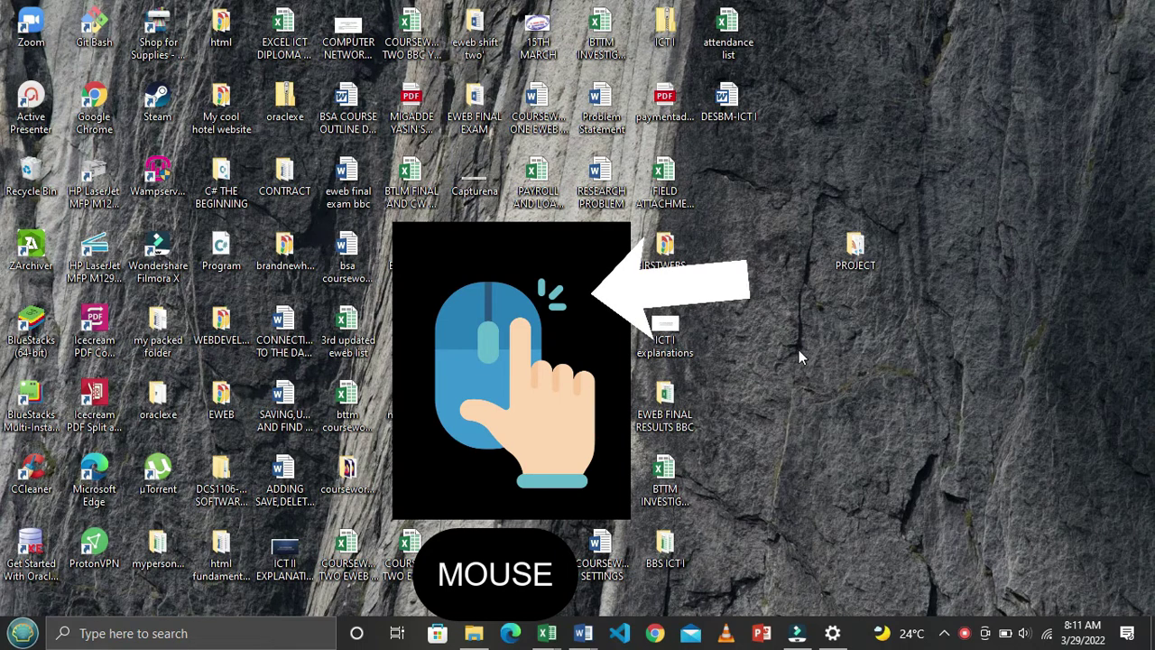
# Create a new folder on the desktop and keep its default name, New folder
pyautogui.rightClick(777, 357)
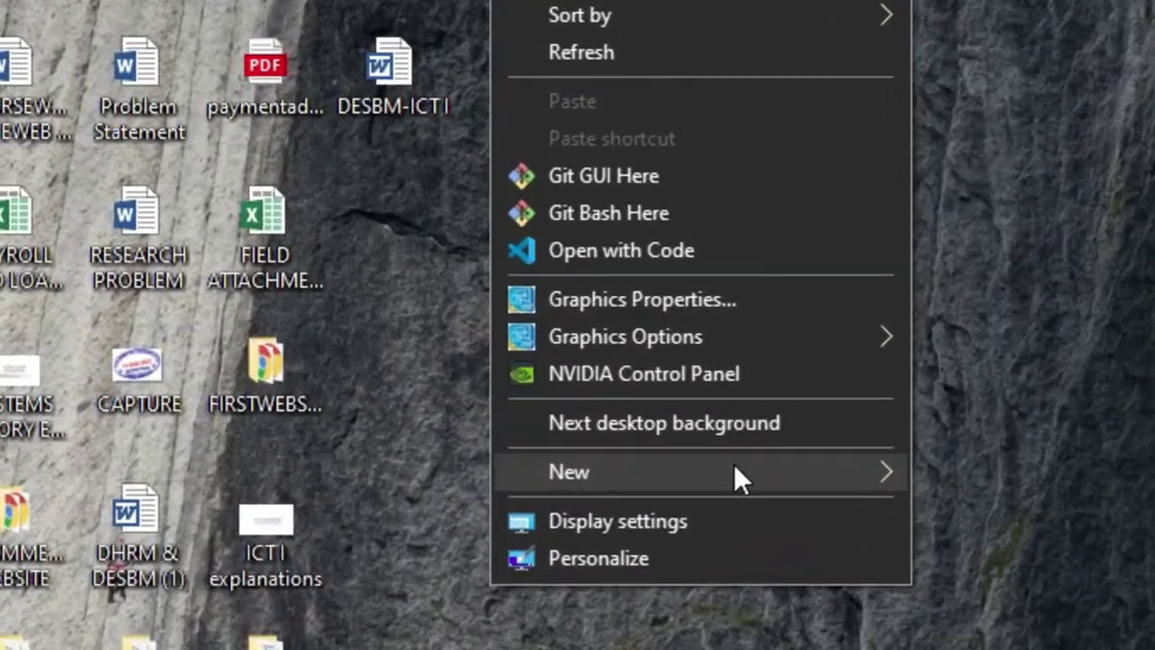
pyautogui.moveTo(806, 391)
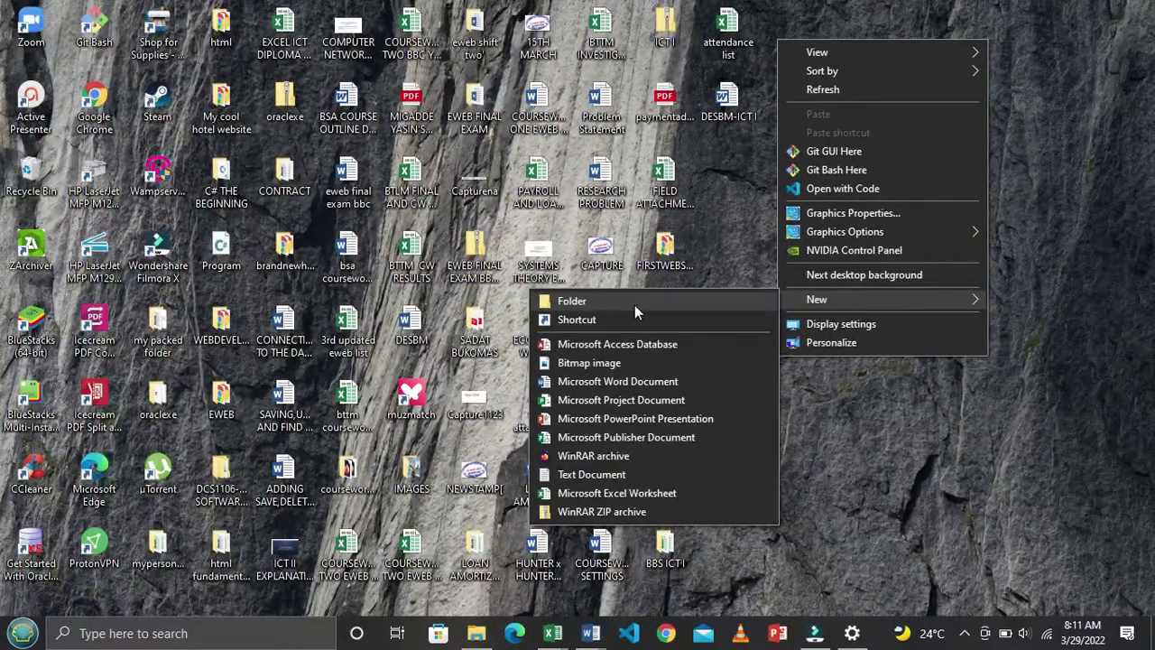
pyautogui.click(634, 306)
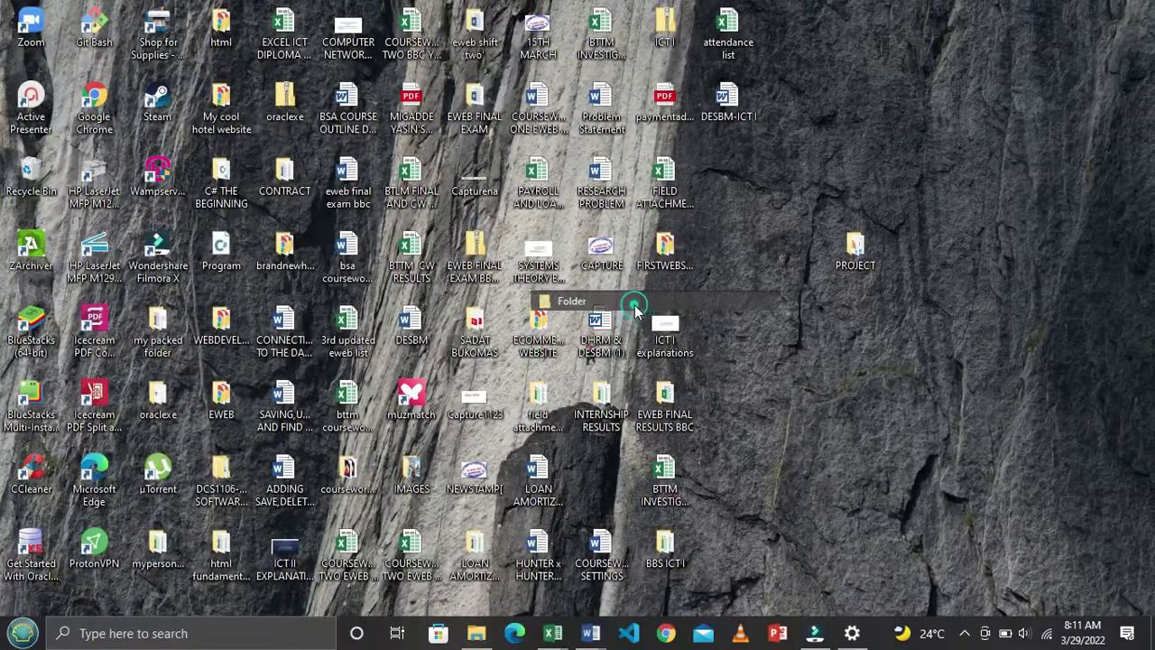
pyautogui.press('Return')
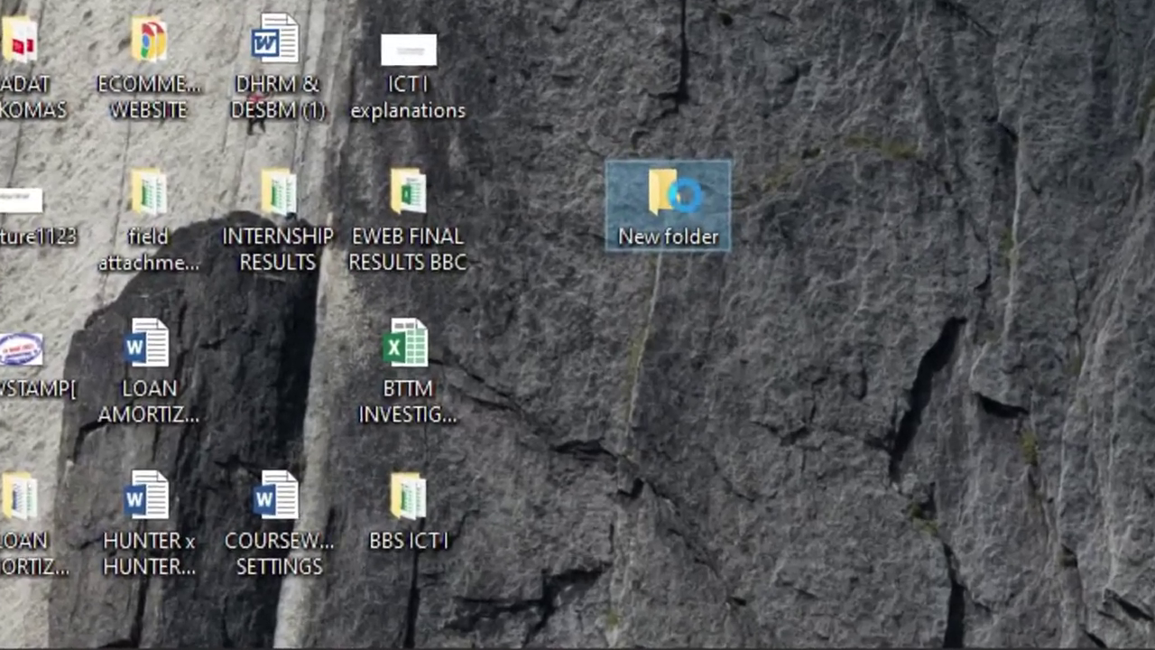
# Rename the desktop's New folder to the student's registration number, then deselect it
pyautogui.rightClick(737, 285)
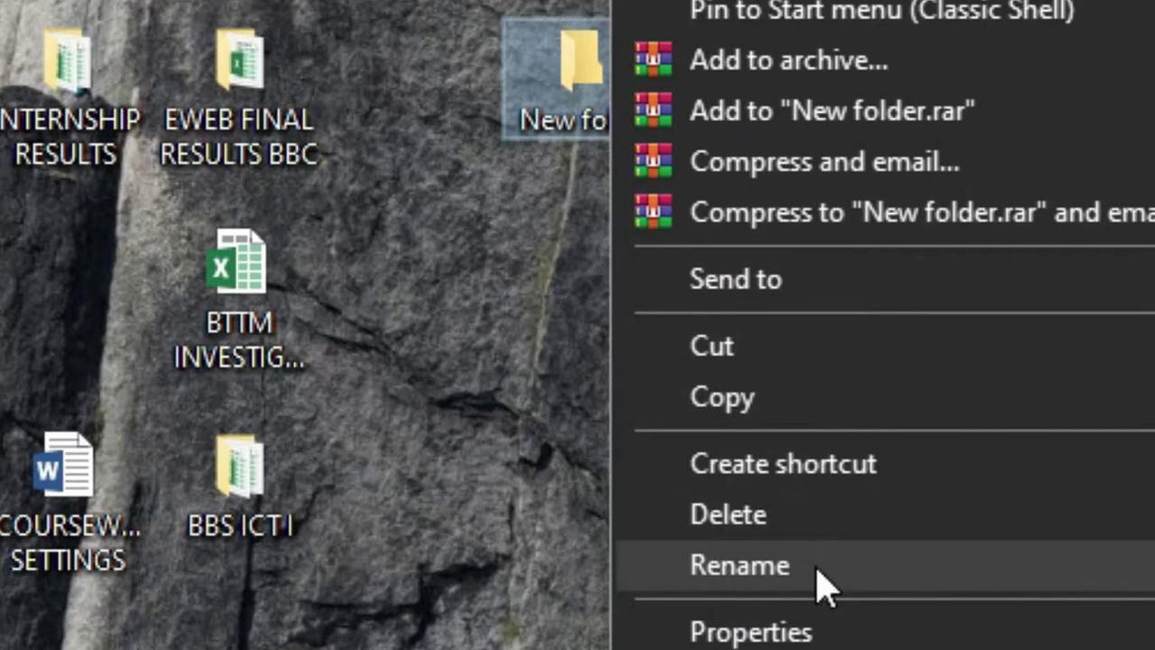
pyautogui.click(819, 577)
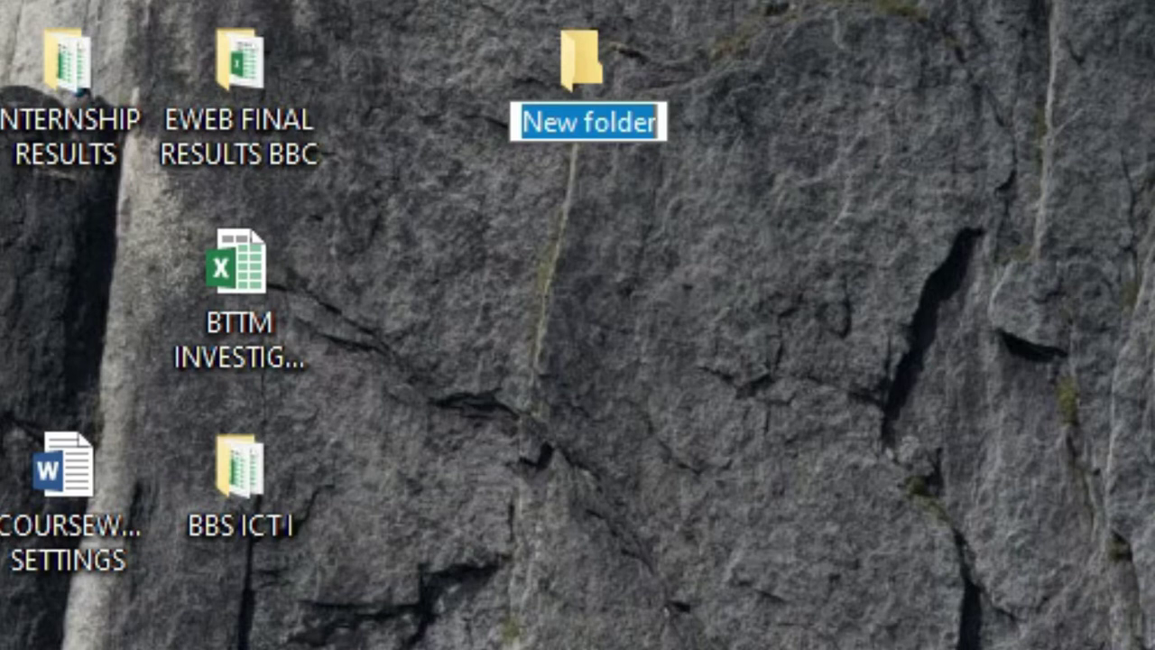
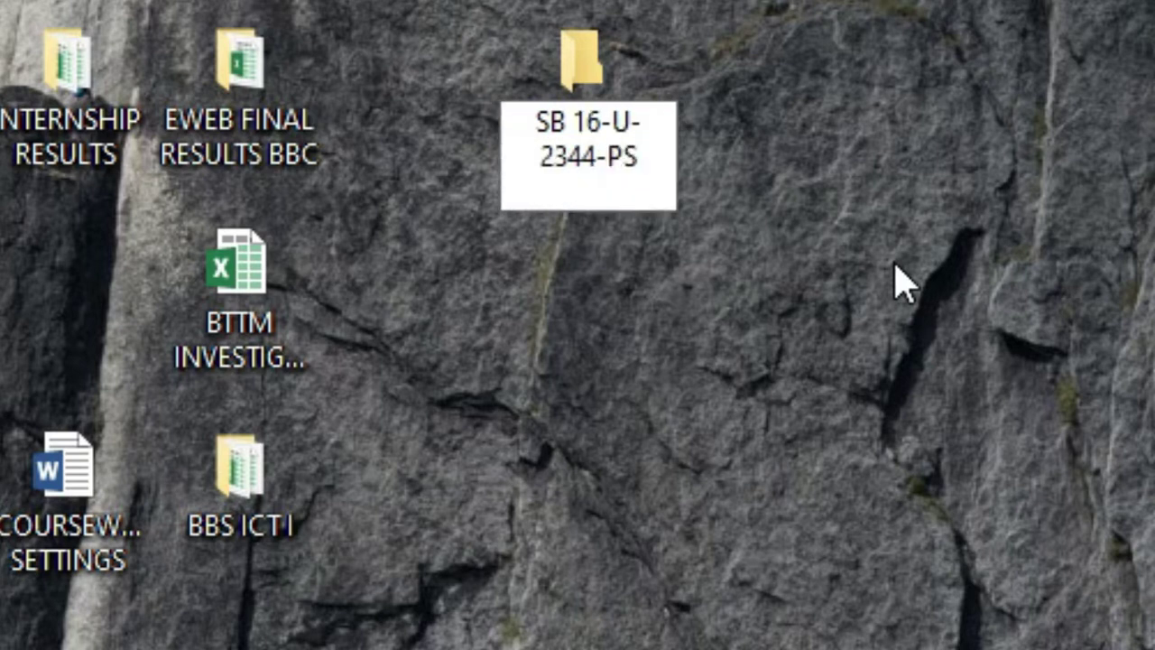
pyautogui.press('Return')
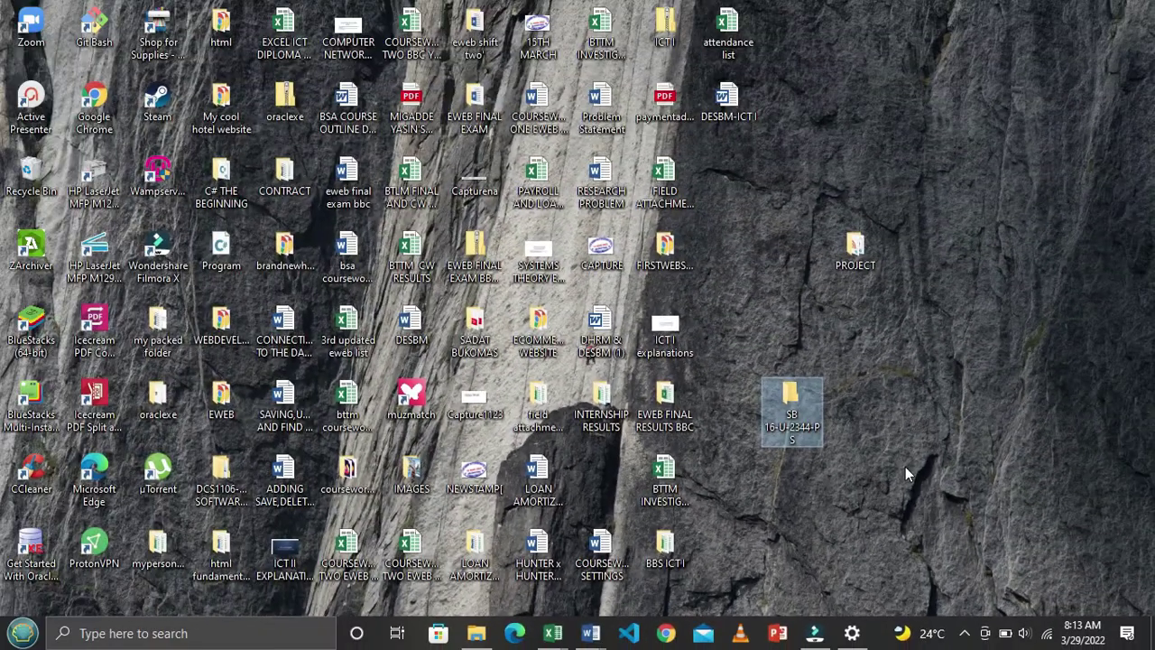
pyautogui.click(913, 392)
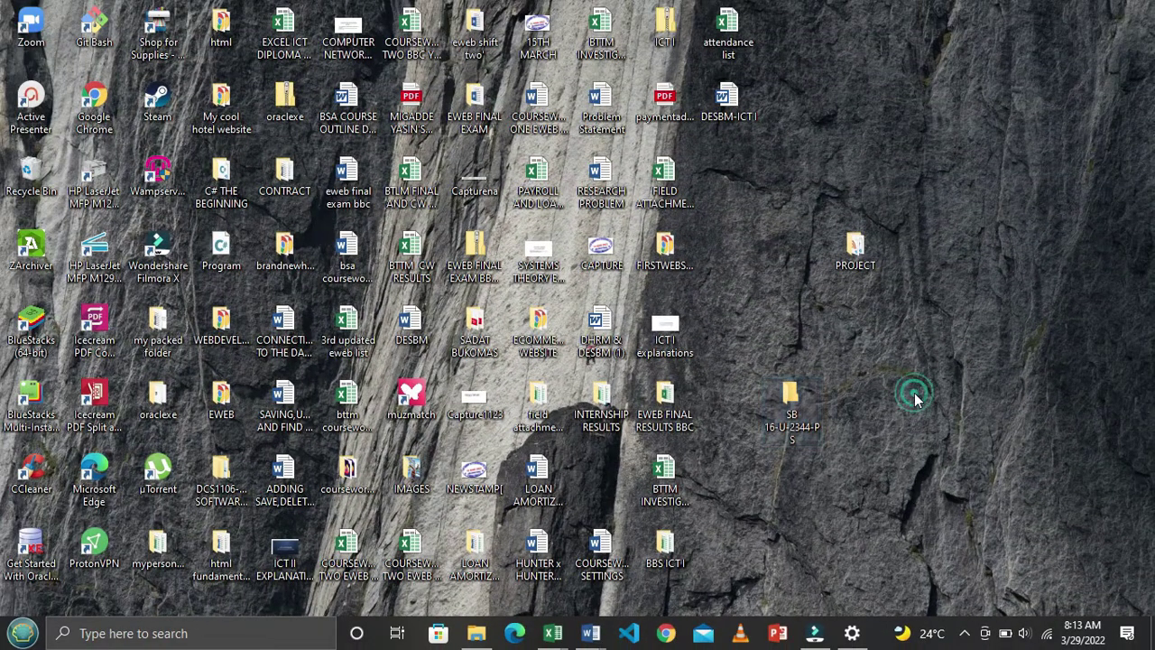
# Inside the renamed folder, add a blank Excel file named New Microsoft Excel Worksheet
pyautogui.doubleClick(791, 394)
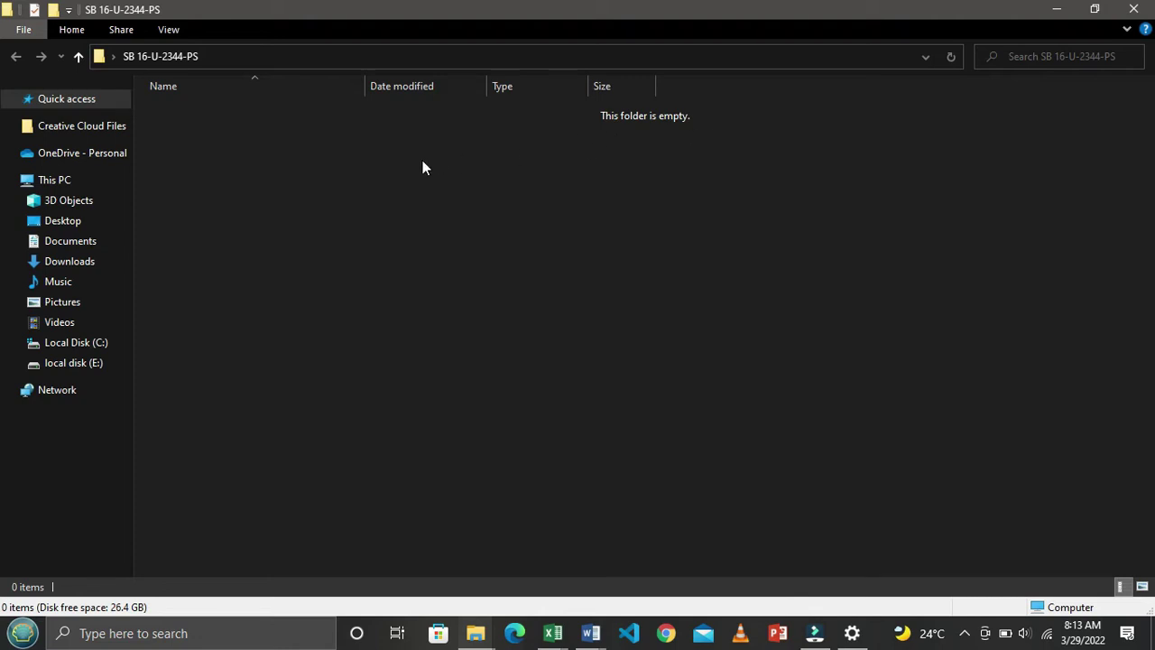
pyautogui.rightClick(409, 193)
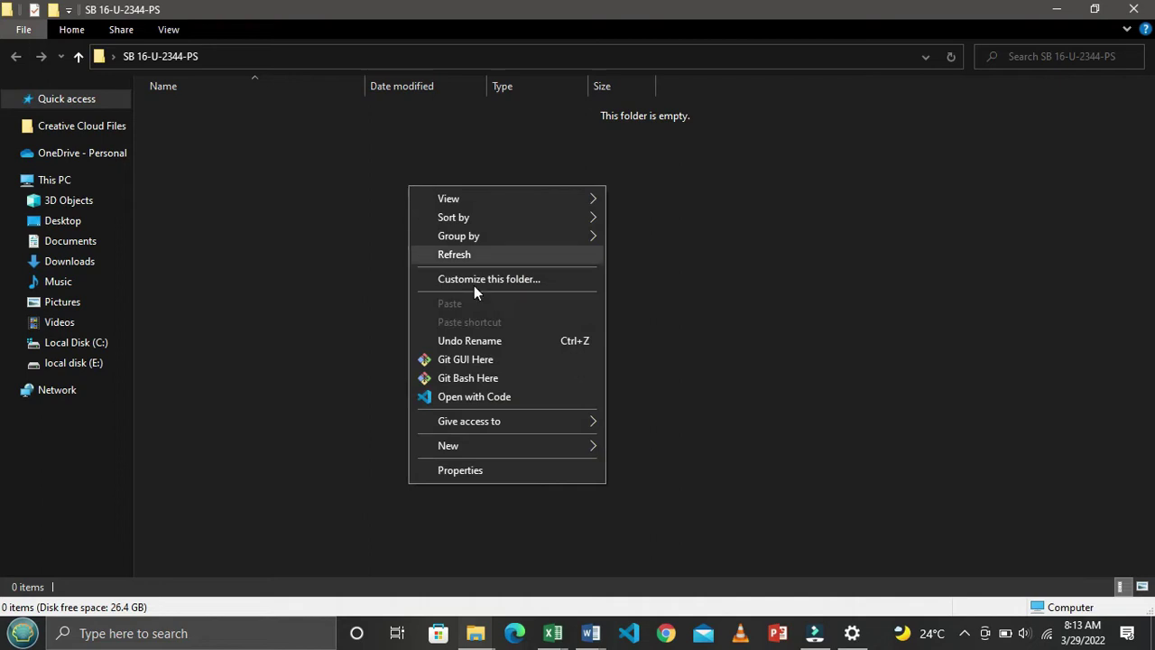
pyautogui.moveTo(442, 514)
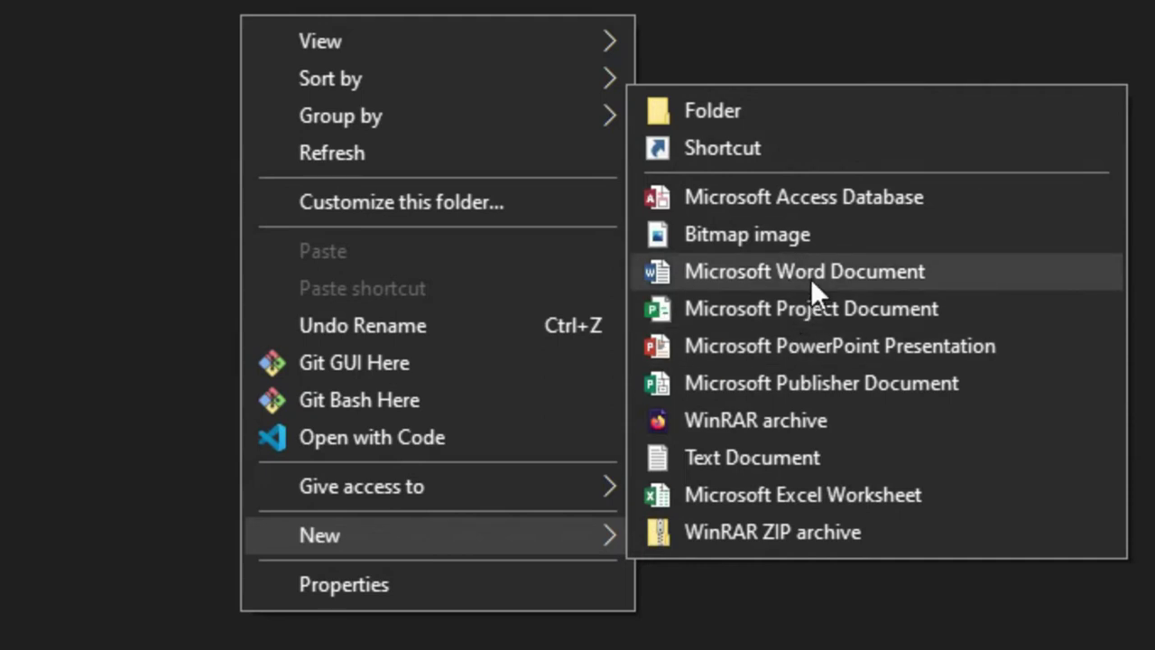
pyautogui.click(781, 495)
pyautogui.click(553, 330)
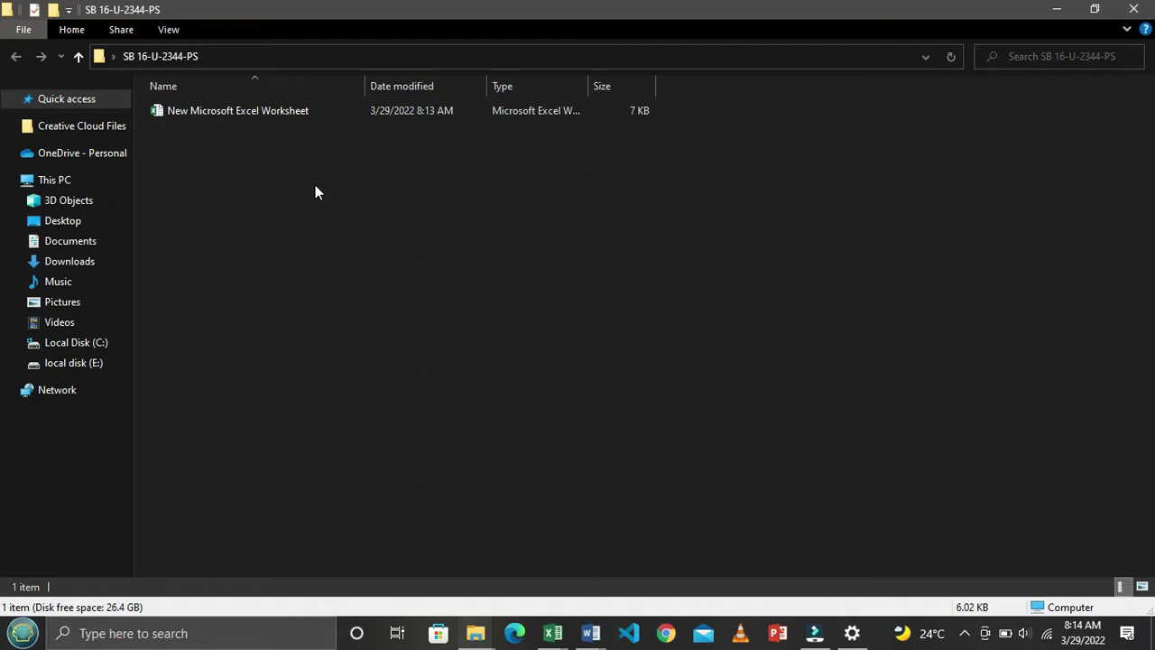
# Rename the new workbook file to MARKSHEET and open it in Excel
pyautogui.click(325, 115)
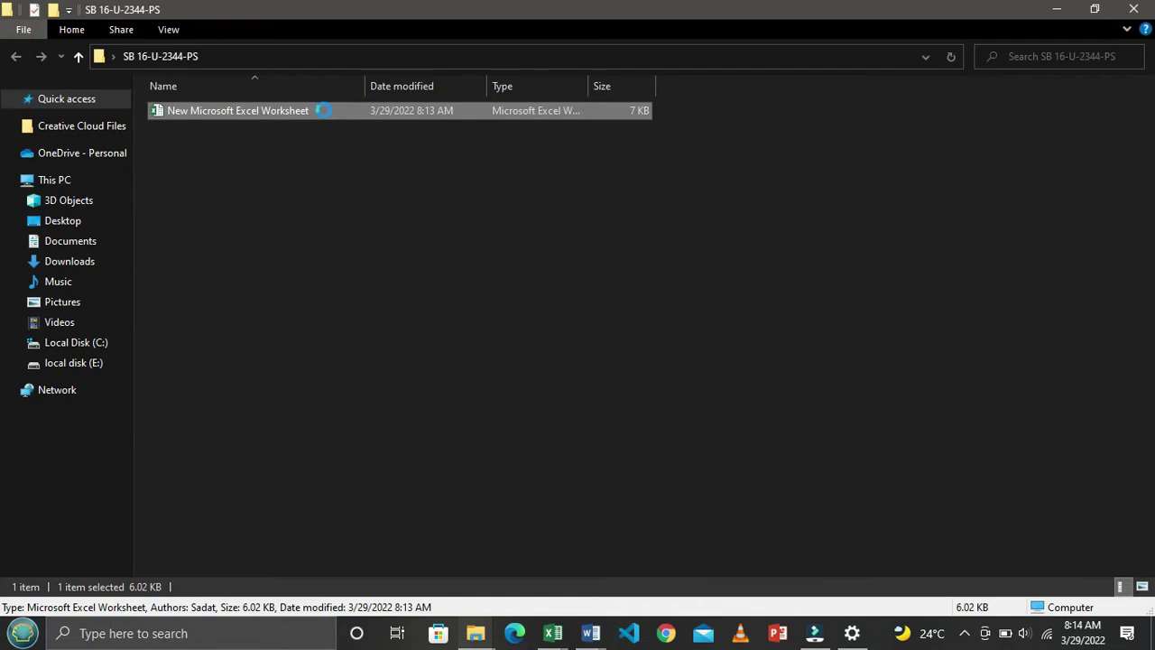
pyautogui.rightClick(324, 110)
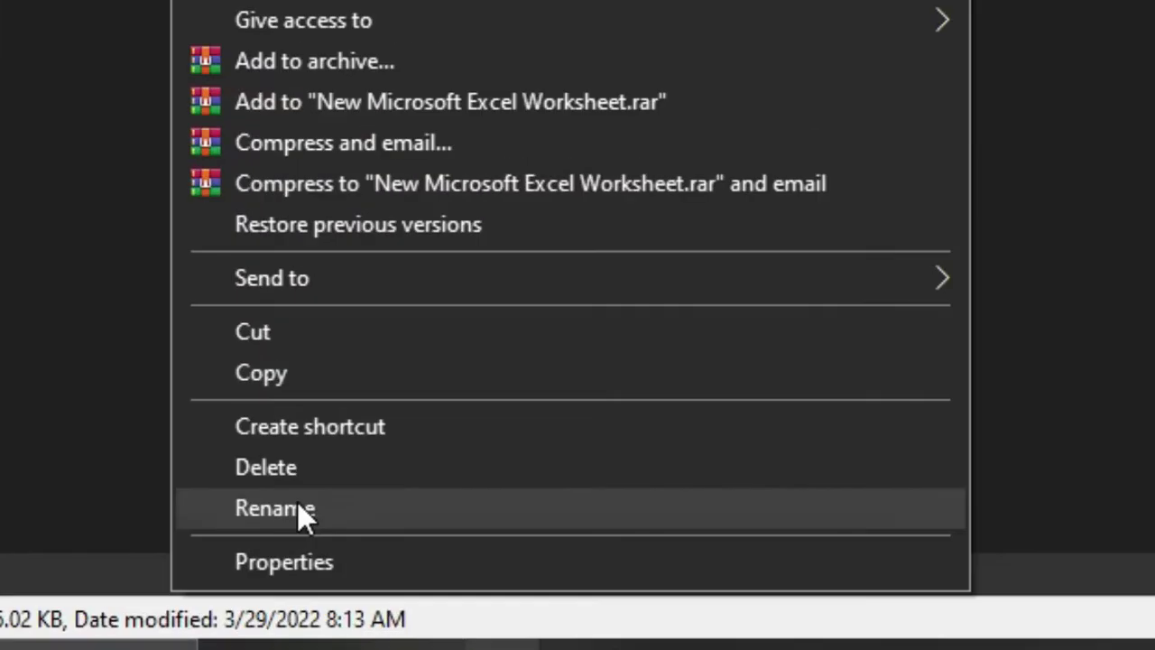
pyautogui.click(361, 543)
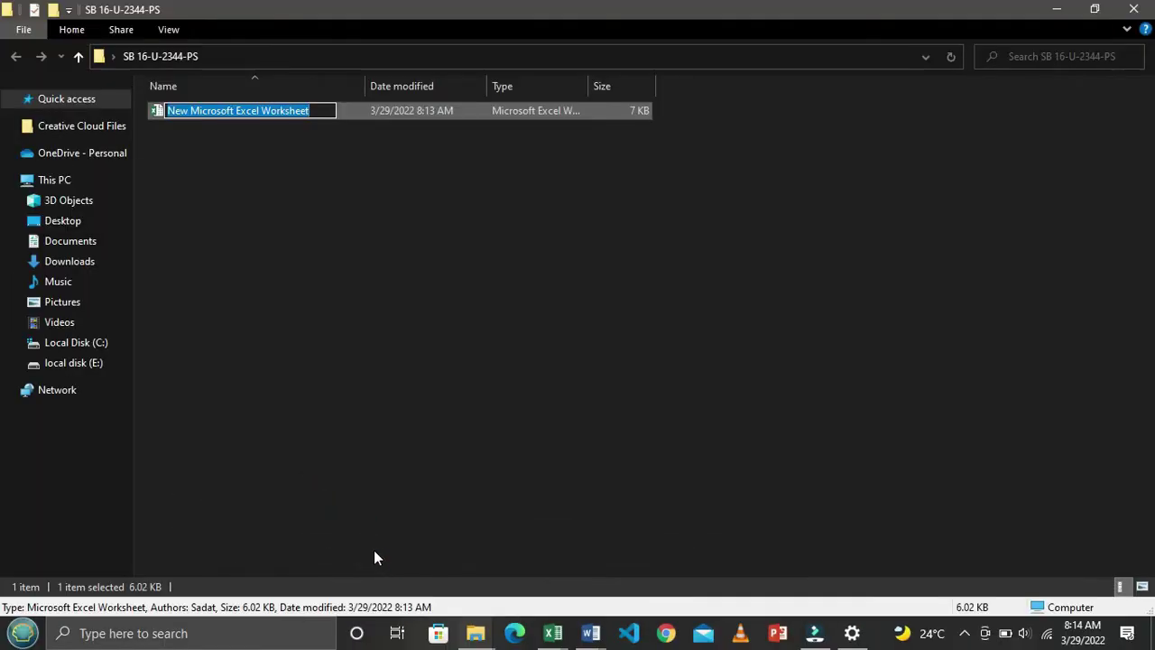
pyautogui.write('MAR')
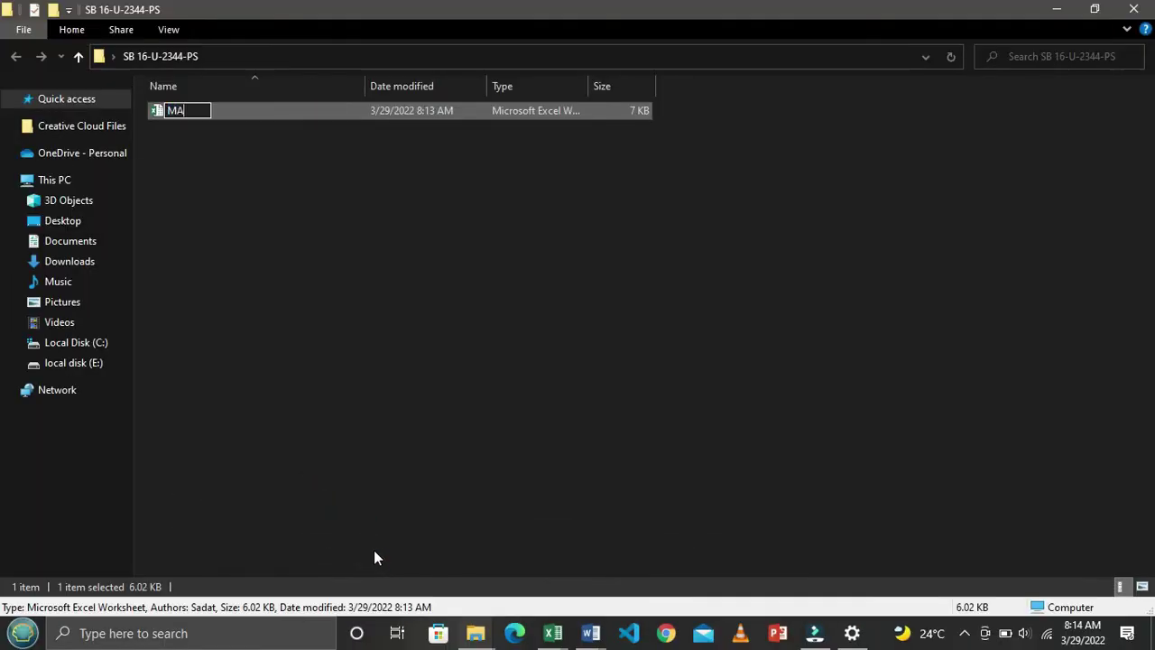
pyautogui.write('KSHEET')
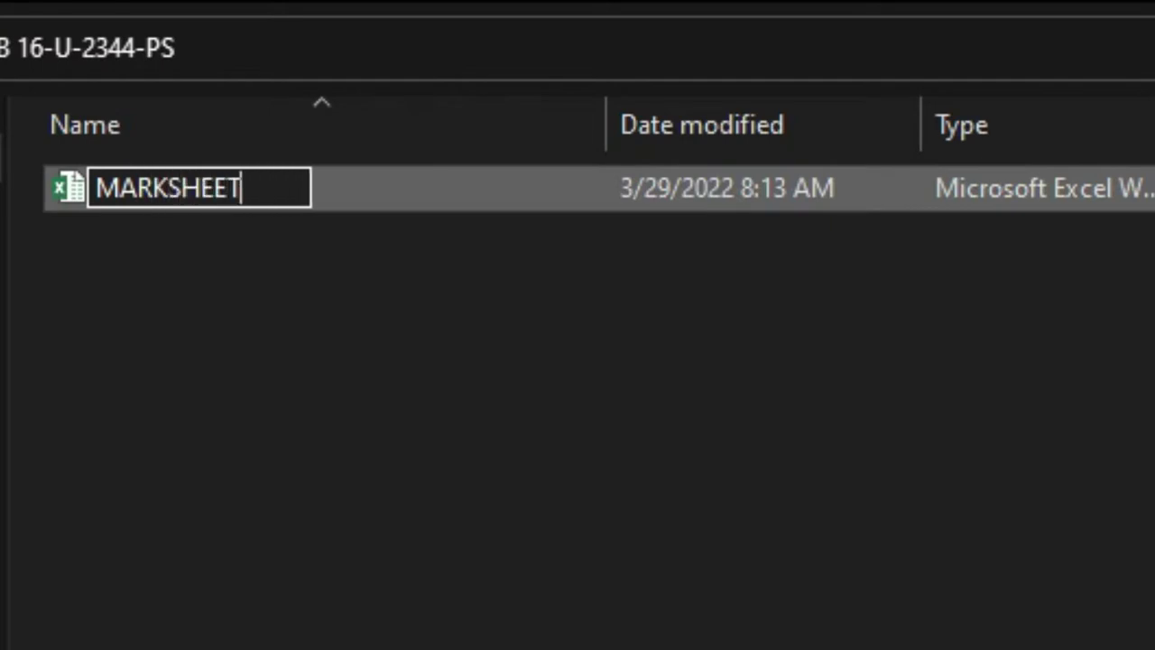
pyautogui.press('Return')
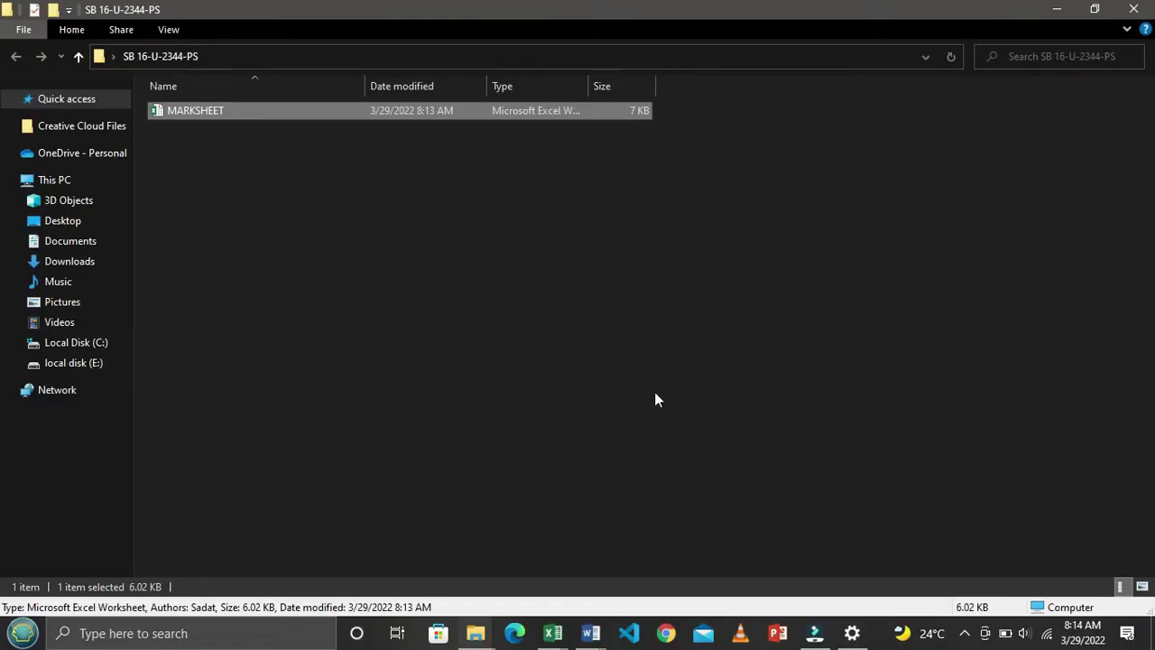
pyautogui.click(656, 394)
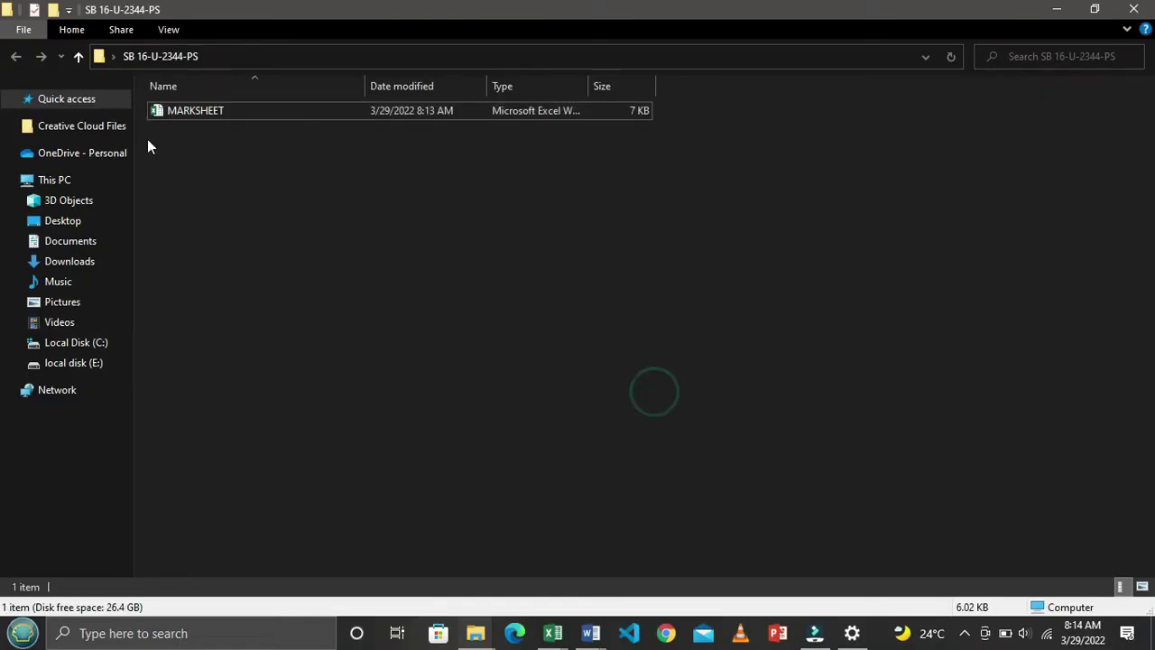
pyautogui.doubleClick(321, 109)
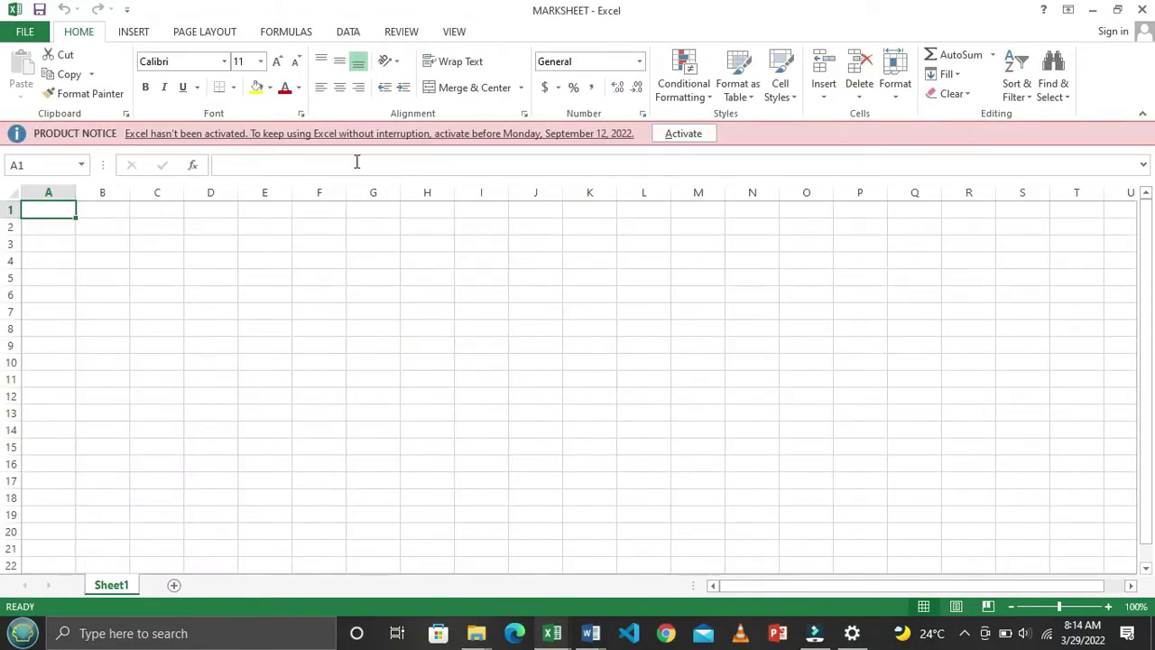
pyautogui.click(177, 237)
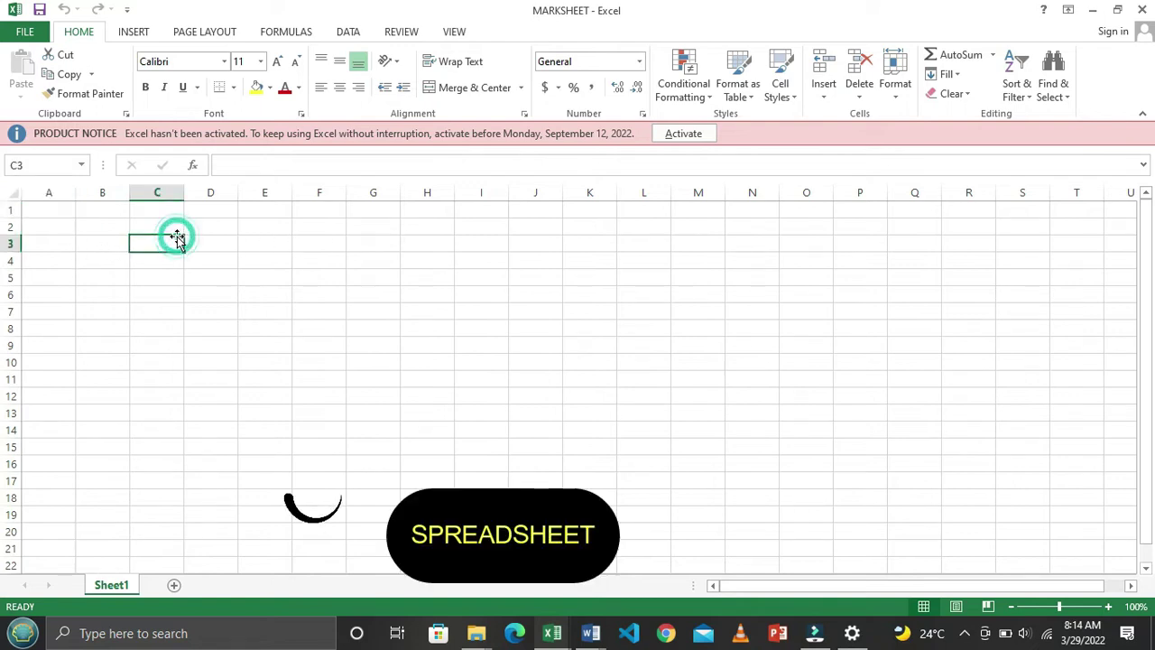
pyautogui.moveTo(294, 258); pyautogui.dragTo(778, 504)
pyautogui.click(540, 398)
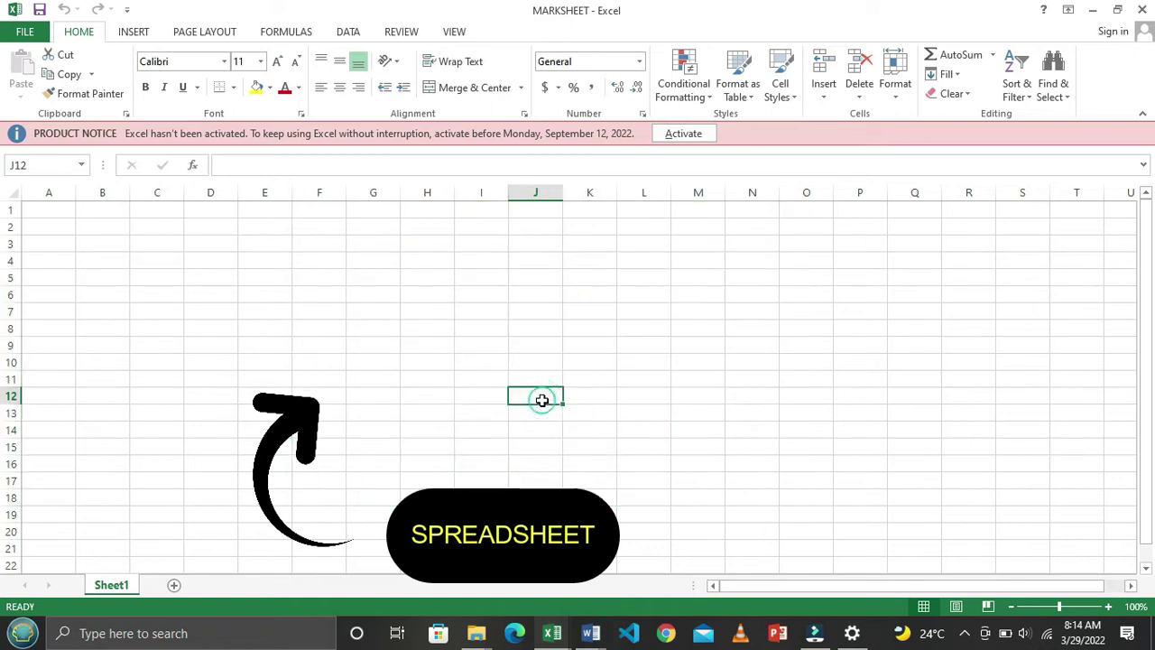
pyautogui.click(523, 349)
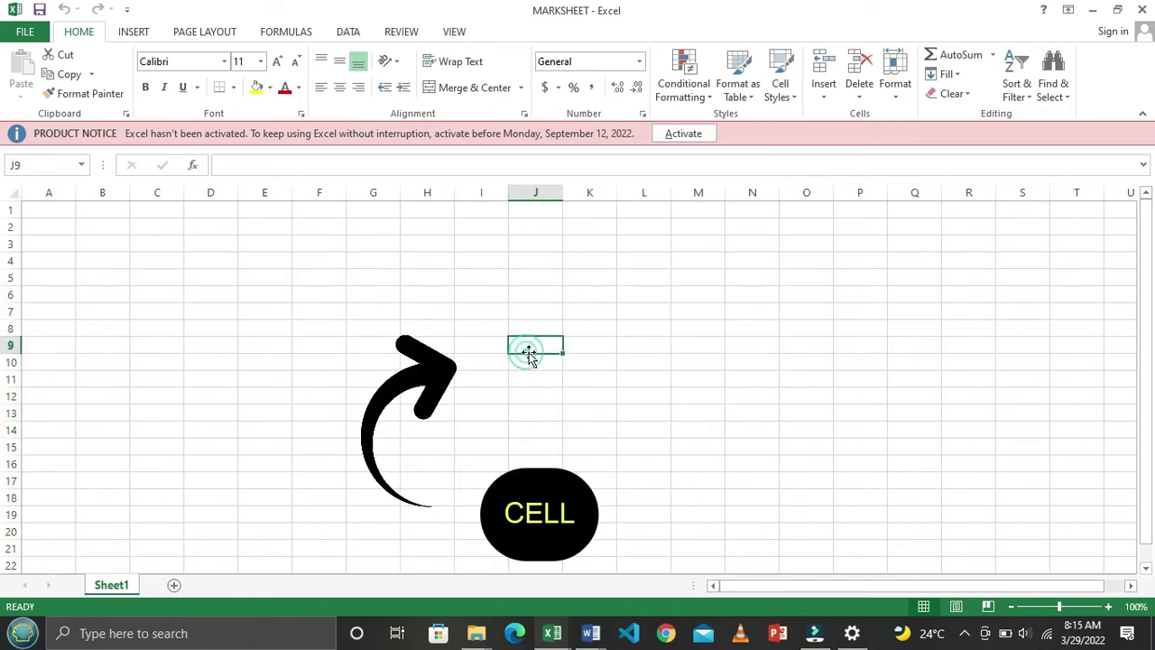
pyautogui.click(490, 362)
pyautogui.click(539, 346)
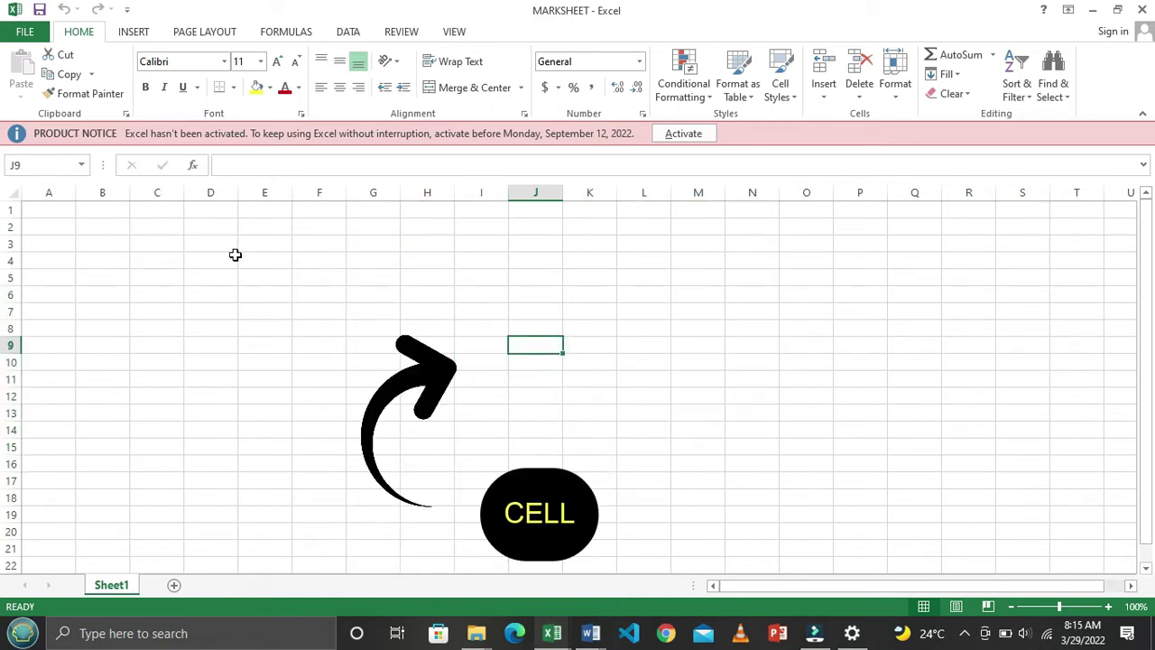
pyautogui.click(11, 244)
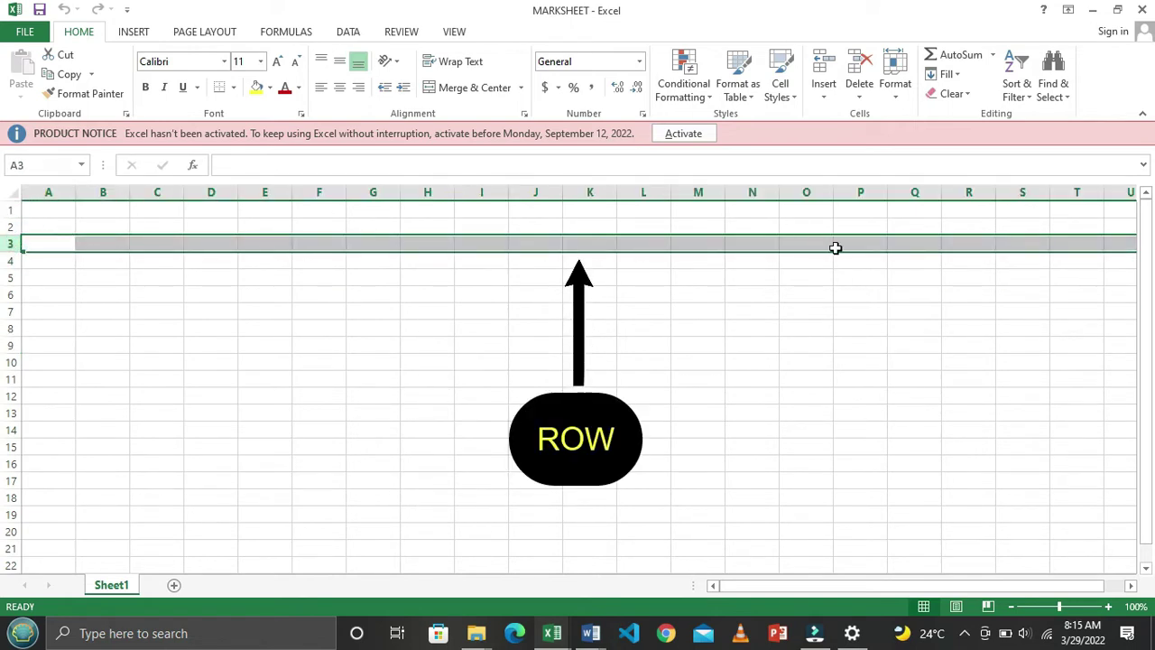
pyautogui.click(268, 194)
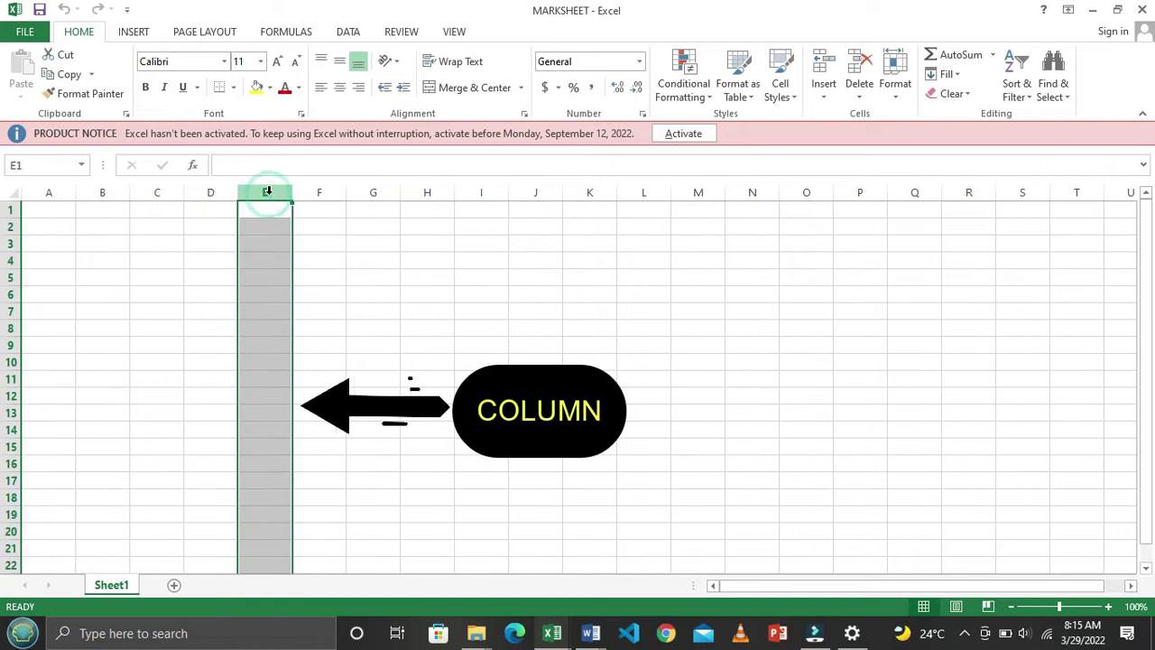
pyautogui.click(125, 363)
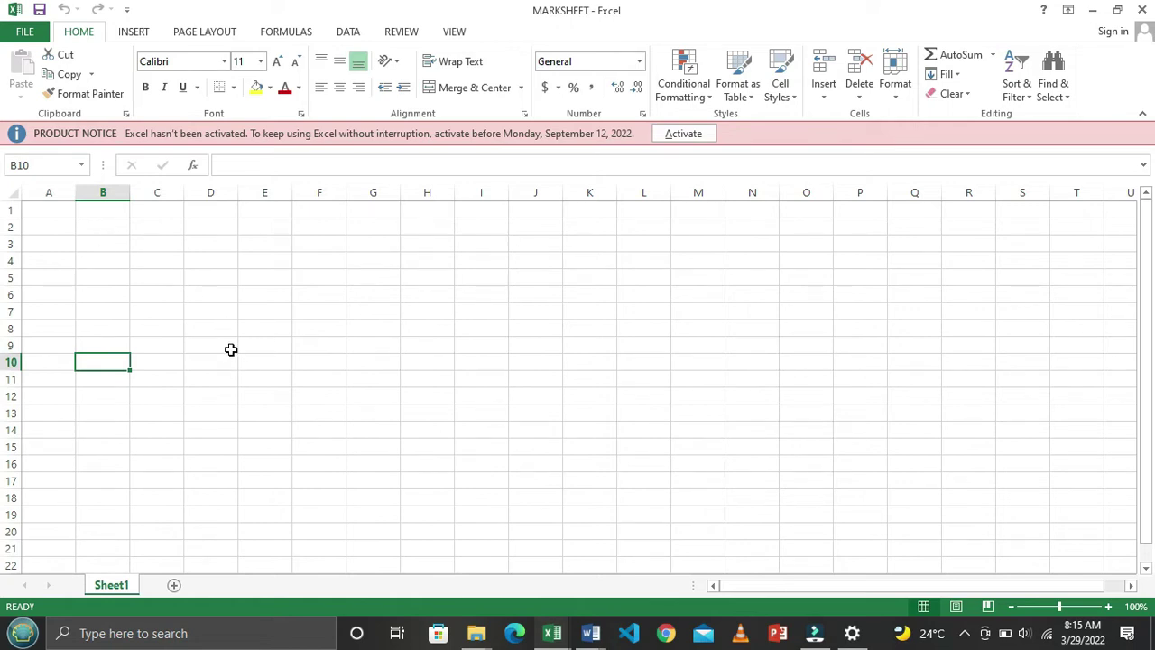
# Show the REQUIRED section and marks table in the EXCEL PRACTICE EXERCISES 2 document
pyautogui.hotkey('alt', 'Tab')
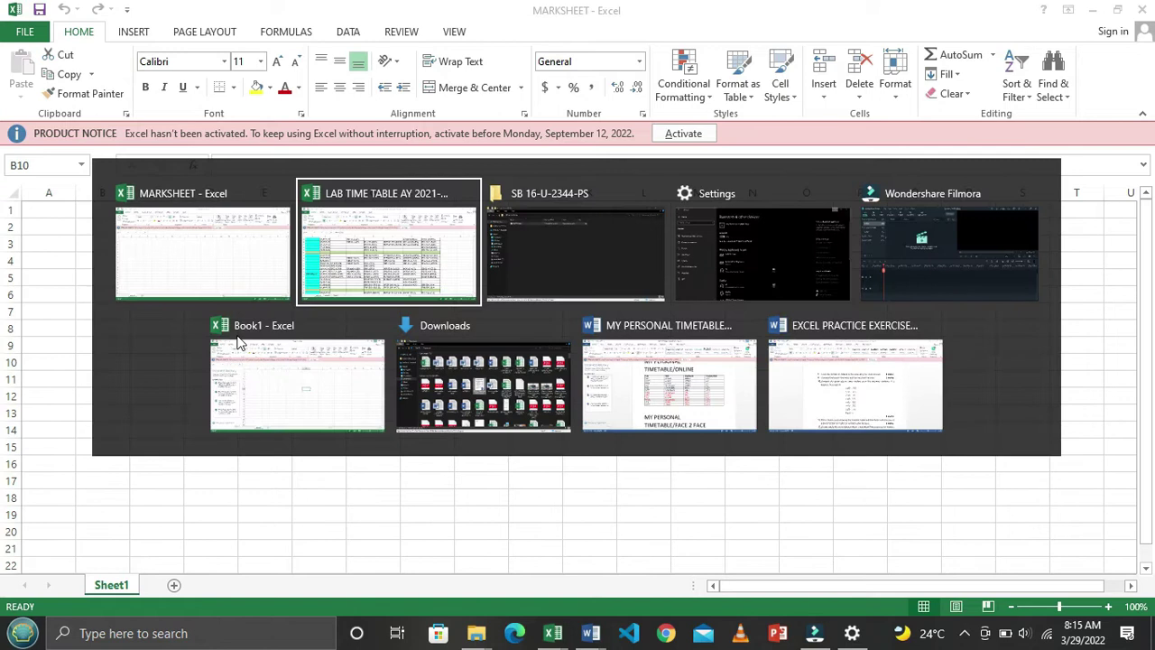
pyautogui.press('Tab')
pyautogui.press('Tab')
pyautogui.press('Tab')
pyautogui.press('Tab')
pyautogui.press('Tab')
pyautogui.press('Tab')
pyautogui.press('Tab')
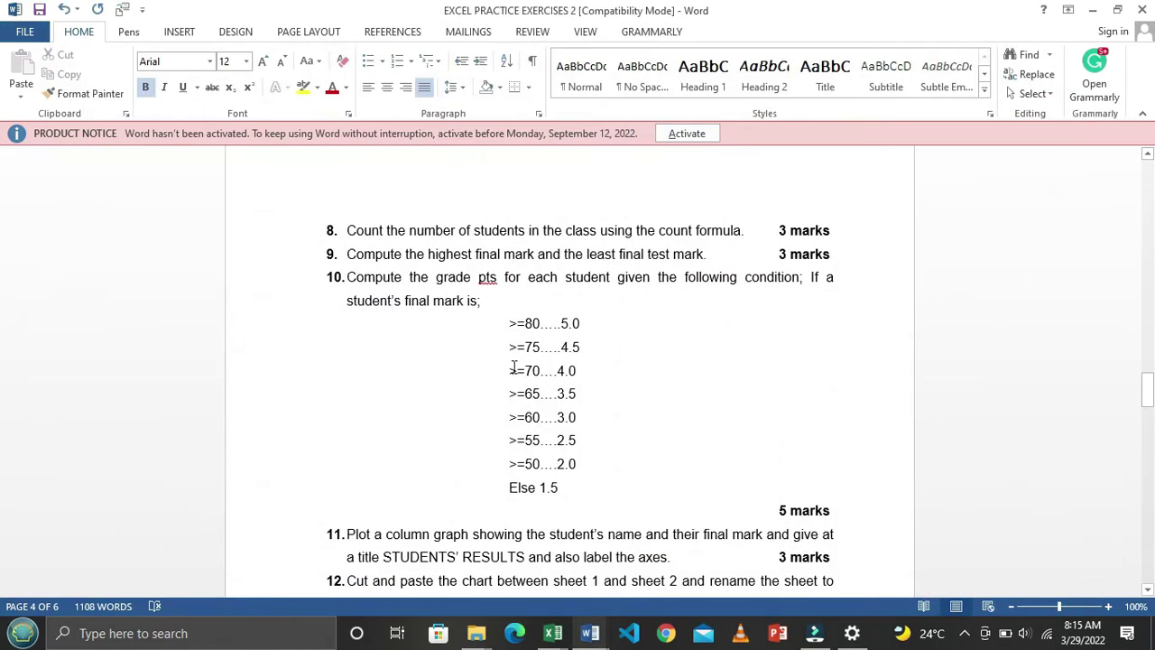
pyautogui.scroll(10, 512, 365)
pyautogui.scroll(9, 512, 365)
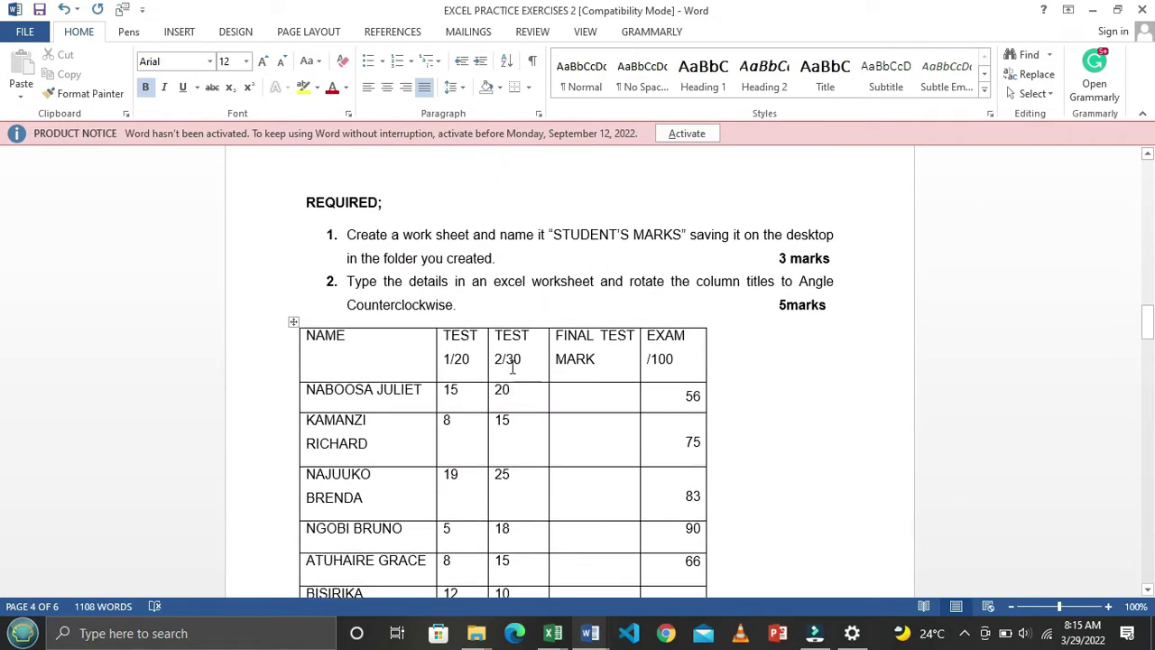
pyautogui.scroll(-1, 513, 366)
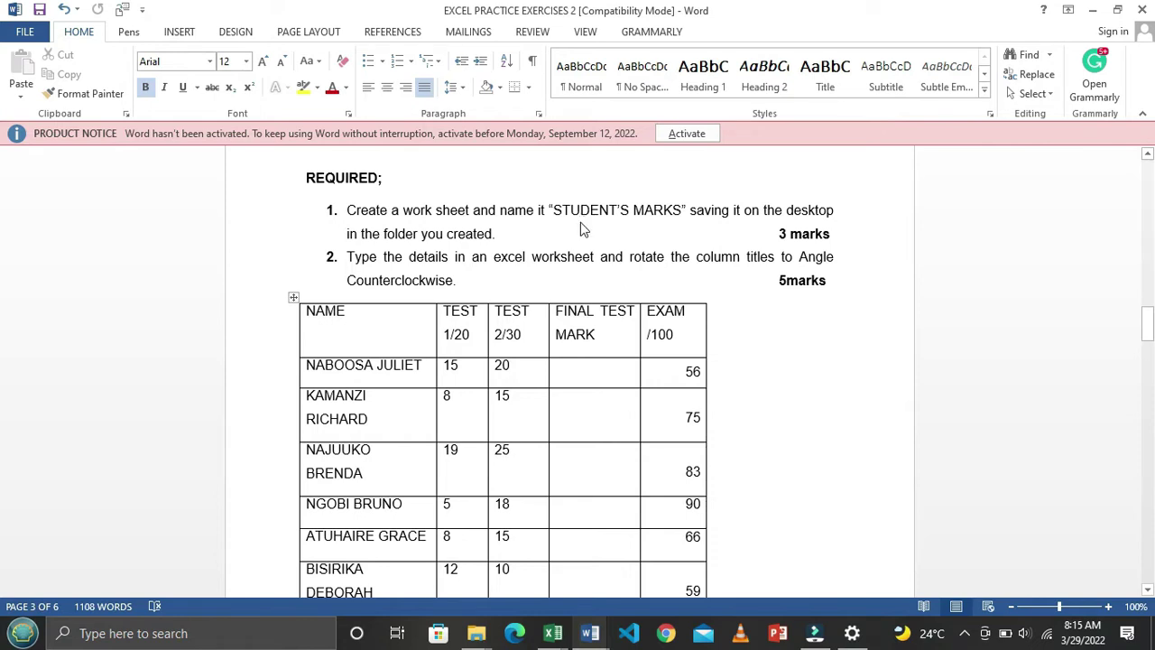
# Return to the blank MARKSHEET workbook and close it
pyautogui.hotkey('alt', 'Tab')
pyautogui.hotkey('alt', 'Tab')
pyautogui.hotkey('alt', 'Tab')
pyautogui.hotkey('alt', 'Tab')
pyautogui.hotkey('alt', 'Tab')
pyautogui.hotkey('alt', 'Tab')
pyautogui.hotkey('alt', 'Tab')
pyautogui.hotkey('alt', 'Tab')
pyautogui.hotkey('alt', 'Tab')
pyautogui.hotkey('alt', 'Tab')
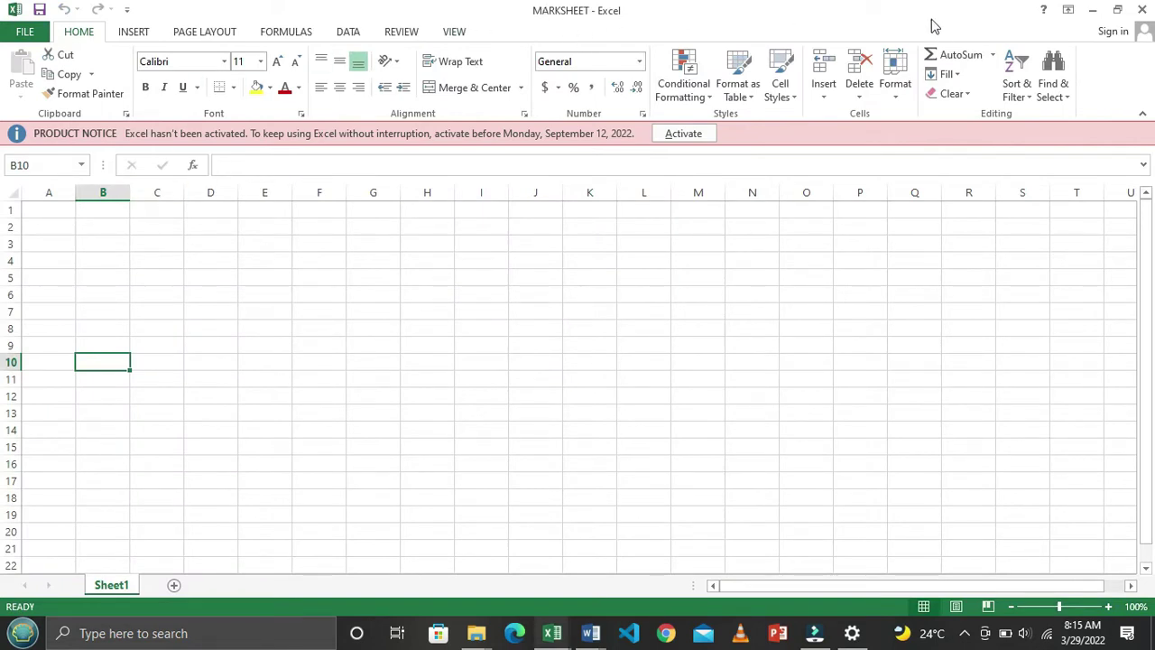
pyautogui.click(1145, 11)
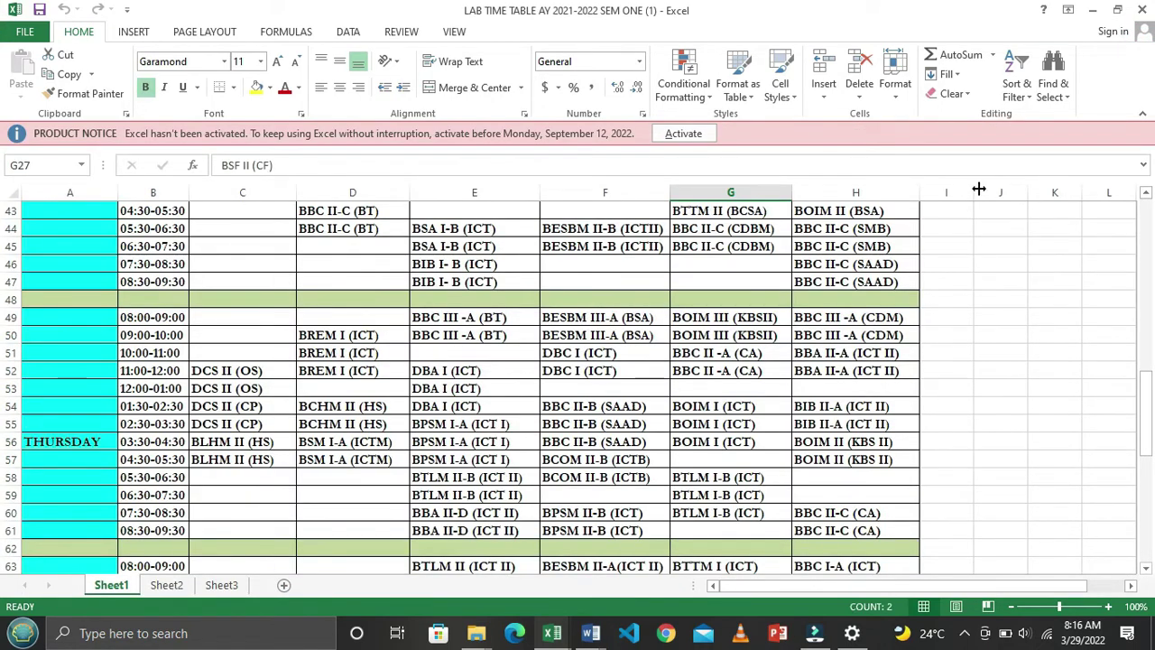
# Rename the MARKSHEET file to STUDENT'S MARKSHEET
pyautogui.hotkey('alt', 'Tab')
pyautogui.hotkey('alt', 'Tab')
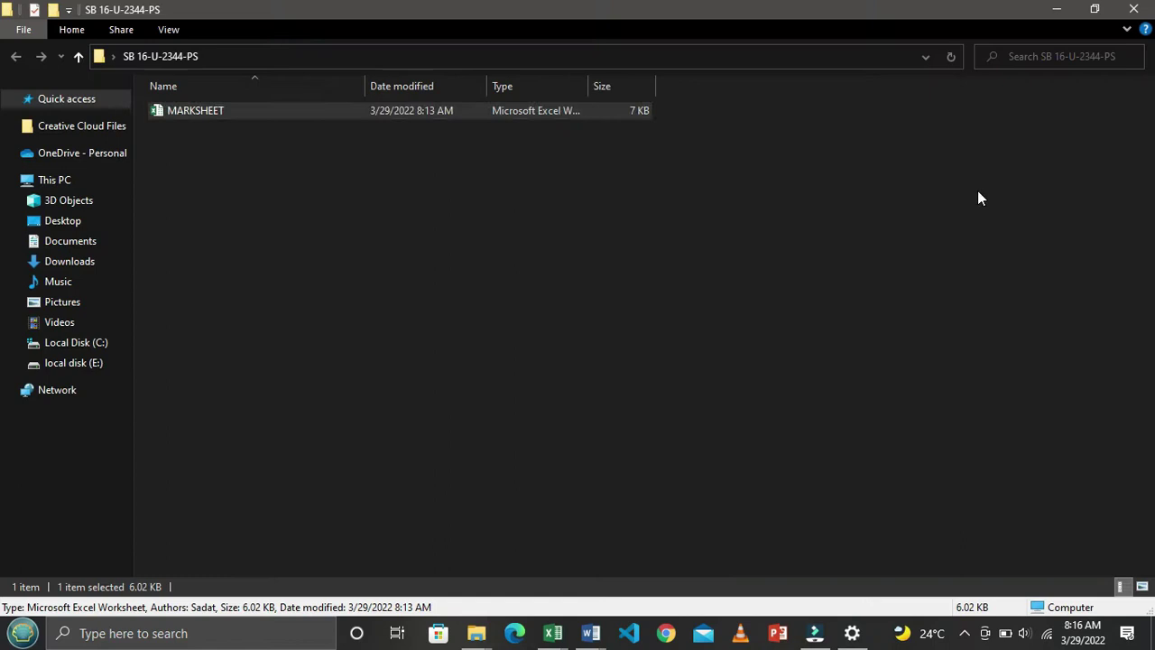
pyautogui.rightClick(380, 111)
pyautogui.click(418, 551)
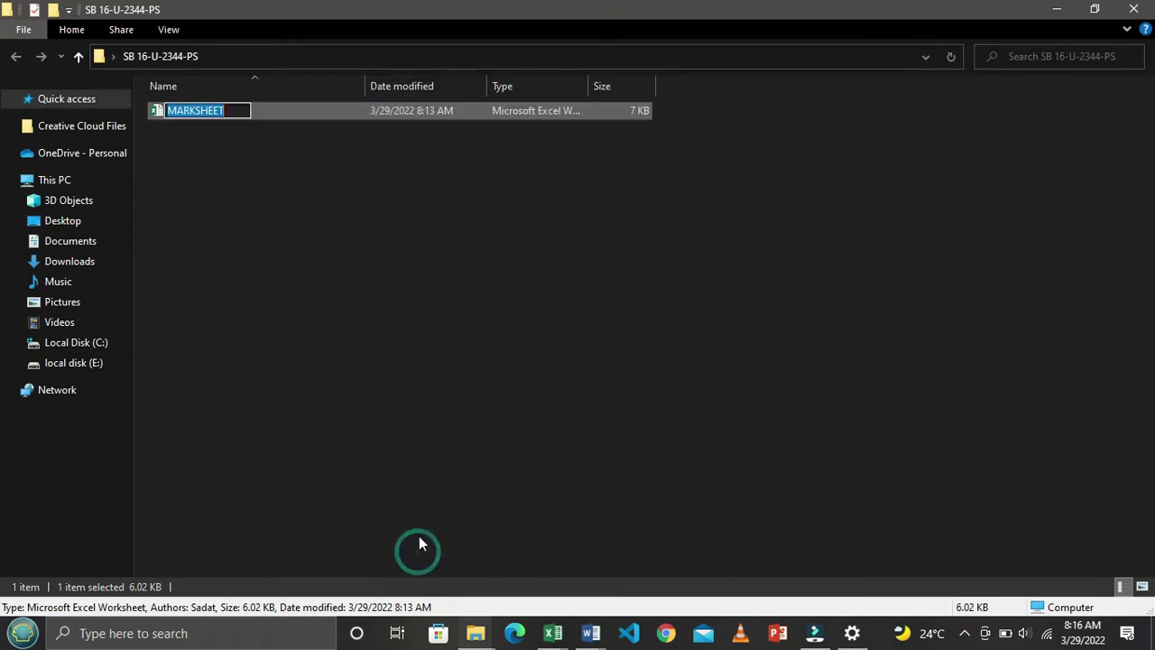
pyautogui.write('STUDENT')
pyautogui.write("'S MA")
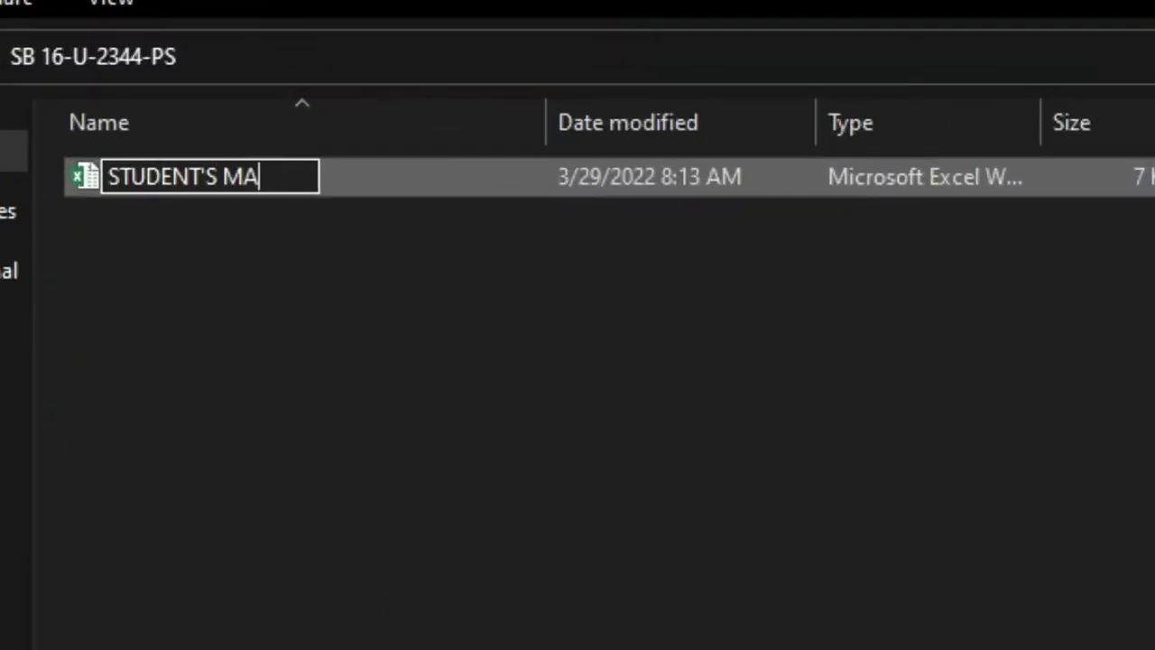
pyautogui.write('RKS')
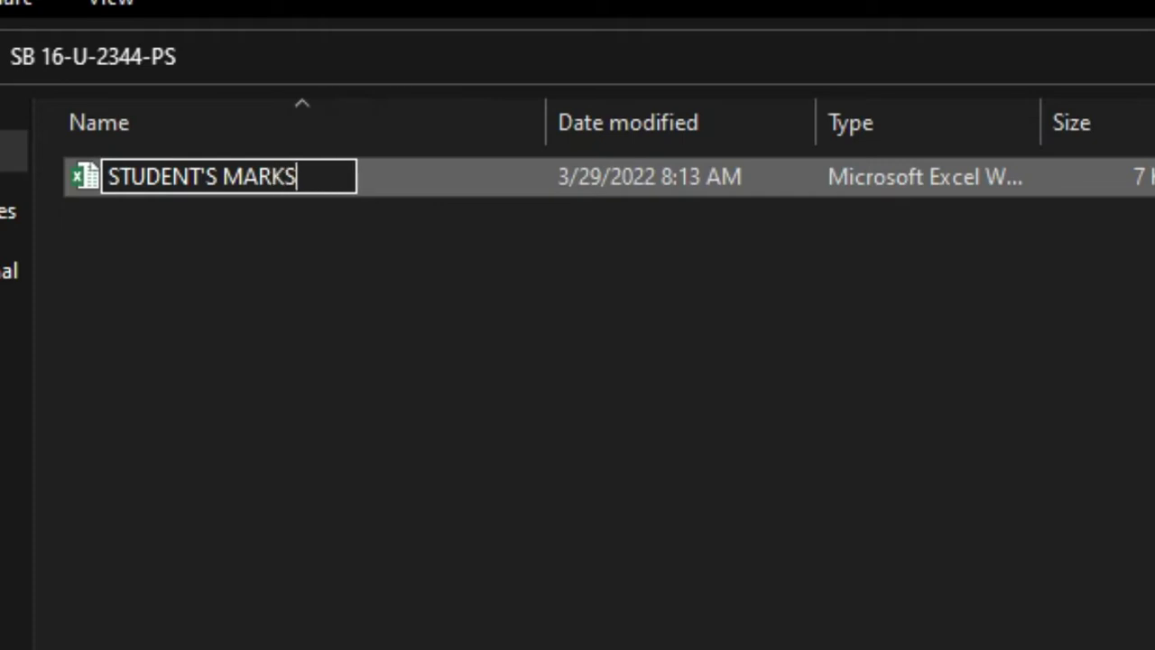
pyautogui.write('HEET')
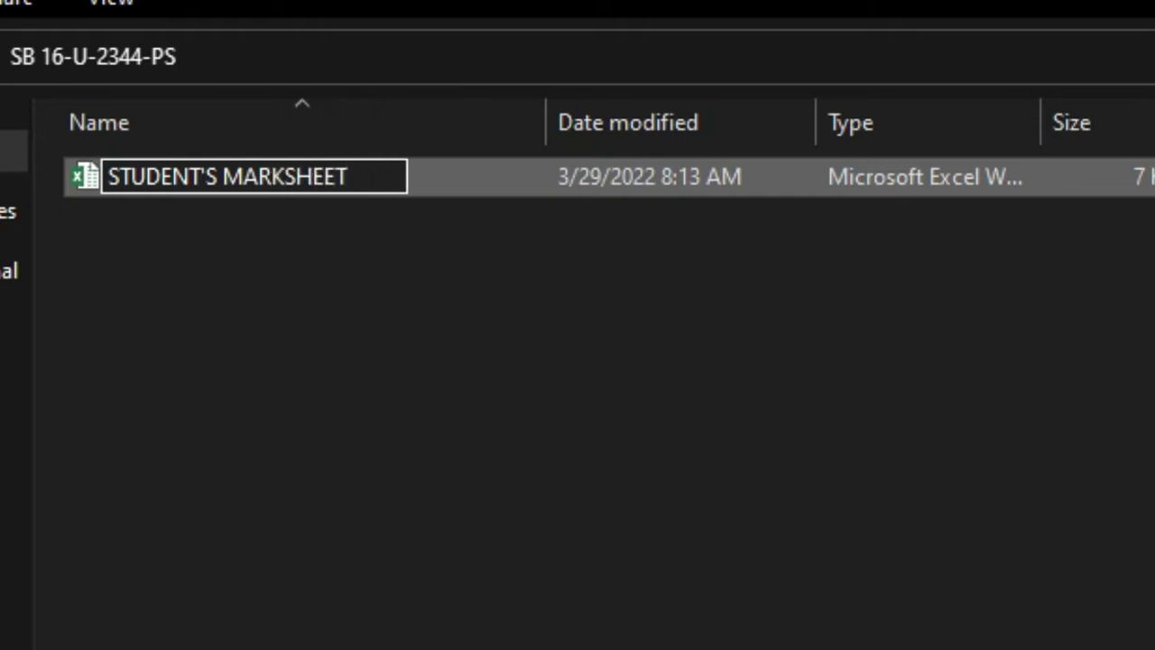
pyautogui.press('Return')
# Check the required name in the exercise document and shorten the file name to STUDENT'S MARKS
pyautogui.hotkey('alt', 'Tab')
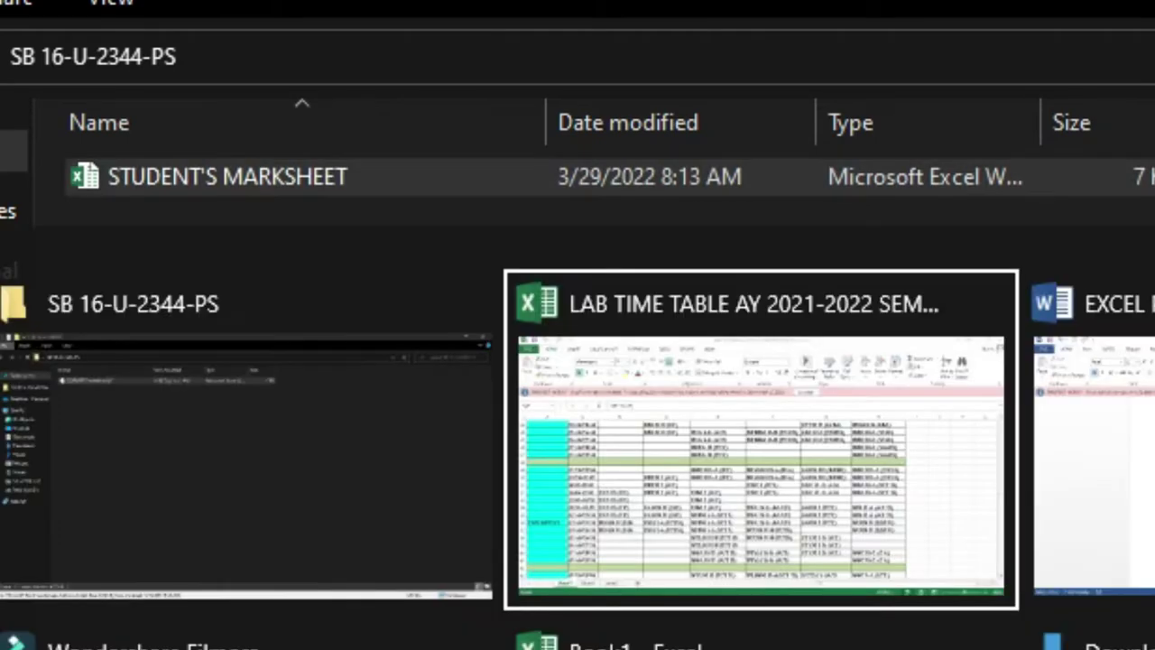
pyautogui.hotkey('alt', 'Tab')
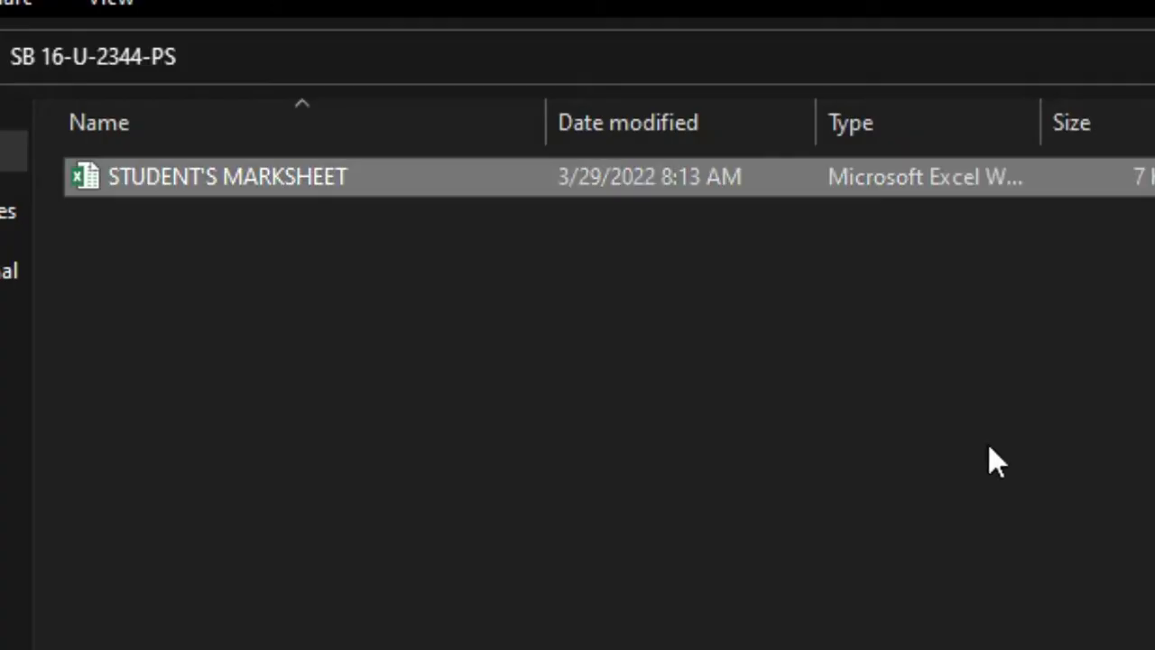
pyautogui.rightClick(534, 167)
pyautogui.press('m')
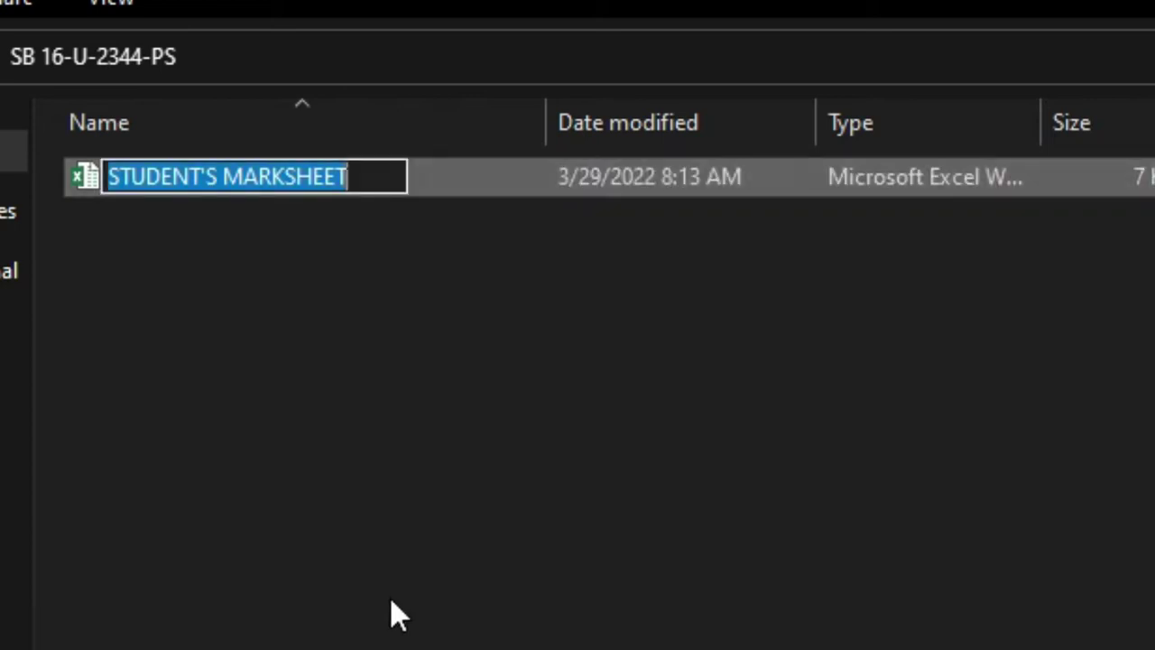
pyautogui.click(364, 178)
pyautogui.press('BackSpace')
pyautogui.press('BackSpace')
pyautogui.press('BackSpace')
pyautogui.press('BackSpace')
pyautogui.press('Return')
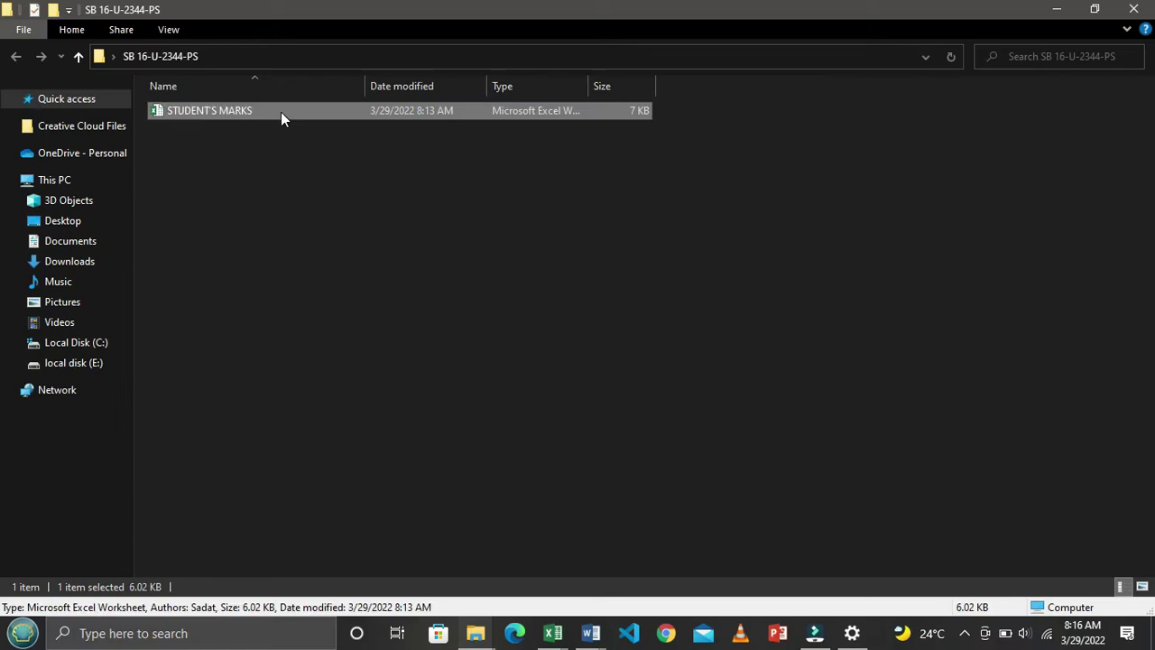
# Open STUDENT'S MARKS in Excel and copy the whole marks table from the Word document
pyautogui.doubleClick(281, 112)
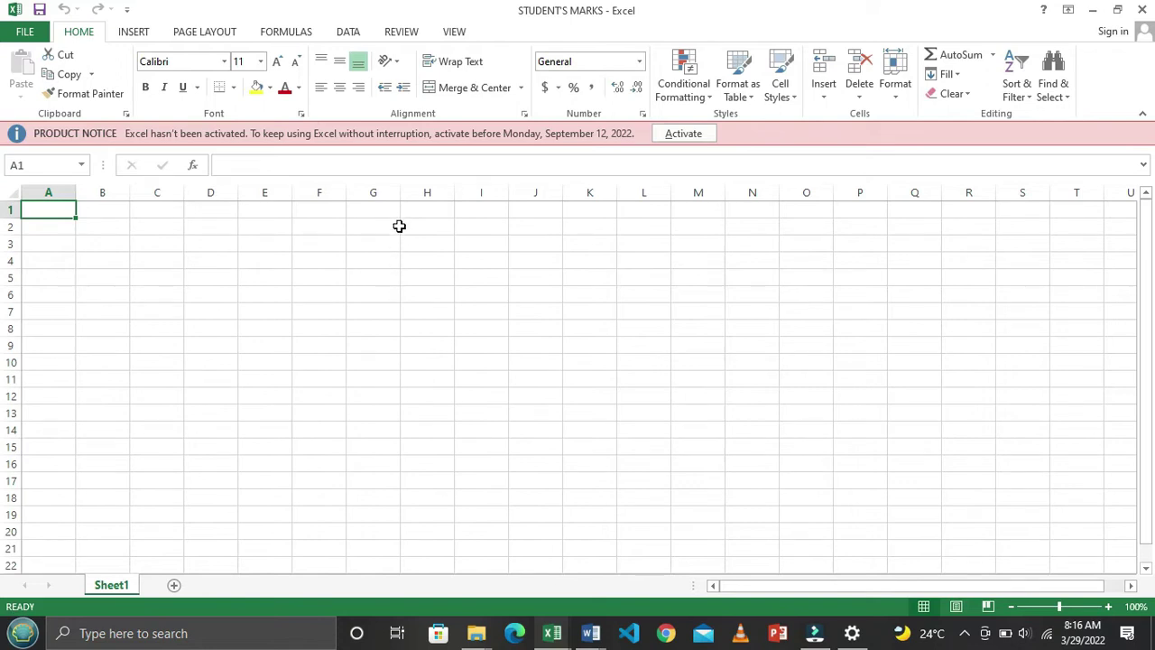
pyautogui.hotkey('alt', 'Tab')
pyautogui.hotkey('alt', 'Tab')
pyautogui.hotkey('alt', 'Tab')
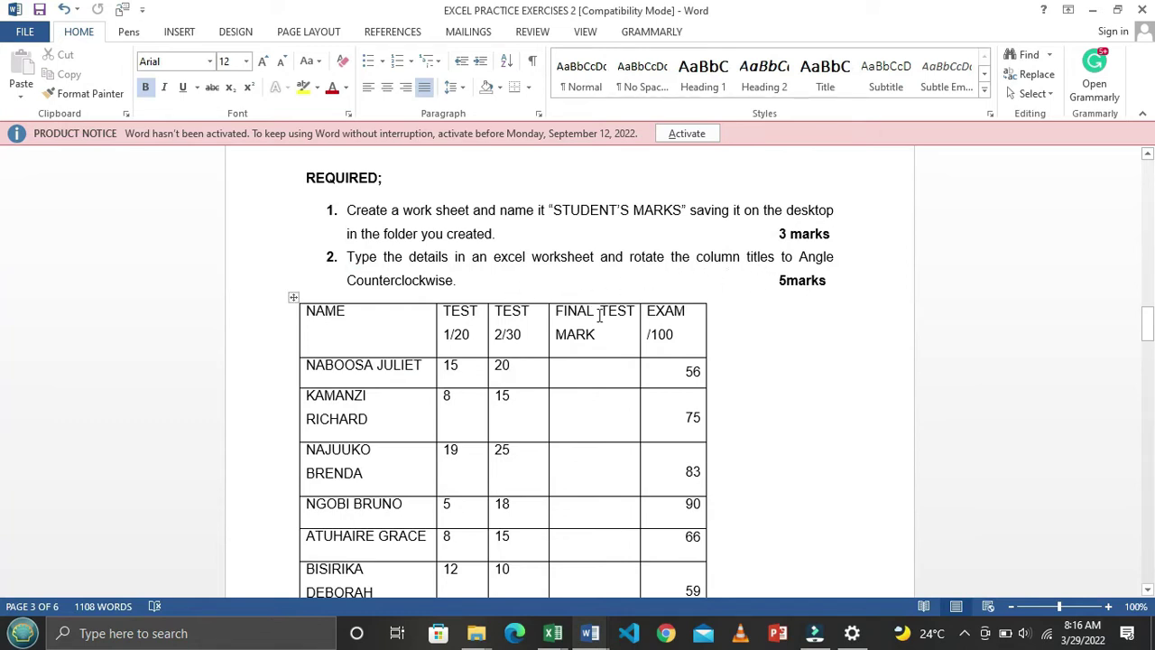
pyautogui.scroll(-1, 600, 314)
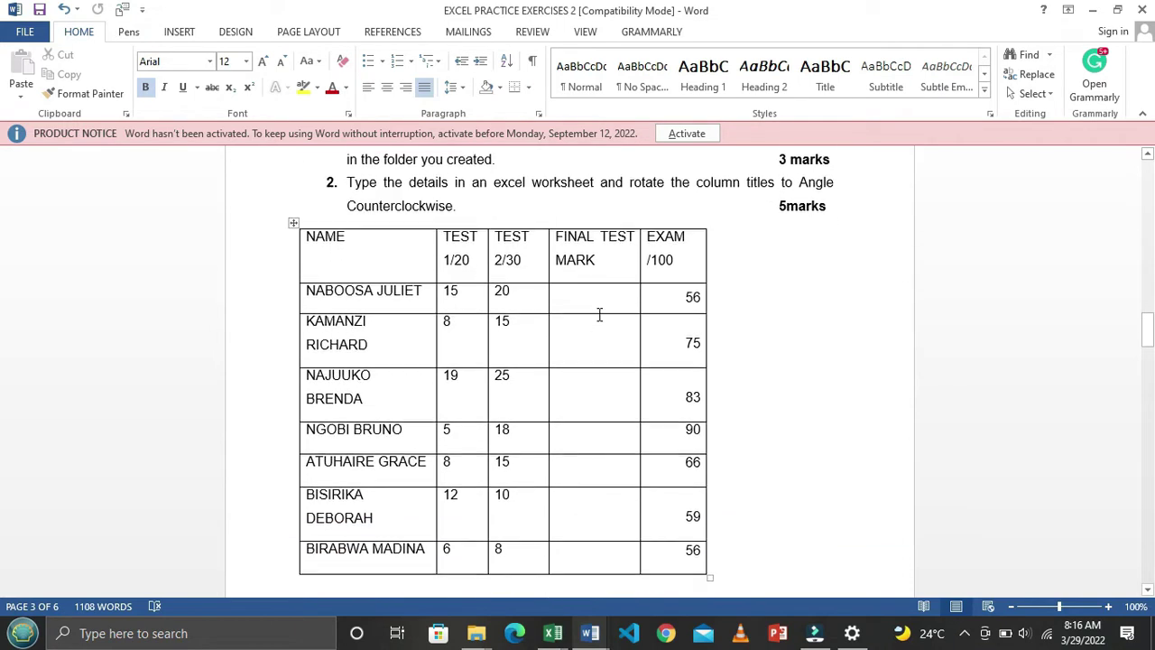
pyautogui.scroll(1, 600, 314)
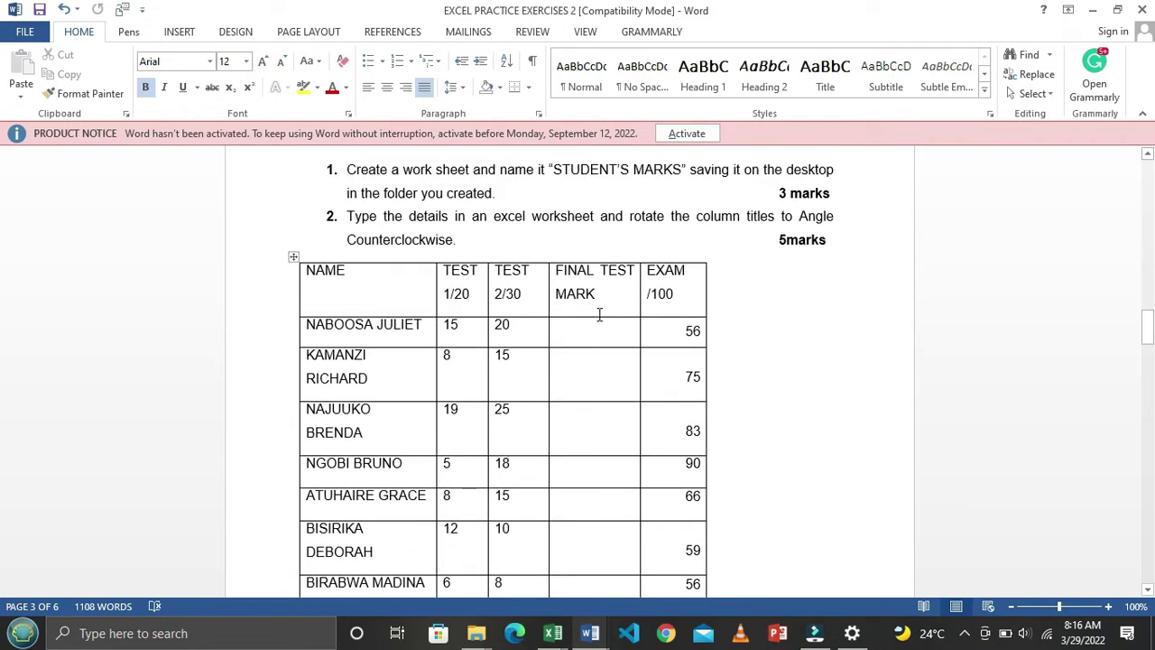
pyautogui.scroll(-2, 599, 314)
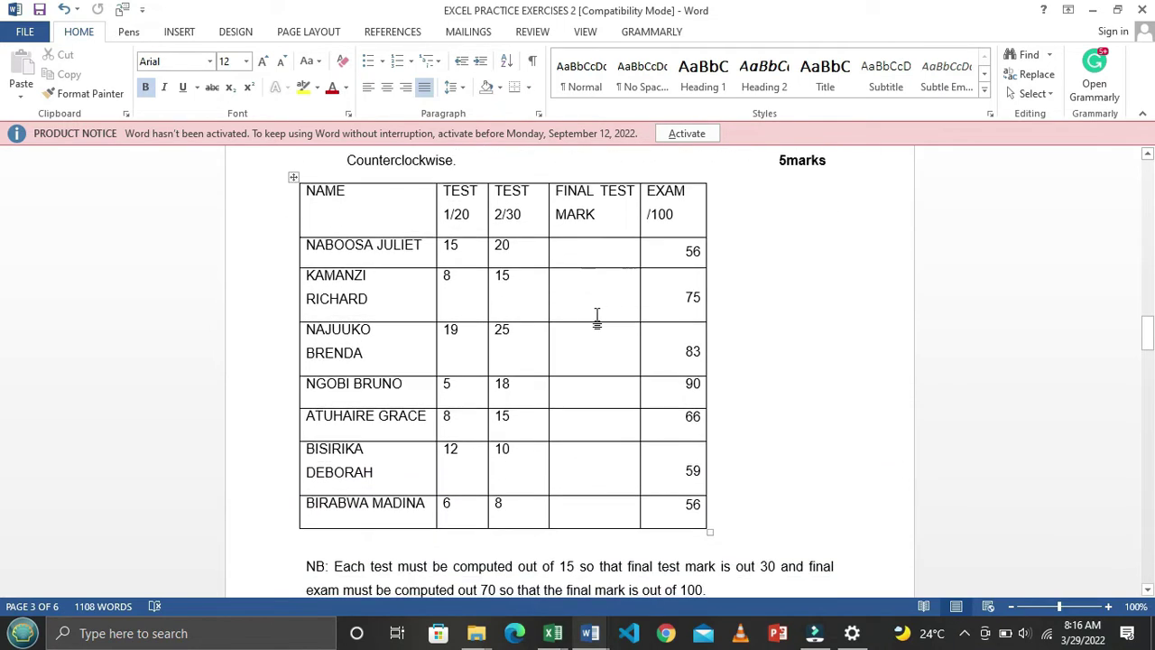
pyautogui.scroll(1, 460, 429)
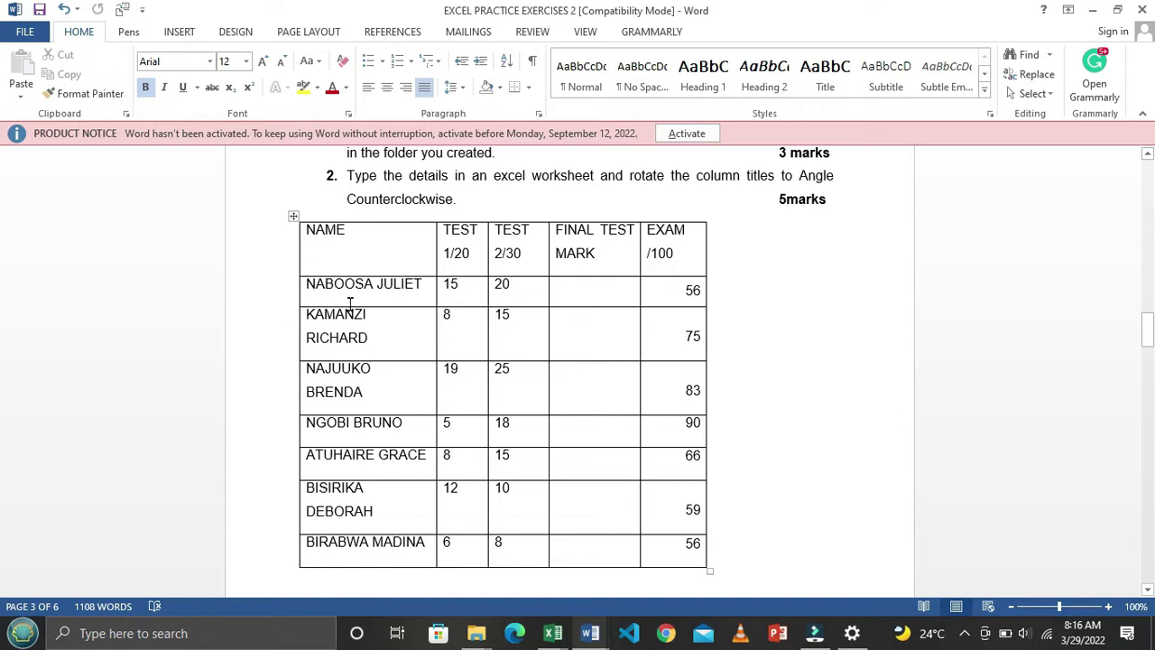
pyautogui.moveTo(308, 233); pyautogui.dragTo(667, 563)
pyautogui.hotkey('ctrl', 'c')
pyautogui.hotkey('alt', 'Tab')
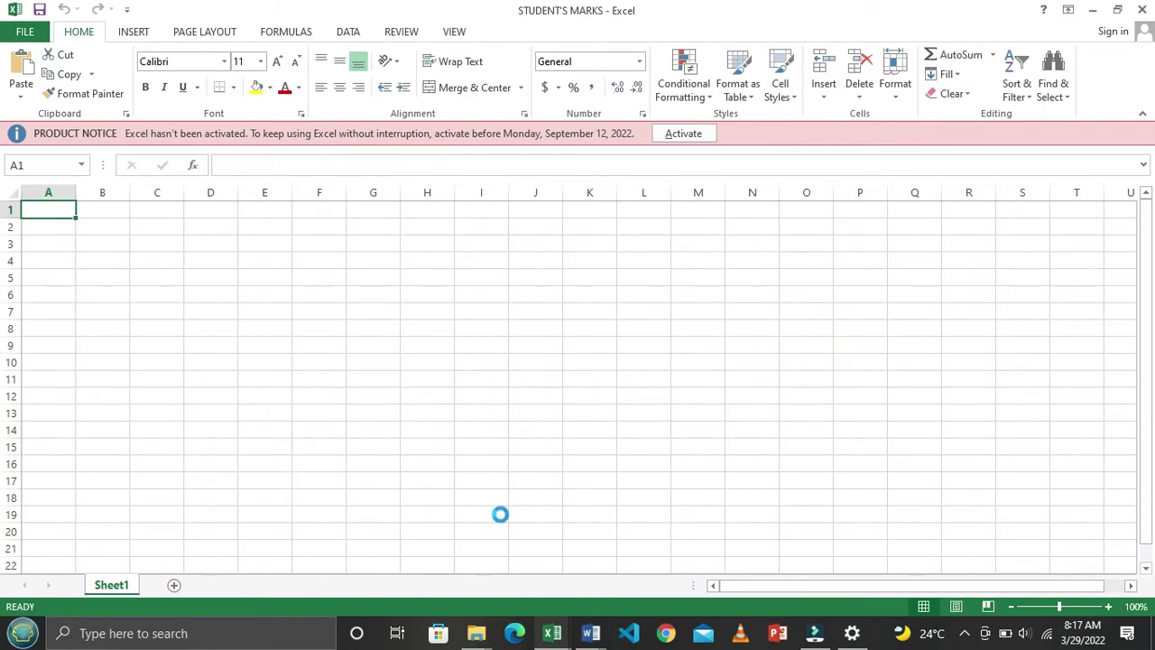
# Paste the marks table at A1 and widen columns A and E to fit
pyautogui.hotkey('ctrl', 'v')
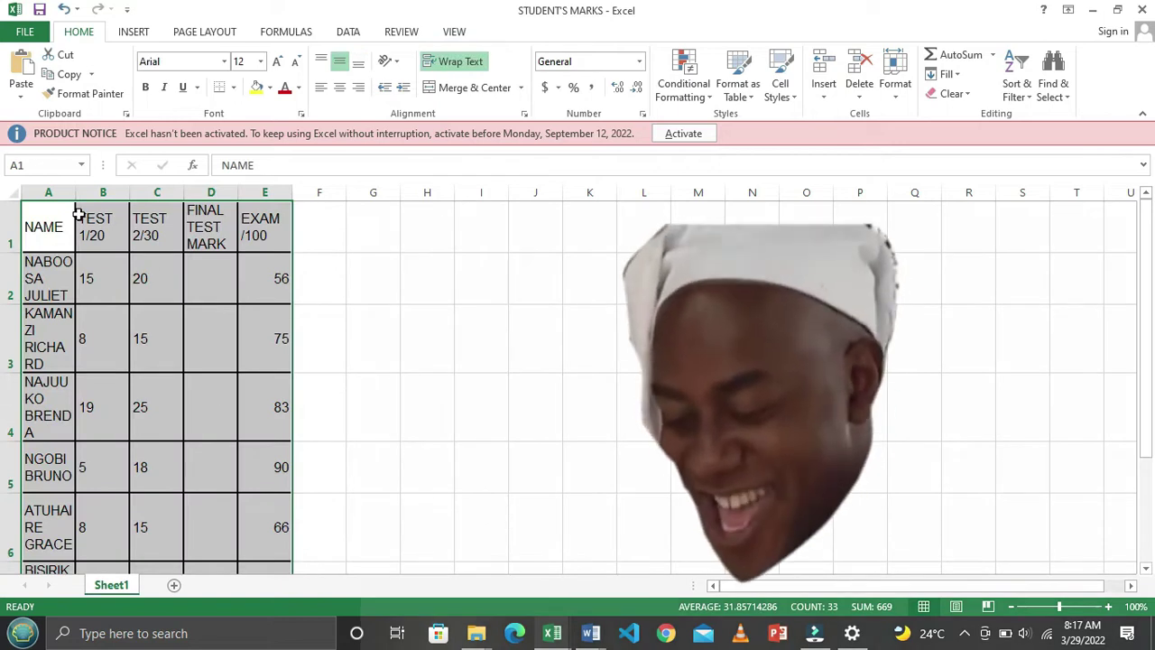
pyautogui.moveTo(86, 196); pyautogui.dragTo(456, 191)
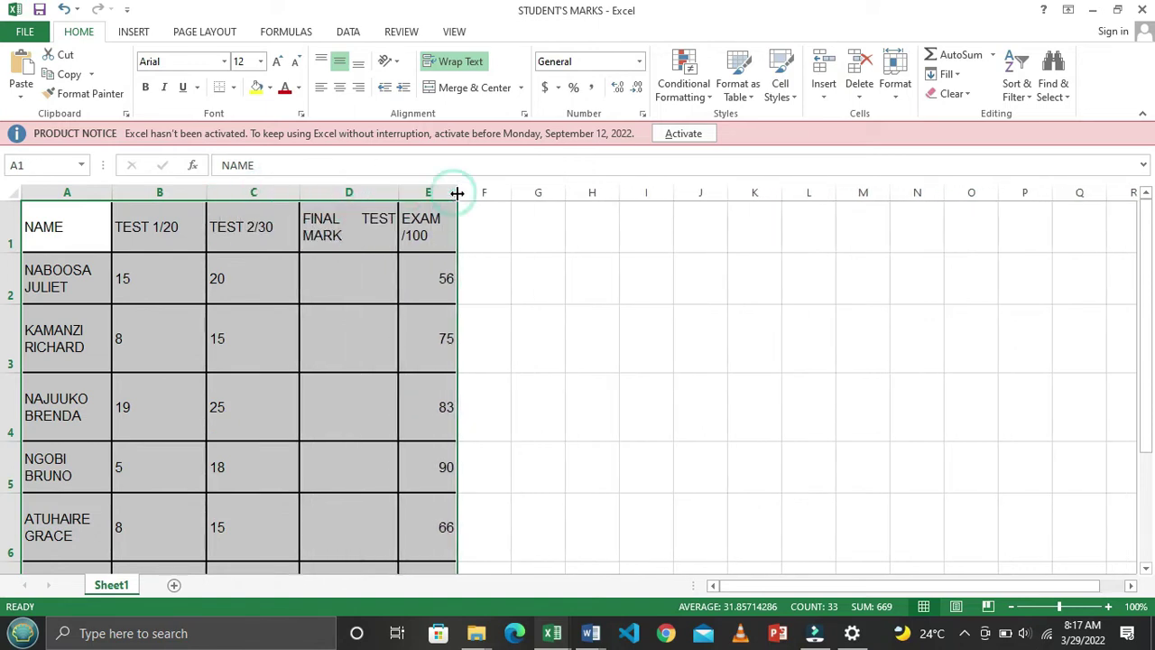
pyautogui.click(464, 325)
# Apply No Border to the pasted table A1:E8, then select cell A1
pyautogui.moveTo(90, 242); pyautogui.dragTo(434, 508)
pyautogui.click(233, 87)
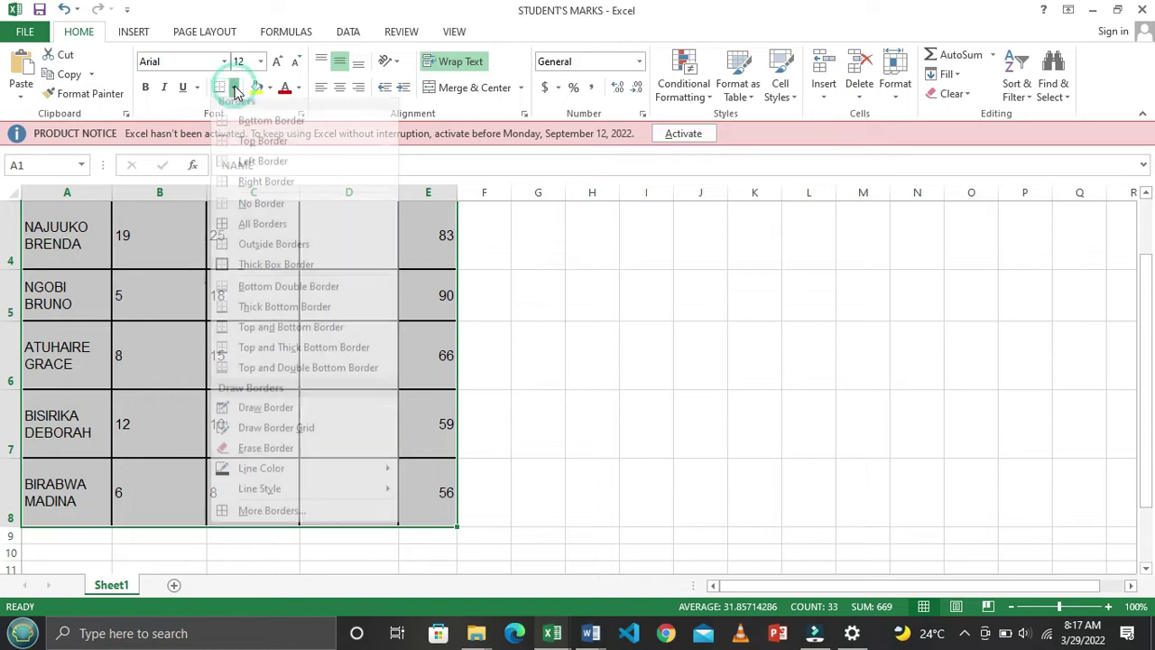
pyautogui.click(282, 213)
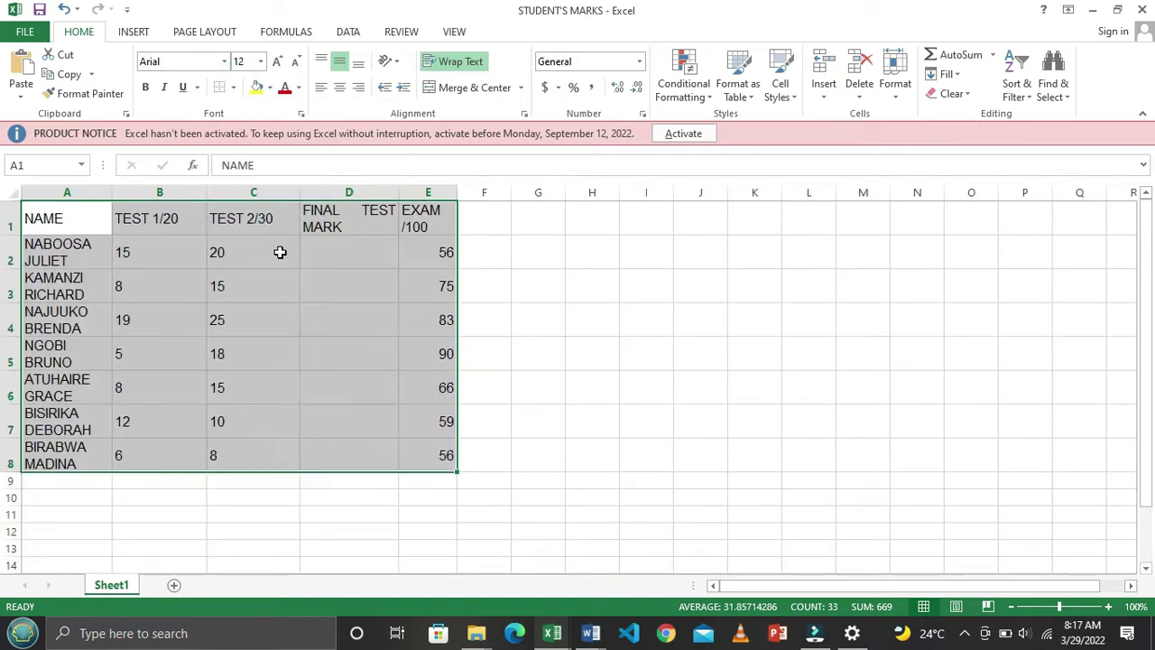
pyautogui.click(605, 366)
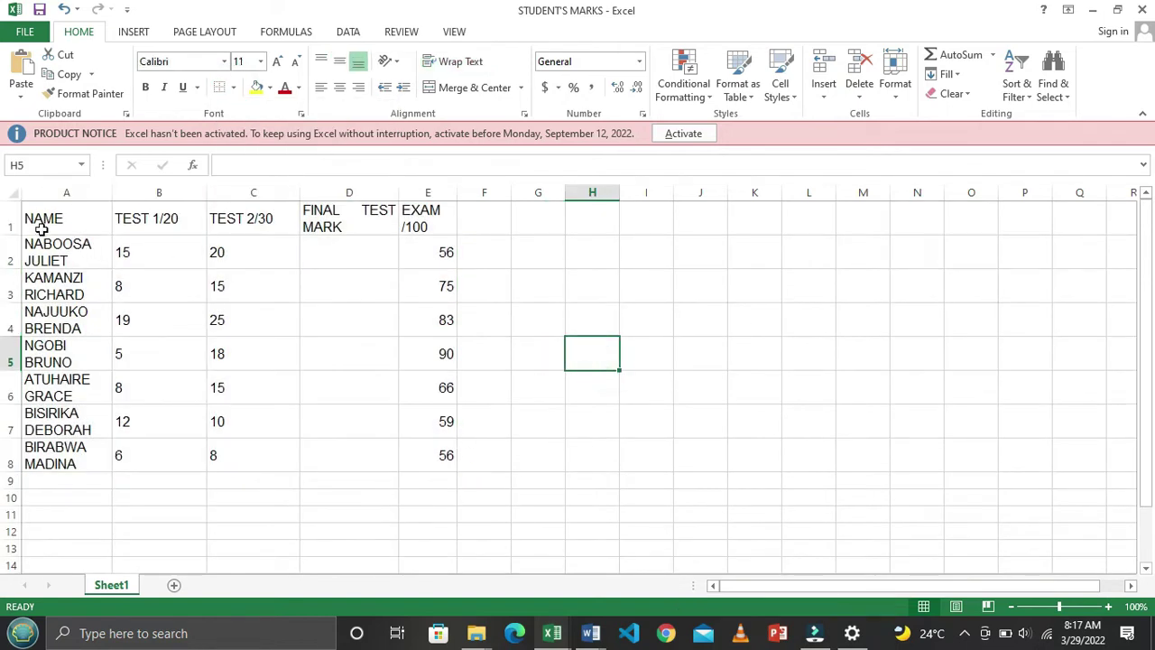
pyautogui.moveTo(45, 221); pyautogui.dragTo(443, 462)
pyautogui.click(220, 366)
pyautogui.click(58, 217)
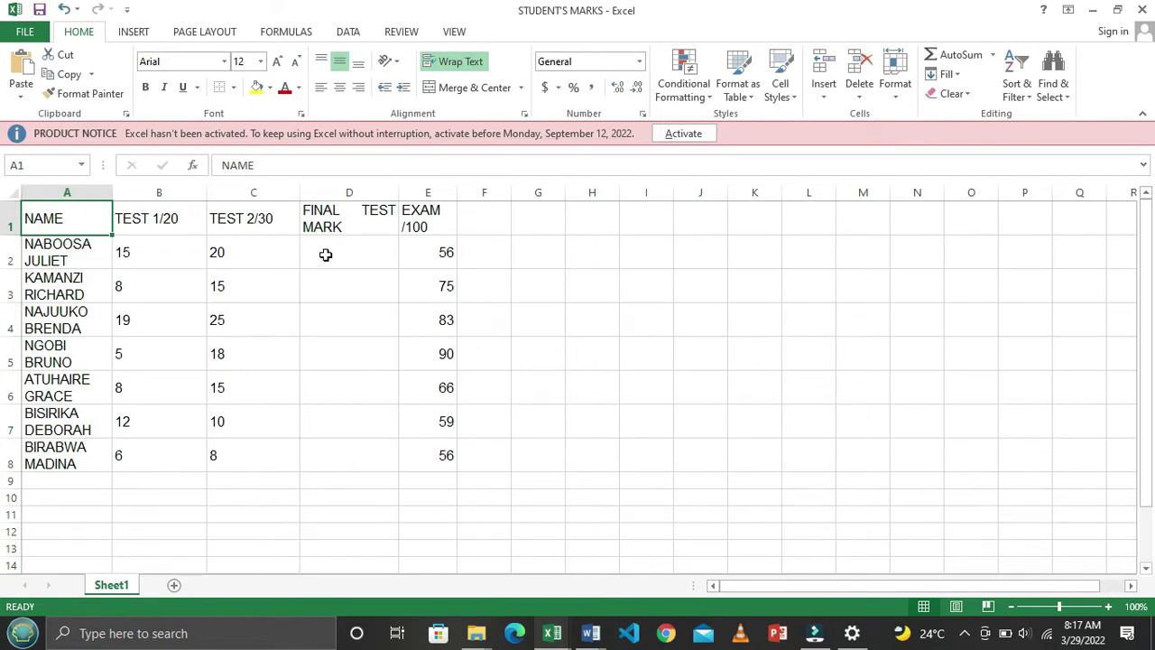
pyautogui.hotkey('alt', 'Tab')
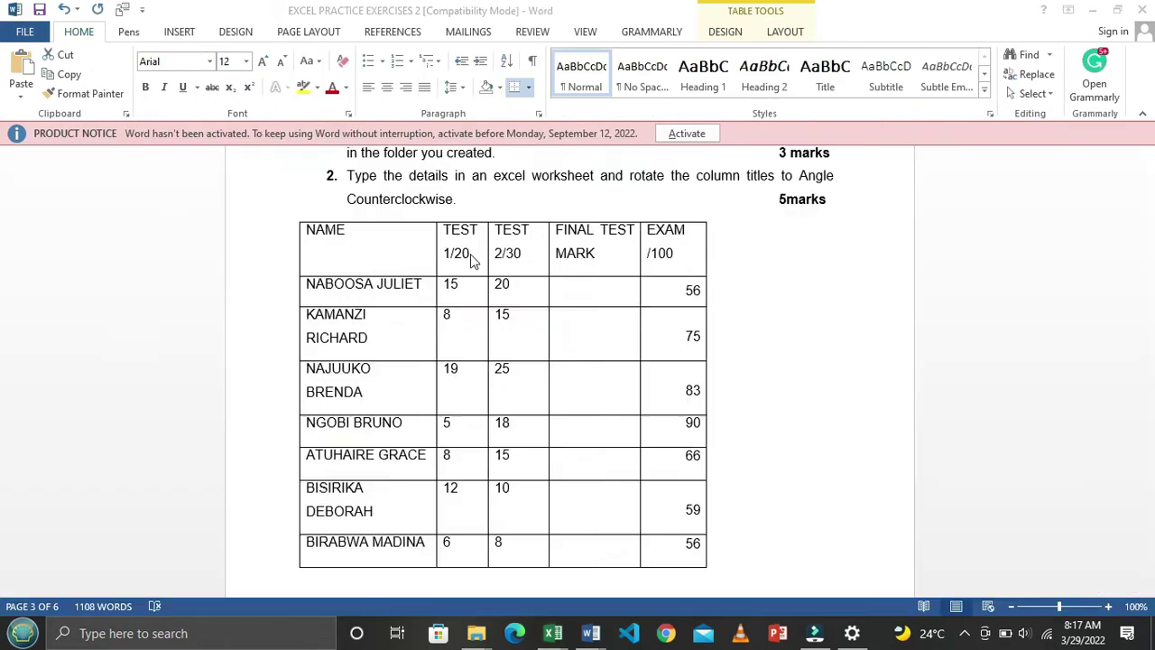
pyautogui.scroll(2, 672, 313)
pyautogui.click(686, 258)
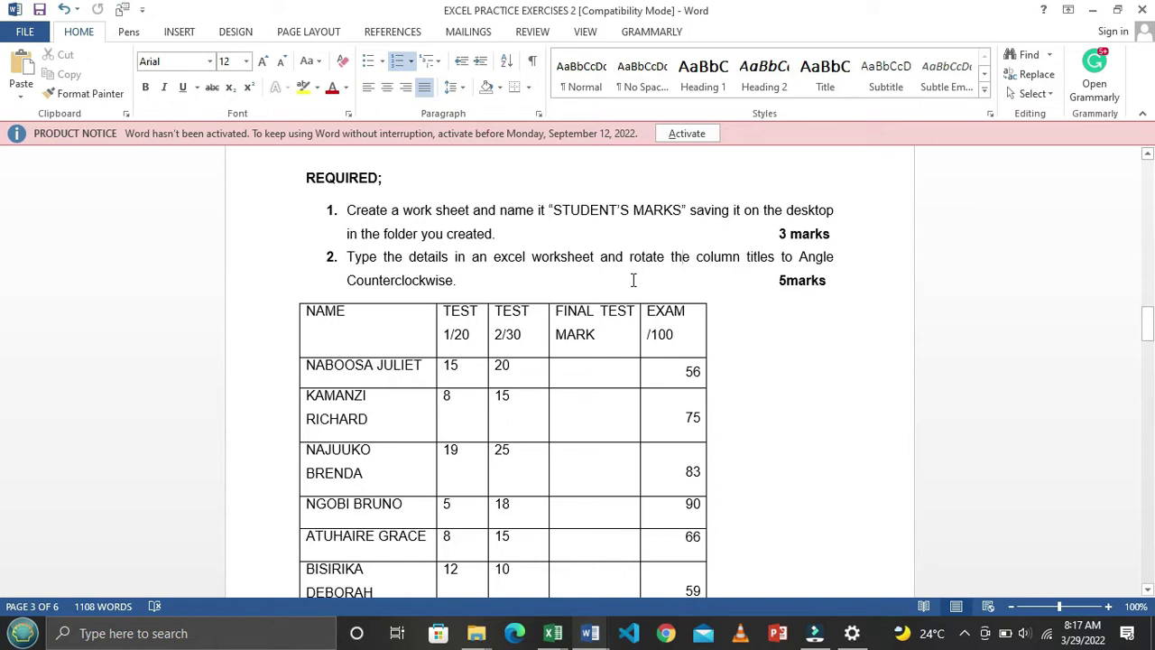
pyautogui.hotkey('alt', 'Tab')
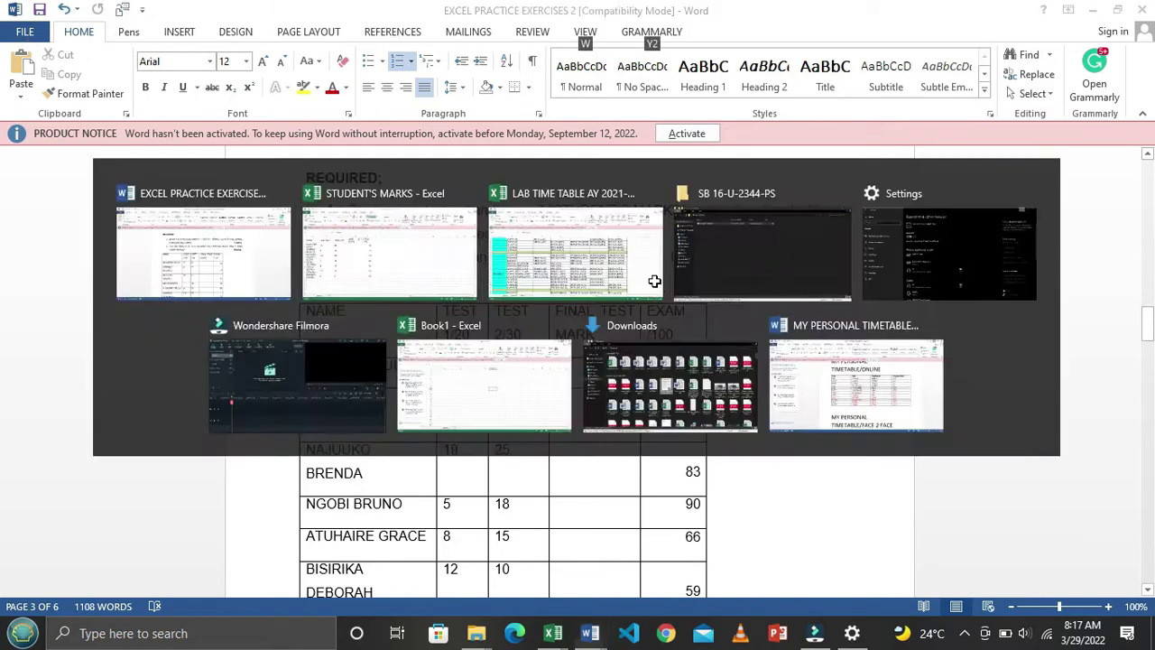
pyautogui.moveTo(122, 232); pyautogui.dragTo(410, 228)
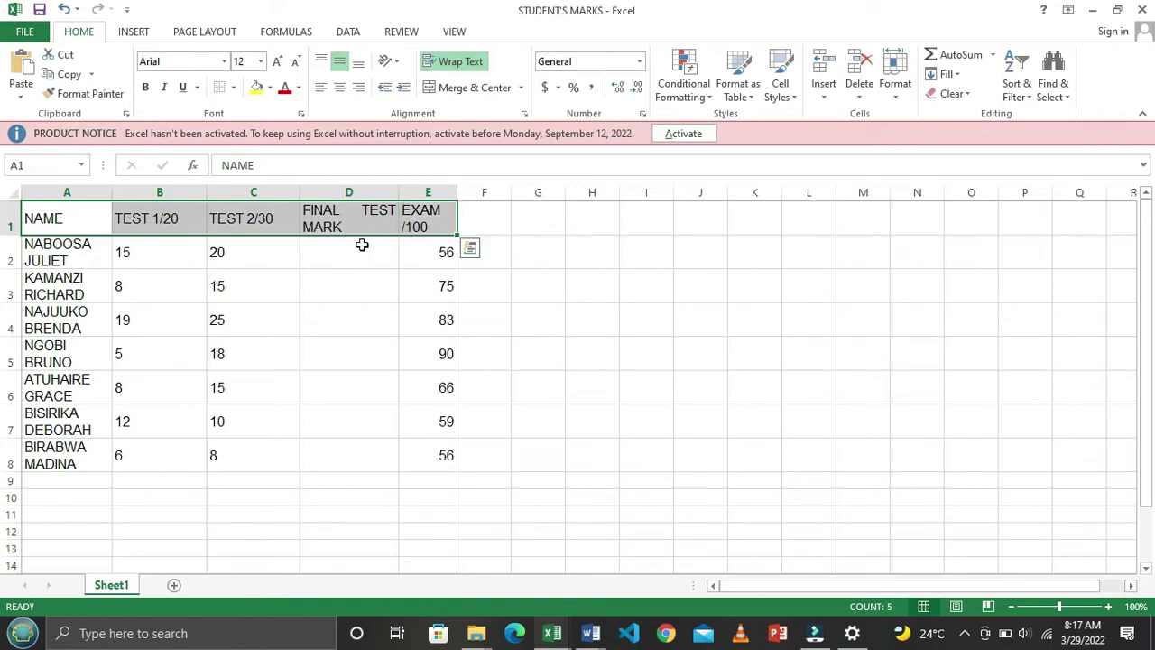
pyautogui.click(256, 362)
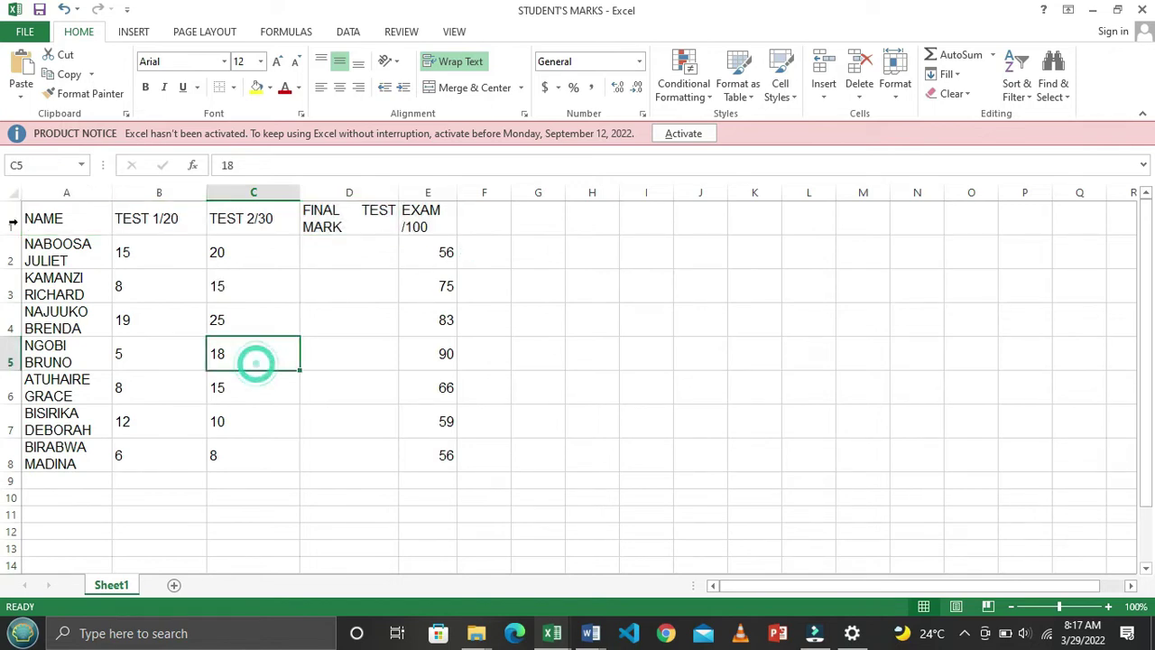
# Angle the column titles A1:E1 (NAME through EXAM /100) counterclockwise
pyautogui.click(74, 217)
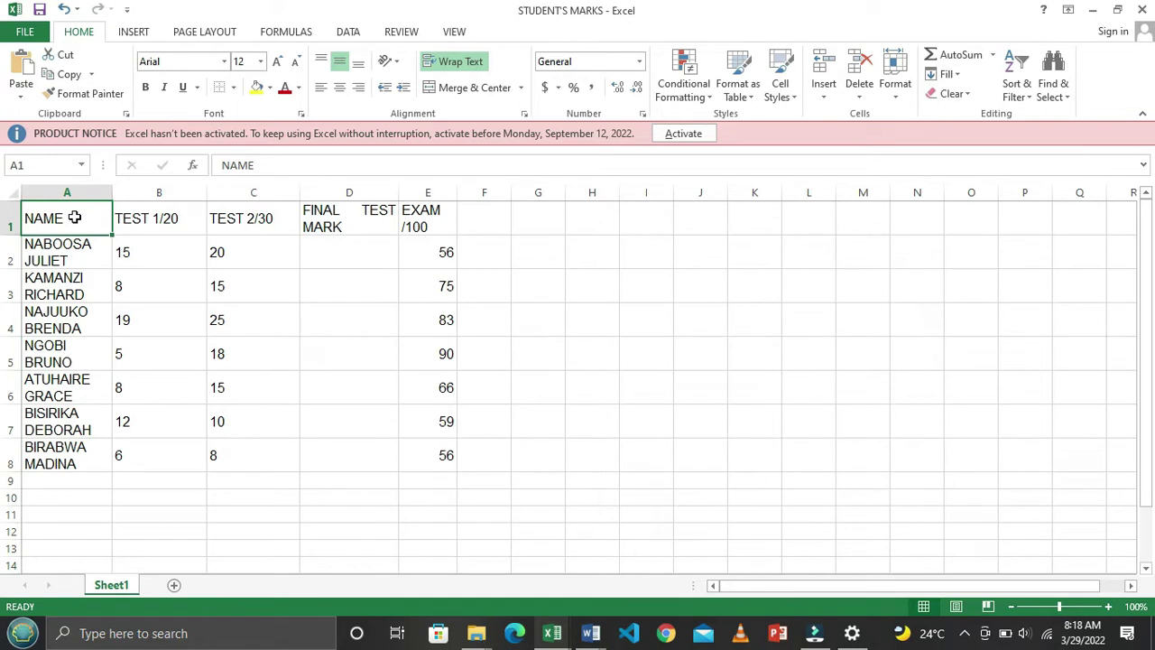
pyautogui.moveTo(75, 218); pyautogui.dragTo(427, 223)
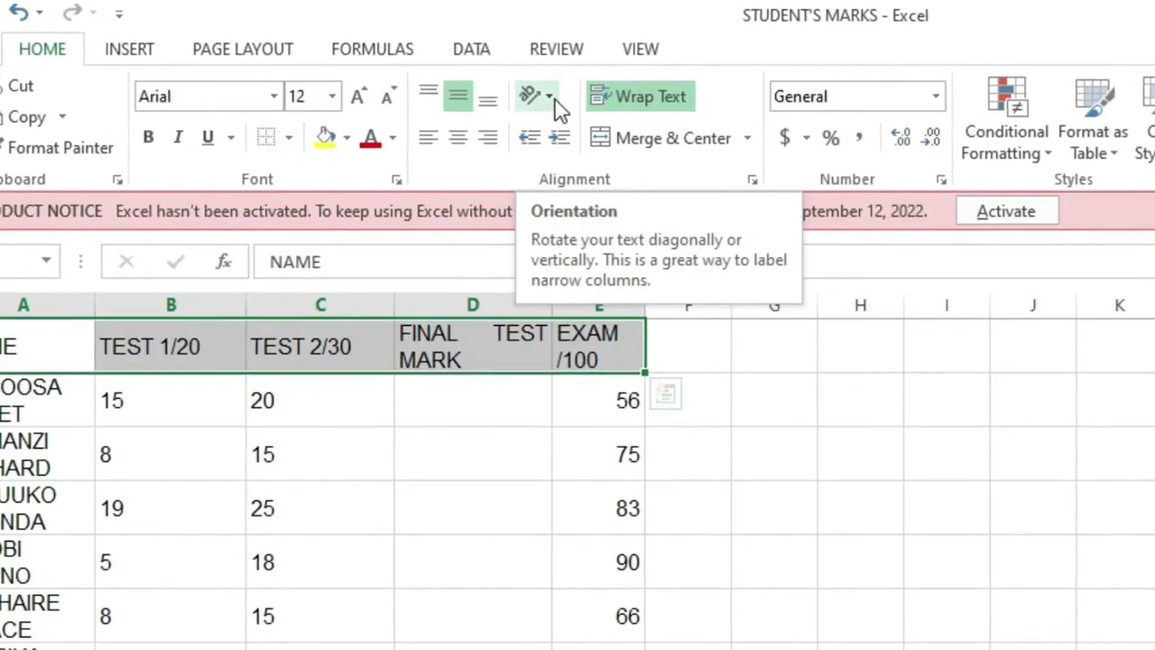
pyautogui.click(403, 67)
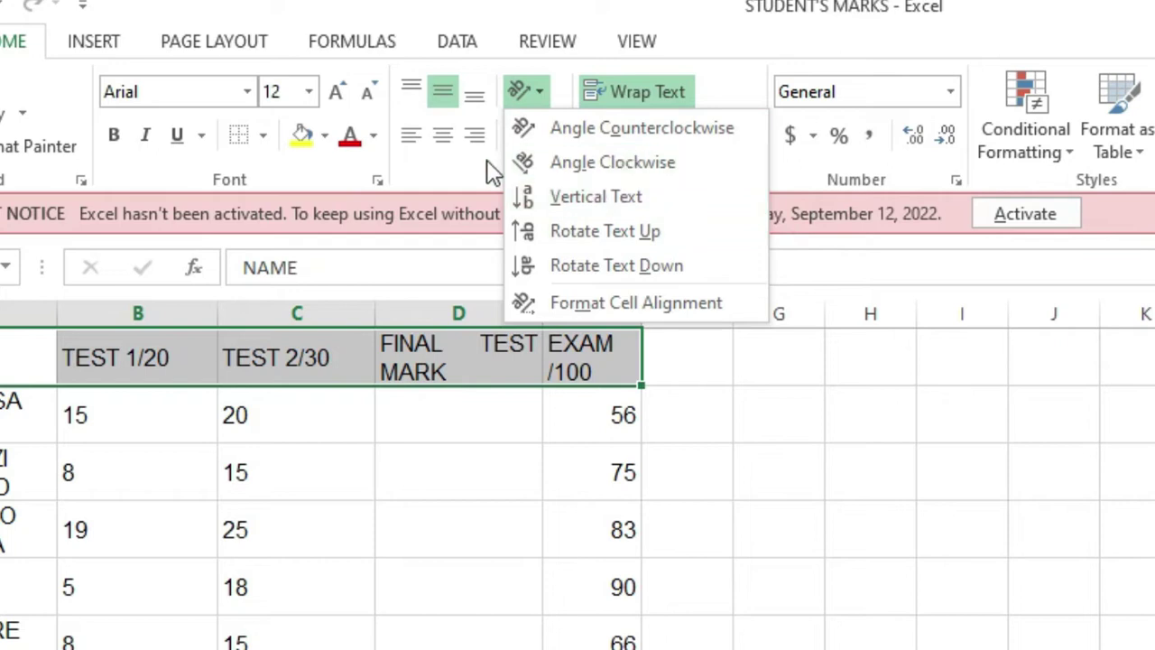
pyautogui.click(634, 136)
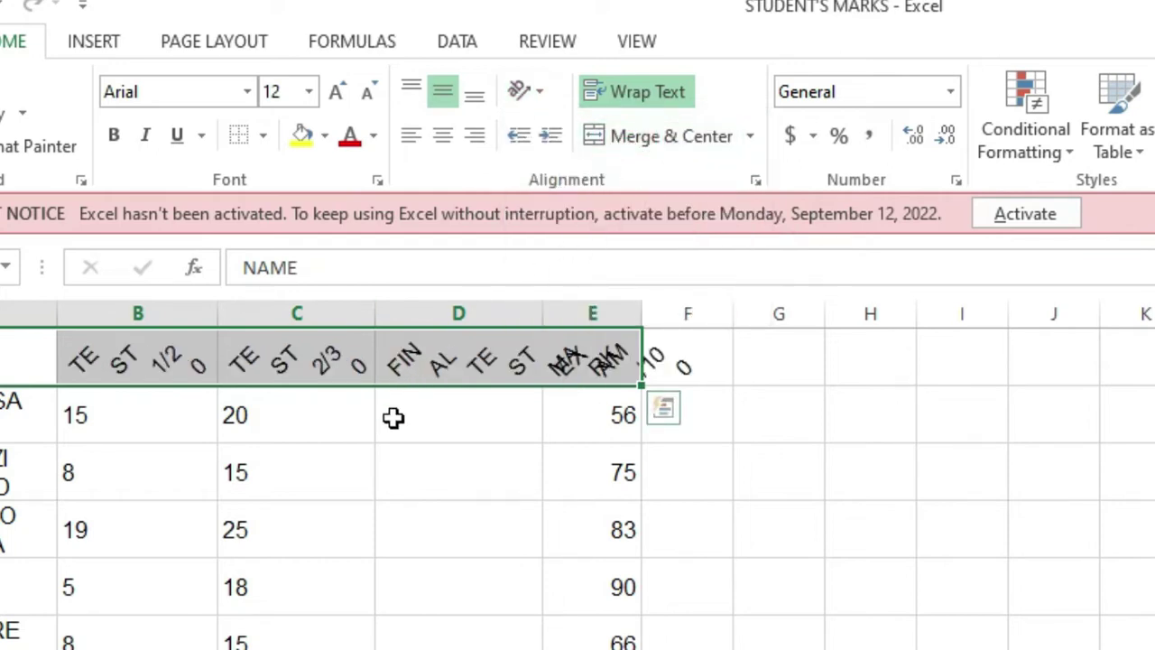
# Align the NAME title in A1 to the top of its cell
pyautogui.click(365, 432)
pyautogui.click(93, 215)
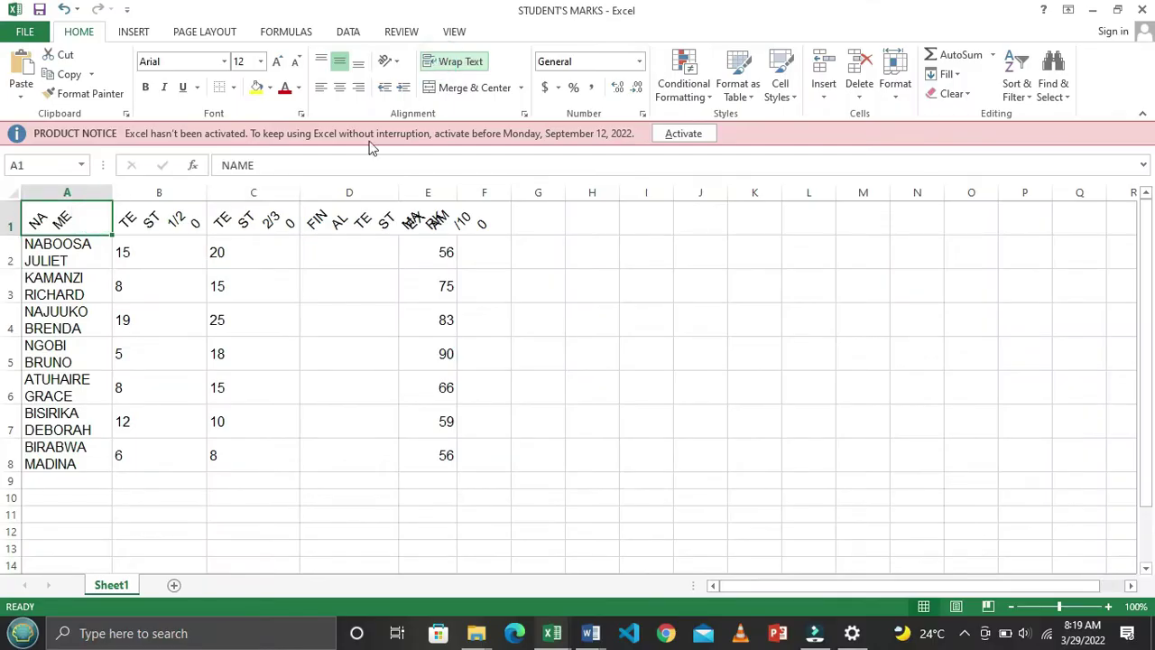
pyautogui.click(321, 62)
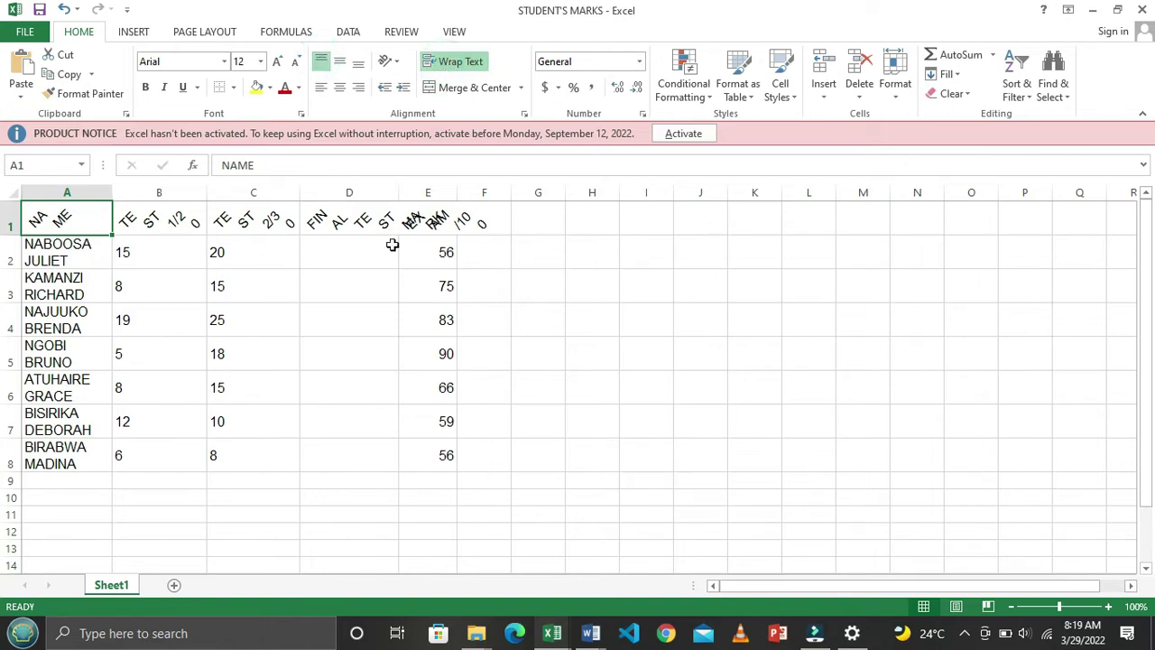
pyautogui.click(361, 226)
# Widen columns D and E so the slanted FINAL TEST MARK and EXAM titles fit
pyautogui.moveTo(399, 192); pyautogui.dragTo(460, 207)
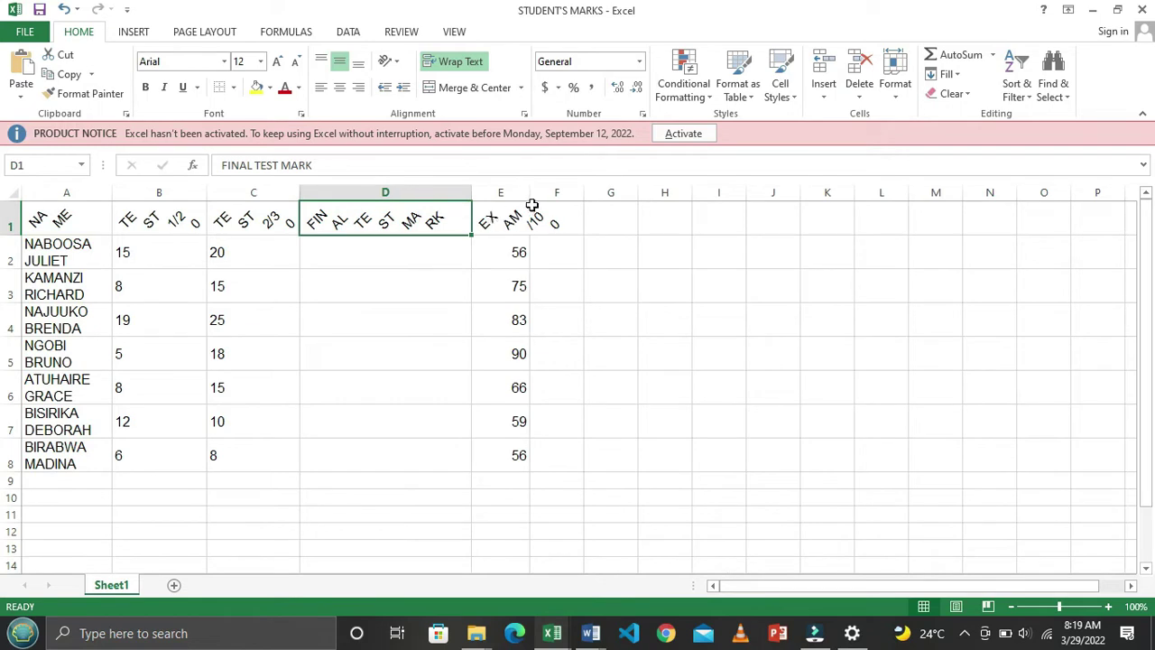
pyautogui.moveTo(534, 194); pyautogui.dragTo(575, 200)
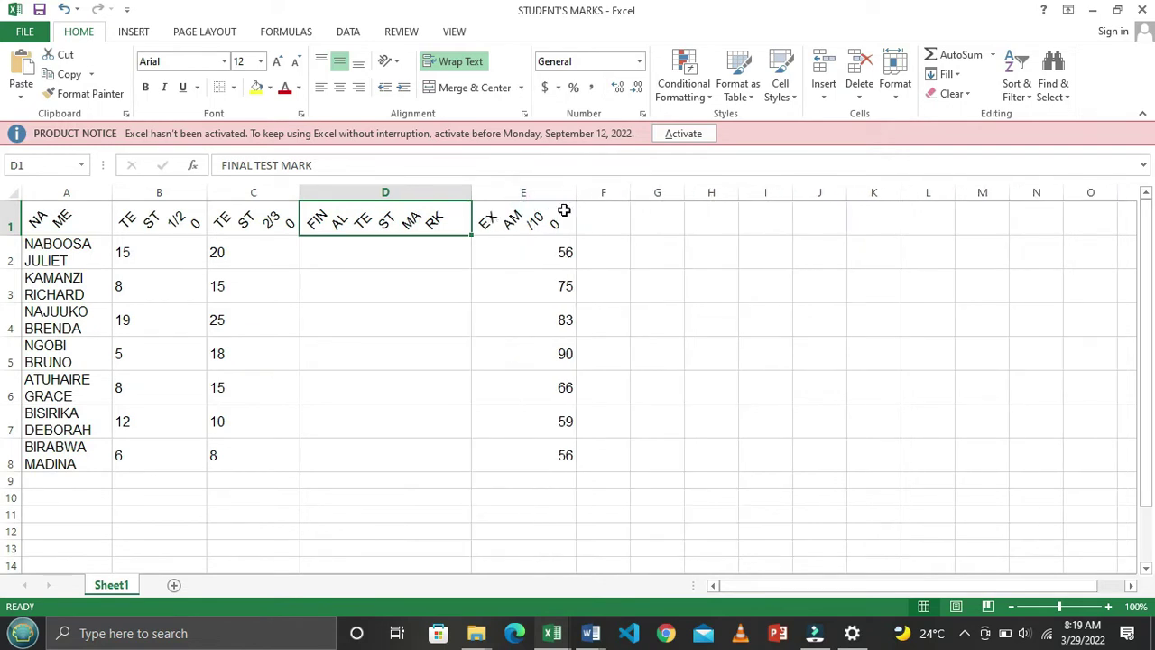
pyautogui.click(688, 339)
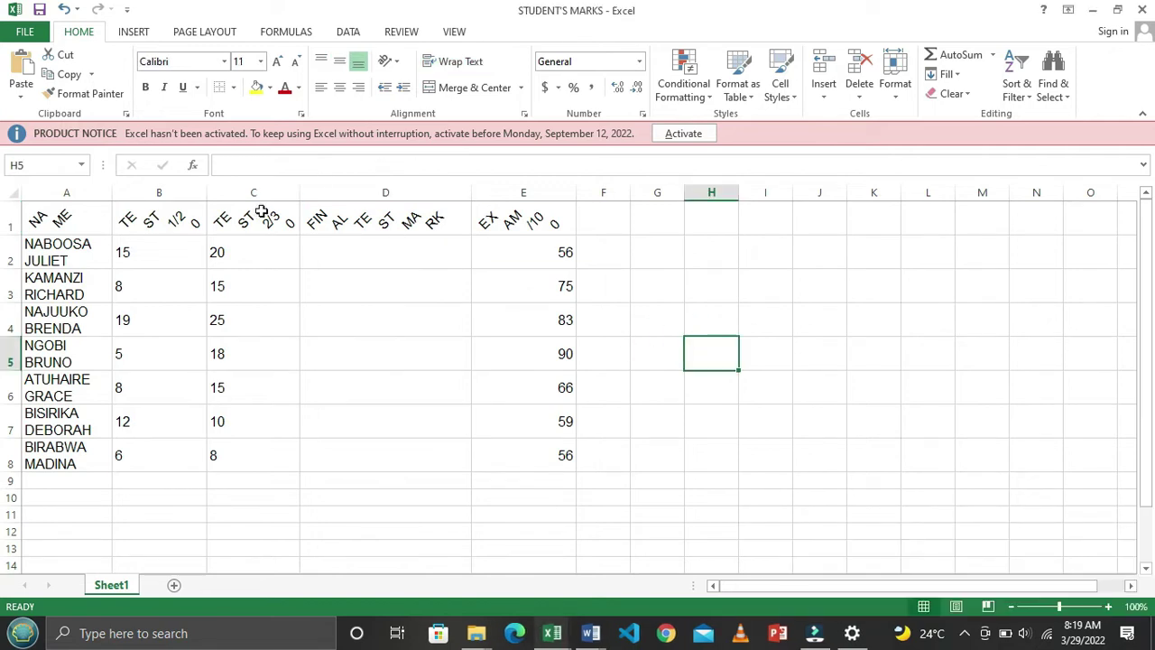
# Check the NAME and TEST 1/20 titles, then select header row 1 and bring up its row menu
pyautogui.click(60, 225)
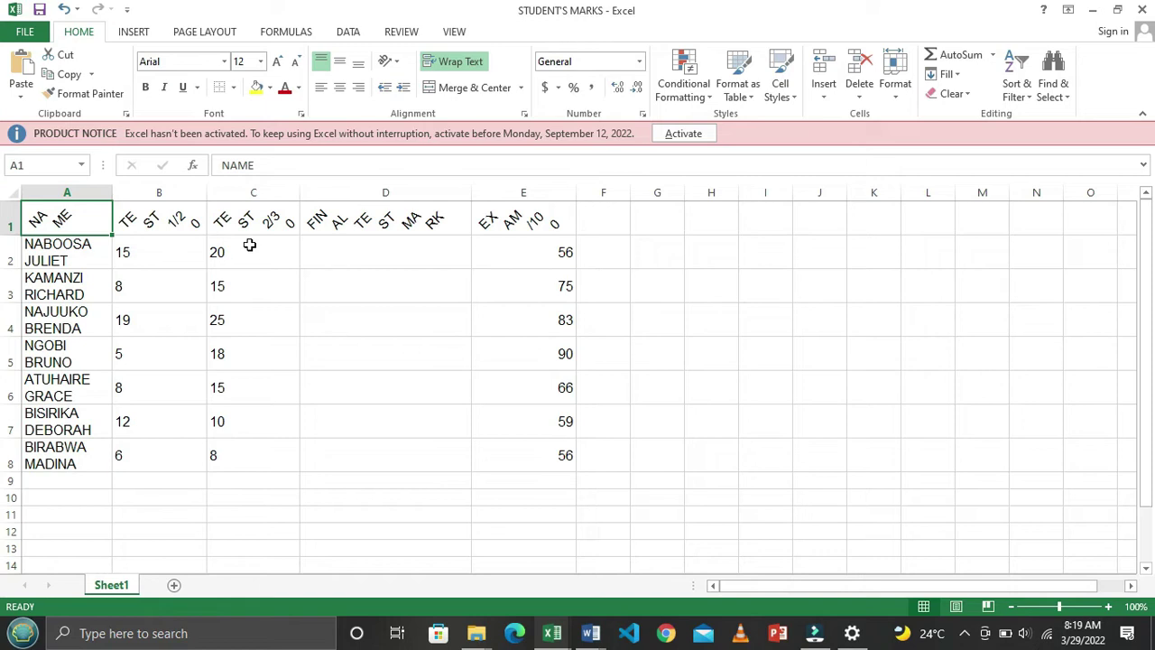
pyautogui.click(202, 225)
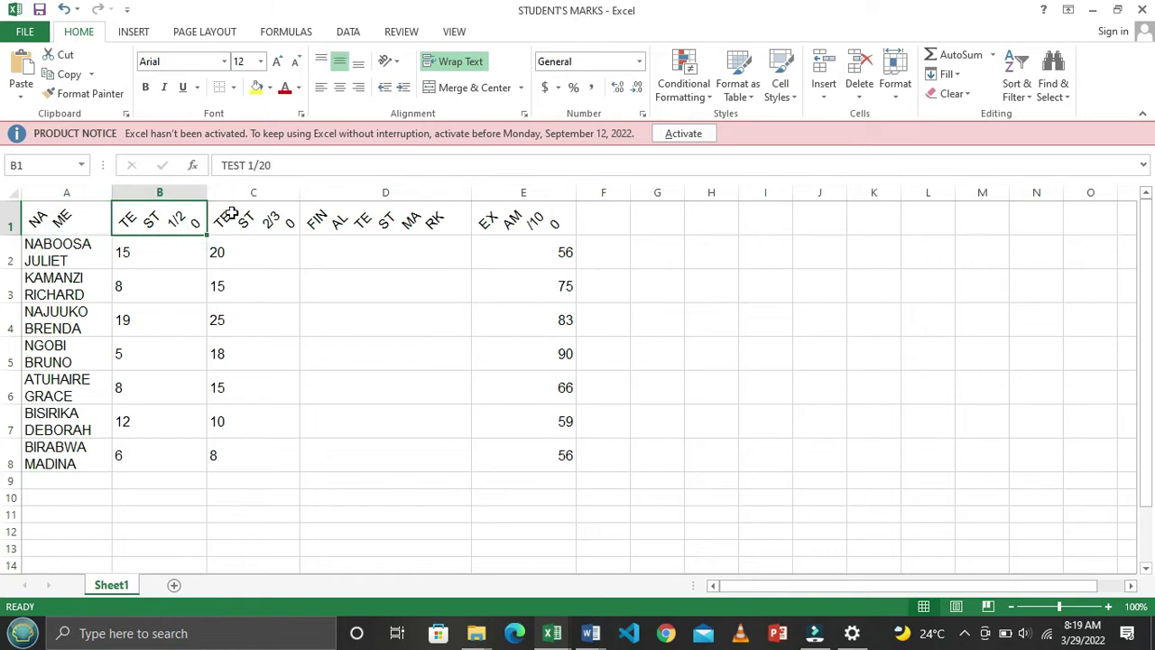
pyautogui.click(69, 244)
pyautogui.click(76, 218)
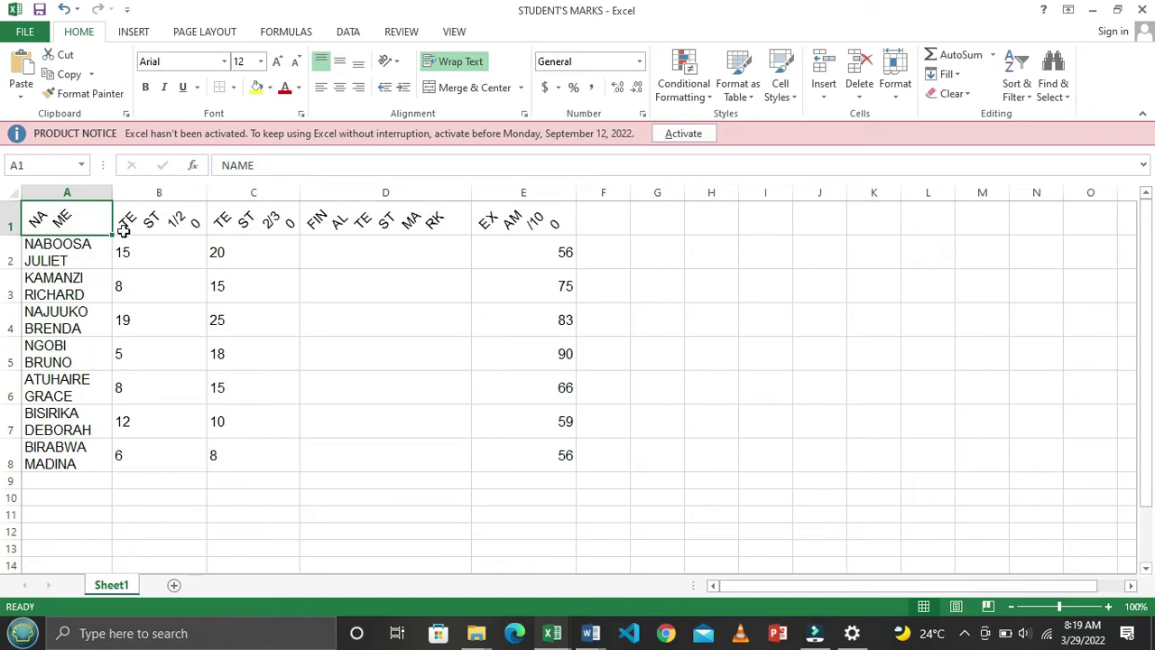
pyautogui.click(11, 218)
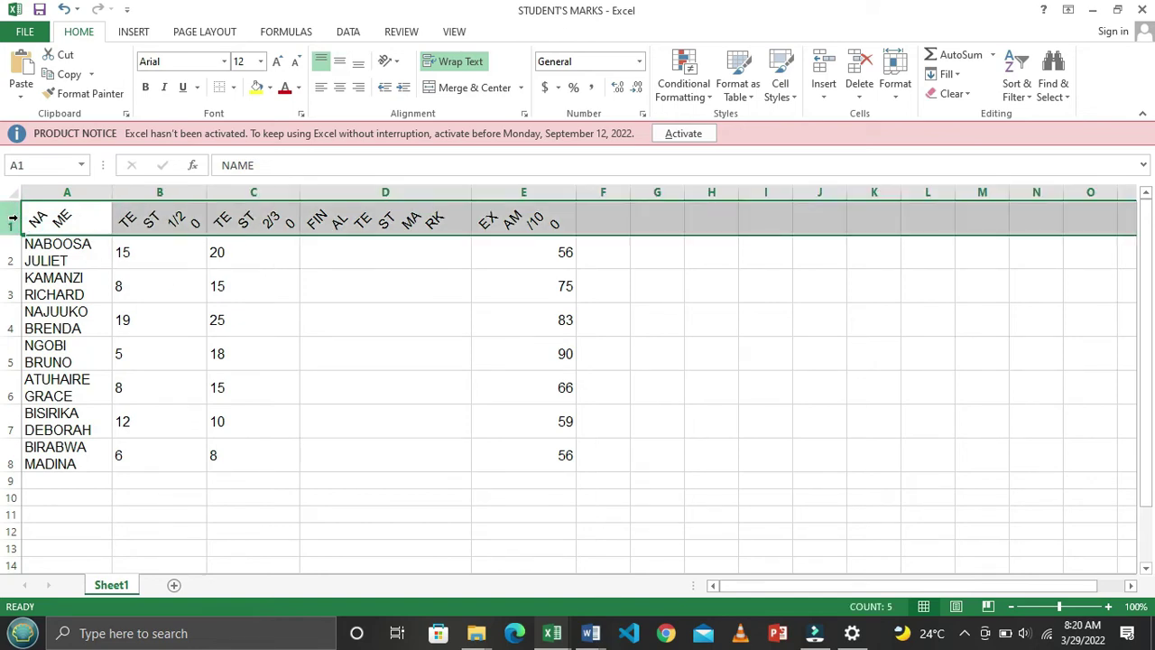
pyautogui.rightClick(13, 218)
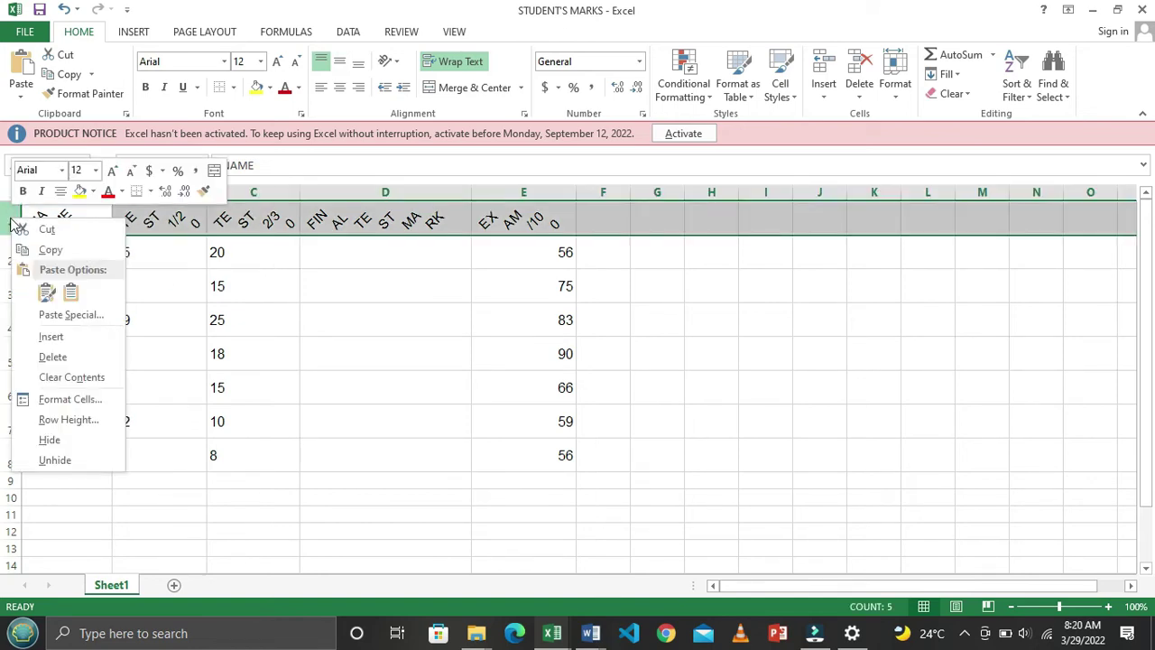
# Delete the rotated header row and insert a fresh blank row 1
pyautogui.click(70, 357)
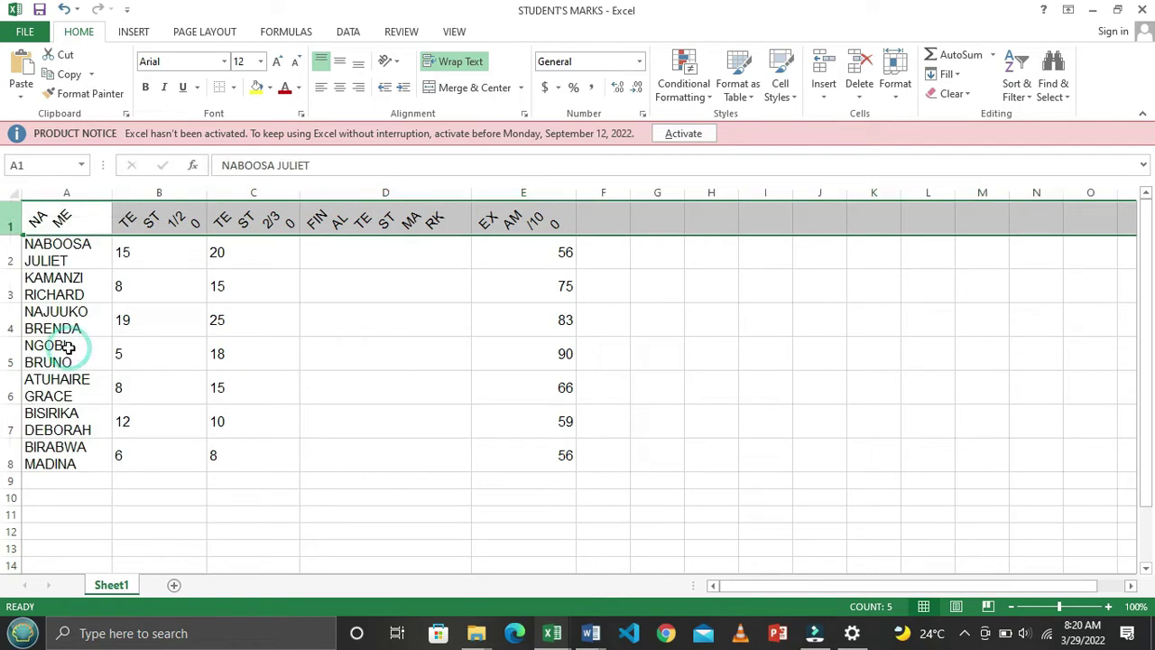
pyautogui.rightClick(13, 219)
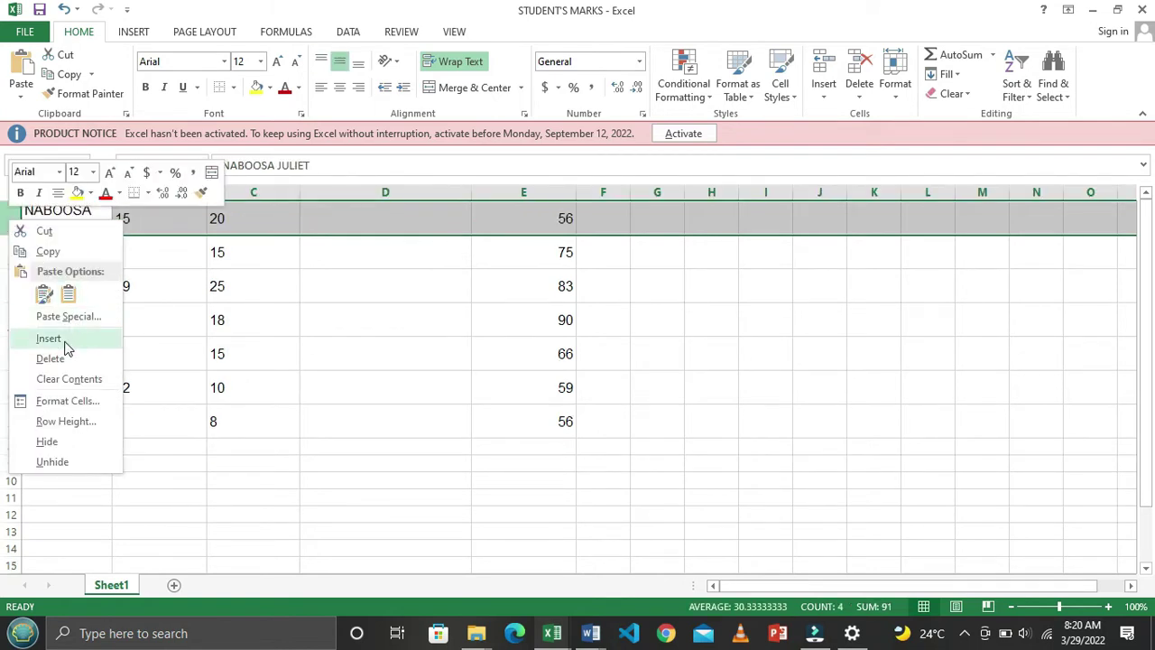
pyautogui.click(65, 340)
pyautogui.click(75, 208)
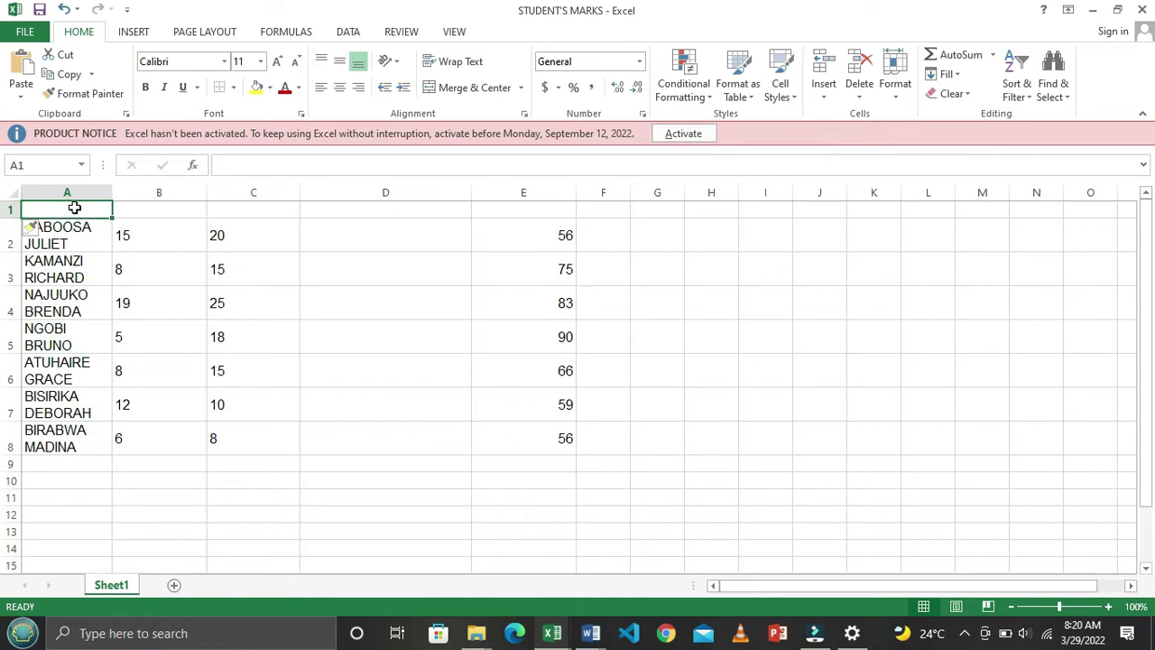
# Enter NAME in A1 and TEST 1/20 in B1, checking the titles in the Word exercise
pyautogui.write('NAM')
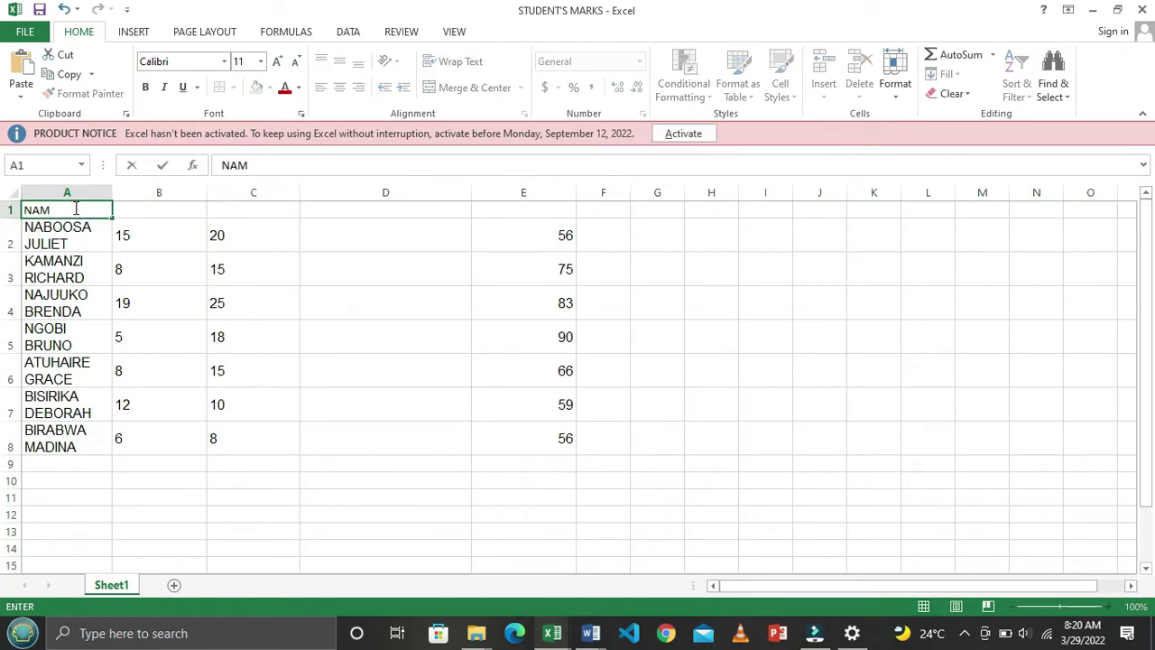
pyautogui.write('E')
pyautogui.press('Tab')
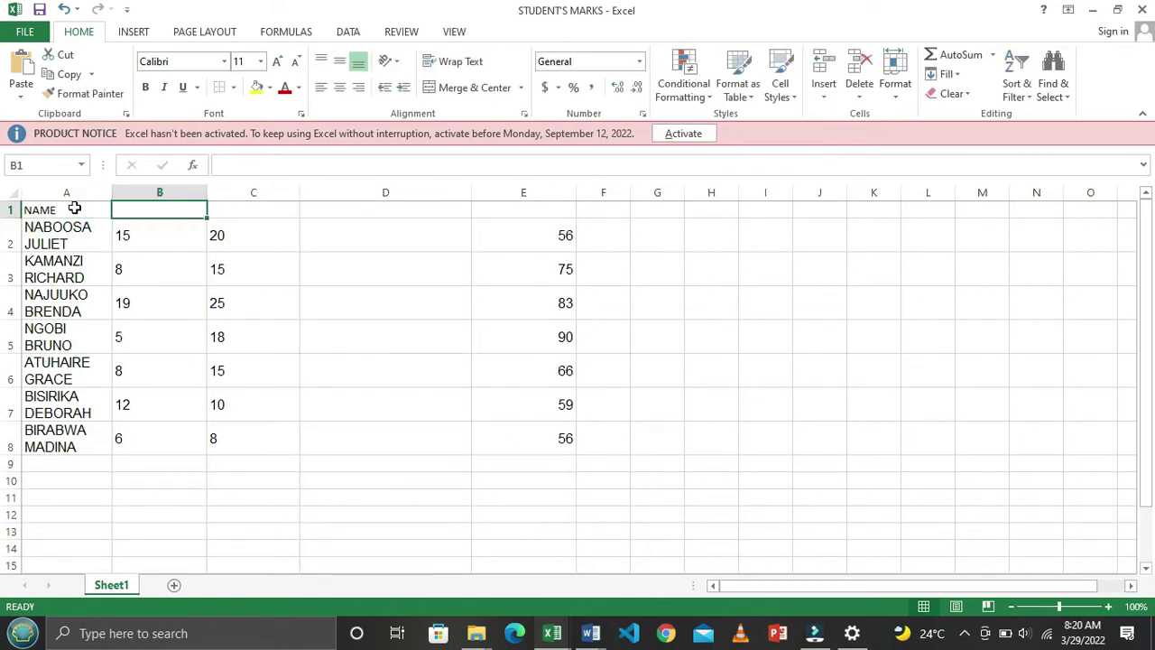
pyautogui.hotkey('alt', 'Tab')
pyautogui.hotkey('alt', 'Tab')
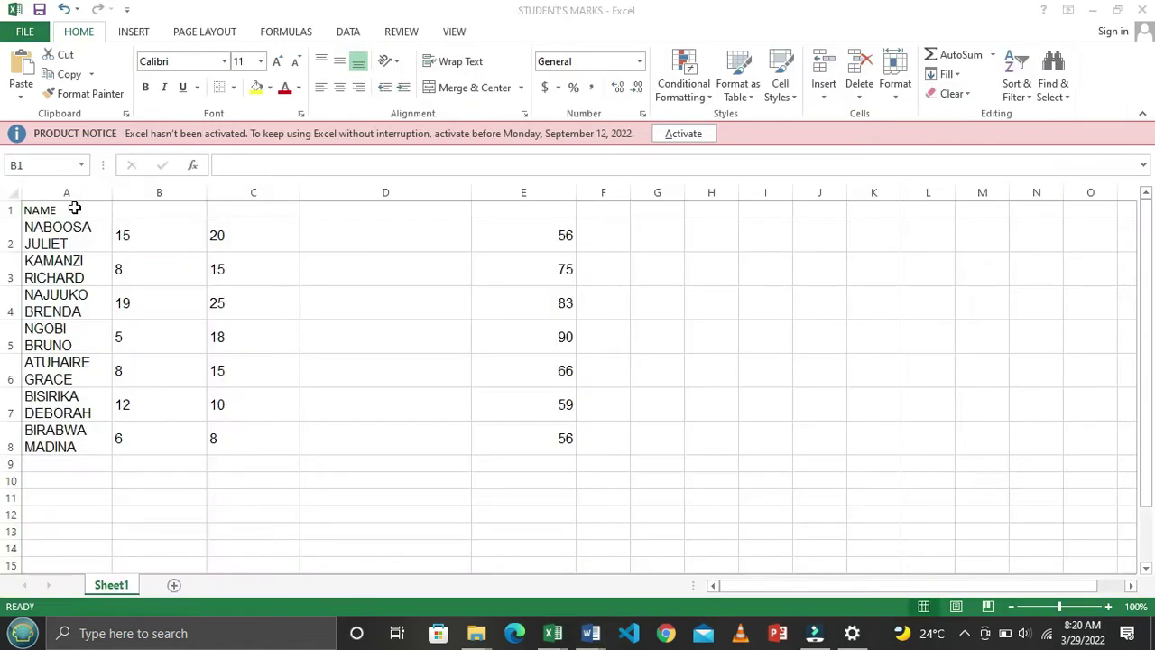
pyautogui.write('TE')
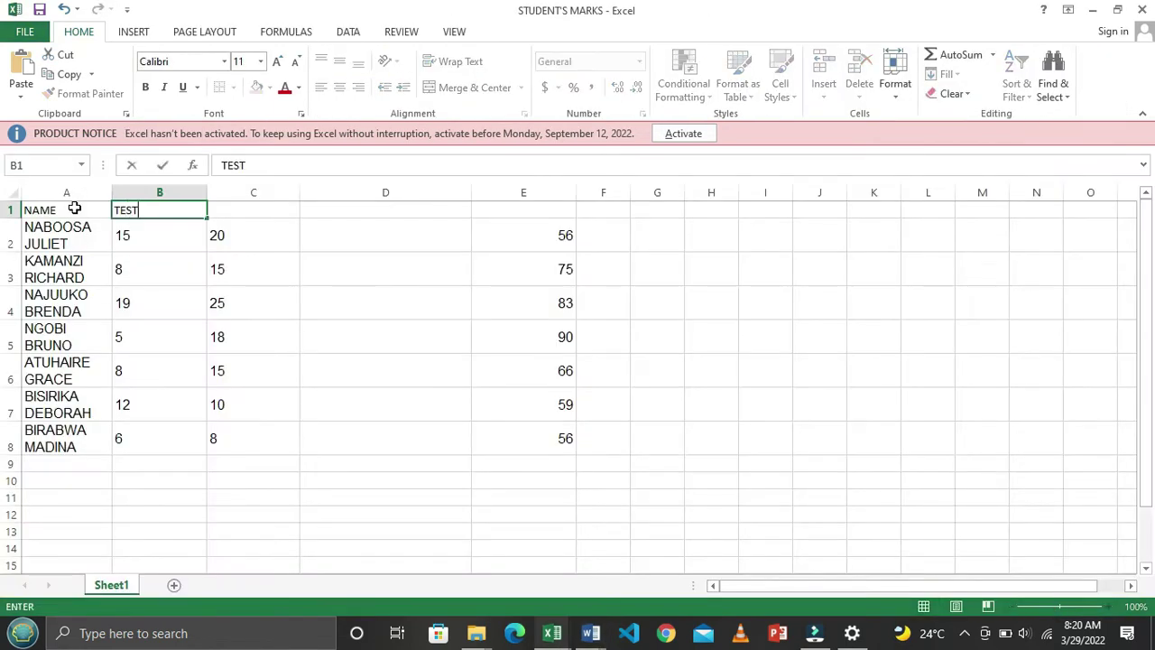
pyautogui.write('ST')
pyautogui.hotkey('alt', 'Tab')
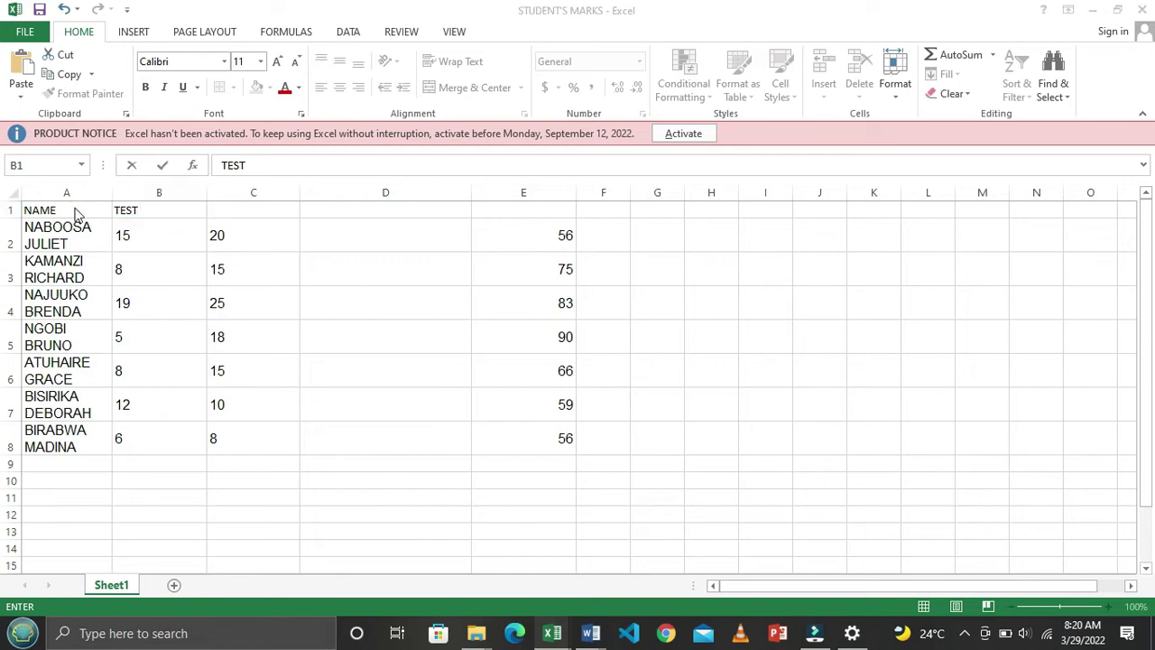
pyautogui.hotkey('alt', 'Tab')
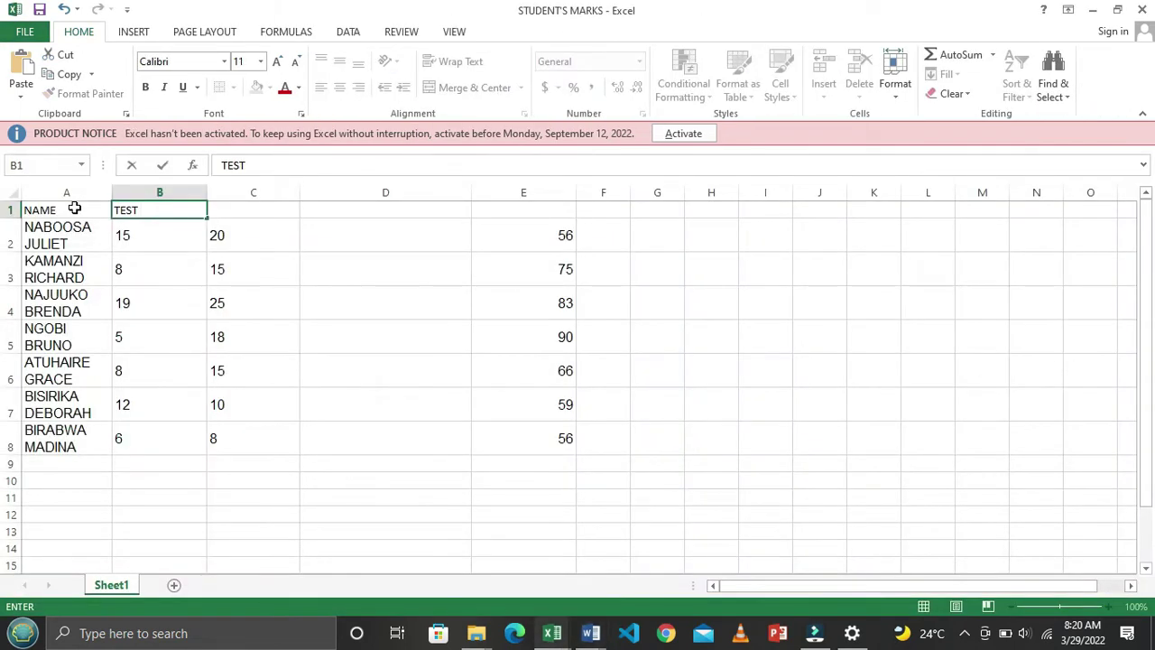
pyautogui.press('Tab')
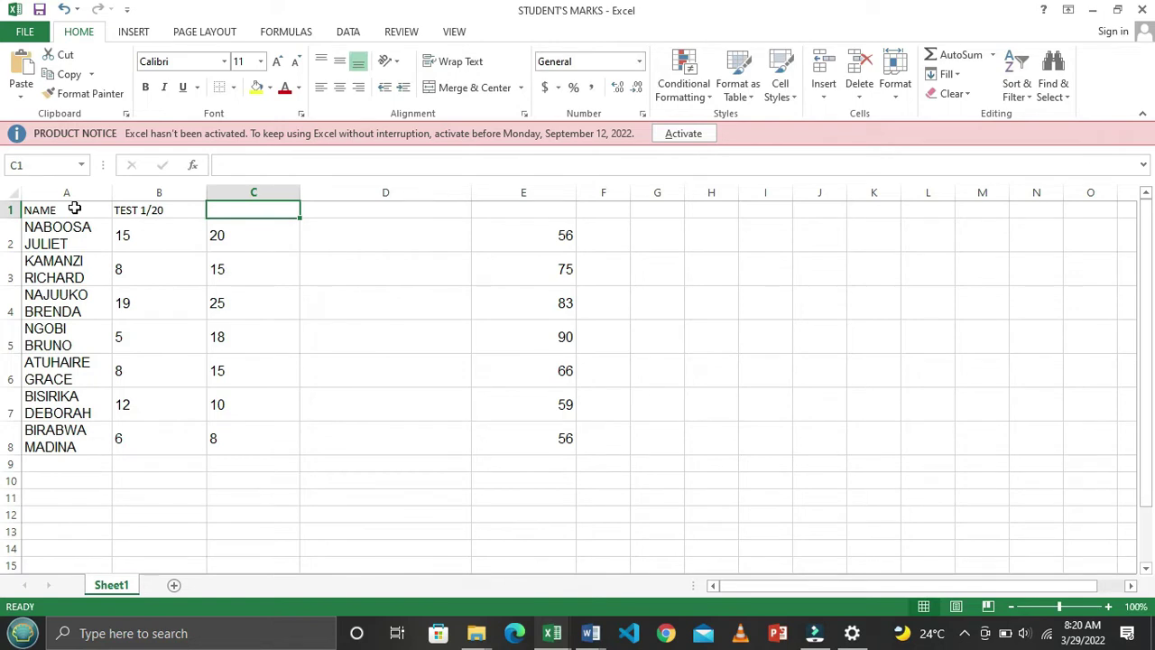
# Add the TEST 2/30 heading in C1 and FINAL TEST MARK in D1
pyautogui.hotkey('alt', 'Tab')
pyautogui.hotkey('alt', 'Tab')
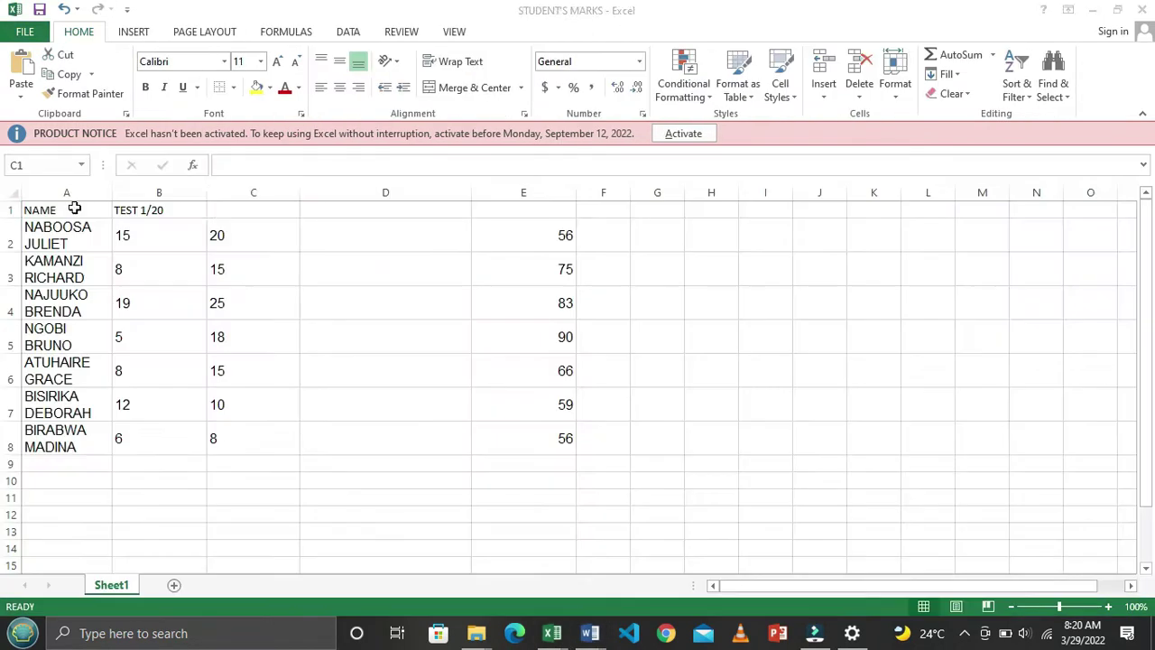
pyautogui.write('TEST')
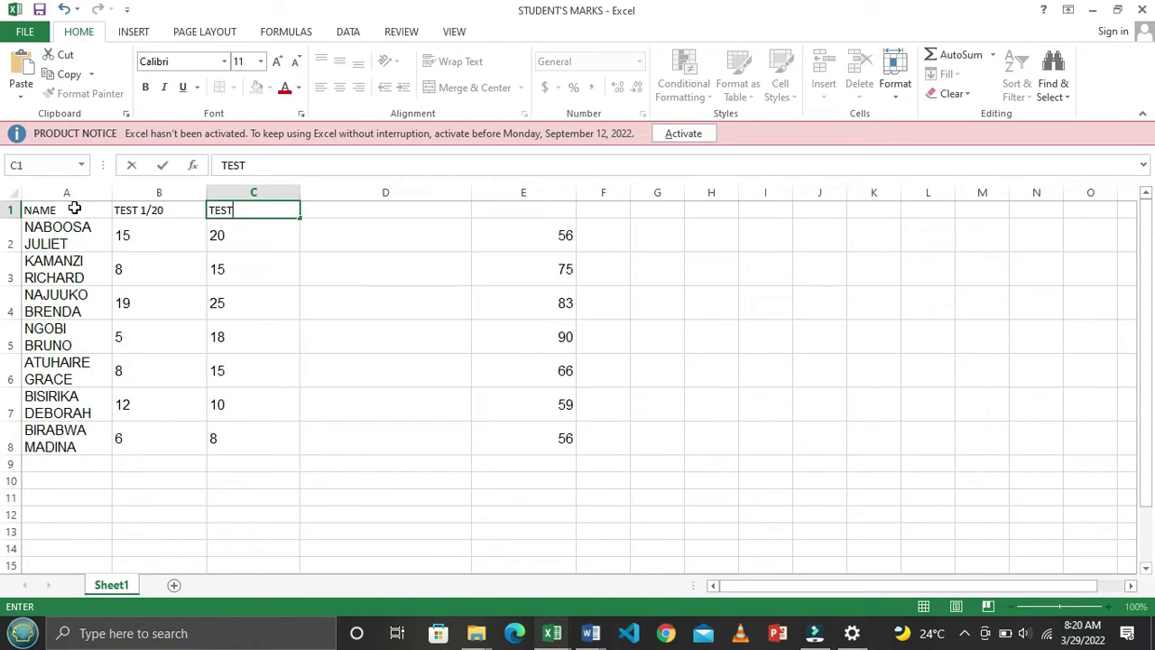
pyautogui.write(' 2/30')
pyautogui.press('Tab')
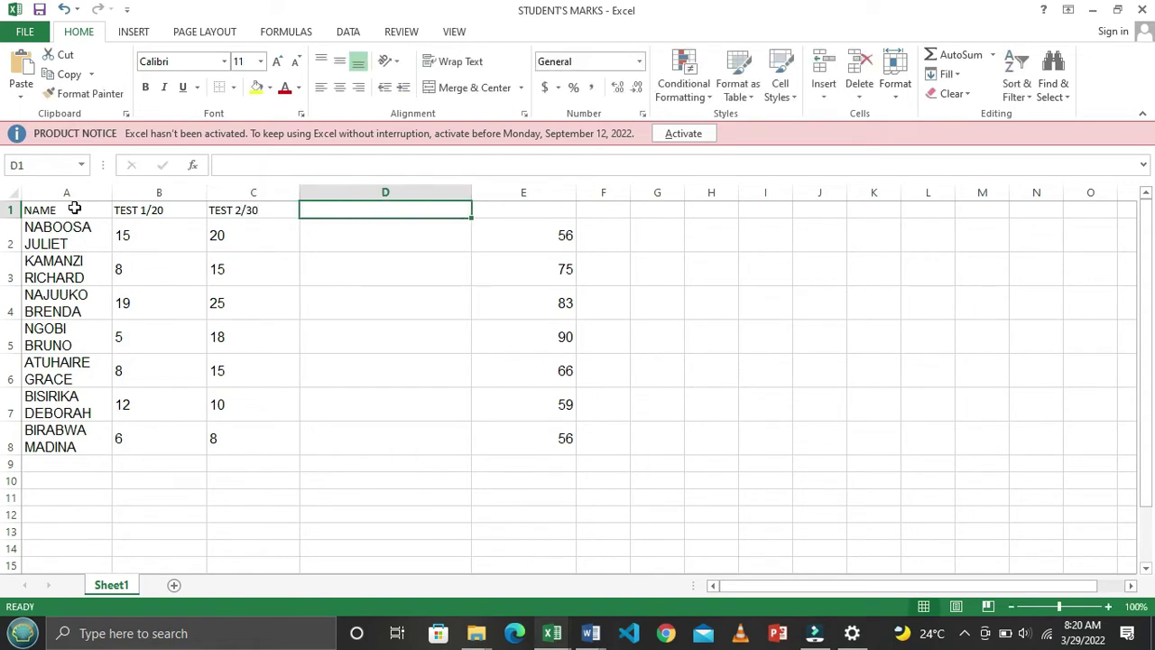
pyautogui.hotkey('alt', 'Tab')
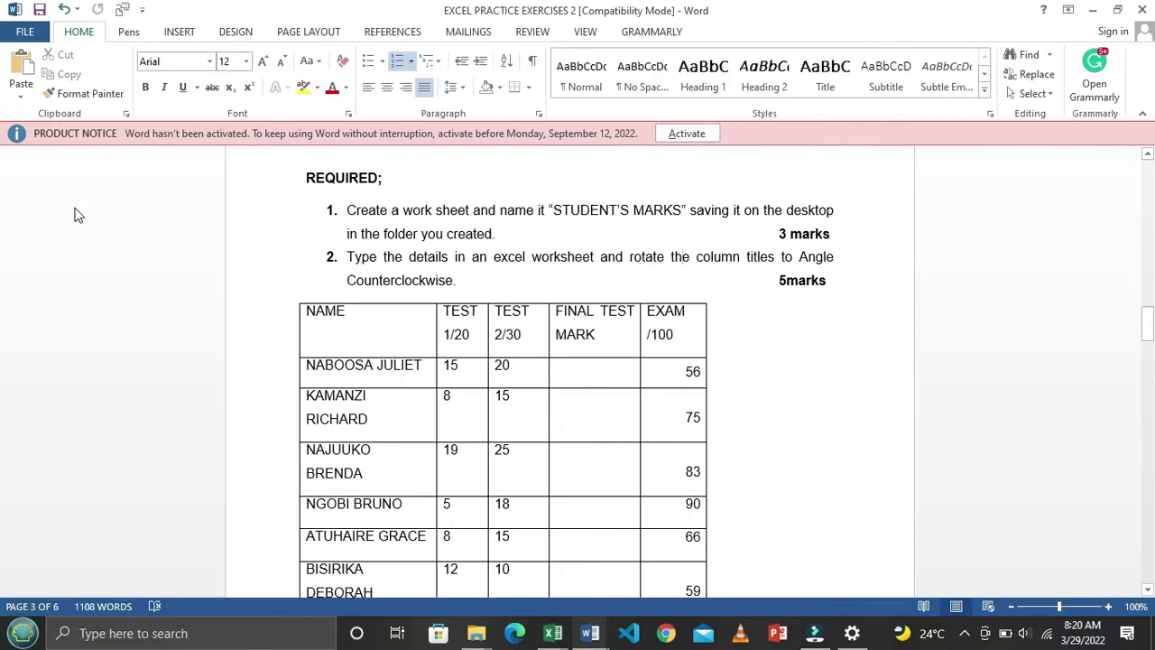
pyautogui.hotkey('alt', 'Tab')
pyautogui.write('FI')
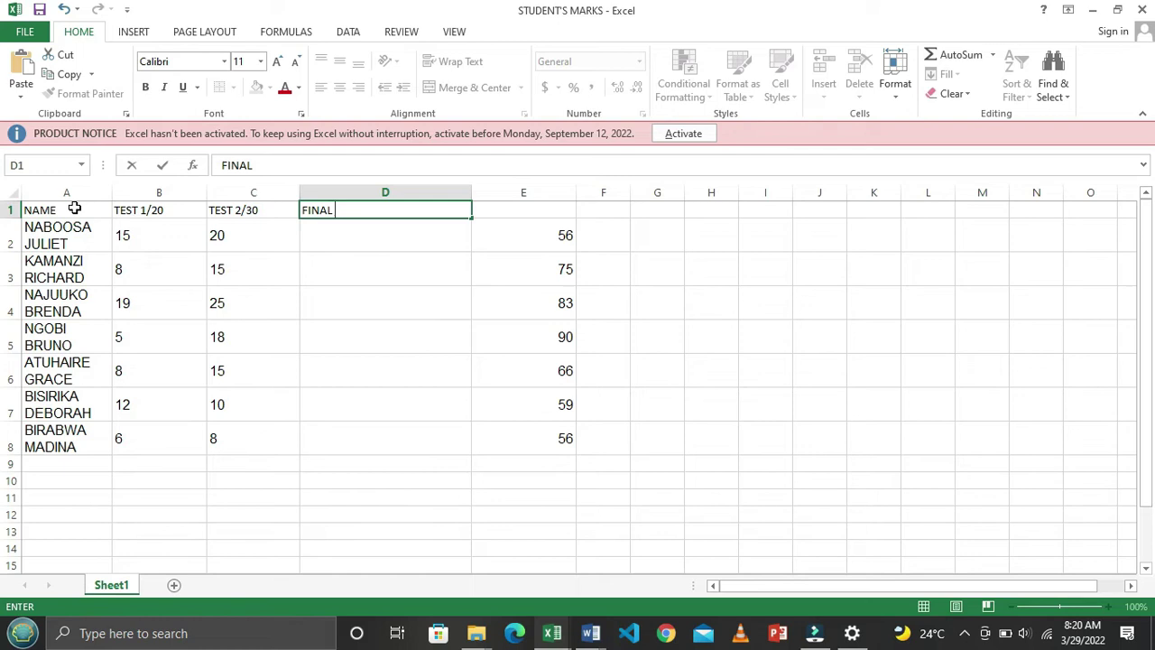
pyautogui.write('NAL')
pyautogui.press('Return')
pyautogui.hotkey('alt', 'Tab')
pyautogui.hotkey('alt', 'Tab')
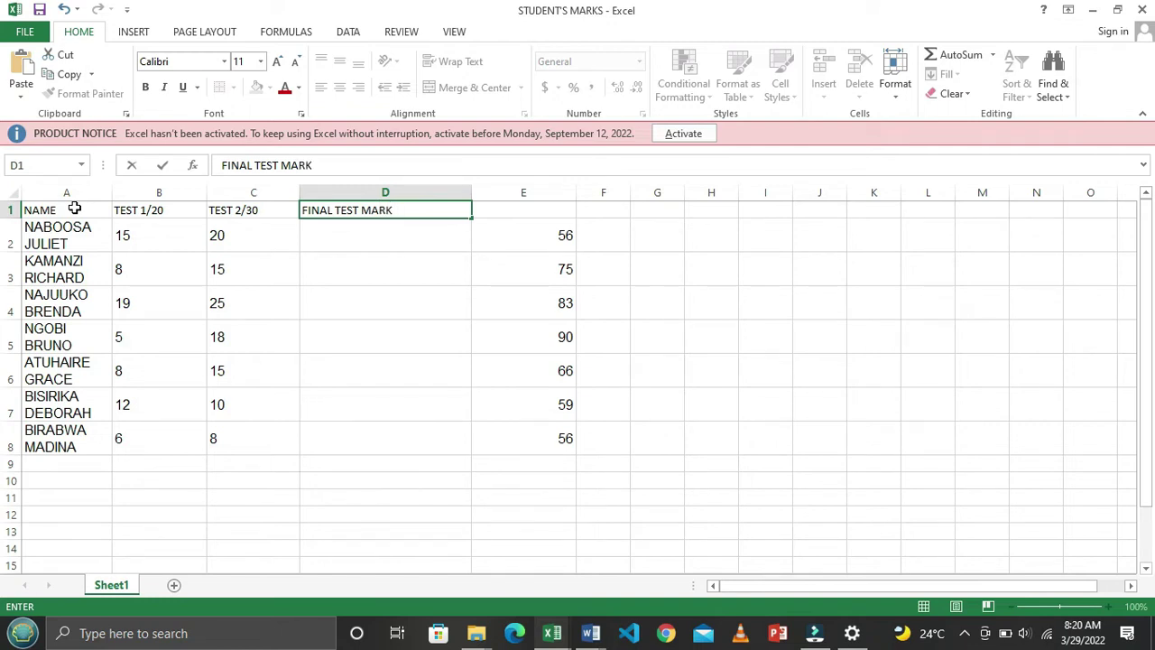
pyautogui.press('Tab')
# Enter EXAM/100 in E1 and select the whole header row
pyautogui.hotkey('alt', 'Tab')
pyautogui.hotkey('alt', 'Tab')
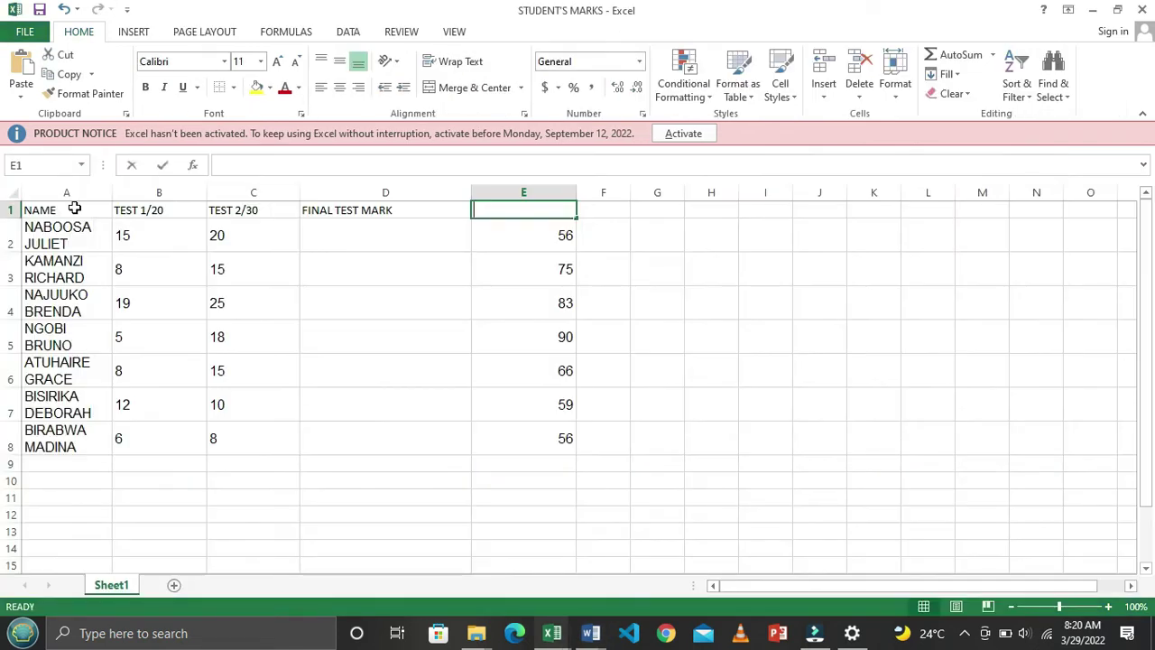
pyautogui.write('EXAM/100')
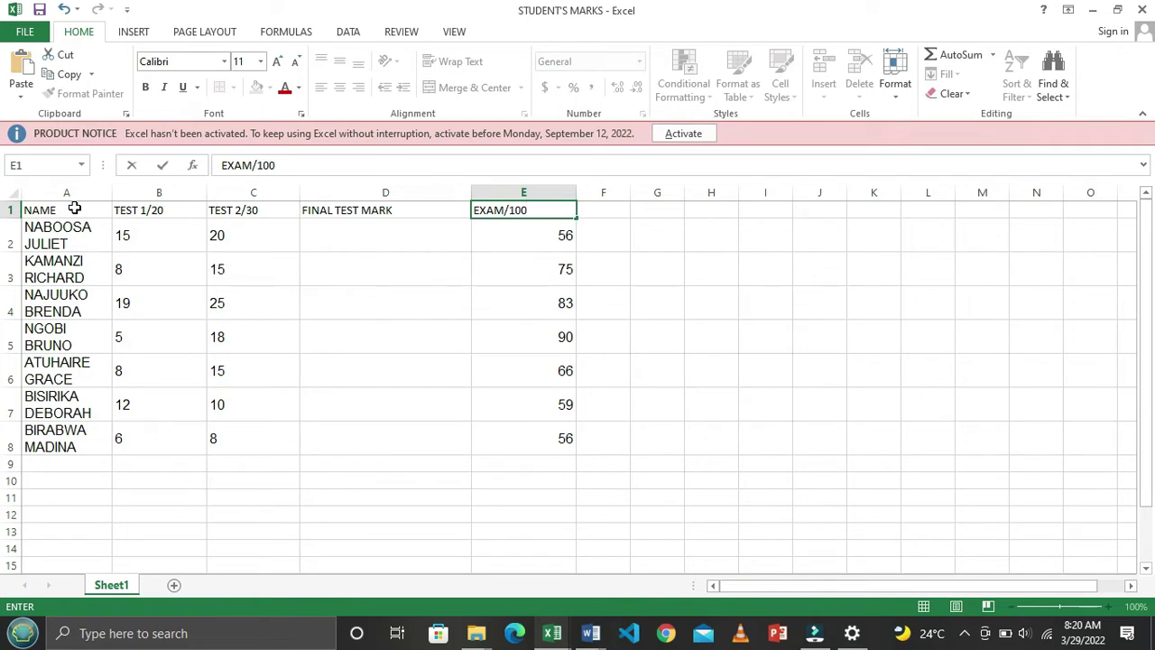
pyautogui.hotkey('alt', 'Tab')
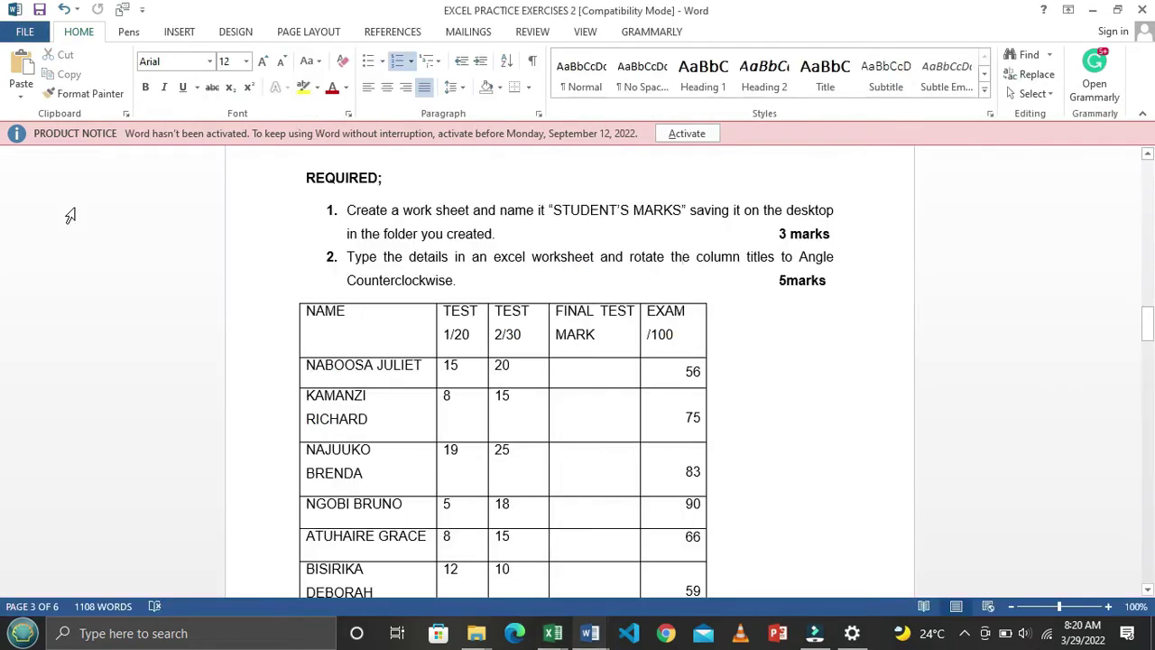
pyautogui.hotkey('alt', 'Tab')
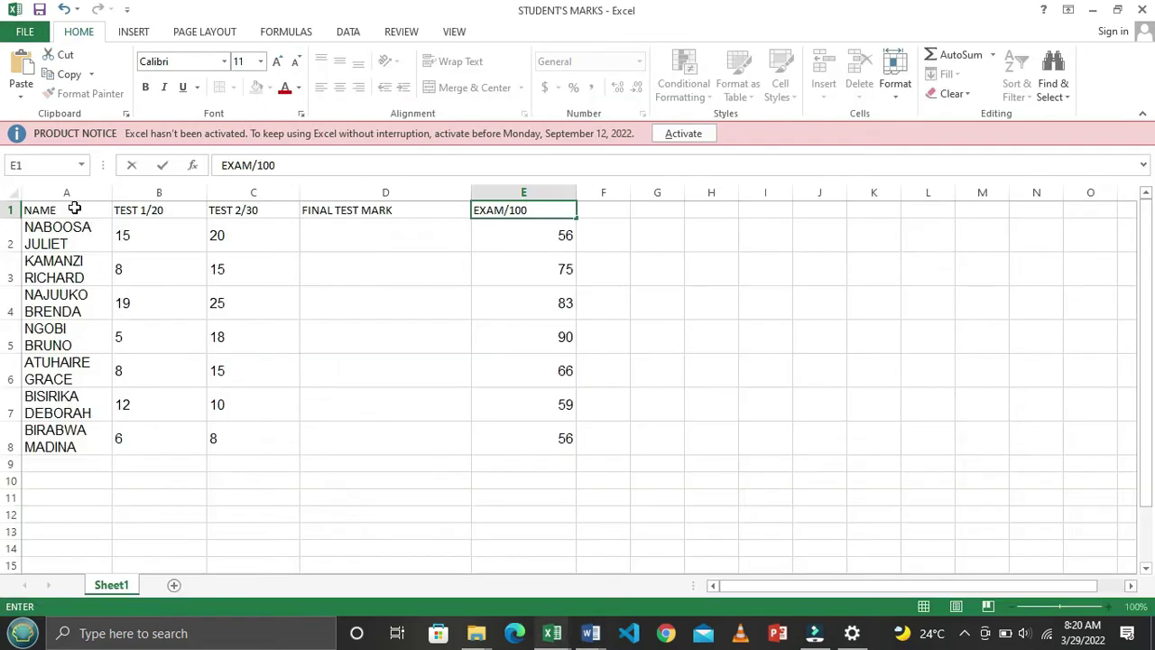
pyautogui.press('Return')
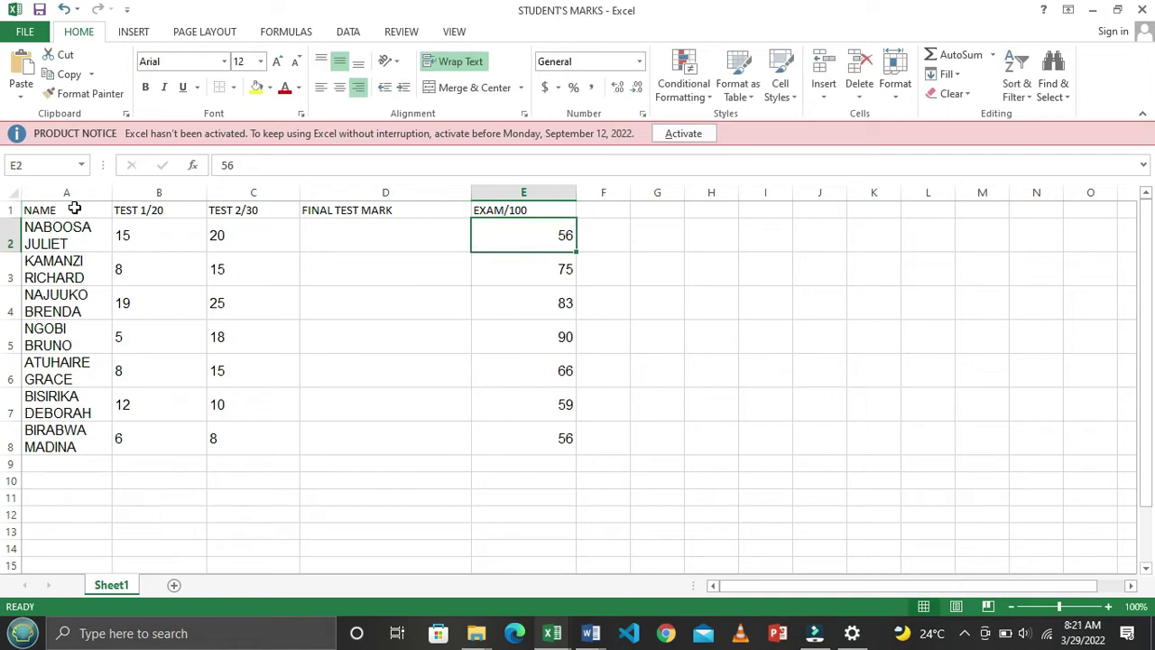
pyautogui.click(10, 210)
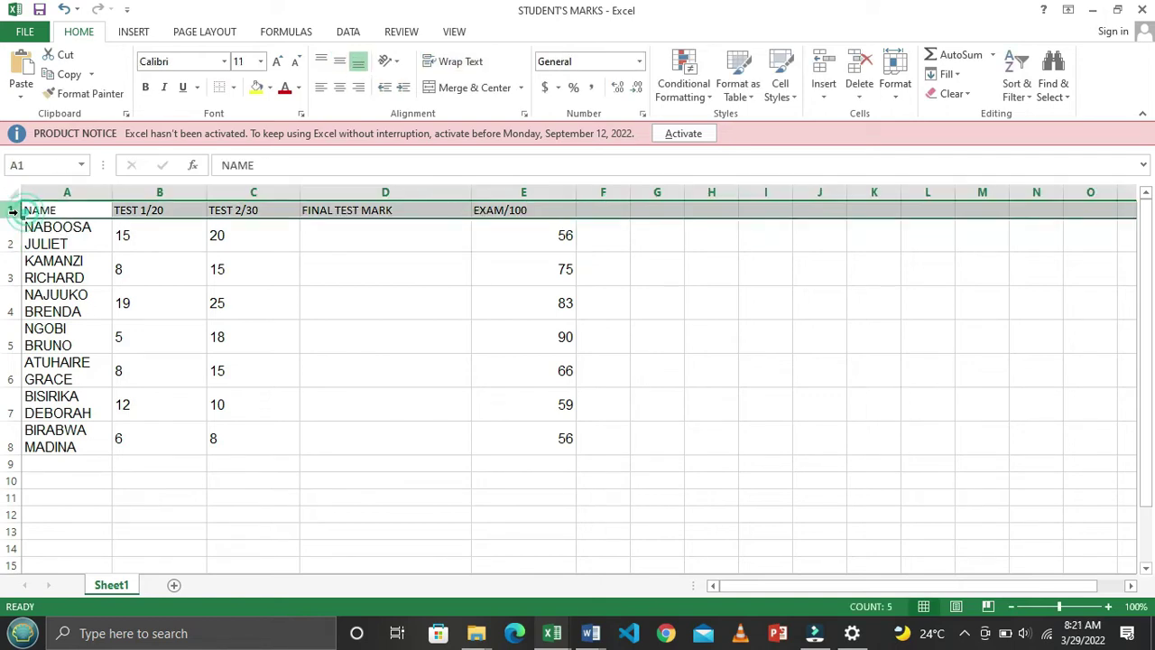
# Angle the NAME through EXAM/100 headings counterclockwise
pyautogui.click(90, 242)
pyautogui.moveTo(73, 209); pyautogui.dragTo(505, 208)
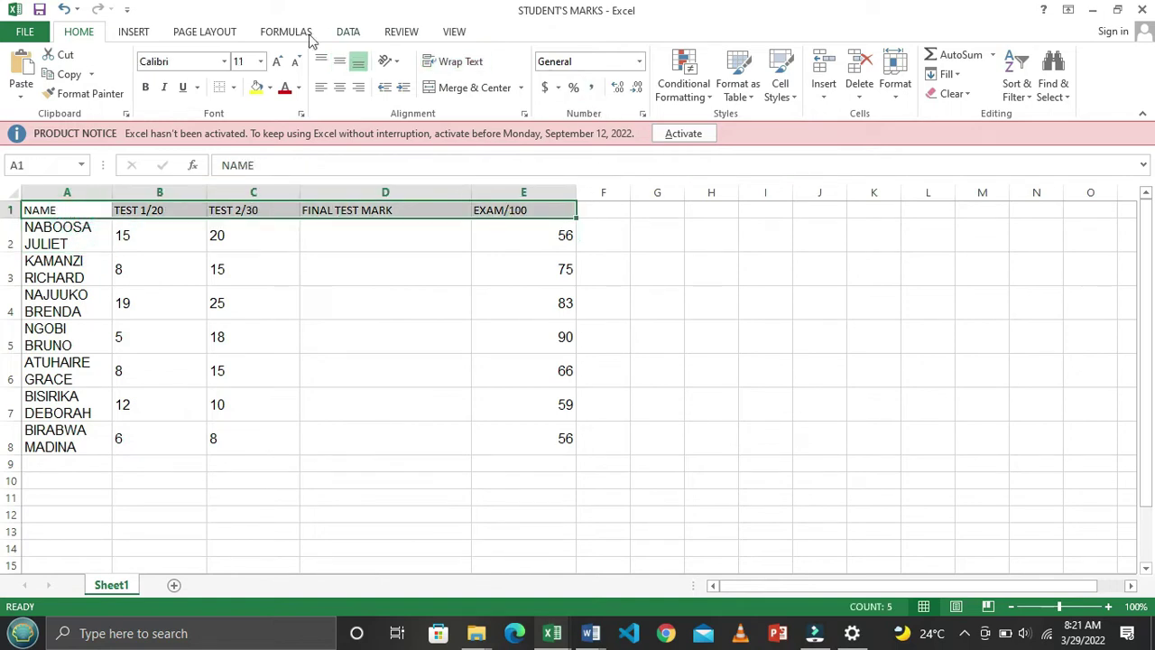
pyautogui.click(397, 65)
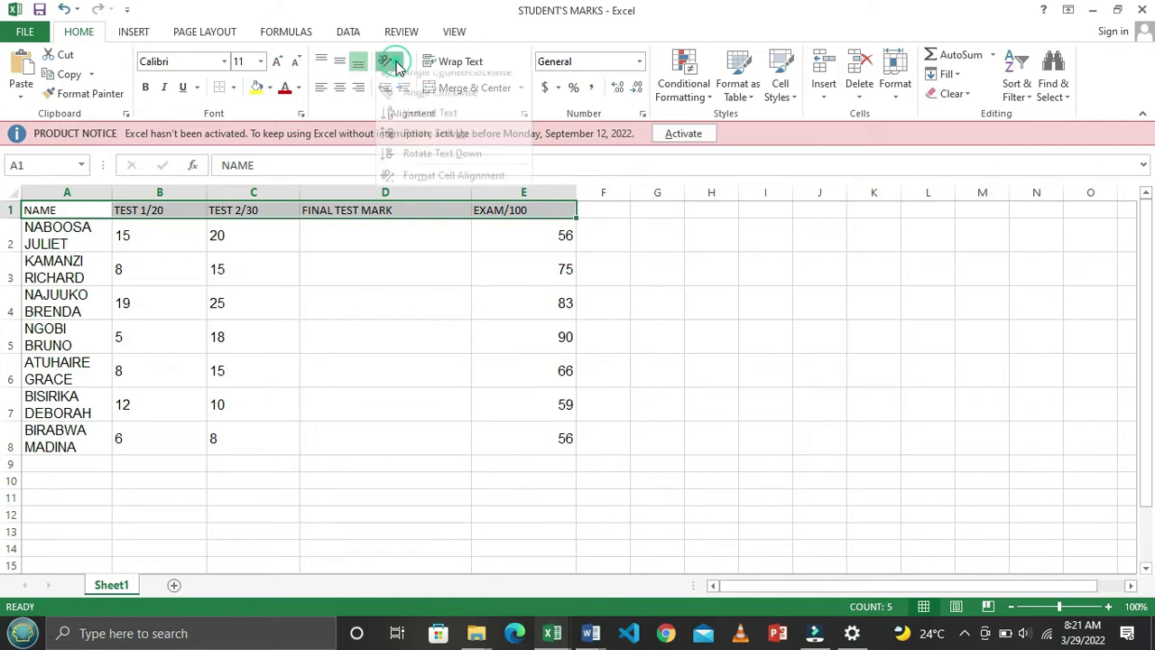
pyautogui.click(456, 83)
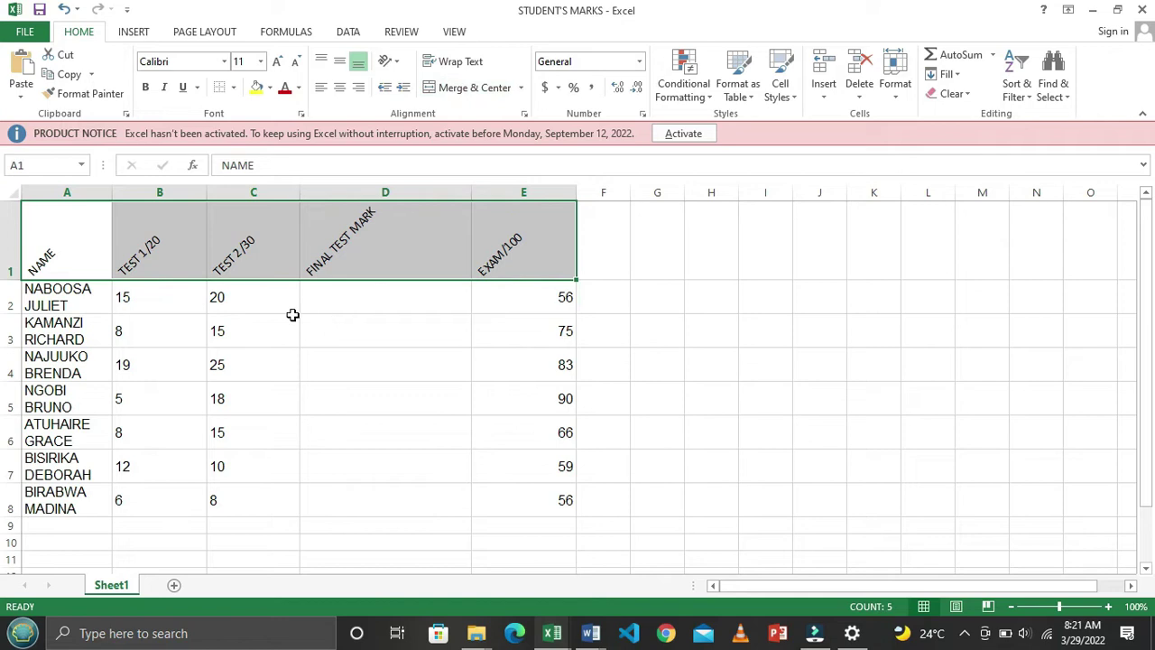
pyautogui.click(190, 370)
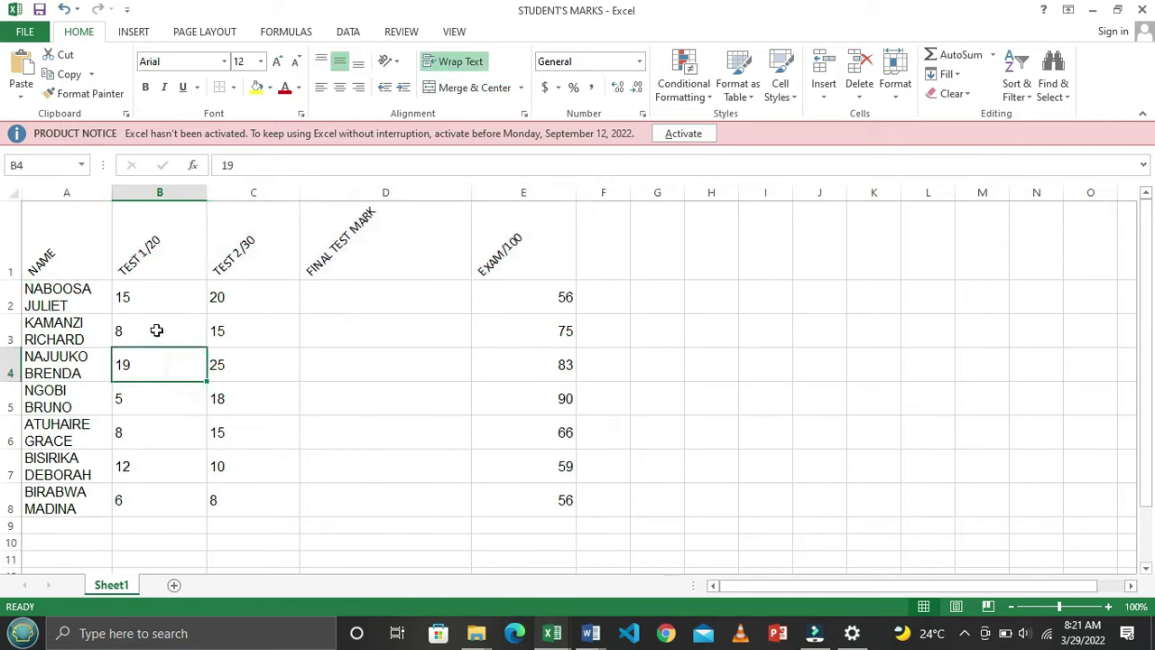
# Compare heading and data formatting, then bottom-align the first student's name cell
pyautogui.click(105, 305)
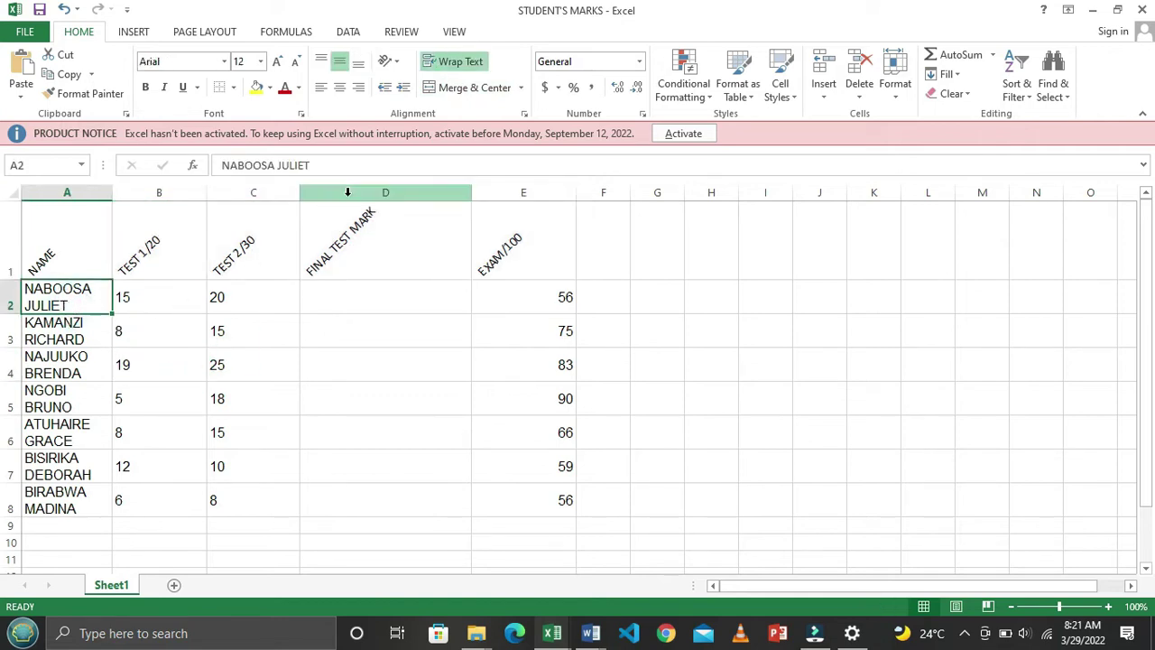
pyautogui.click(380, 244)
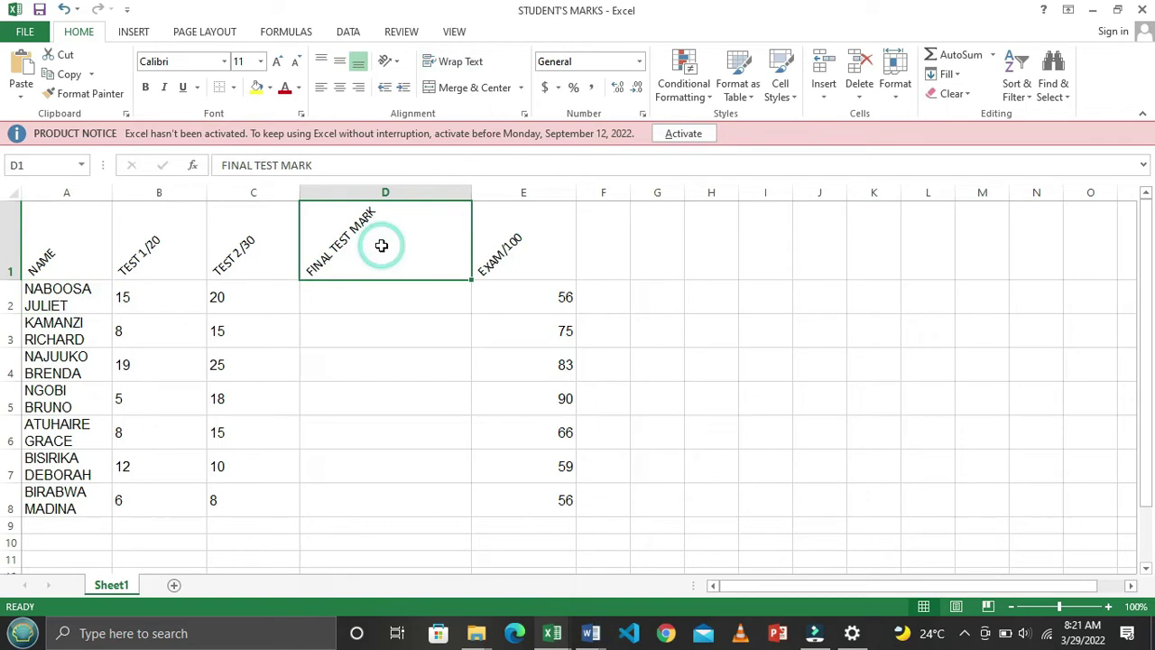
pyautogui.click(78, 305)
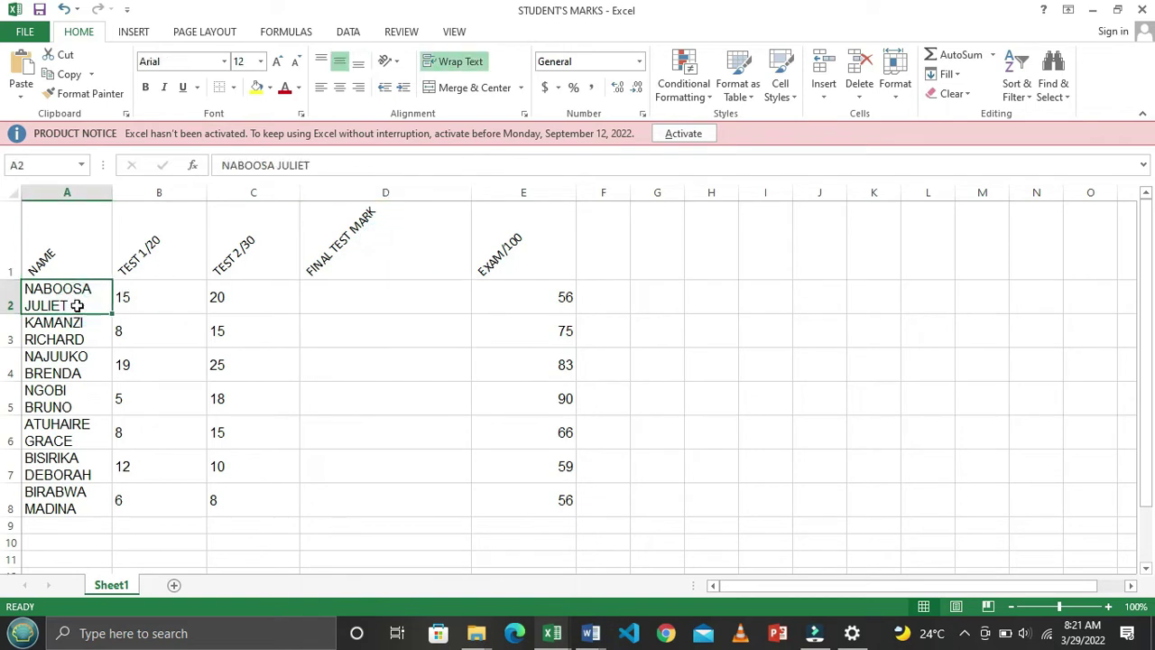
pyautogui.click(256, 252)
pyautogui.click(74, 303)
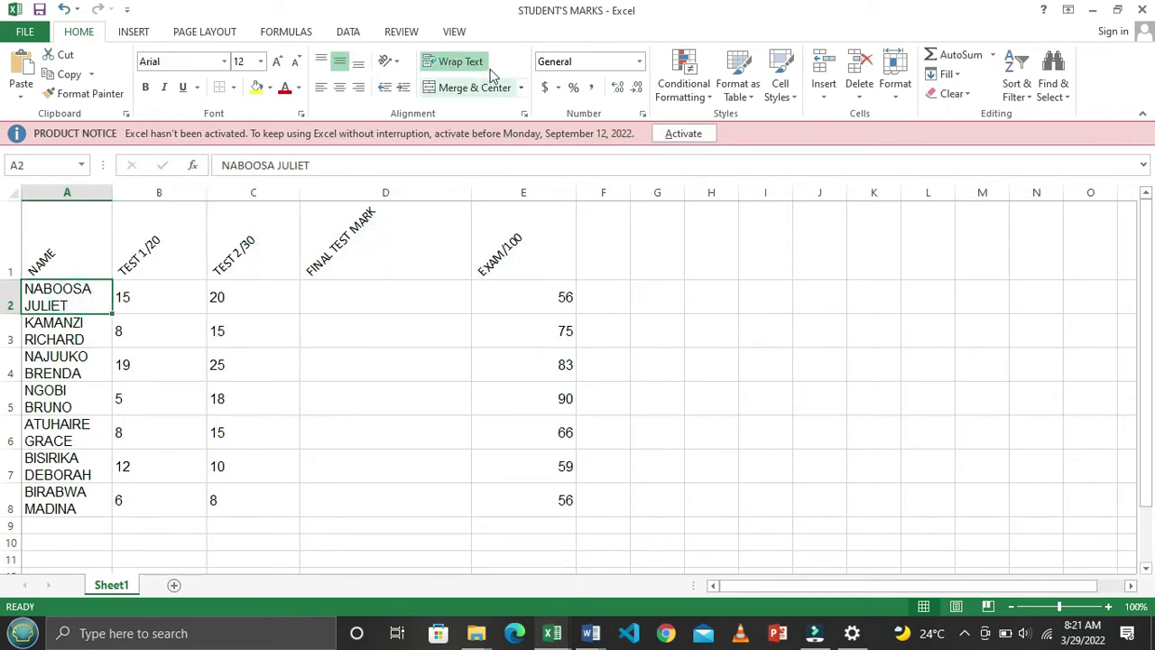
pyautogui.click(360, 69)
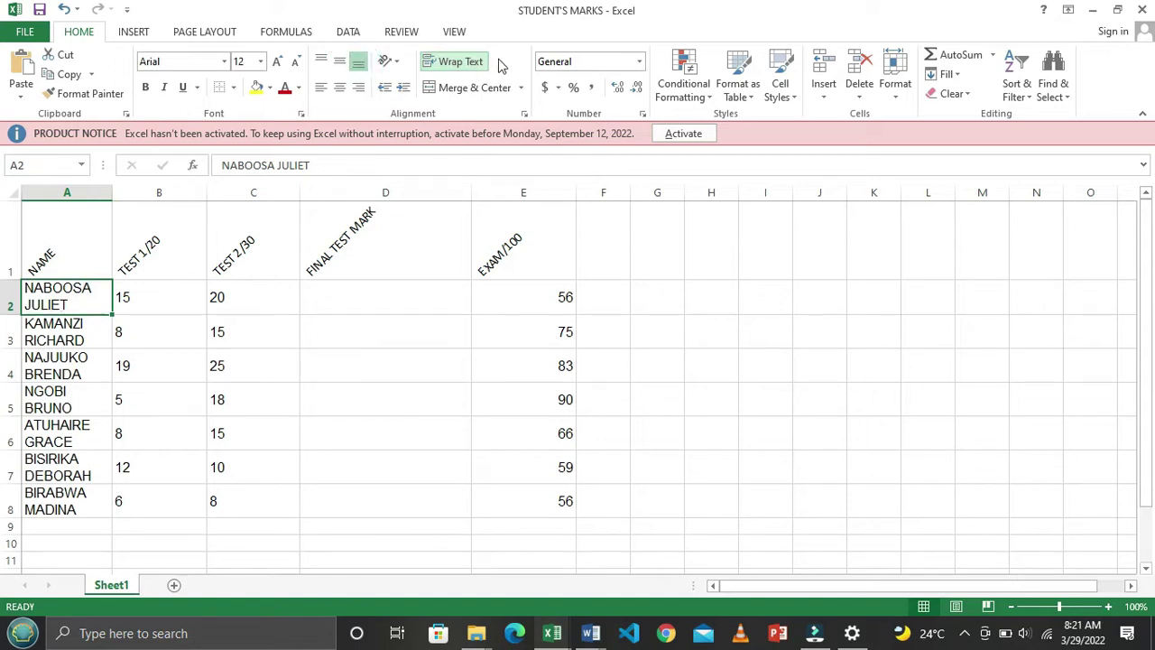
pyautogui.click(351, 292)
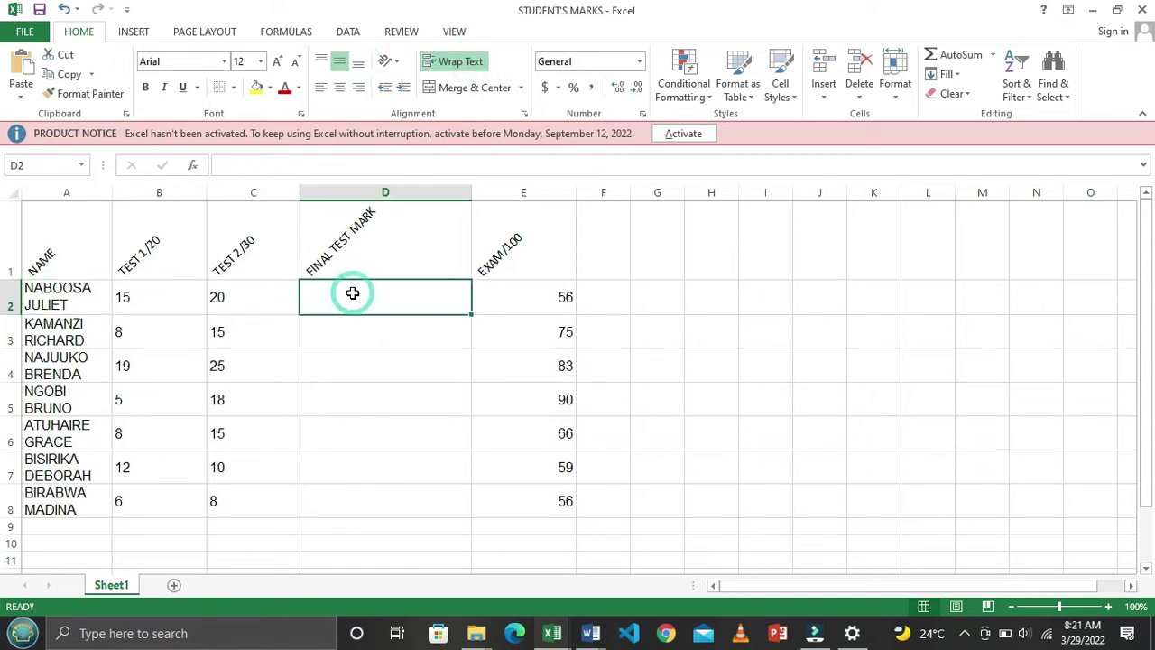
# Bottom-align all student data in A2:E8 and widen column A so names fit
pyautogui.moveTo(91, 295)
pyautogui.mouseDown()
pyautogui.moveTo(547, 451)
pyautogui.moveTo(536, 506)
pyautogui.mouseUp()
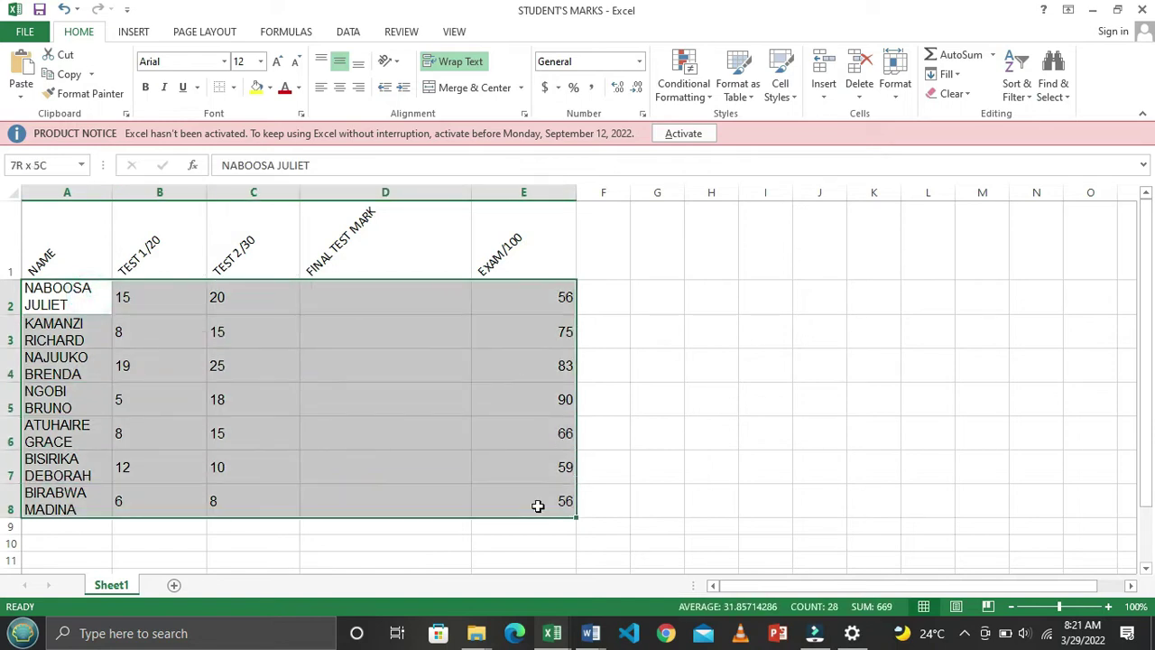
pyautogui.click(360, 65)
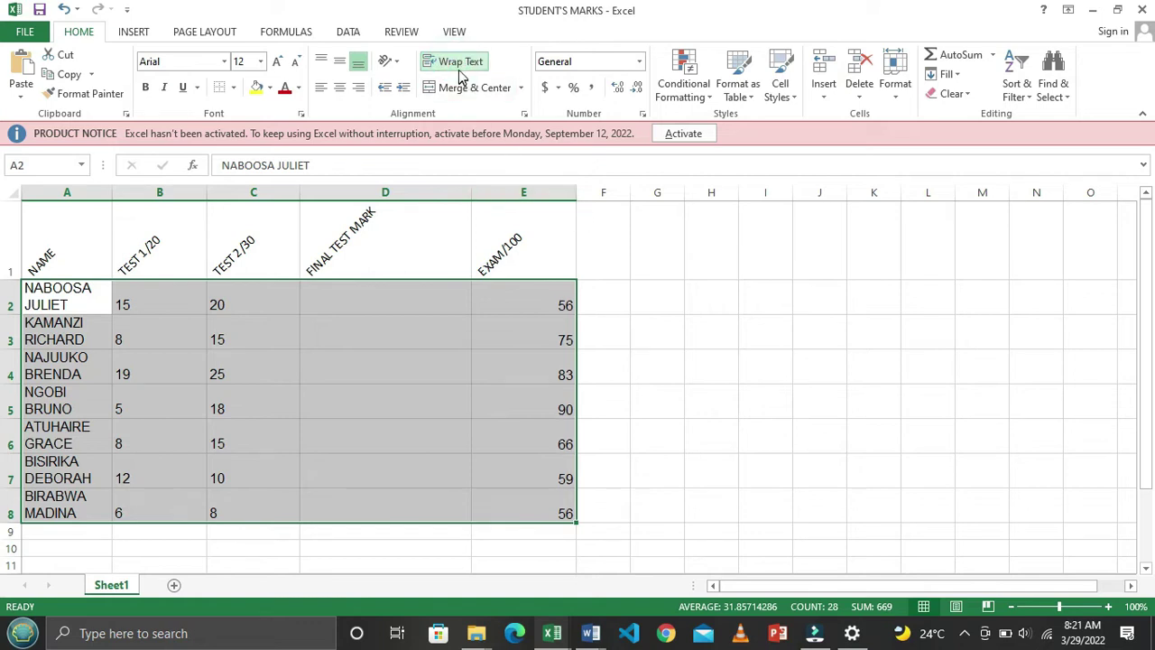
pyautogui.click(638, 301)
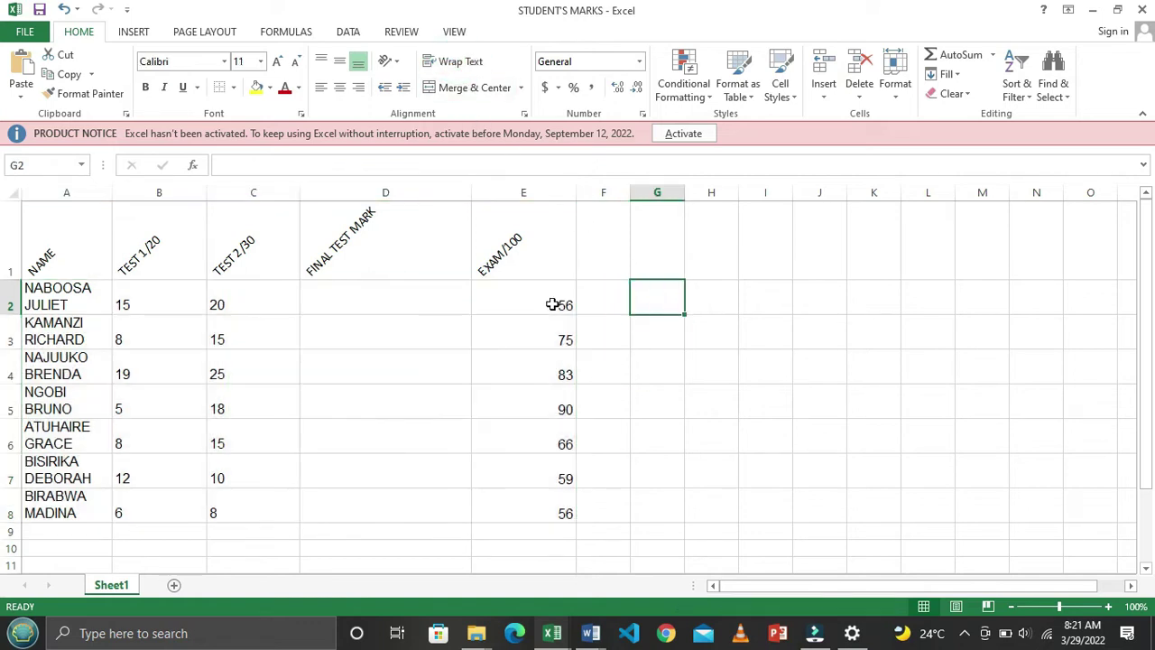
pyautogui.click(325, 369)
pyautogui.click(331, 298)
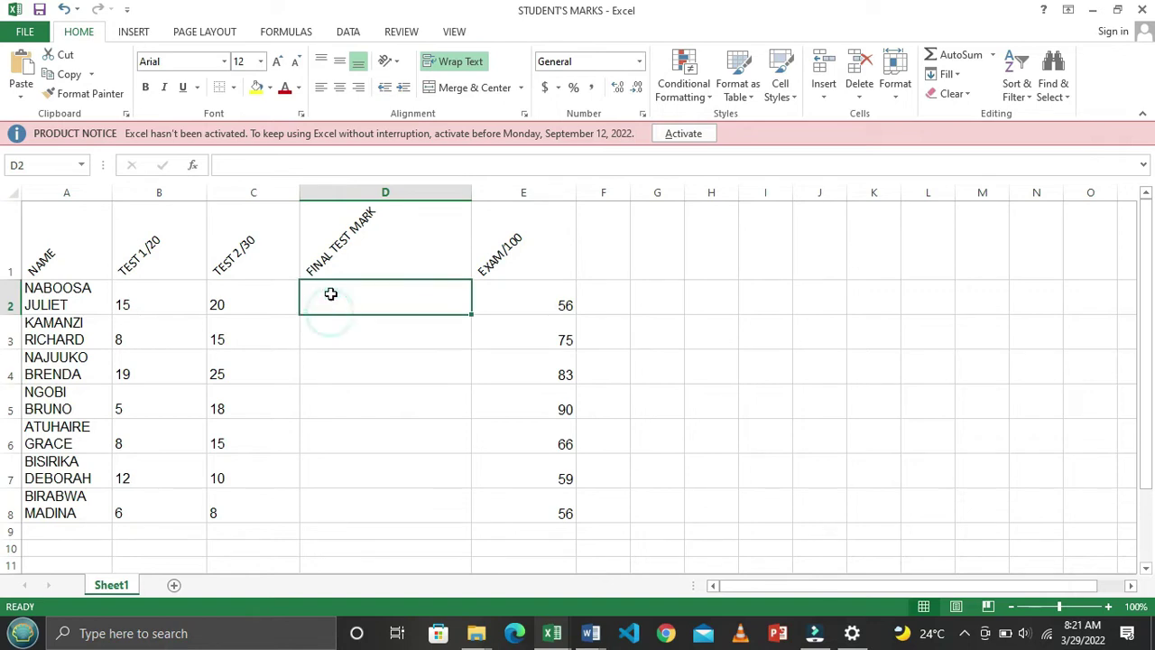
pyautogui.click(52, 296)
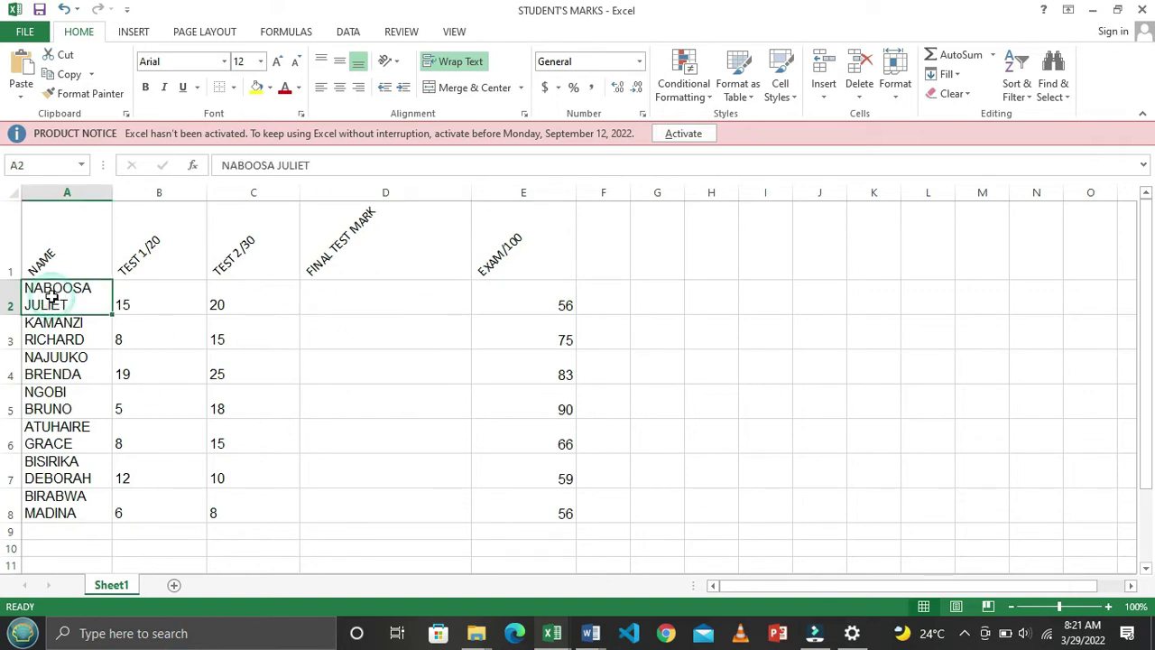
pyautogui.moveTo(112, 194); pyautogui.dragTo(127, 204)
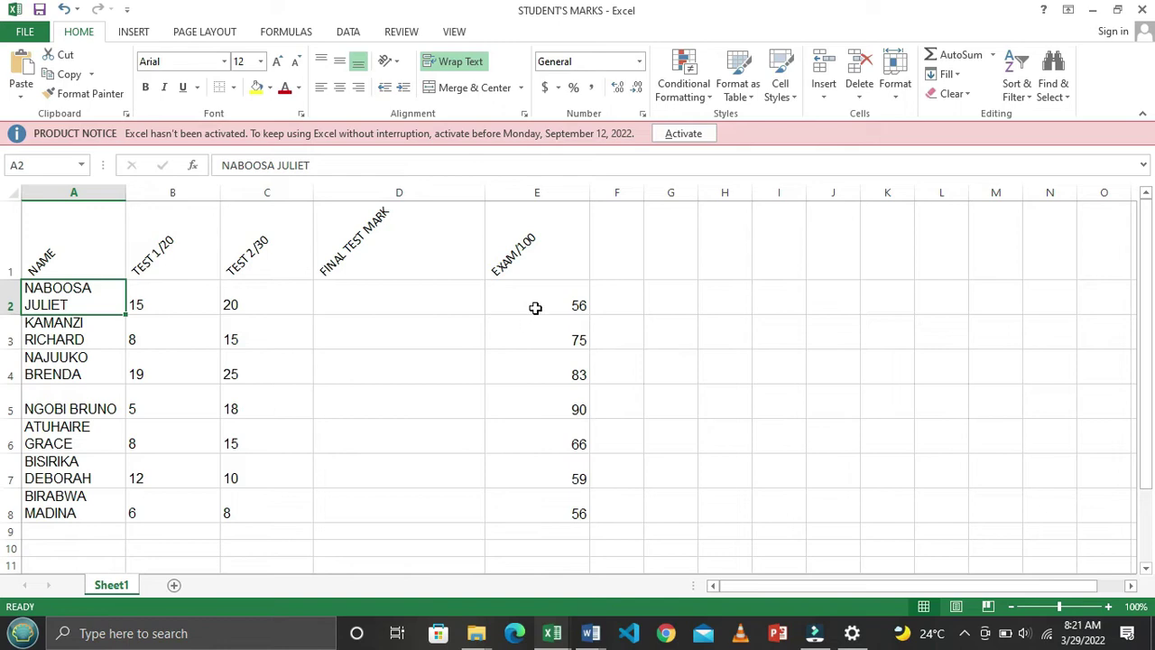
pyautogui.hotkey('alt', 'Tab')
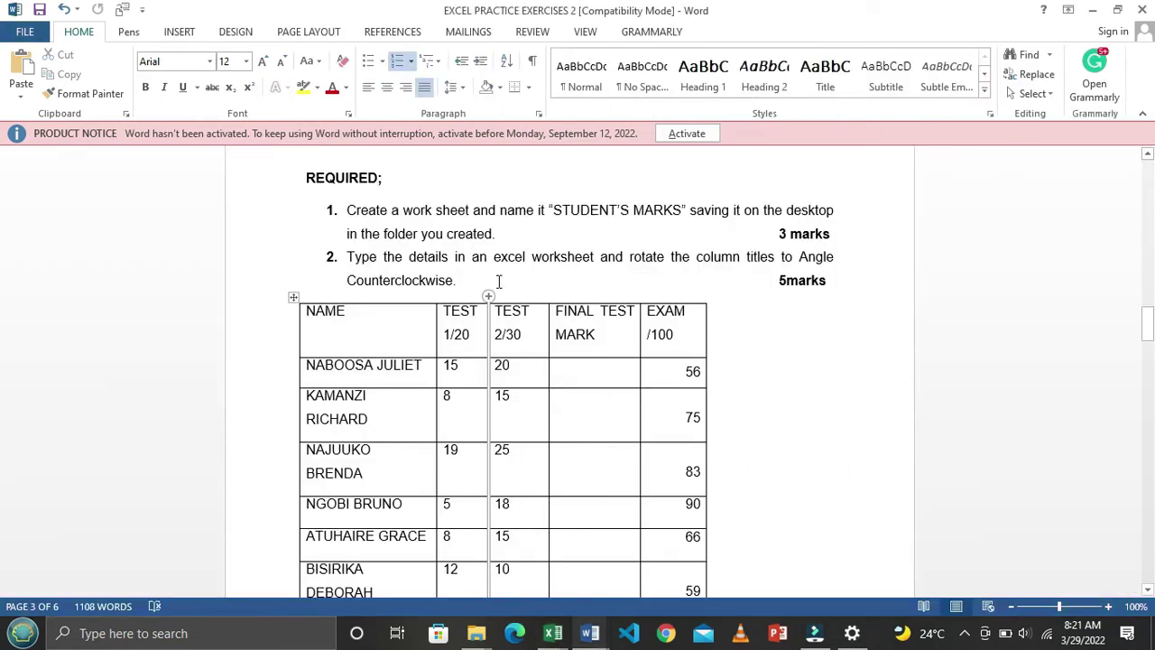
pyautogui.scroll(-7, 492, 284)
pyautogui.scroll(2, 485, 296)
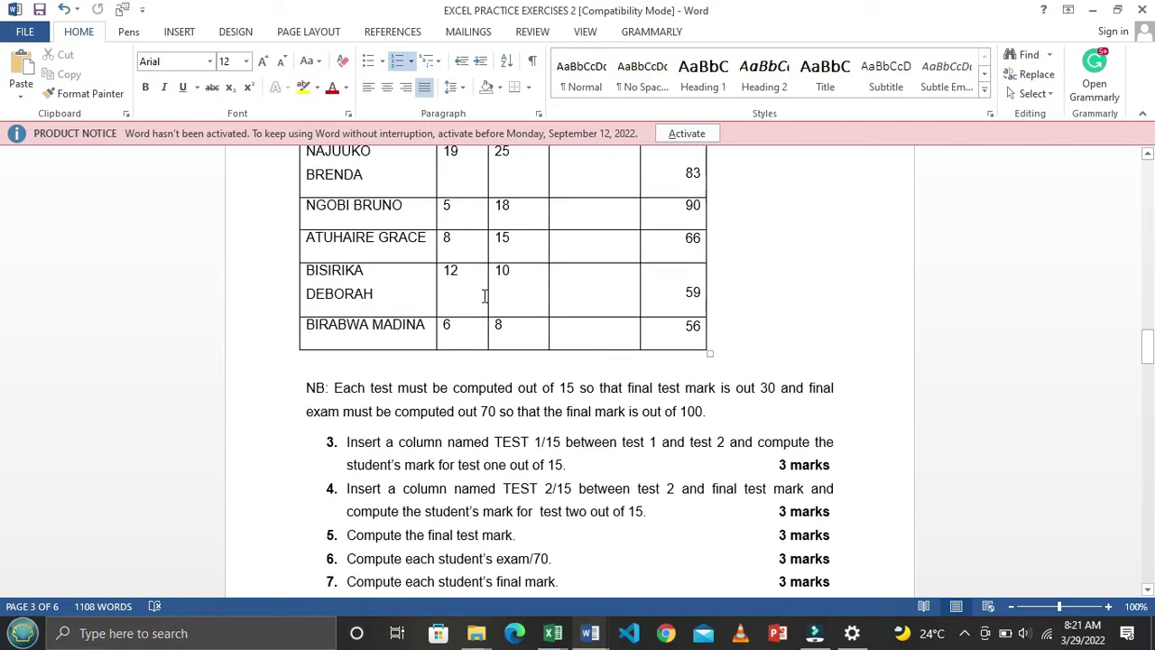
pyautogui.scroll(2, 485, 296)
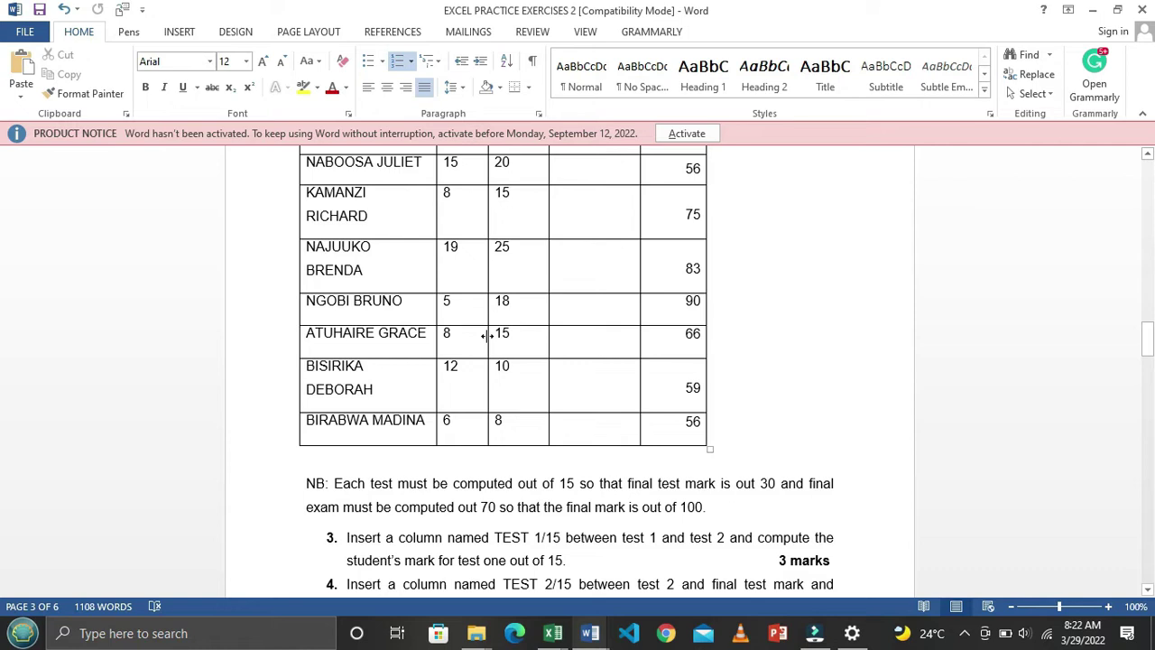
pyautogui.scroll(3, 488, 336)
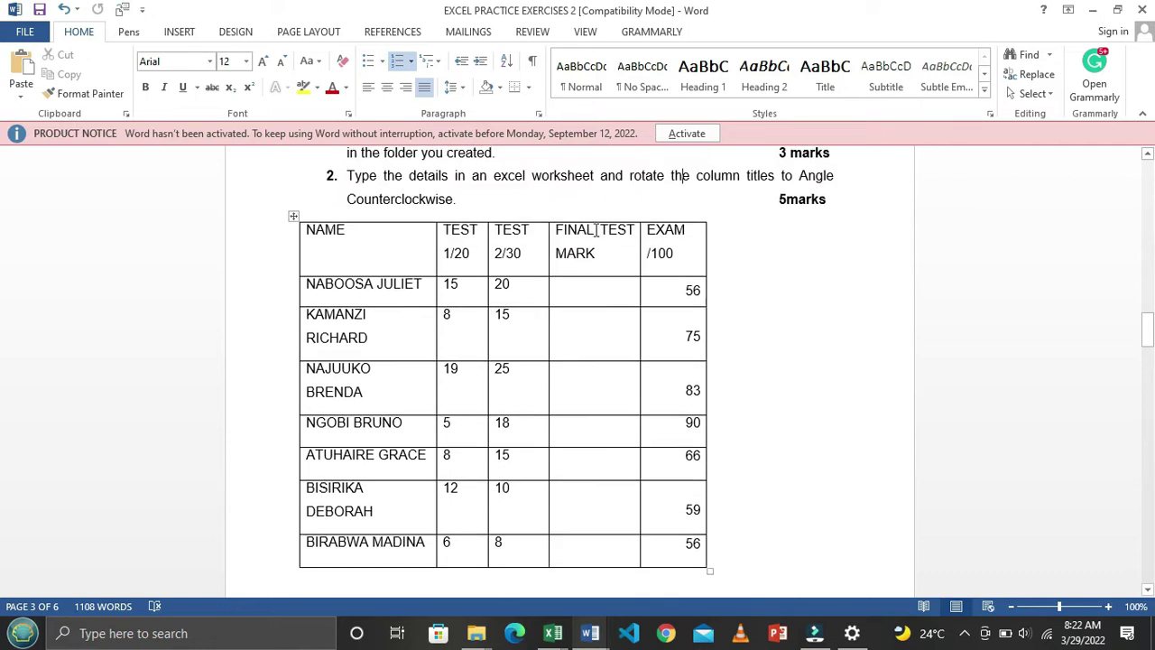
pyautogui.scroll(-4, 602, 268)
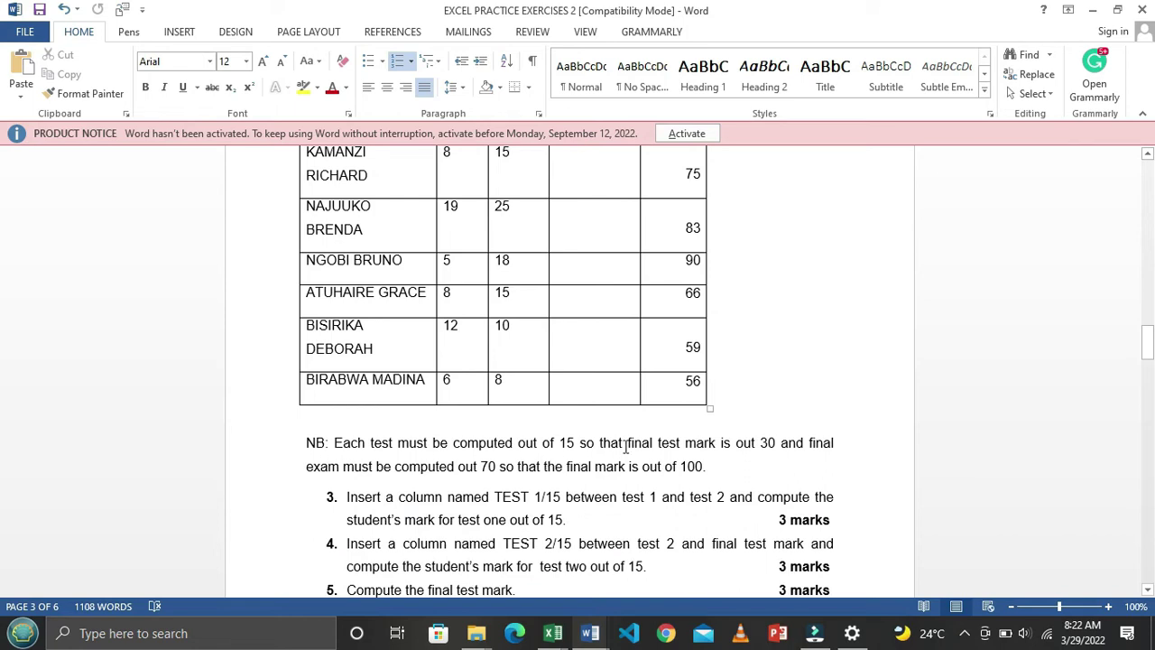
pyautogui.scroll(4, 623, 415)
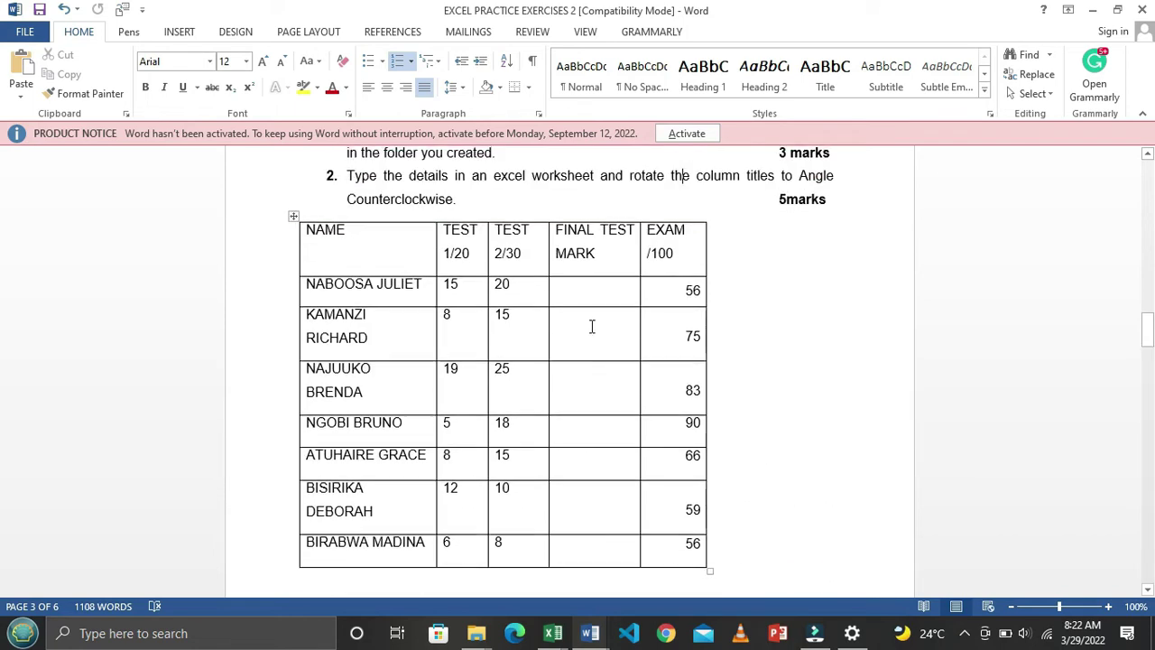
pyautogui.moveTo(586, 252); pyautogui.dragTo(606, 504)
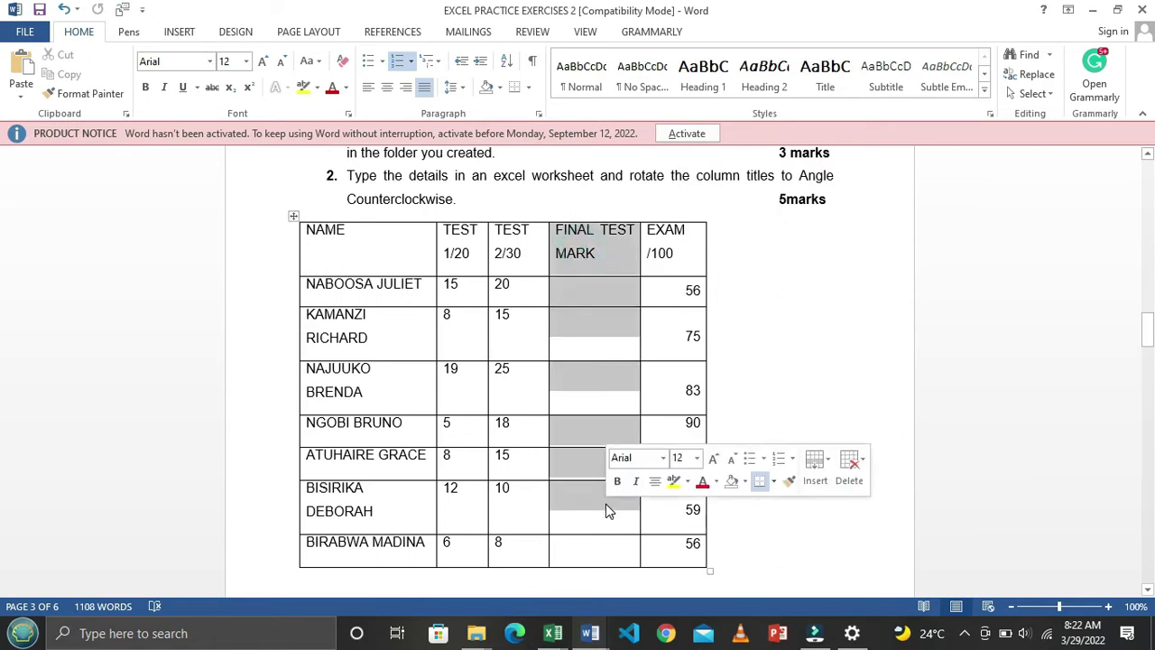
pyautogui.scroll(-4, 605, 504)
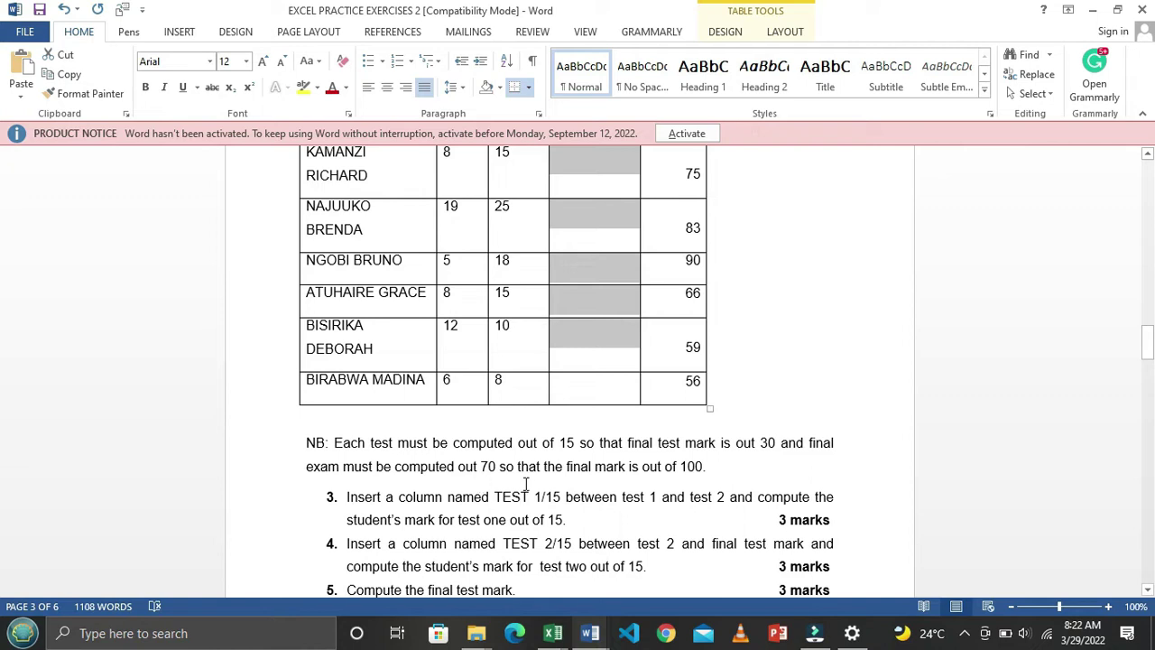
pyautogui.scroll(4, 627, 476)
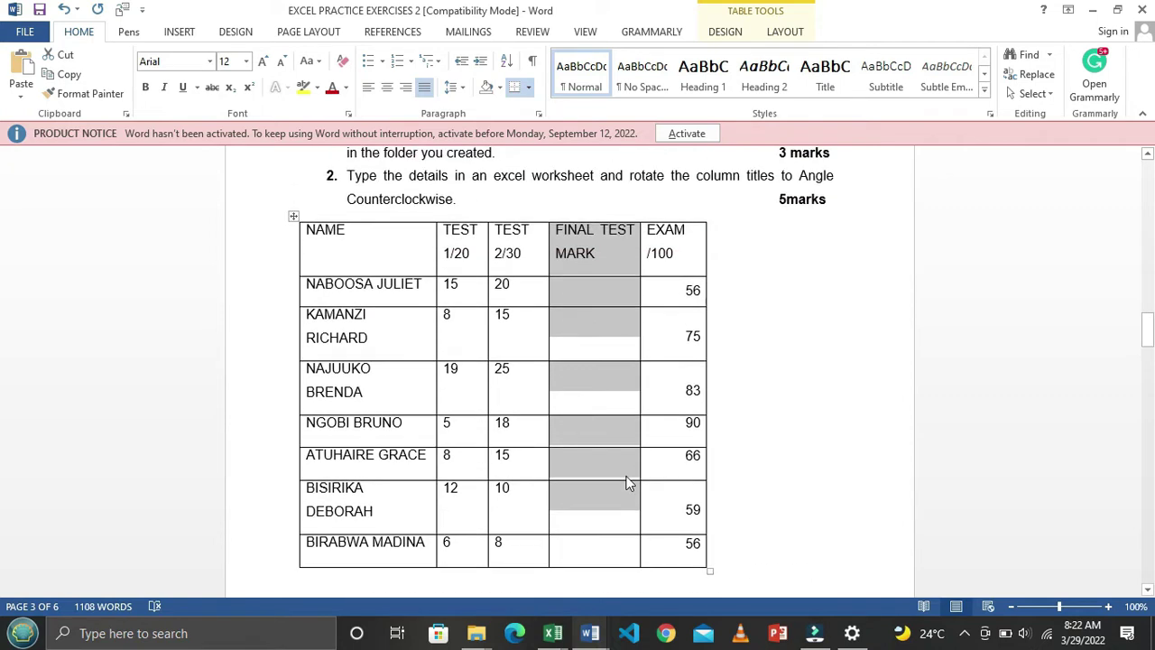
pyautogui.scroll(-6, 629, 483)
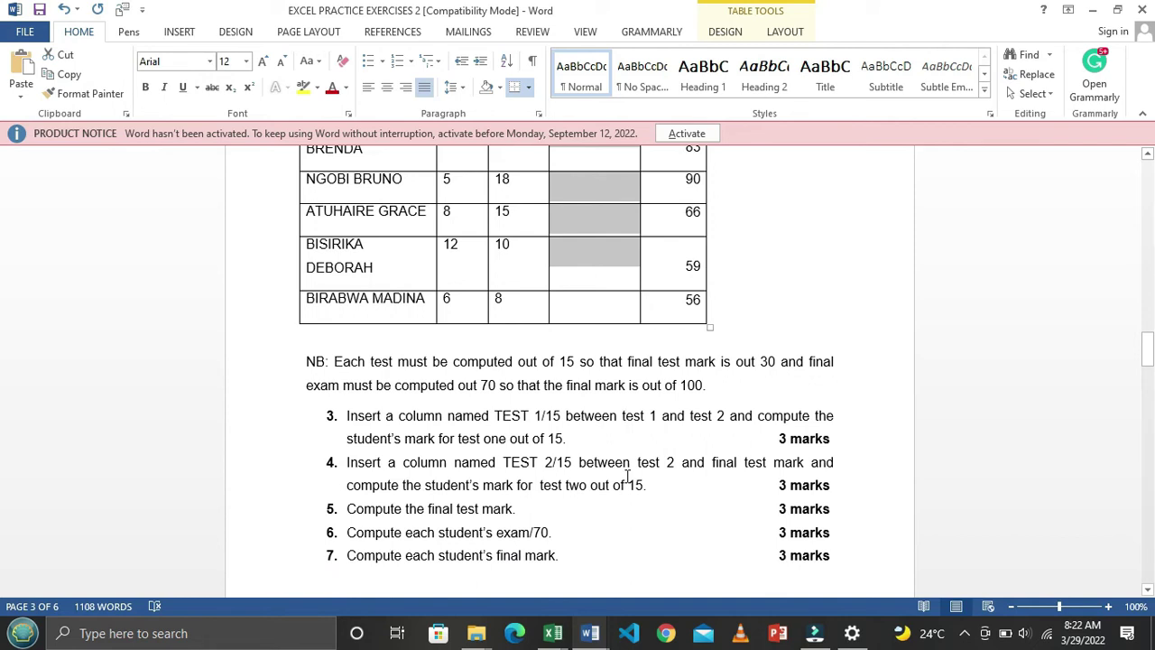
pyautogui.scroll(6, 627, 477)
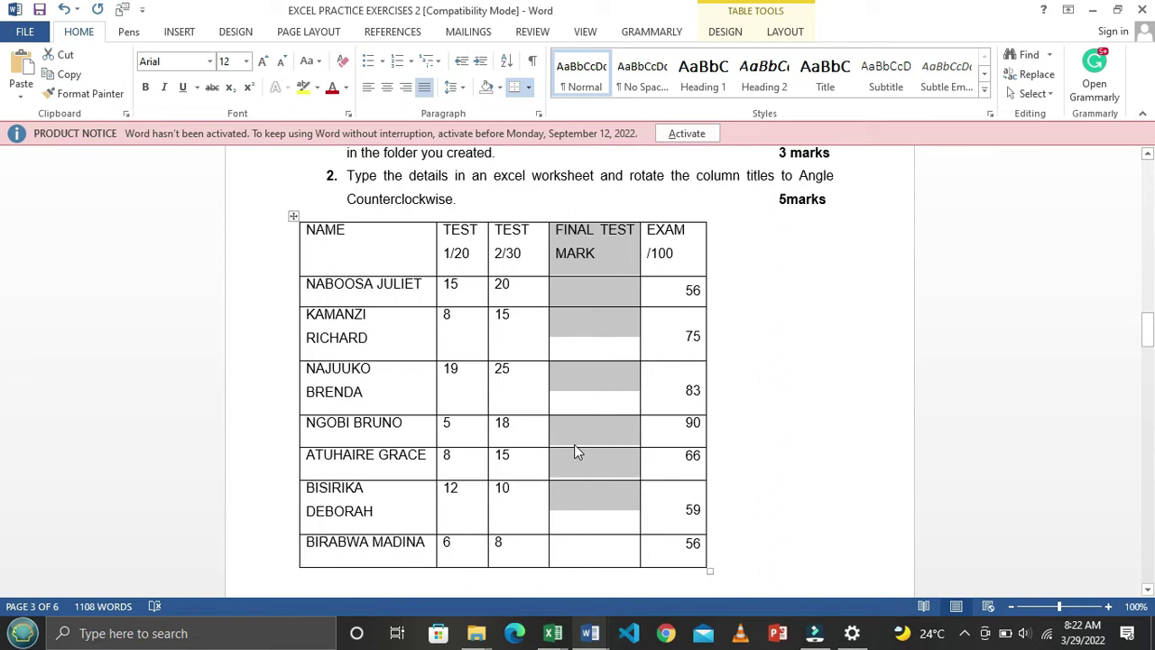
pyautogui.click(456, 251)
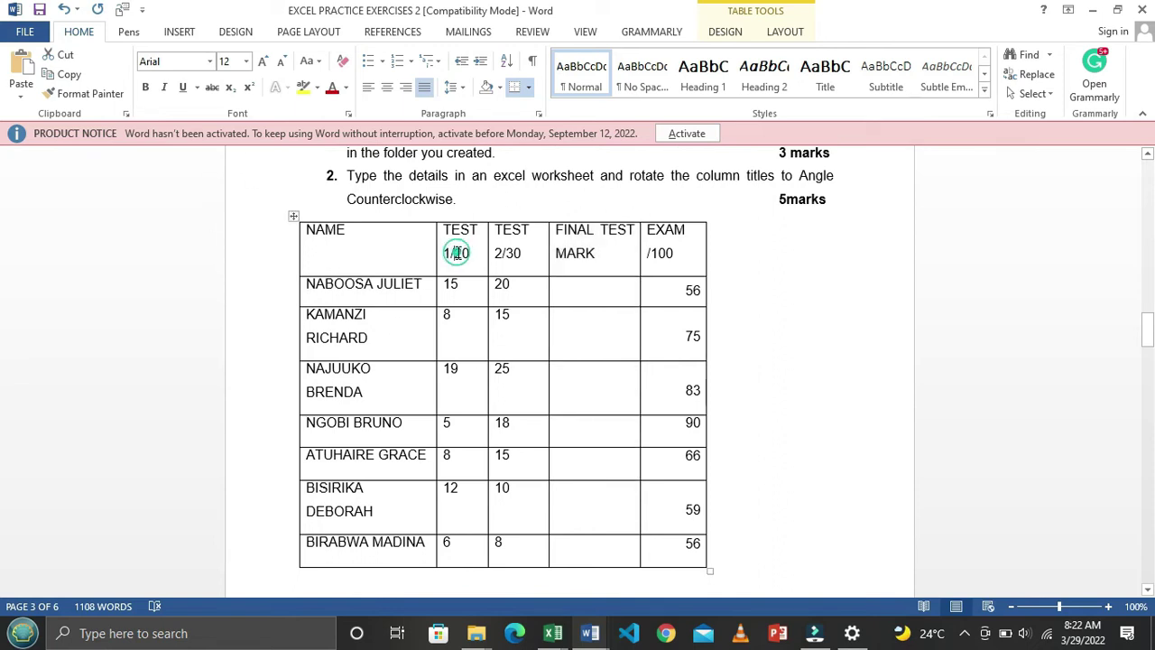
pyautogui.moveTo(443, 231); pyautogui.dragTo(523, 260)
pyautogui.click(506, 259)
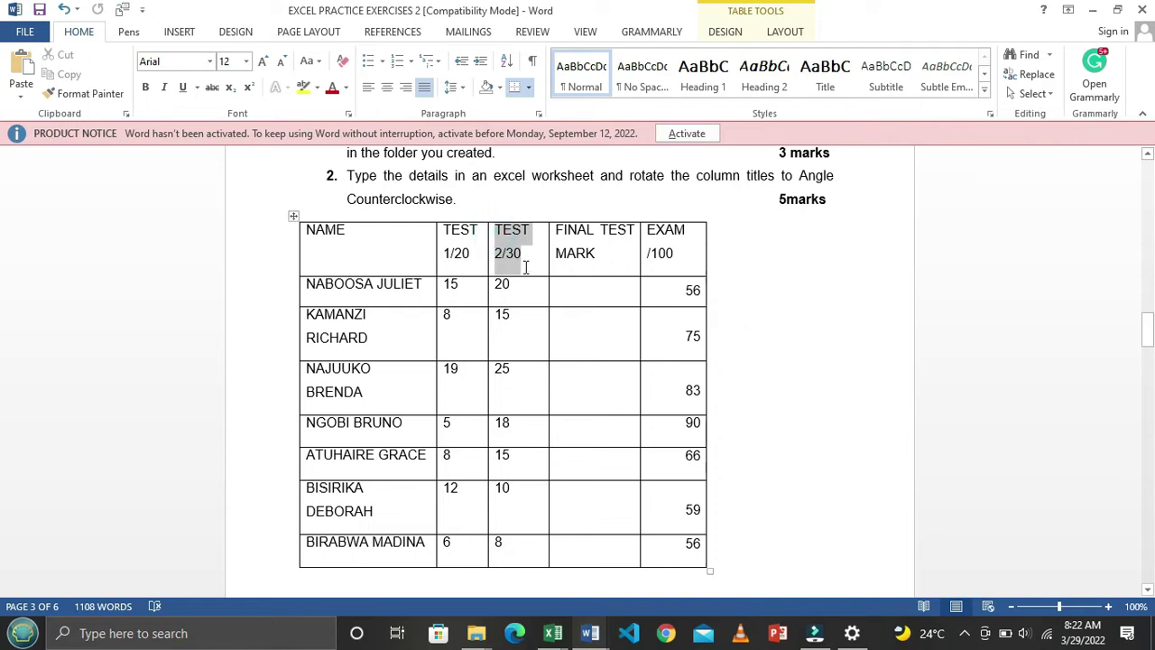
pyautogui.click(464, 307)
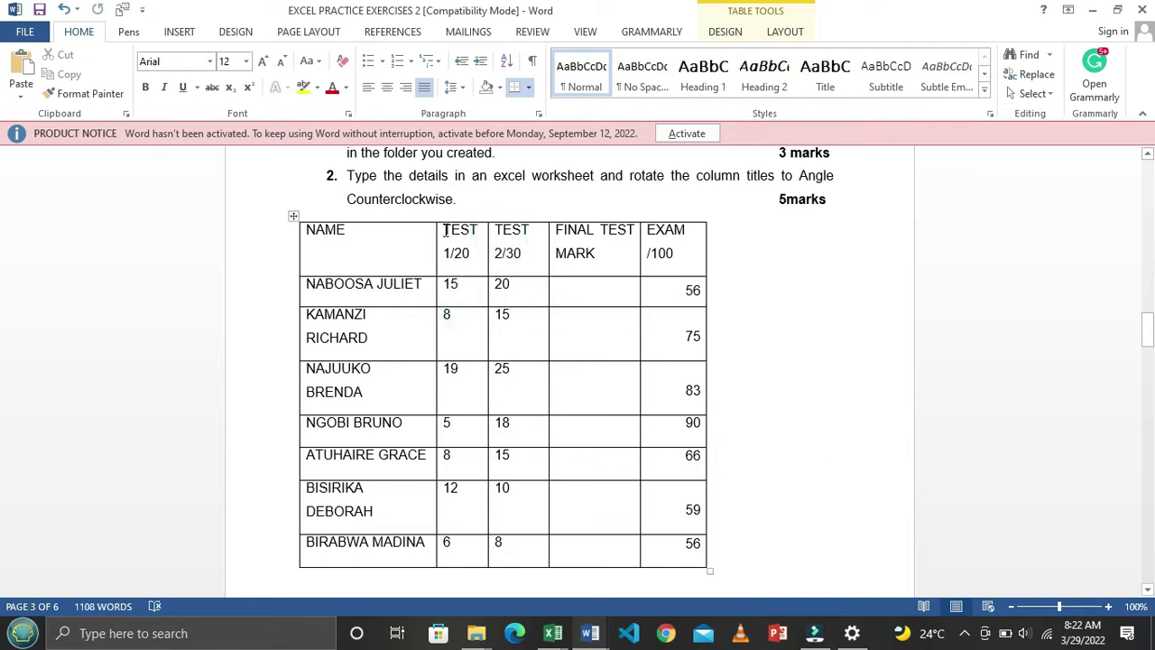
pyautogui.moveTo(446, 231); pyautogui.dragTo(479, 547)
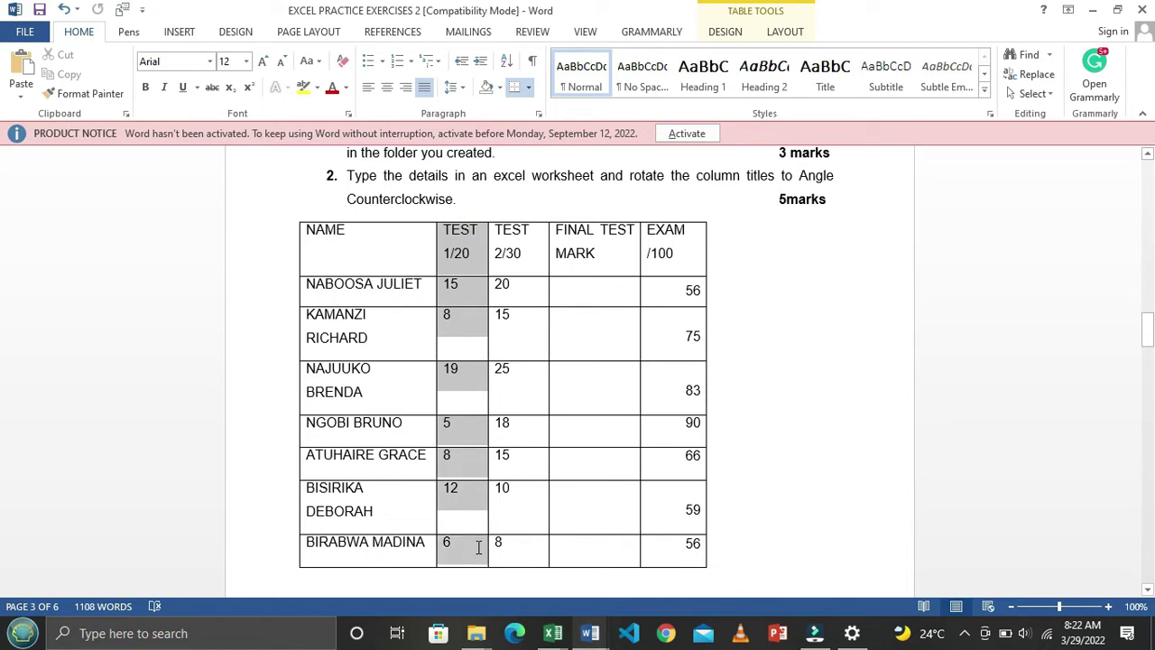
pyautogui.click(454, 346)
pyautogui.moveTo(445, 237); pyautogui.dragTo(486, 547)
pyautogui.click(504, 327)
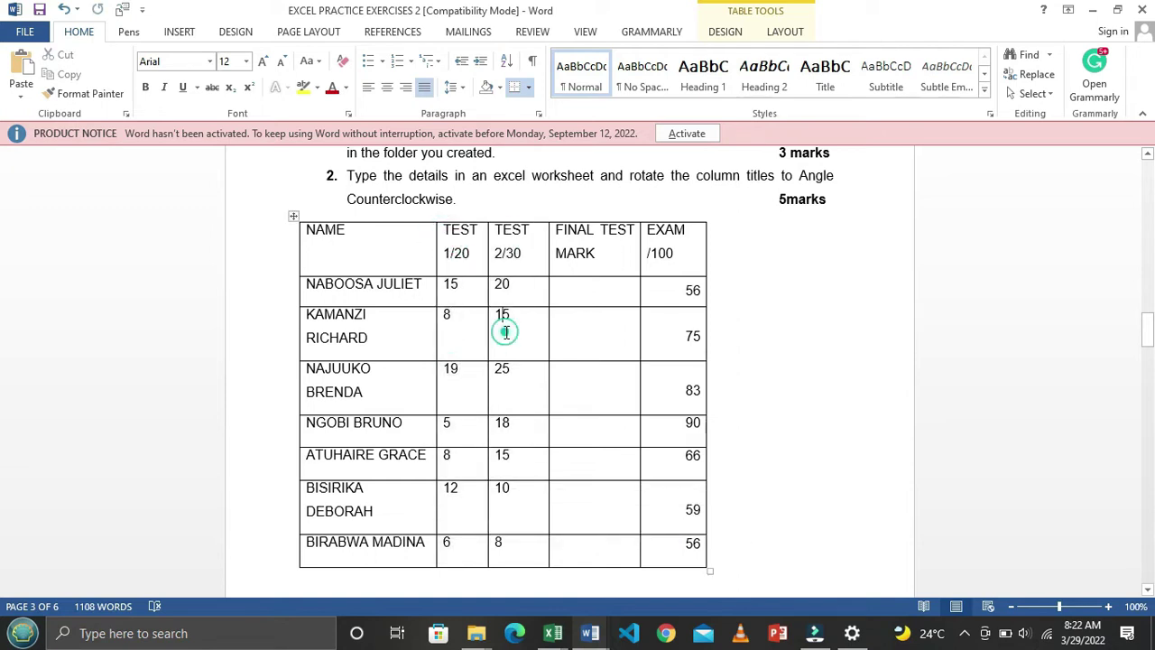
pyautogui.moveTo(499, 231); pyautogui.dragTo(524, 548)
pyautogui.click(571, 291)
pyautogui.moveTo(559, 230); pyautogui.dragTo(610, 554)
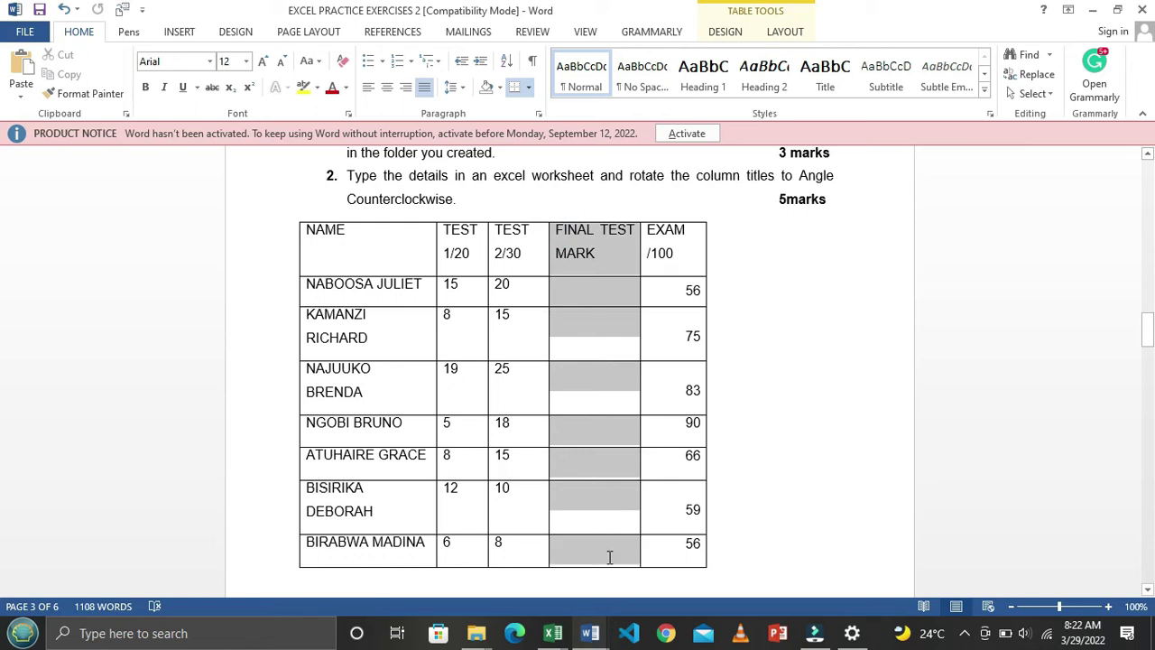
pyautogui.click(463, 283)
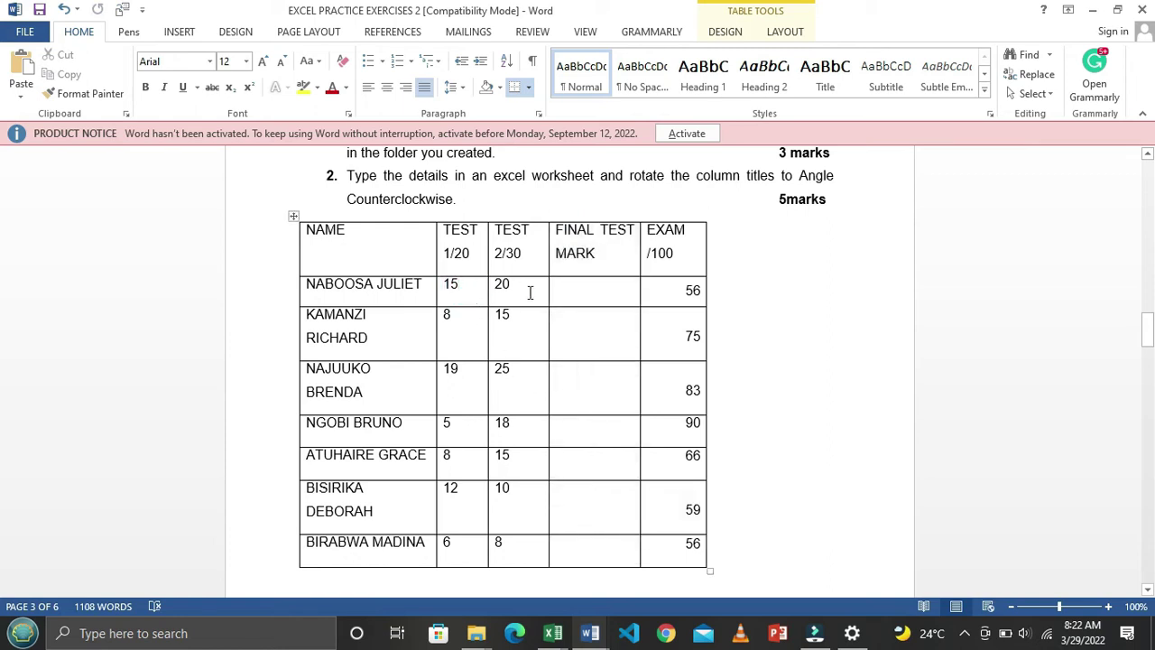
pyautogui.scroll(-5, 594, 373)
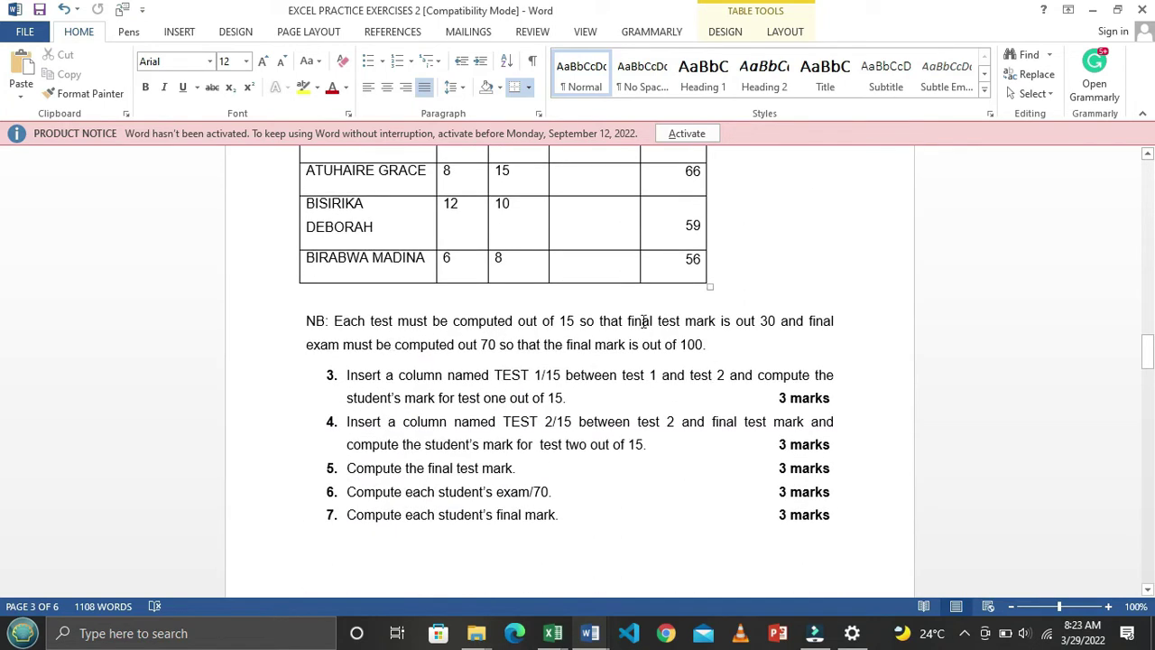
pyautogui.scroll(1, 703, 344)
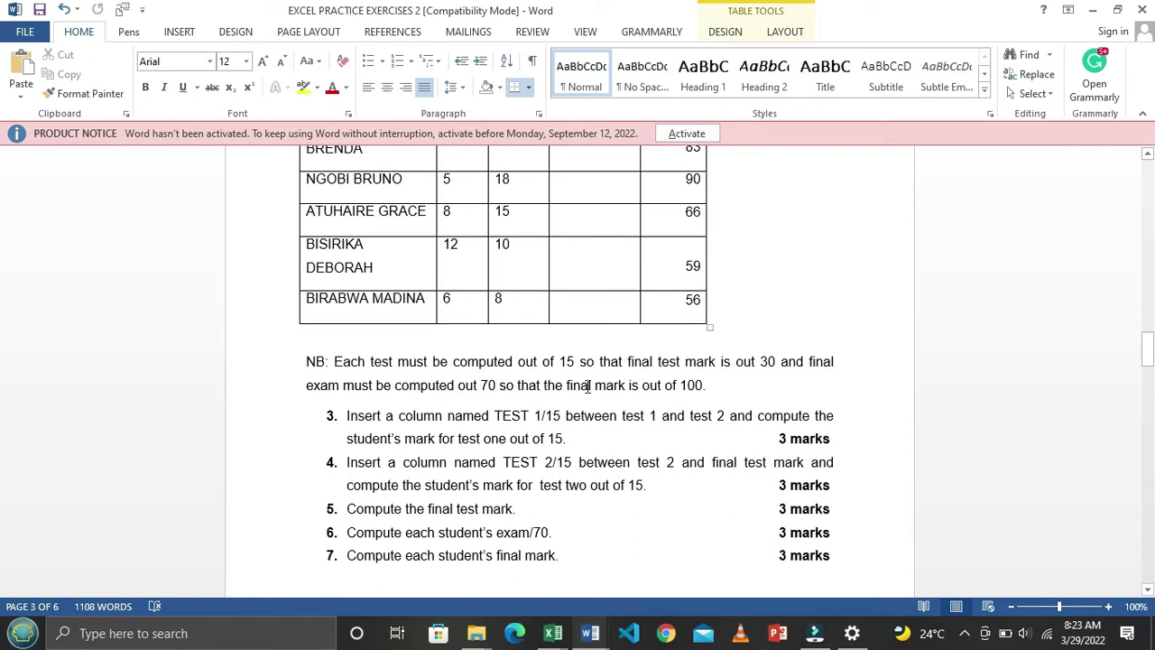
pyautogui.scroll(5, 666, 394)
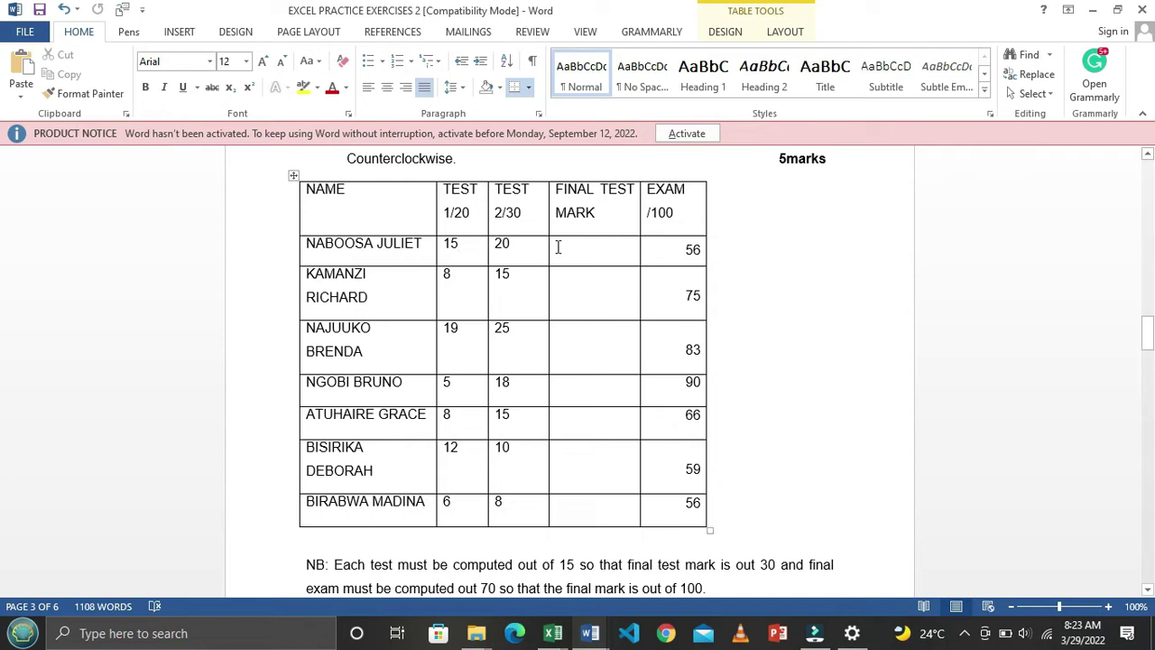
pyautogui.scroll(-3, 576, 254)
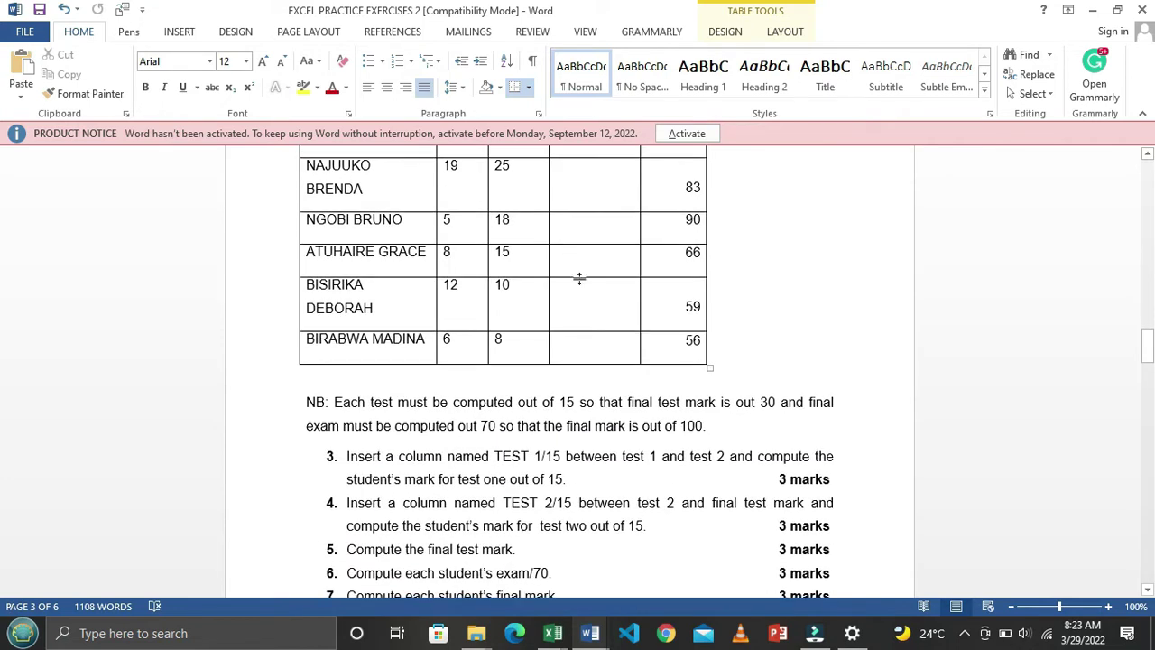
pyautogui.scroll(3, 573, 415)
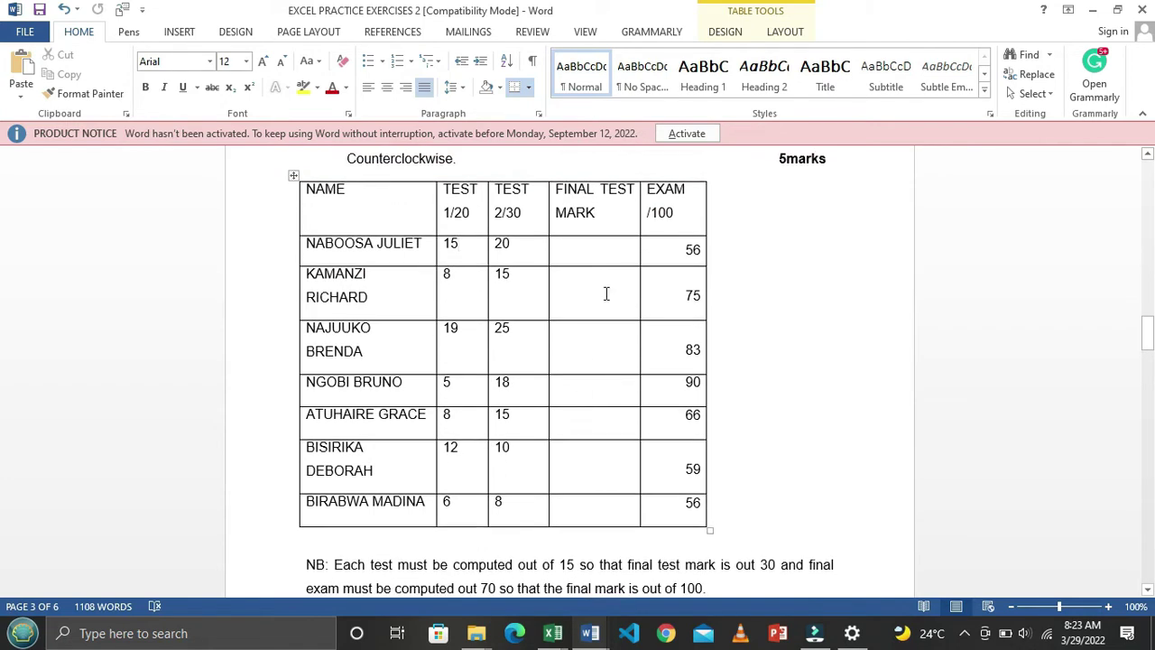
pyautogui.moveTo(576, 244)
pyautogui.mouseDown()
pyautogui.moveTo(624, 405)
pyautogui.moveTo(619, 490)
pyautogui.moveTo(611, 459)
pyautogui.mouseUp()
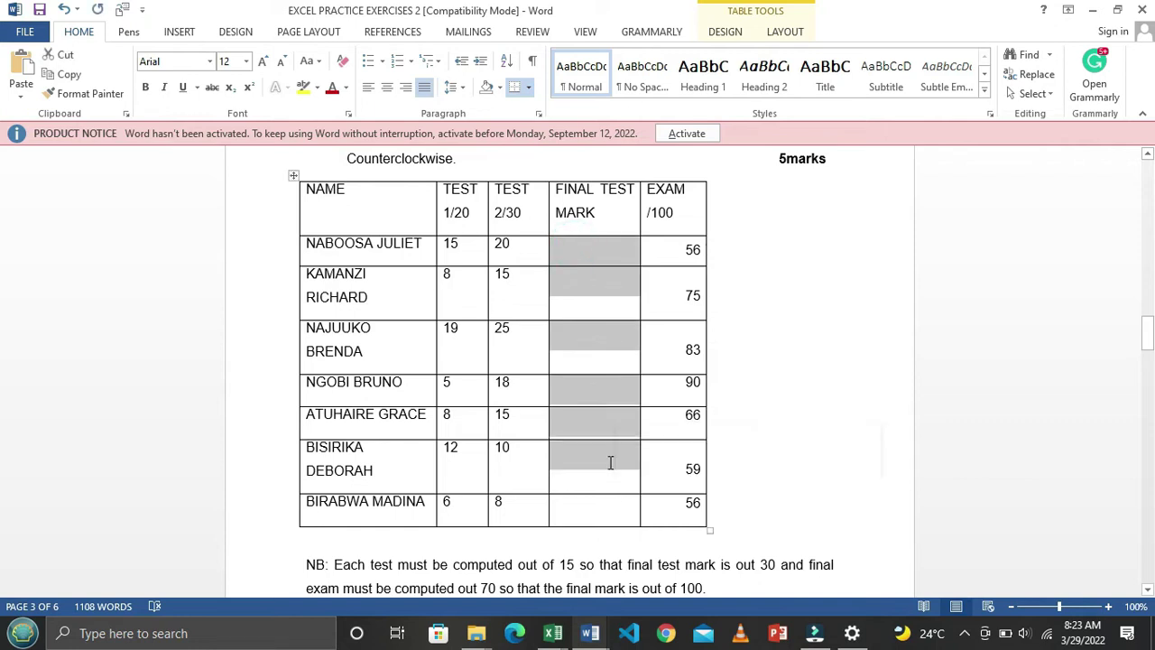
pyautogui.scroll(-3, 611, 460)
pyautogui.scroll(-1, 612, 462)
pyautogui.moveTo(627, 361); pyautogui.dragTo(717, 365)
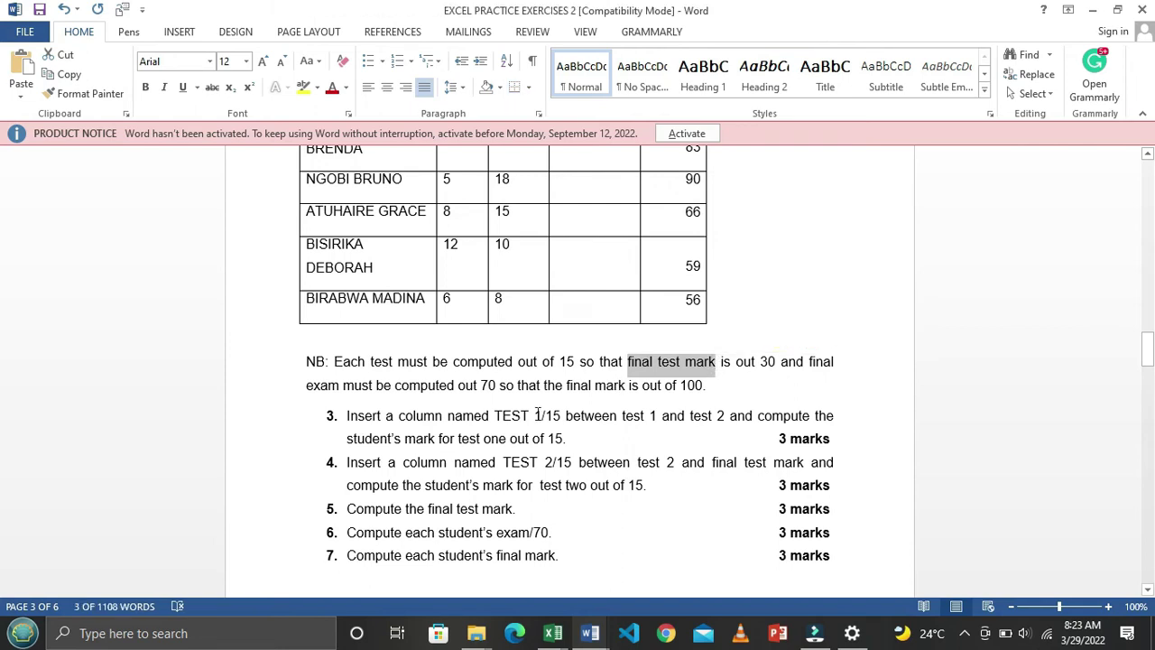
pyautogui.scroll(4, 465, 405)
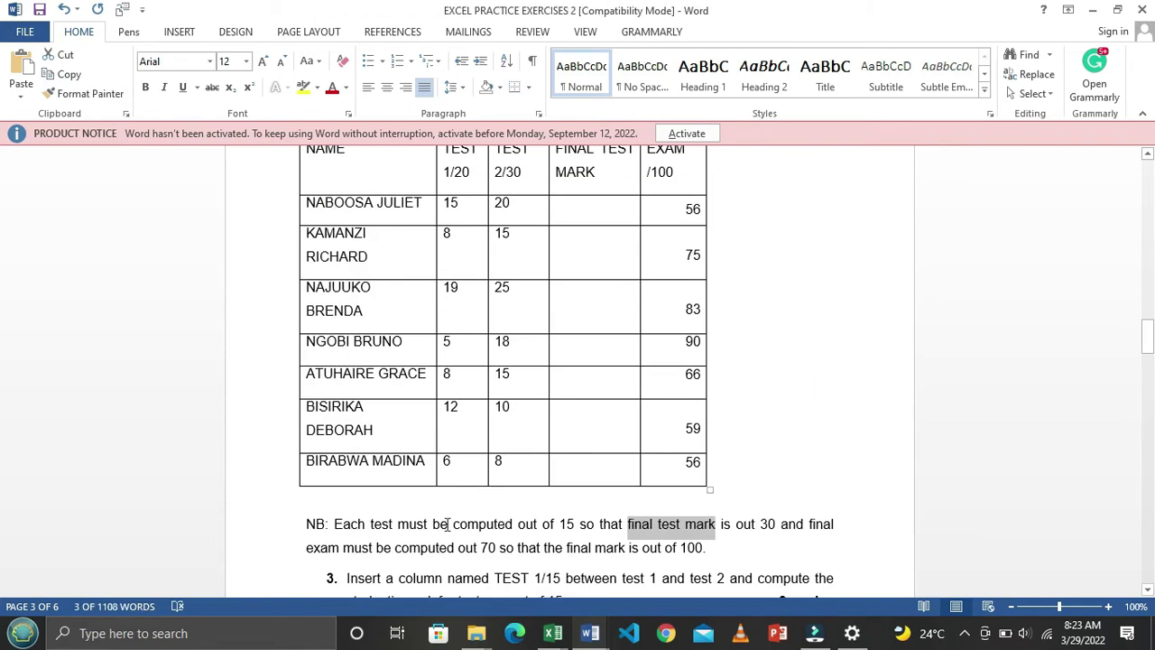
pyautogui.scroll(4, 632, 406)
pyautogui.click(728, 324)
pyautogui.moveTo(666, 367); pyautogui.dragTo(691, 560)
pyautogui.scroll(-3, 751, 226)
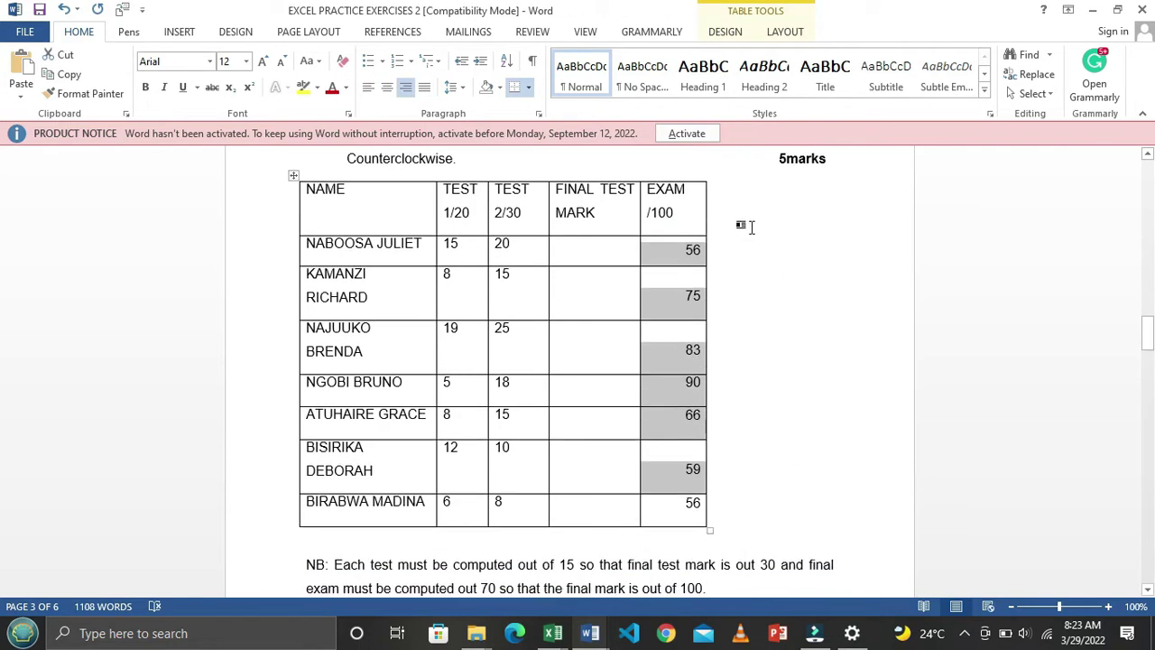
pyautogui.click(740, 233)
pyautogui.click(666, 213)
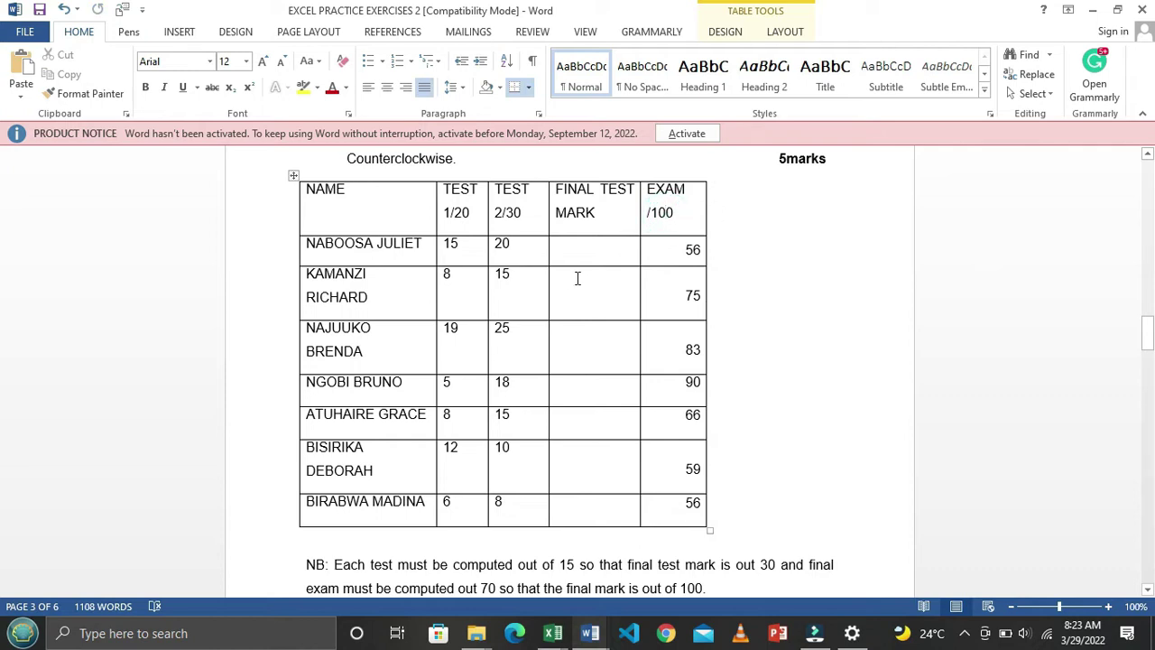
pyautogui.scroll(-4, 577, 278)
pyautogui.scroll(3, 574, 282)
pyautogui.moveTo(679, 216); pyautogui.dragTo(658, 431)
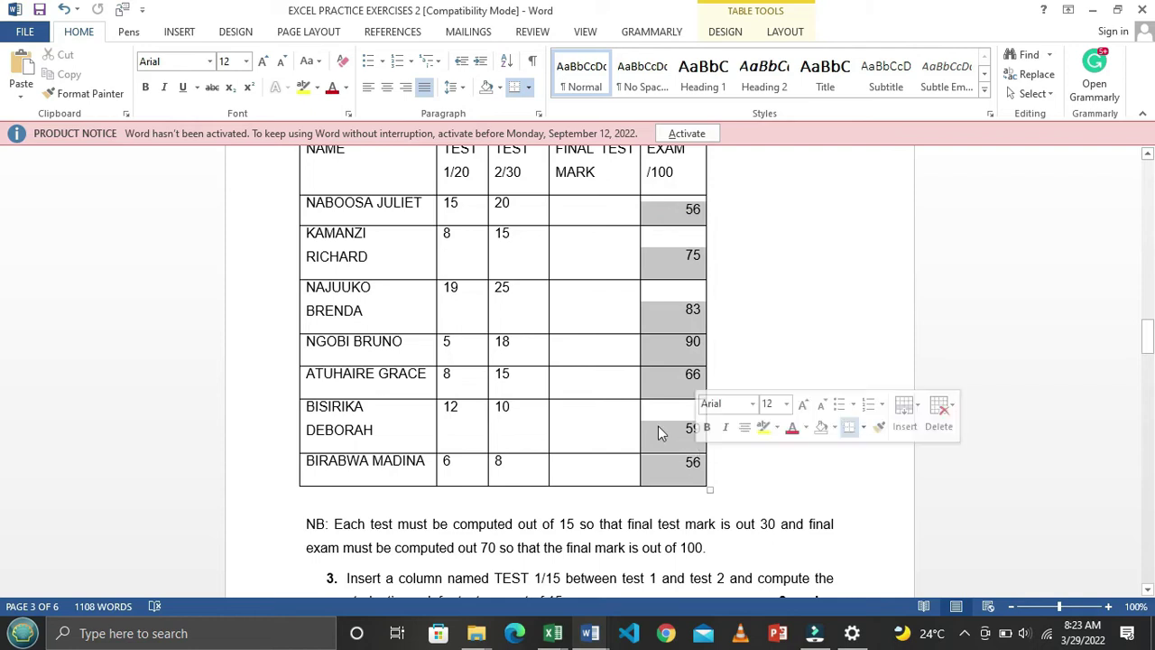
pyautogui.scroll(-5, 568, 480)
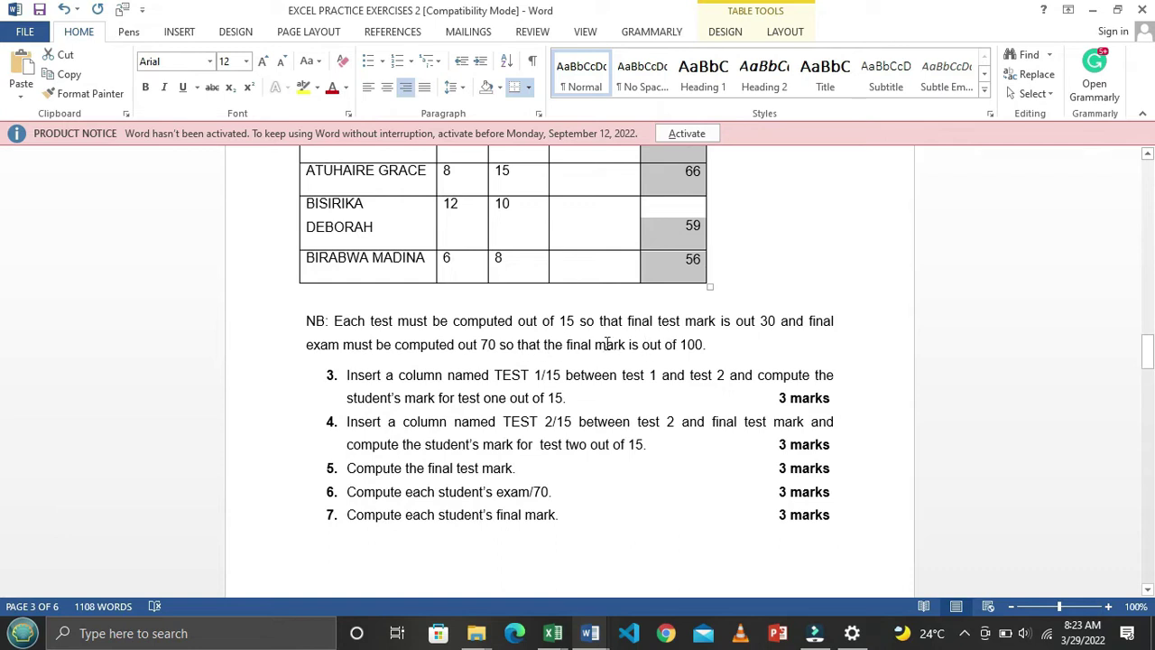
pyautogui.moveTo(517, 345); pyautogui.dragTo(642, 344)
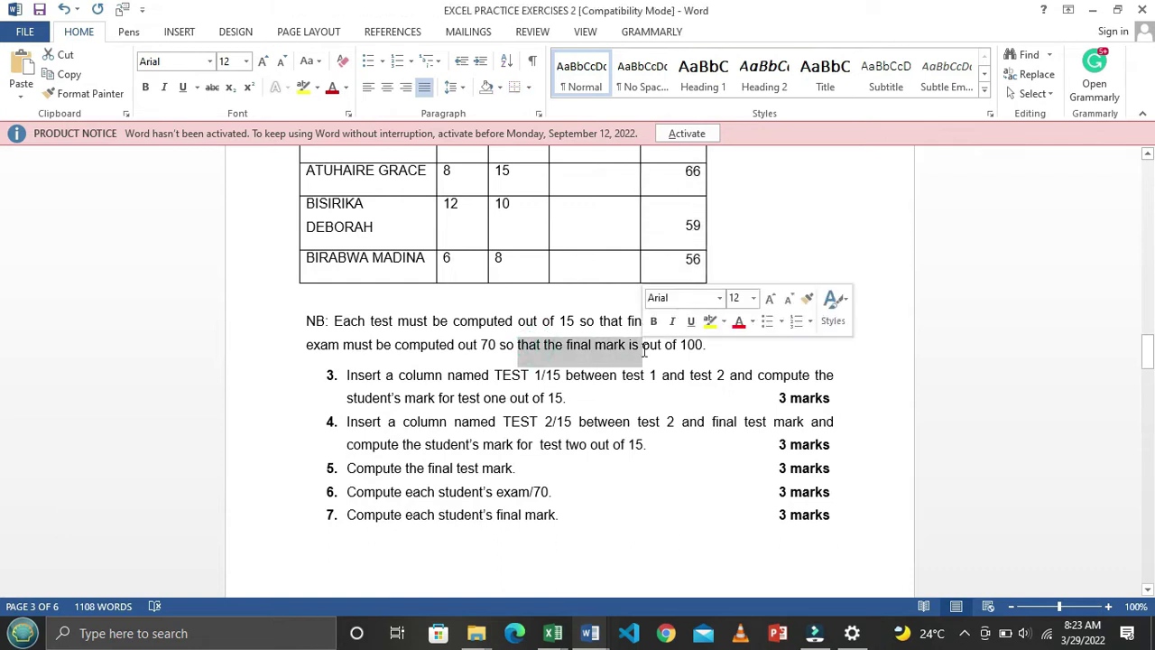
pyautogui.scroll(3, 640, 352)
pyautogui.scroll(2, 640, 352)
pyautogui.moveTo(681, 237); pyautogui.dragTo(683, 517)
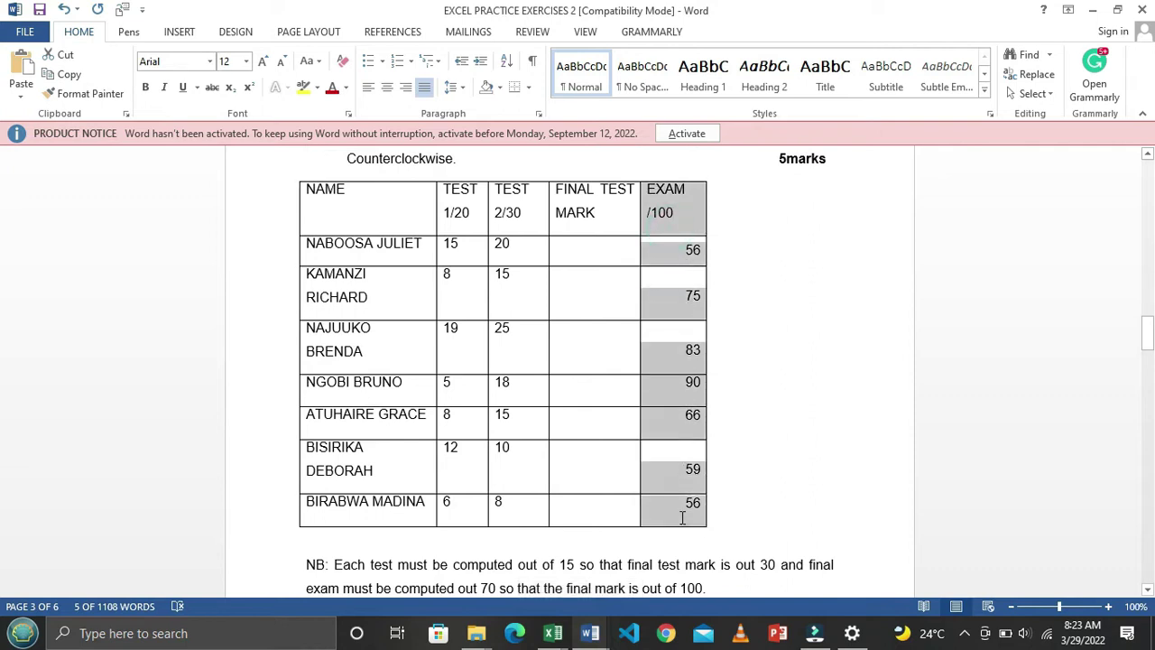
pyautogui.scroll(-5, 464, 479)
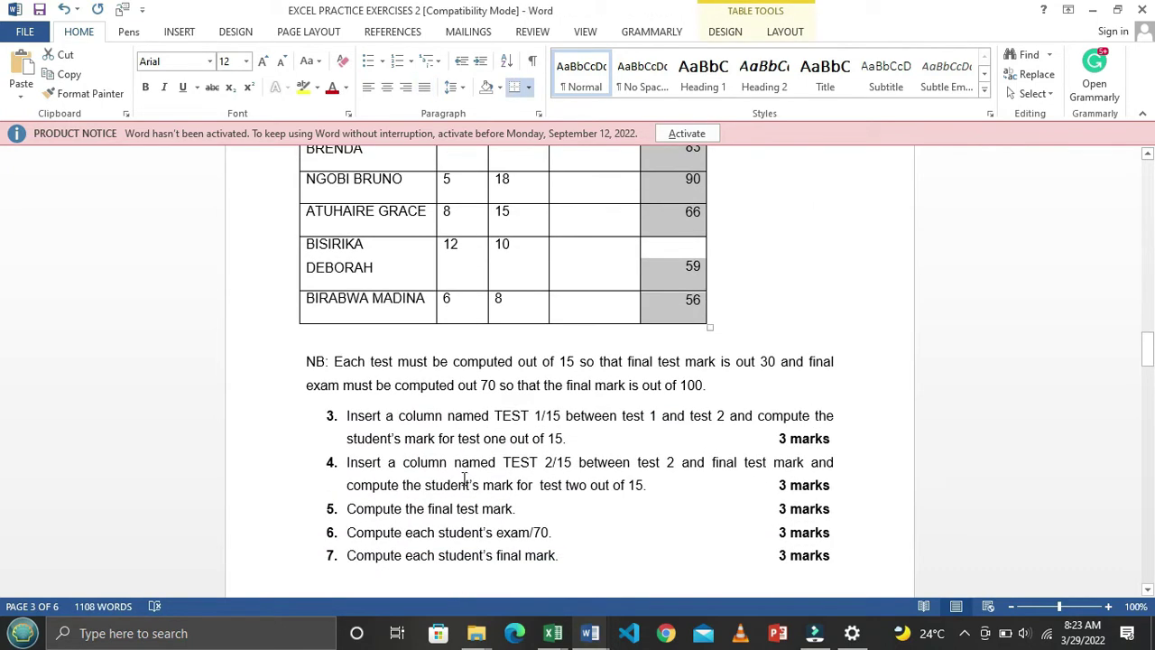
pyautogui.scroll(5, 464, 479)
pyautogui.scroll(-7, 464, 506)
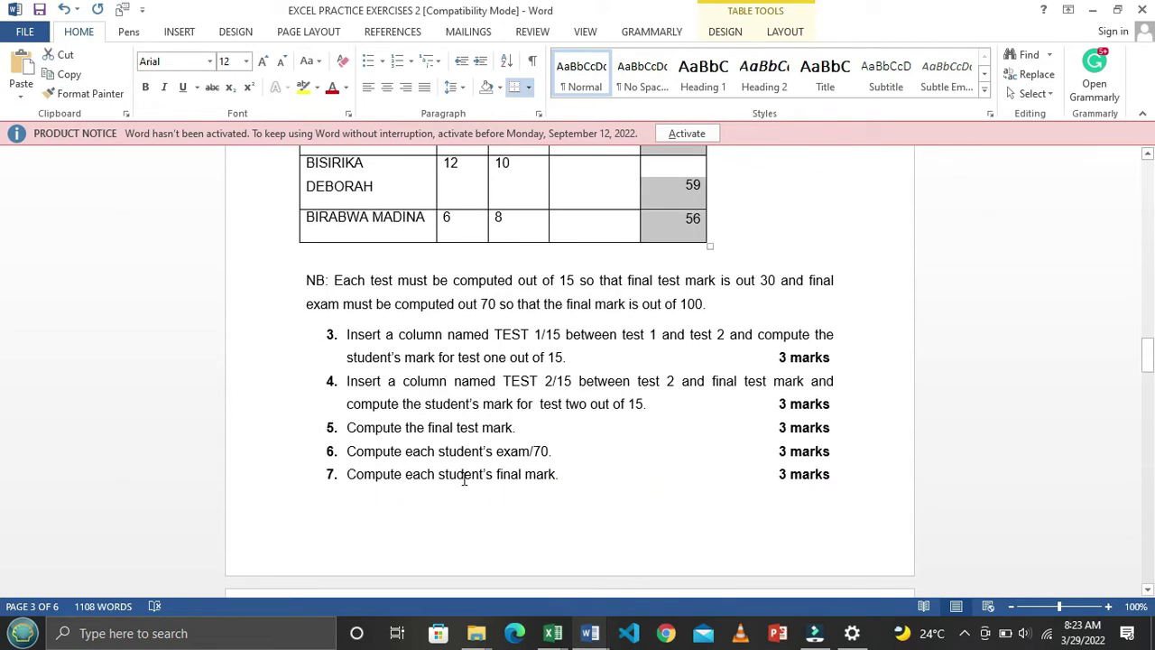
pyautogui.scroll(2, 464, 479)
pyautogui.moveTo(309, 361); pyautogui.dragTo(478, 384)
pyautogui.click(551, 439)
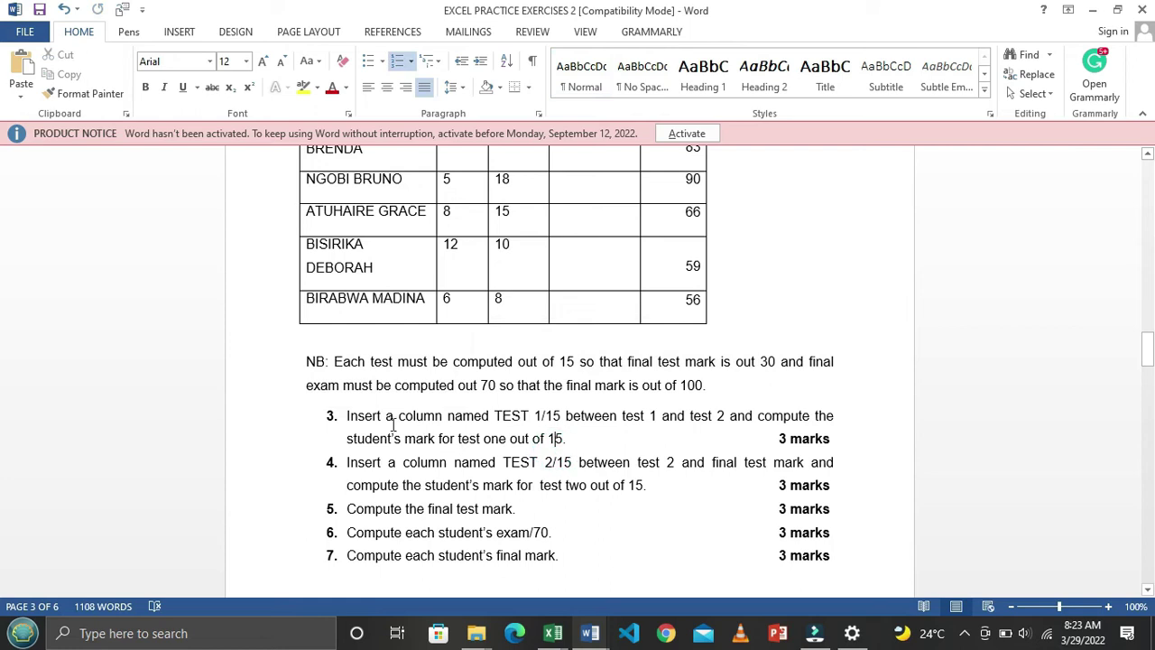
pyautogui.moveTo(355, 421); pyautogui.dragTo(596, 453)
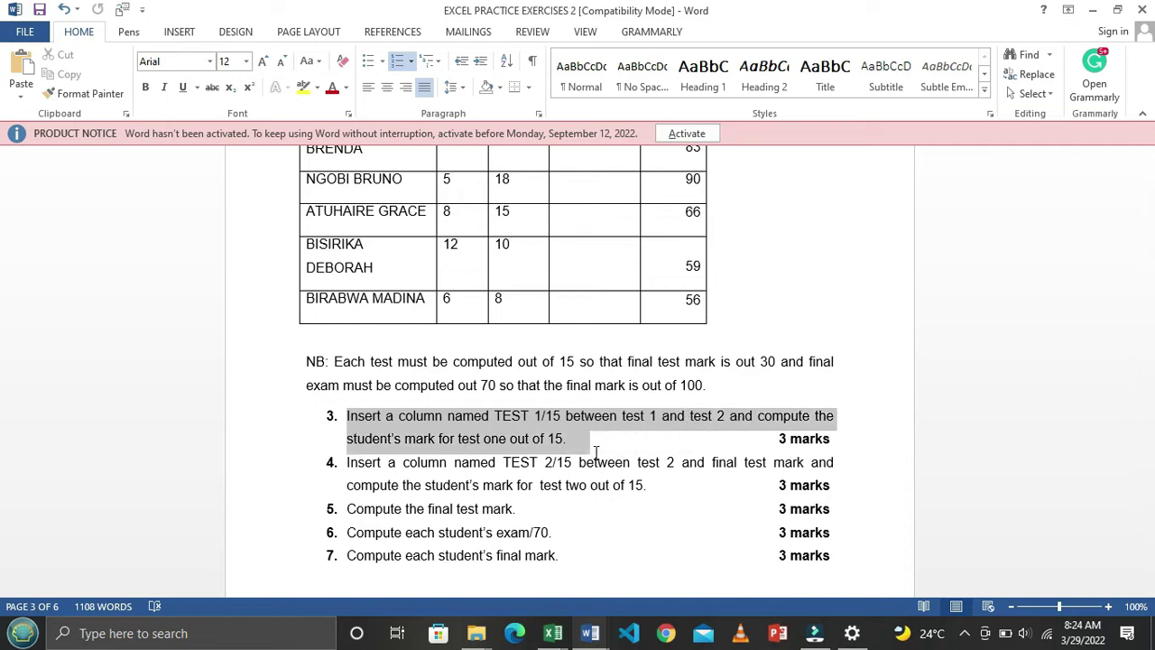
# Clear the highlight on item 3 in Word and switch to the STUDENT'S MARKS workbook
pyautogui.click(562, 436)
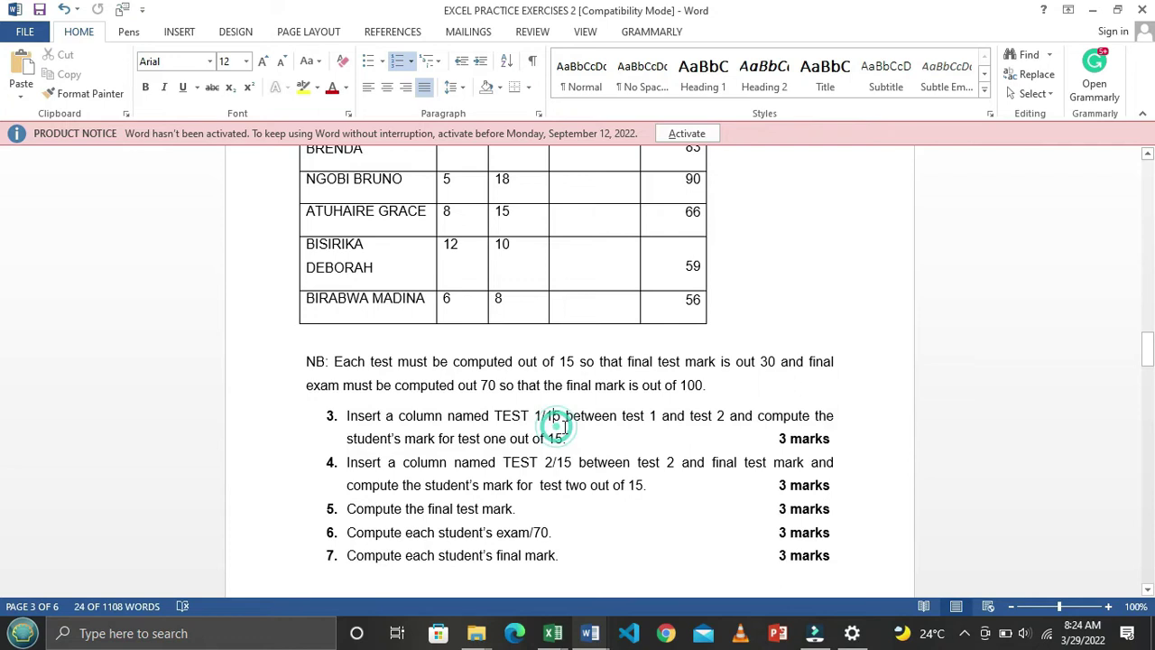
pyautogui.hotkey('alt', 'Tab')
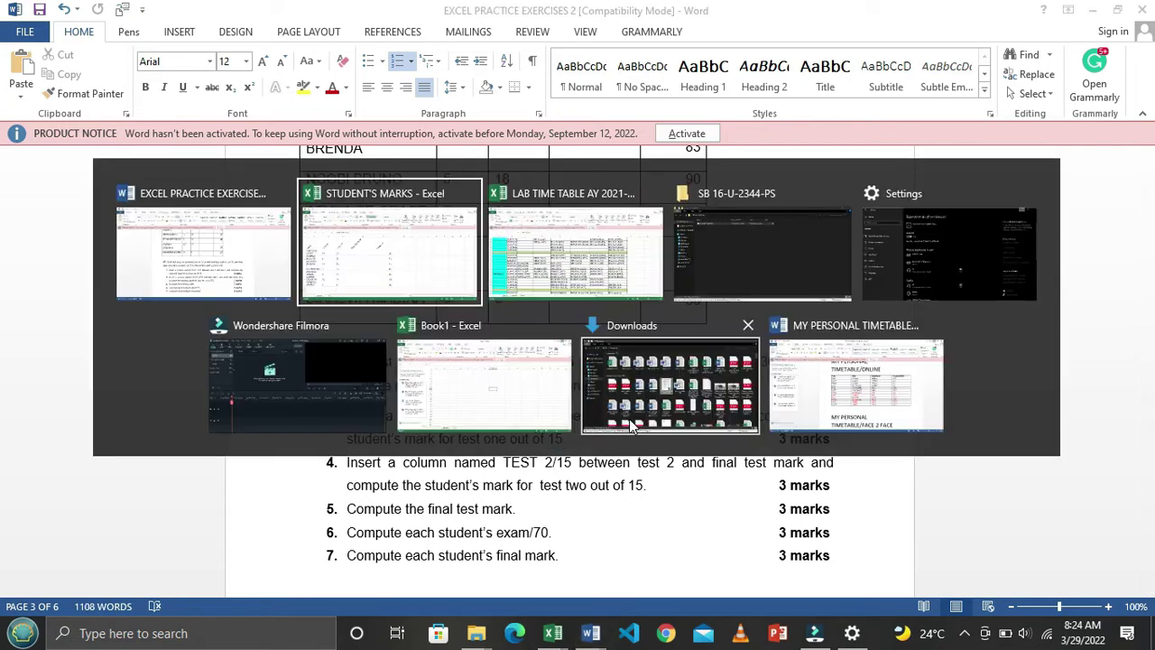
# Insert an empty column before TEST 2/30, then undo the insertion
pyautogui.click(347, 361)
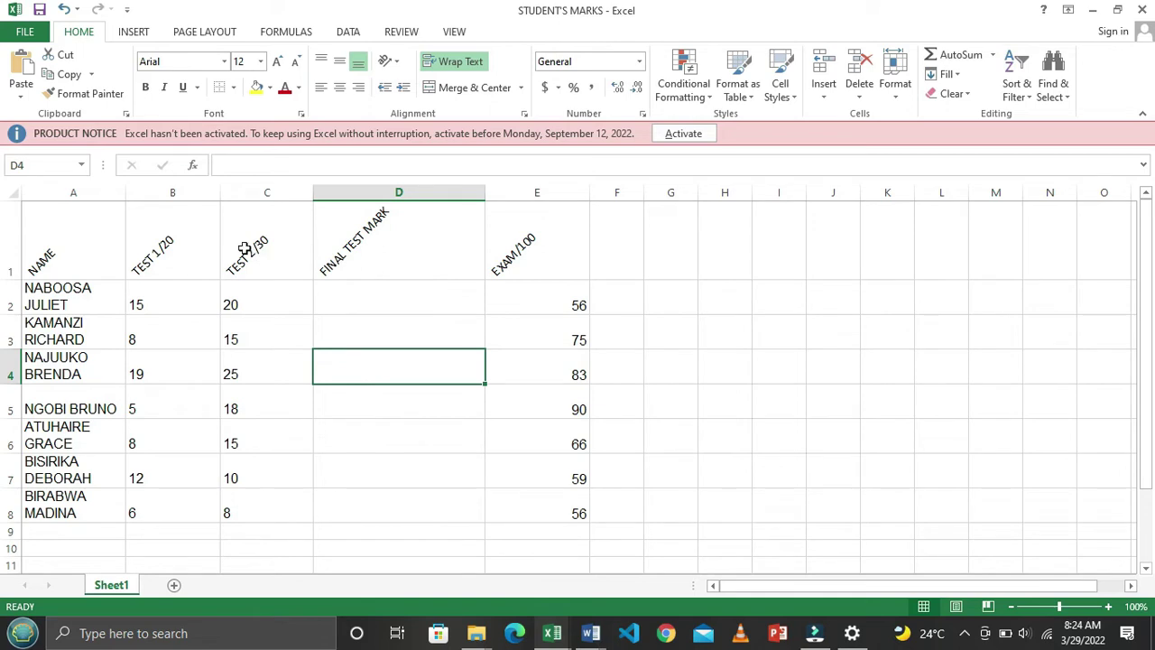
pyautogui.click(284, 191)
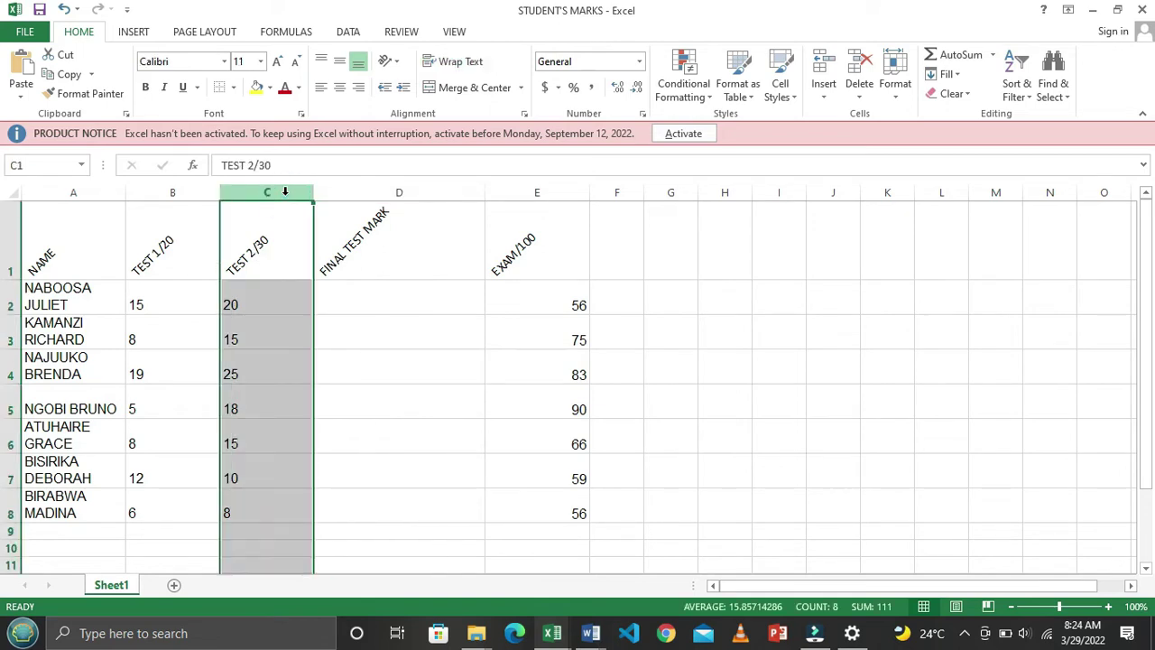
pyautogui.click(159, 251)
pyautogui.click(239, 252)
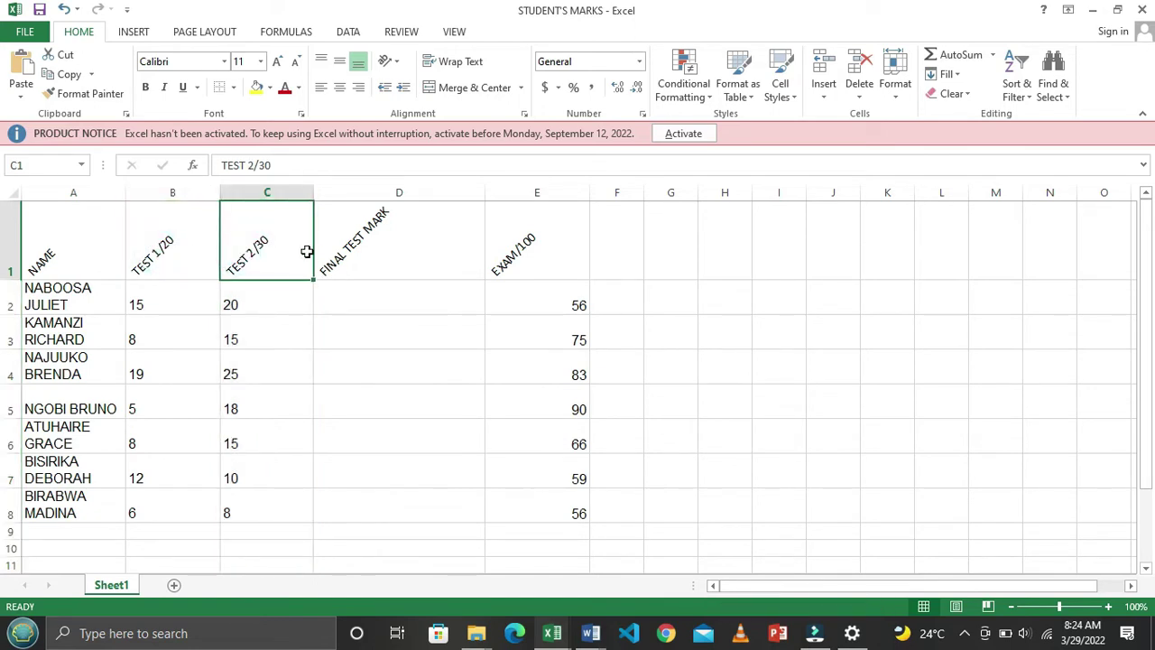
pyautogui.click(286, 191)
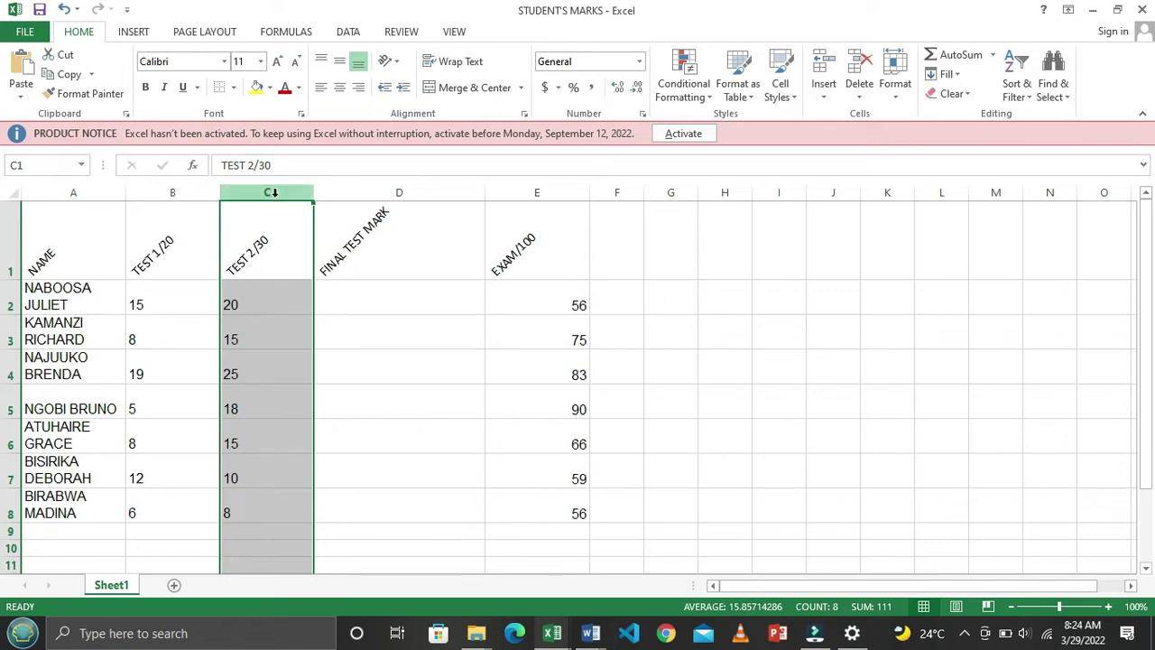
pyautogui.rightClick(275, 199)
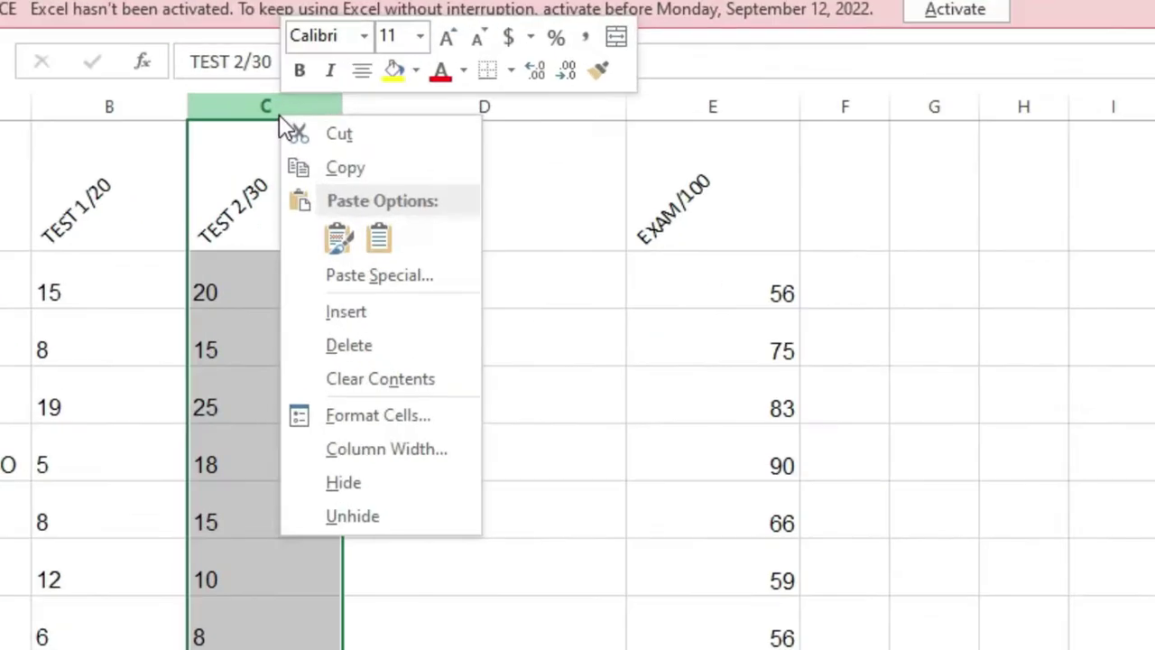
pyautogui.click(377, 313)
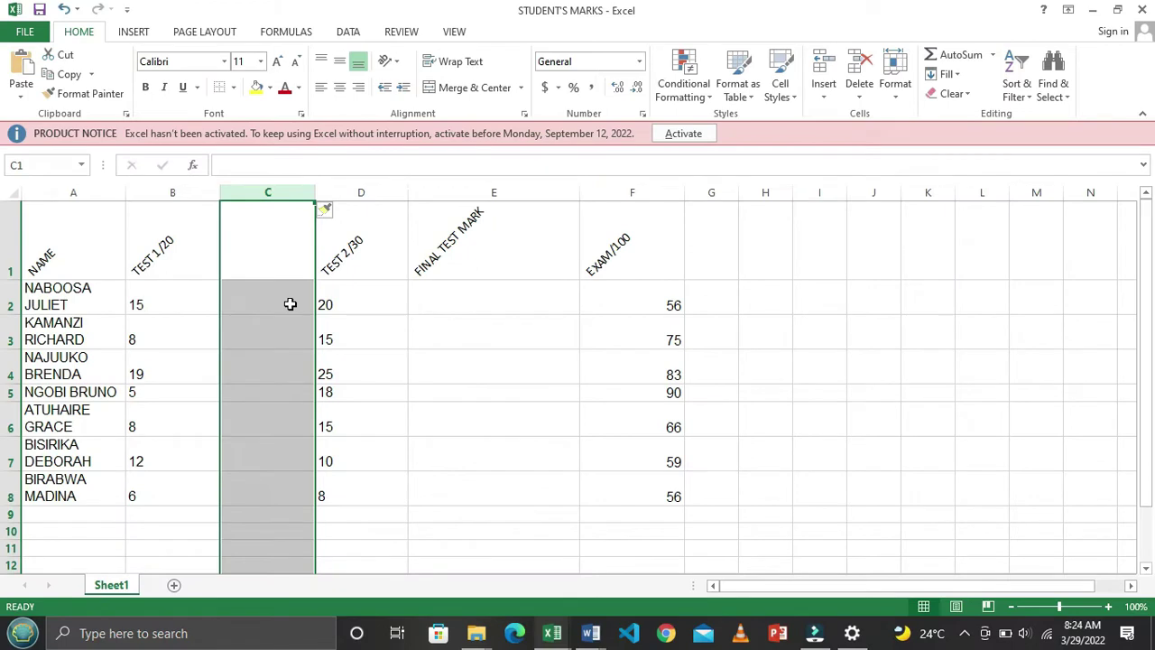
pyautogui.click(290, 304)
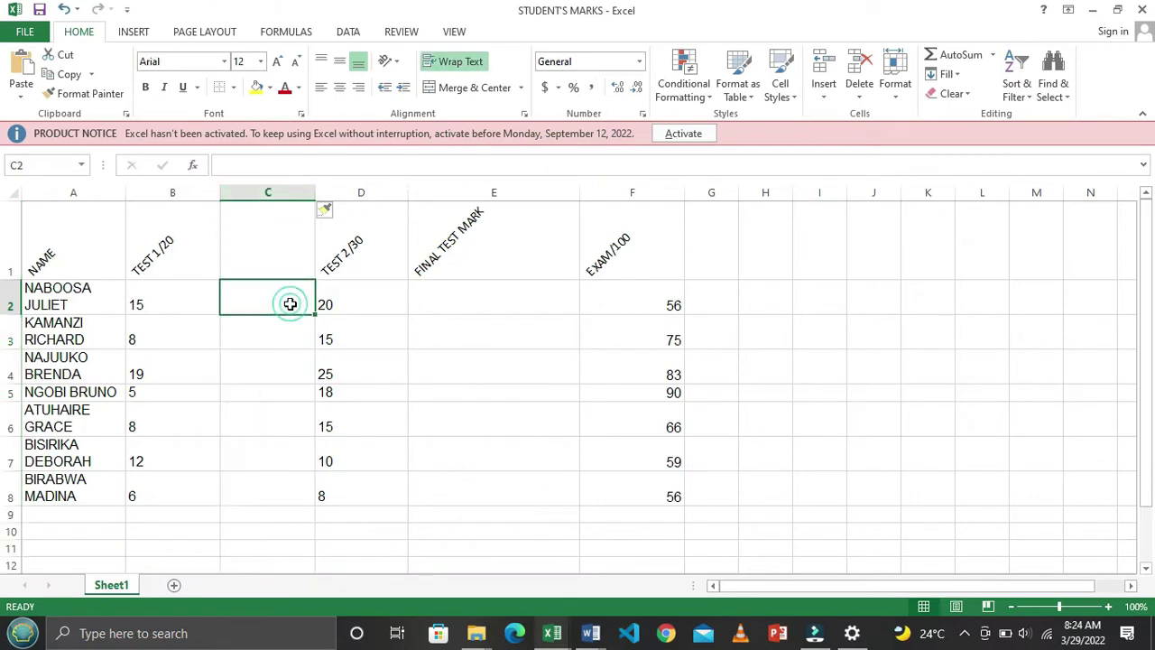
pyautogui.hotkey('ctrl', 'z')
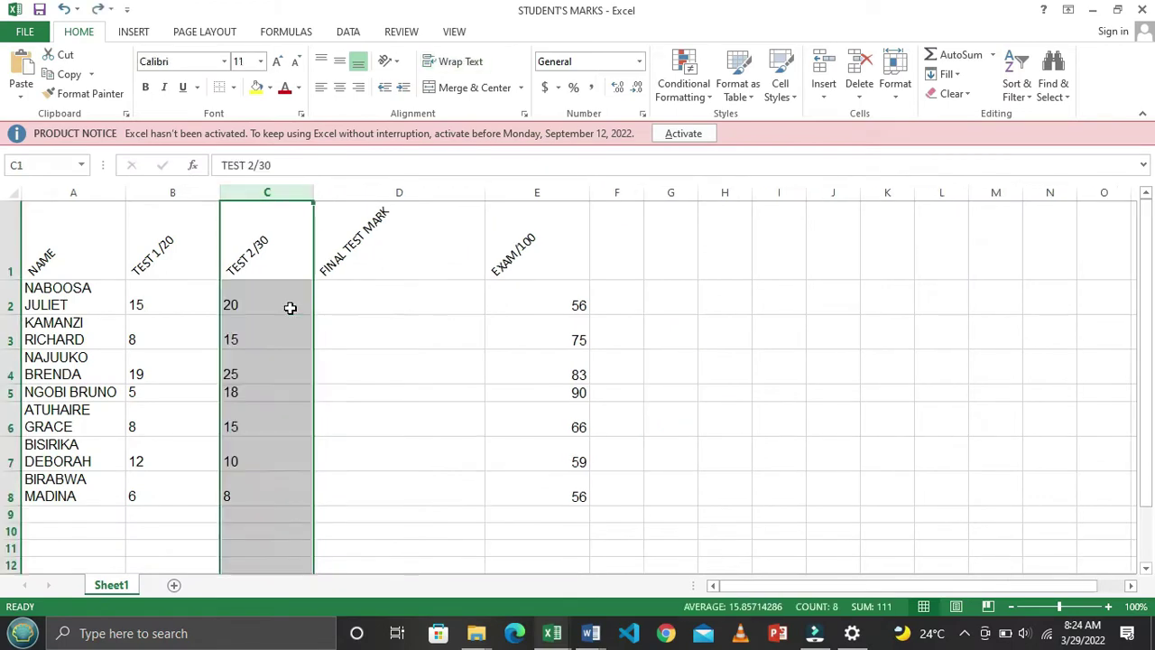
# Insert a blank column C again, check its cells, and undo it once more
pyautogui.rightClick(288, 194)
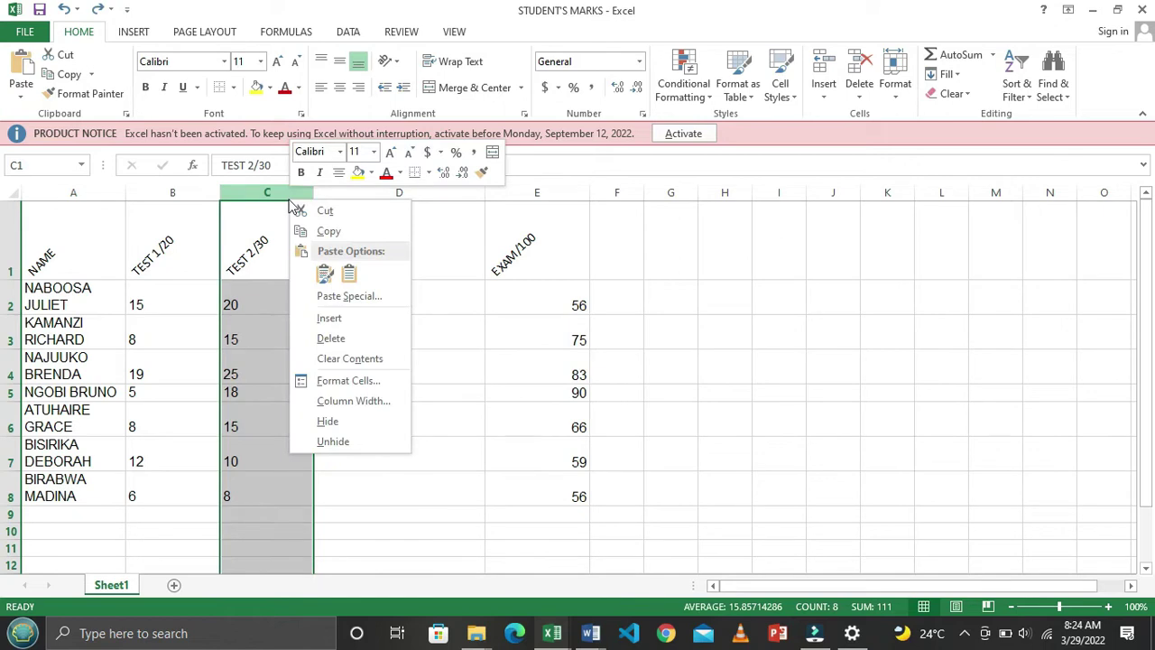
pyautogui.click(363, 318)
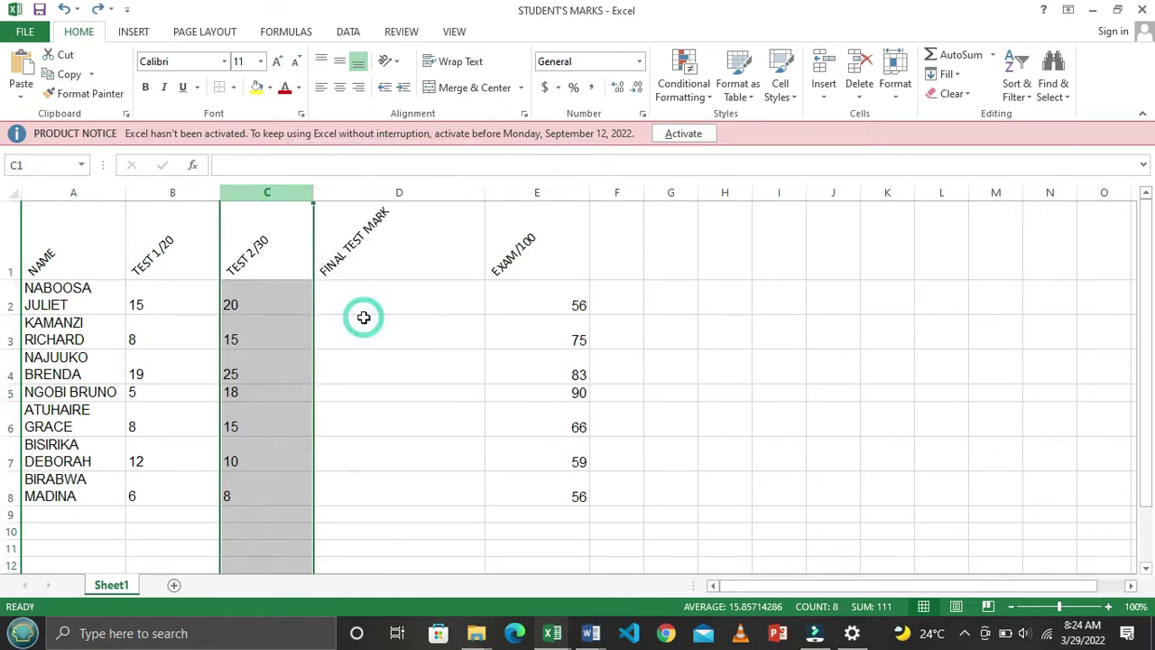
pyautogui.click(278, 318)
pyautogui.moveTo(270, 250); pyautogui.dragTo(284, 499)
pyautogui.click(372, 475)
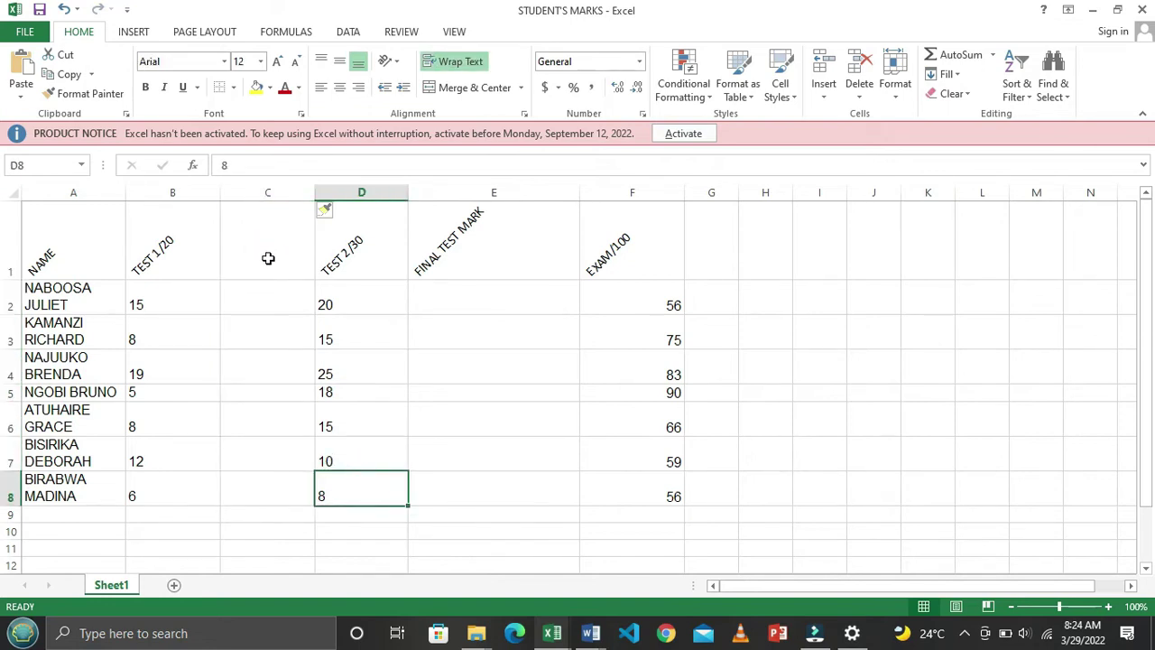
pyautogui.click(259, 250)
pyautogui.click(344, 243)
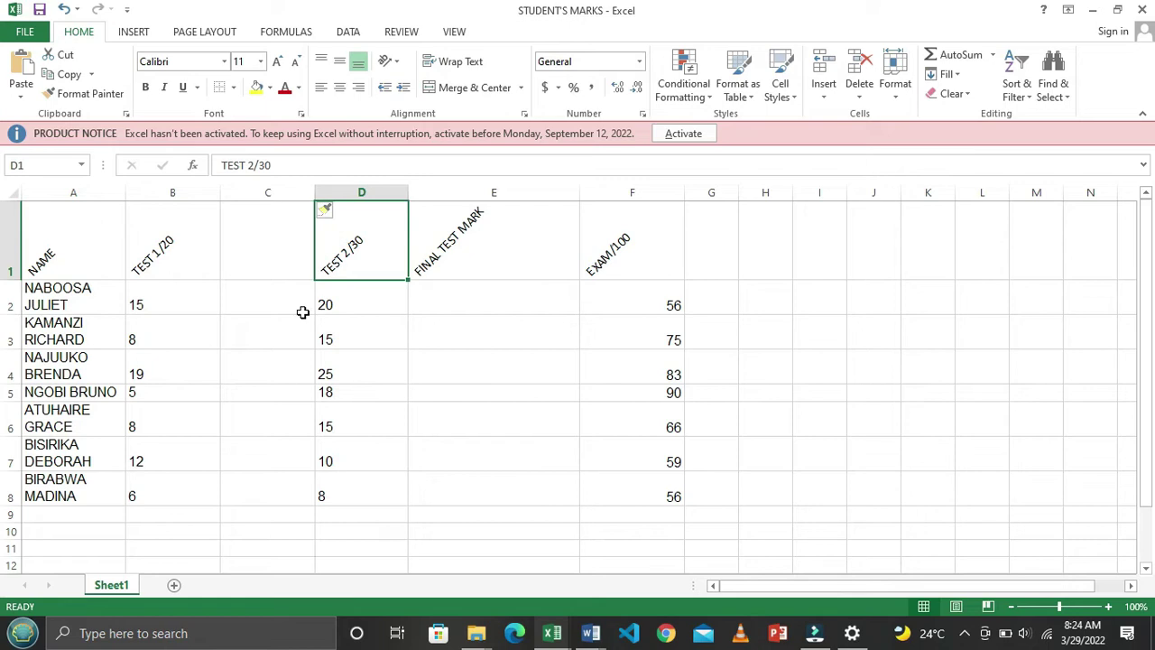
pyautogui.hotkey('ctrl', 'z')
# Move the TEST 2/30 to EXAM/100 block one column right into D1:F8, leaving column C empty
pyautogui.click(352, 407)
pyautogui.moveTo(258, 247); pyautogui.dragTo(539, 502)
pyautogui.moveTo(590, 327); pyautogui.dragTo(629, 346)
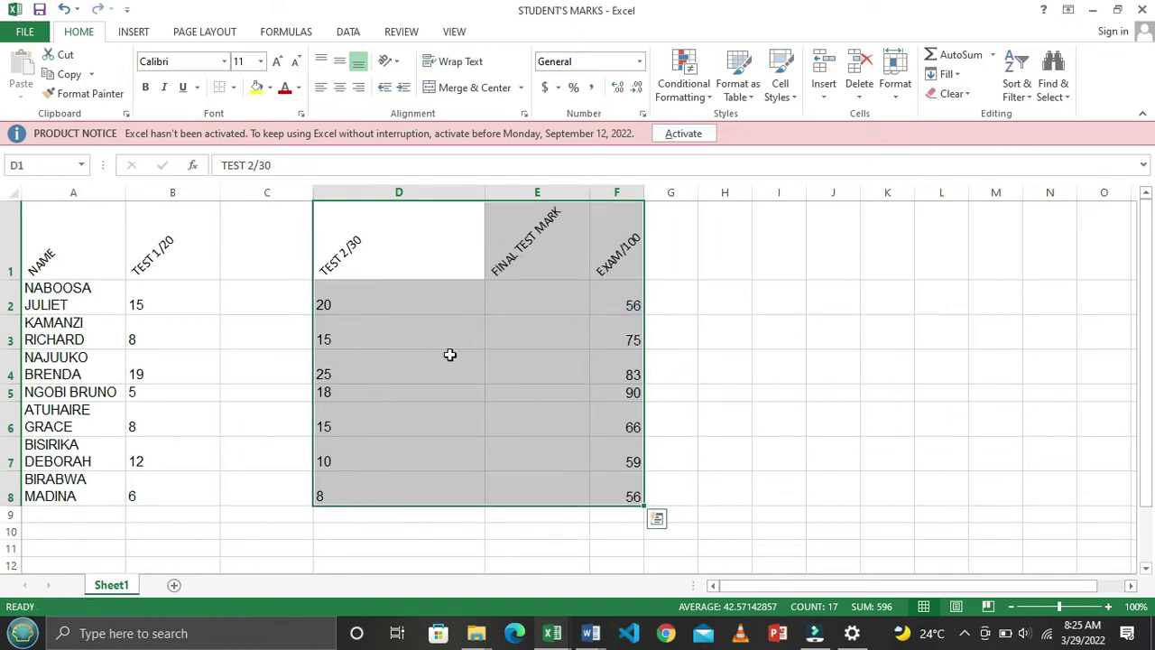
pyautogui.click(412, 356)
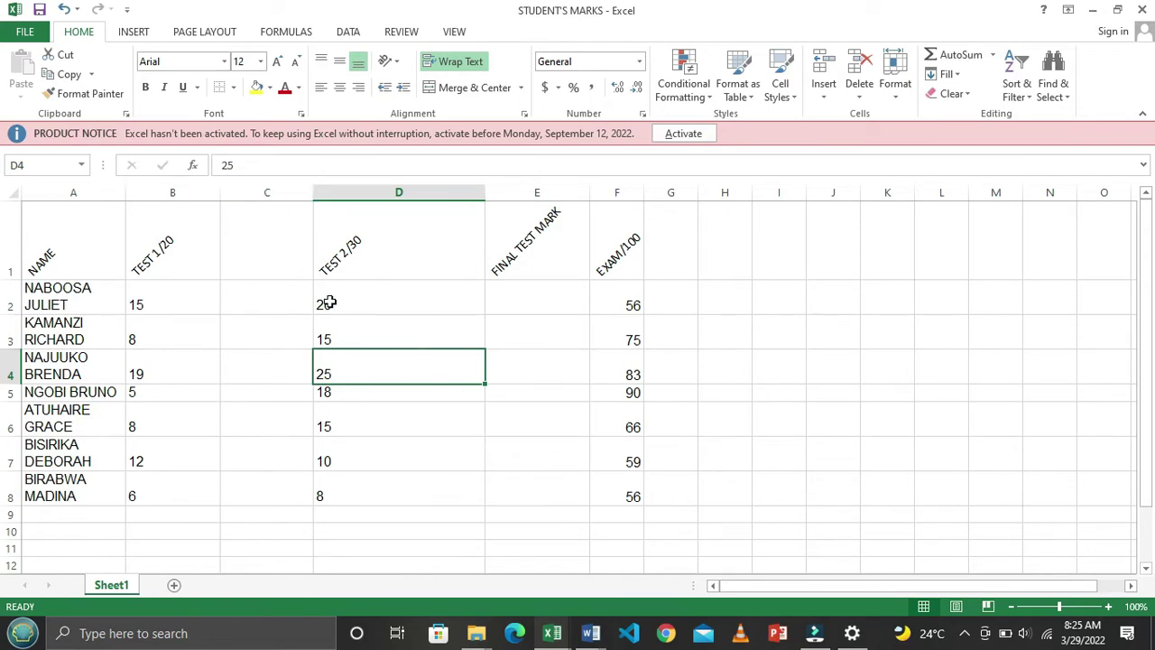
pyautogui.moveTo(280, 253); pyautogui.dragTo(304, 263)
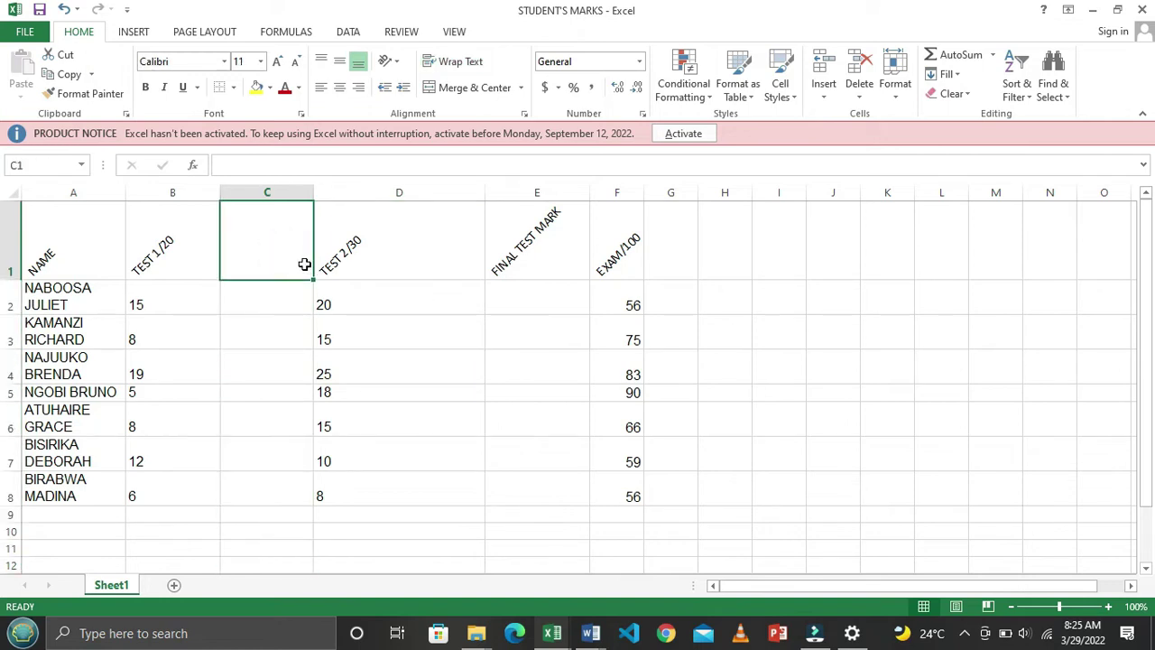
# Head column C as TEST 1/15, recheck item 3 in Word, and begin a formula in C2
pyautogui.write('TE')
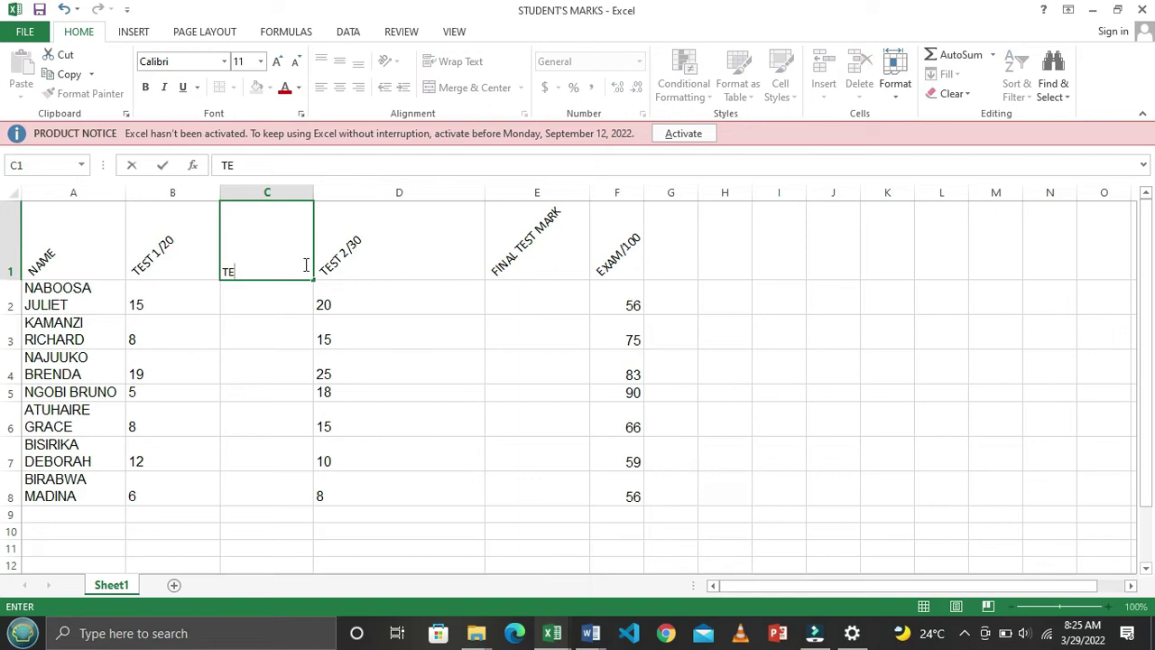
pyautogui.write('ST')
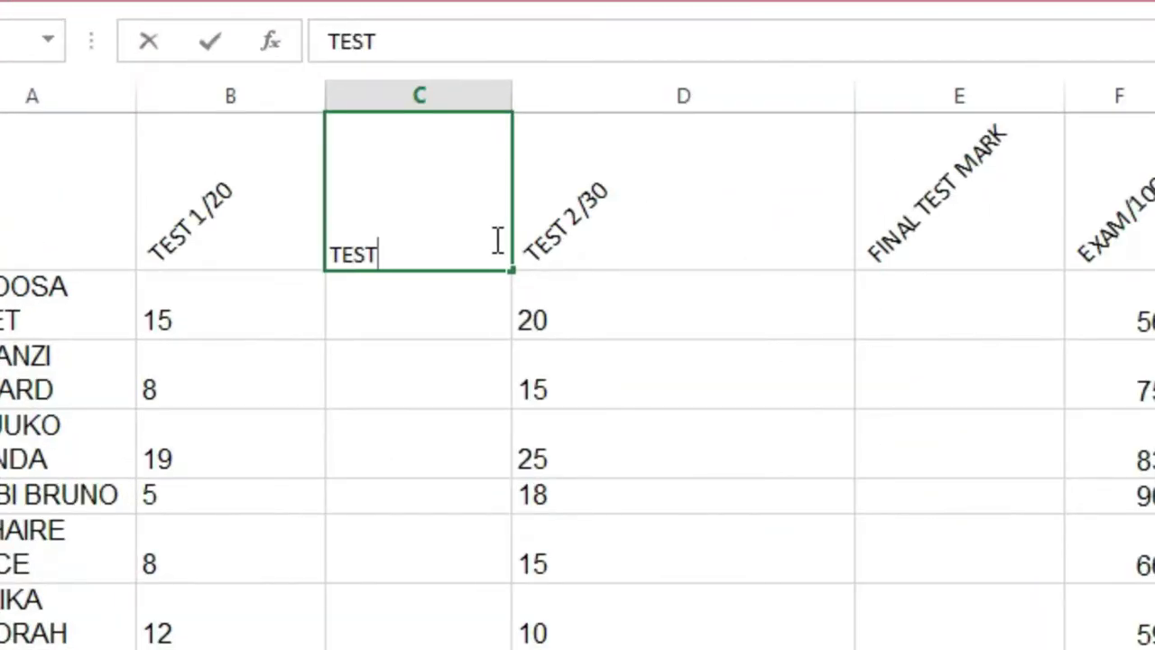
pyautogui.write(' 1/15')
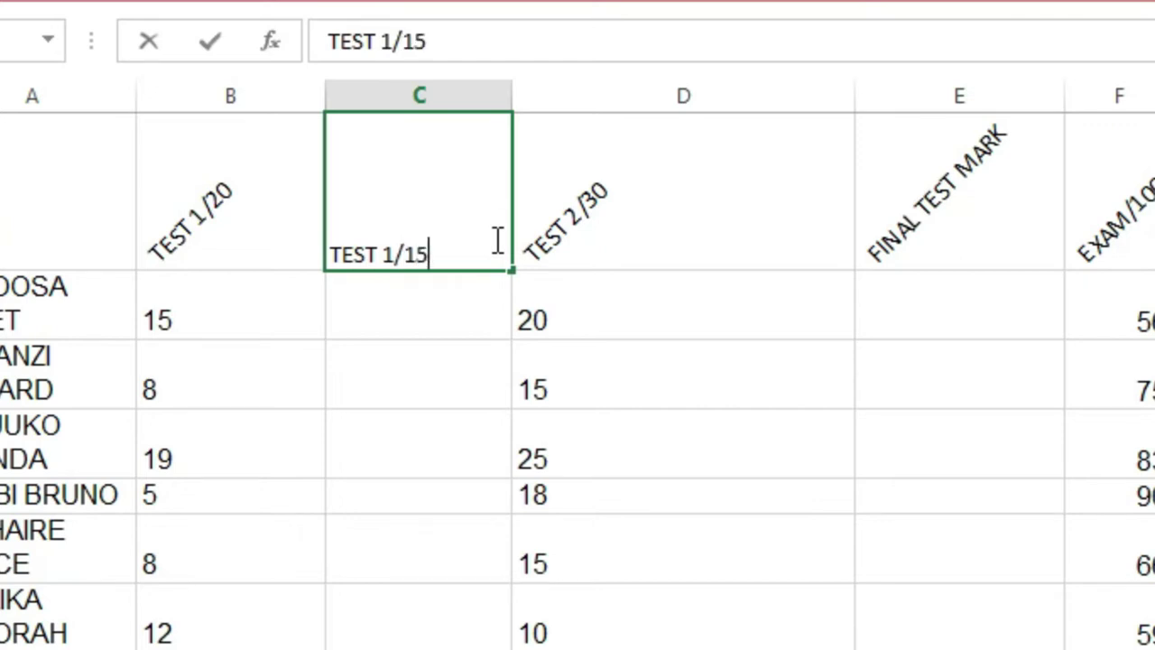
pyautogui.press('Return')
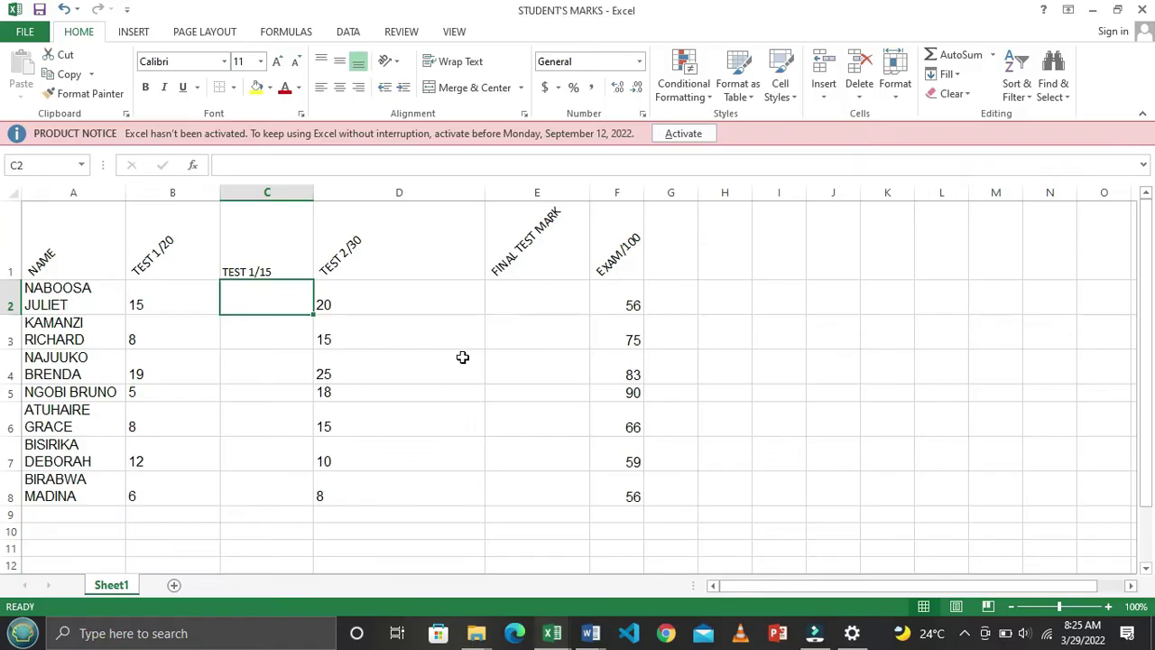
pyautogui.hotkey('alt', 'Tab')
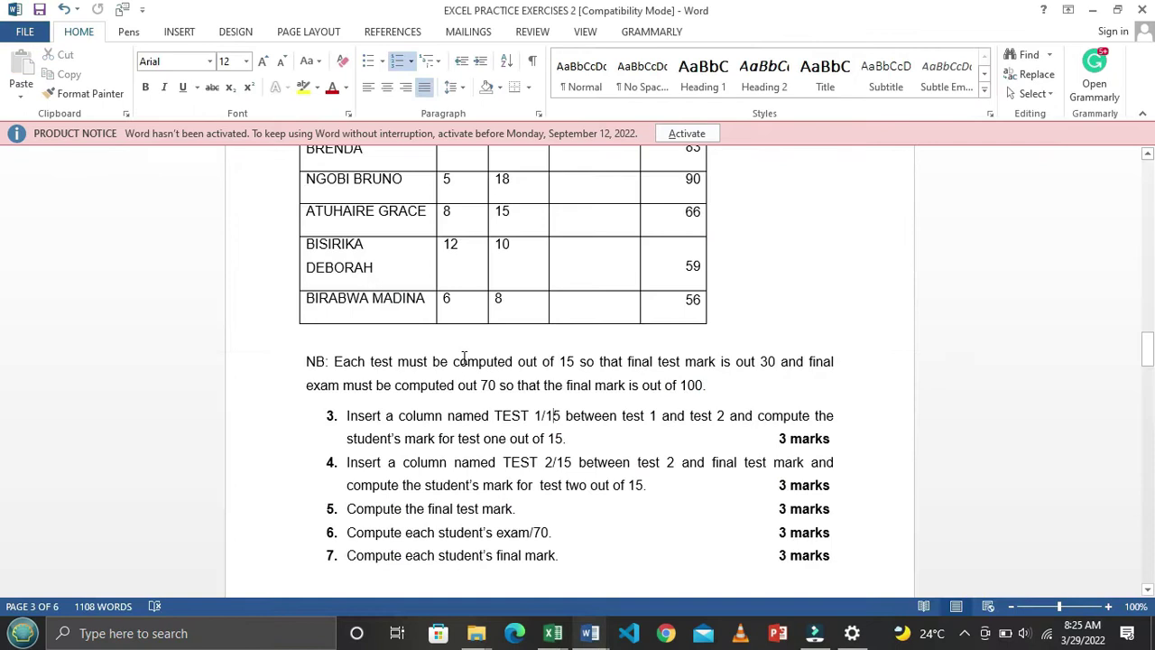
pyautogui.click(549, 408)
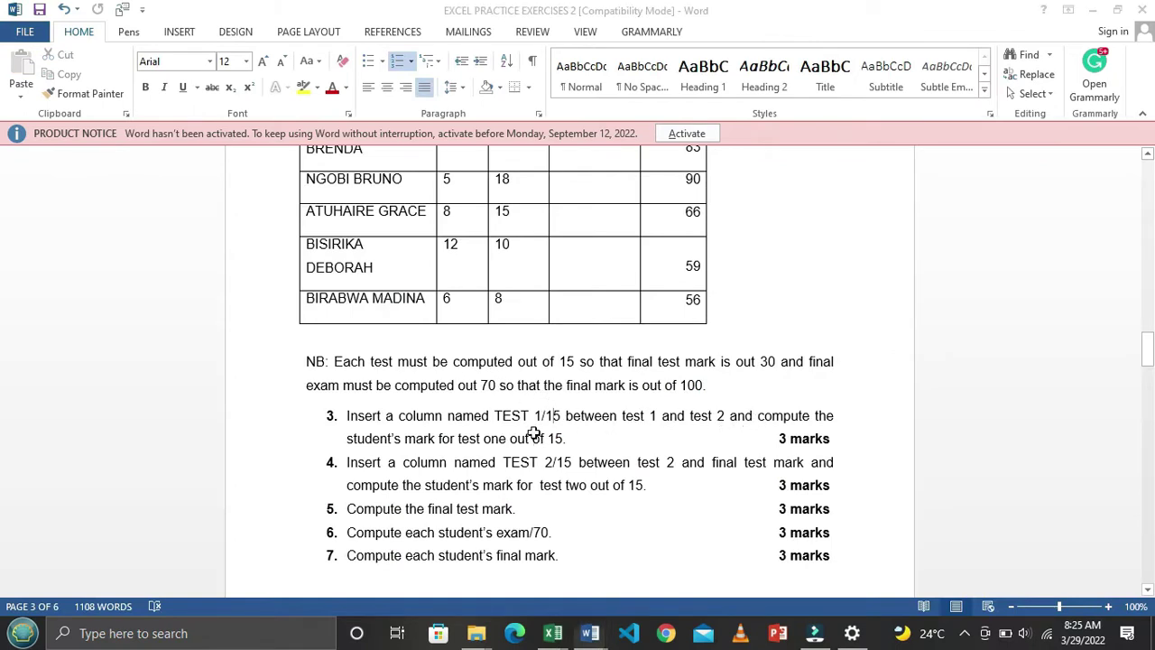
pyautogui.hotkey('alt', 'Tab')
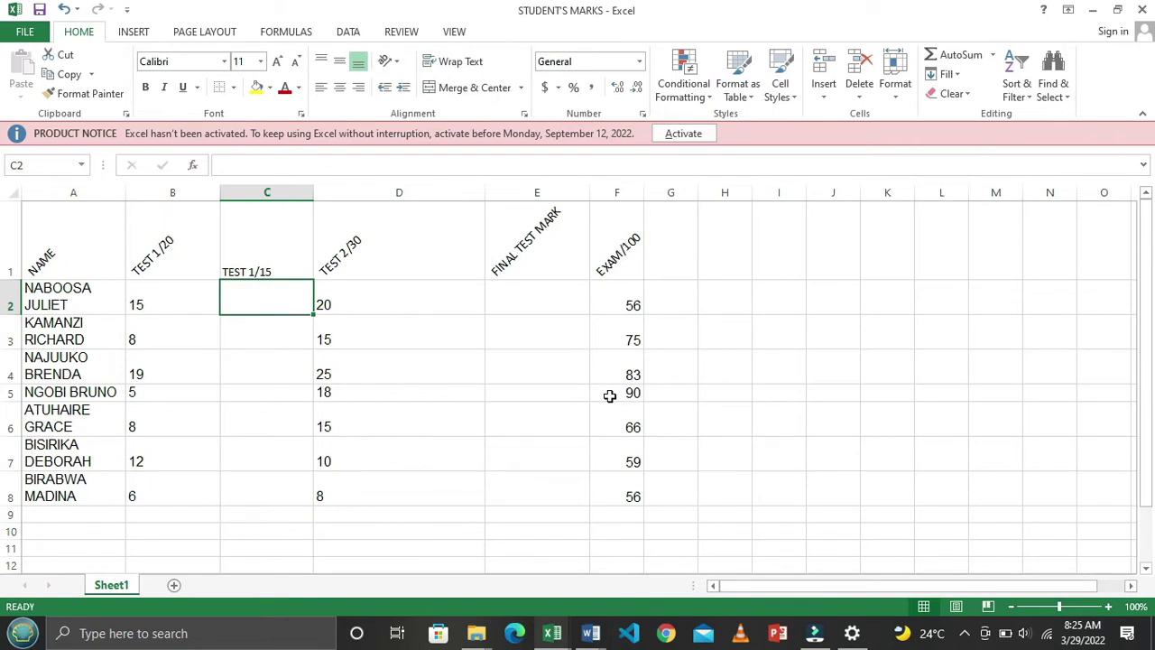
pyautogui.write('=')
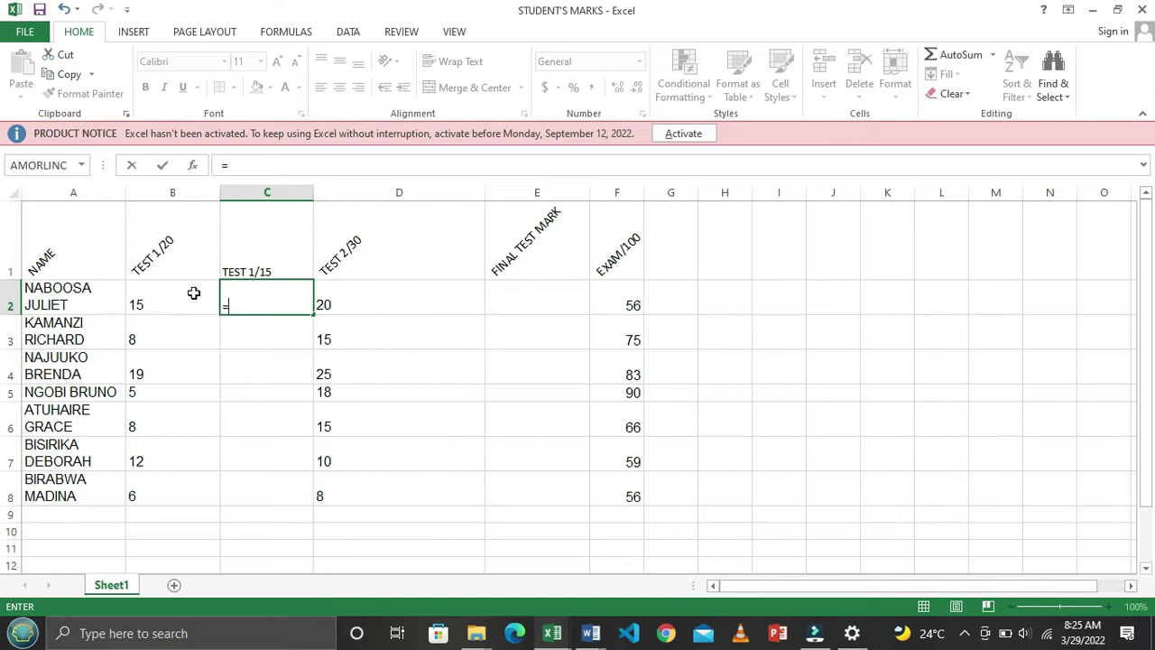
# Complete =B2/20*15 in C2, giving 11.25 for the first student
pyautogui.hotkey('alt', 'Tab')
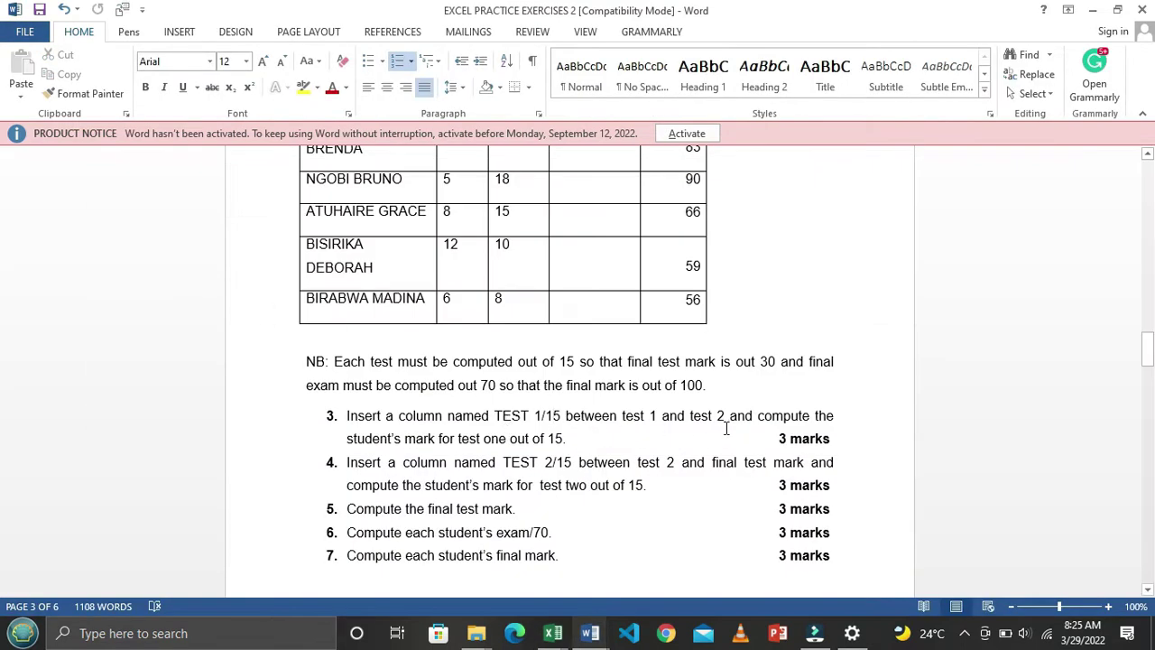
pyautogui.hotkey('alt', 'Tab')
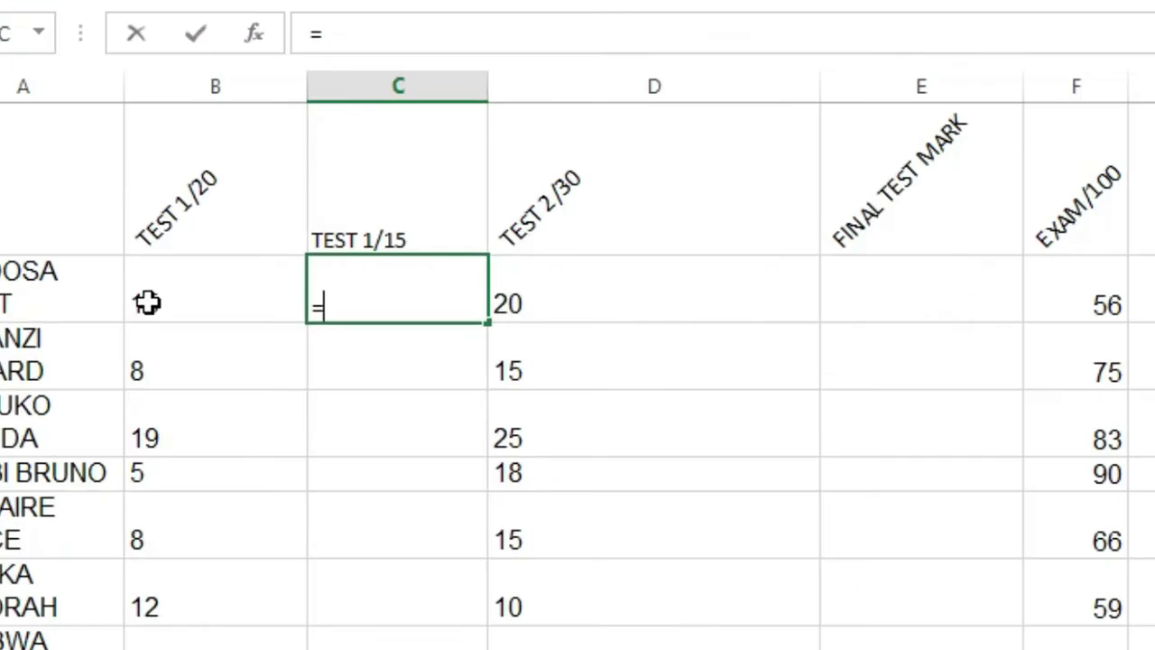
pyautogui.click(192, 296)
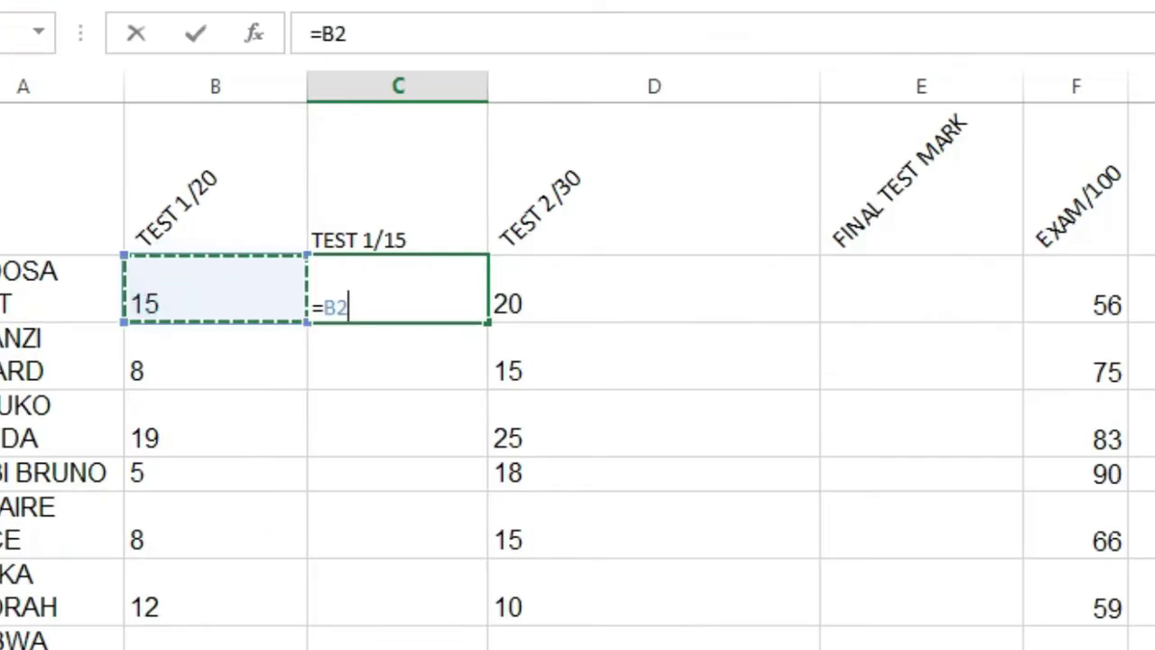
pyautogui.write('/')
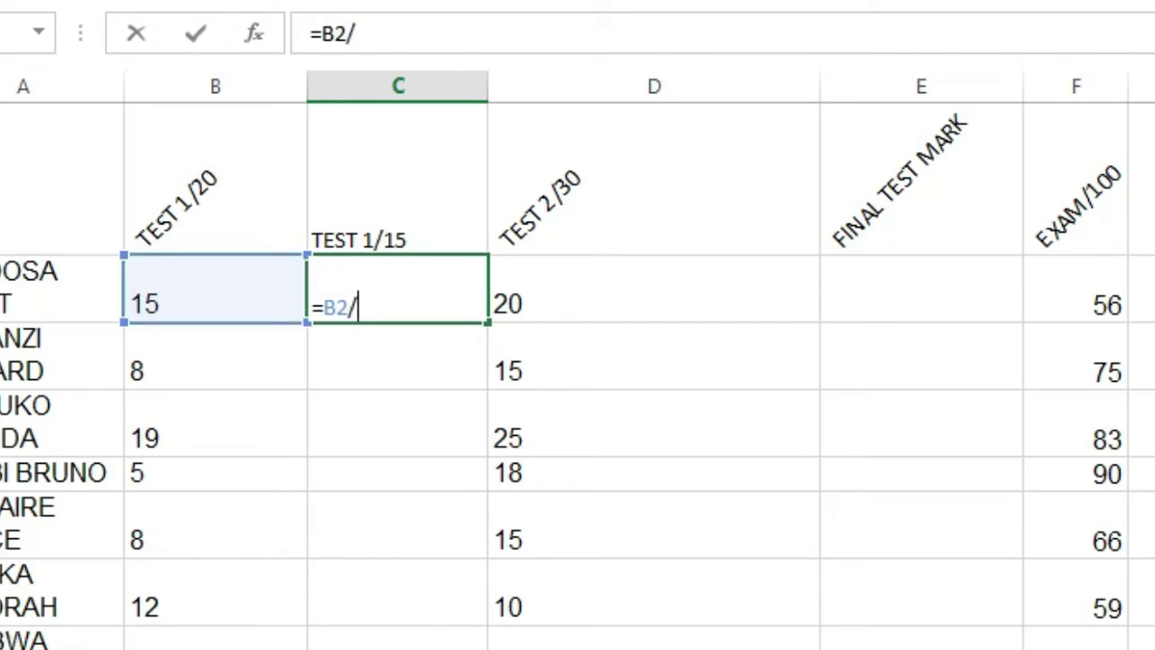
pyautogui.write('20')
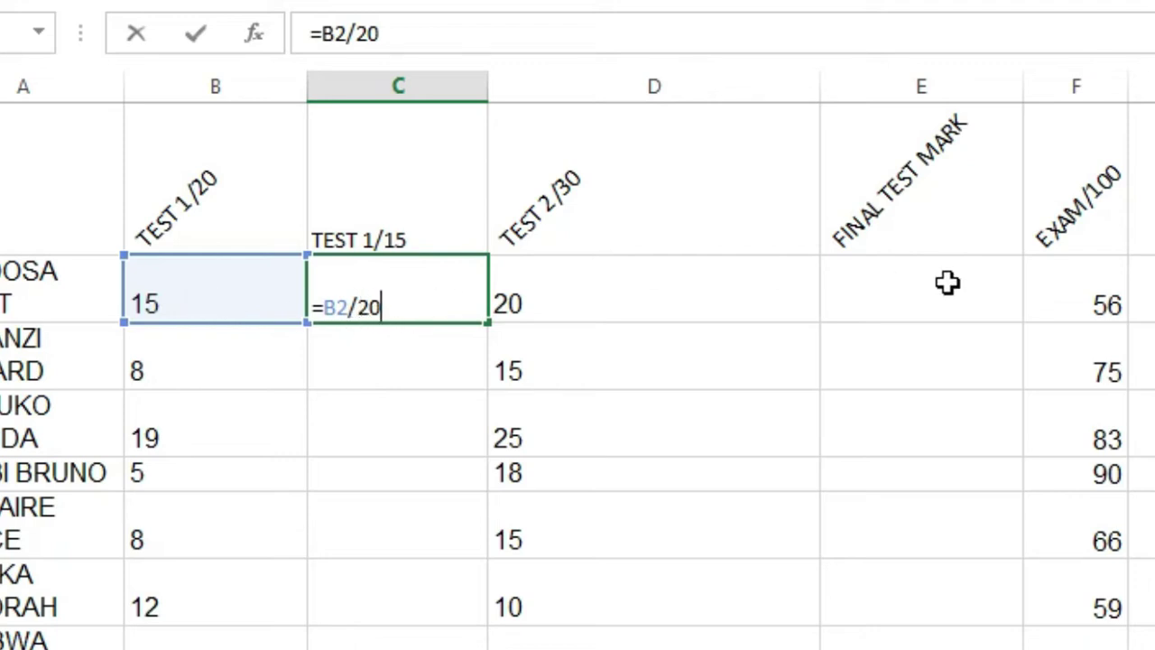
pyautogui.write('*')
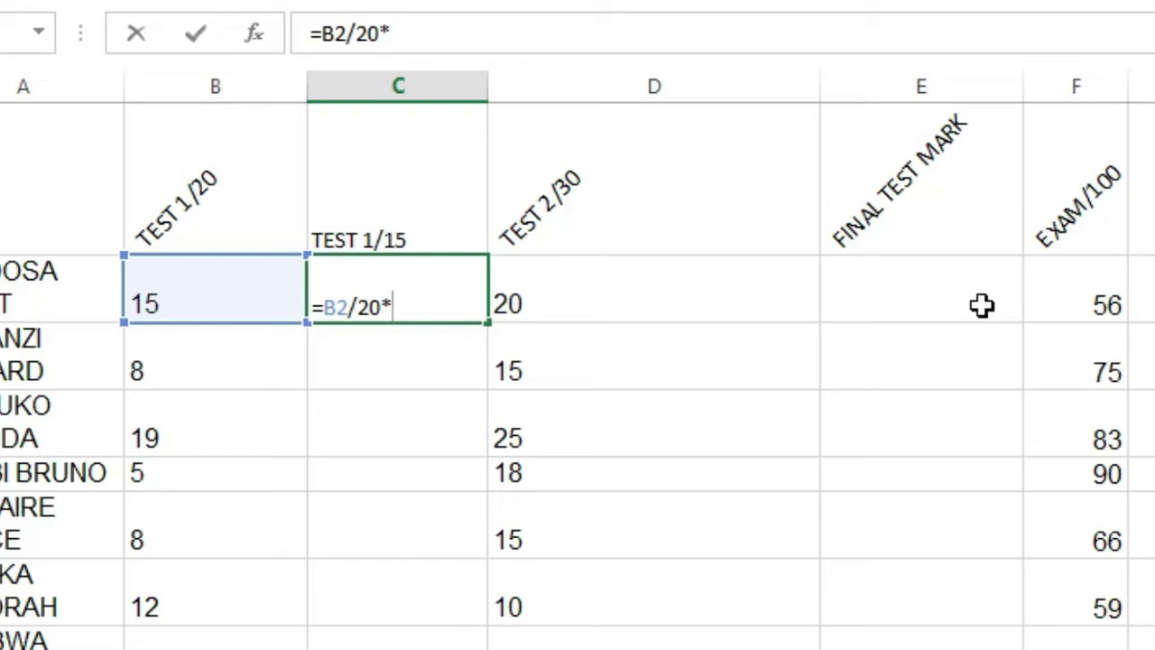
pyautogui.write('15')
pyautogui.press('Return')
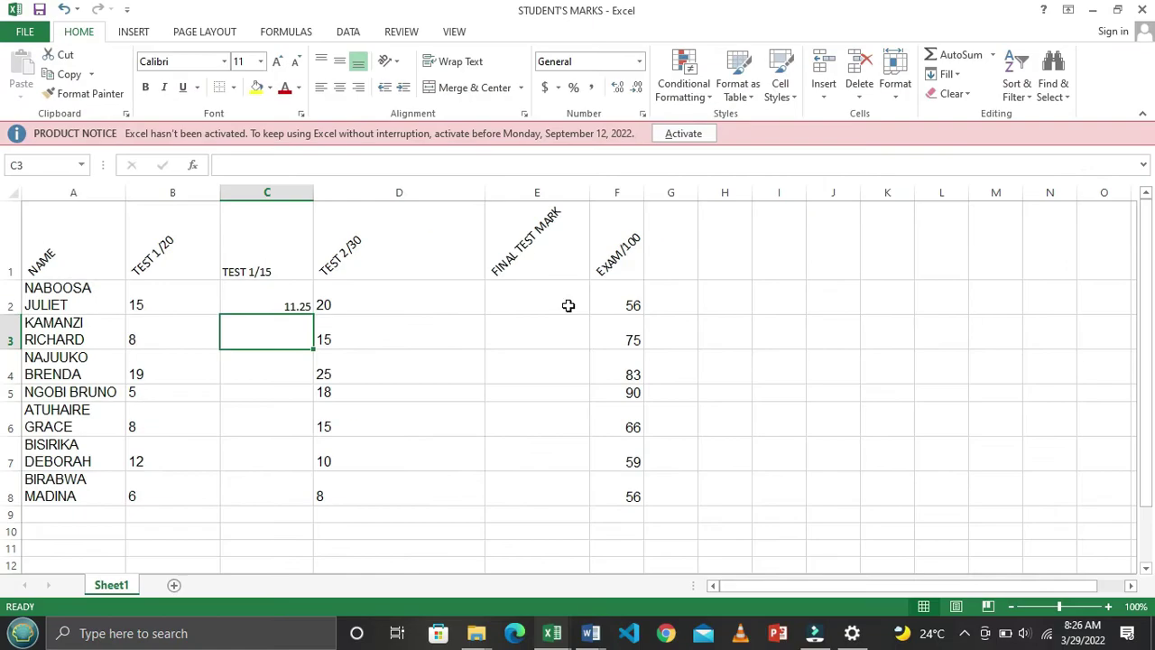
pyautogui.click(268, 299)
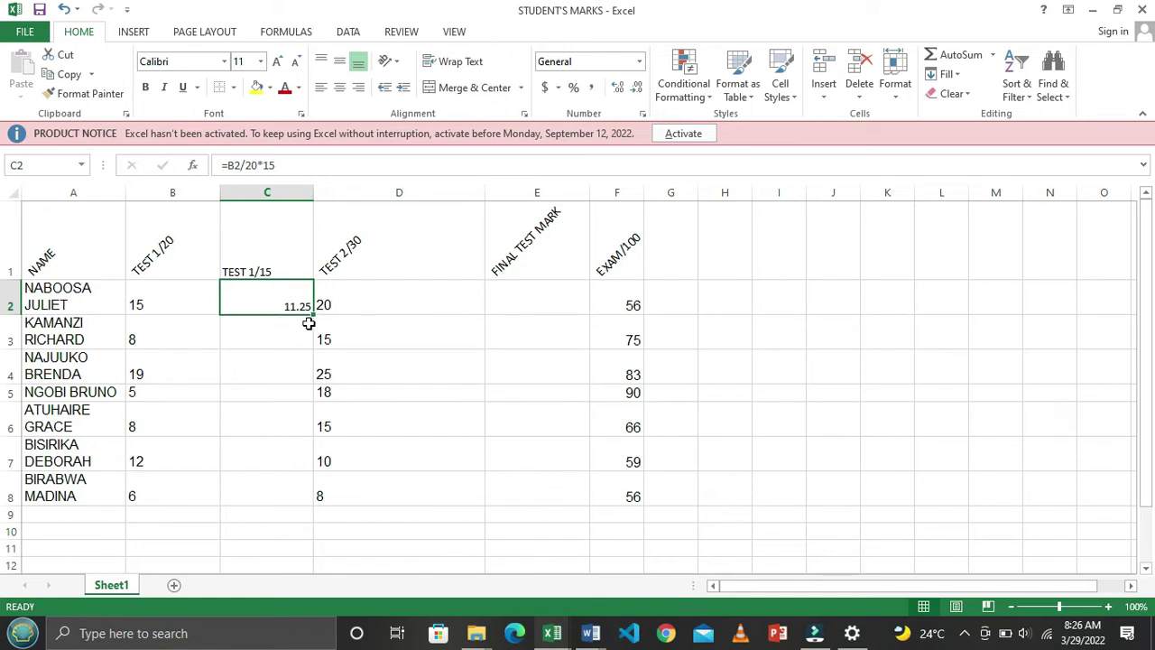
# Fill the C2 formula down to C8 so TEST 1/15 covers all seven students, 11.25 to 4.5
pyautogui.moveTo(314, 313); pyautogui.dragTo(313, 497)
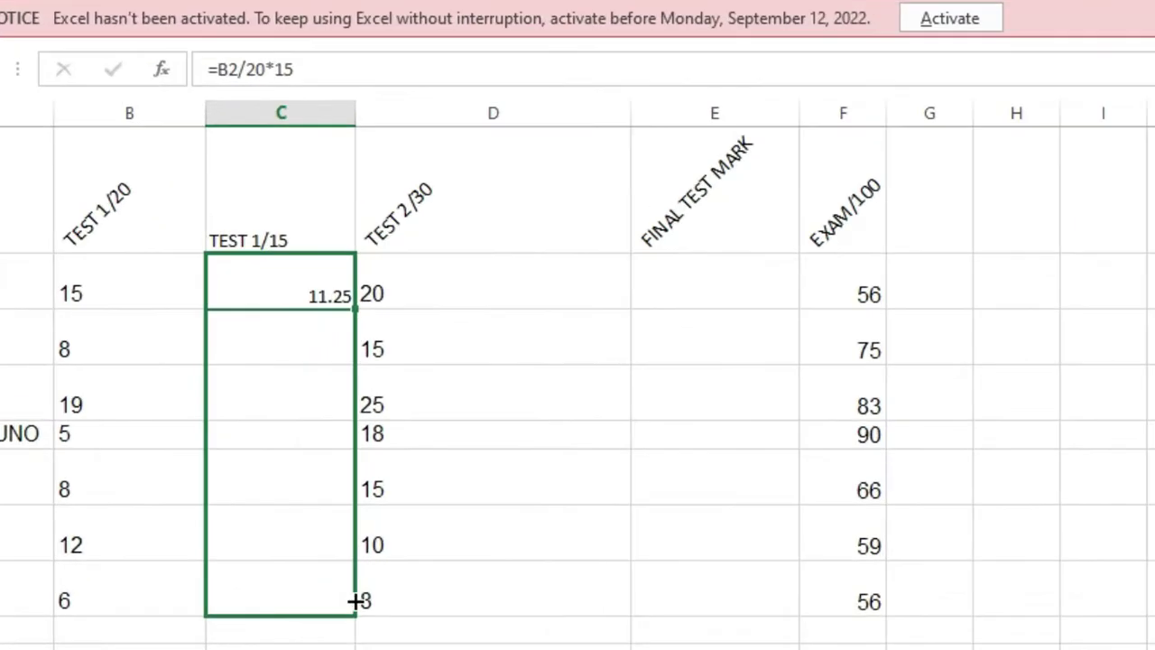
pyautogui.moveTo(355, 601); pyautogui.dragTo(355, 601)
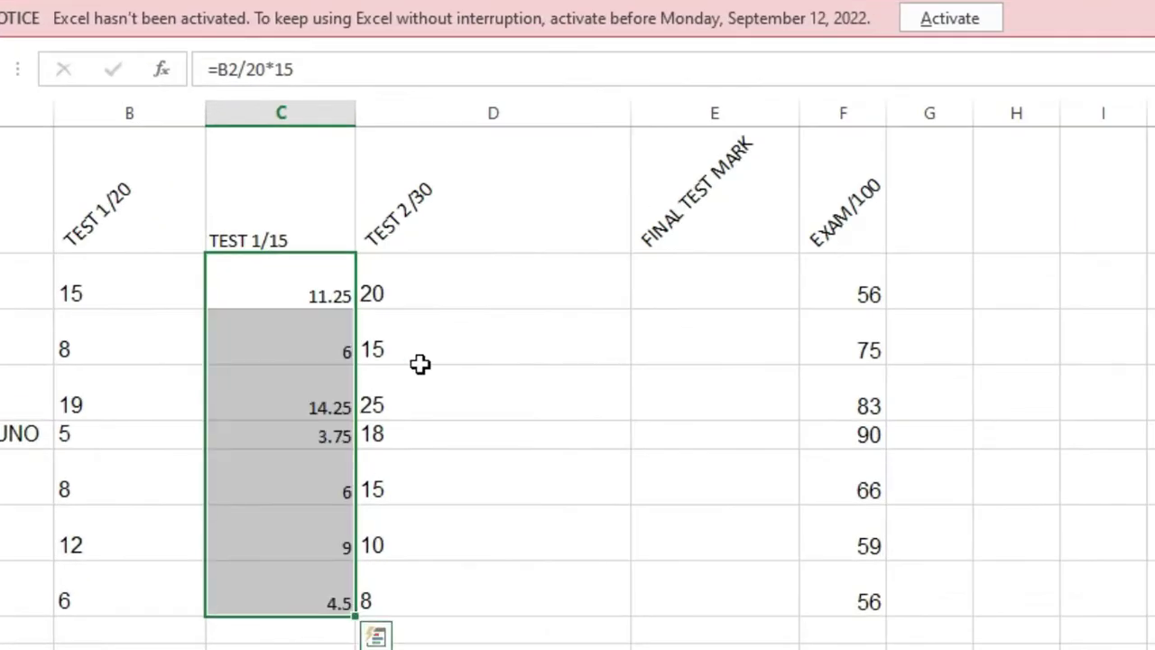
pyautogui.click(287, 341)
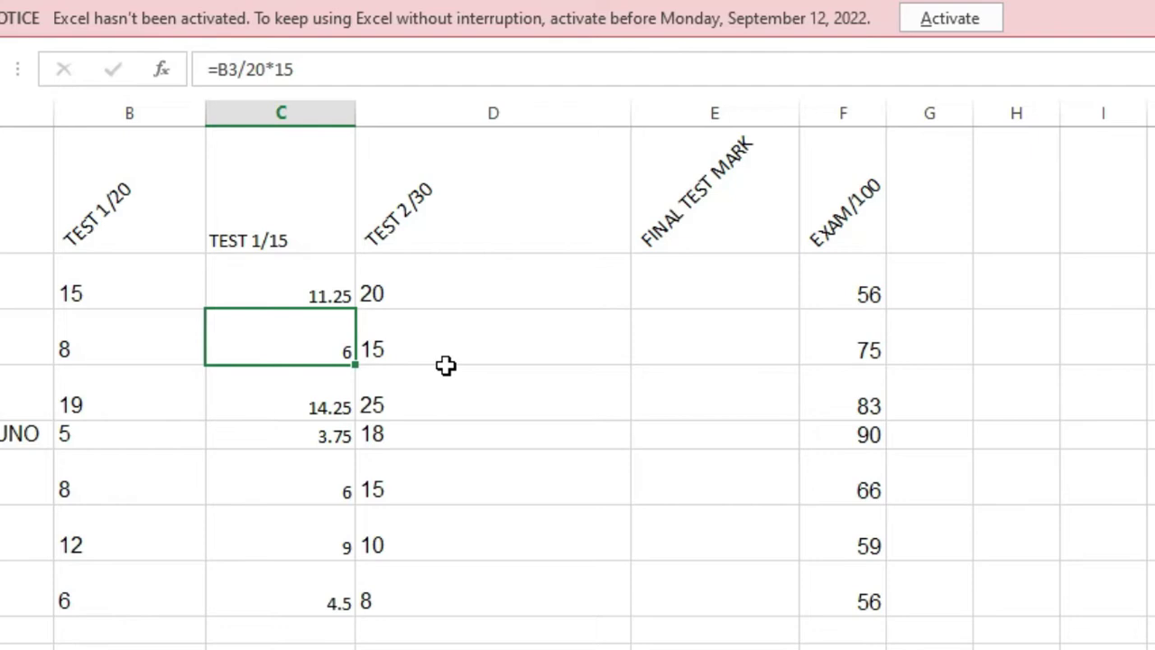
pyautogui.hotkey('ctrl', 'z')
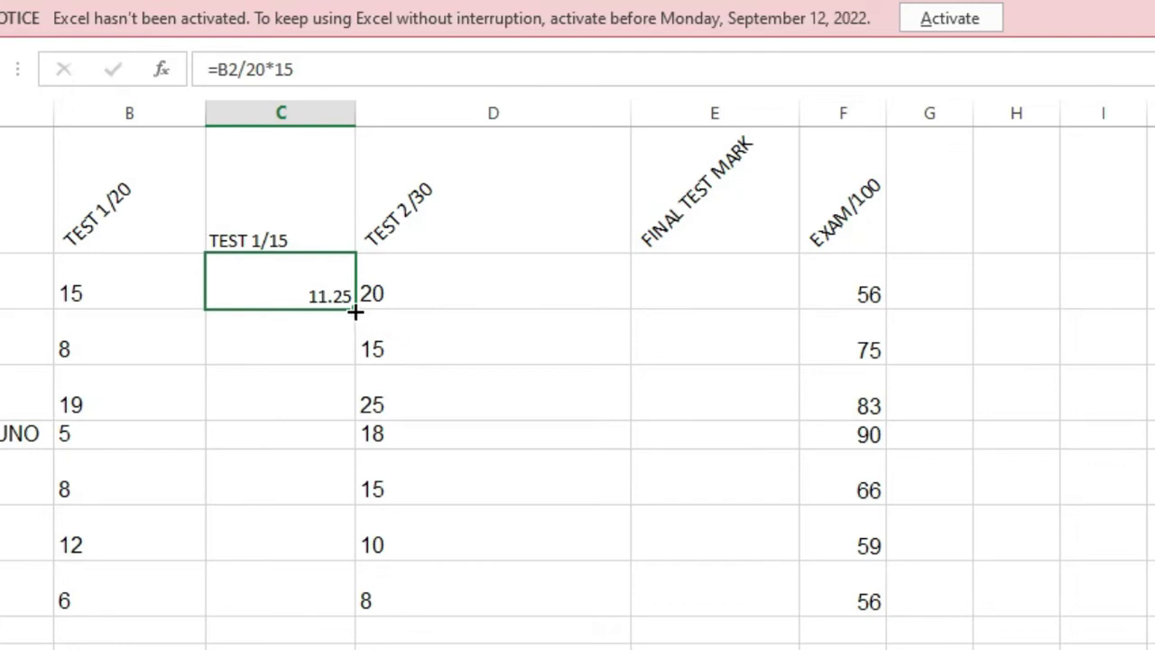
pyautogui.doubleClick(356, 311)
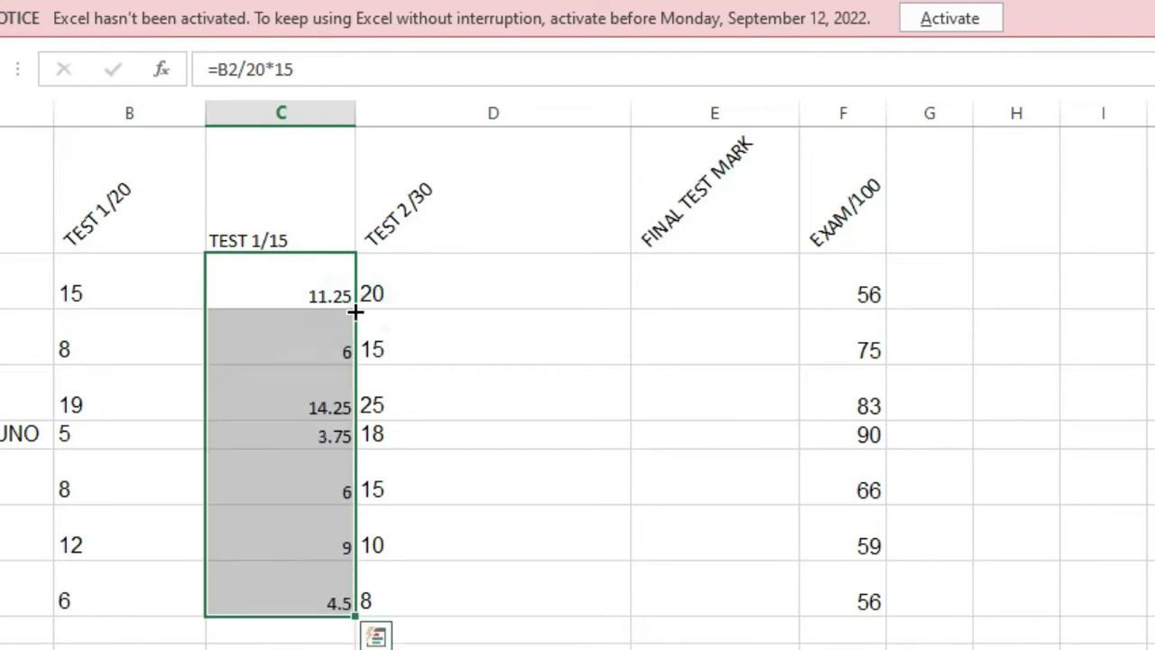
pyautogui.click(323, 278)
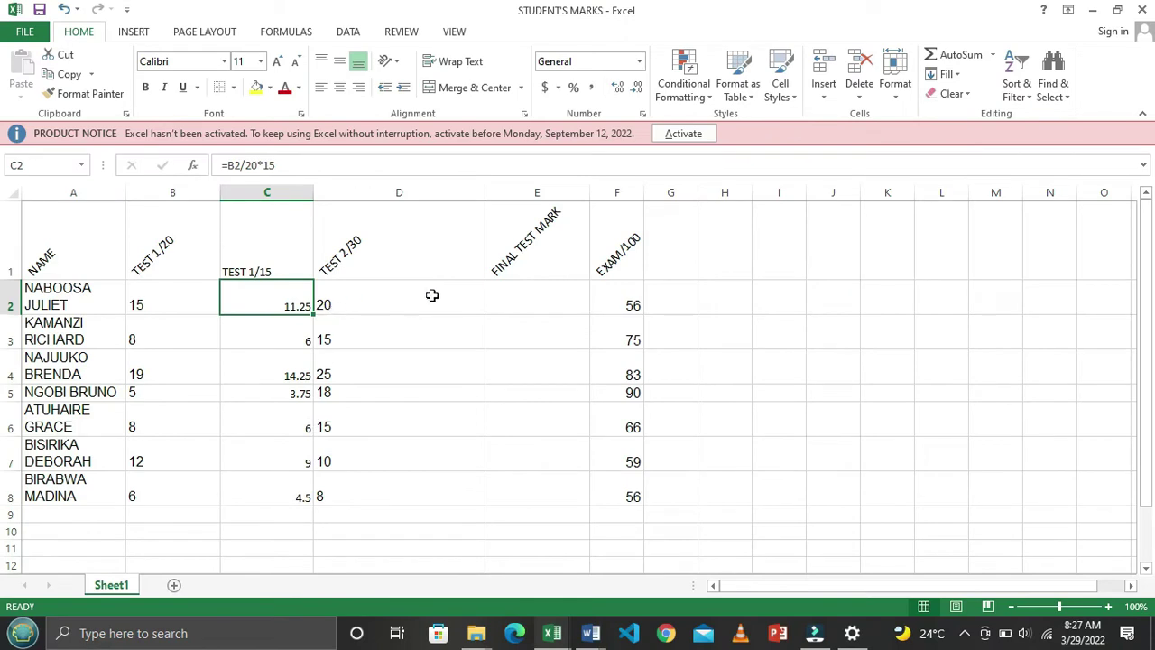
pyautogui.hotkey('alt', 'Tab')
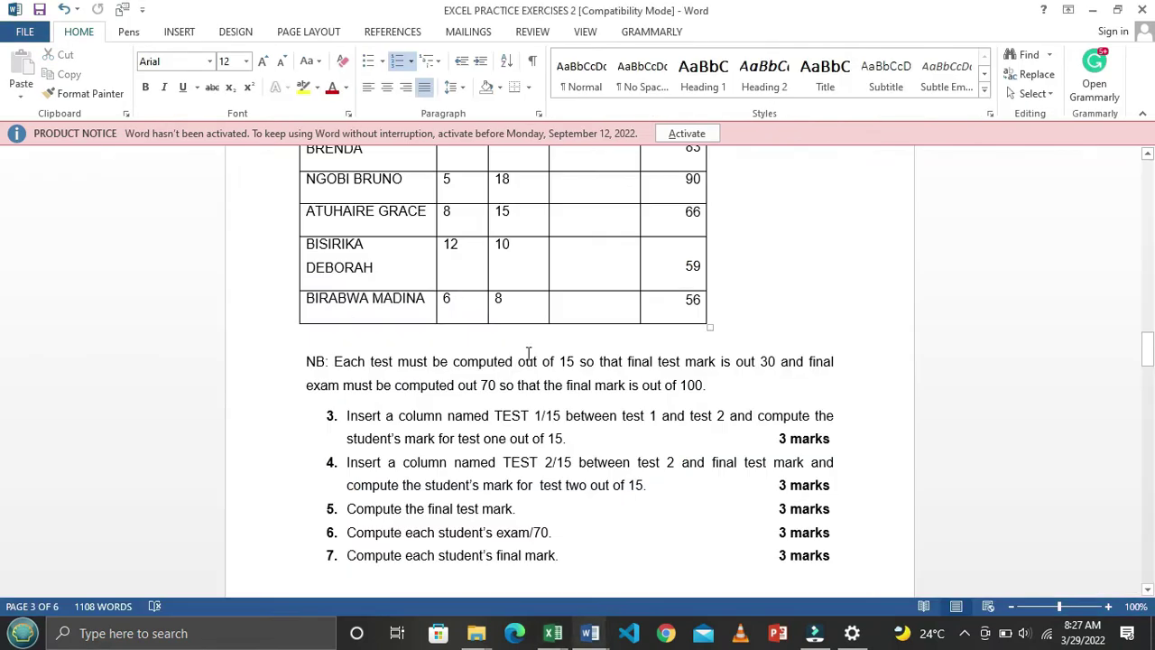
# Scroll the Word exercise to read questions 3–7, then return to Excel
pyautogui.scroll(-1, 531, 400)
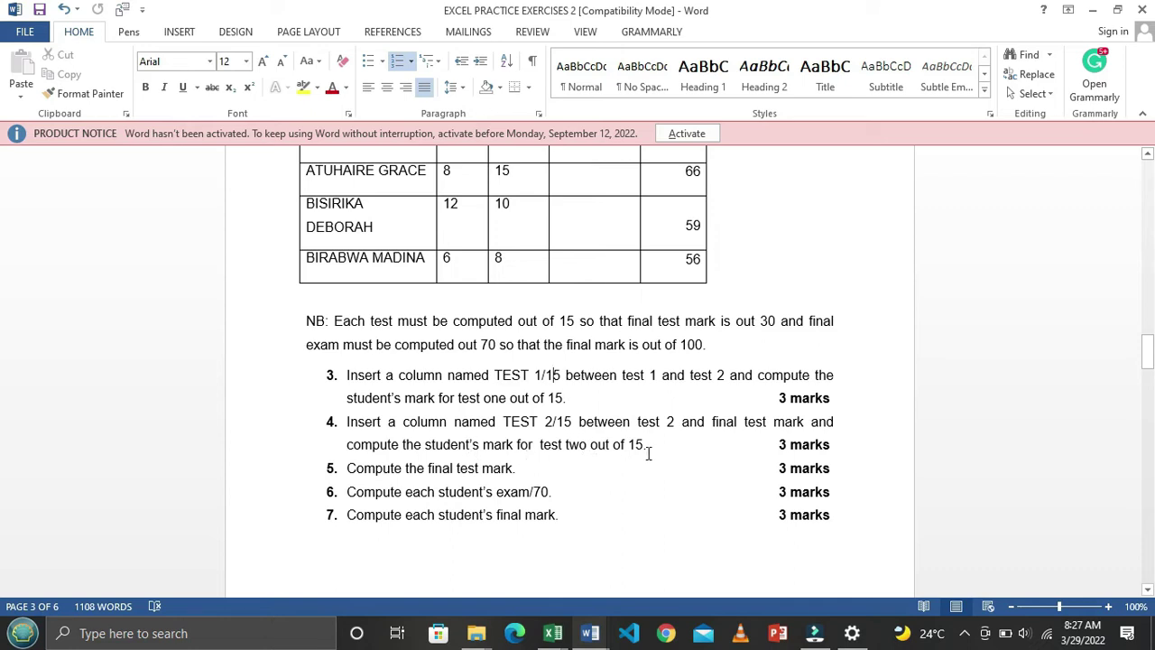
pyautogui.hotkey('alt', 'Tab')
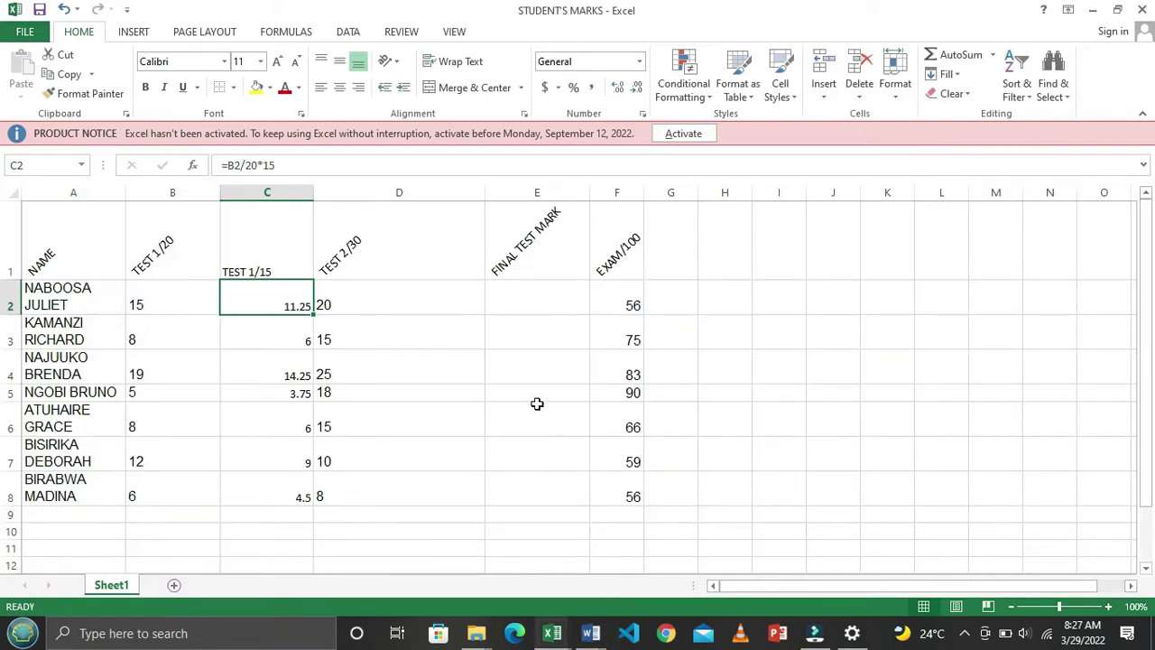
pyautogui.click(425, 371)
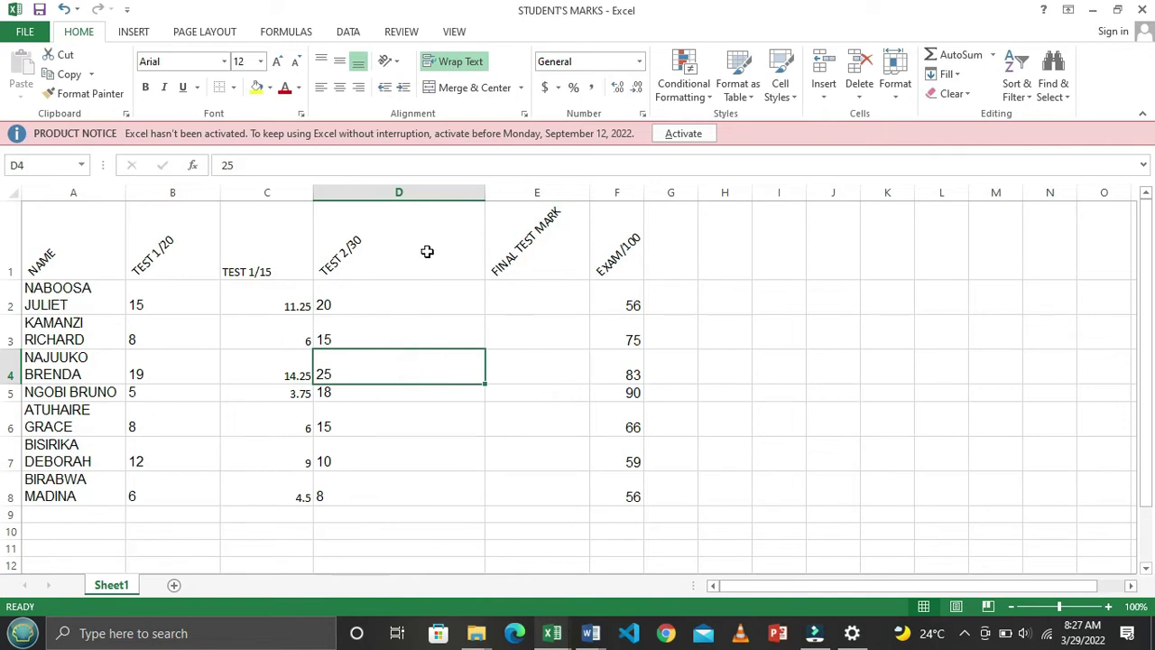
pyautogui.moveTo(525, 242); pyautogui.dragTo(514, 488)
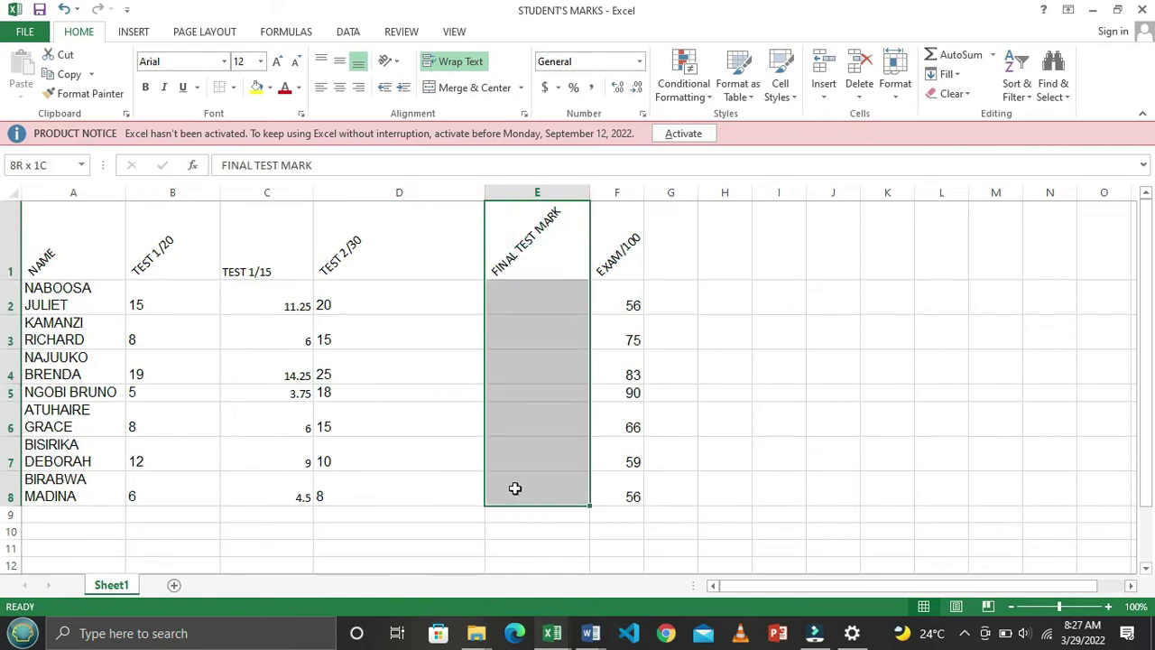
pyautogui.click(384, 253)
pyautogui.click(521, 242)
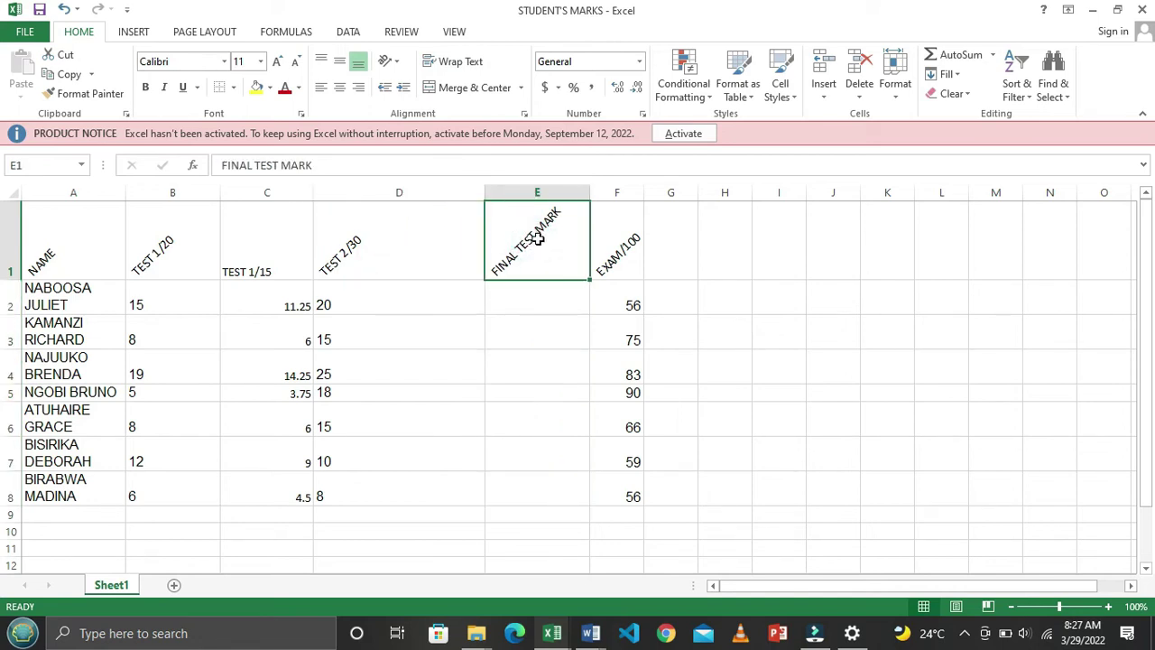
pyautogui.moveTo(538, 237); pyautogui.dragTo(615, 488)
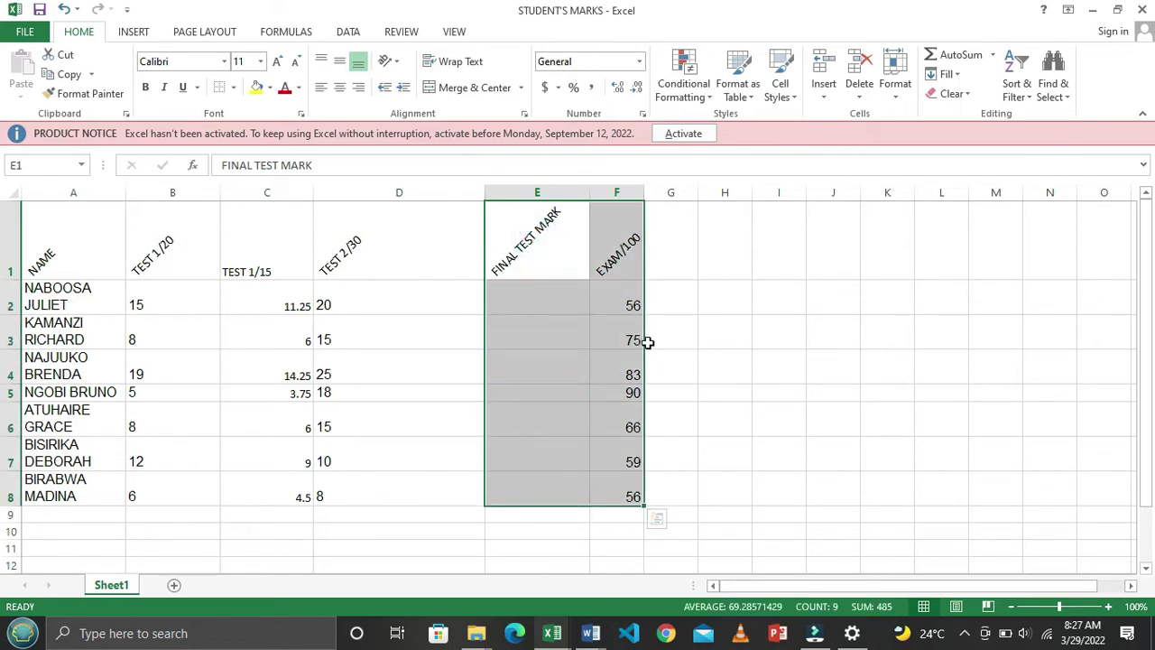
pyautogui.moveTo(648, 343); pyautogui.dragTo(675, 346)
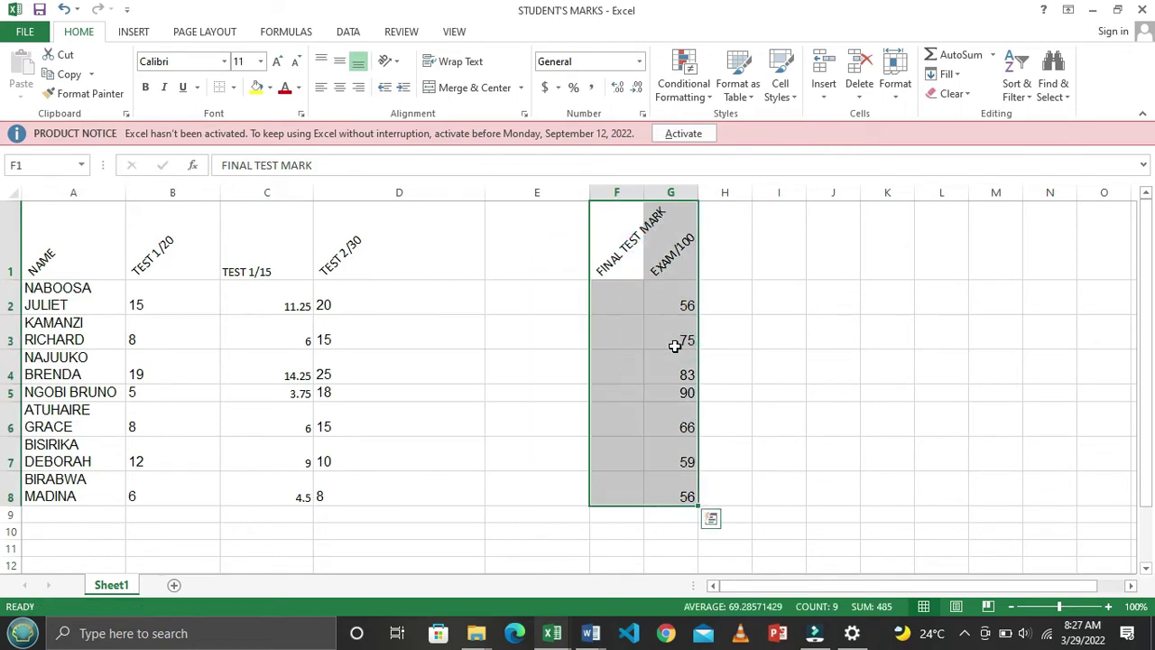
pyautogui.hotkey('ctrl', 'z')
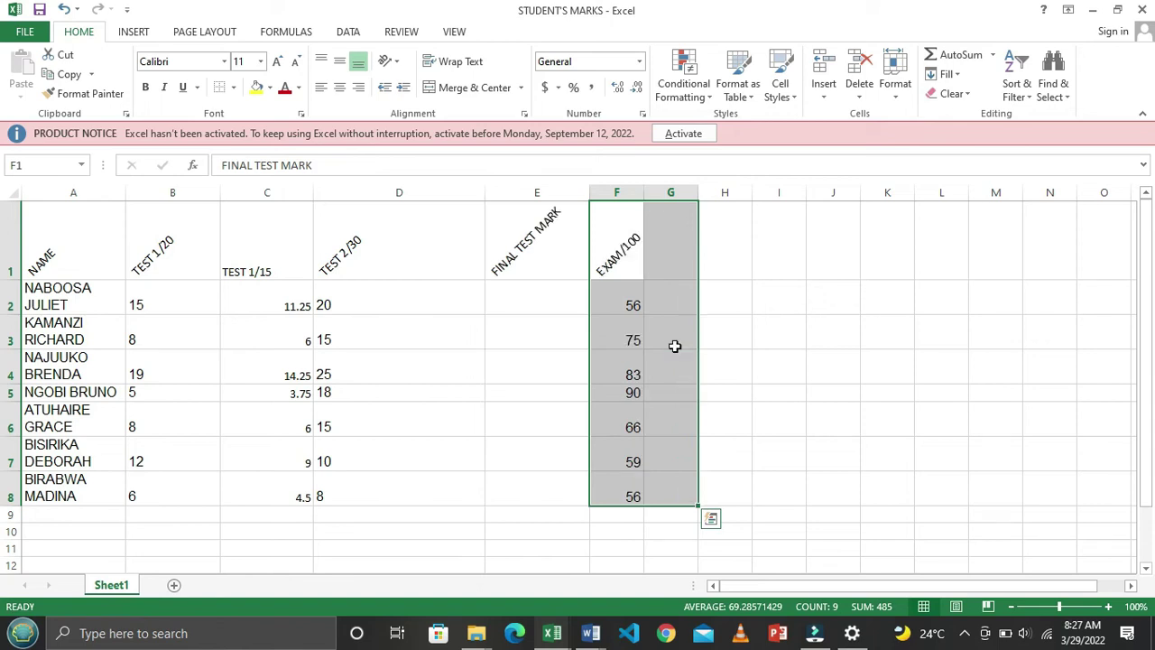
pyautogui.click(559, 322)
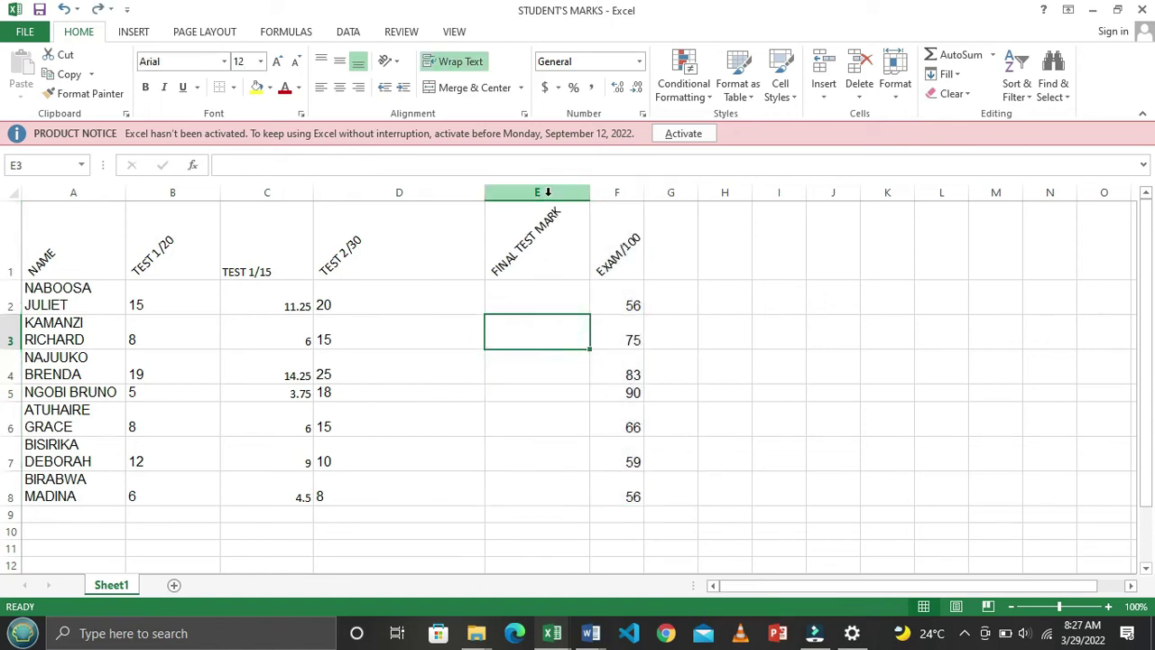
# Insert a blank column E before FINAL TEST MARK and head it TEST 2/15
pyautogui.click(547, 193)
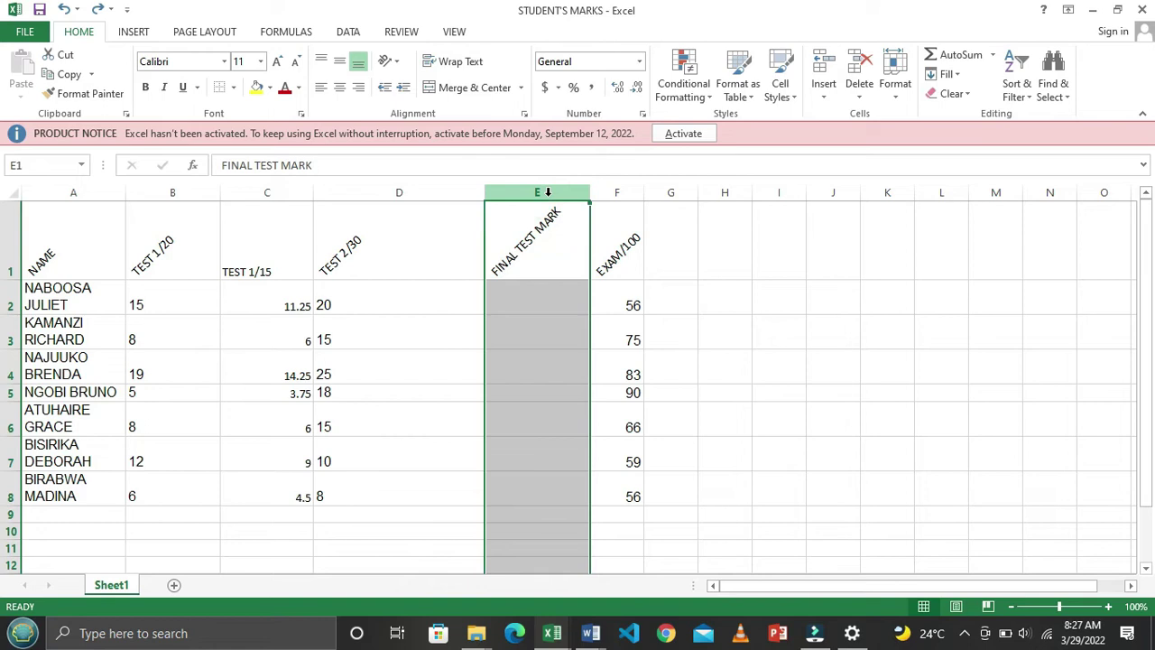
pyautogui.rightClick(548, 195)
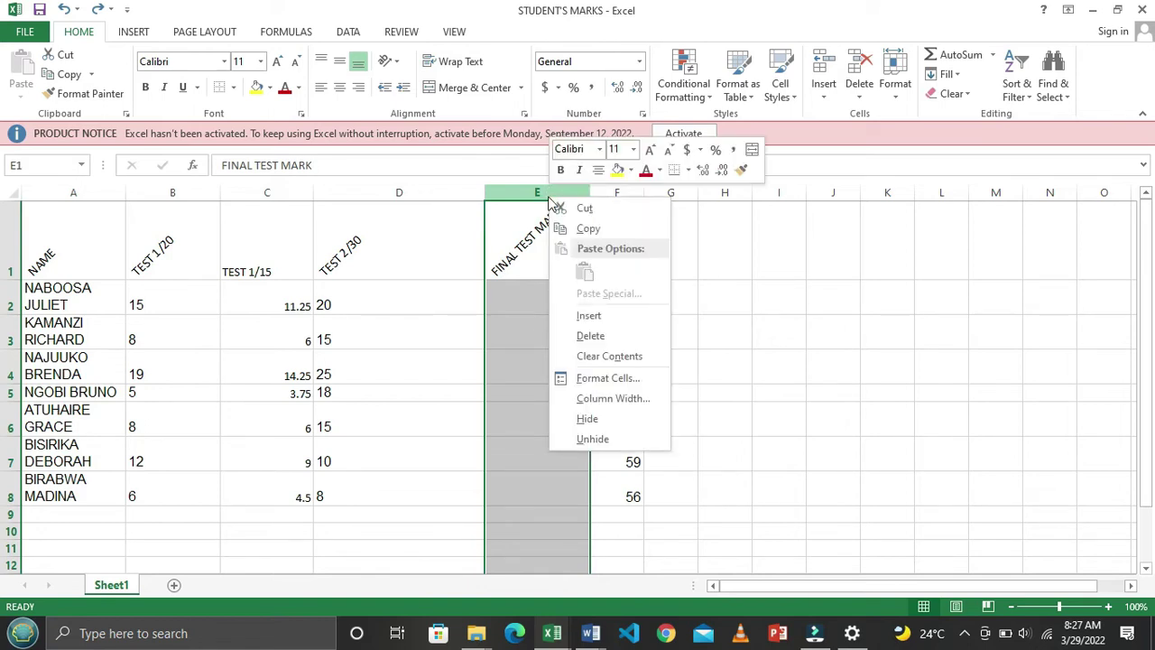
pyautogui.click(591, 316)
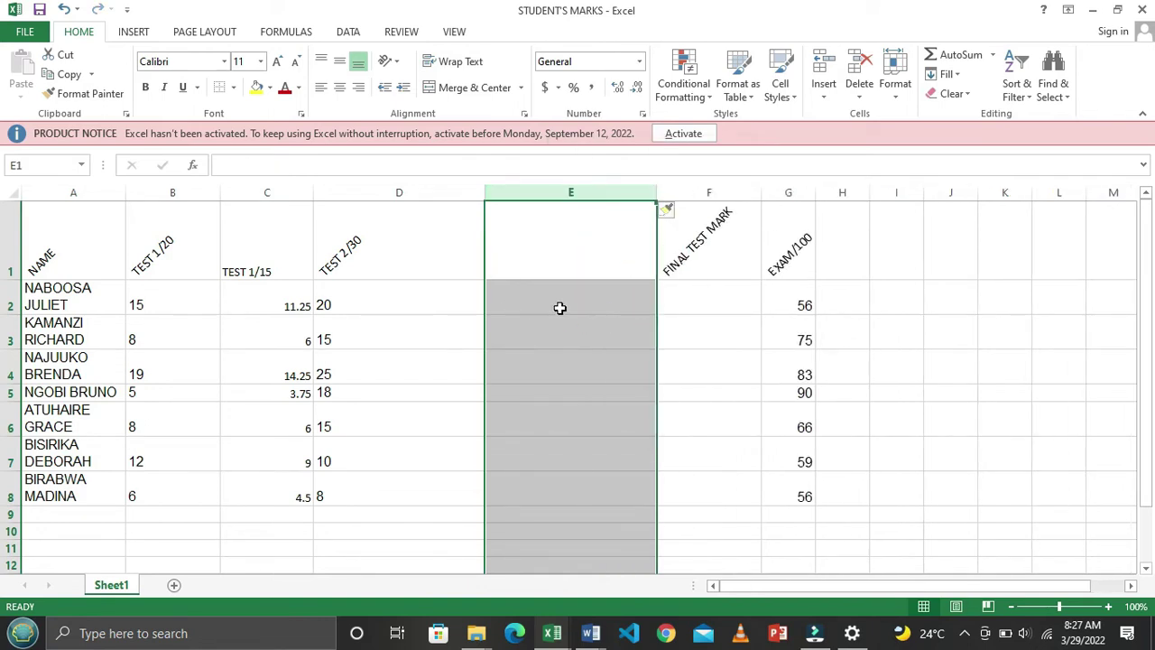
pyautogui.click(559, 308)
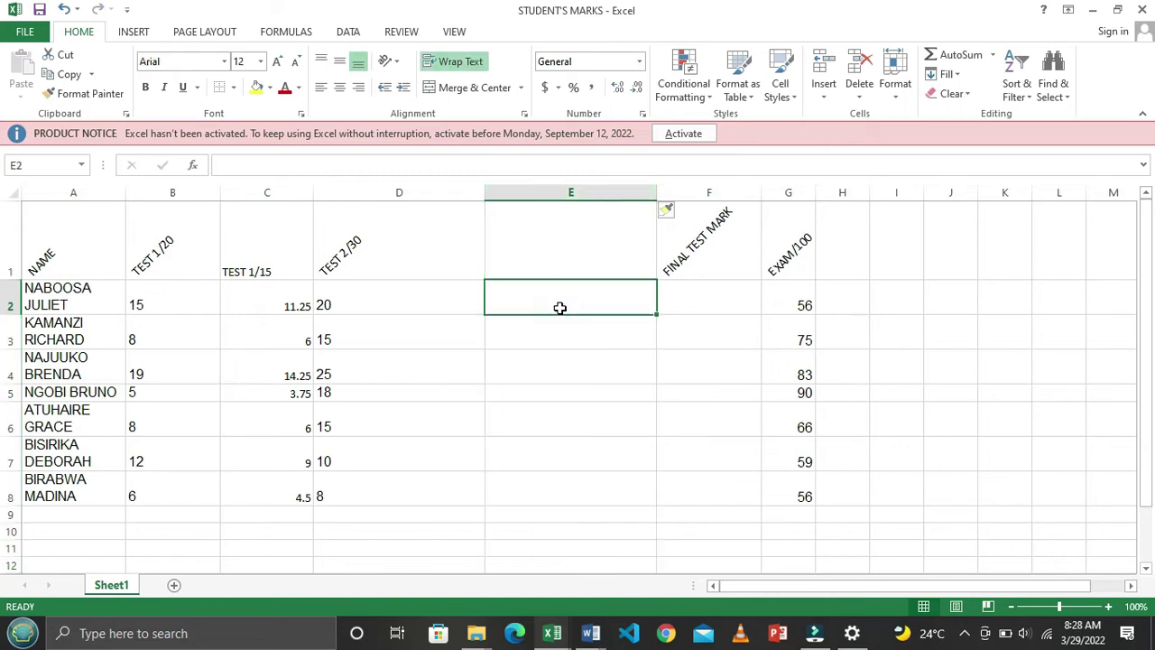
pyautogui.click(568, 254)
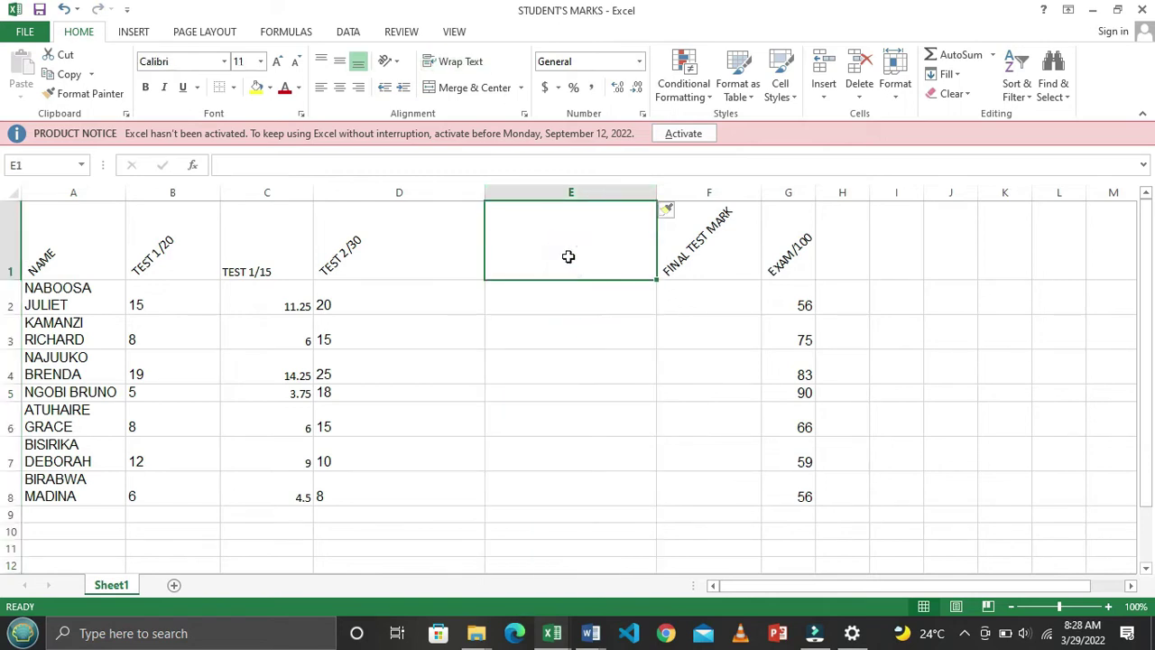
pyautogui.write('TEST')
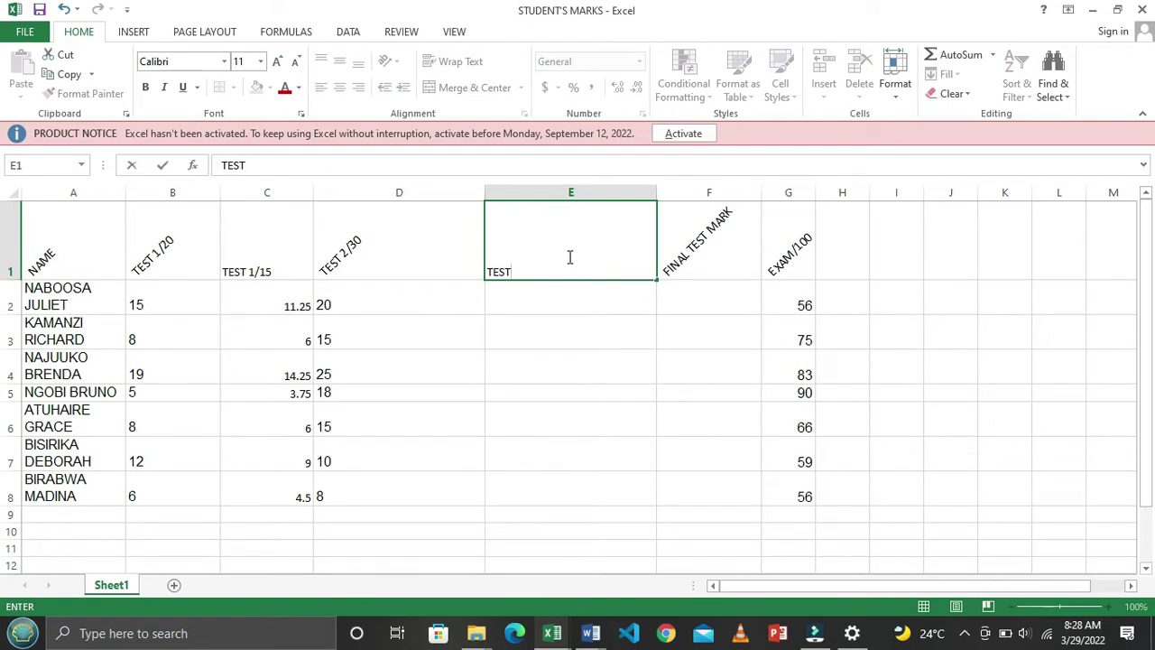
pyautogui.write(' 2/15')
pyautogui.press('Return')
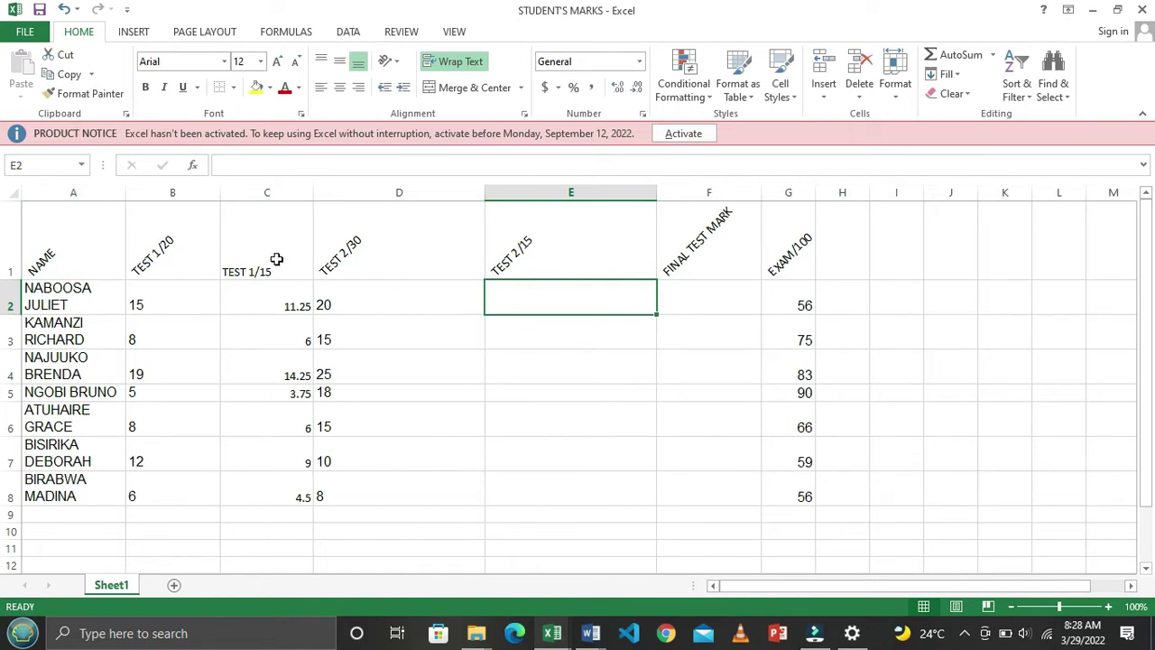
# Angle the TEST 1/15 heading counterclockwise and start a formula in E2
pyautogui.click(276, 261)
pyautogui.click(389, 60)
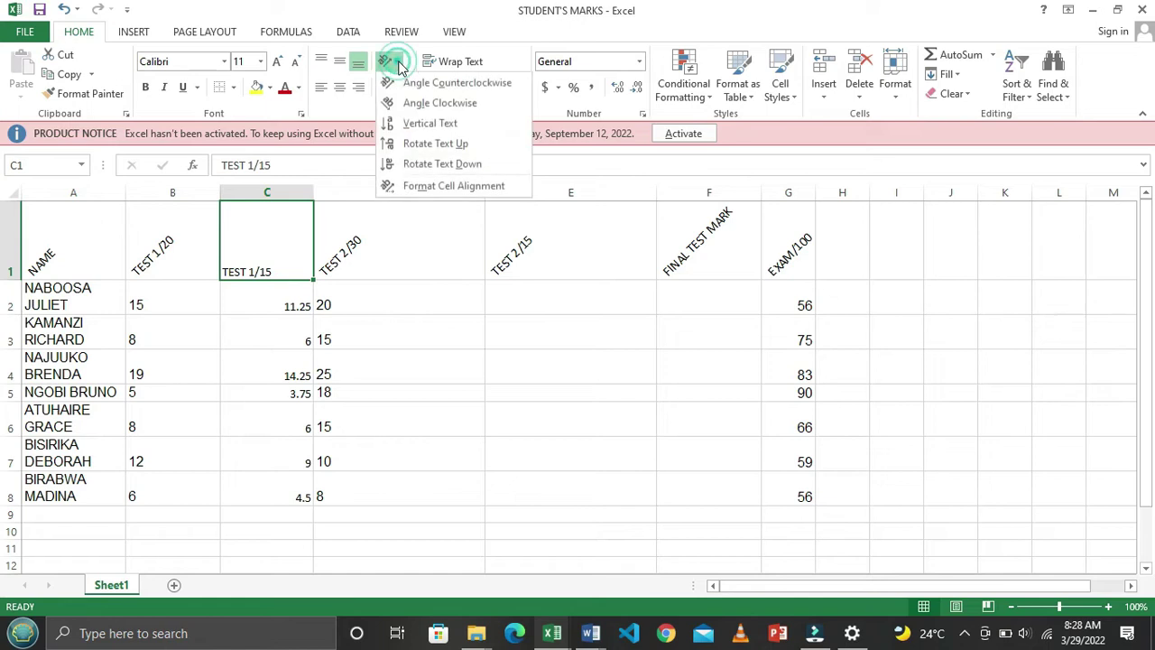
pyautogui.click(442, 80)
pyautogui.click(584, 297)
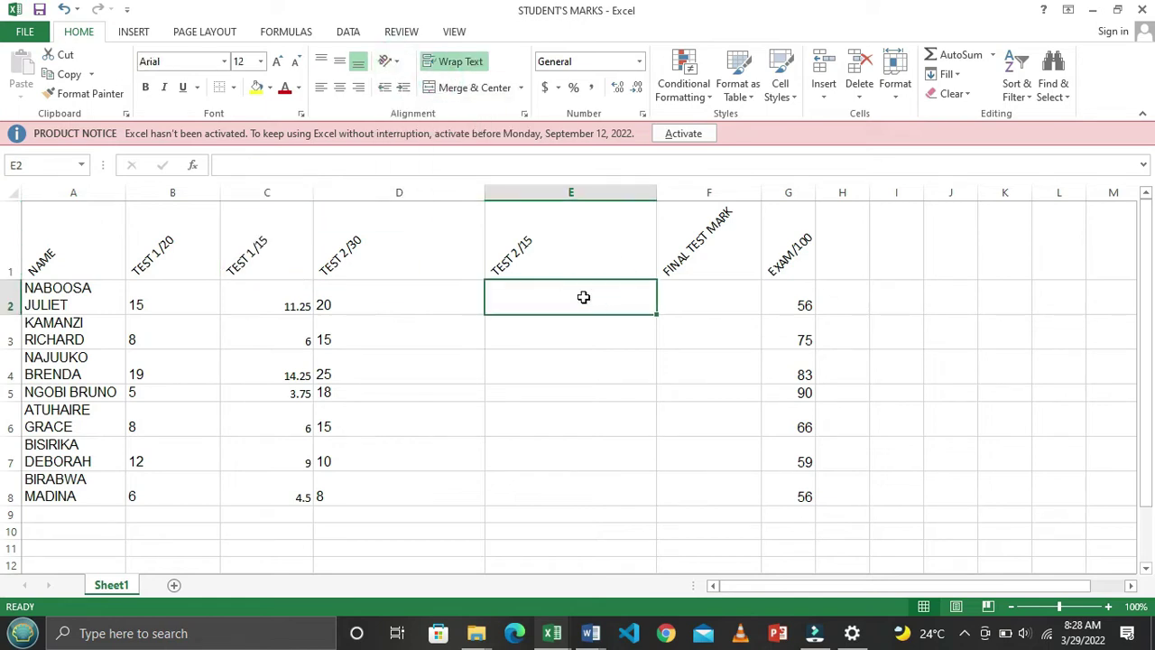
pyautogui.write('=')
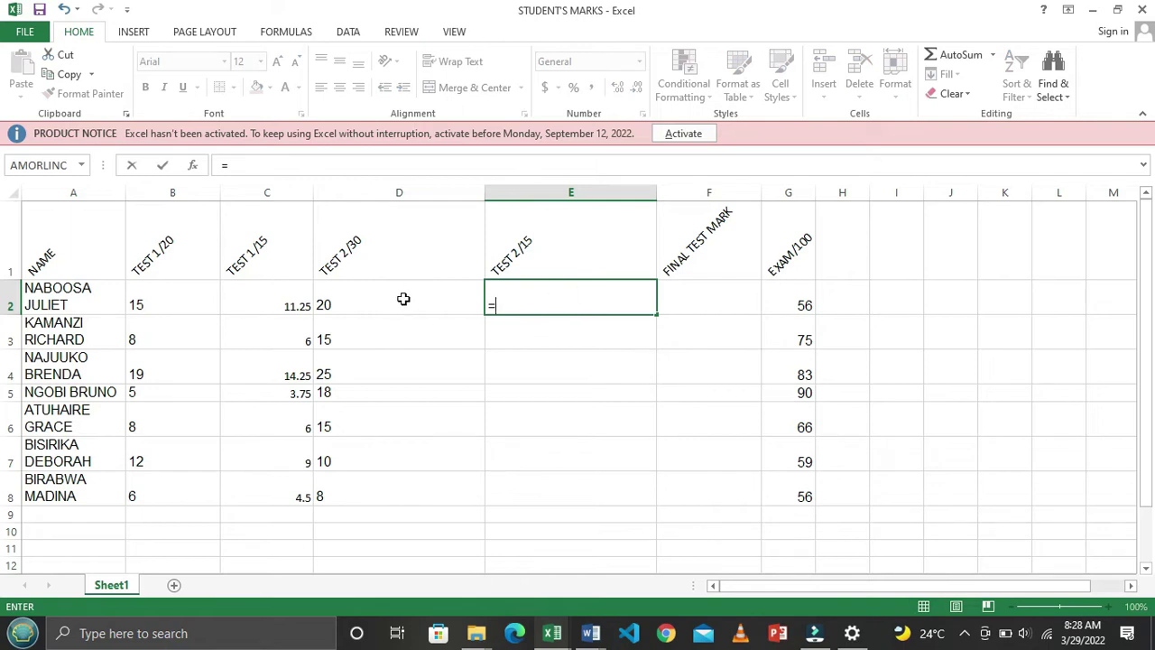
# Complete =D2/30*15 in E2, giving the first student a TEST 2/15 mark of 10
pyautogui.click(349, 303)
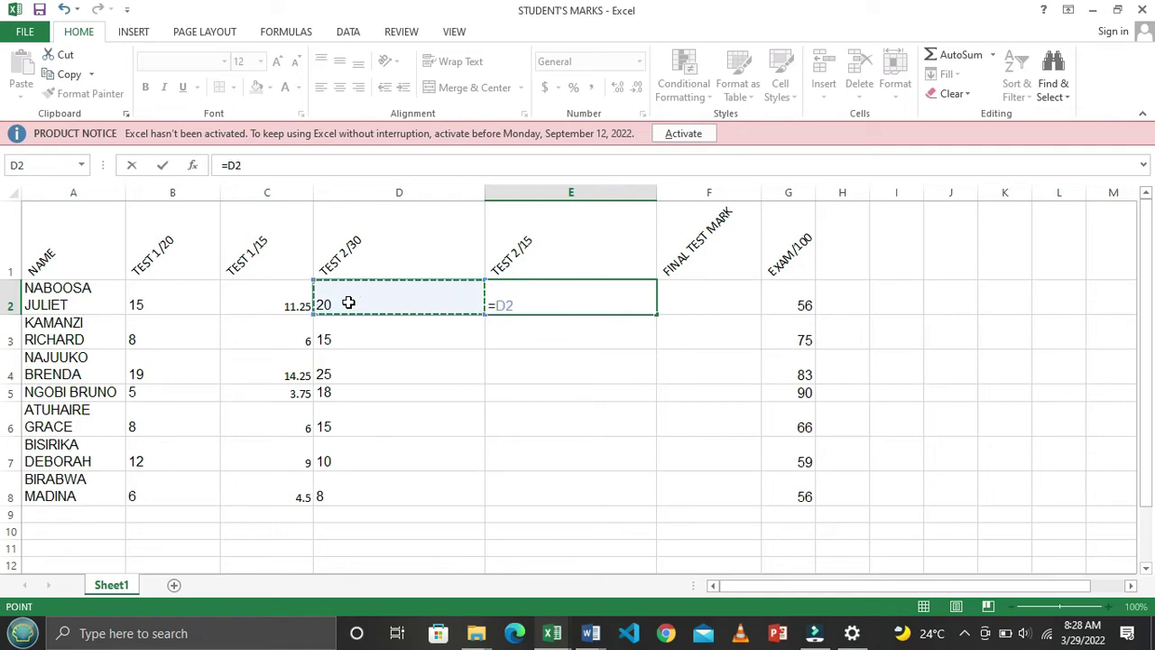
pyautogui.write('/')
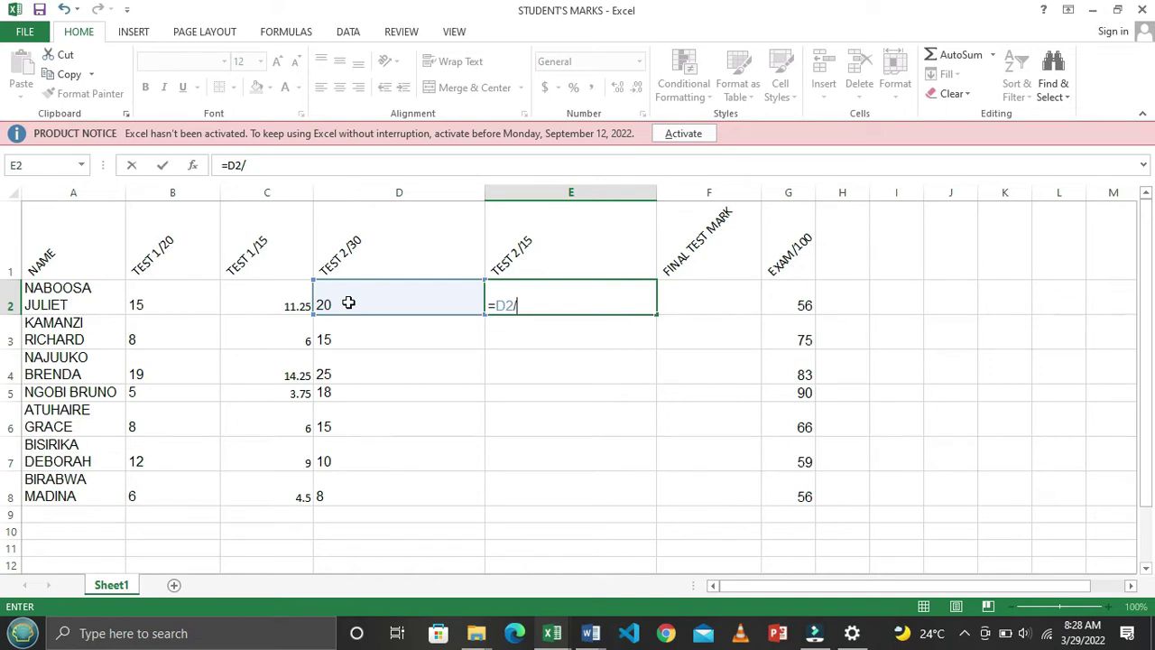
pyautogui.write('30')
pyautogui.write('15')
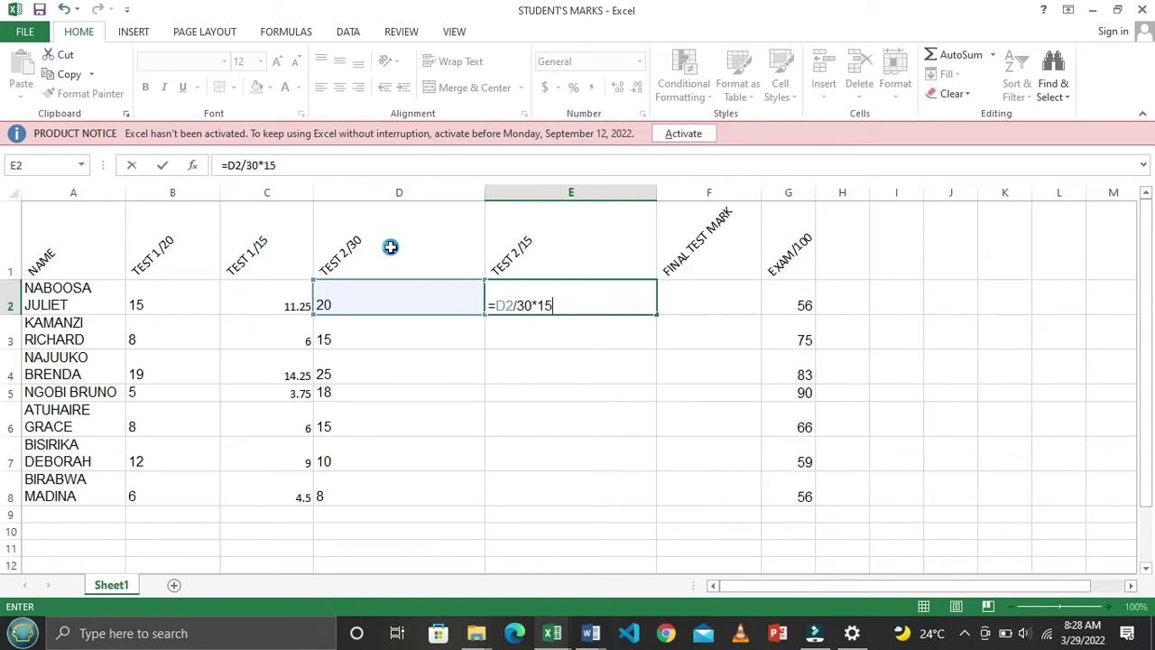
pyautogui.press('Return')
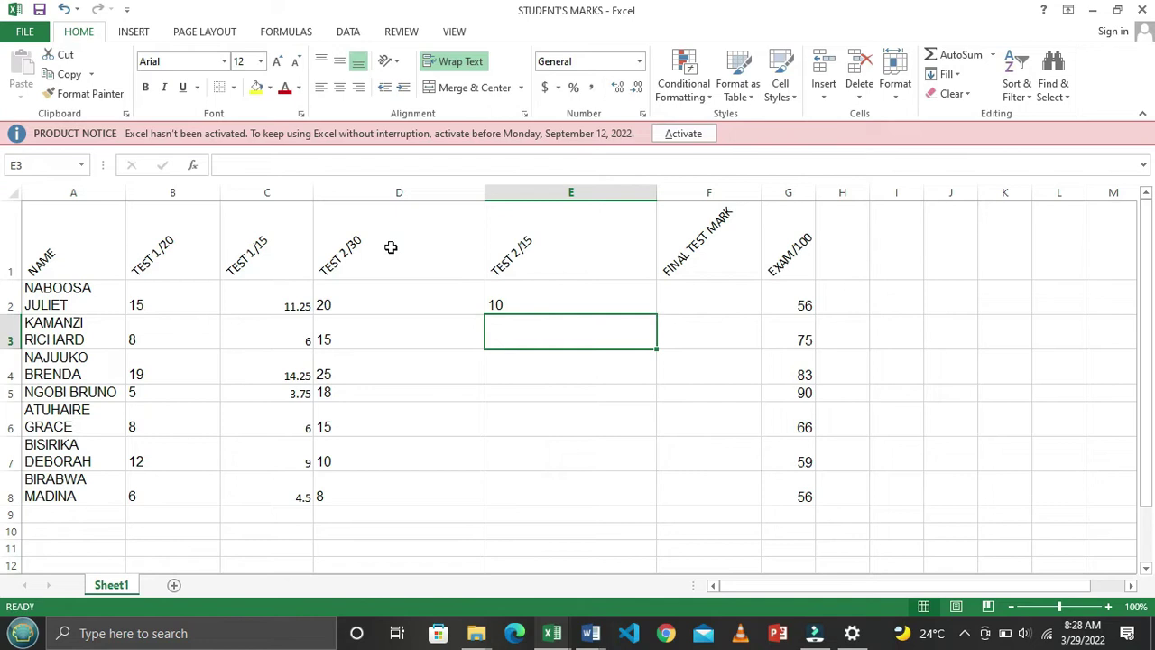
pyautogui.press('Up')
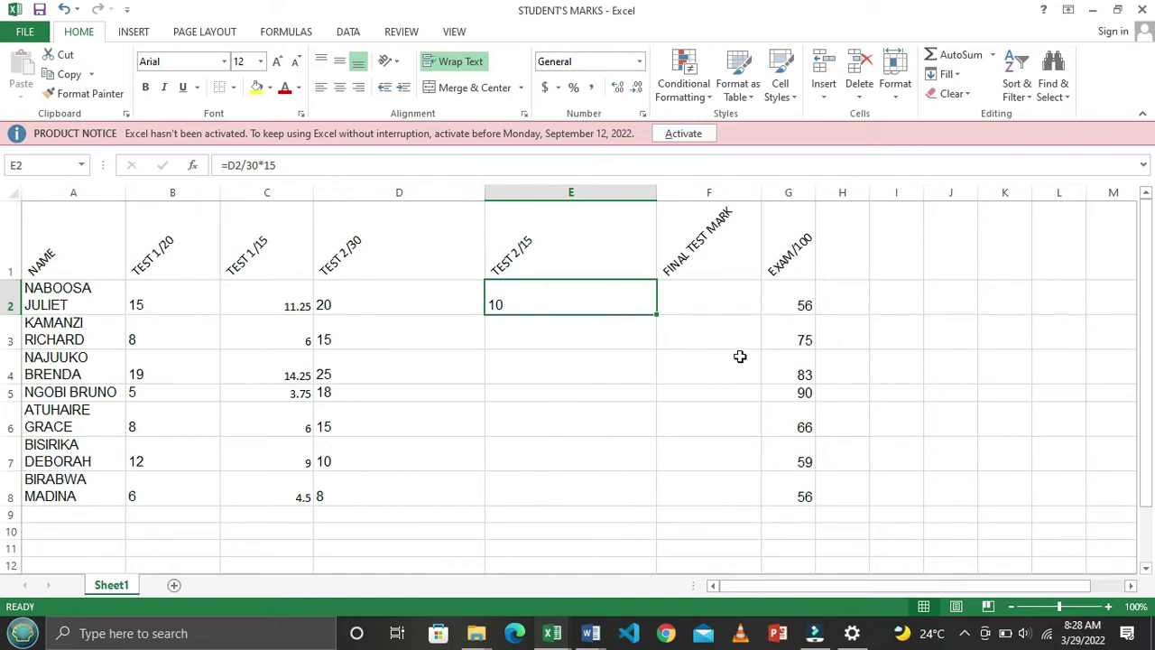
pyautogui.click(1109, 606)
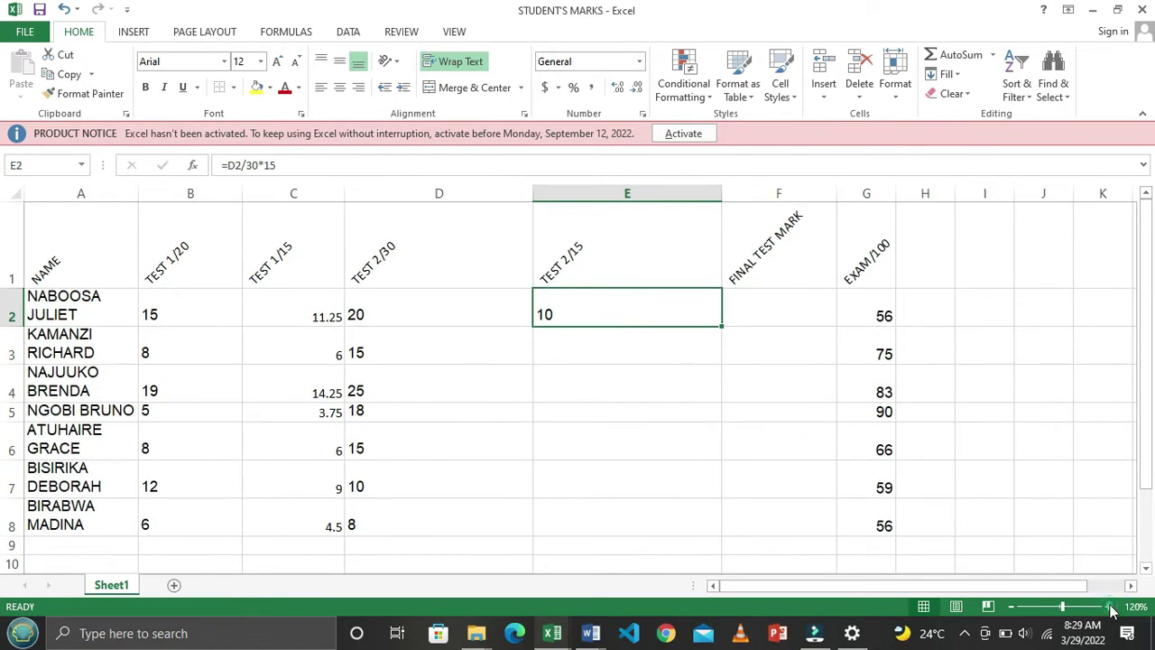
# Auto-fill E2's TEST 2/15 formula down the column, then undo the filled results
pyautogui.moveTo(912, 591); pyautogui.dragTo(932, 591)
pyautogui.scroll(-1, 897, 514)
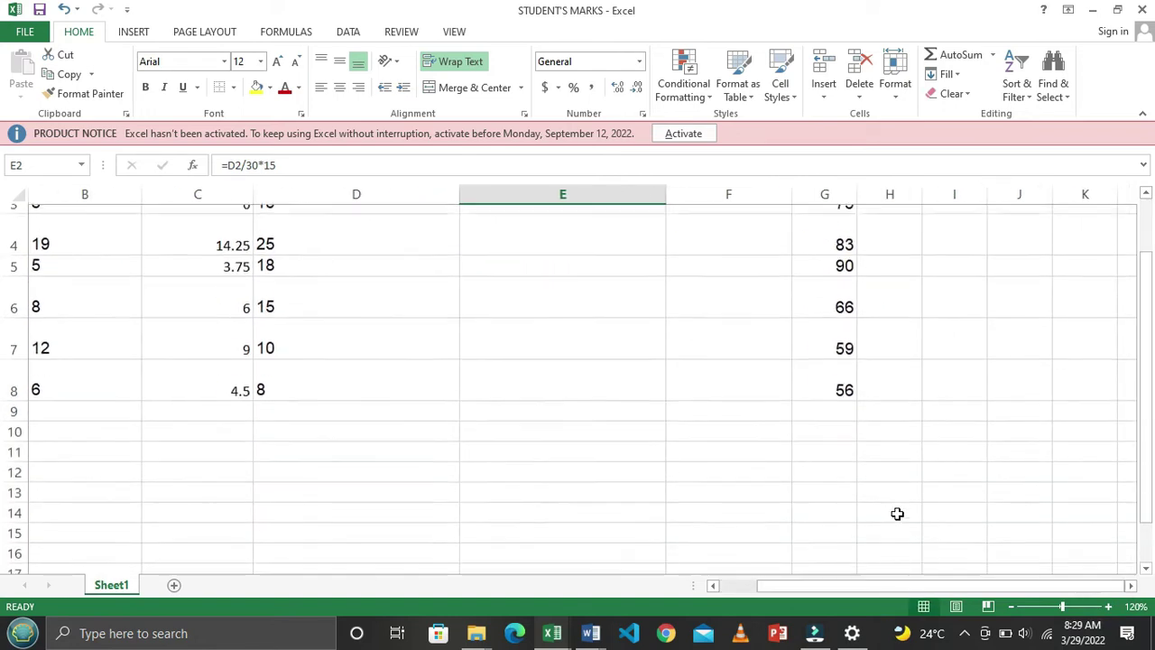
pyautogui.scroll(1, 897, 514)
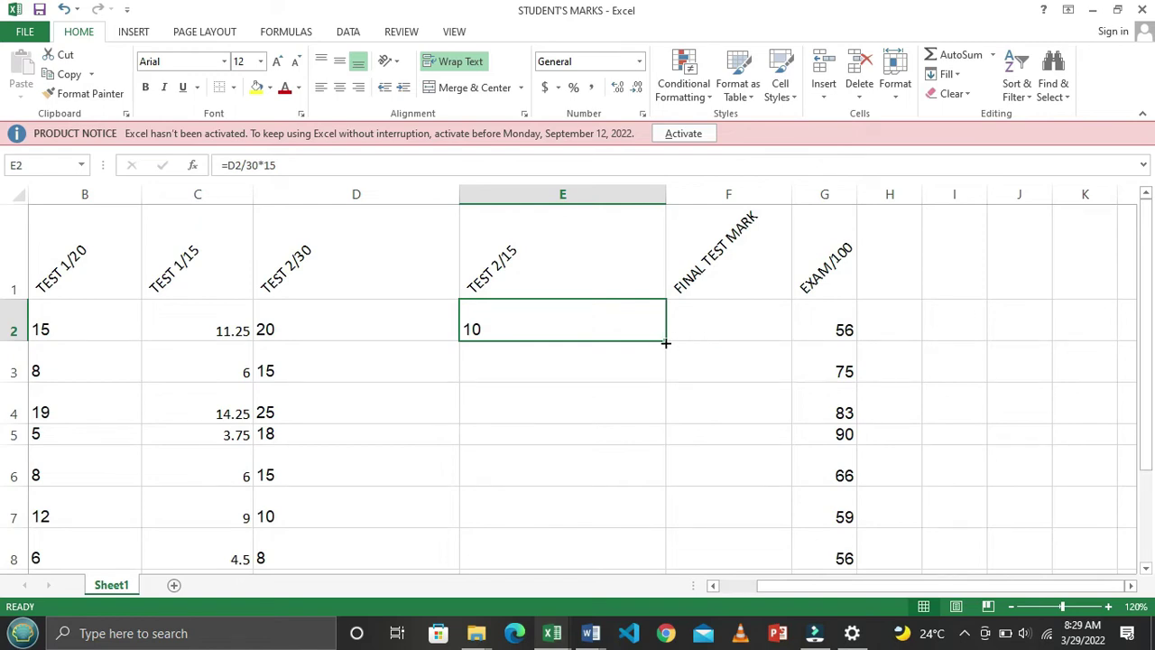
pyautogui.doubleClick(665, 342)
pyautogui.scroll(-2, 692, 392)
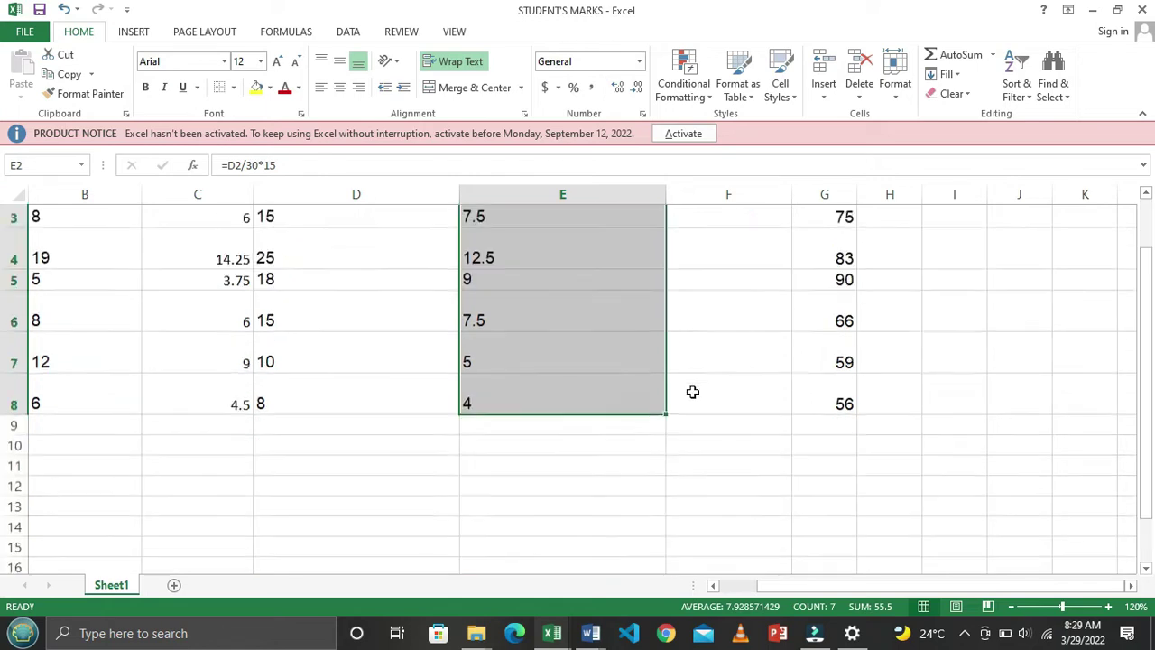
pyautogui.scroll(1, 692, 391)
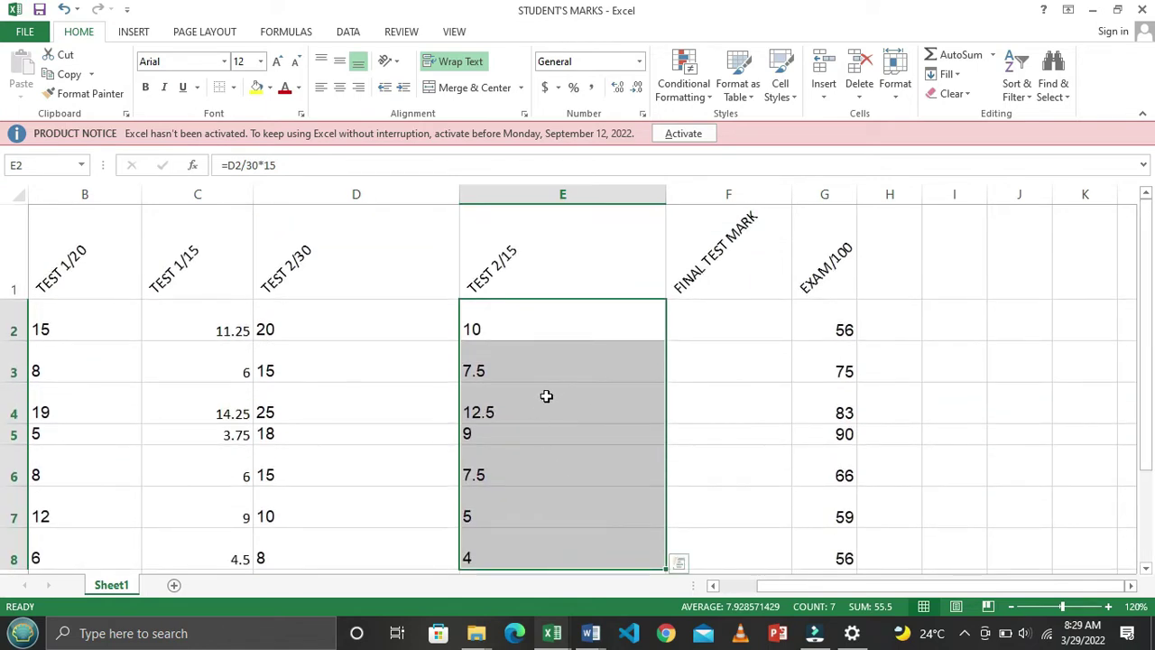
pyautogui.click(438, 326)
pyautogui.click(618, 330)
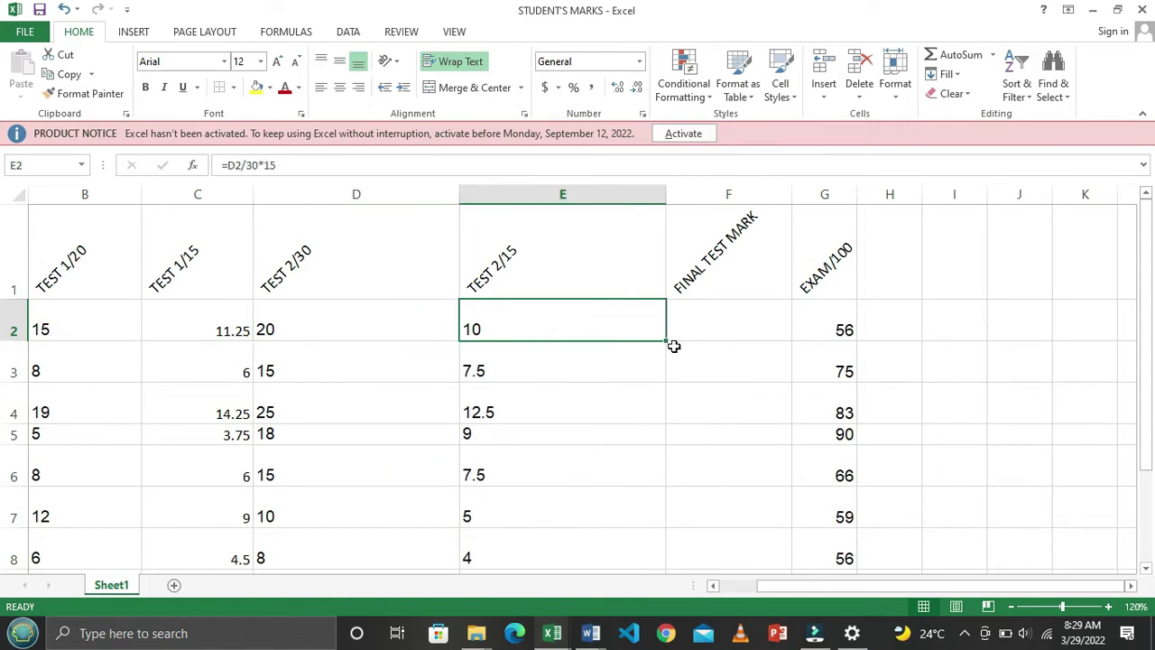
pyautogui.scroll(-2, 577, 370)
pyautogui.scroll(2, 575, 397)
pyautogui.hotkey('ctrl', 'z')
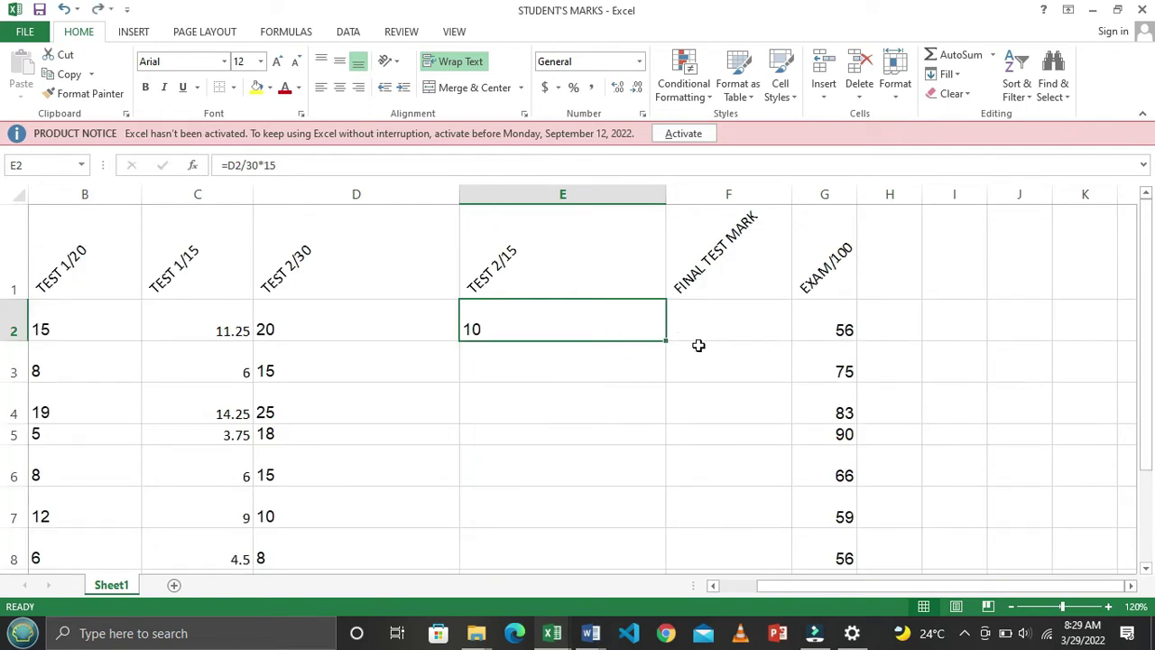
# Fill the formula from E2 down to E8, giving marks 10 down to 4, and check E7
pyautogui.moveTo(669, 342); pyautogui.dragTo(665, 472)
pyautogui.click(511, 428)
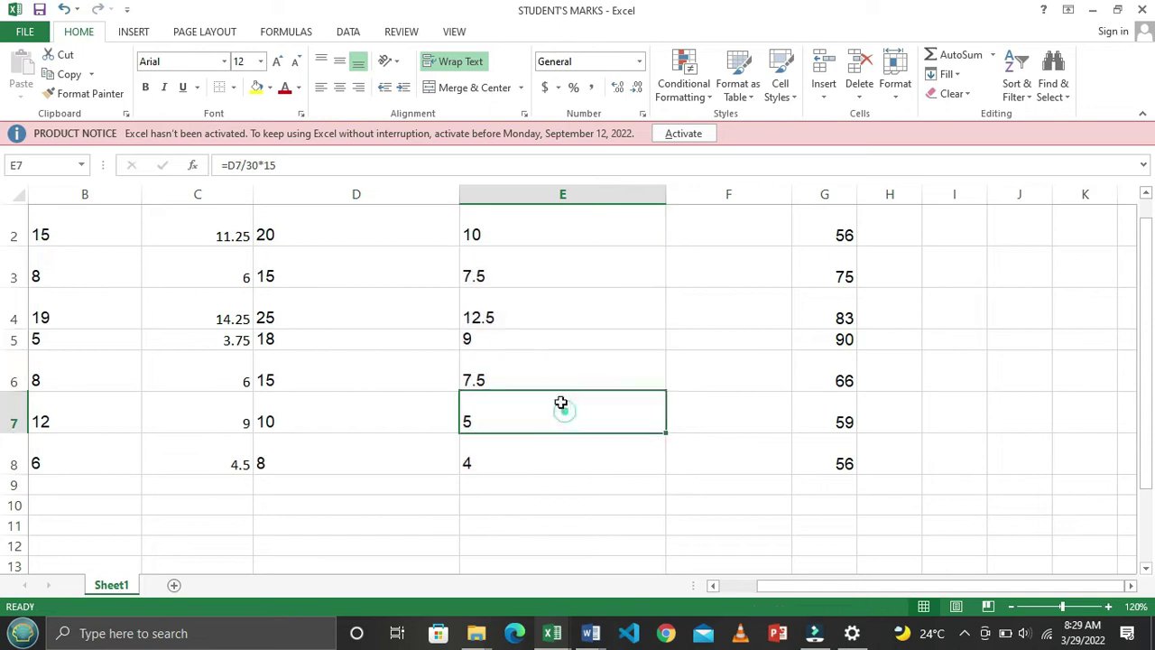
pyautogui.scroll(1, 563, 402)
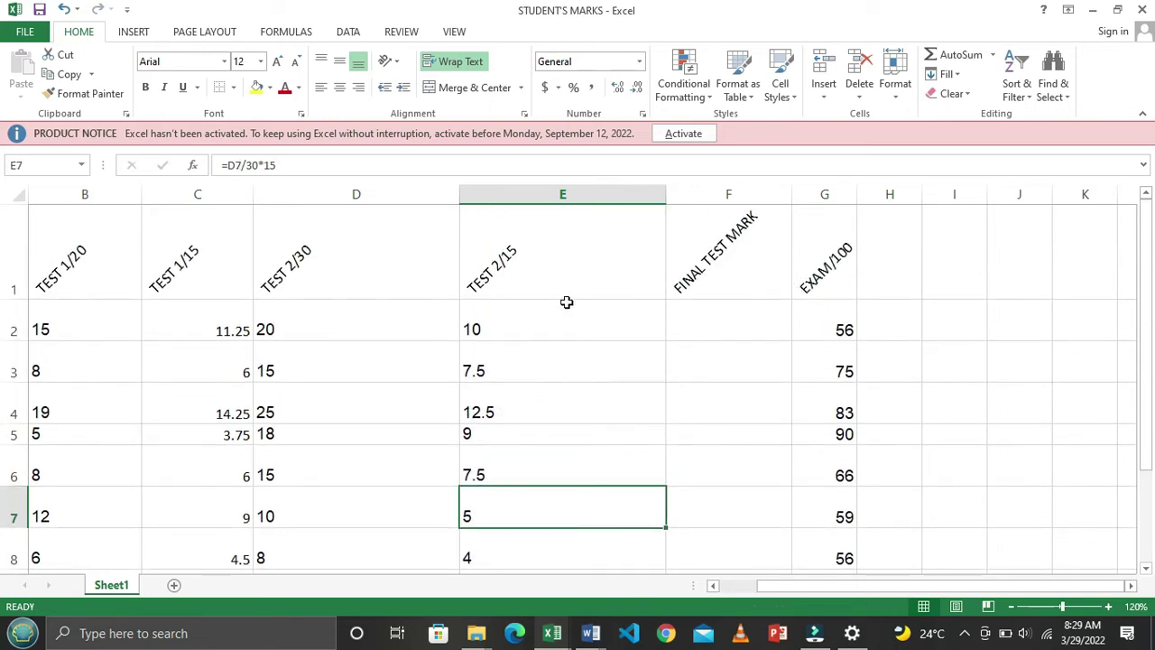
pyautogui.hotkey('alt', 'Tab')
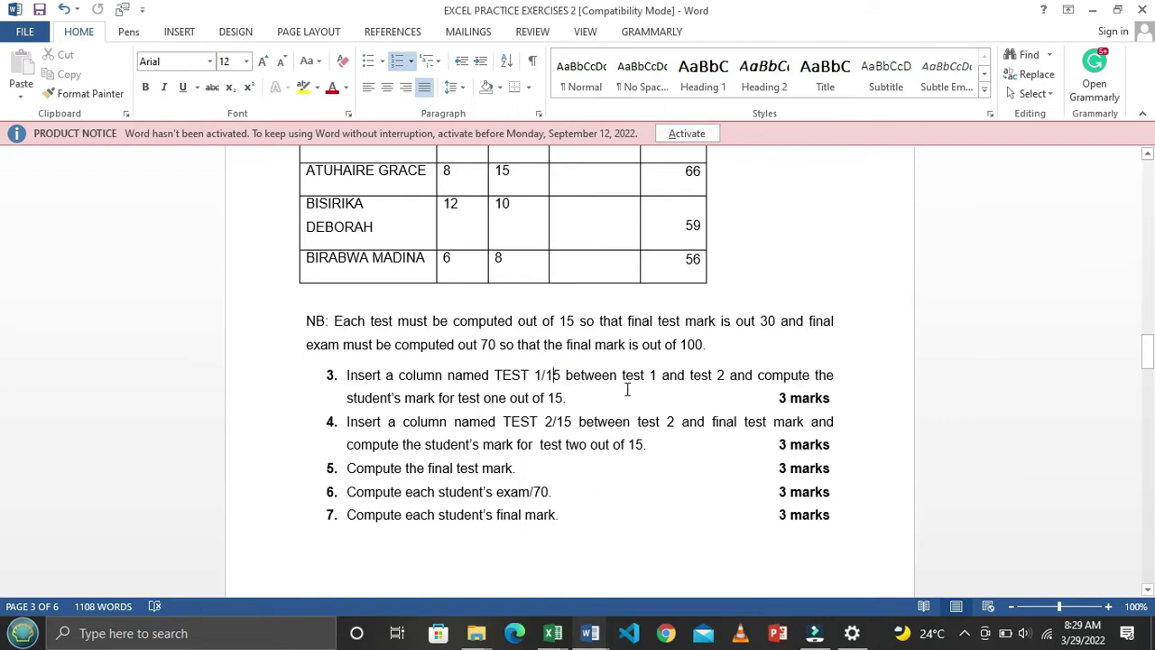
# Highlight the NB rule on how test marks and the final test mark are computed
pyautogui.scroll(-1, 596, 405)
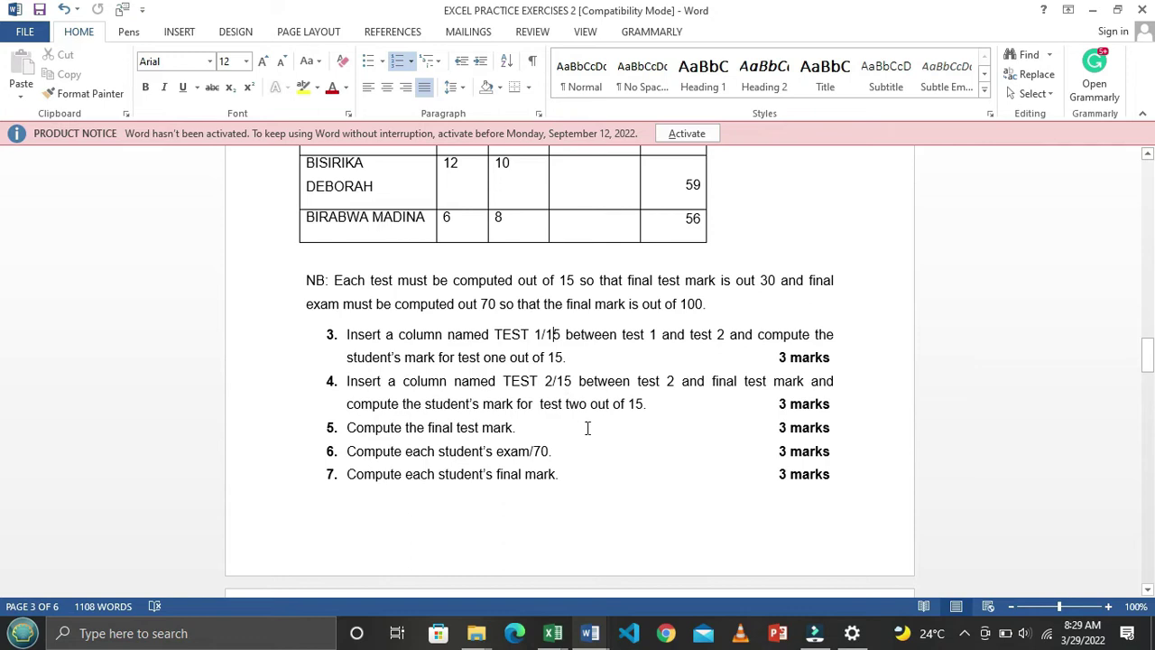
pyautogui.scroll(5, 588, 428)
pyautogui.scroll(1, 588, 428)
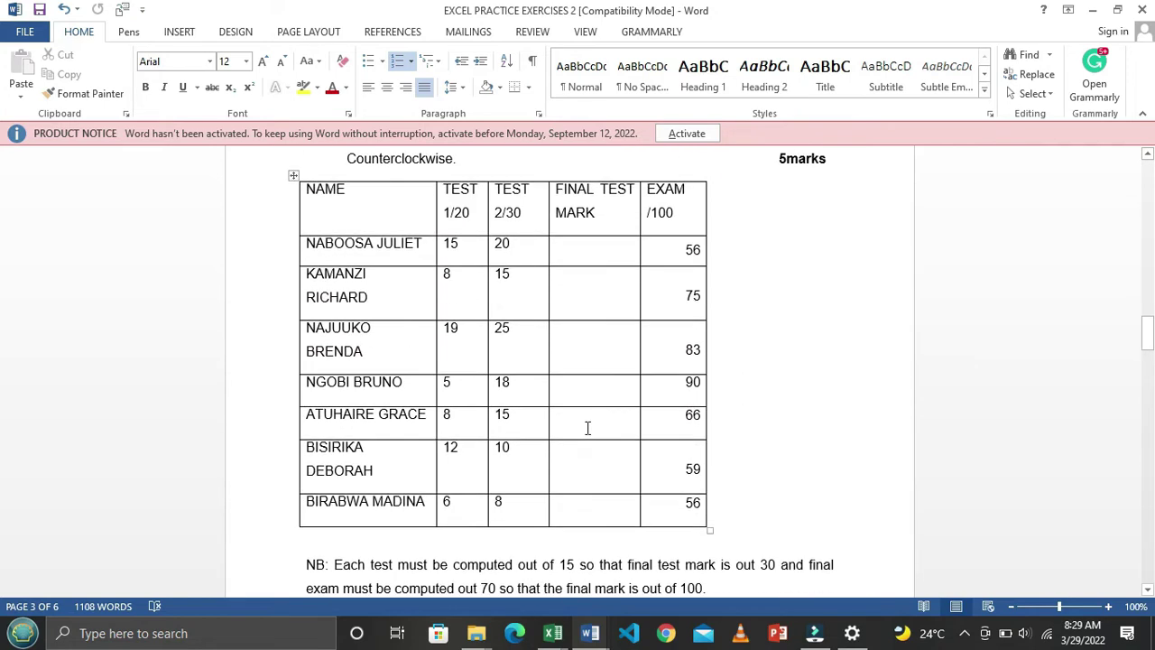
pyautogui.scroll(-4, 623, 389)
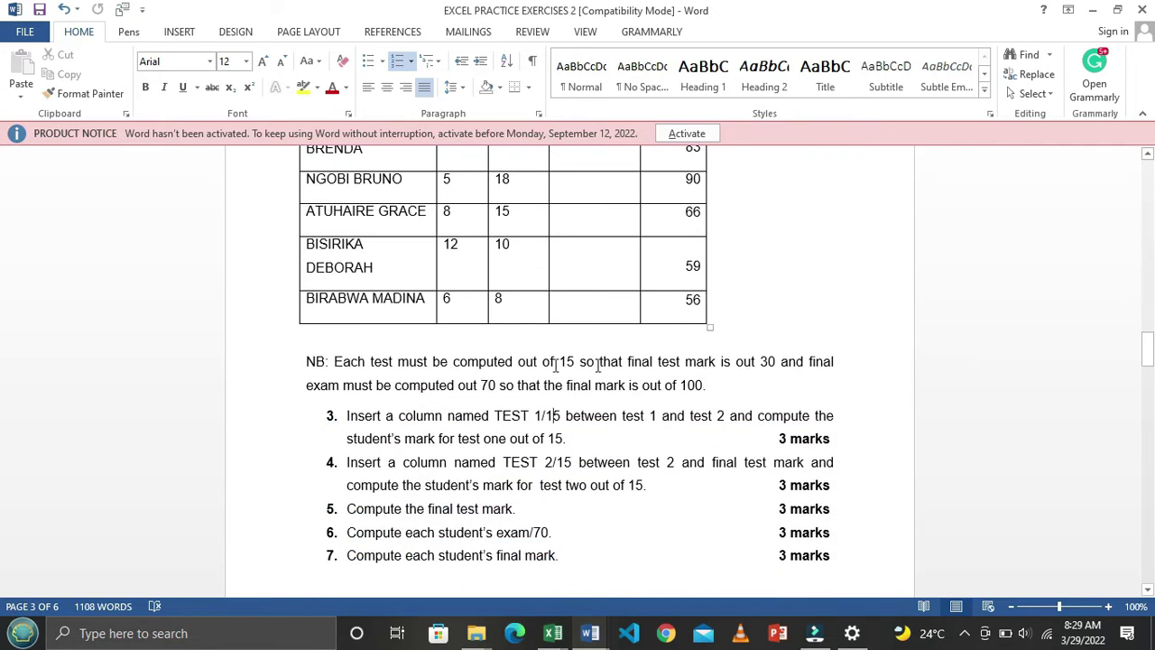
pyautogui.moveTo(352, 361); pyautogui.dragTo(776, 361)
pyautogui.click(759, 362)
# Locate the FINAL TEST MARK column in the exercise's student table
pyautogui.scroll(2, 560, 403)
pyautogui.scroll(3, 560, 402)
pyautogui.click(610, 211)
pyautogui.scroll(-3, 578, 281)
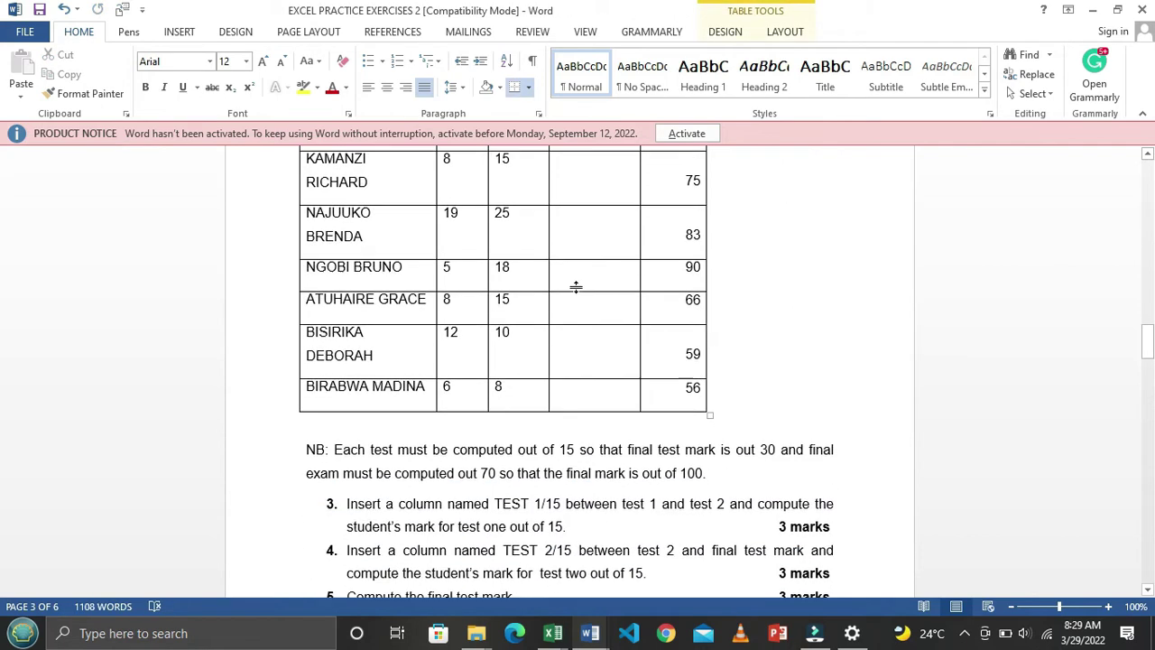
pyautogui.scroll(-1, 759, 442)
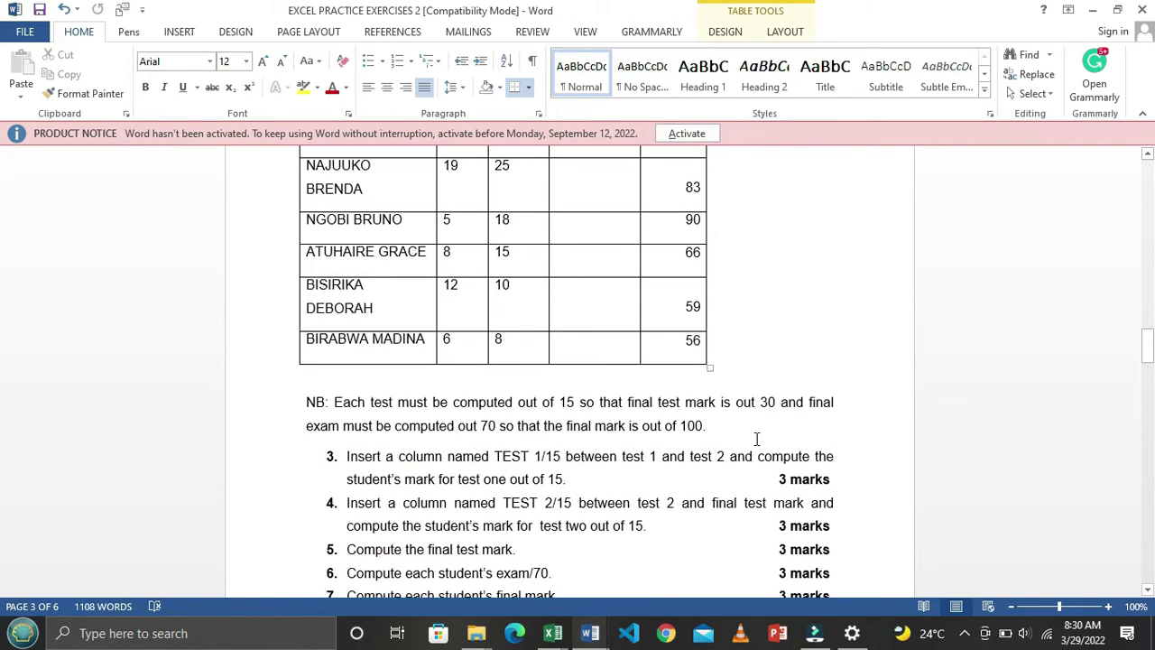
pyautogui.scroll(5, 715, 406)
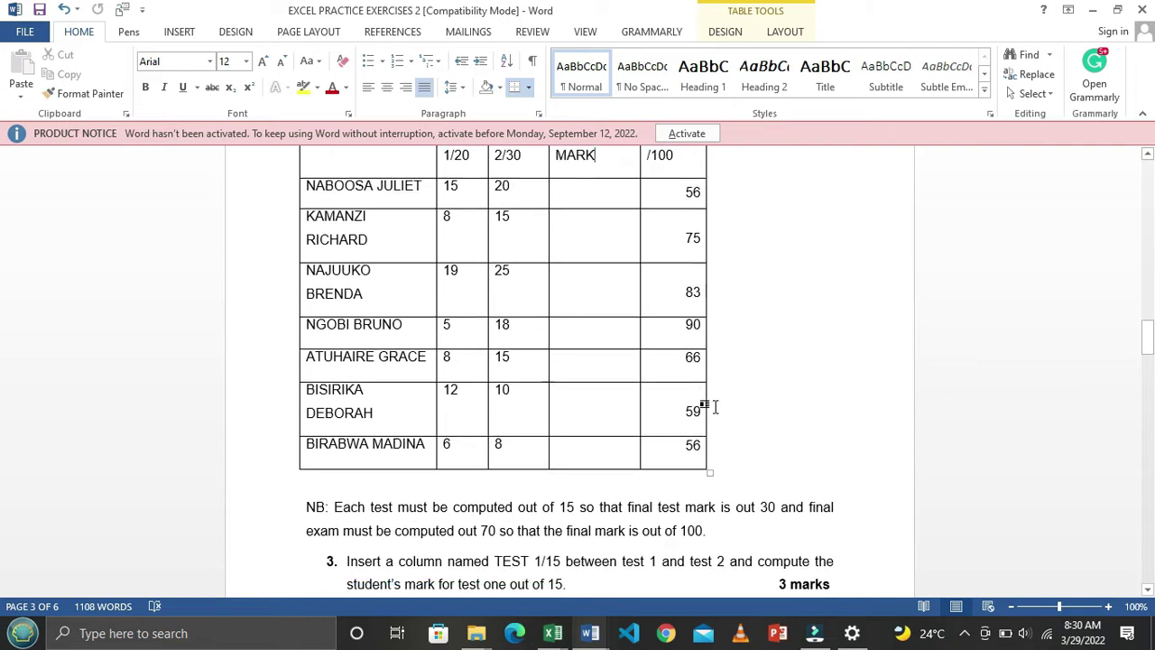
pyautogui.hotkey('alt', 'Tab')
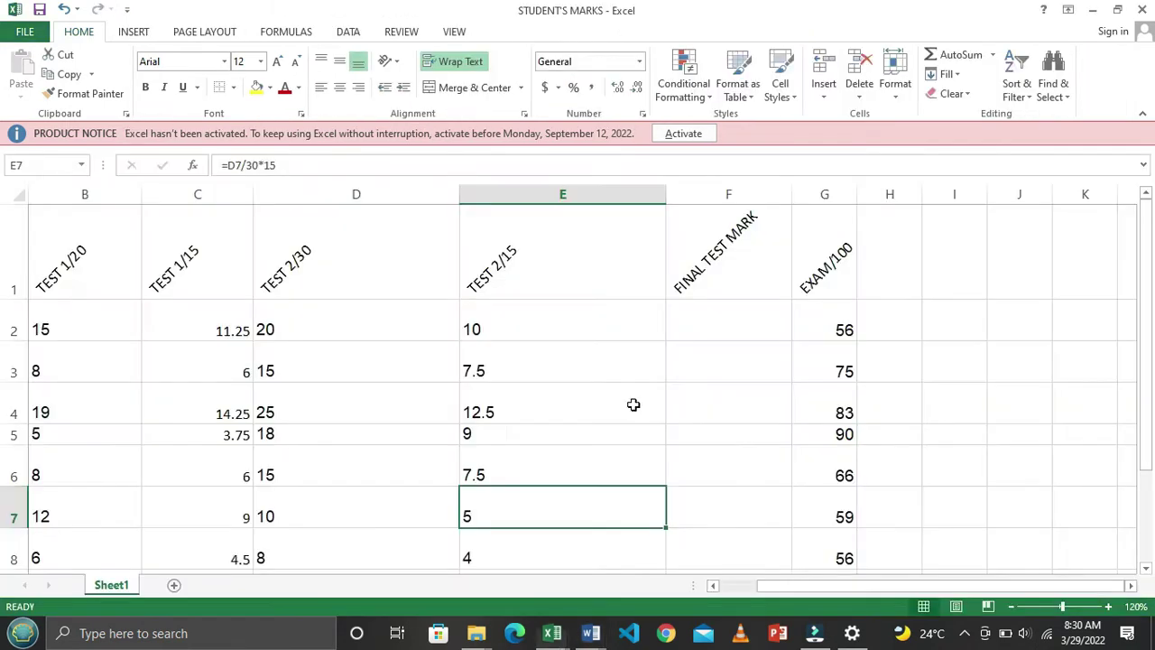
# Start the FINAL TEST MARK formula in F2 with = referencing the TEST 1/15 mark in C2
pyautogui.click(738, 316)
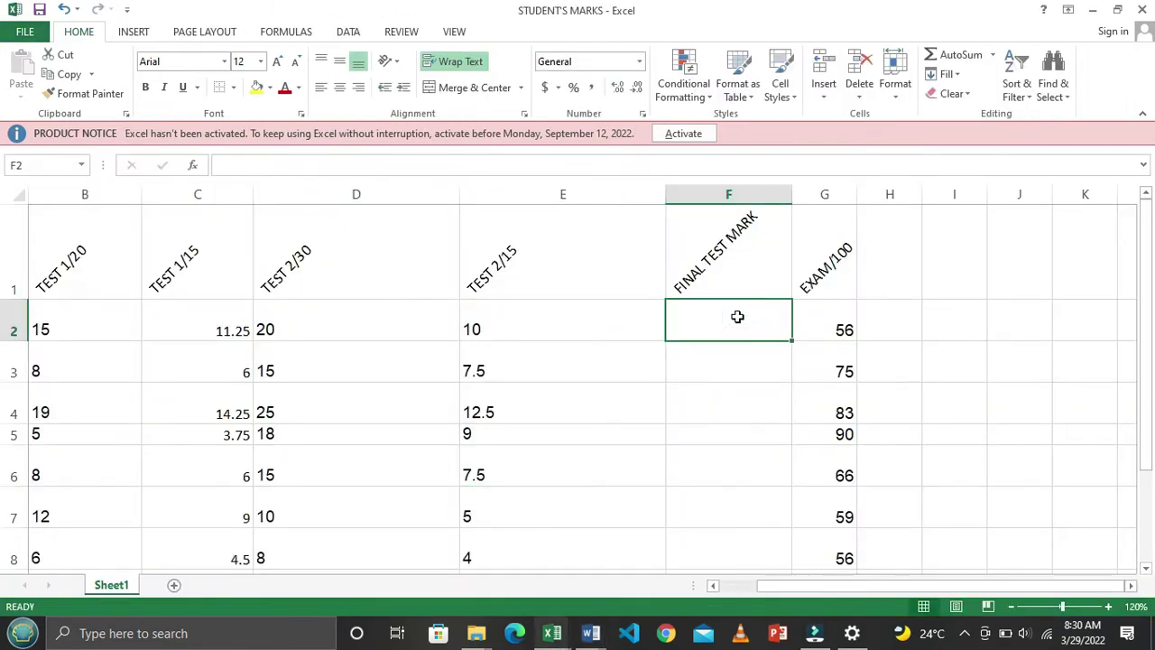
pyautogui.write('=')
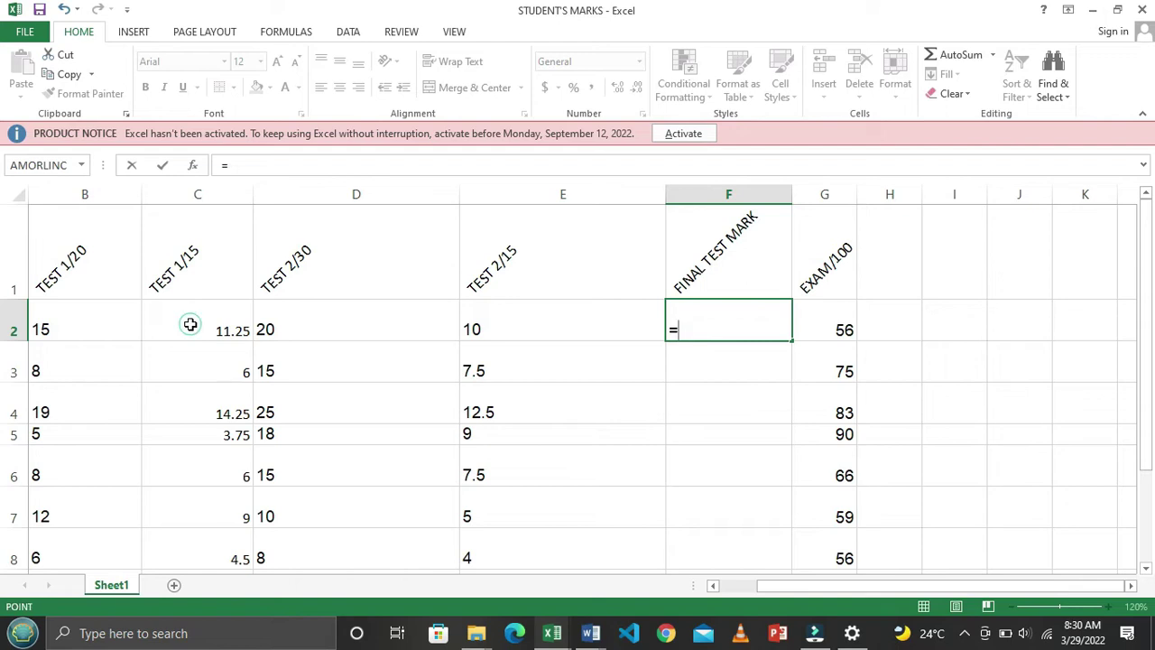
pyautogui.click(190, 325)
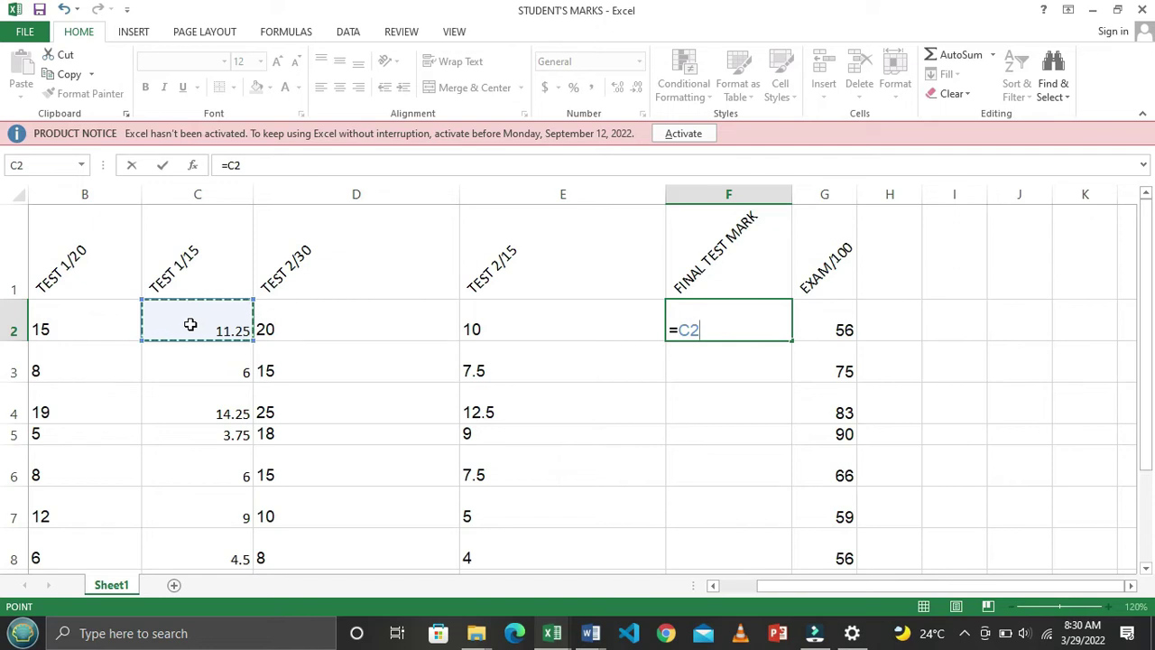
# Enter =SUM(C2,E2) in F2 to total the TEST 1/15 and TEST 2/15 marks
pyautogui.press('BackSpace')
pyautogui.press('BackSpace')
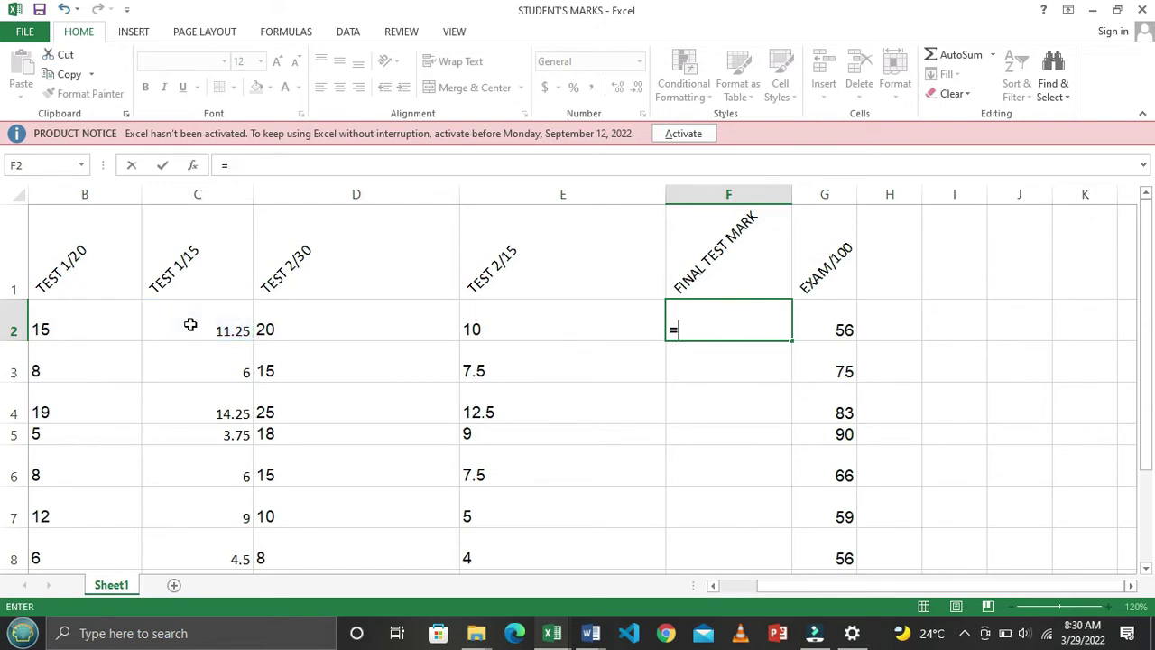
pyautogui.write('SUM')
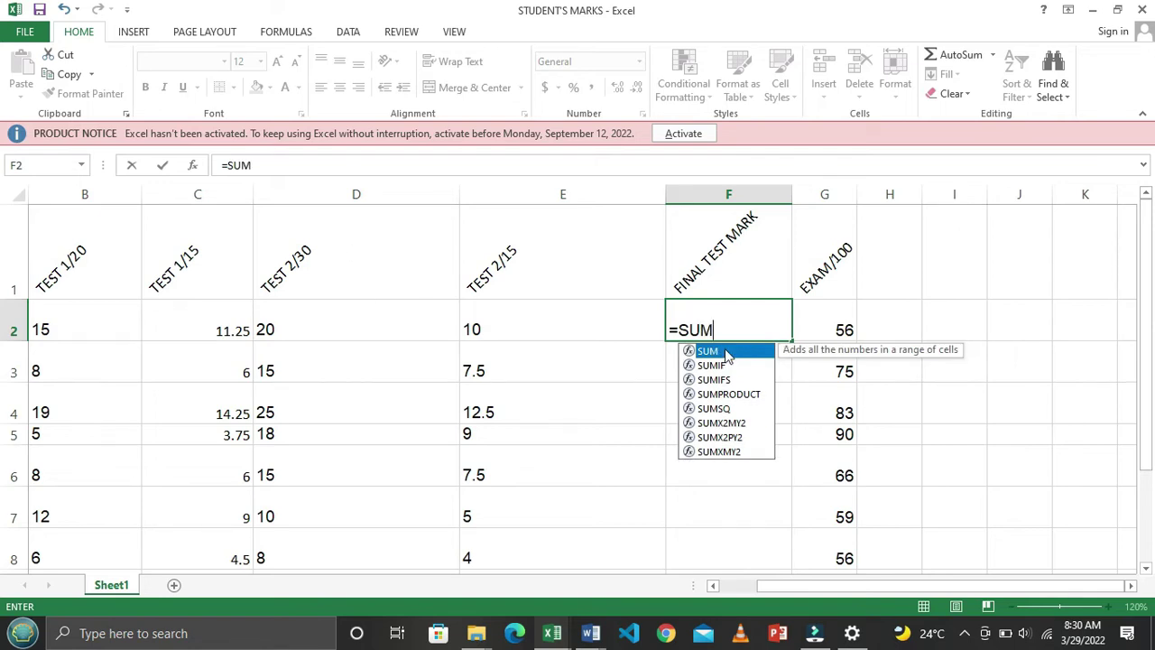
pyautogui.doubleClick(726, 353)
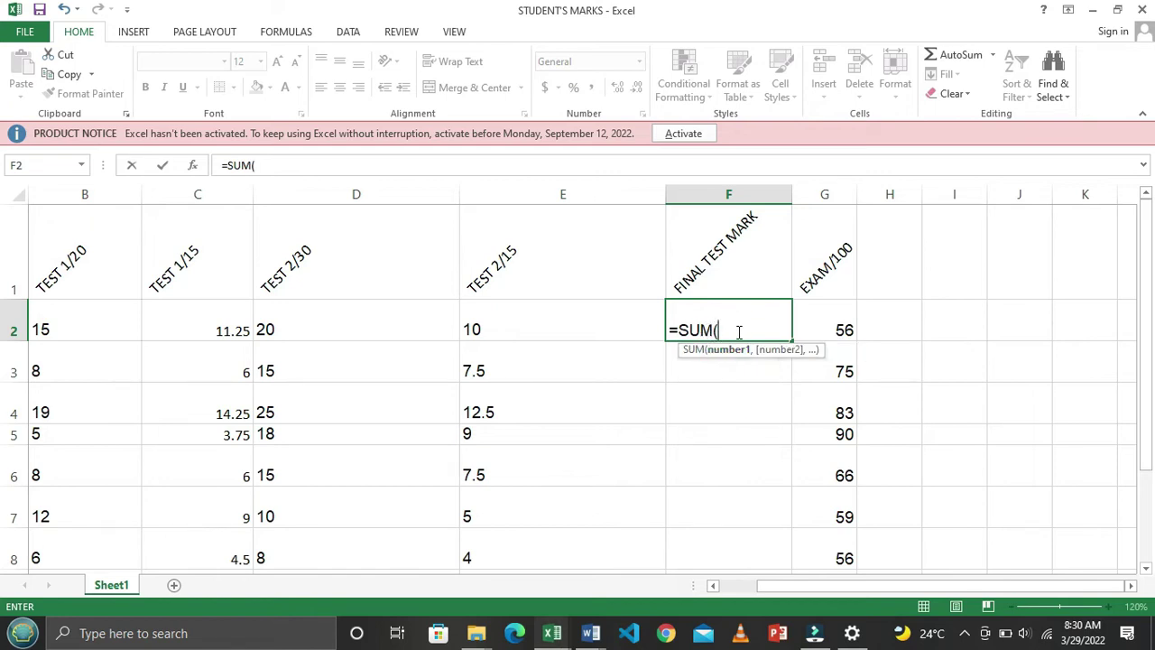
pyautogui.press('BackSpace')
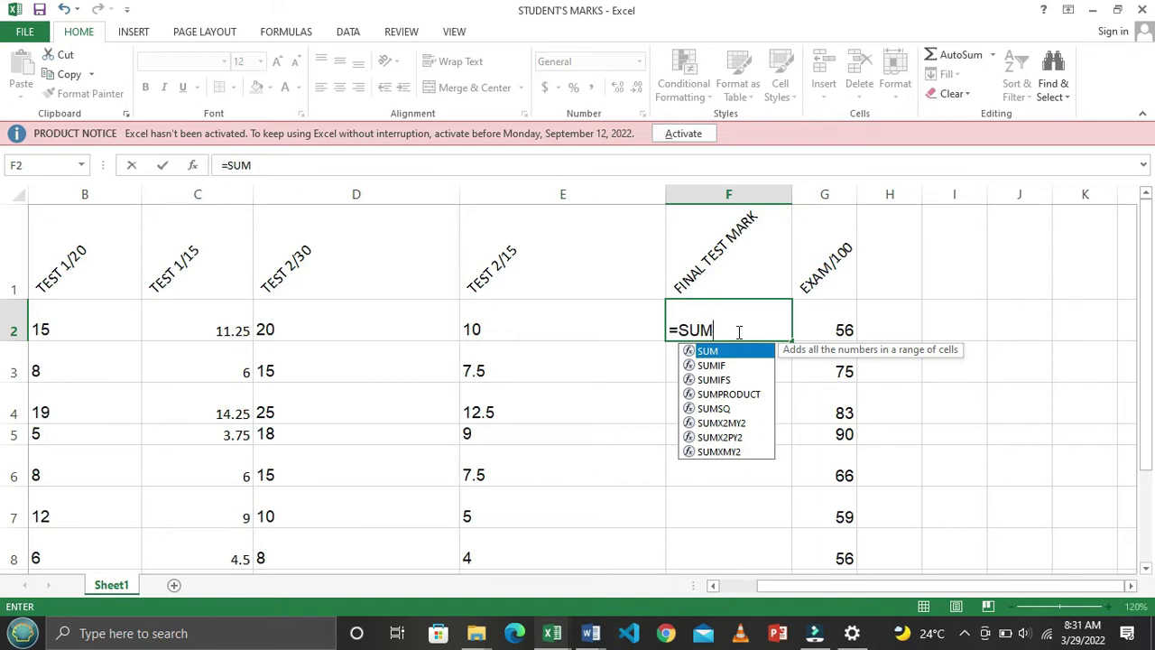
pyautogui.write('(')
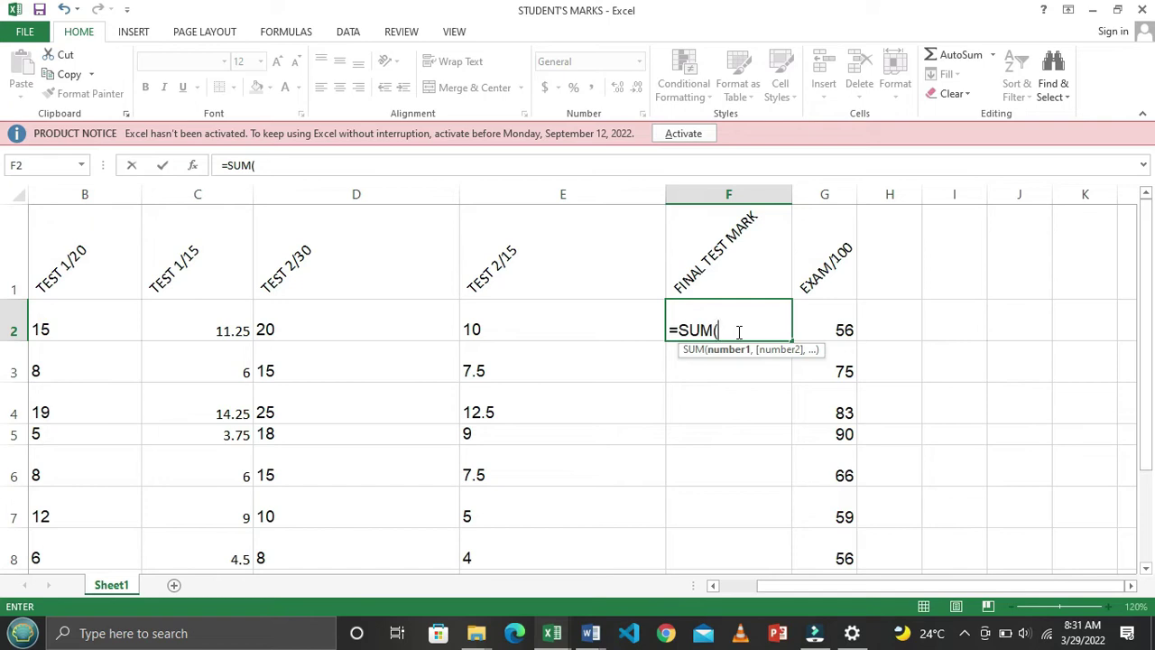
pyautogui.click(208, 321)
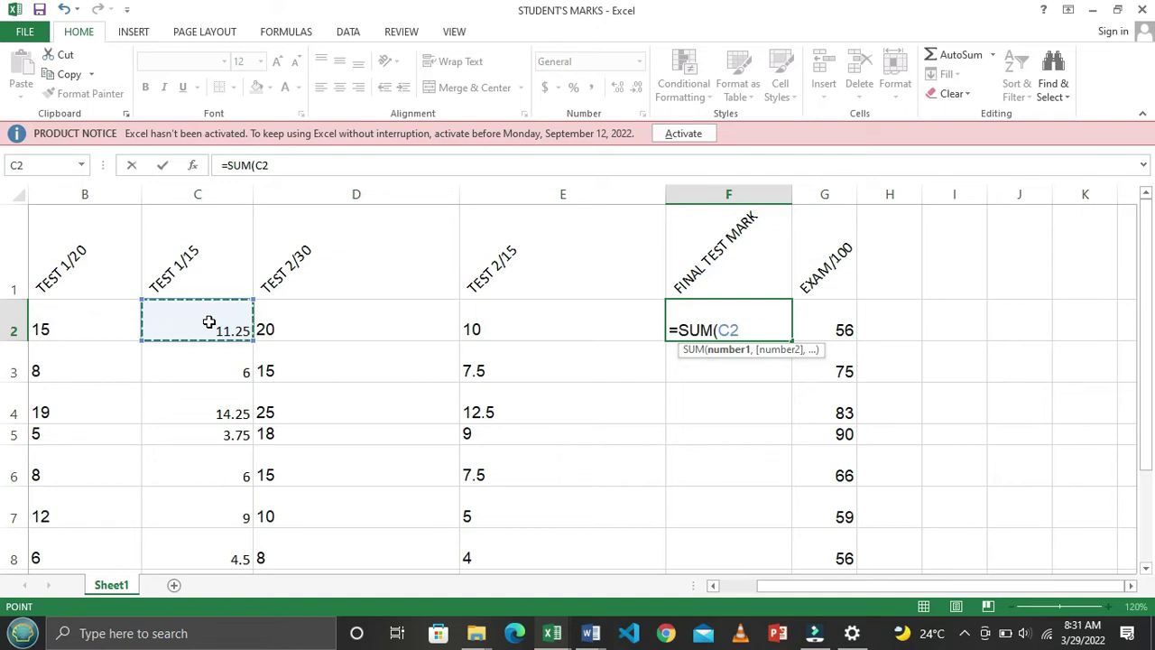
pyautogui.write(',')
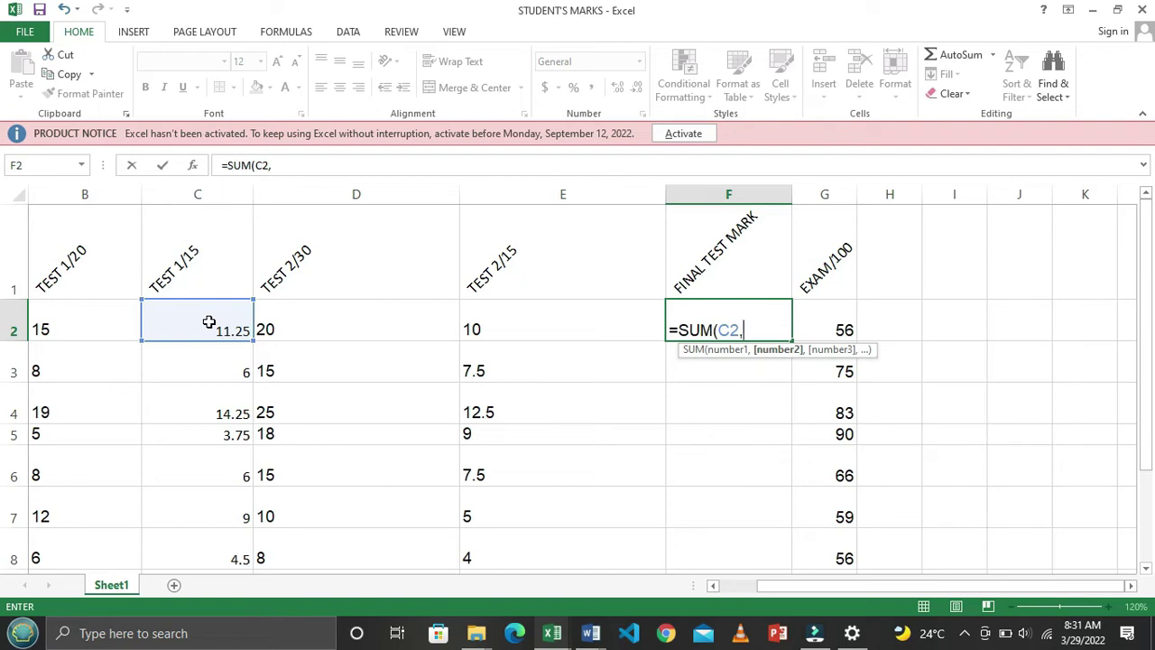
pyautogui.click(558, 322)
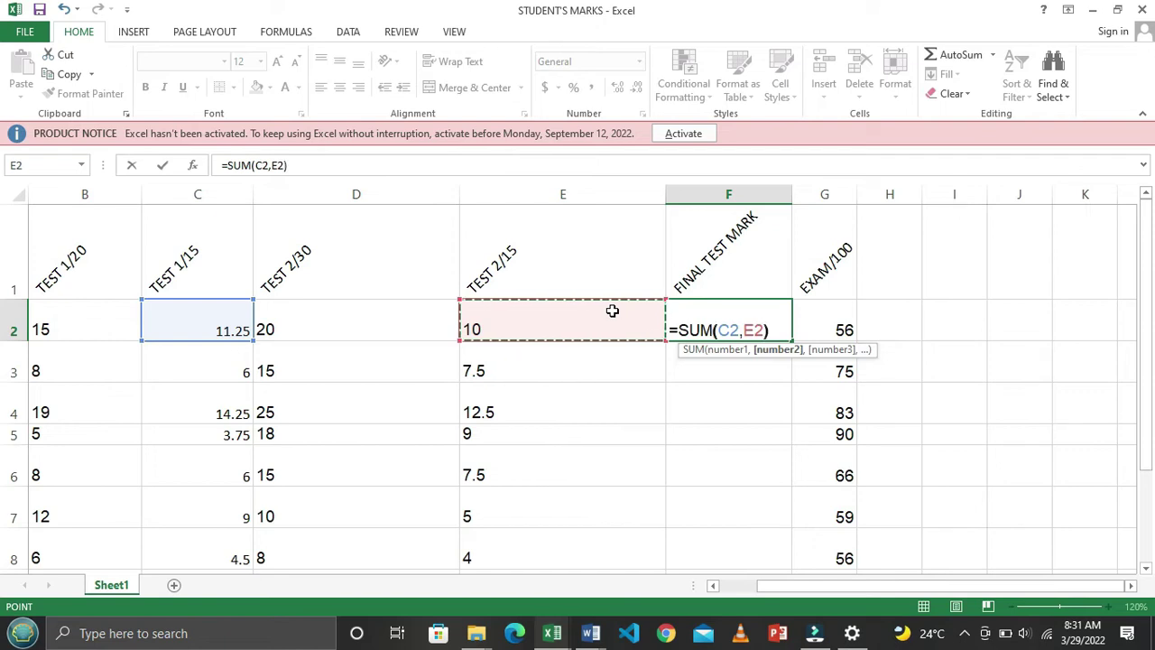
pyautogui.press('Return')
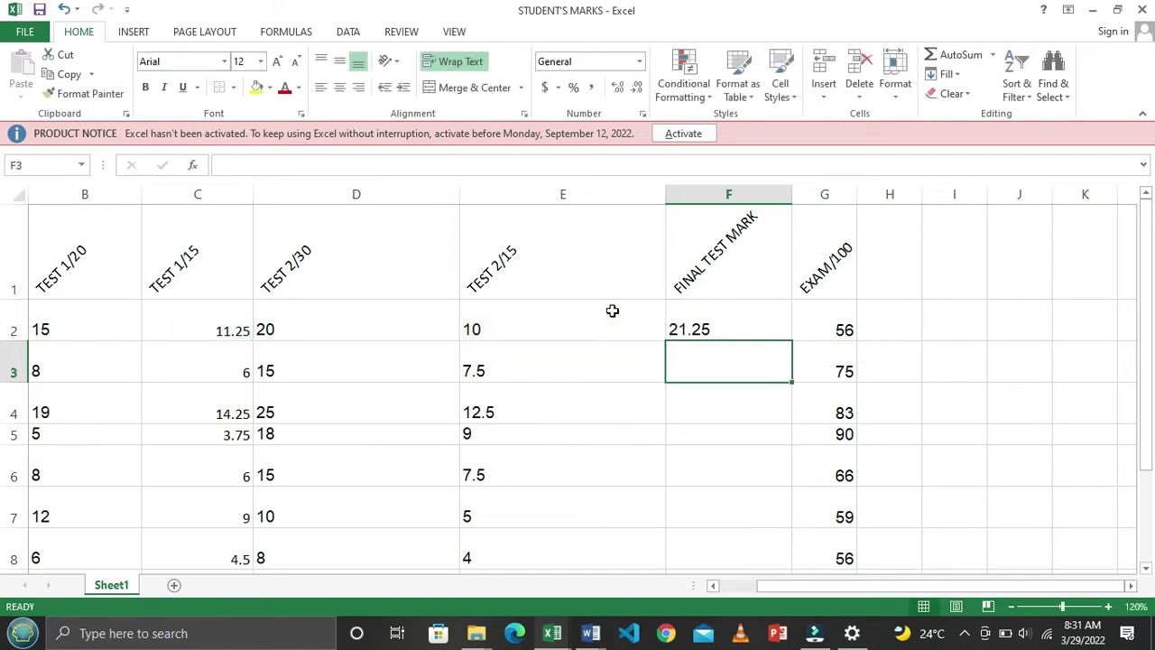
# Copy the F2 total down to F8, giving final test marks from 21.25 to 8.5
pyautogui.click(748, 327)
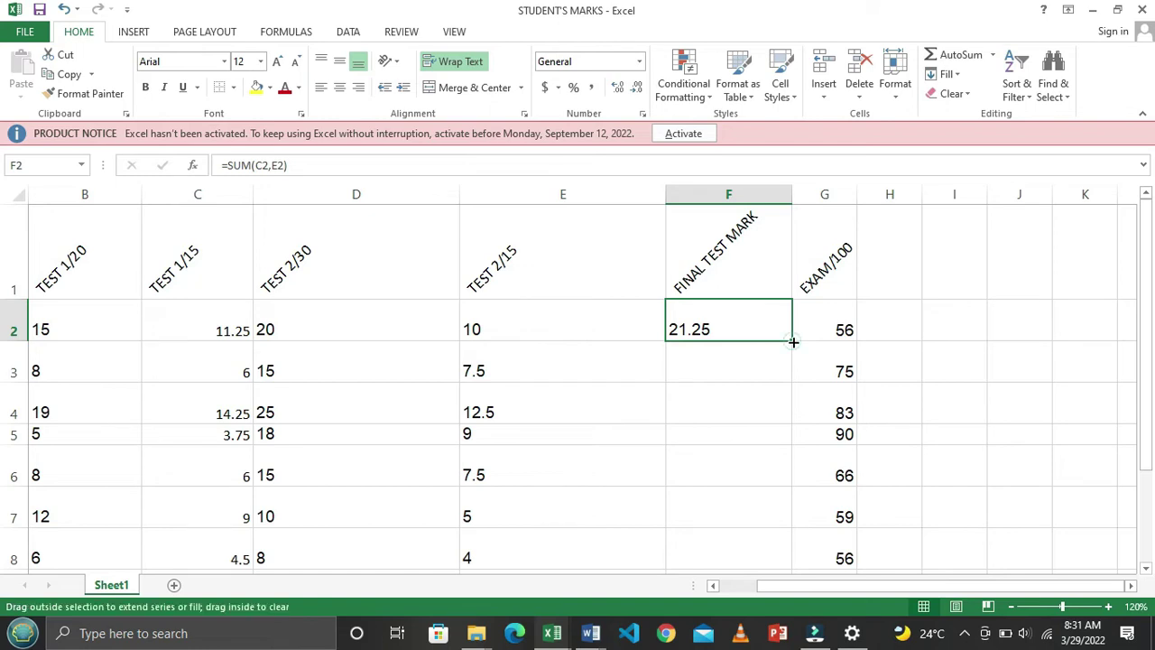
pyautogui.doubleClick(794, 343)
pyautogui.scroll(-1, 731, 415)
pyautogui.scroll(1, 731, 415)
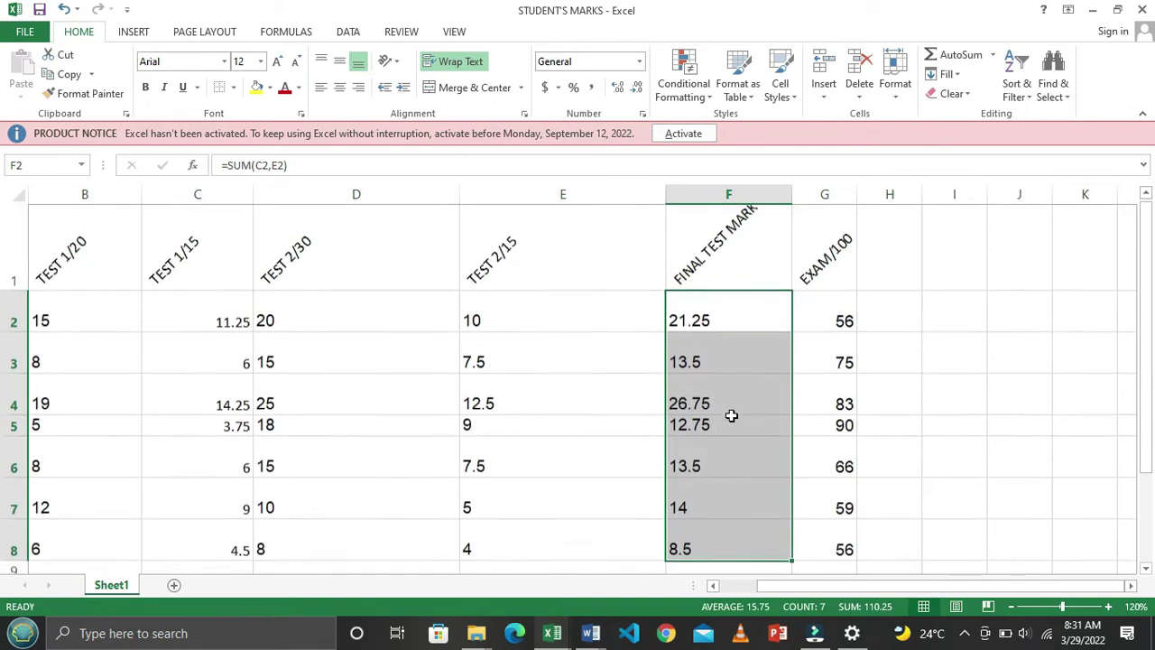
pyautogui.click(593, 374)
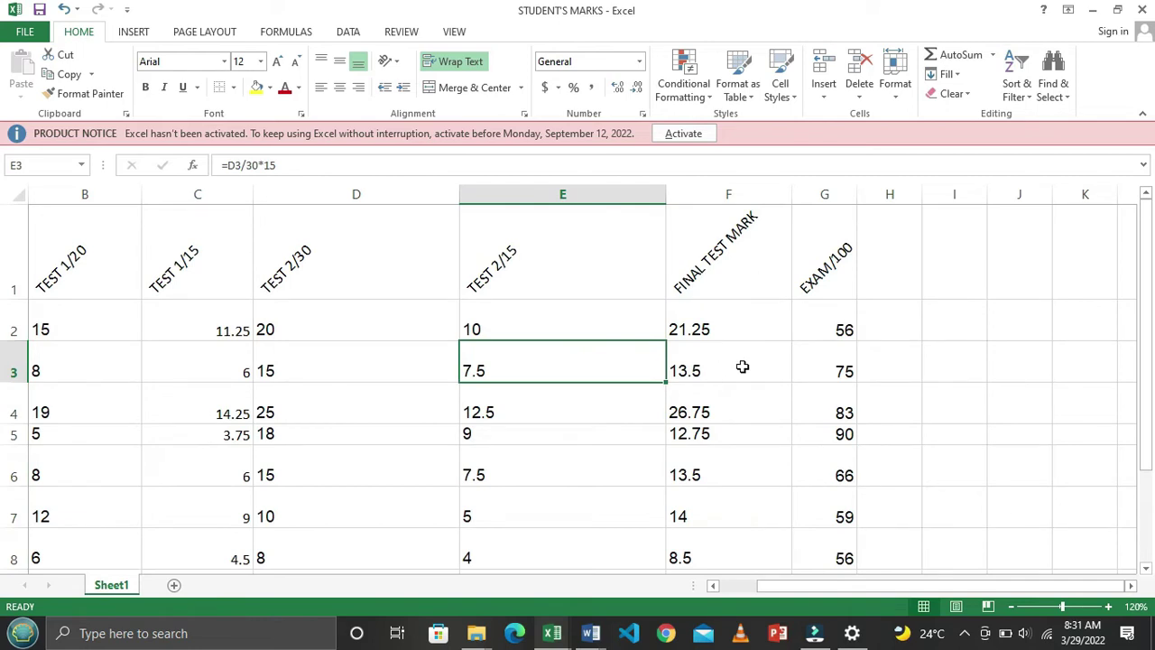
pyautogui.hotkey('alt', 'Tab')
pyautogui.scroll(-7, 734, 406)
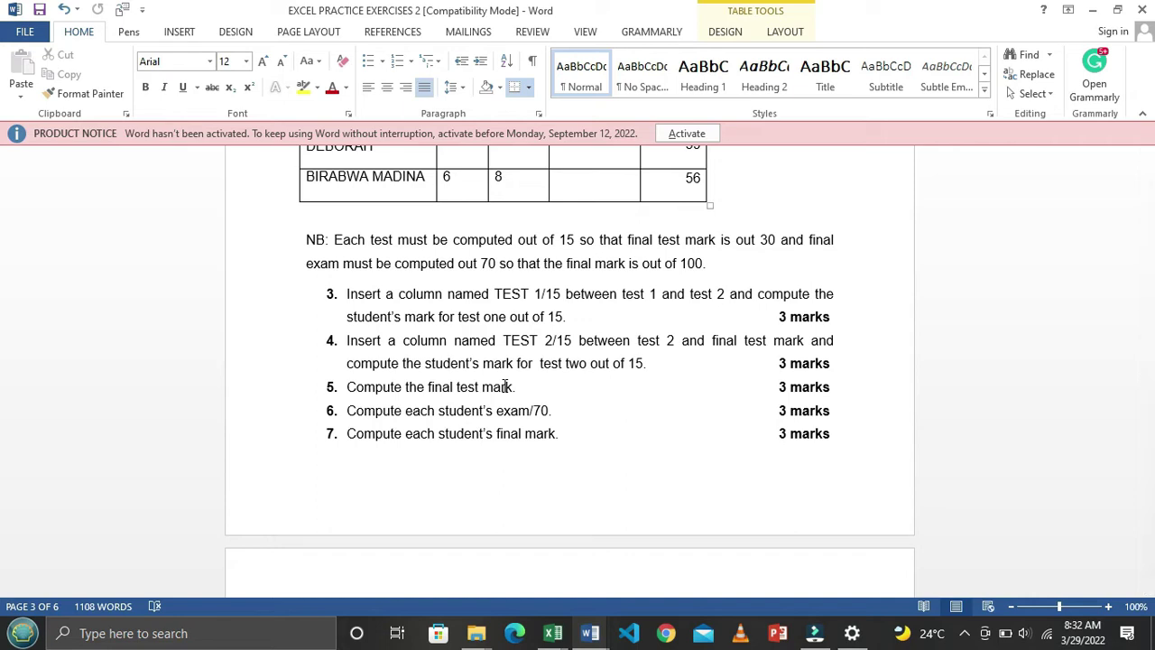
pyautogui.scroll(4, 505, 387)
pyautogui.scroll(3, 574, 452)
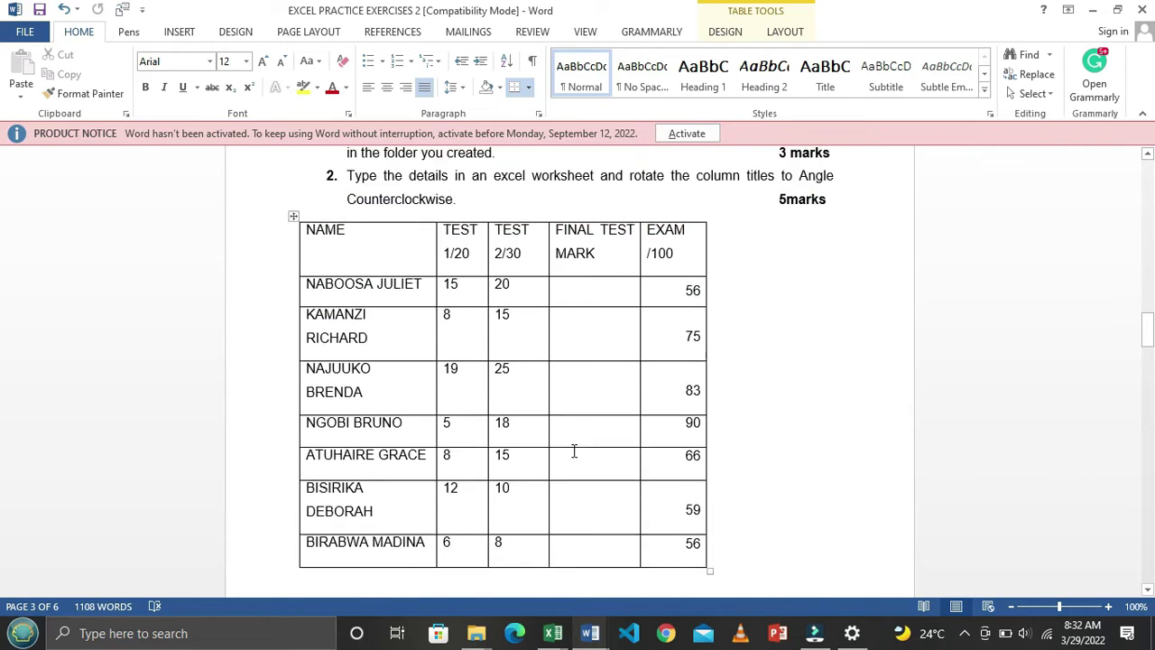
pyautogui.hotkey('alt', 'Tab')
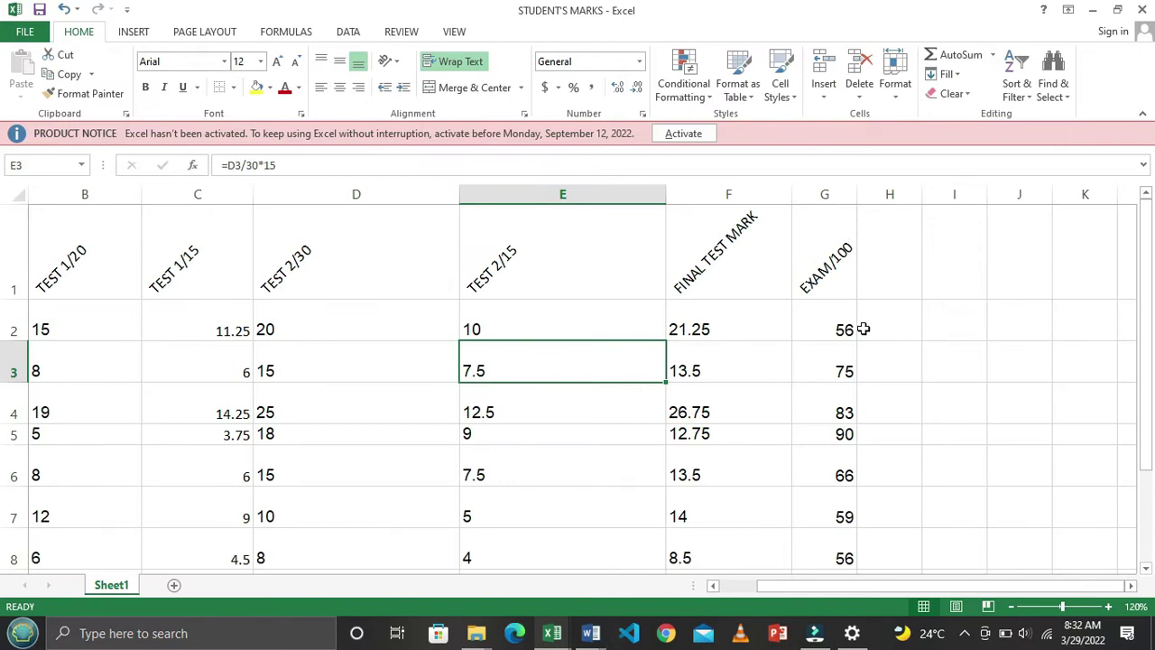
# Enter the heading EXAM/70 in H1 beside EXAM/100, rechecking the Word question
pyautogui.click(823, 264)
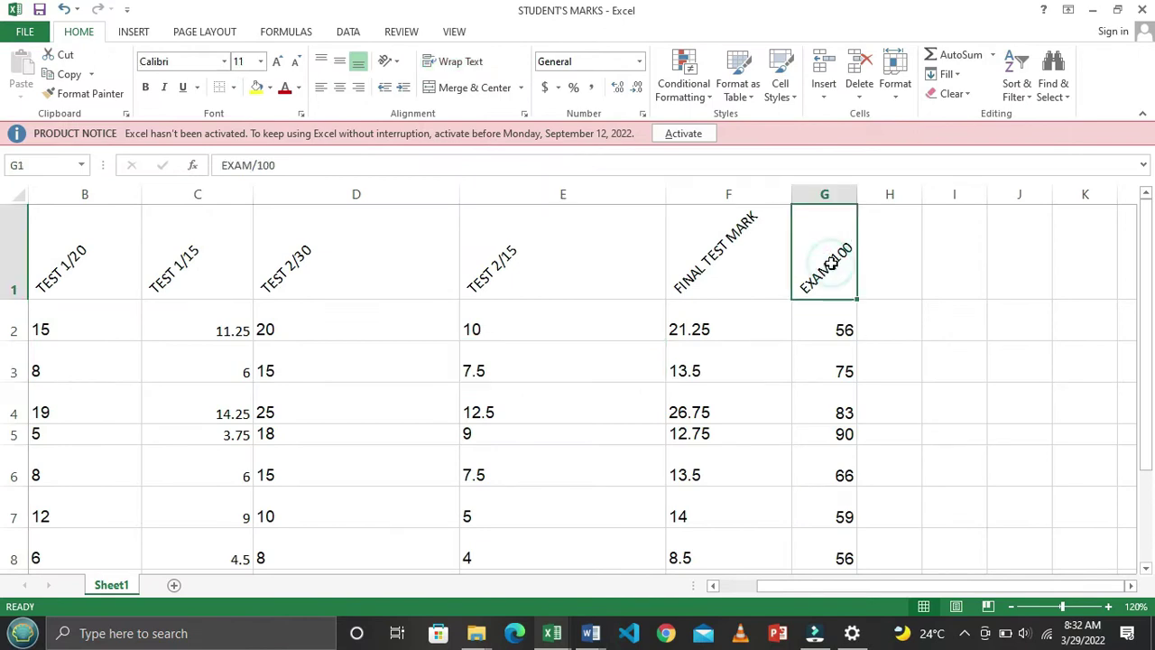
pyautogui.click(889, 262)
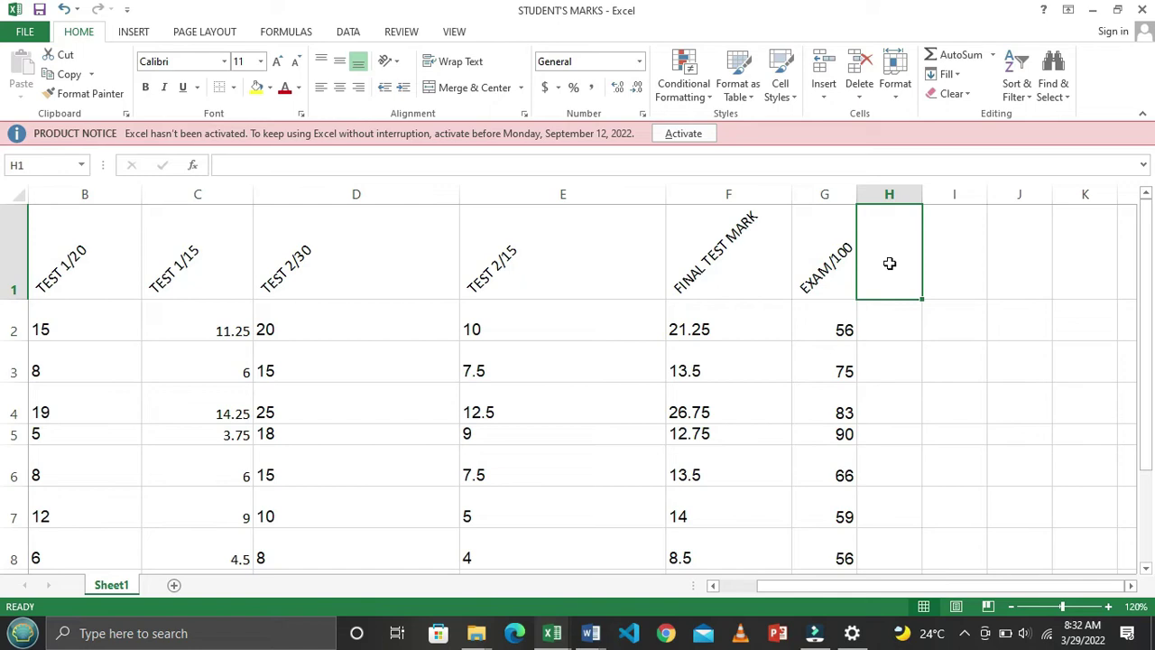
pyautogui.write('EXAM')
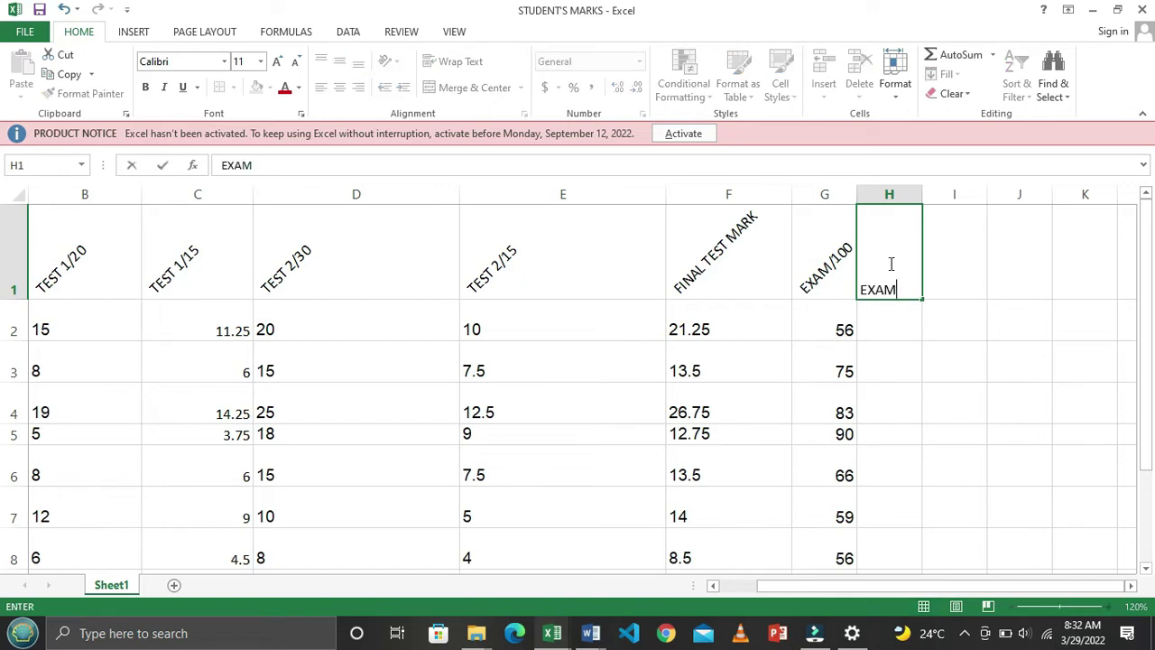
pyautogui.write('/70')
pyautogui.press('Return')
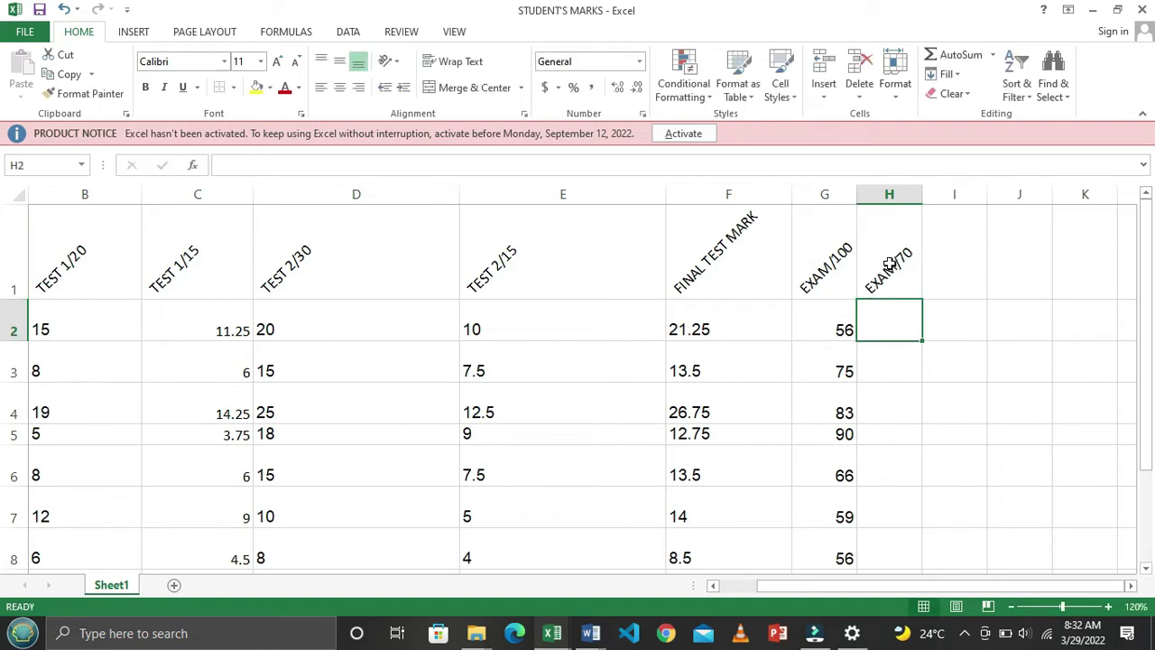
pyautogui.hotkey('alt', 'Tab')
pyautogui.scroll(-6, 959, 394)
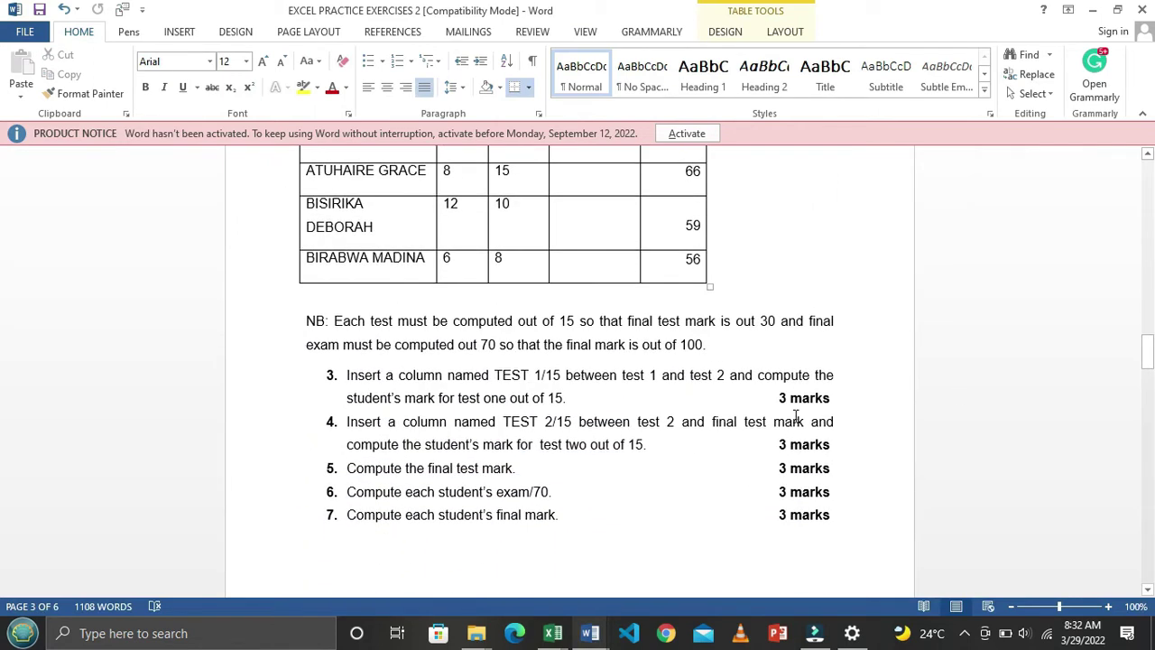
pyautogui.hotkey('alt', 'Tab')
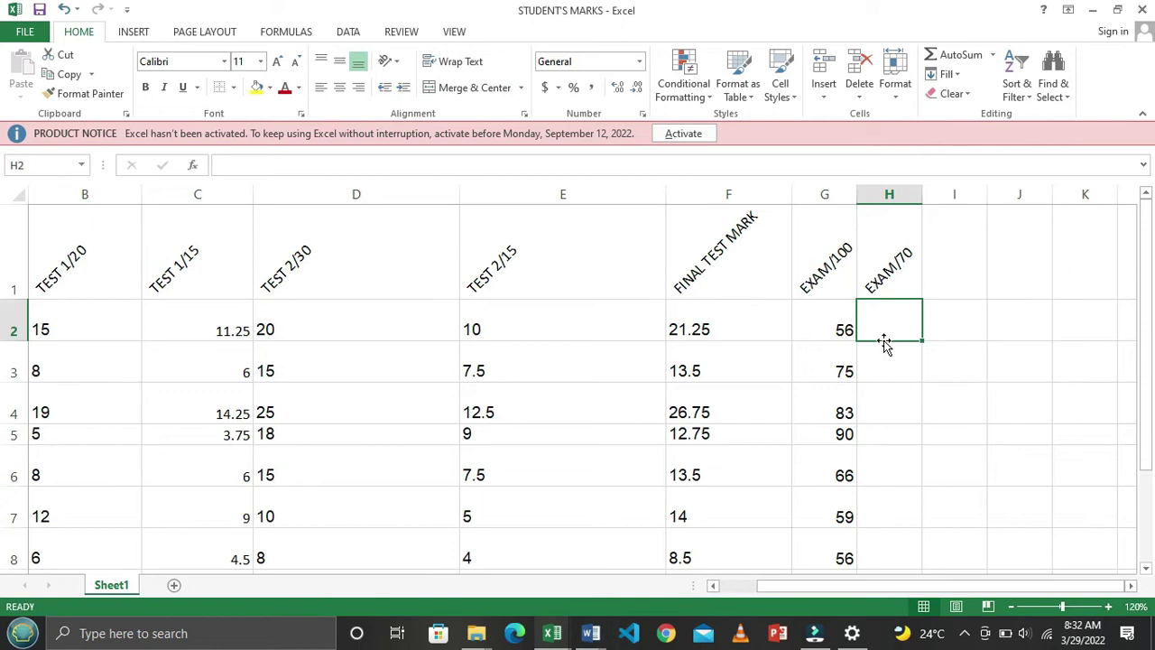
# Enter =G2/100*70 in H2 to scale the first exam mark to 70
pyautogui.write('=')
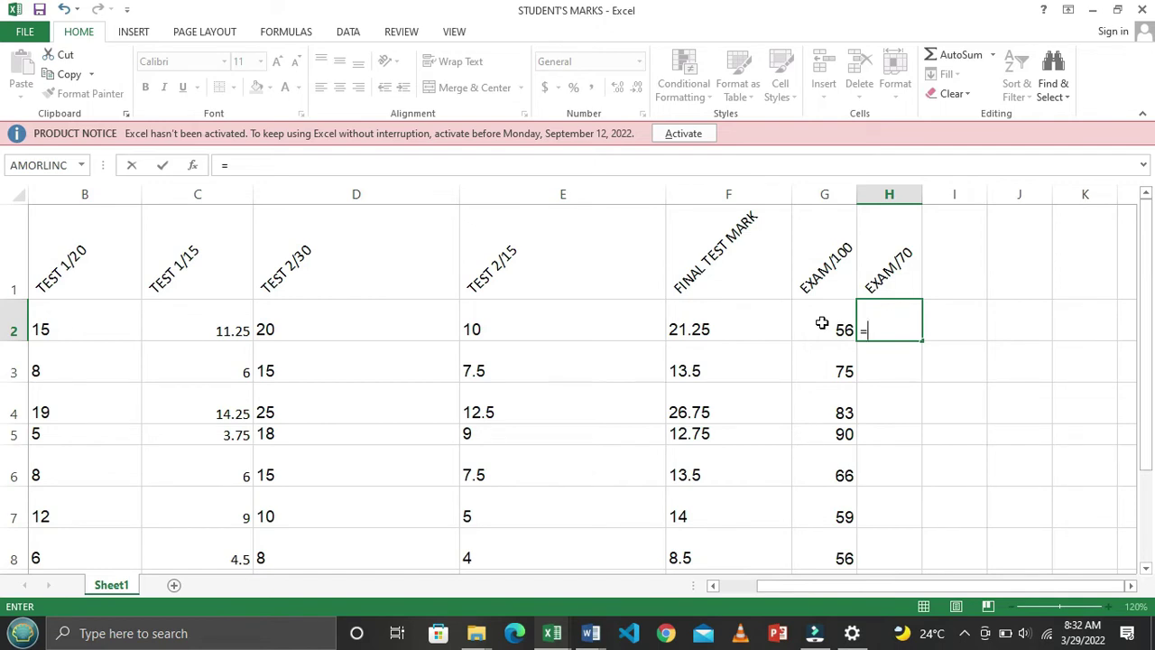
pyautogui.click(822, 323)
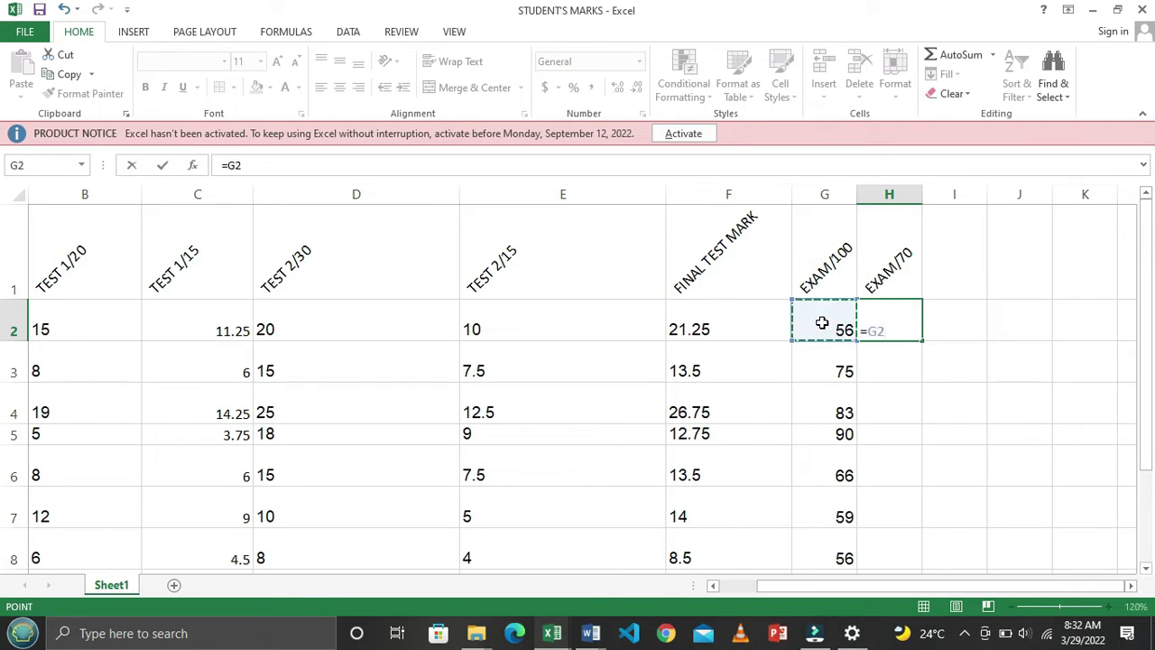
pyautogui.write('/100')
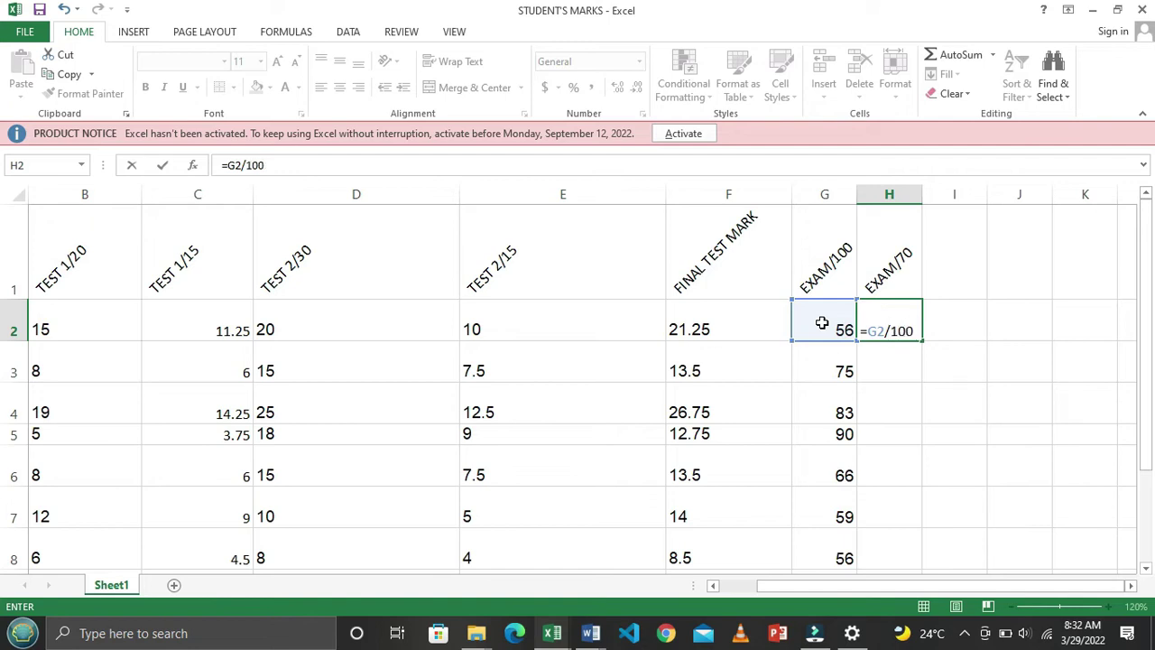
pyautogui.write('*70')
pyautogui.press('Return')
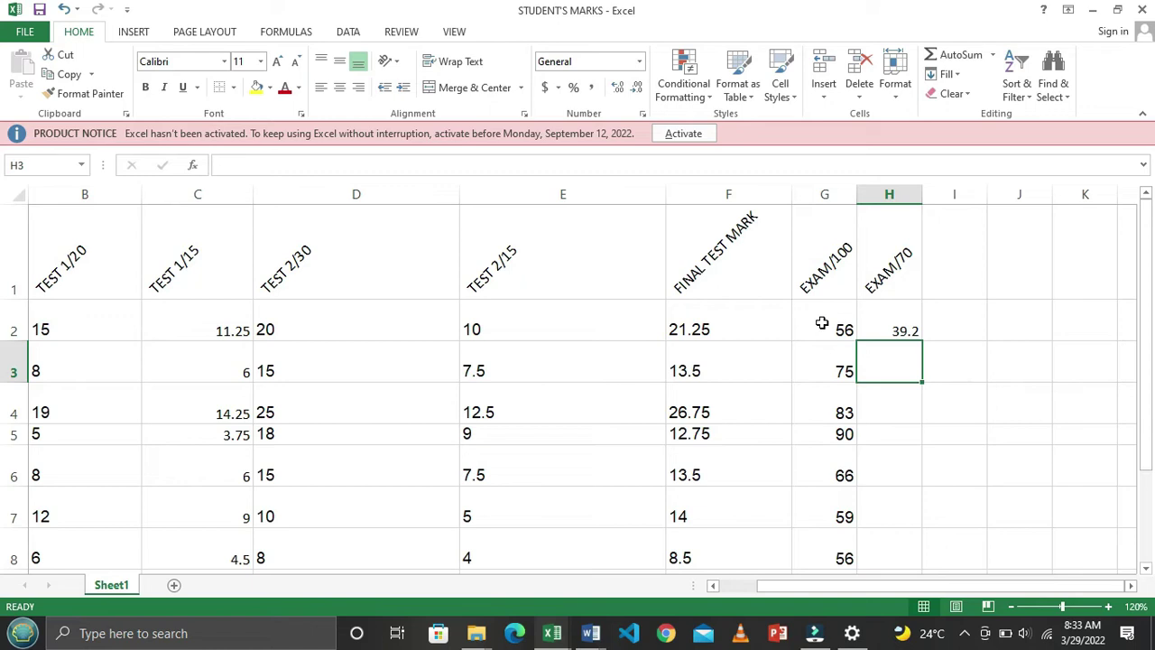
# Copy the EXAM/70 formula down from H2 through H8
pyautogui.click(908, 320)
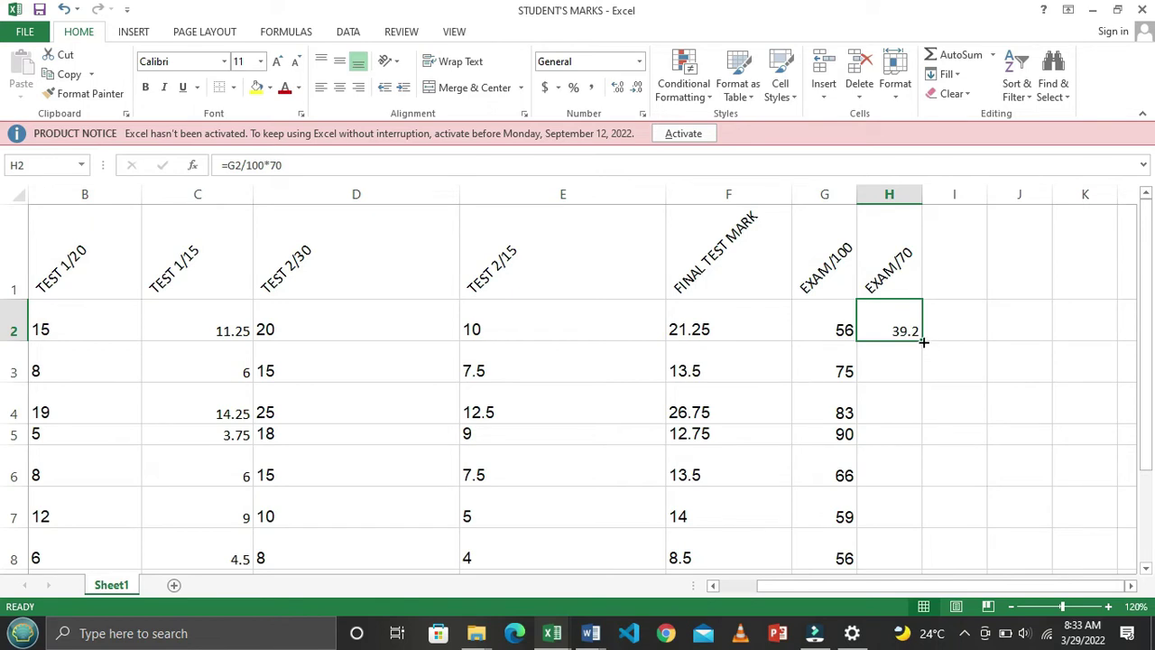
pyautogui.doubleClick(922, 341)
pyautogui.scroll(-2, 964, 383)
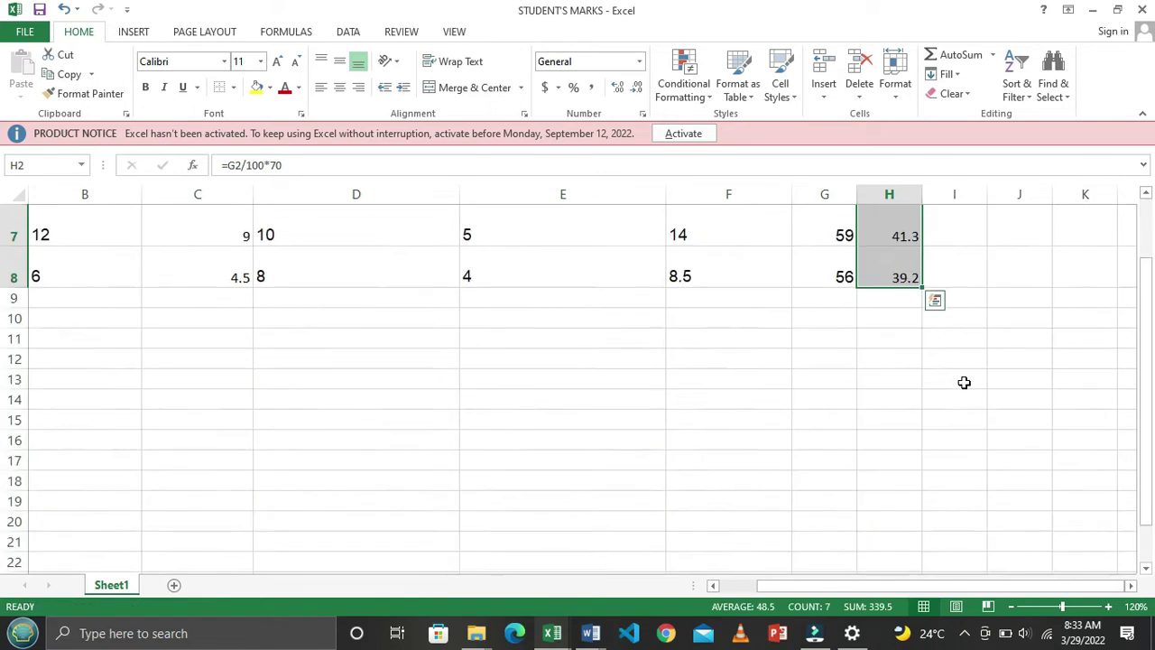
pyautogui.scroll(1, 964, 382)
pyautogui.scroll(2, 964, 383)
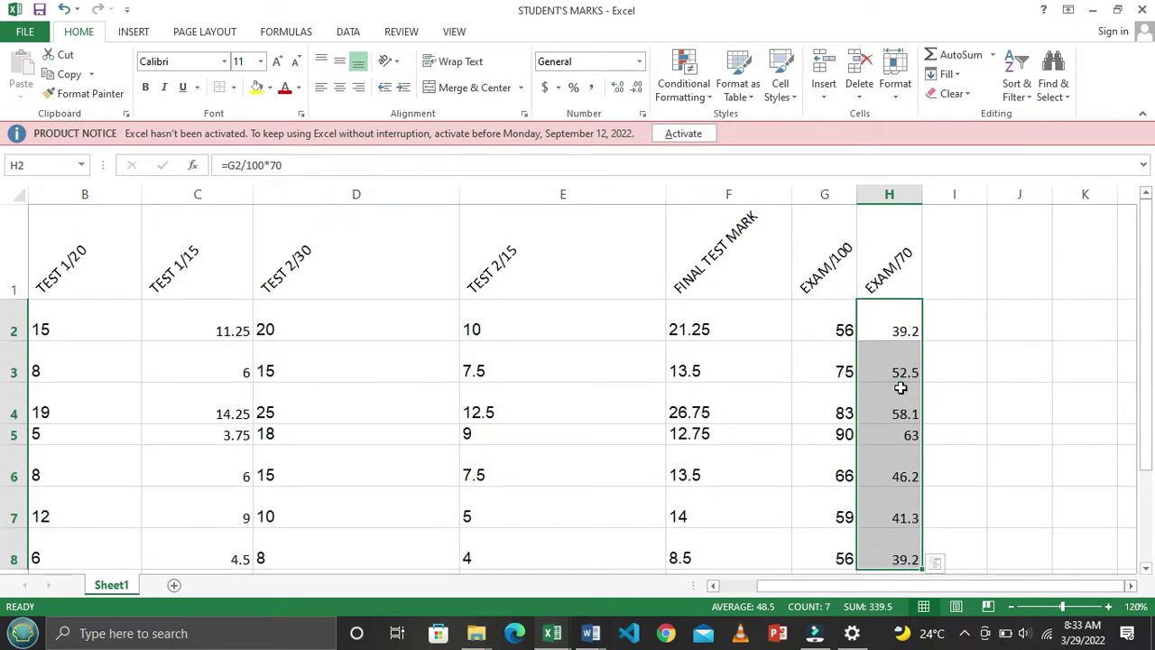
pyautogui.hotkey('ctrl', 'z')
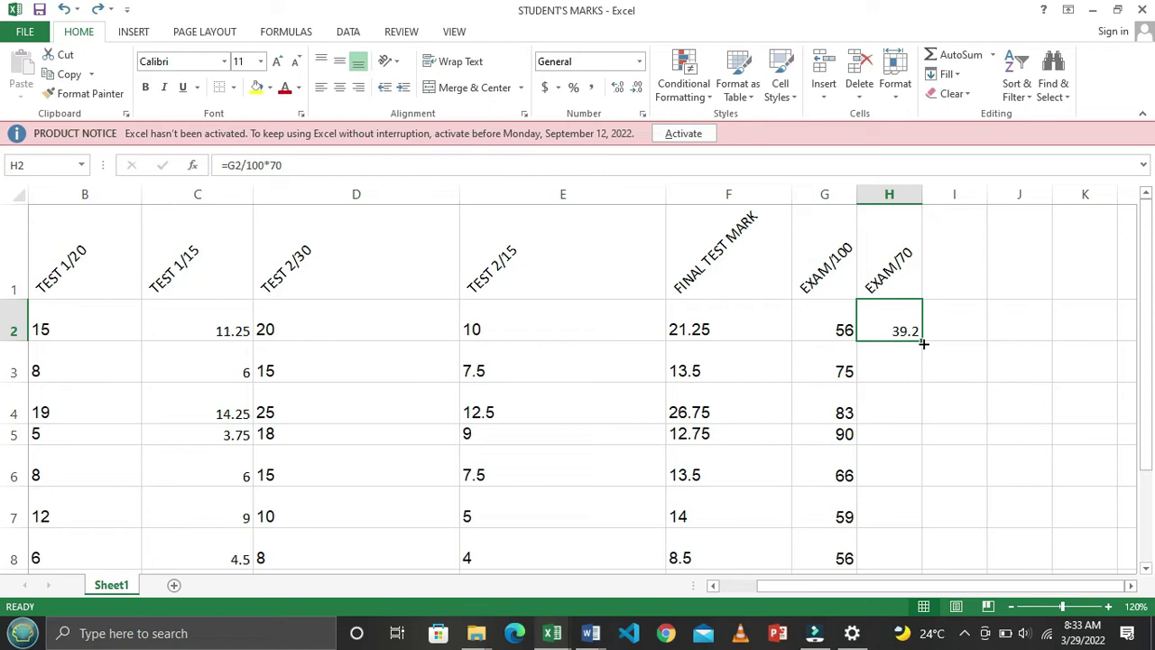
pyautogui.moveTo(923, 344); pyautogui.dragTo(936, 470)
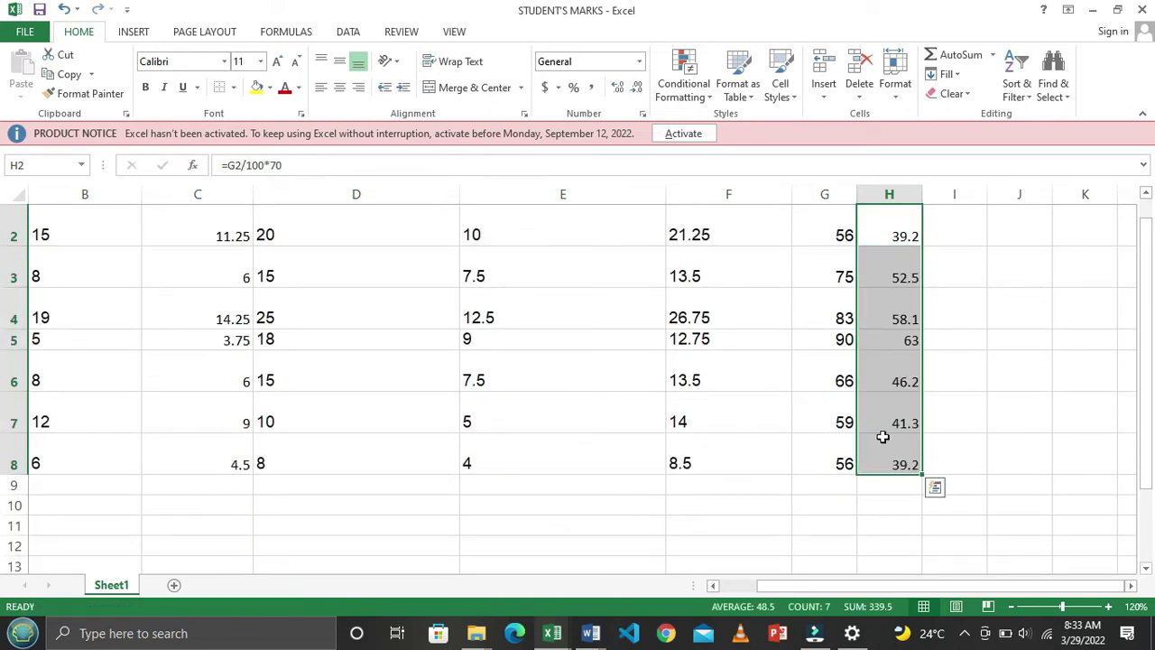
pyautogui.click(828, 412)
pyautogui.scroll(1, 909, 424)
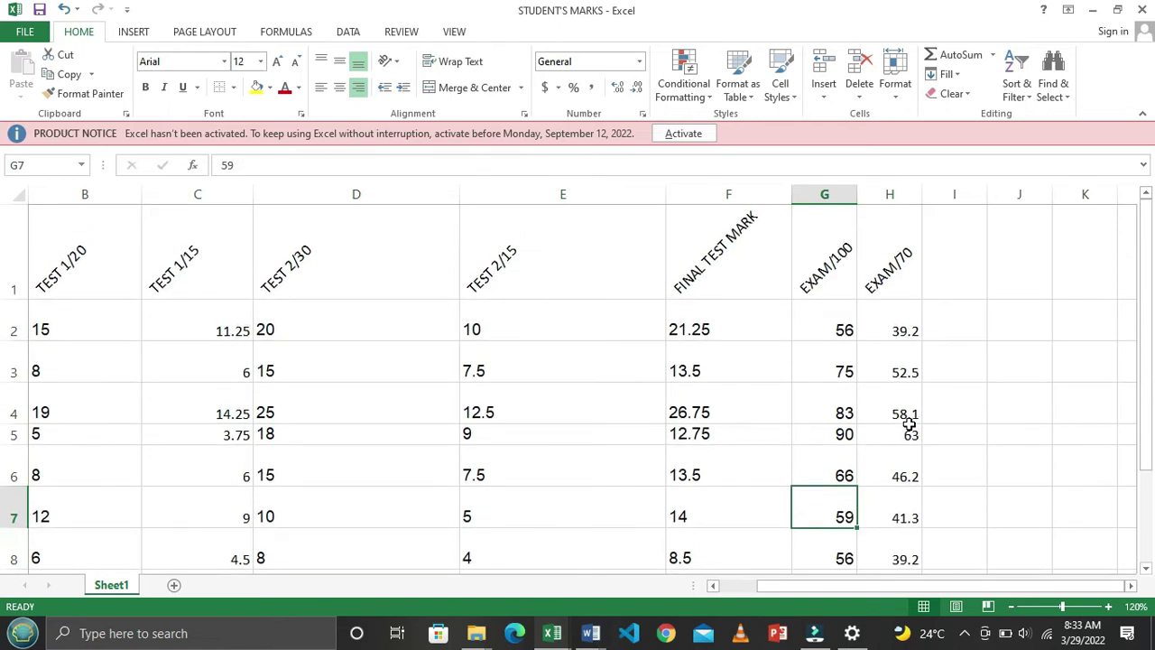
pyautogui.hotkey('alt', 'Tab')
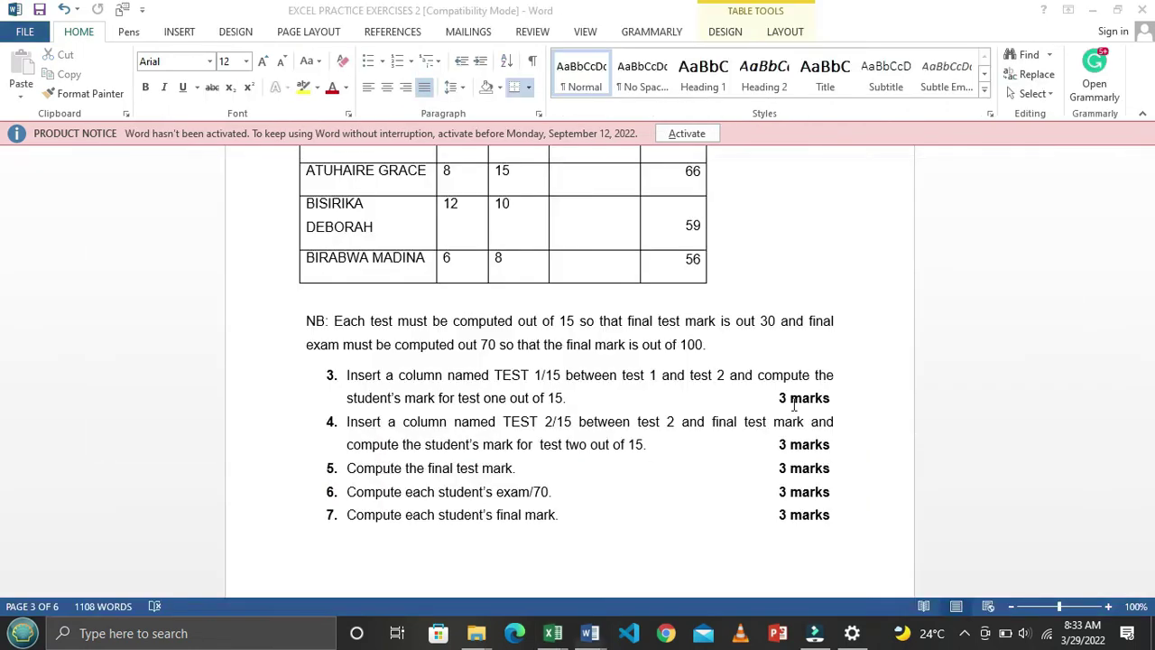
pyautogui.scroll(-2, 642, 397)
pyautogui.scroll(1, 643, 397)
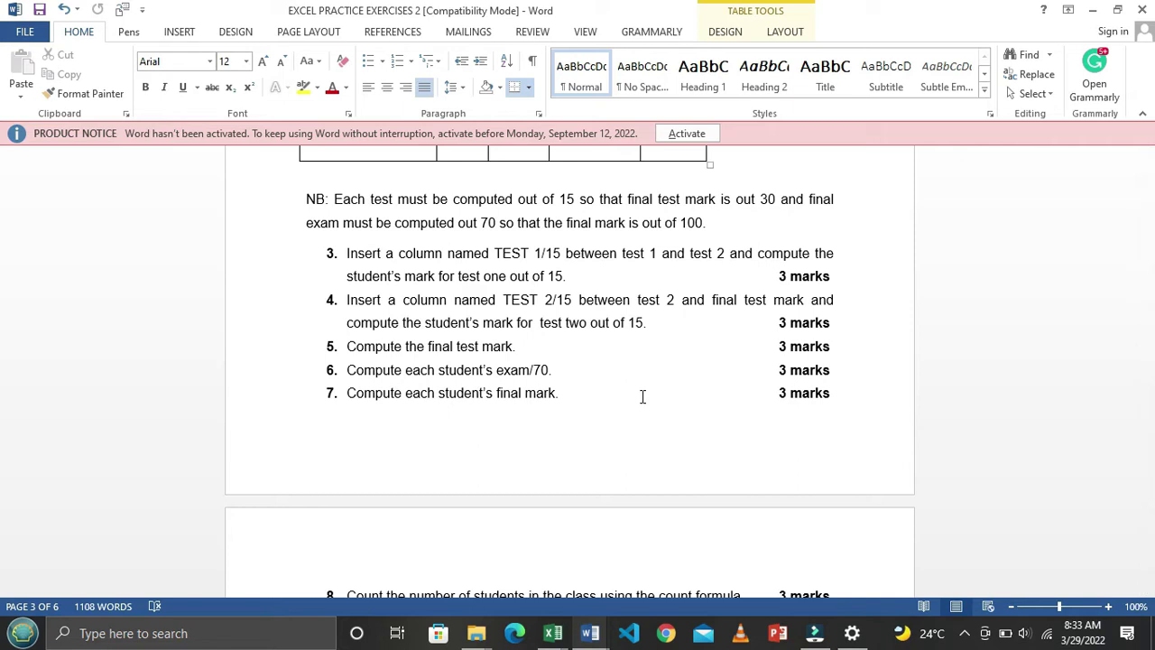
pyautogui.hotkey('alt', 'Tab')
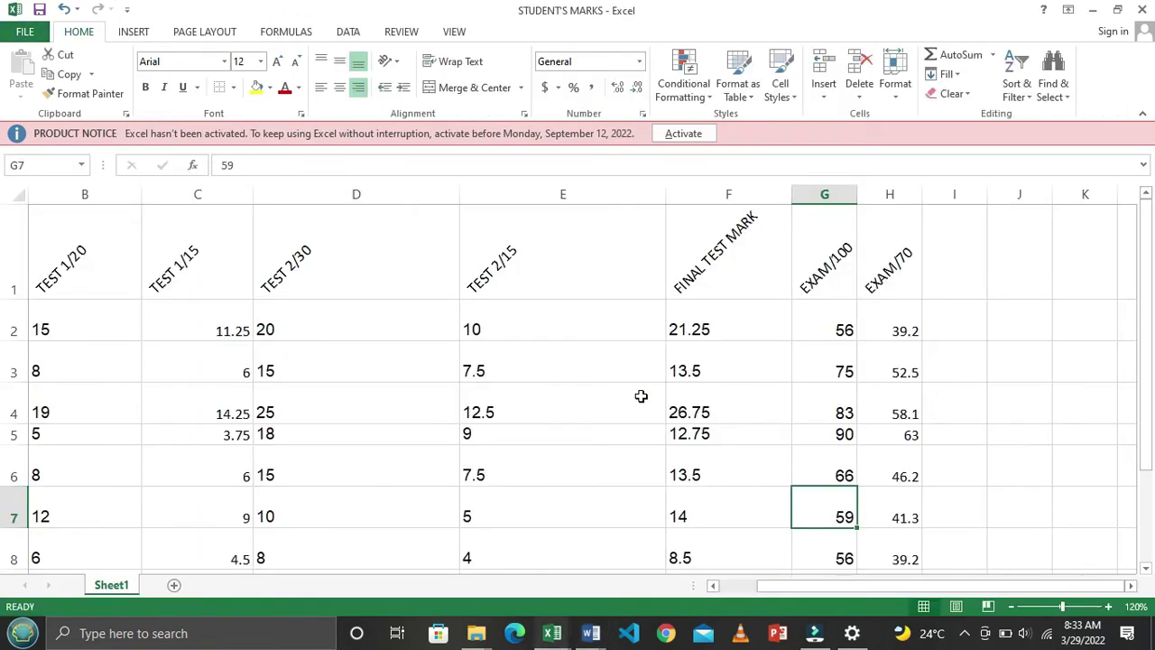
pyautogui.click(933, 272)
pyautogui.click(892, 326)
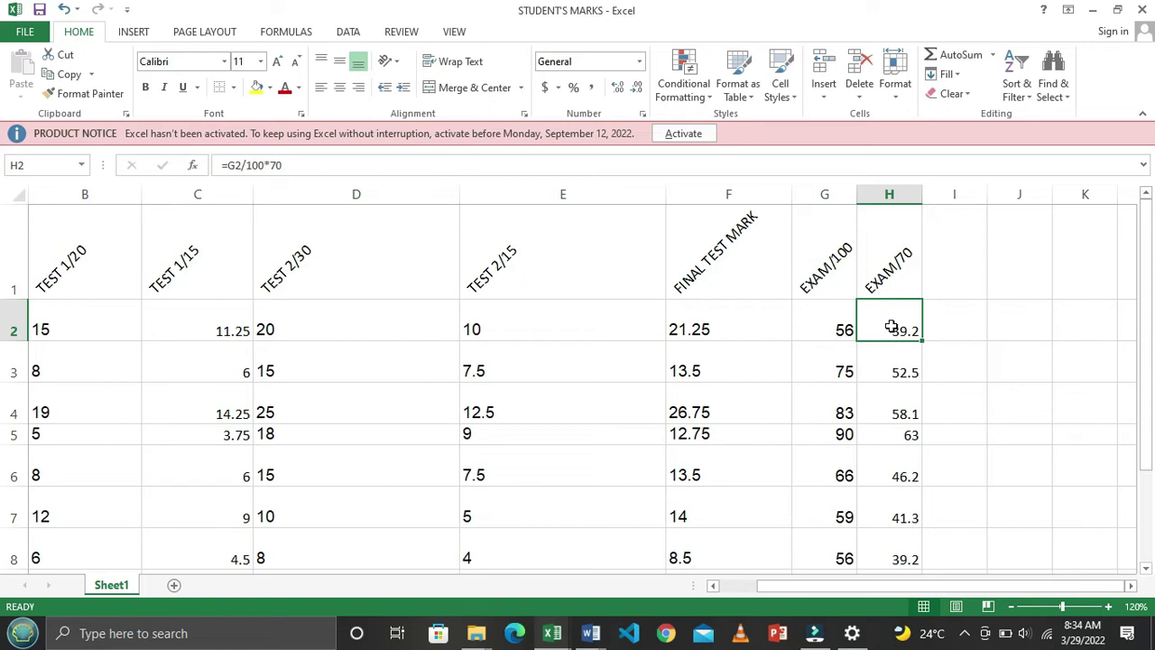
pyautogui.click(903, 261)
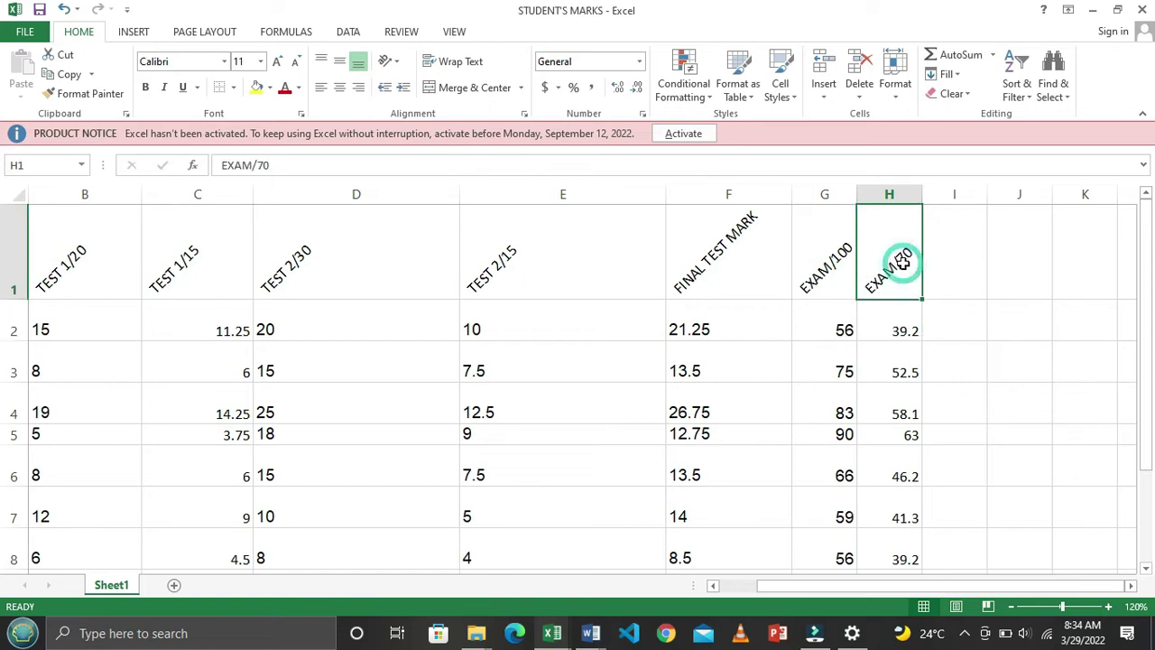
pyautogui.click(744, 263)
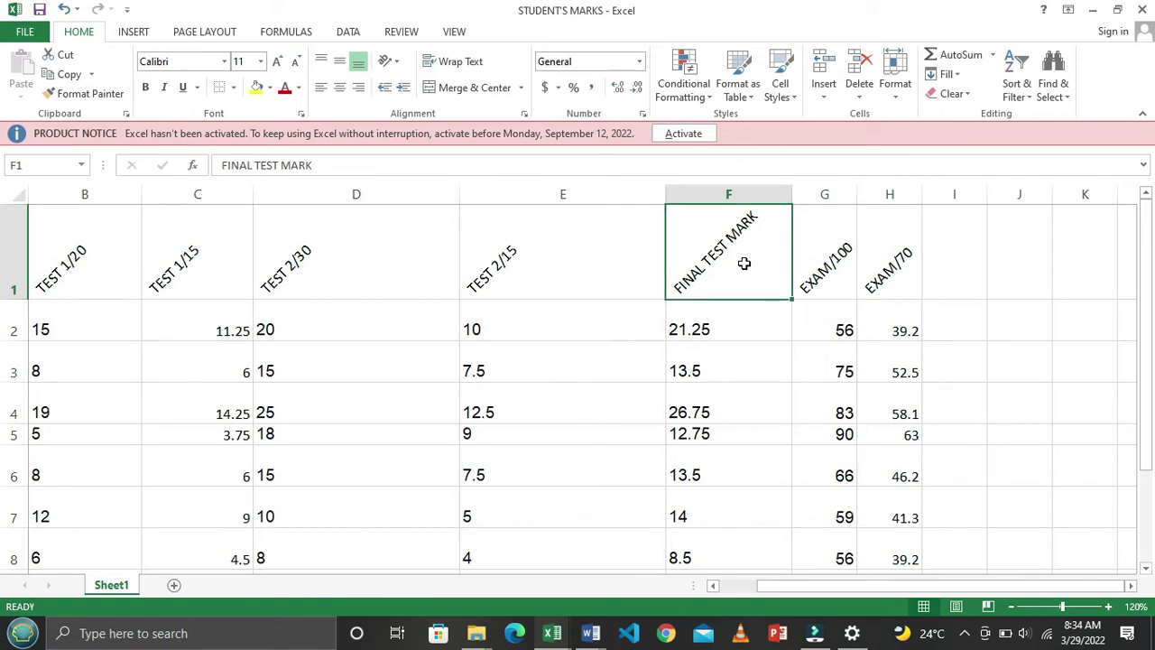
pyautogui.hotkey('alt', 'Tab')
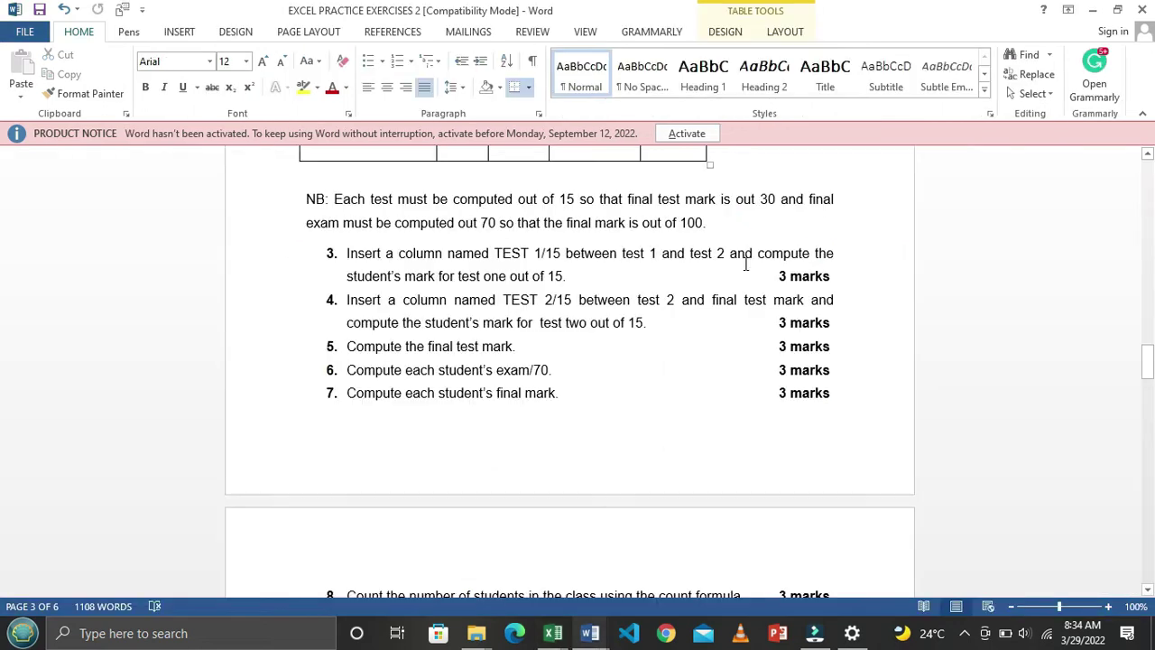
pyautogui.moveTo(365, 393); pyautogui.dragTo(552, 390)
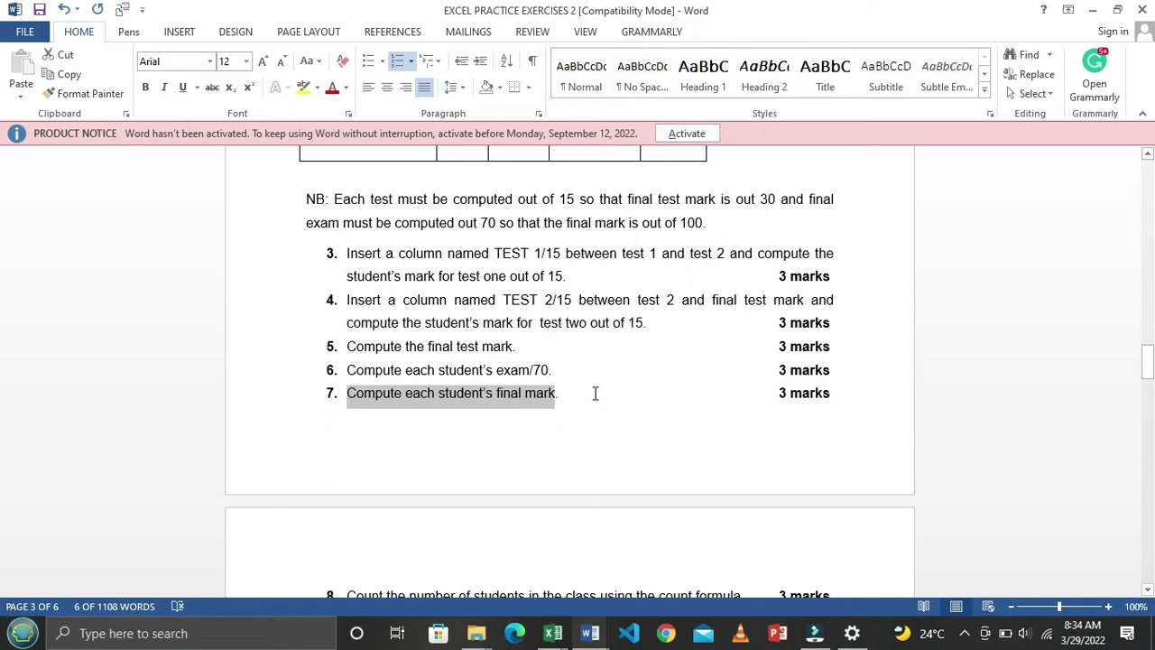
pyautogui.hotkey('alt', 'Tab')
pyautogui.click(957, 290)
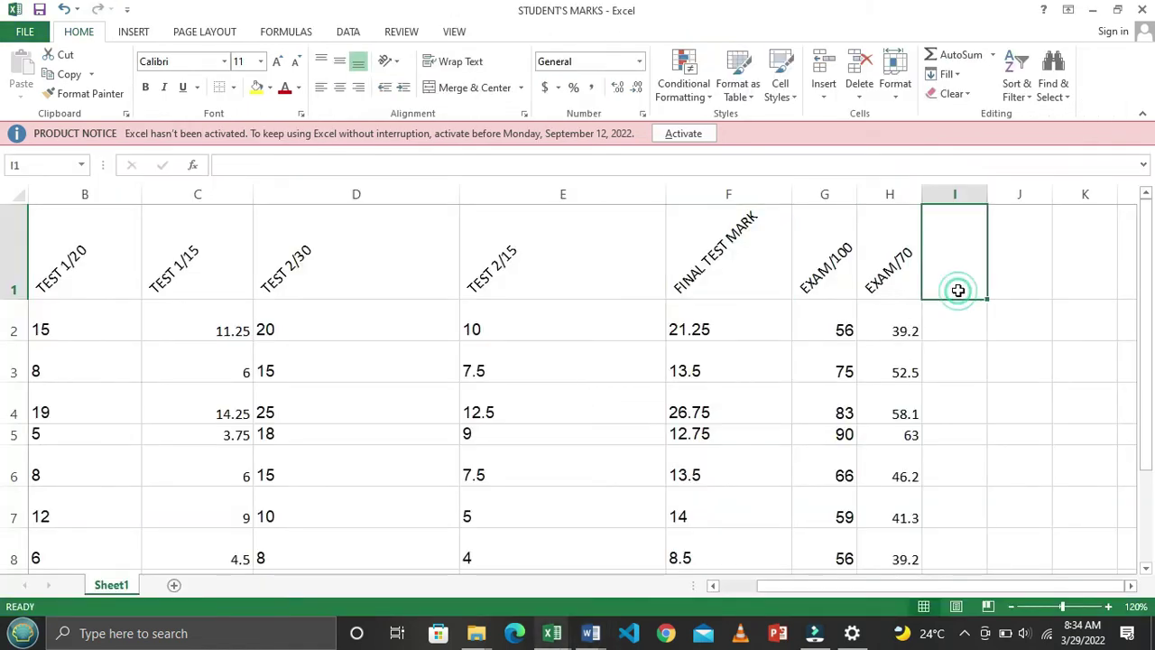
# Enter STUDENT'S FINAL MARK in I1 and autofit column I to the heading
pyautogui.write('ST')
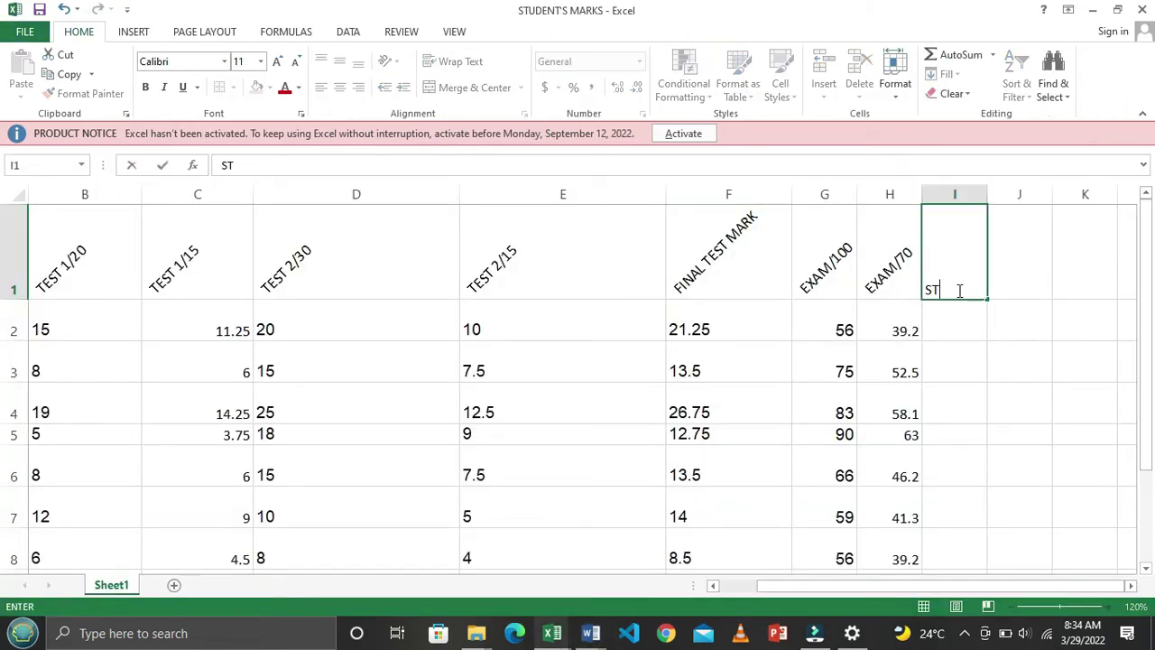
pyautogui.write("UDENT'S")
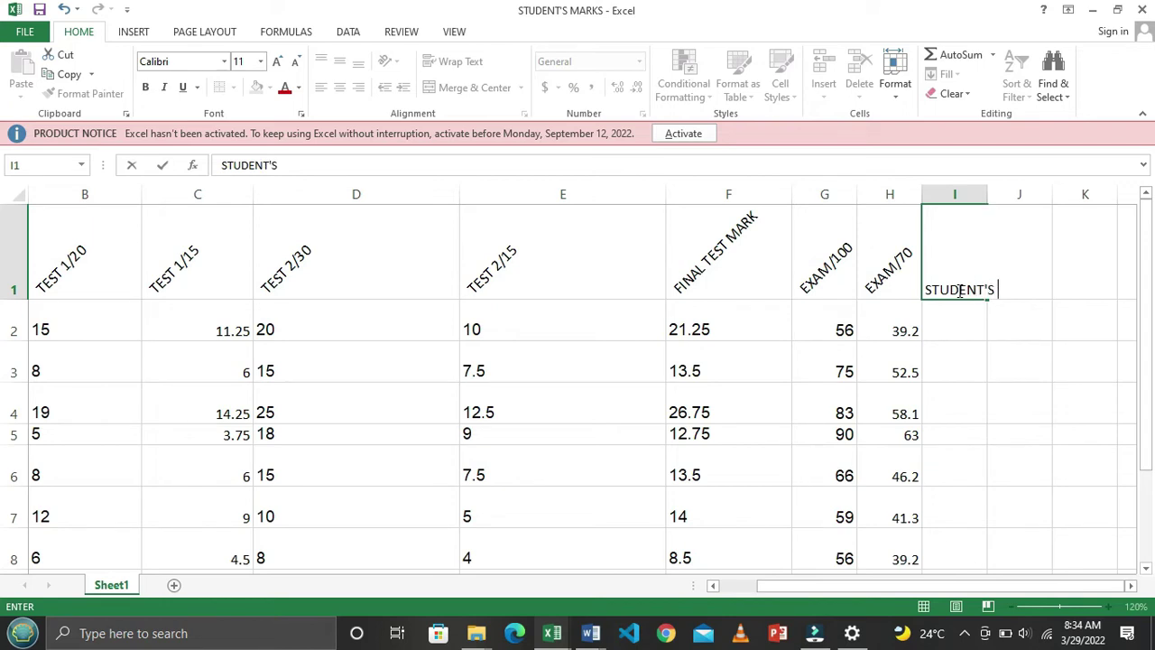
pyautogui.write(' FINAL MA')
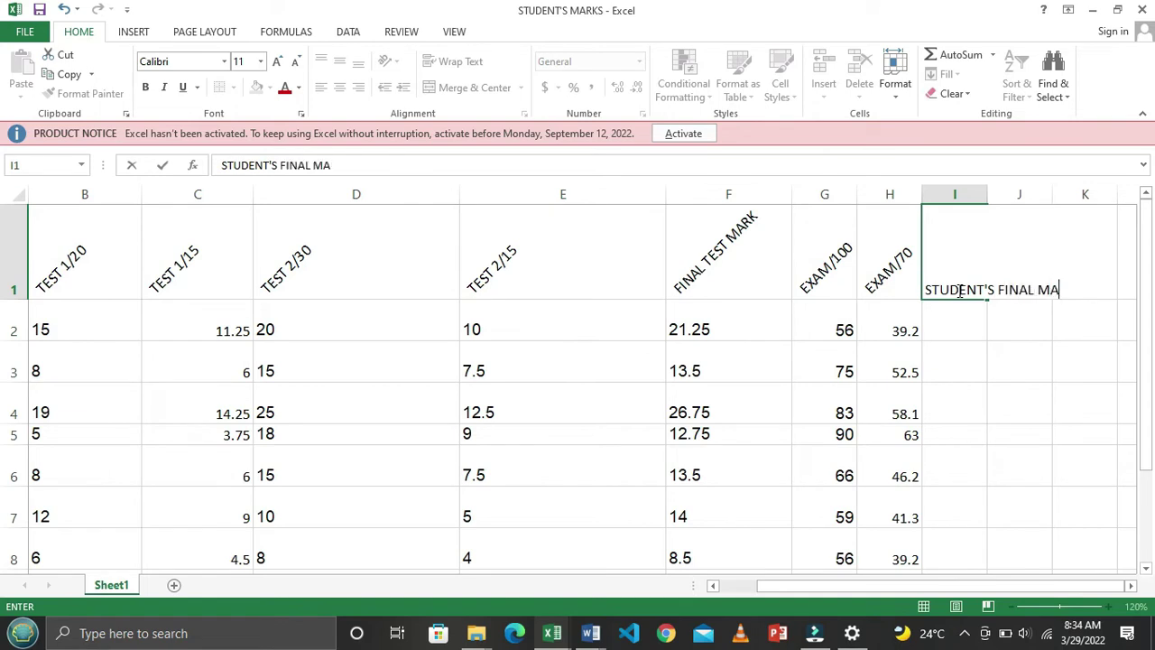
pyautogui.write('RK')
pyautogui.press('Return')
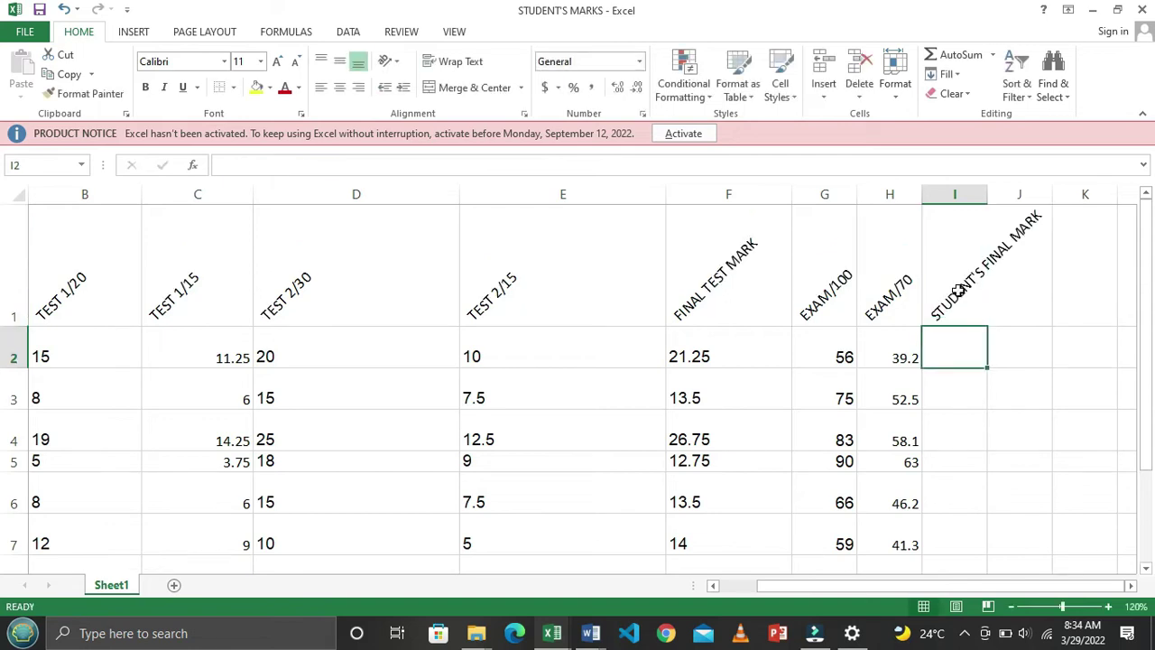
pyautogui.click(1028, 422)
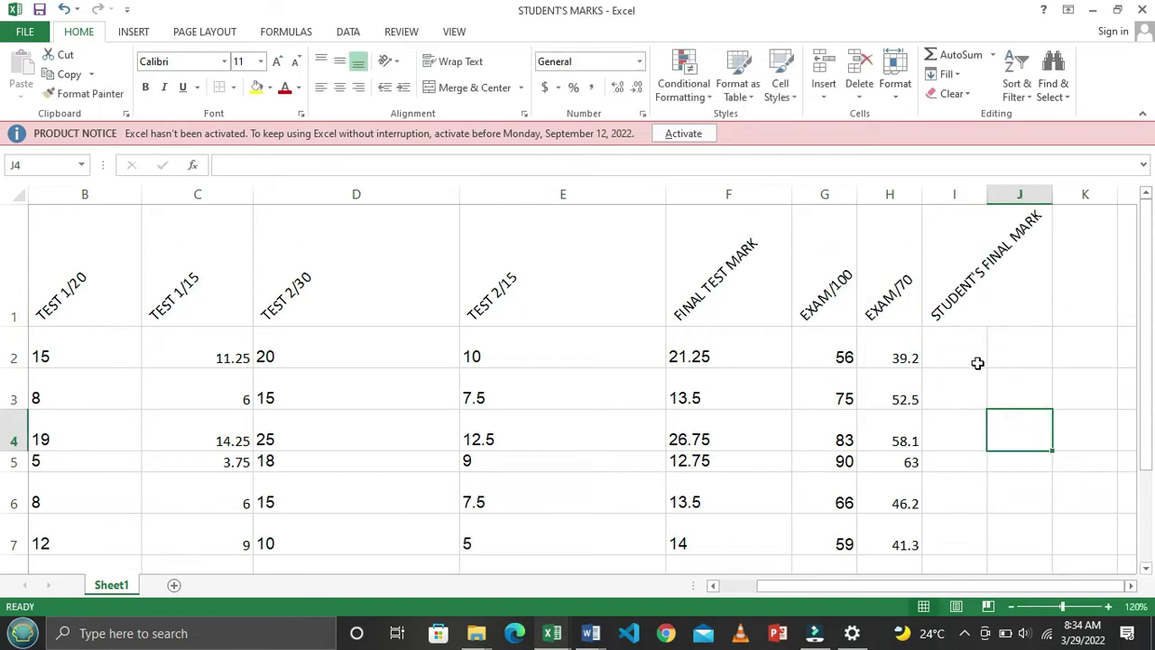
pyautogui.click(970, 357)
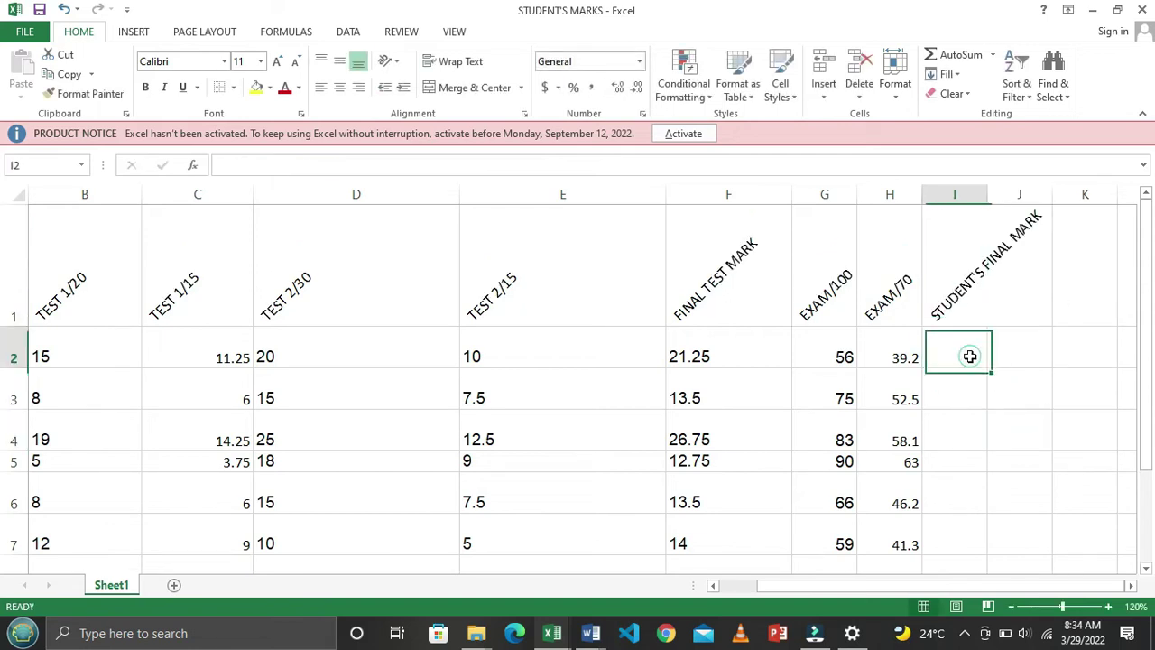
pyautogui.doubleClick(988, 187)
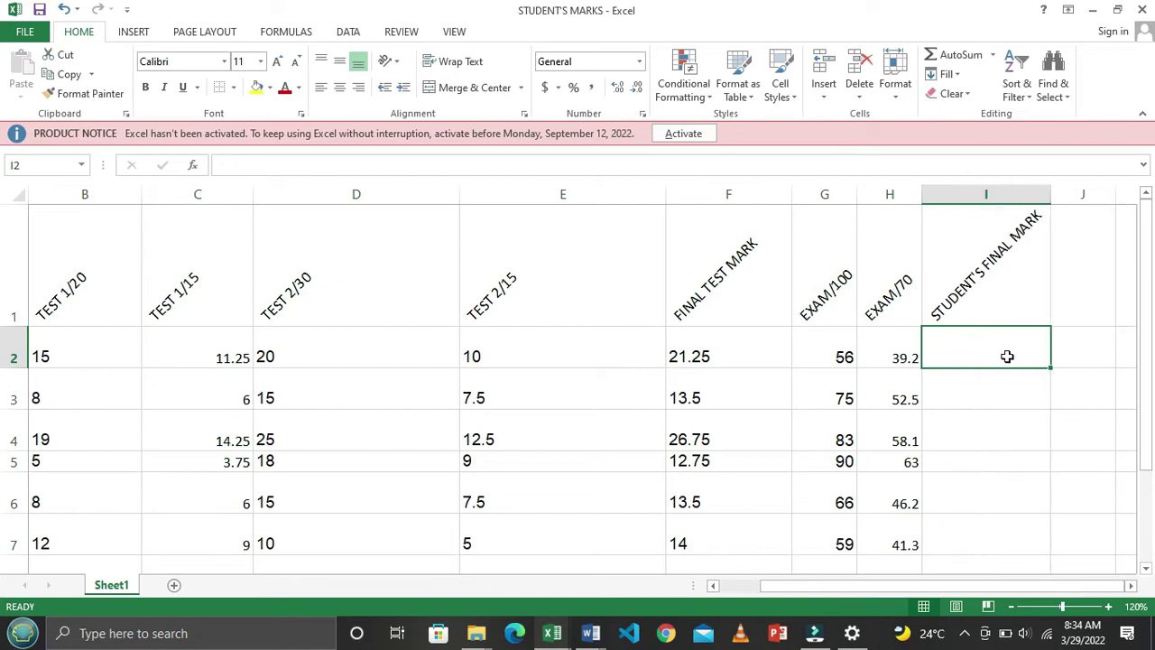
# Enter =SUM(H2,F2) in I2, giving the first student a final mark of 60.45
pyautogui.write('=')
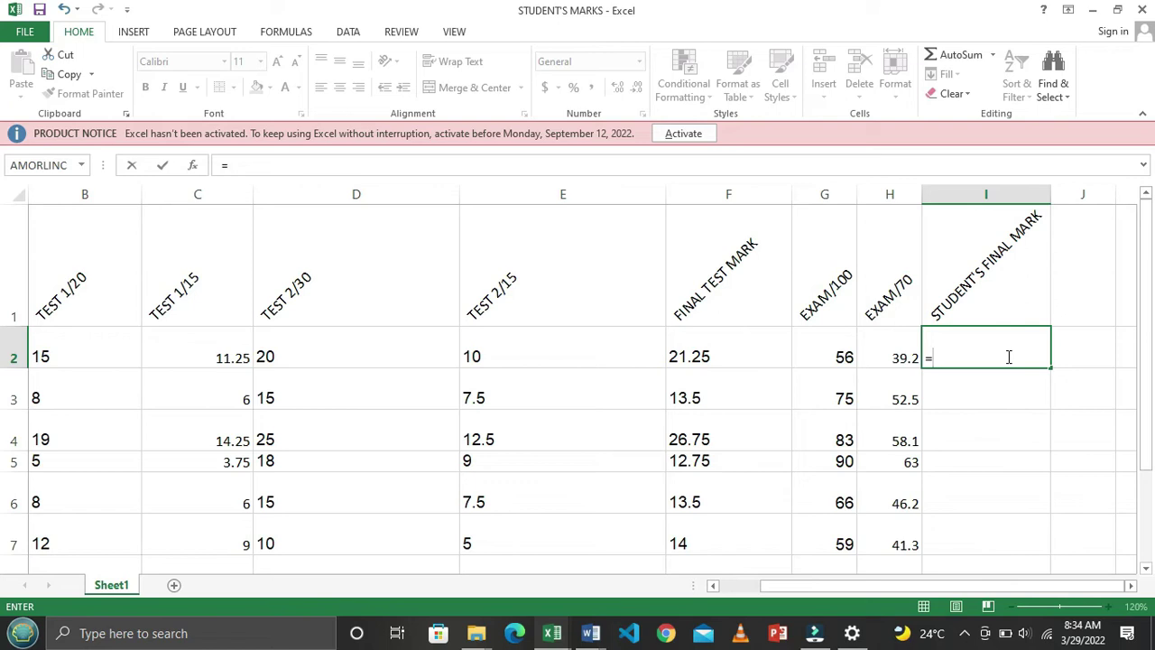
pyautogui.write('SUM')
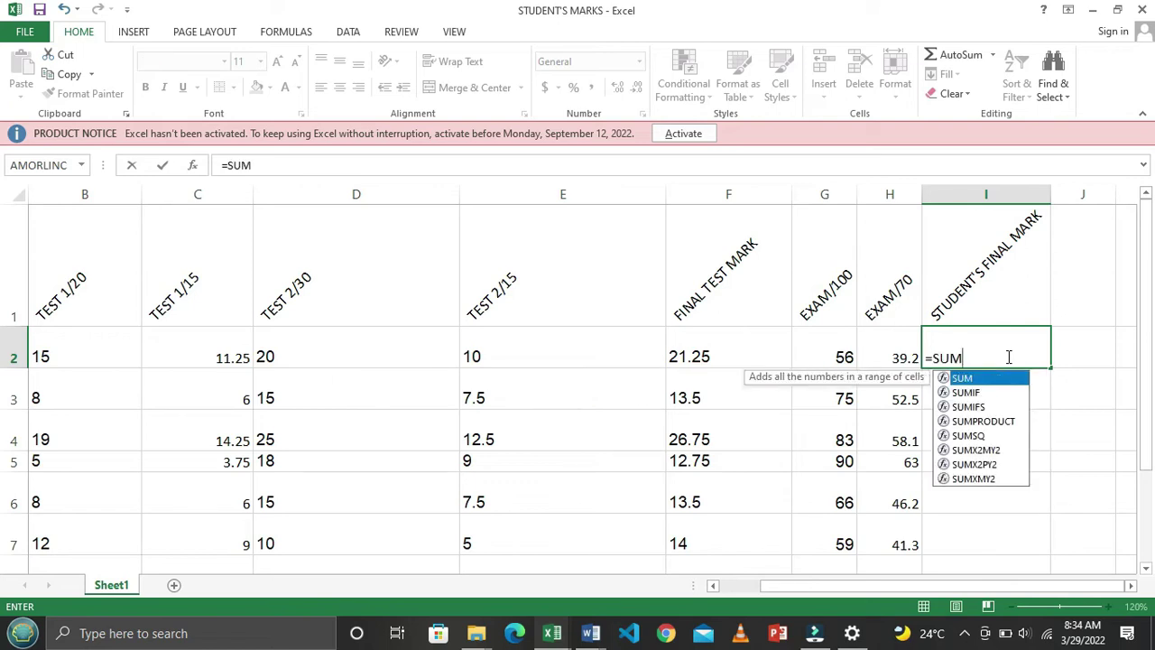
pyautogui.write('(')
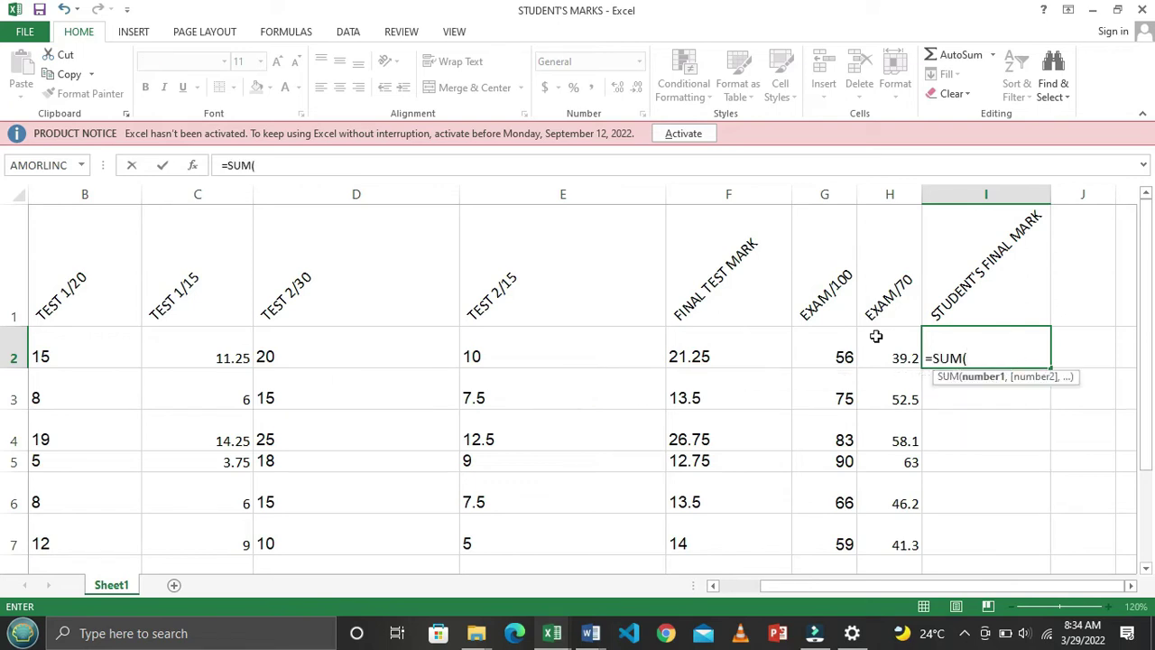
pyautogui.click(897, 349)
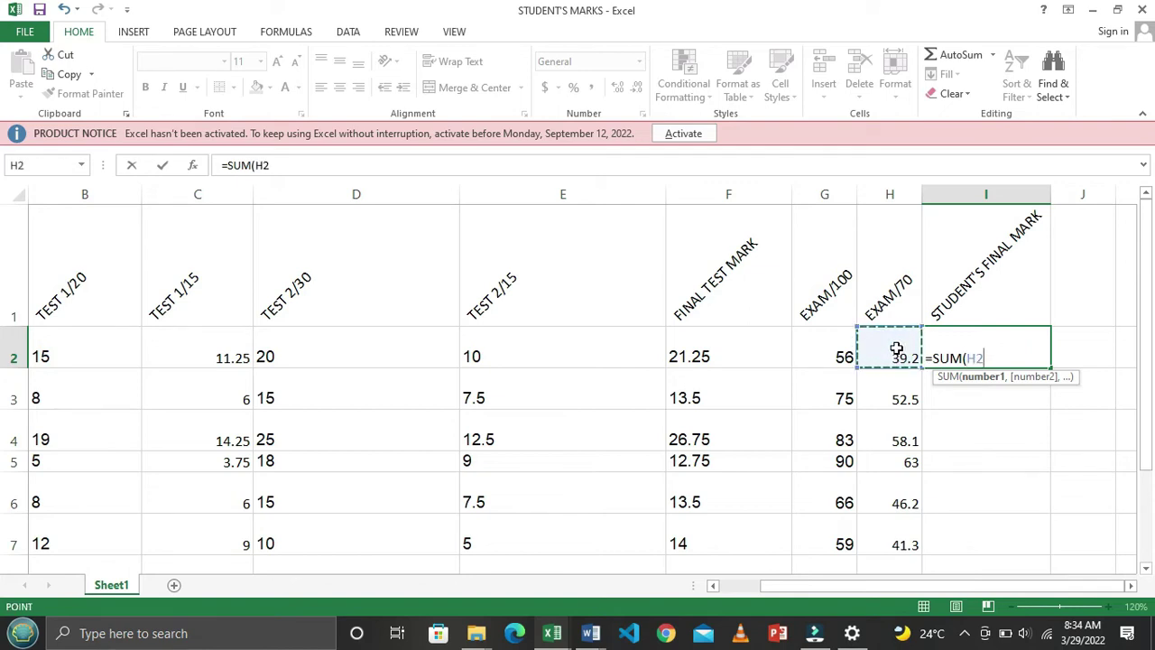
pyautogui.write(',')
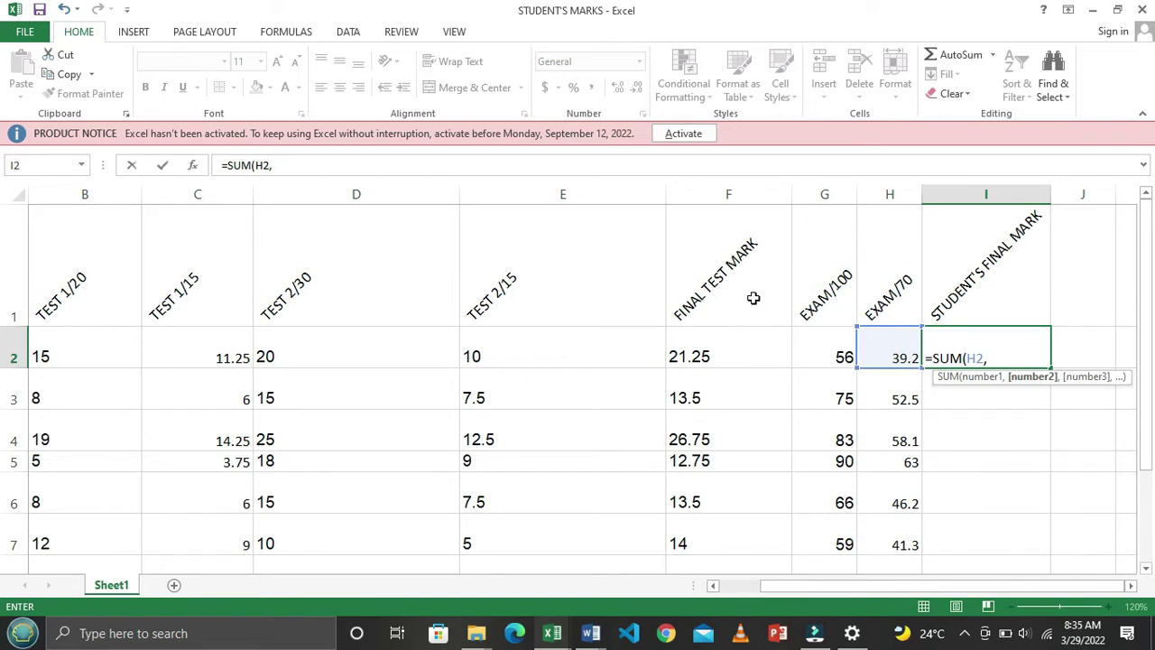
pyautogui.click(727, 355)
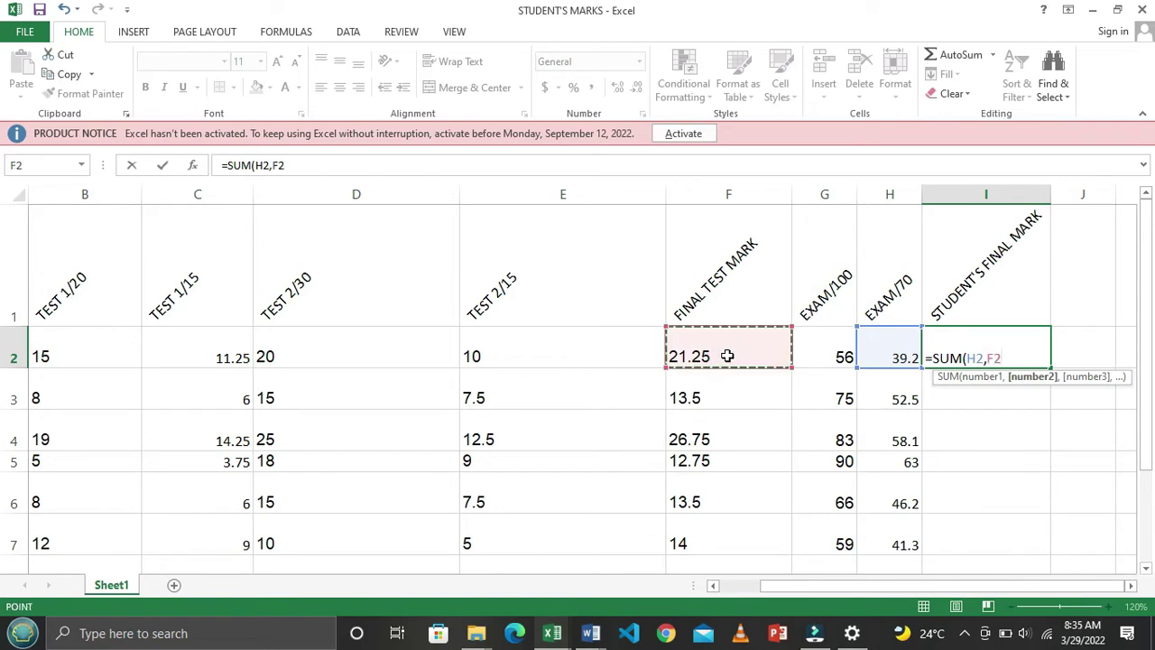
pyautogui.write(')')
pyautogui.press('Return')
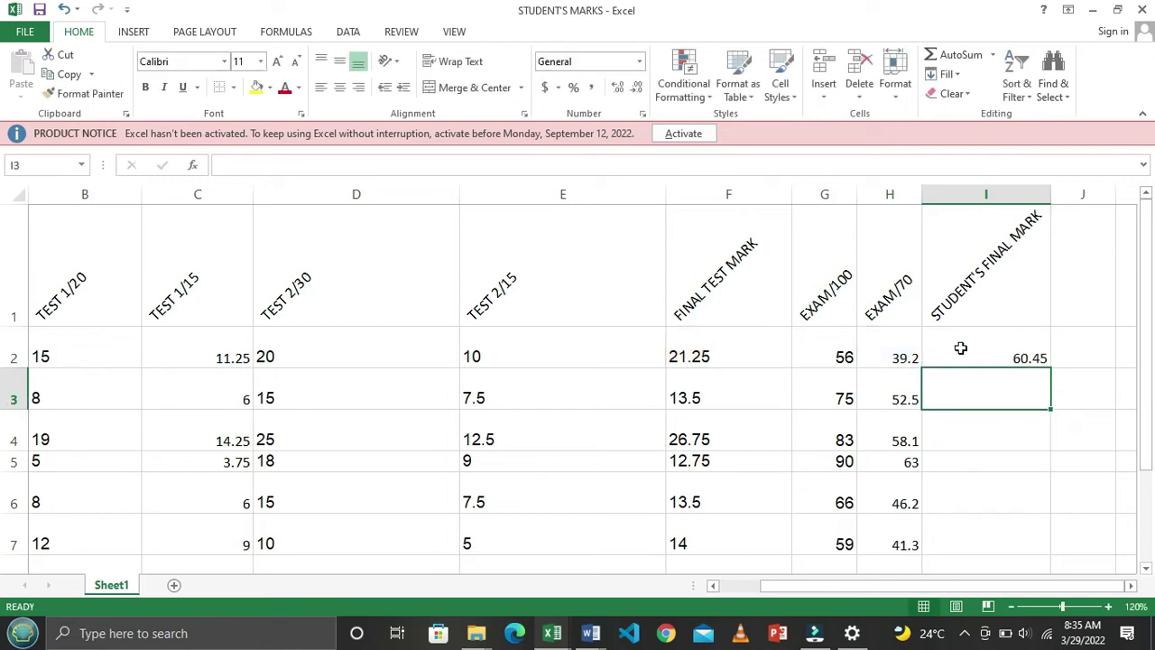
# Review the source columns, then copy the final mark formula down to the other students
pyautogui.click(736, 298)
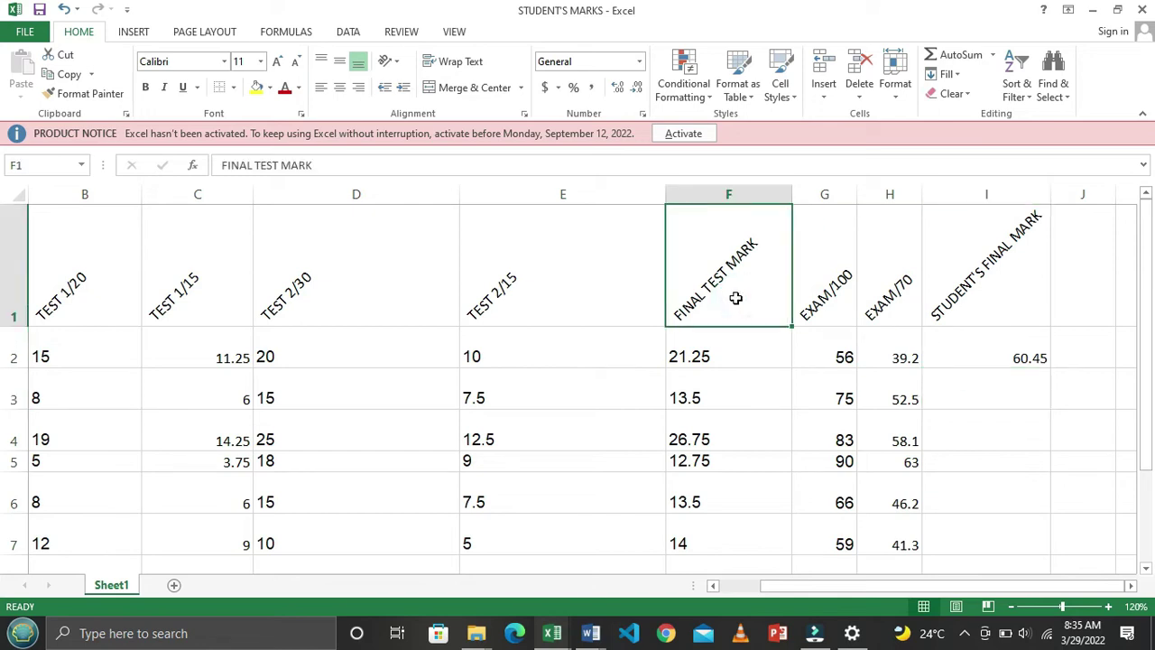
pyautogui.click(896, 301)
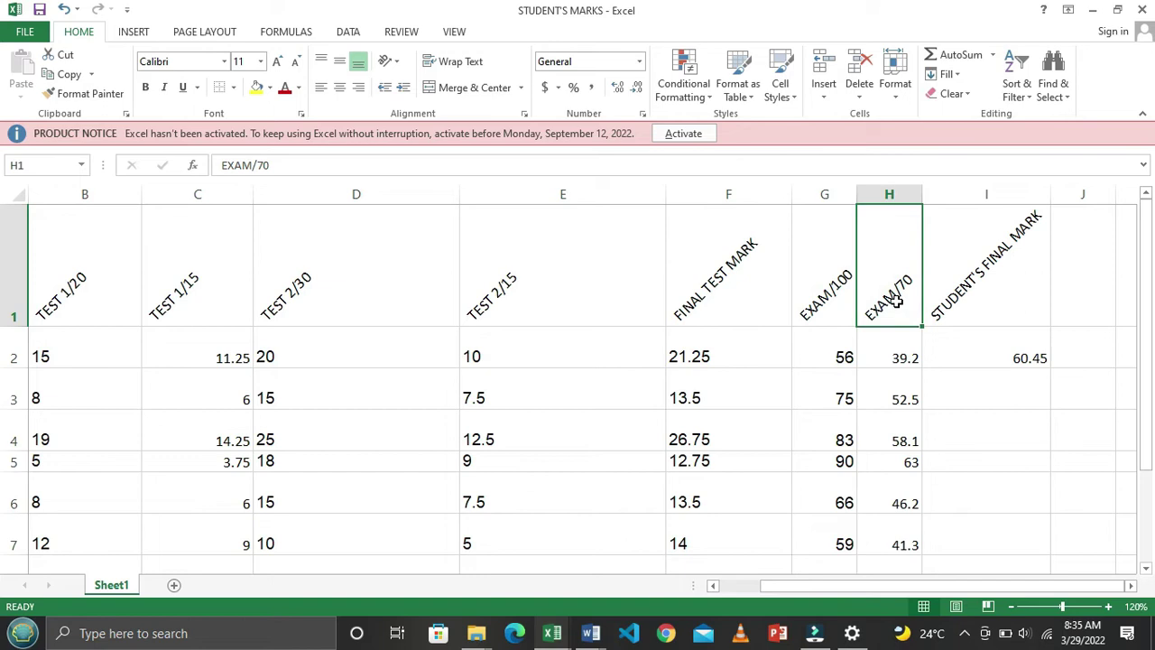
pyautogui.click(1006, 353)
pyautogui.click(979, 318)
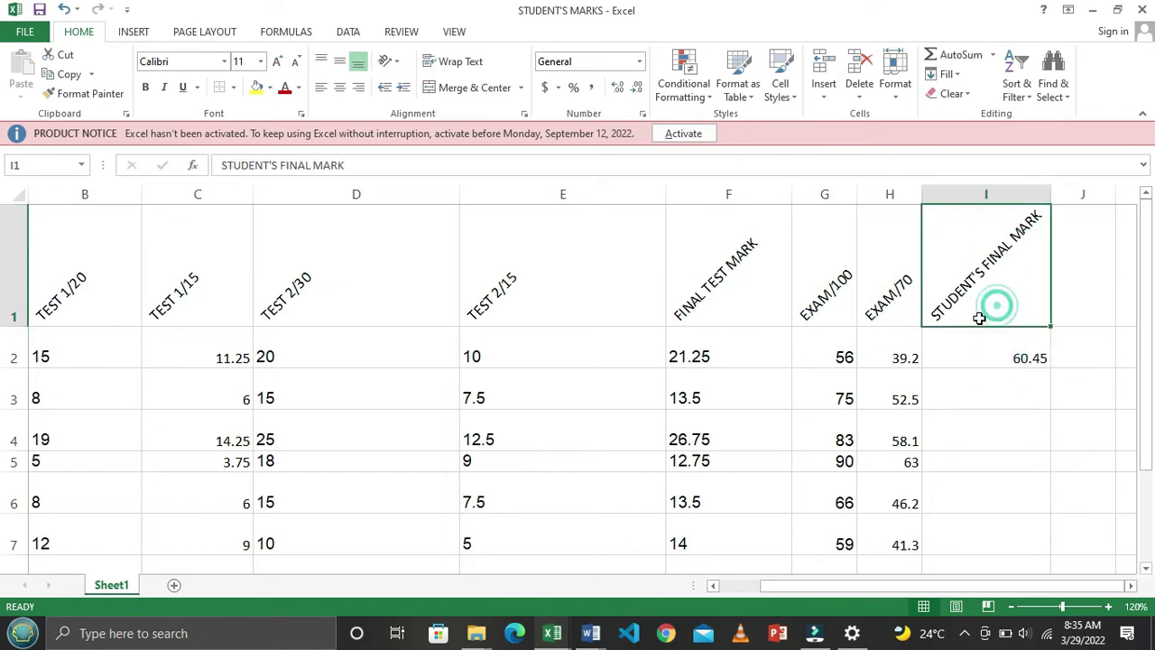
pyautogui.click(890, 357)
pyautogui.click(722, 352)
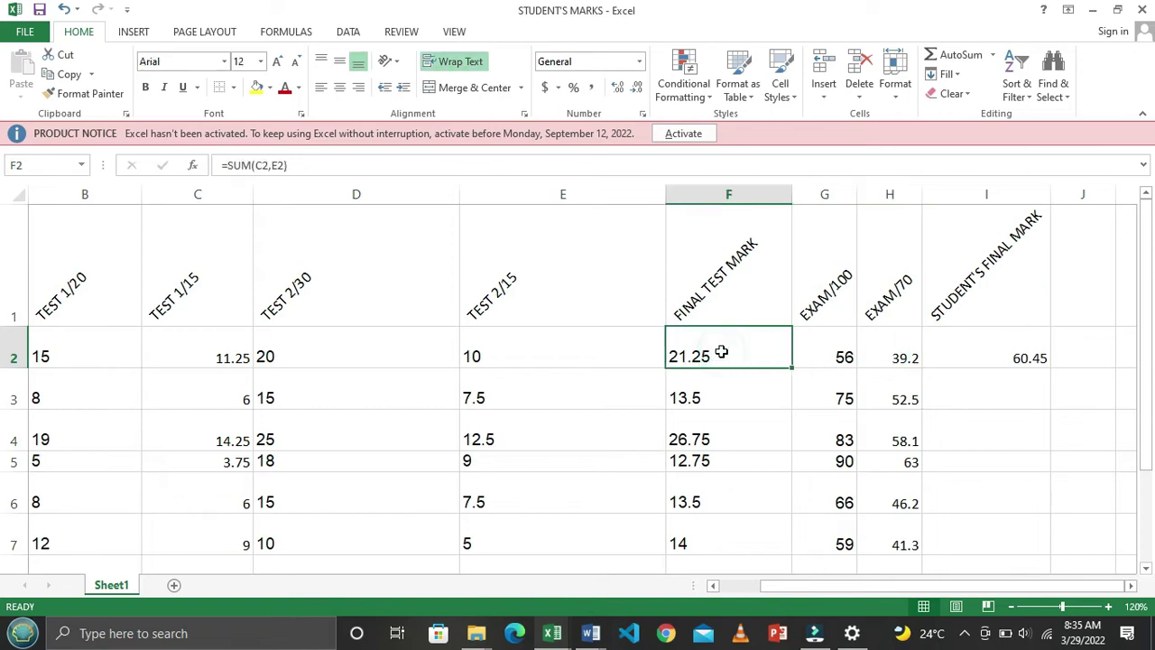
pyautogui.click(960, 347)
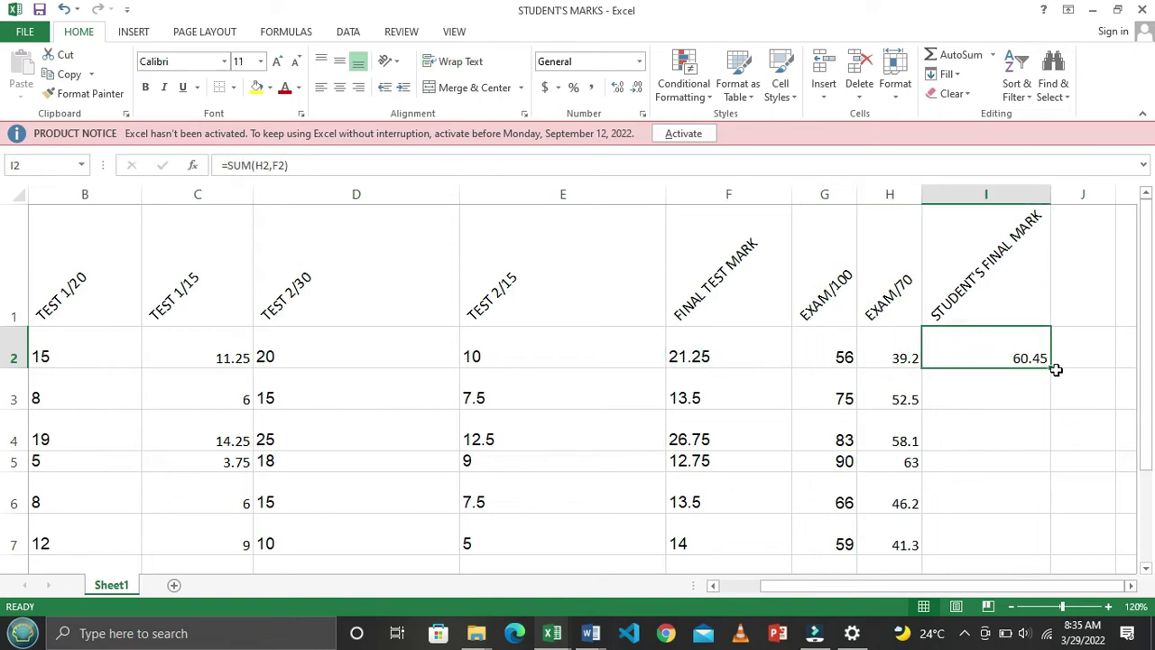
pyautogui.moveTo(1050, 367); pyautogui.dragTo(1060, 562)
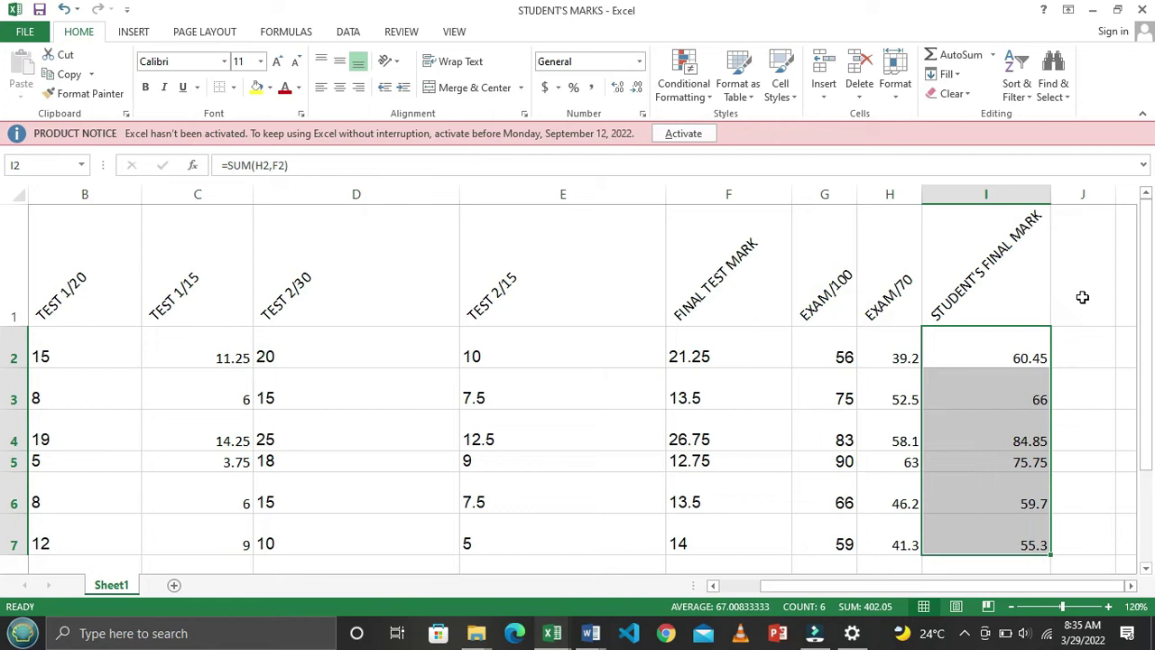
# Switch to the Word document EXCEL PRACTICE EXERCISES 2
pyautogui.hotkey('alt', 'Tab')
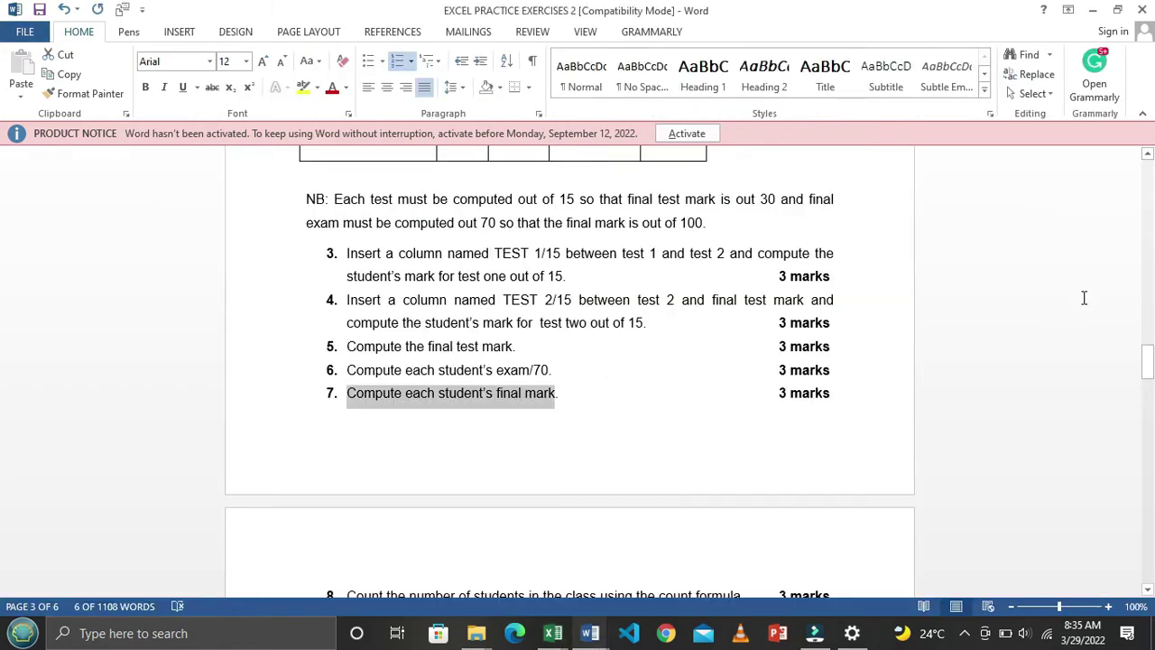
# Read Word tasks 8–10 on student count, highest mark and grade points, then return to Excel
pyautogui.scroll(-5, 566, 362)
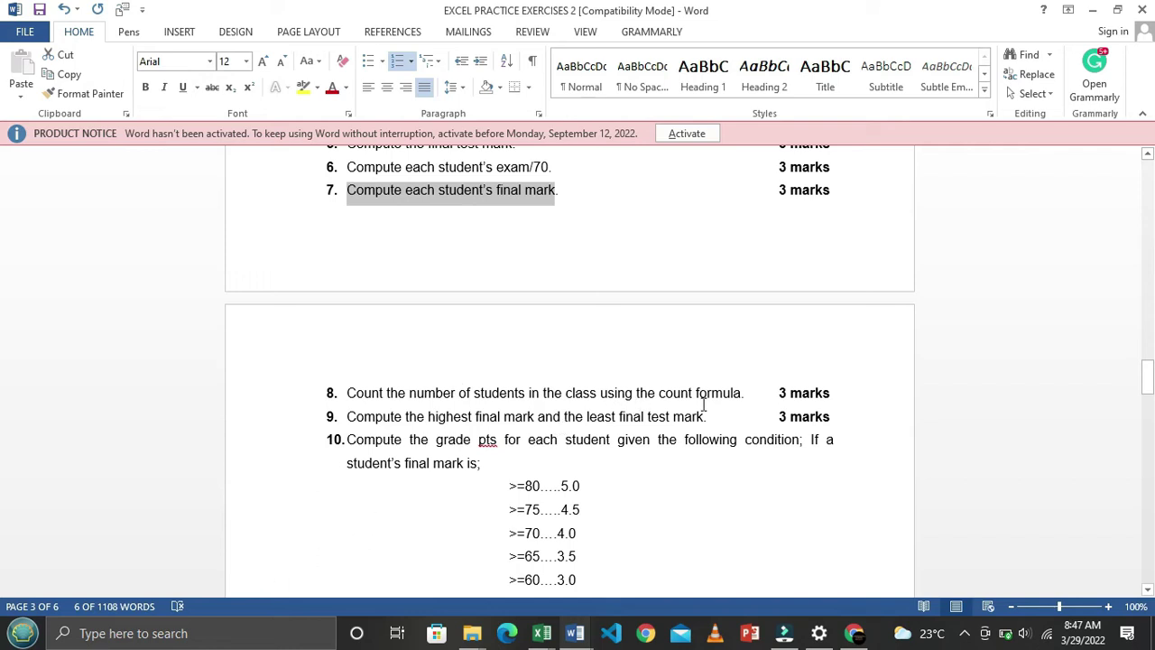
pyautogui.hotkey('alt', 'Tab')
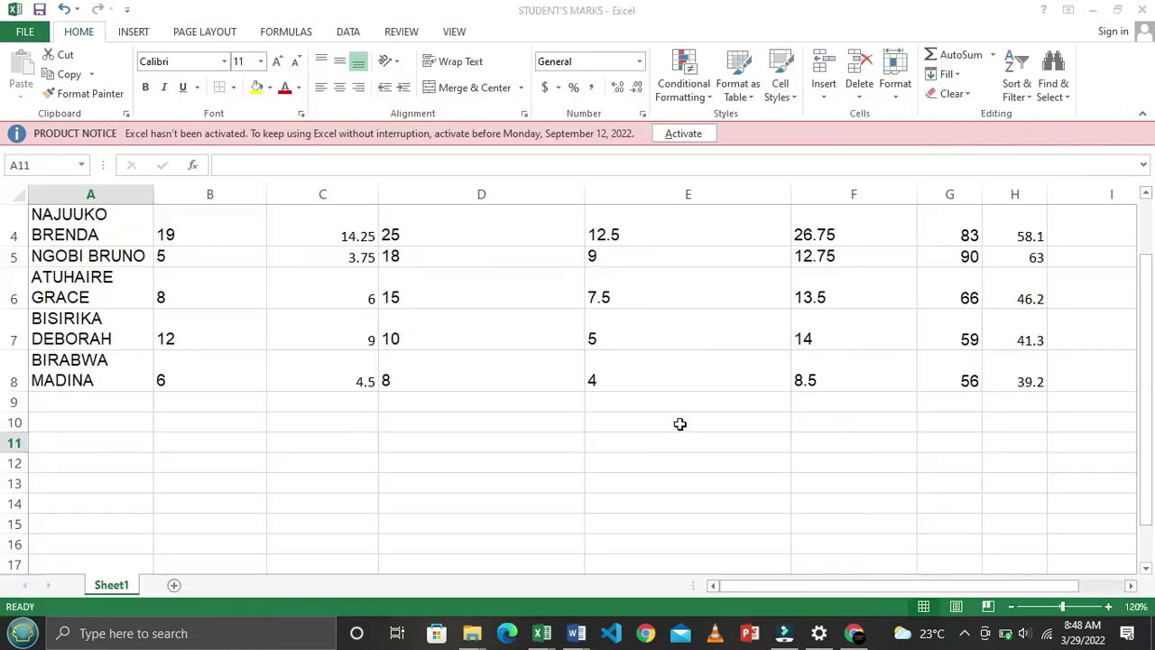
# Look over the student names in column A down to row 8
pyautogui.scroll(3, 147, 431)
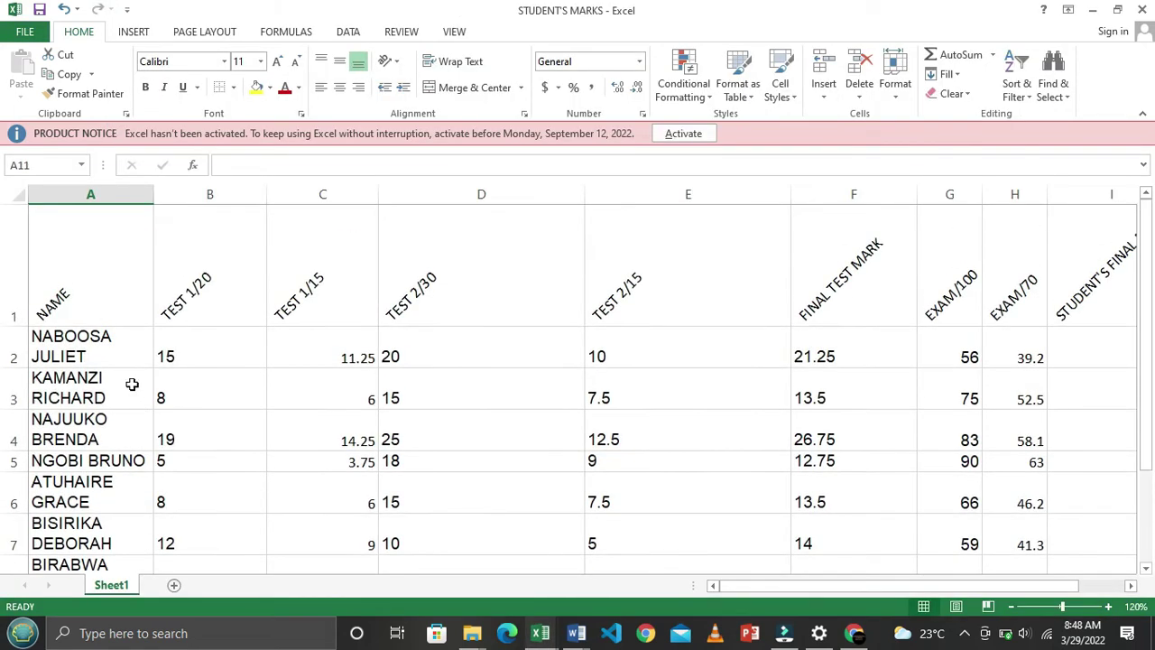
pyautogui.scroll(-1, 129, 346)
pyautogui.scroll(1, 129, 346)
pyautogui.click(71, 352)
pyautogui.click(72, 398)
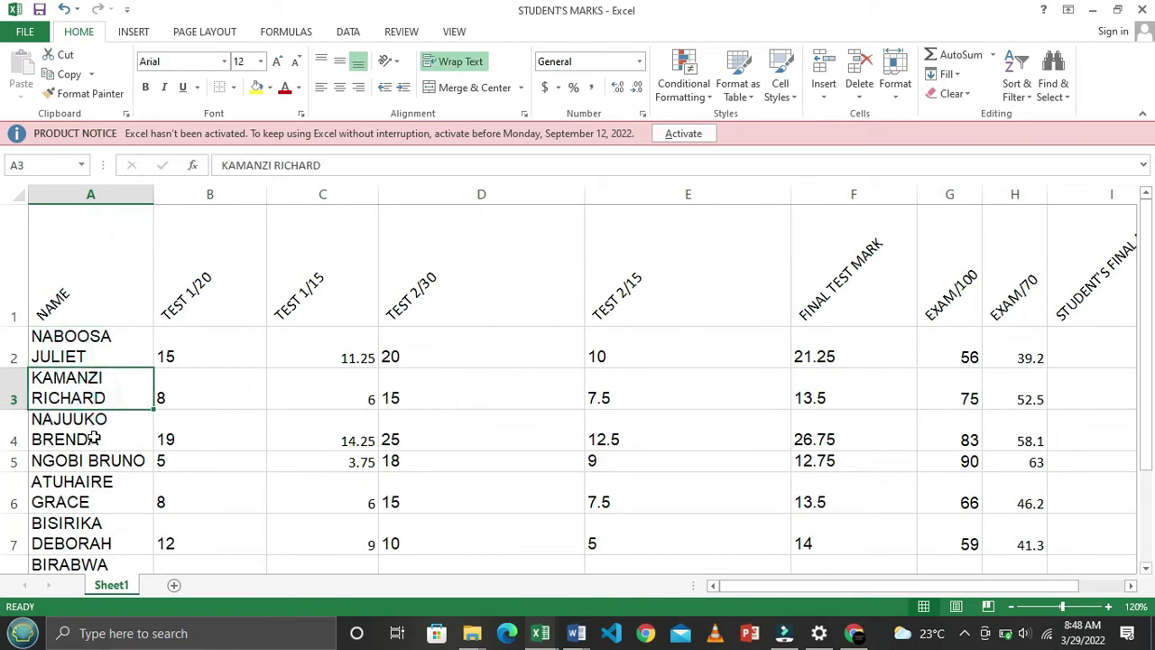
pyautogui.click(96, 441)
pyautogui.click(103, 464)
pyautogui.click(106, 493)
pyautogui.click(97, 541)
pyautogui.scroll(-2, 97, 539)
pyautogui.click(106, 376)
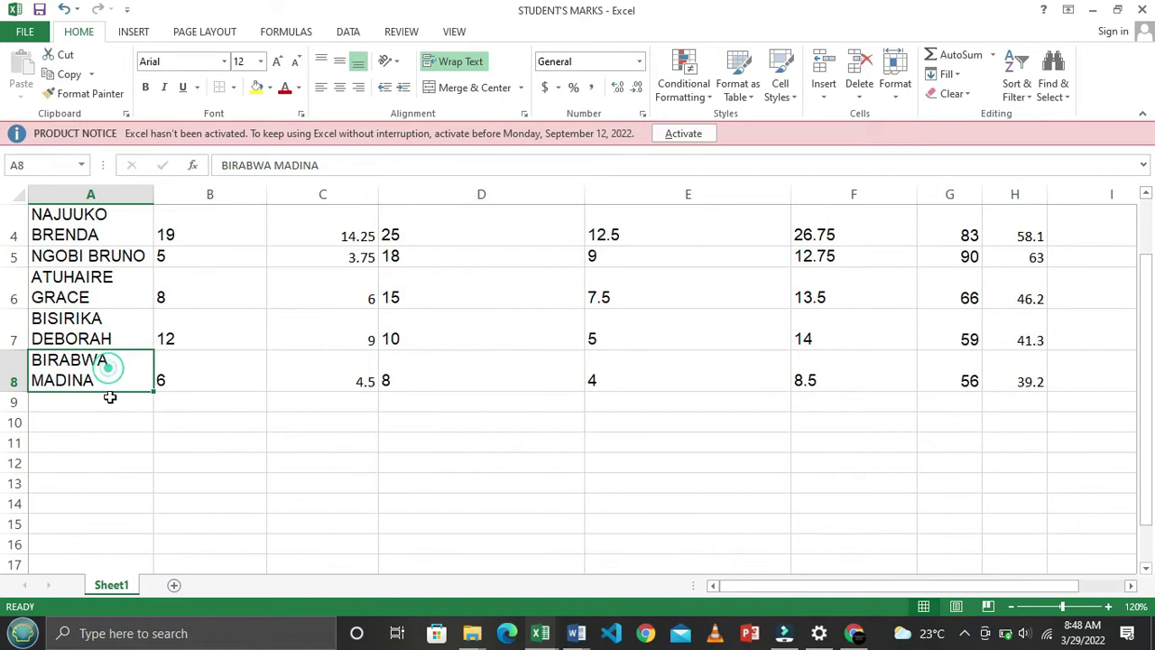
# Enter the label COUNT FORMULA in cell A11
pyautogui.click(127, 442)
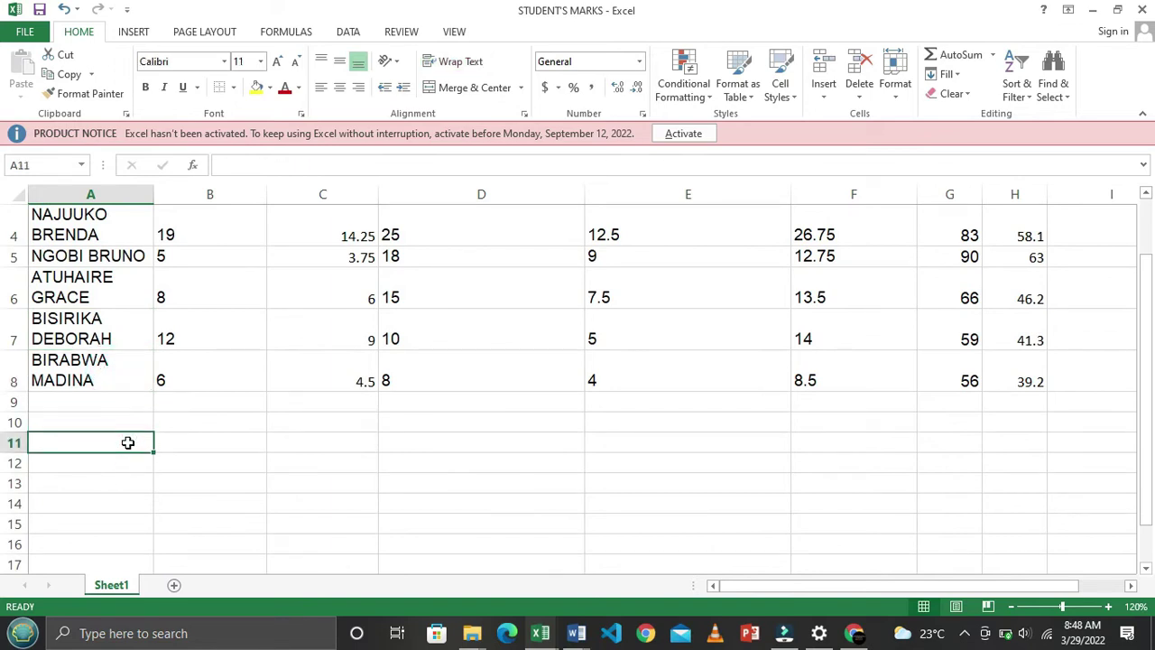
pyautogui.write('COUNT FORMU')
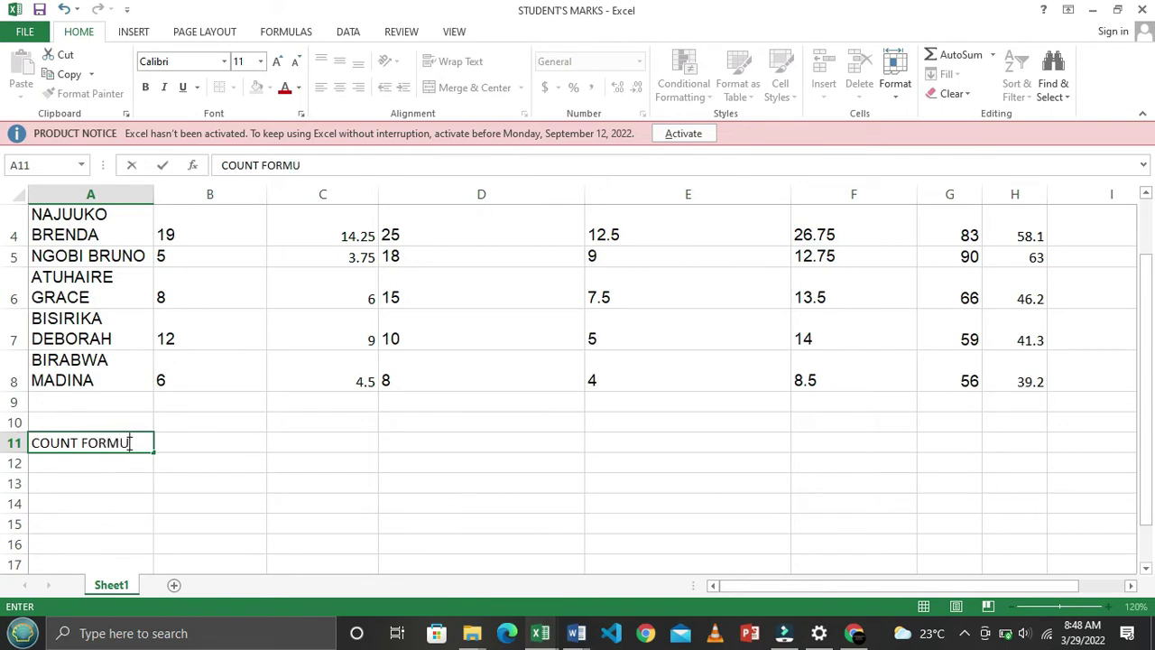
pyautogui.write('LA')
pyautogui.press('Tab')
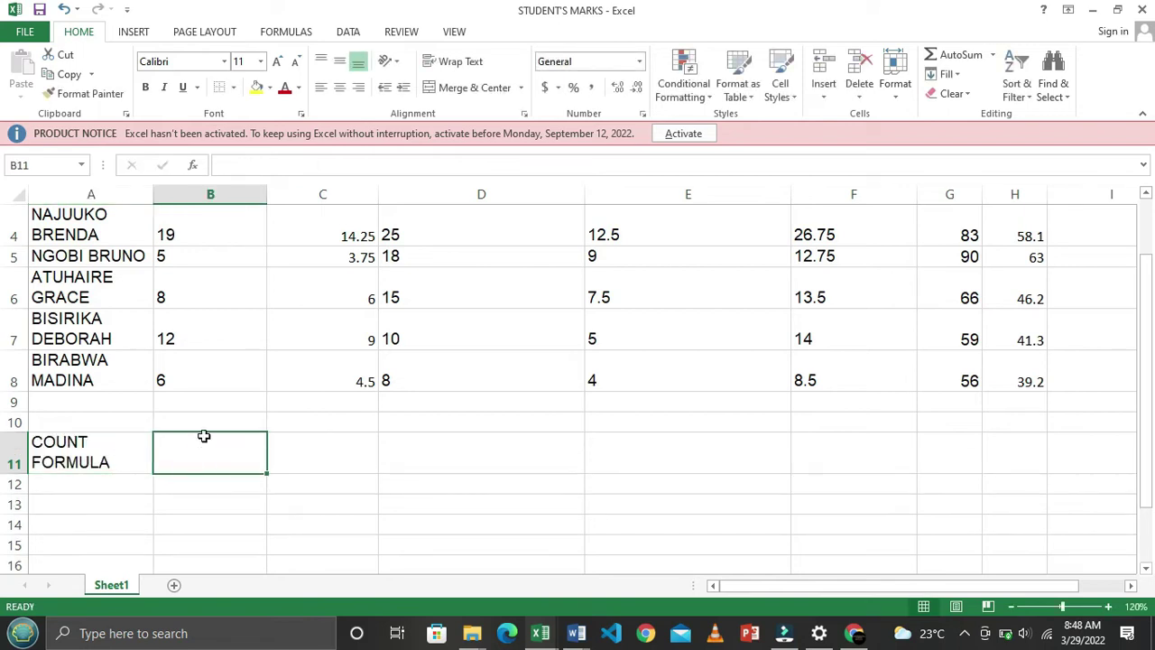
# Enter =COUNTIF(A2:A8,"*") in B11 to count the students, giving 7
pyautogui.write('=')
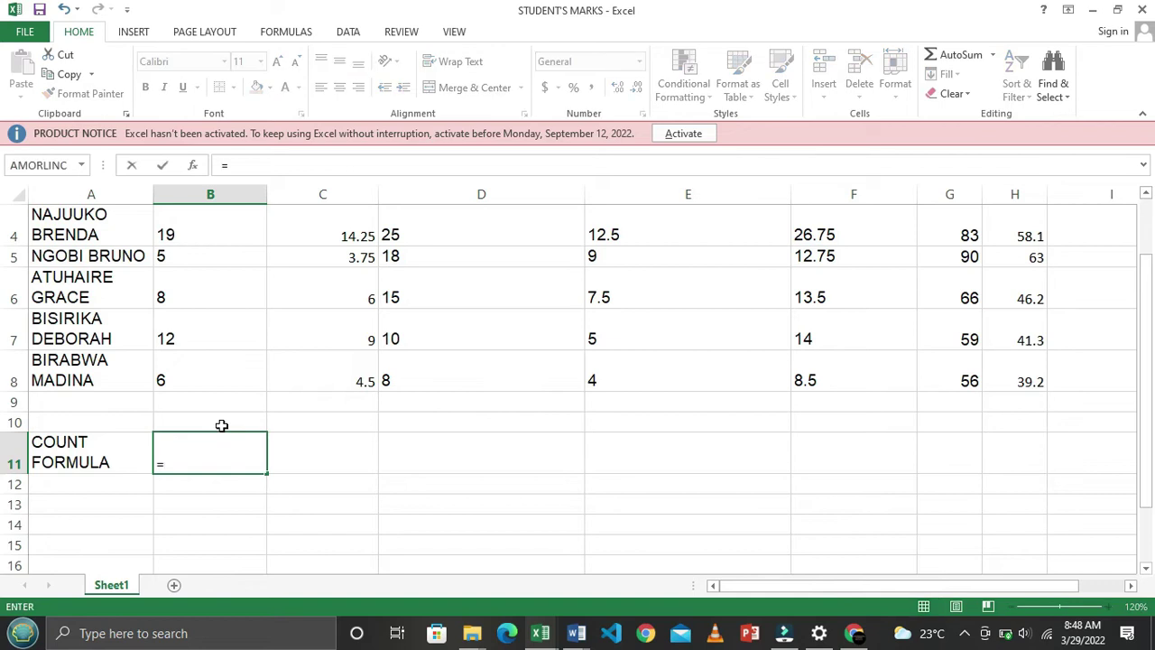
pyautogui.write('CO')
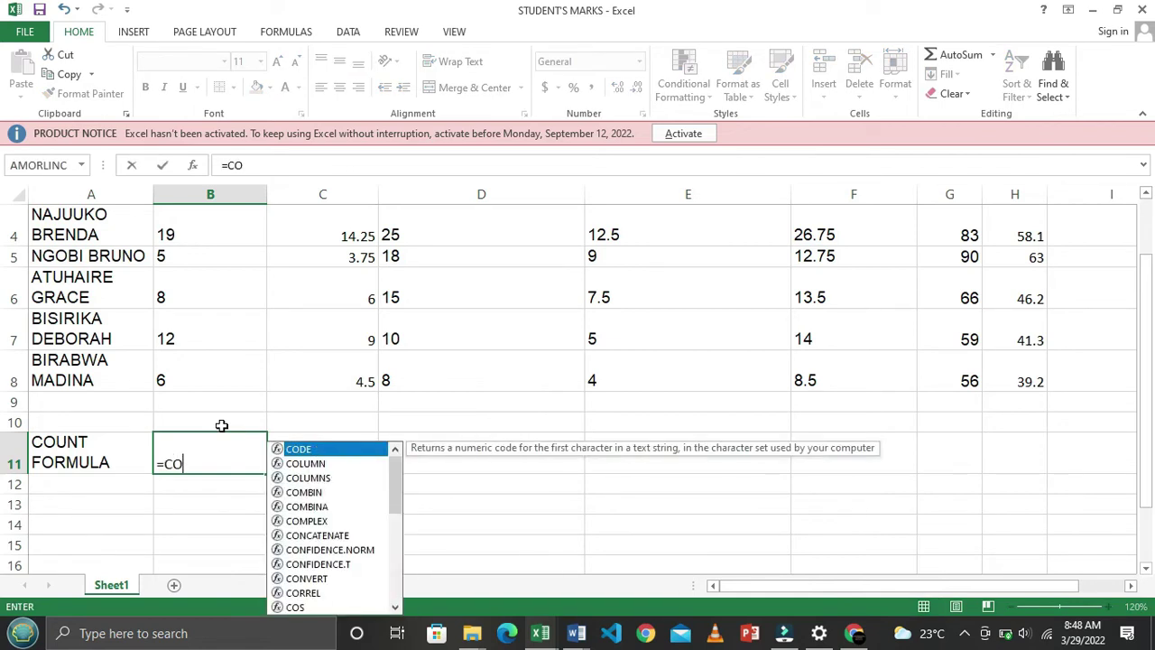
pyautogui.write('UNT')
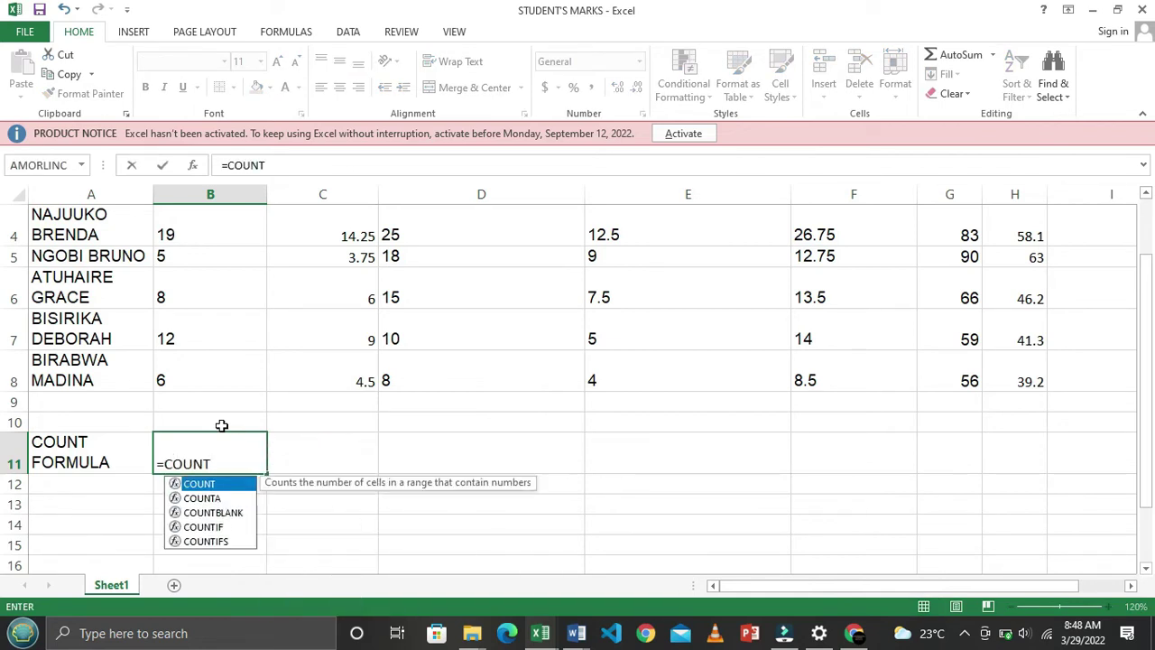
pyautogui.write('IF')
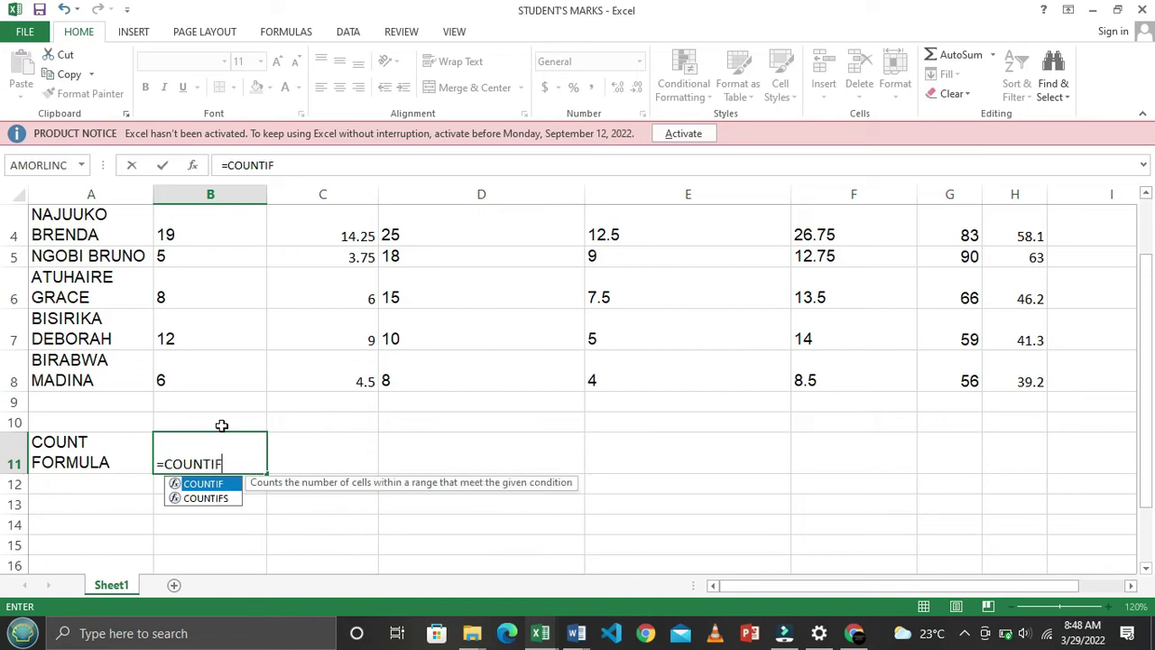
pyautogui.write('(')
pyautogui.press('BackSpace')
pyautogui.doubleClick(217, 484)
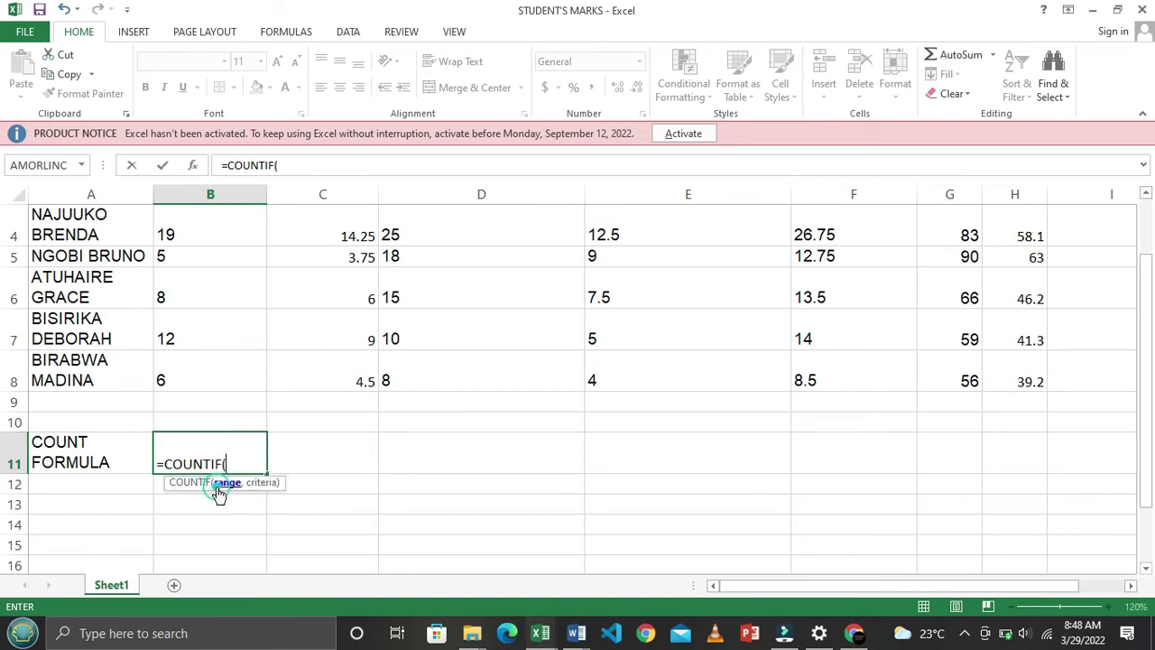
pyautogui.scroll(1, 174, 442)
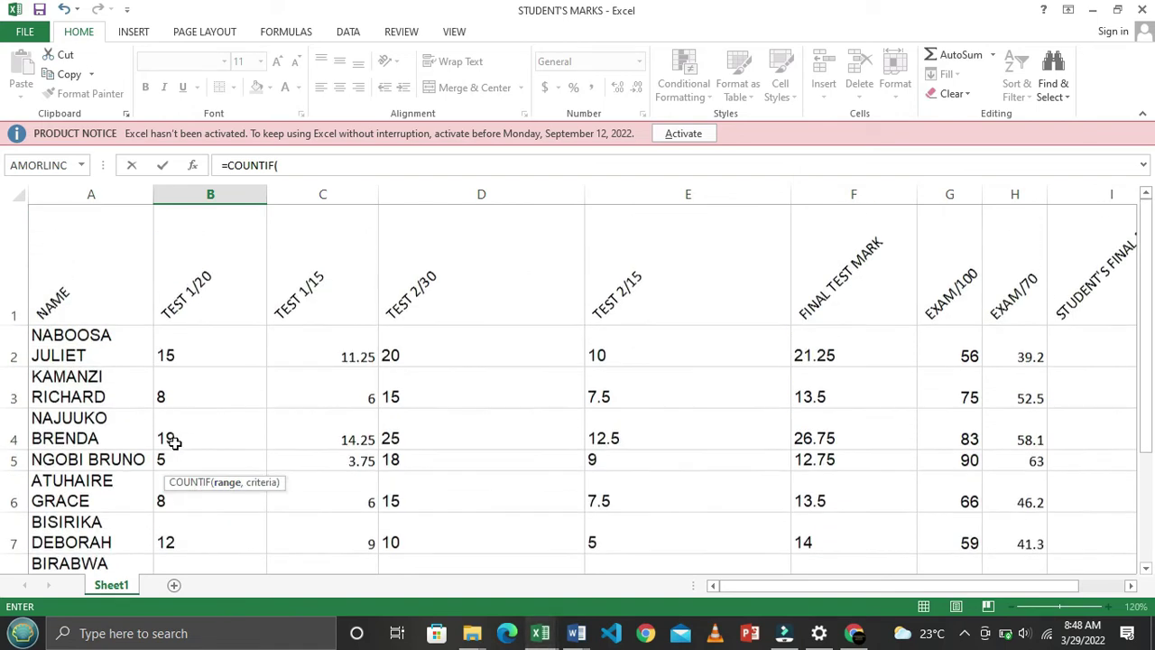
pyautogui.click(104, 341)
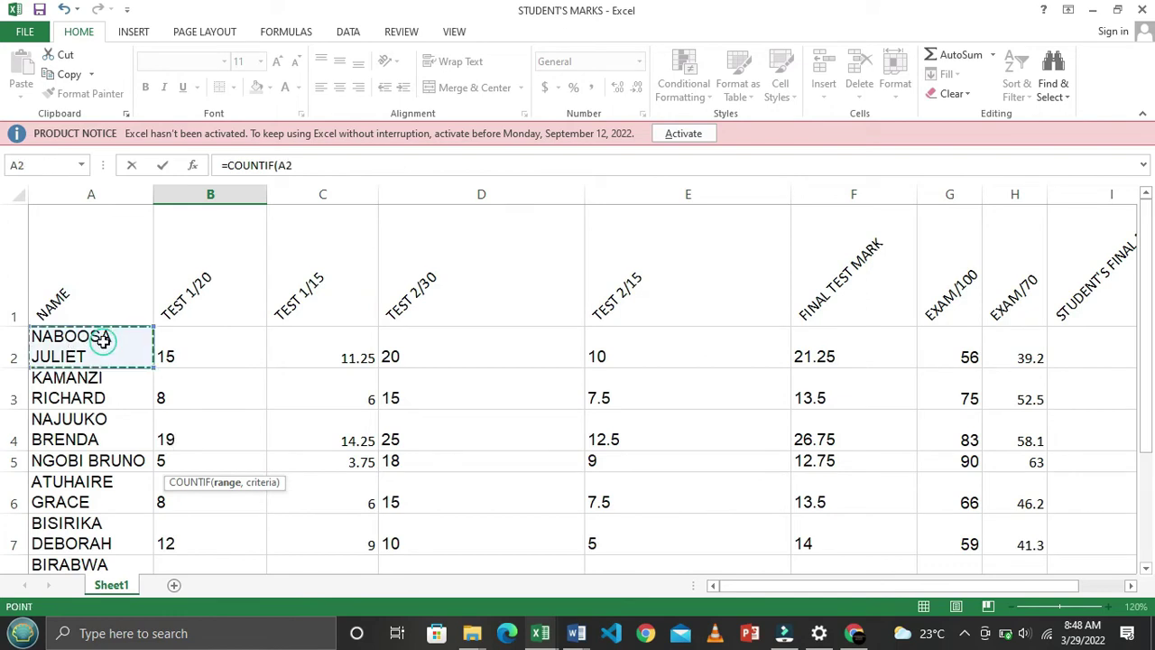
pyautogui.moveTo(93, 390); pyautogui.dragTo(109, 462)
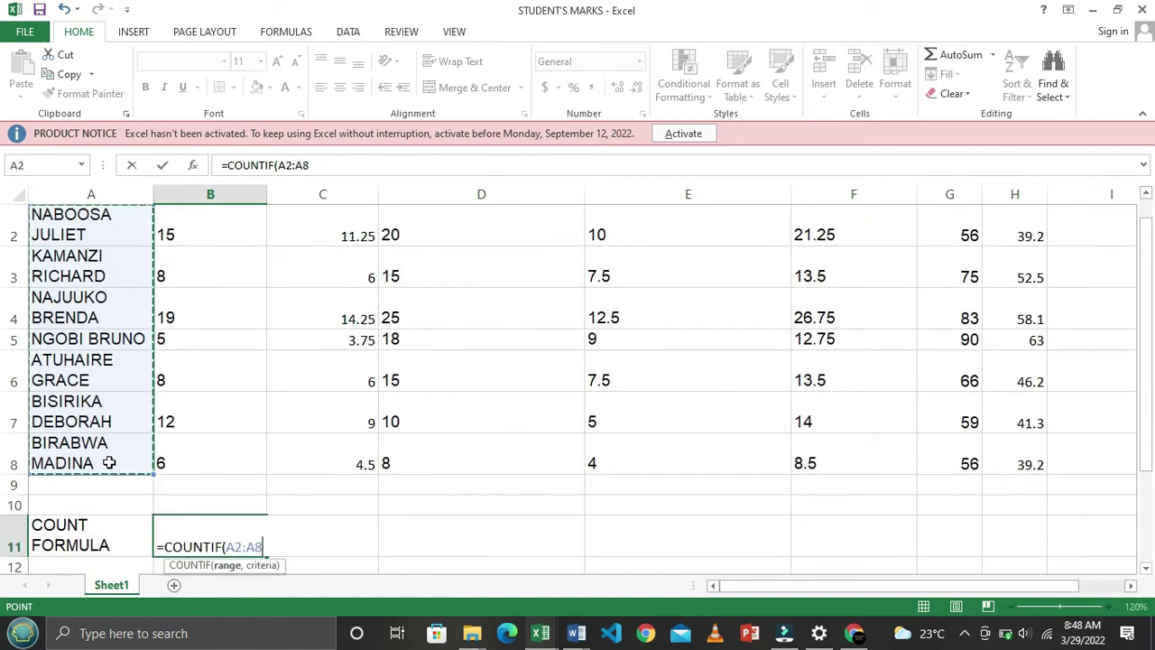
pyautogui.write(',')
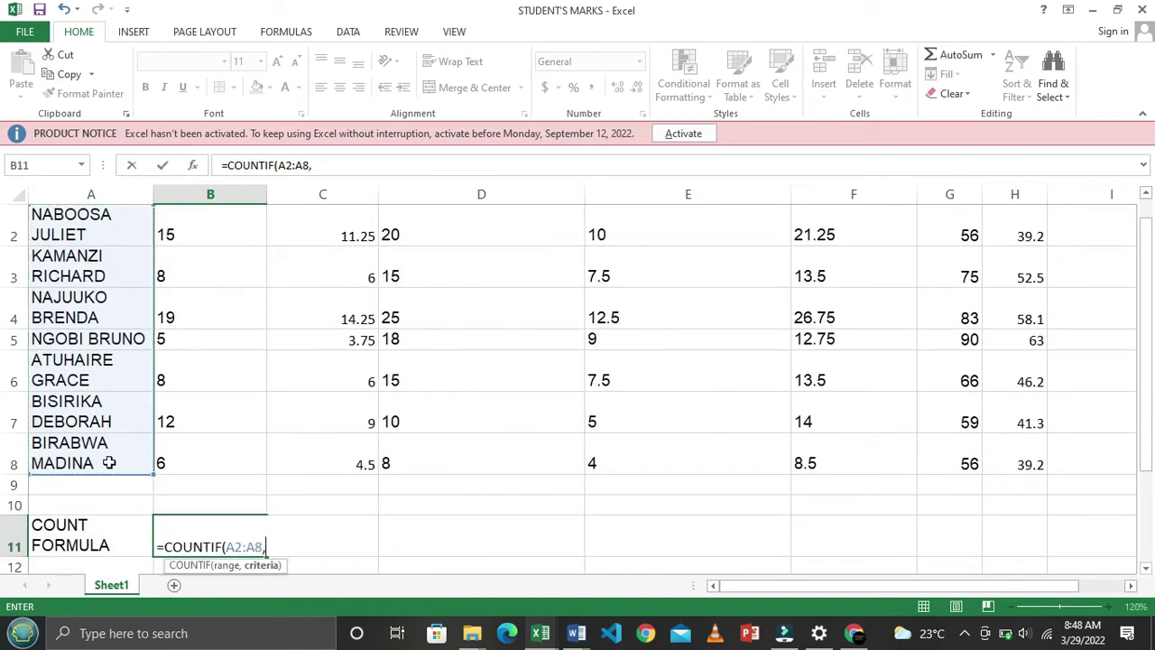
pyautogui.write('"*")')
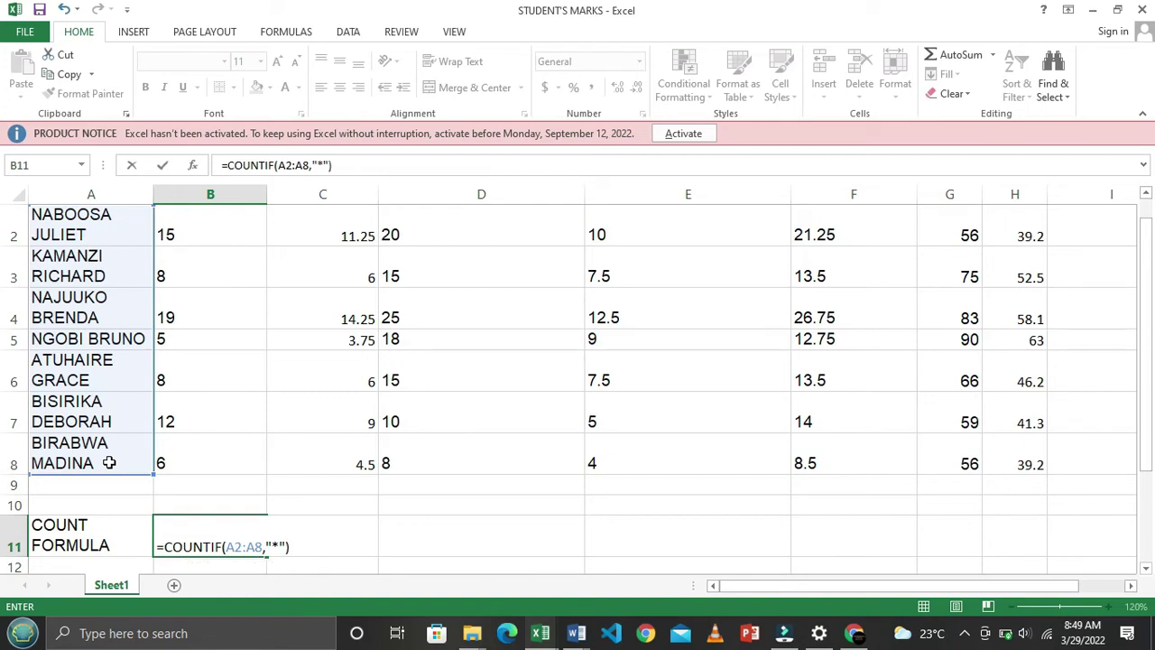
pyautogui.press('Return')
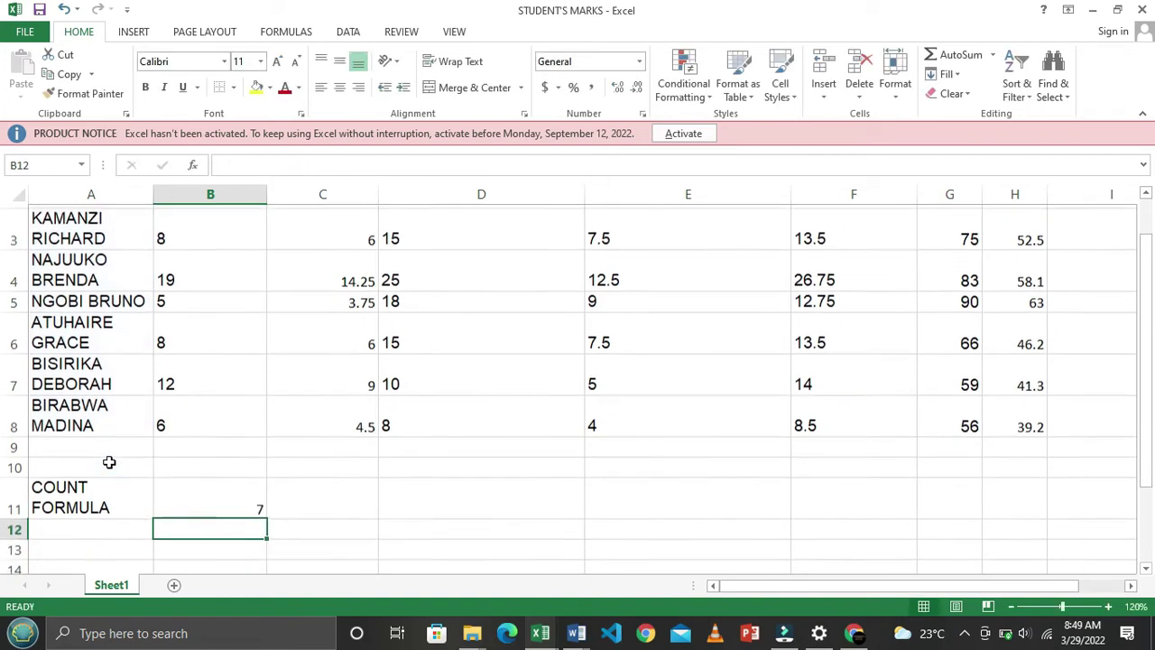
# Check the B11 count formula and recheck the Word task before returning to Excel
pyautogui.click(230, 493)
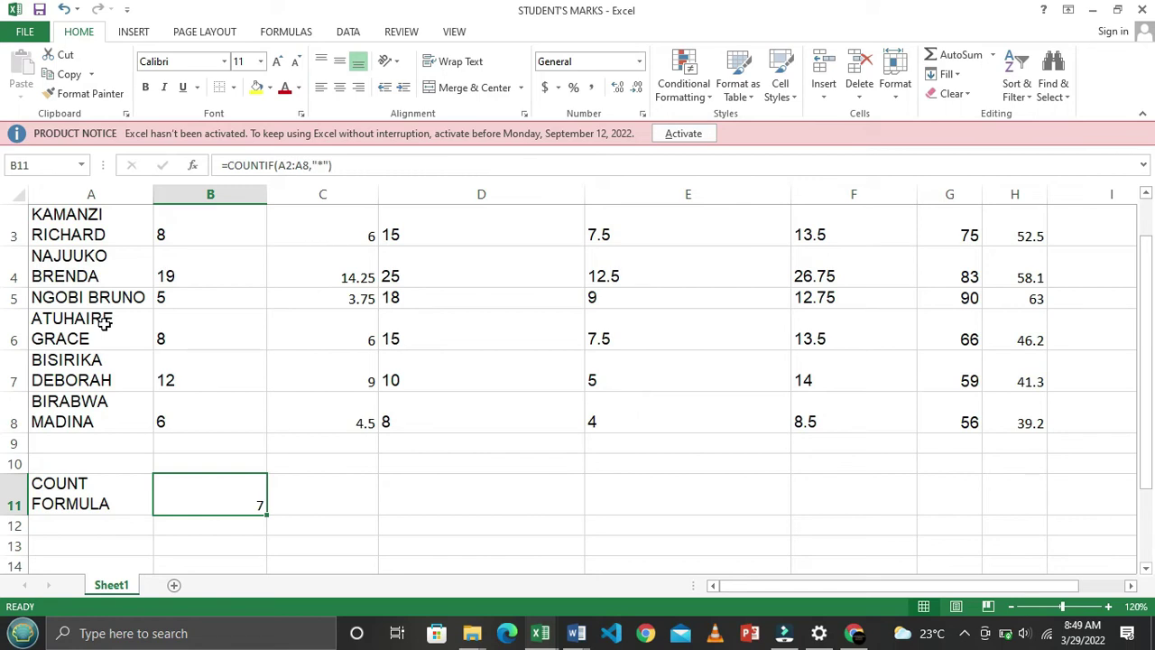
pyautogui.hotkey('alt', 'Tab')
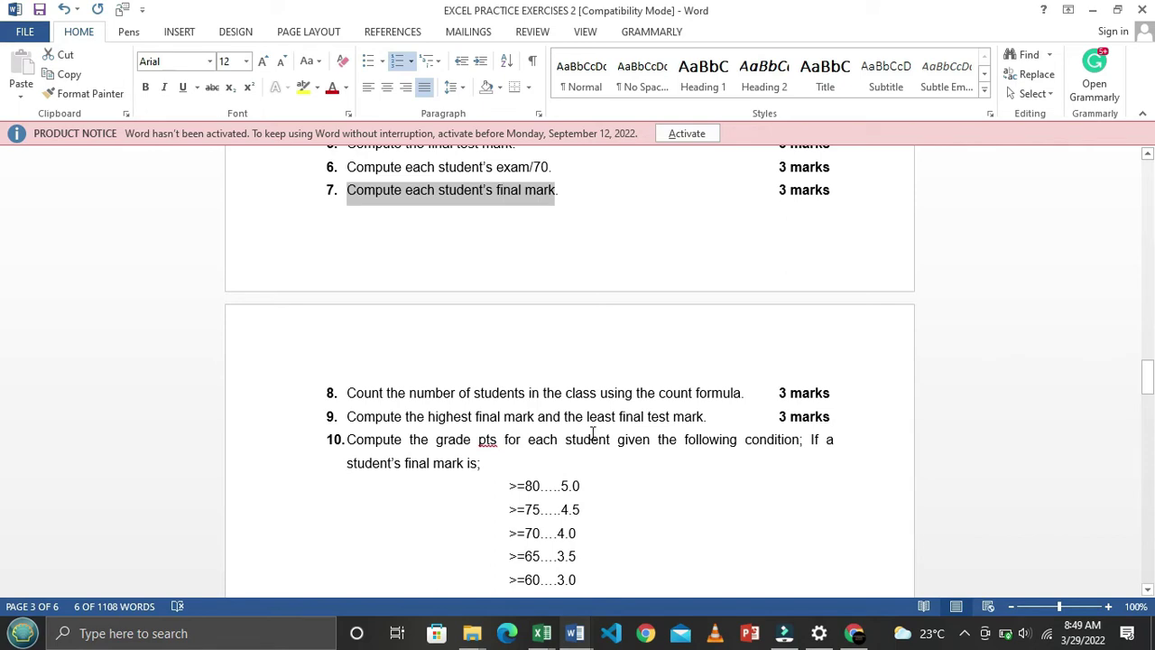
pyautogui.hotkey('alt', 'Tab')
pyautogui.scroll(3, 593, 477)
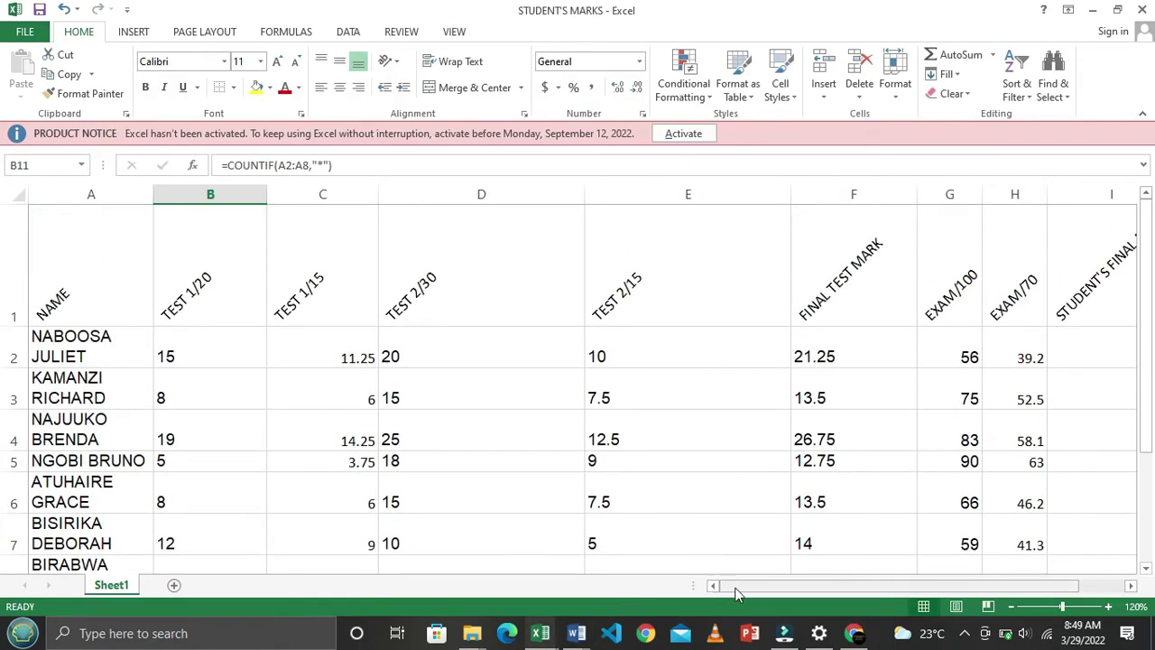
pyautogui.moveTo(746, 585); pyautogui.dragTo(845, 592)
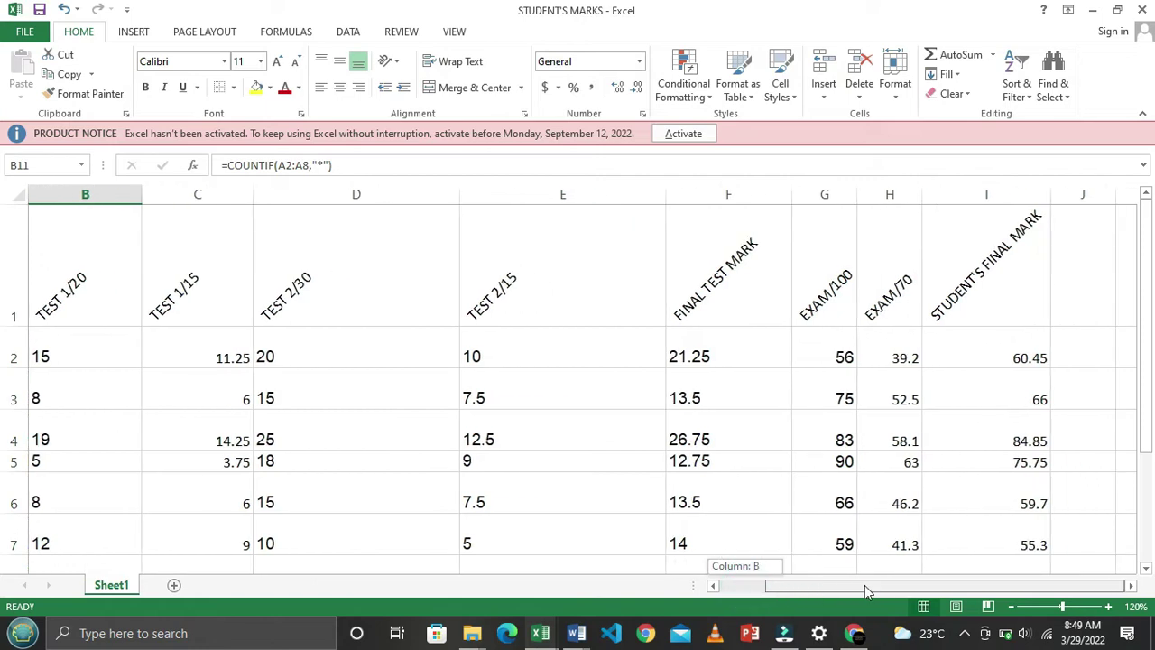
pyautogui.scroll(-1, 913, 490)
pyautogui.scroll(1, 913, 490)
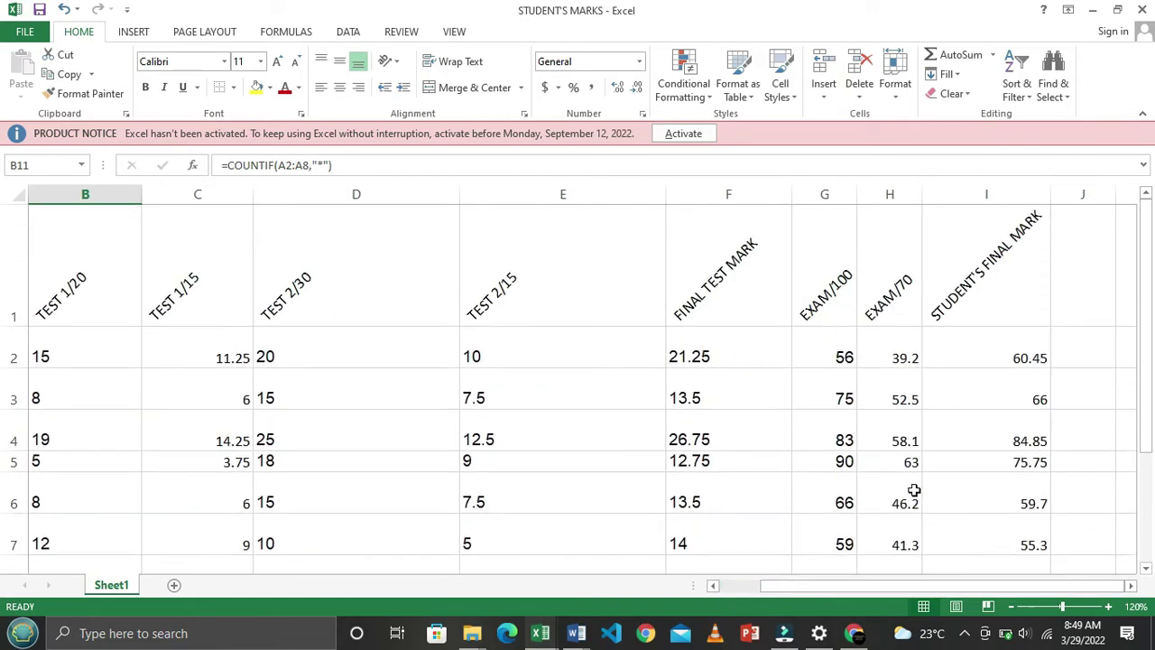
pyautogui.scroll(-1, 913, 491)
pyautogui.scroll(1, 913, 490)
pyautogui.click(1000, 303)
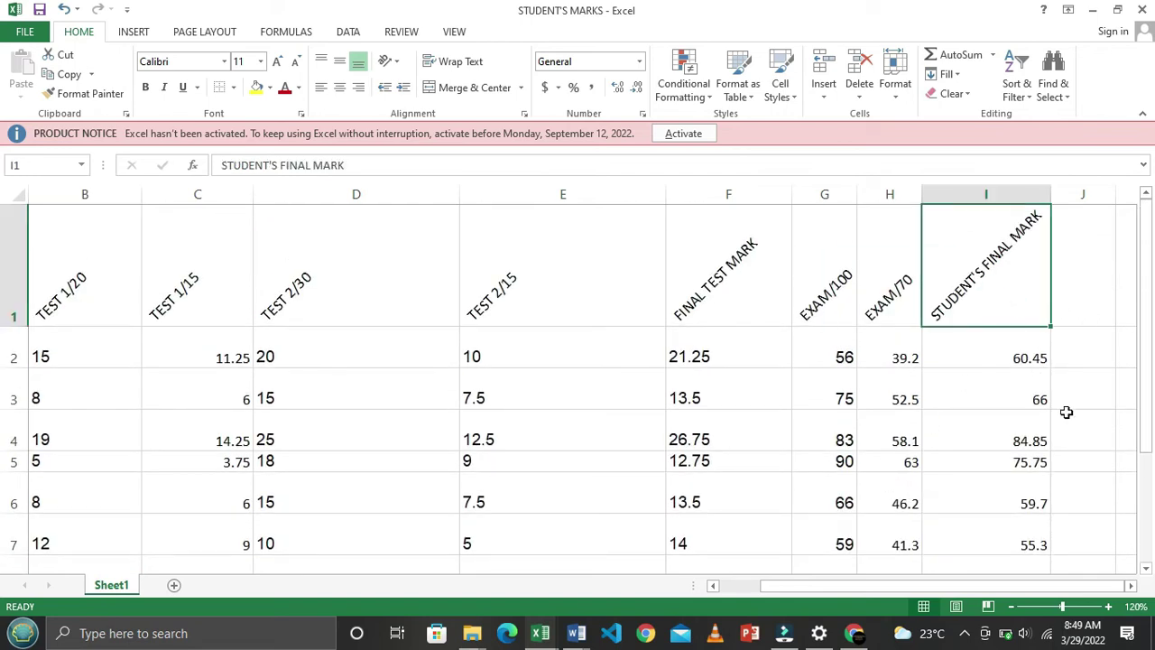
pyautogui.click(997, 194)
pyautogui.scroll(-2, 1027, 379)
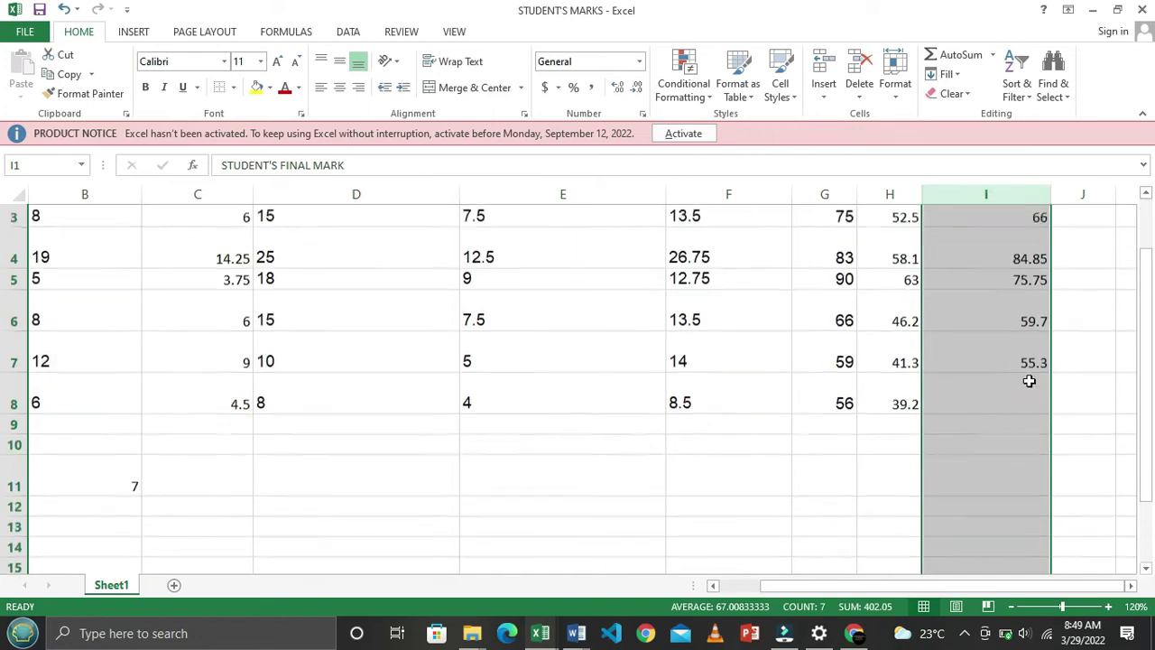
pyautogui.click(942, 339)
pyautogui.click(886, 353)
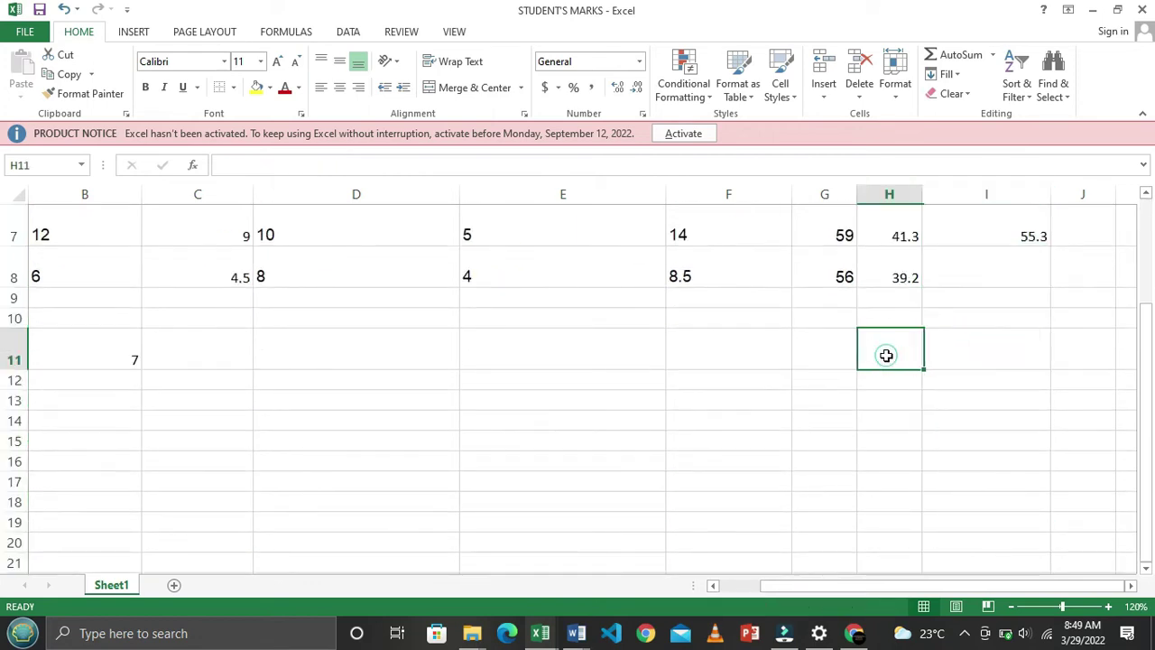
# Enter the labels HIGHEST in H11 and LOWEST in H12
pyautogui.write('HIGHES')
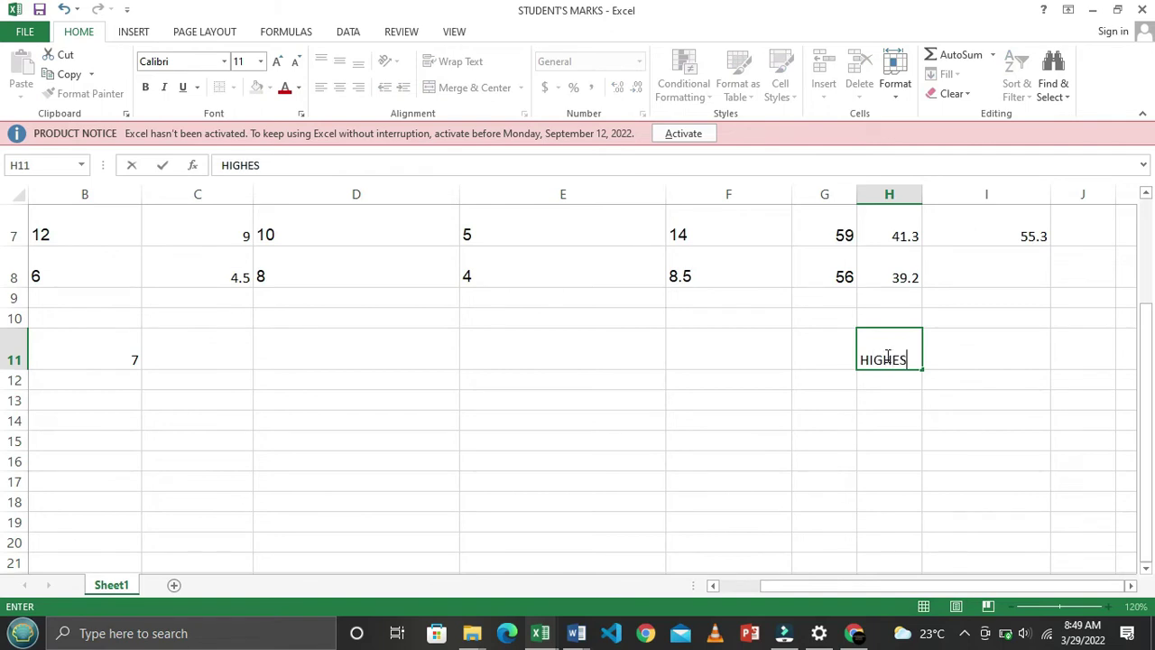
pyautogui.write('T')
pyautogui.press('Return')
pyautogui.write('L')
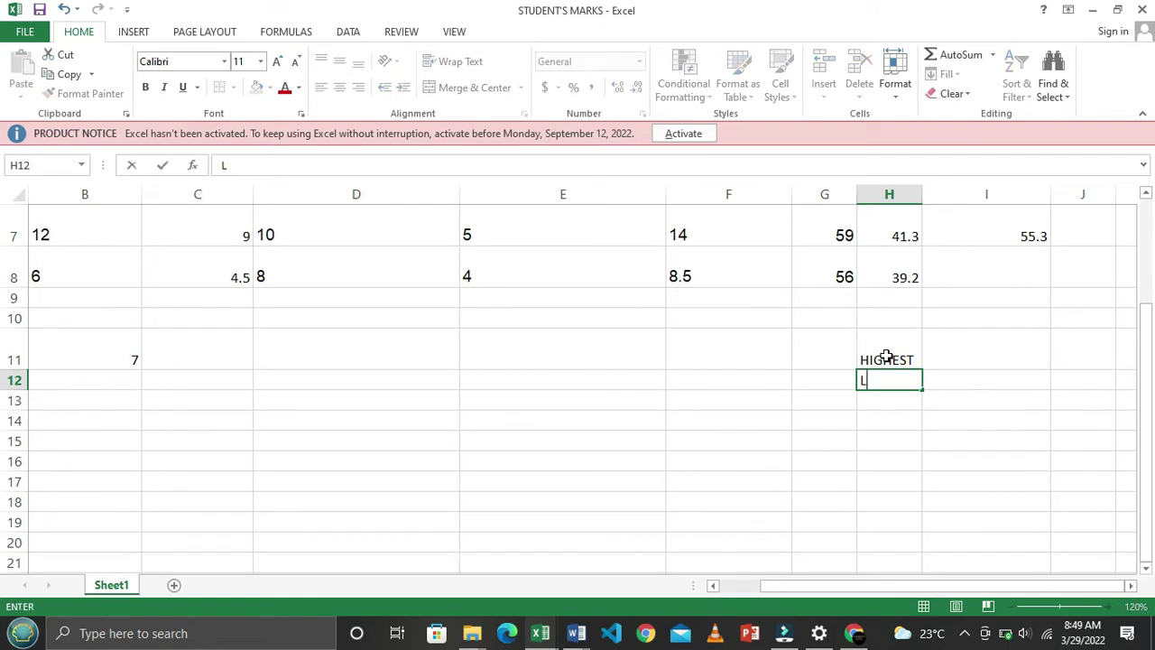
pyautogui.write('OWEST')
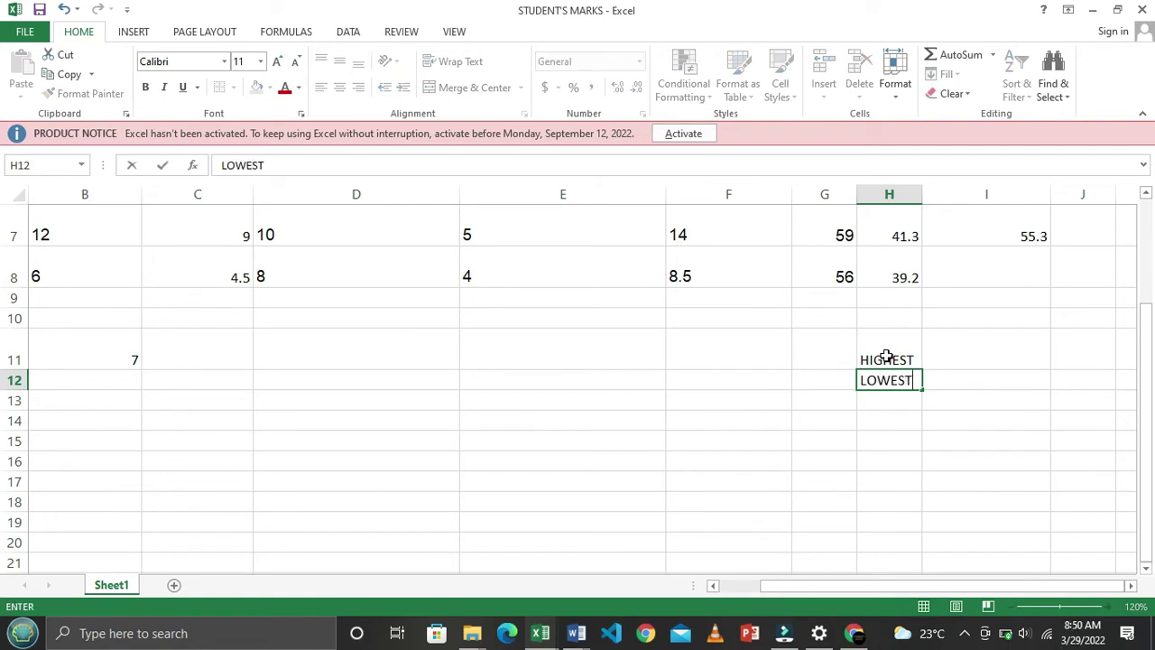
pyautogui.click(887, 356)
# Start a MAX formula over the final marks in I11, then cancel it
pyautogui.press('Right')
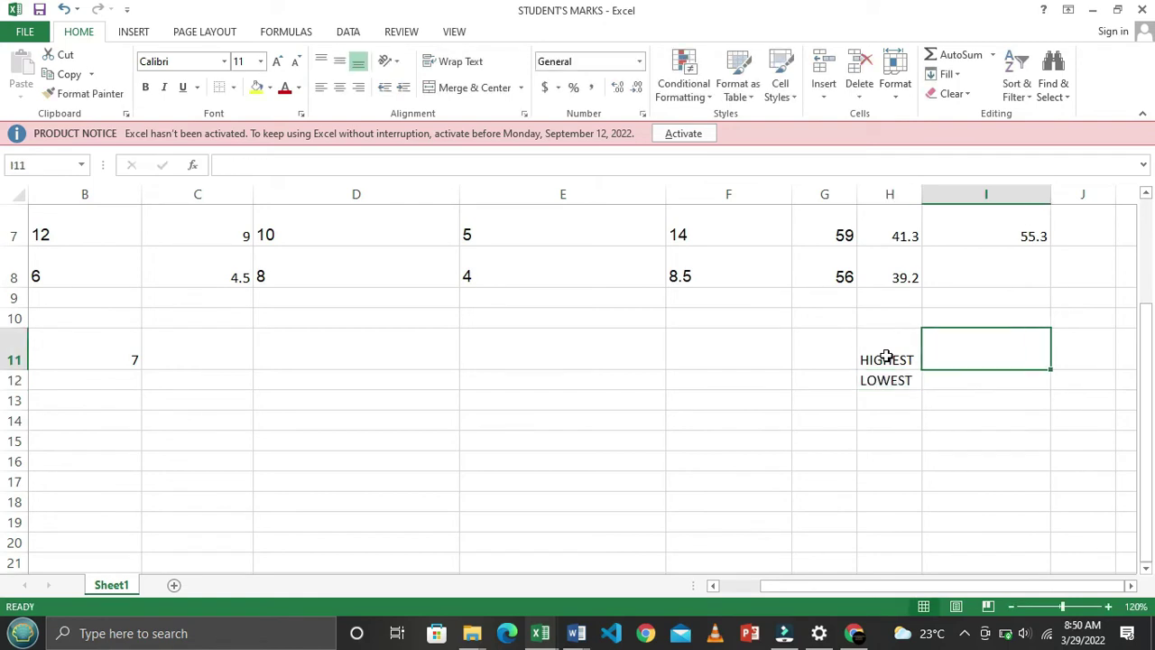
pyautogui.write('=')
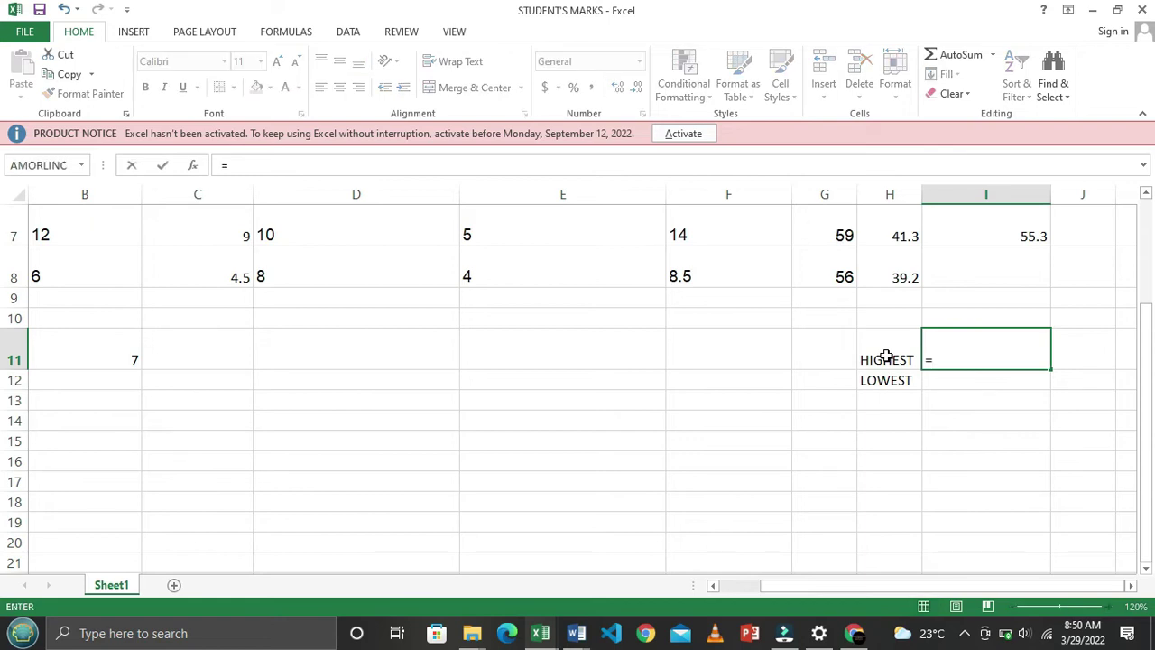
pyautogui.write('MA')
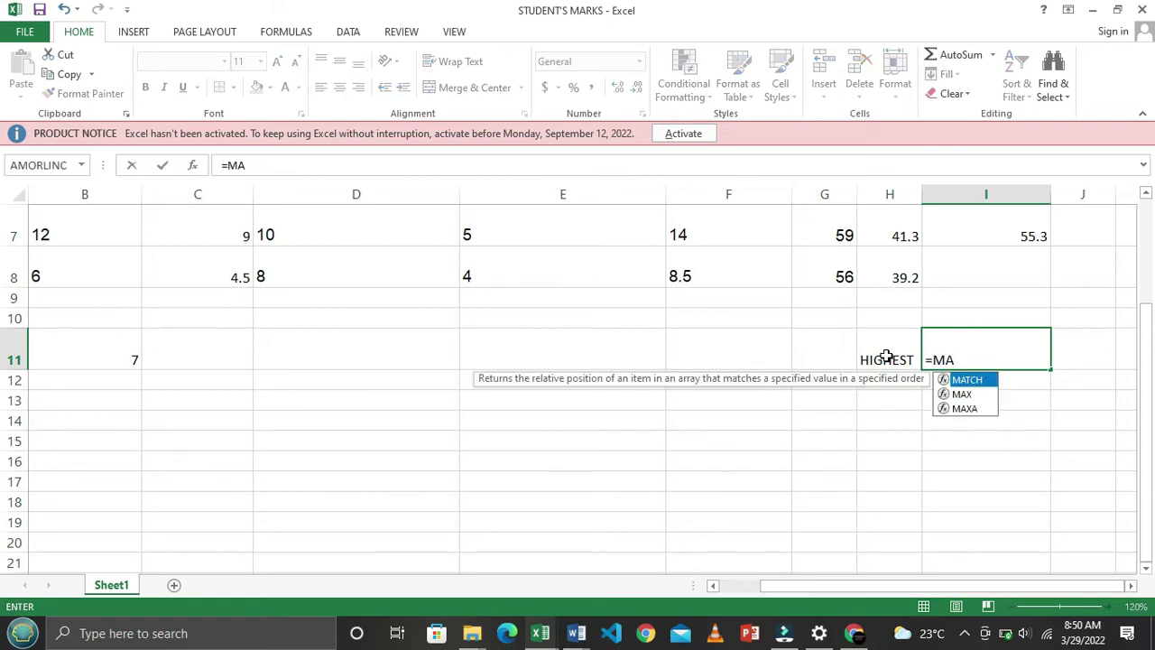
pyautogui.write('X')
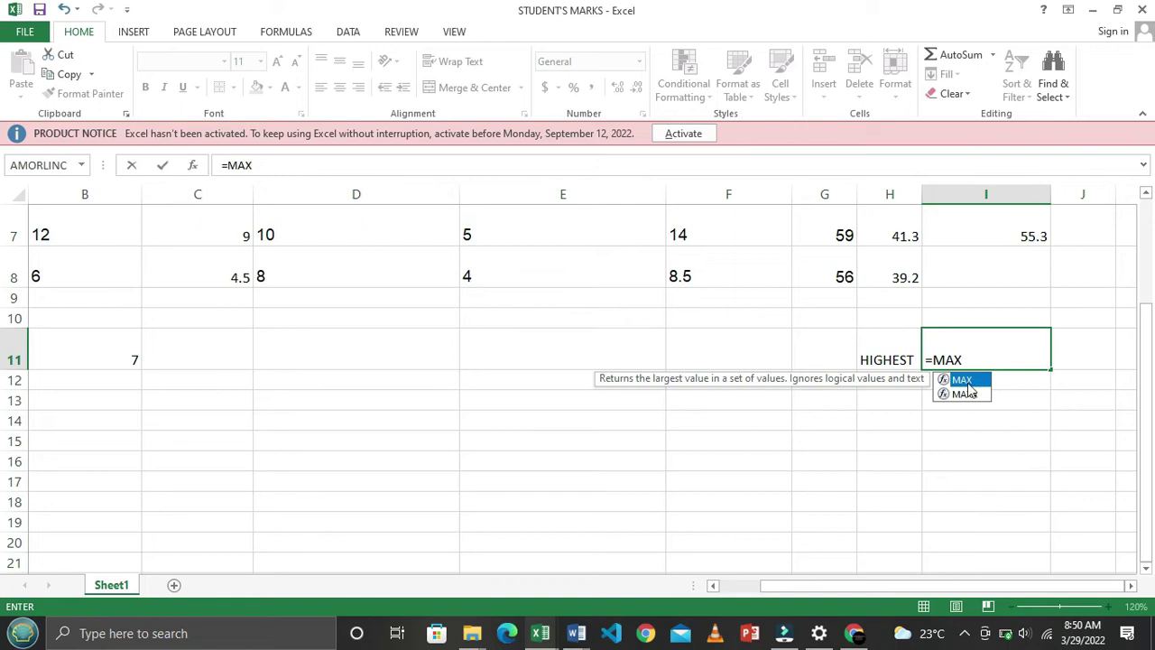
pyautogui.doubleClick(964, 380)
pyautogui.scroll(2, 1057, 539)
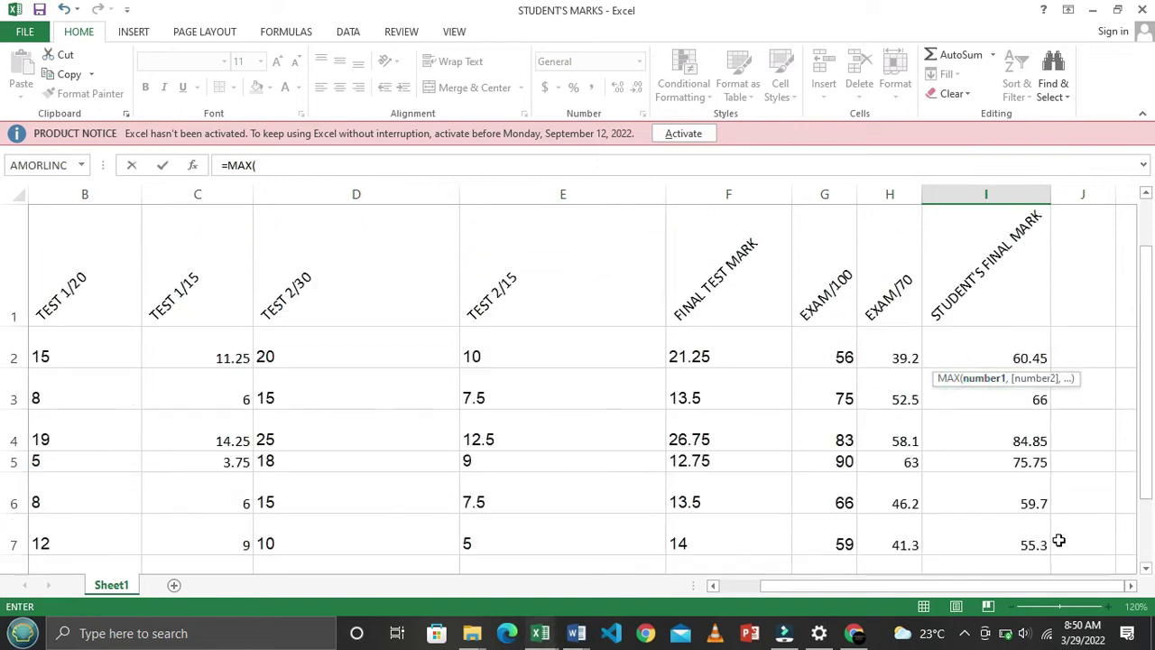
pyautogui.moveTo(981, 352); pyautogui.dragTo(1031, 420)
pyautogui.press('BackSpace')
pyautogui.press('BackSpace')
pyautogui.press('BackSpace')
pyautogui.press('BackSpace')
pyautogui.press('Escape')
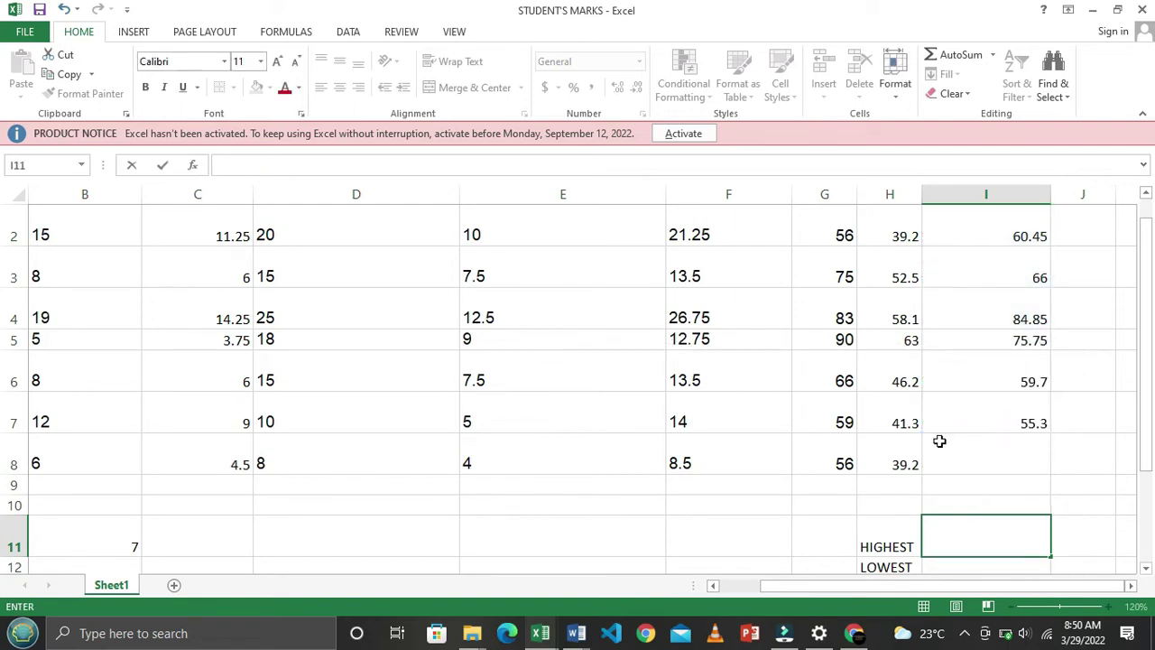
# Fill the SUM final-mark formula from I2 down to I8, giving the last student 47.7
pyautogui.click(941, 453)
pyautogui.scroll(1, 946, 477)
pyautogui.scroll(-1, 946, 477)
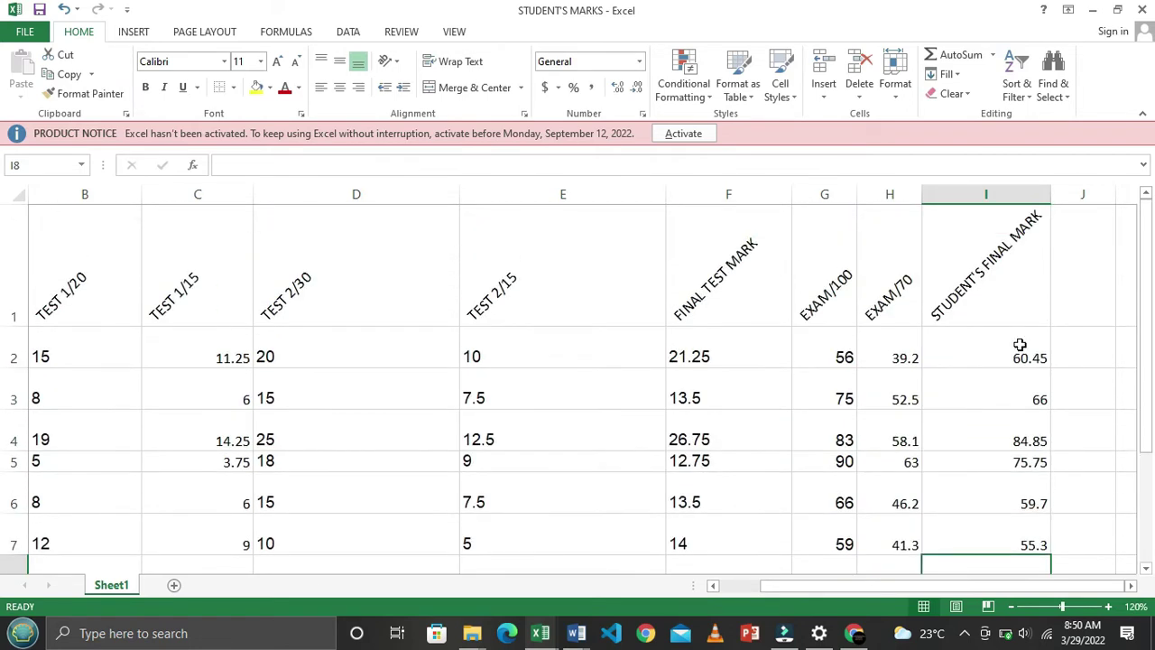
pyautogui.click(1020, 349)
pyautogui.hotkey('ctrl', 'shift', 'Down')
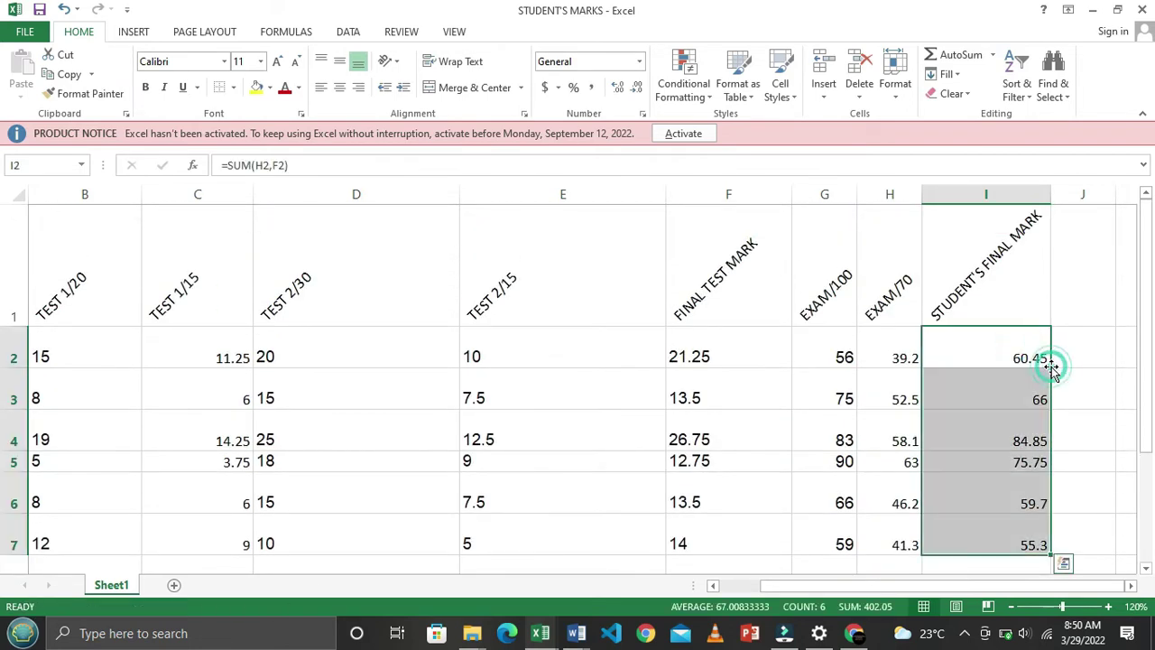
pyautogui.scroll(-1, 961, 421)
pyautogui.click(1013, 340)
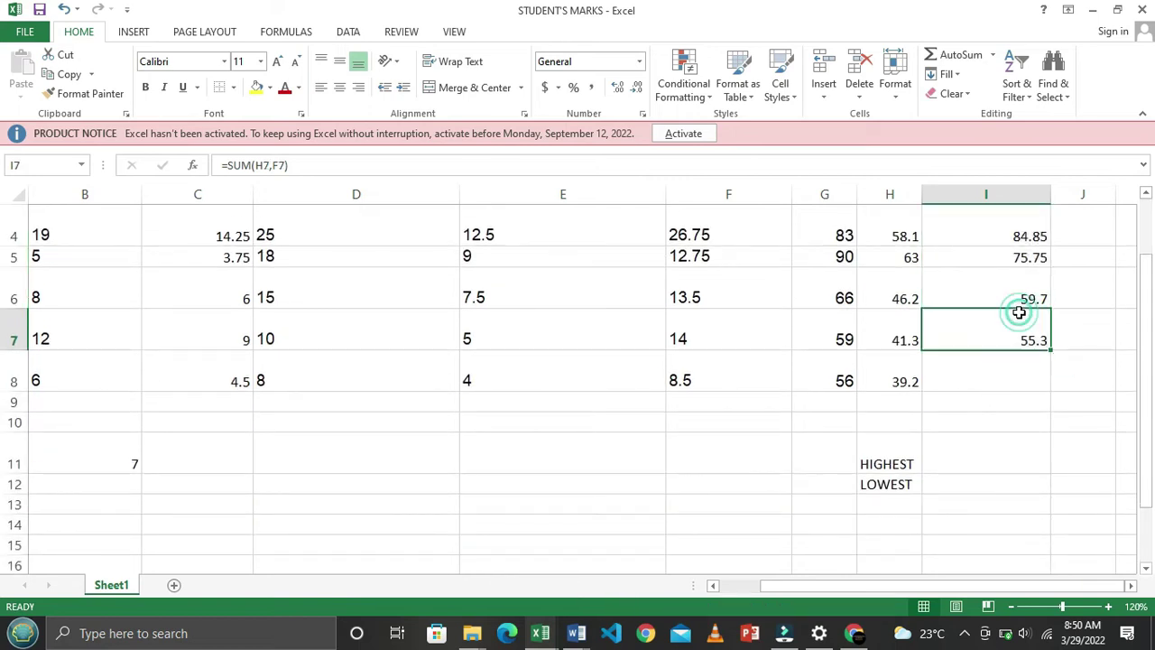
pyautogui.scroll(1, 1018, 299)
pyautogui.press('Up')
pyautogui.click(1007, 339)
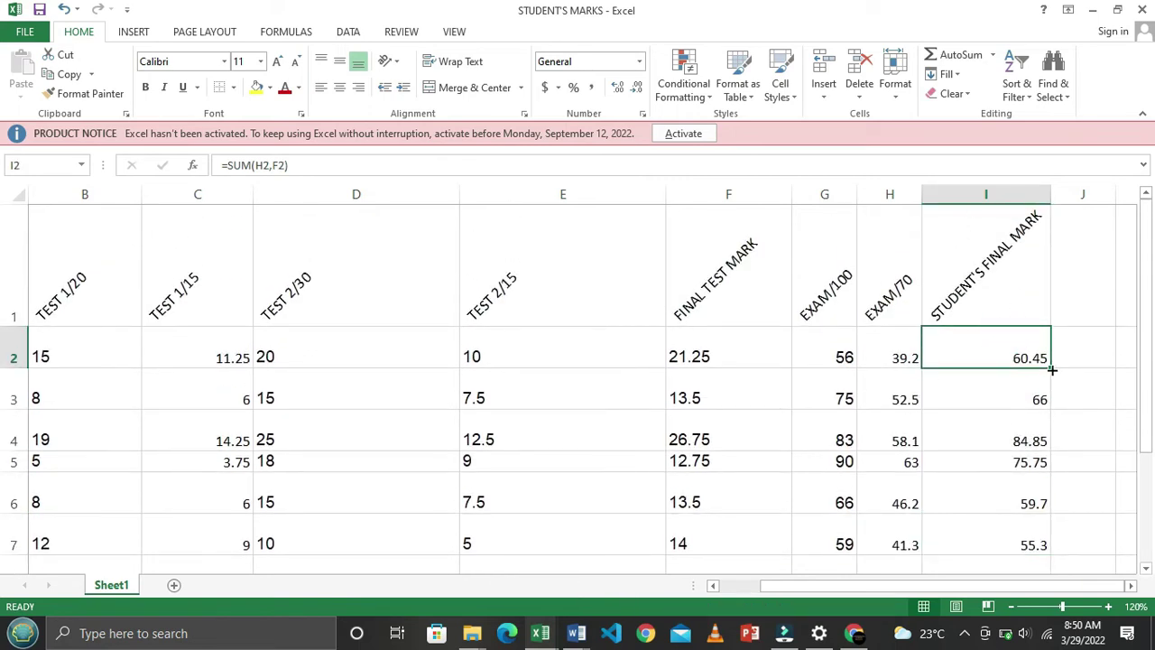
pyautogui.moveTo(1051, 369); pyautogui.dragTo(1070, 476)
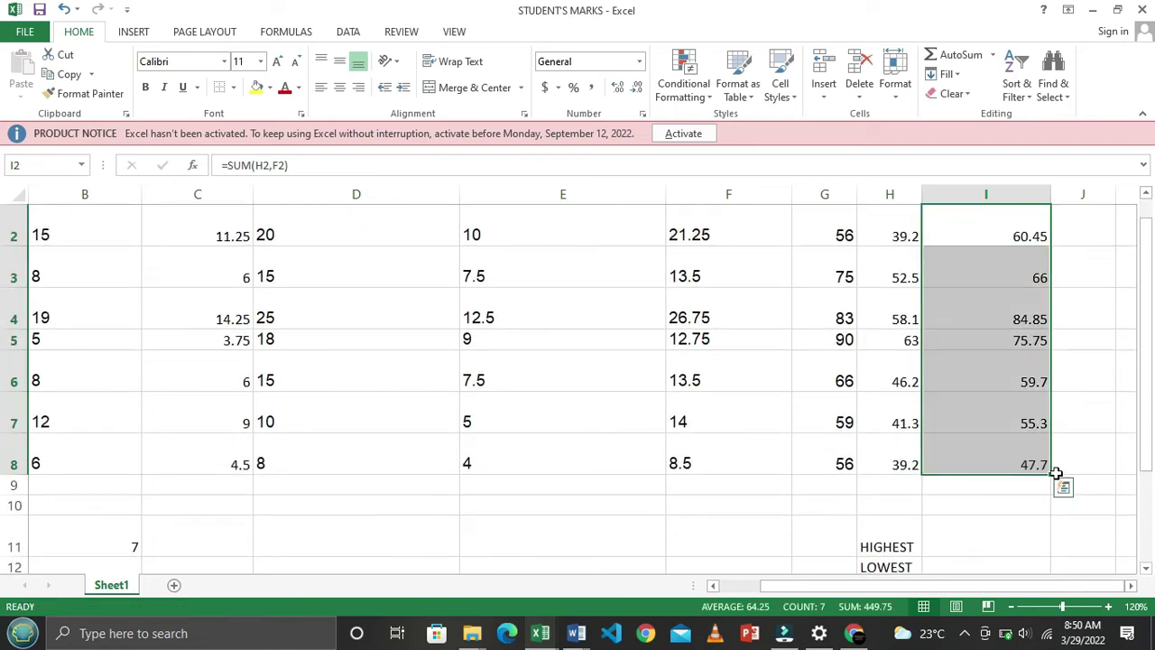
pyautogui.click(939, 460)
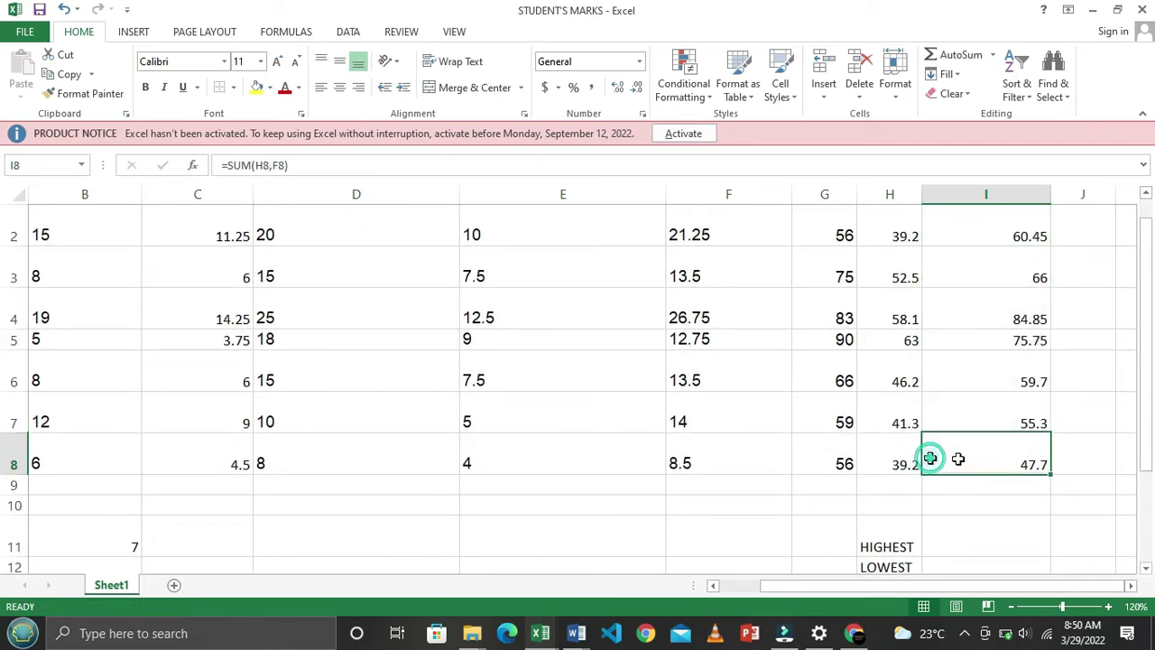
# Move to cell I11 beside the HIGHEST label
pyautogui.click(975, 528)
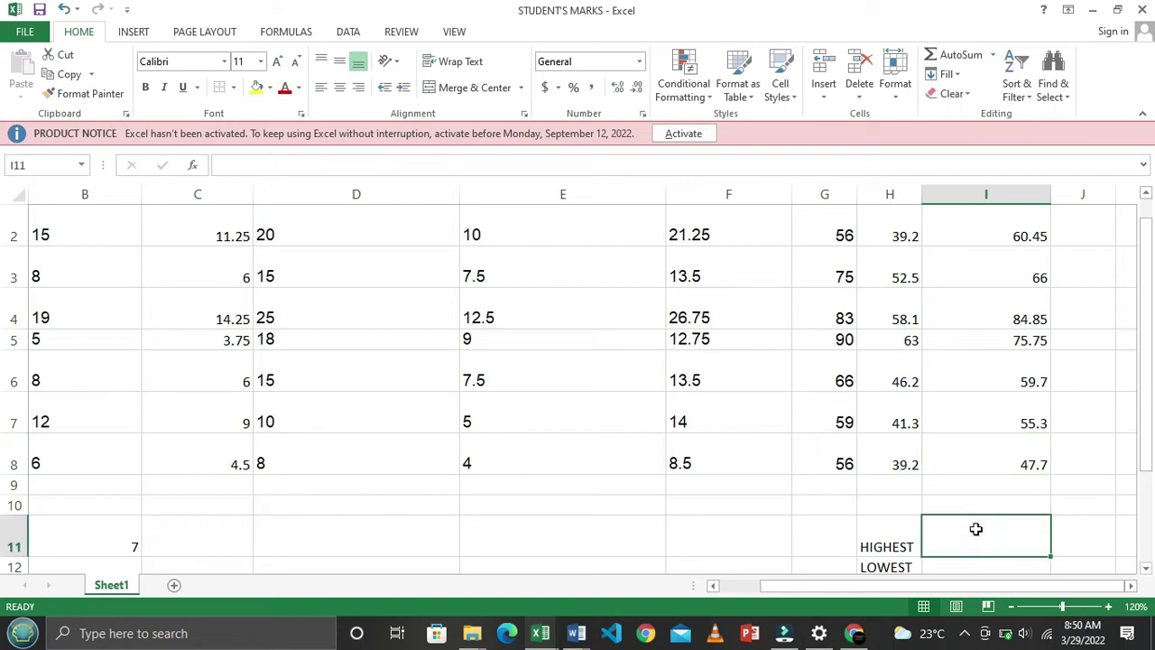
pyautogui.scroll(-1, 984, 557)
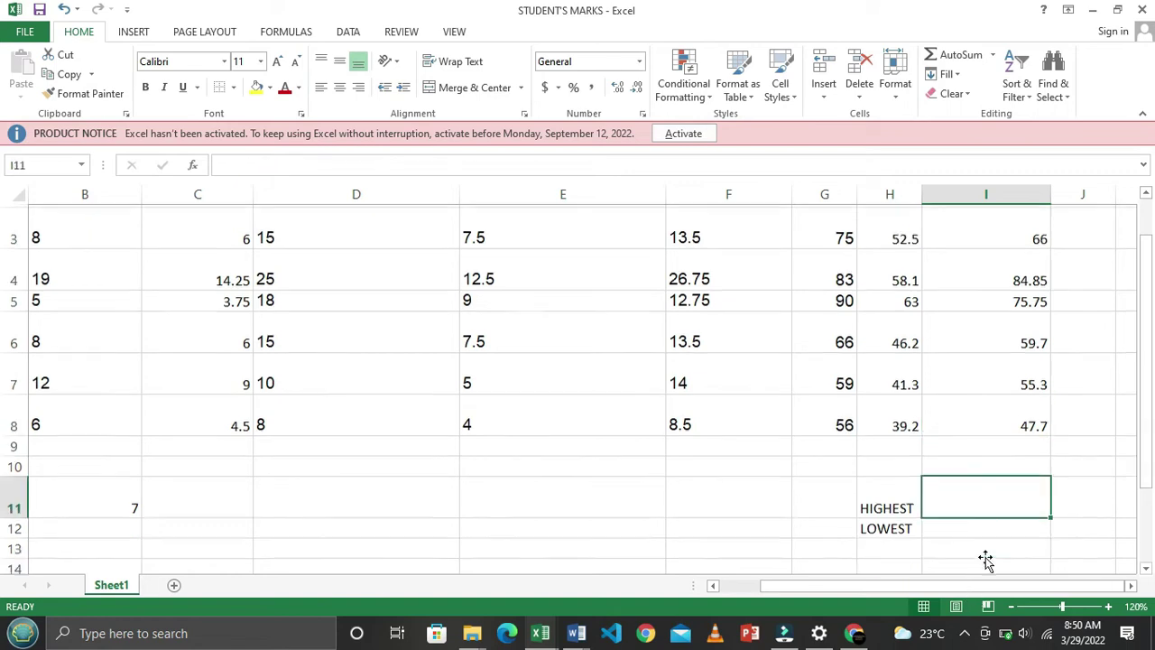
pyautogui.click(1131, 585)
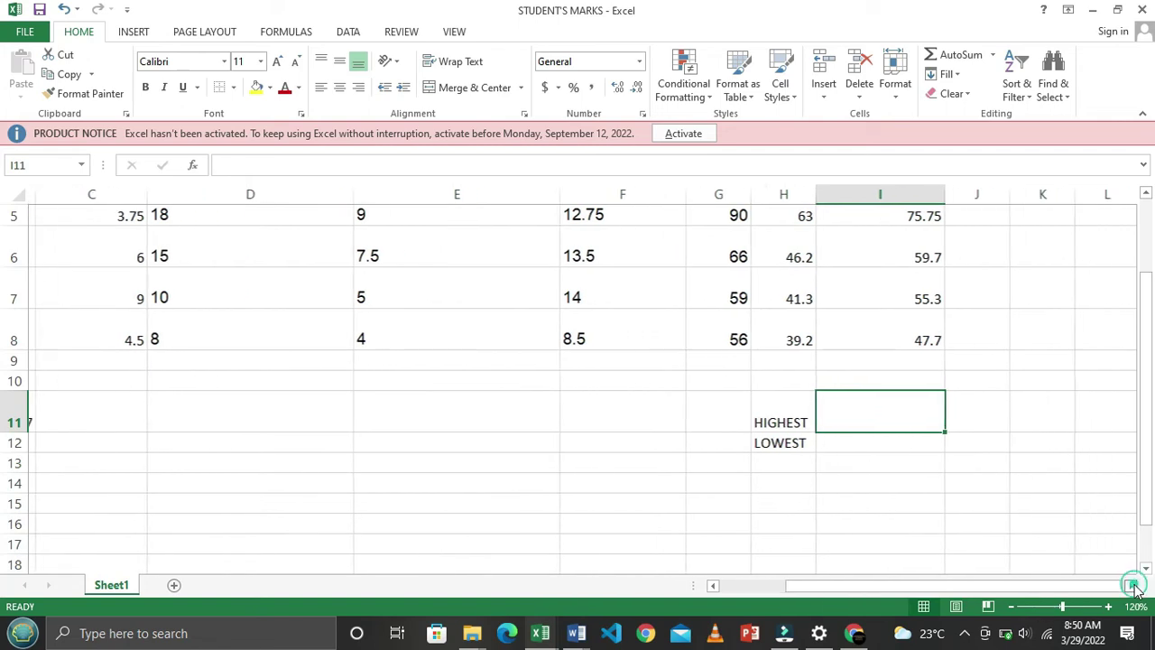
# Enter =MAX(I2:I8) in I11 so HIGHEST shows 84.85
pyautogui.click(1131, 585)
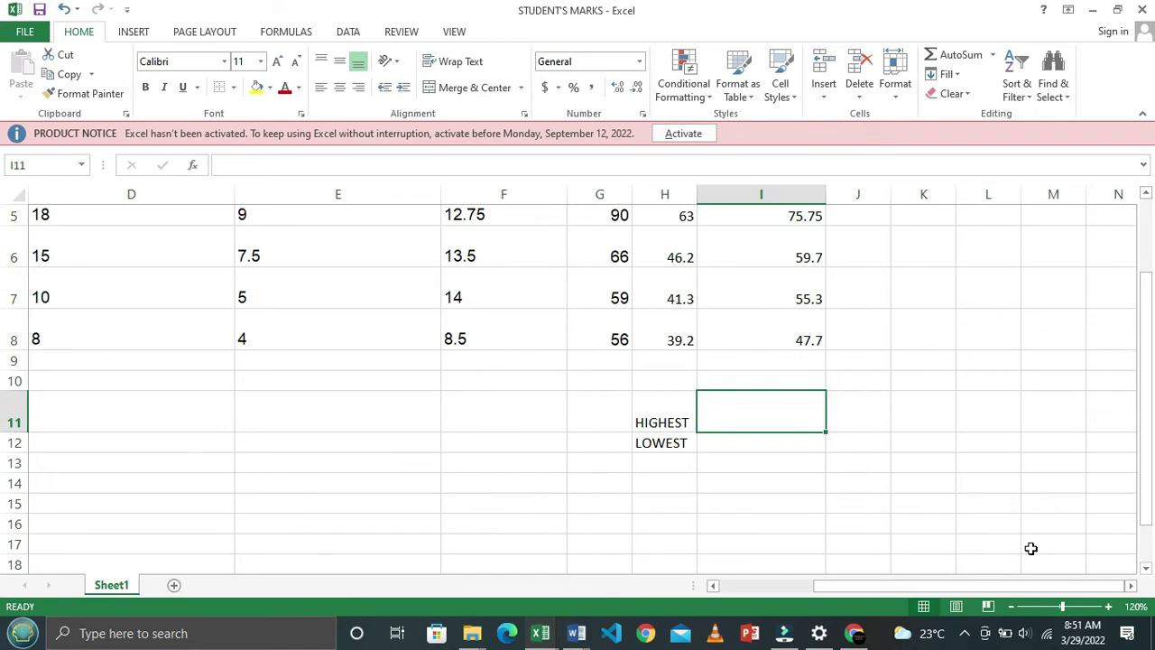
pyautogui.write('=')
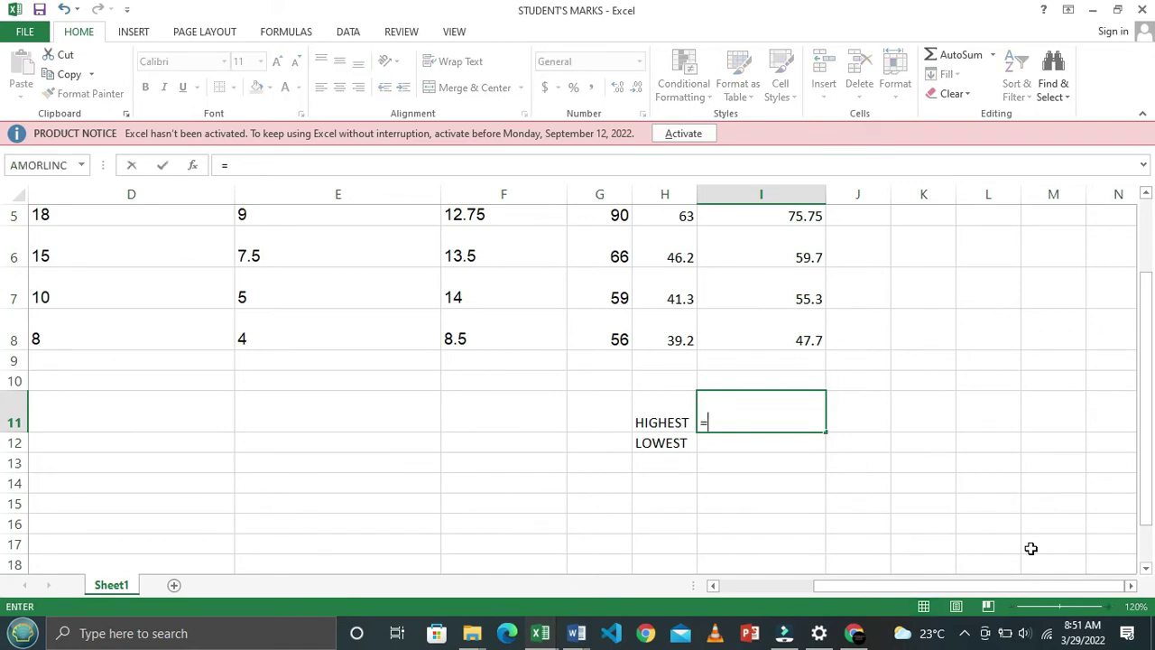
pyautogui.write('MAX')
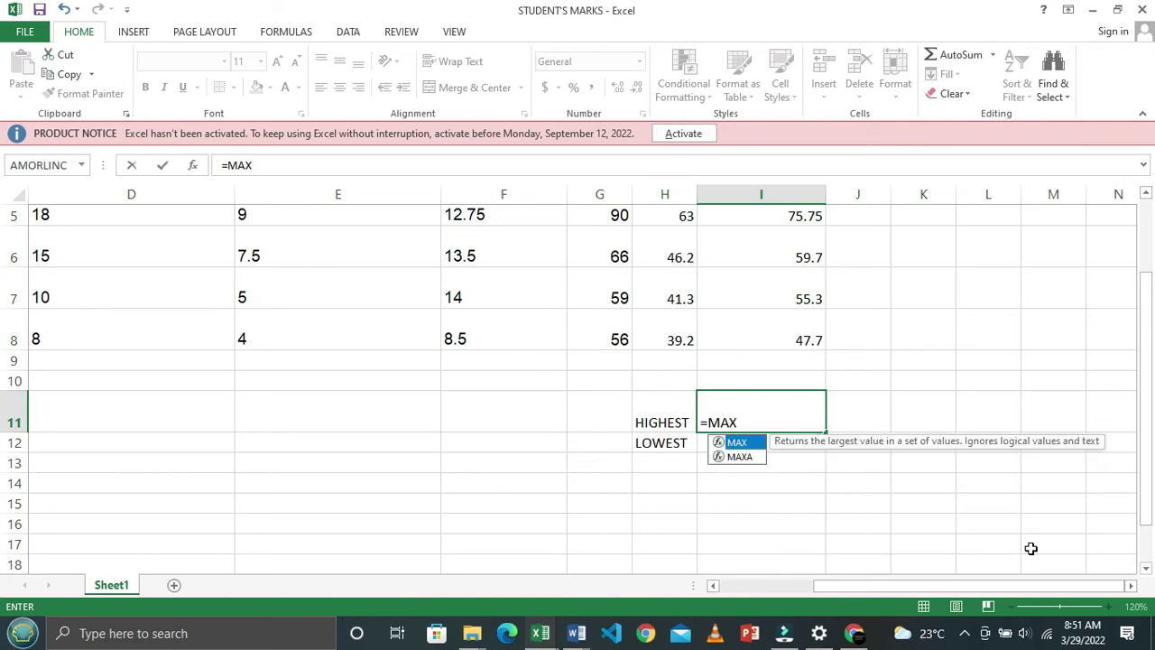
pyautogui.write('(')
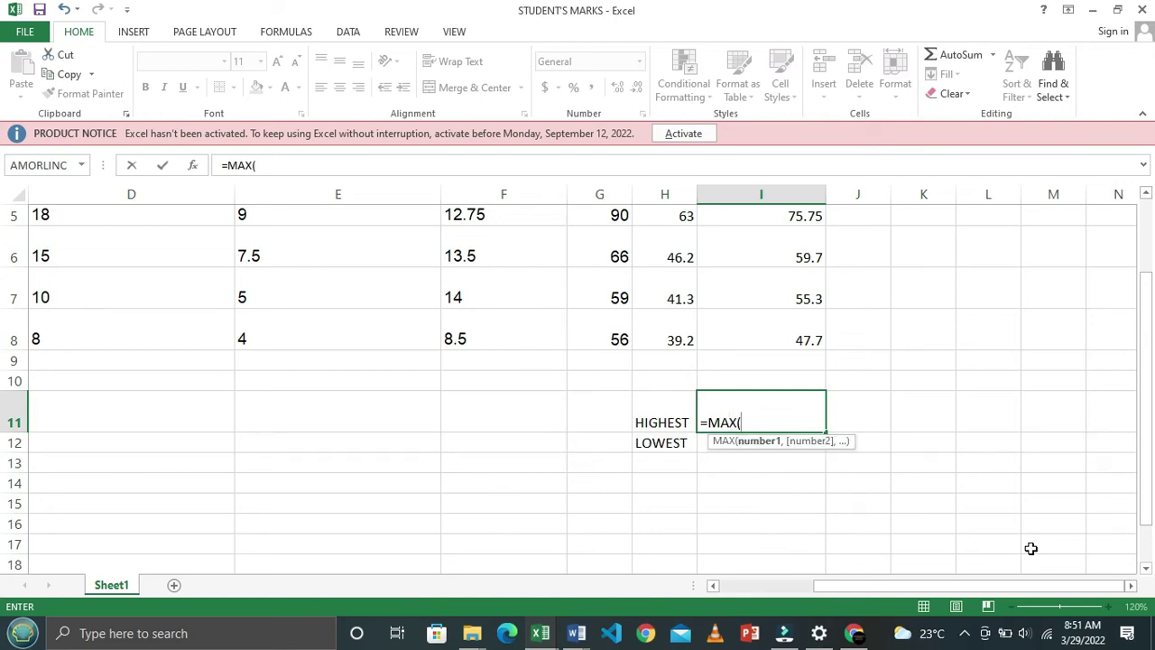
pyautogui.scroll(2, 1030, 548)
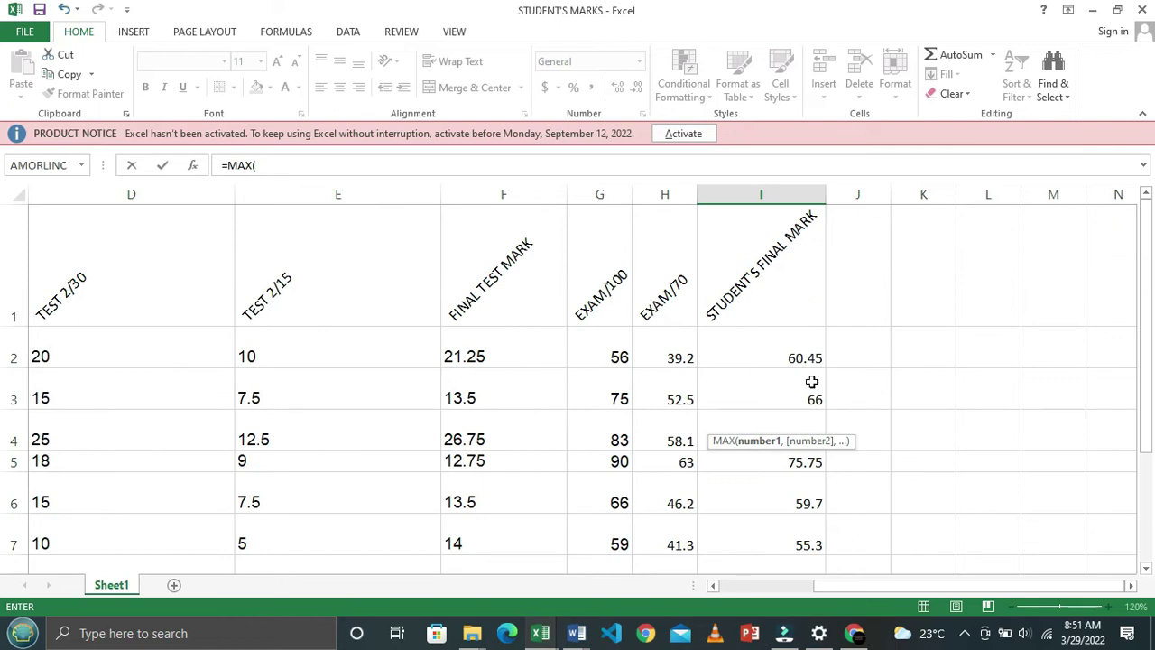
pyautogui.moveTo(786, 358); pyautogui.dragTo(787, 461)
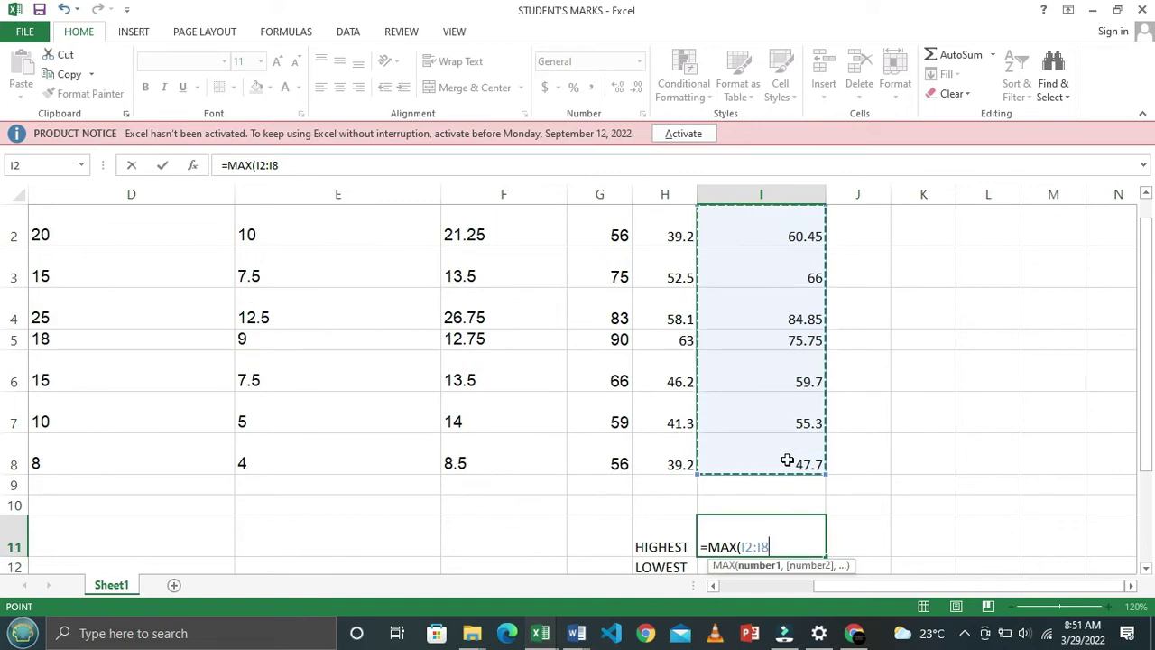
pyautogui.press('Return')
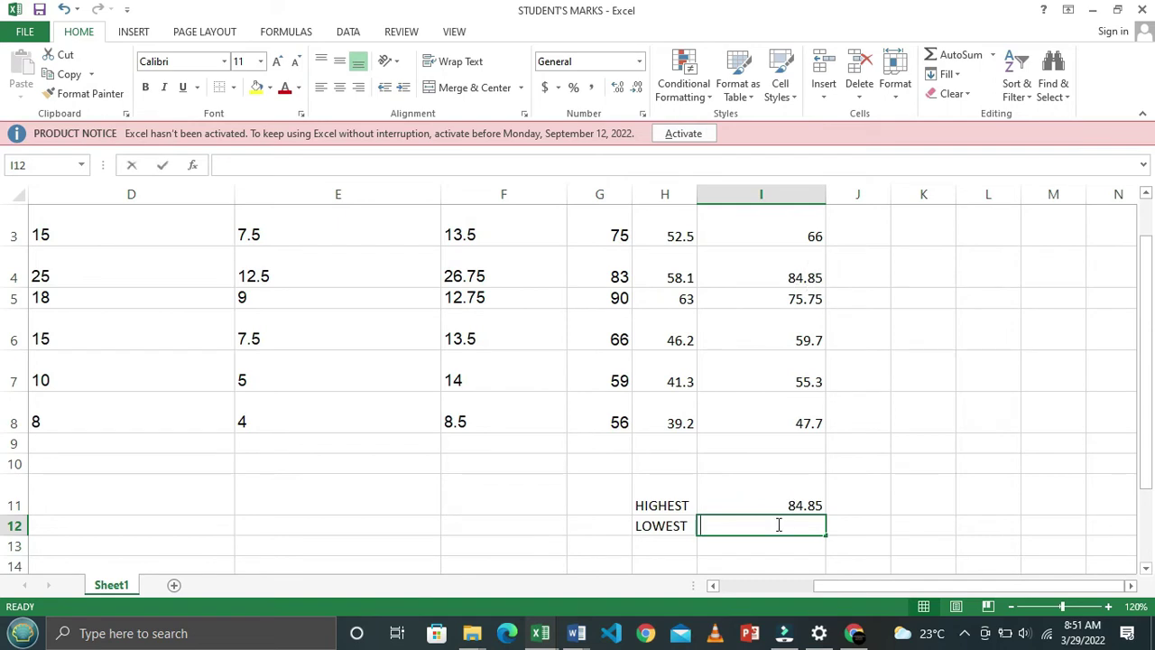
pyautogui.write('=')
pyautogui.press('BackSpace')
# Enter =MIN(I2:I8) in I12 beside LOWEST to get 47.7
pyautogui.write('=')
pyautogui.press('BackSpace')
pyautogui.write('=')
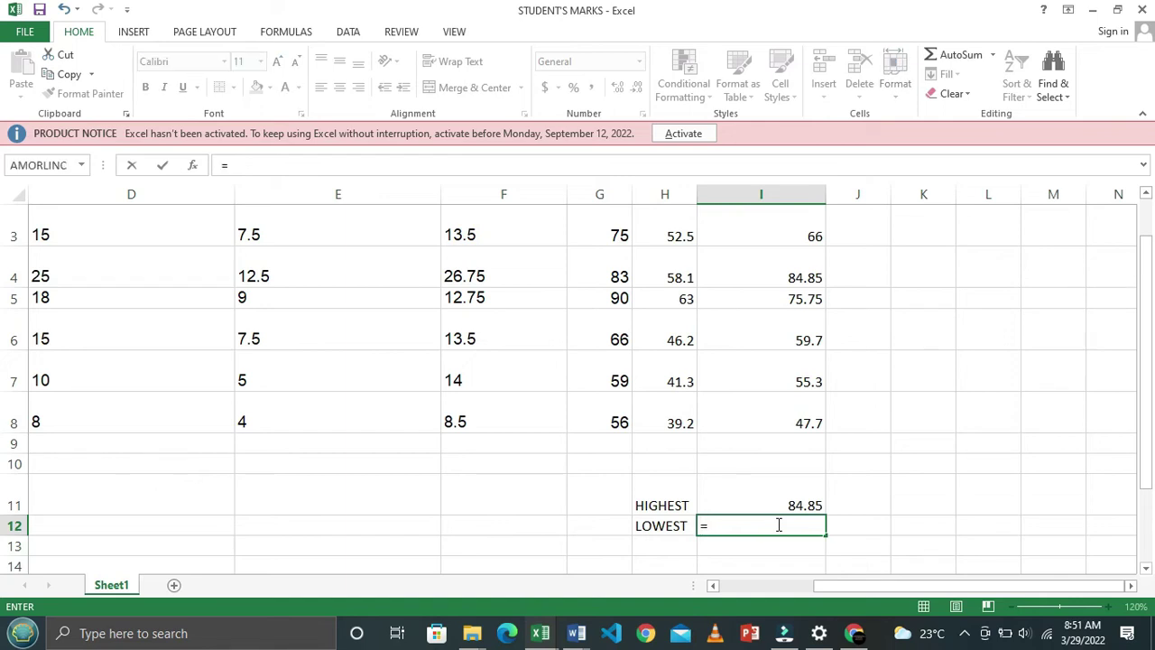
pyautogui.write('MIN')
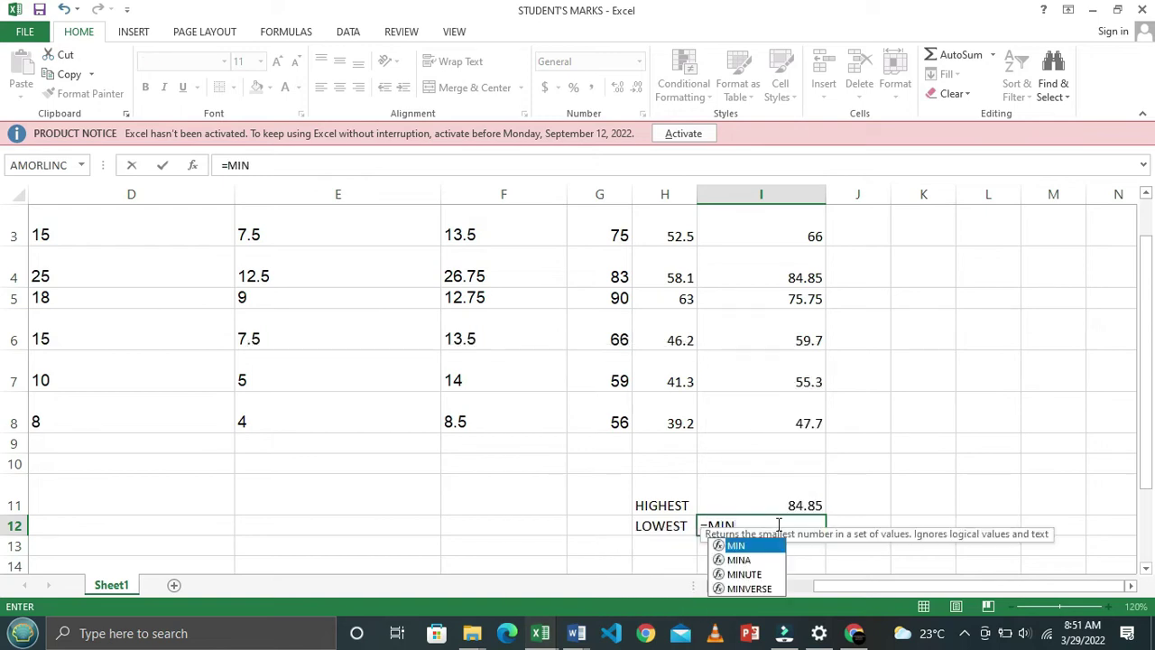
pyautogui.write('(')
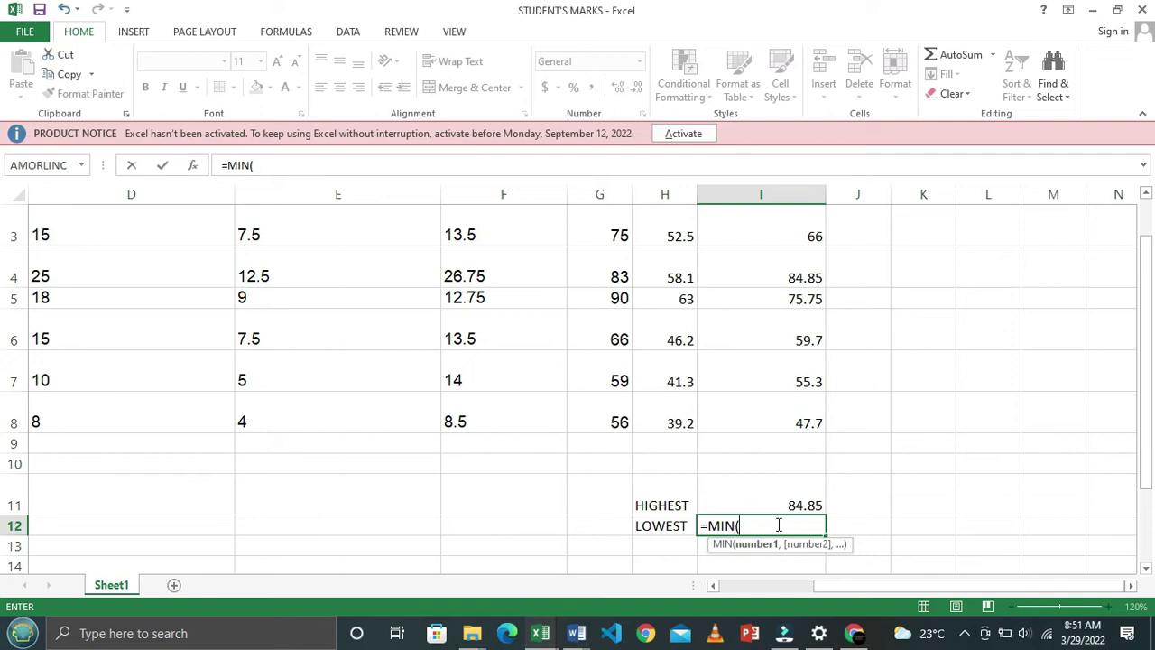
pyautogui.scroll(2, 779, 505)
pyautogui.click(786, 351)
pyautogui.moveTo(786, 393); pyautogui.dragTo(797, 469)
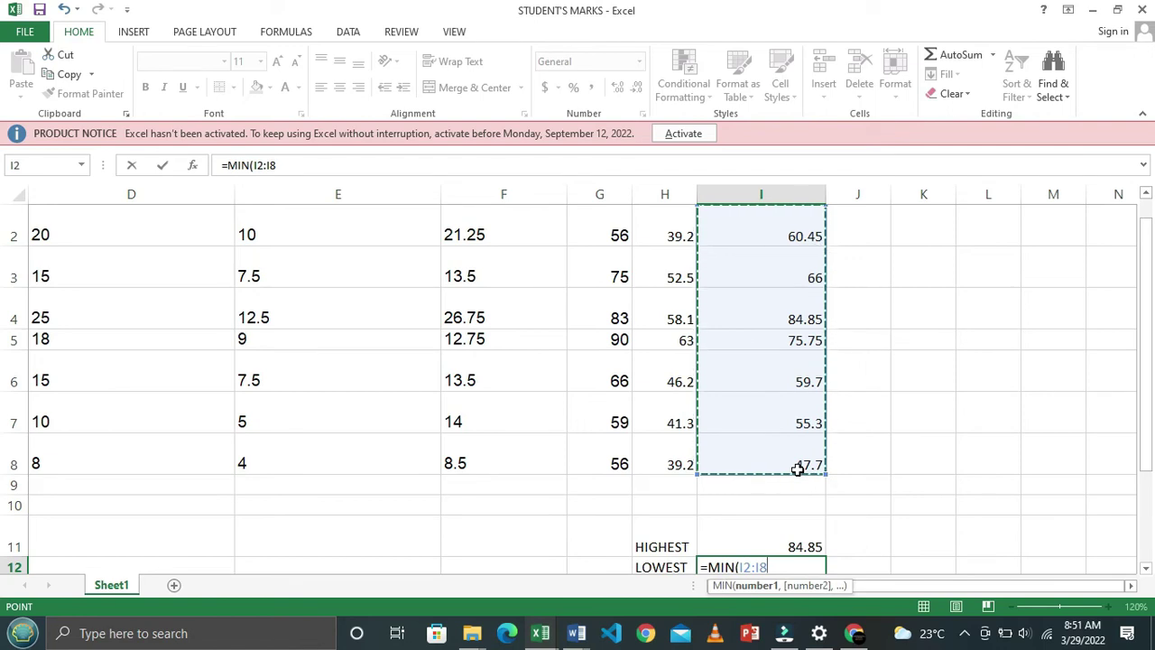
pyautogui.write(')')
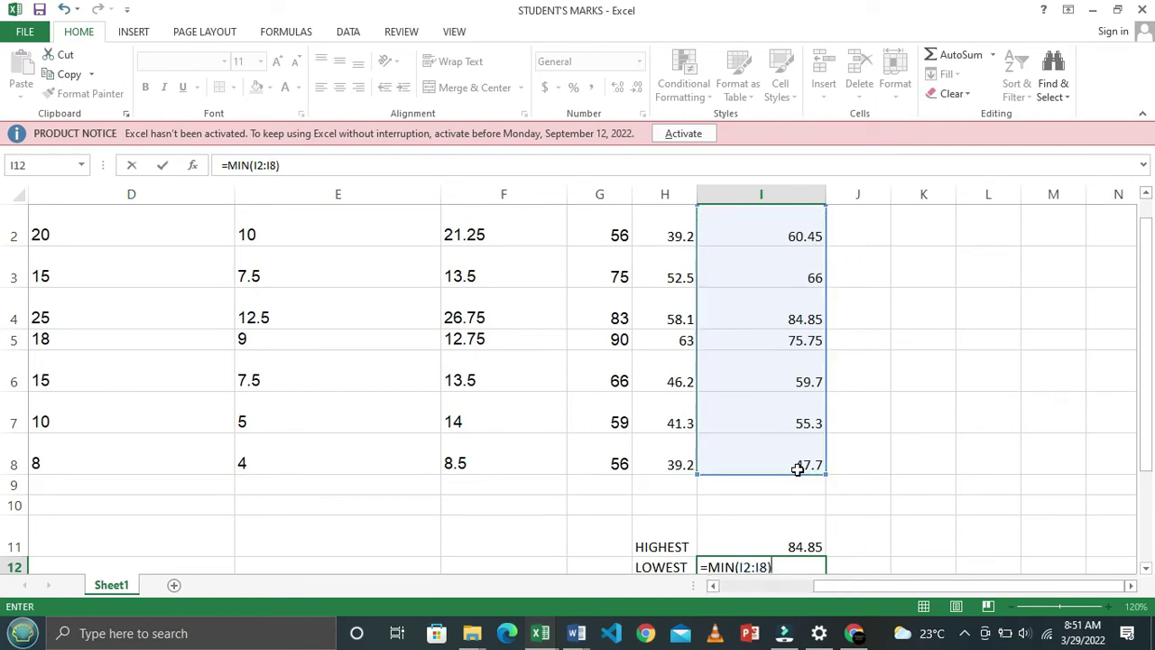
pyautogui.press('Return')
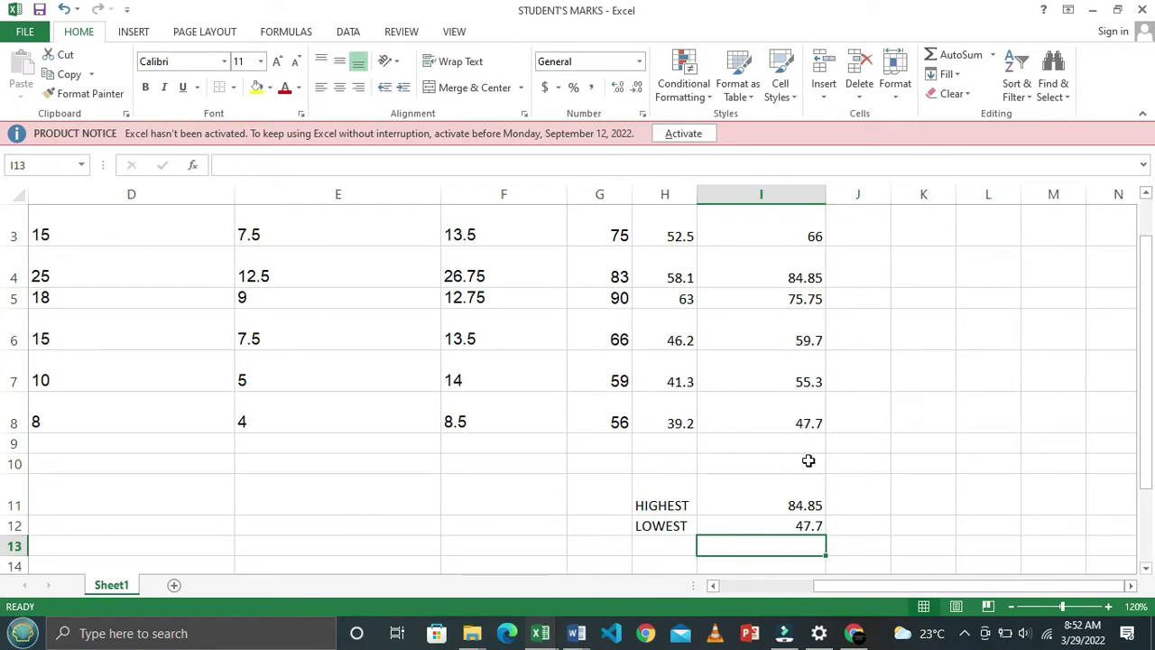
# Read the grade-point conditions in Word, then return to Excel and select cell J1
pyautogui.hotkey('alt', 'Tab')
pyautogui.scroll(-2, 624, 434)
pyautogui.scroll(-3, 624, 436)
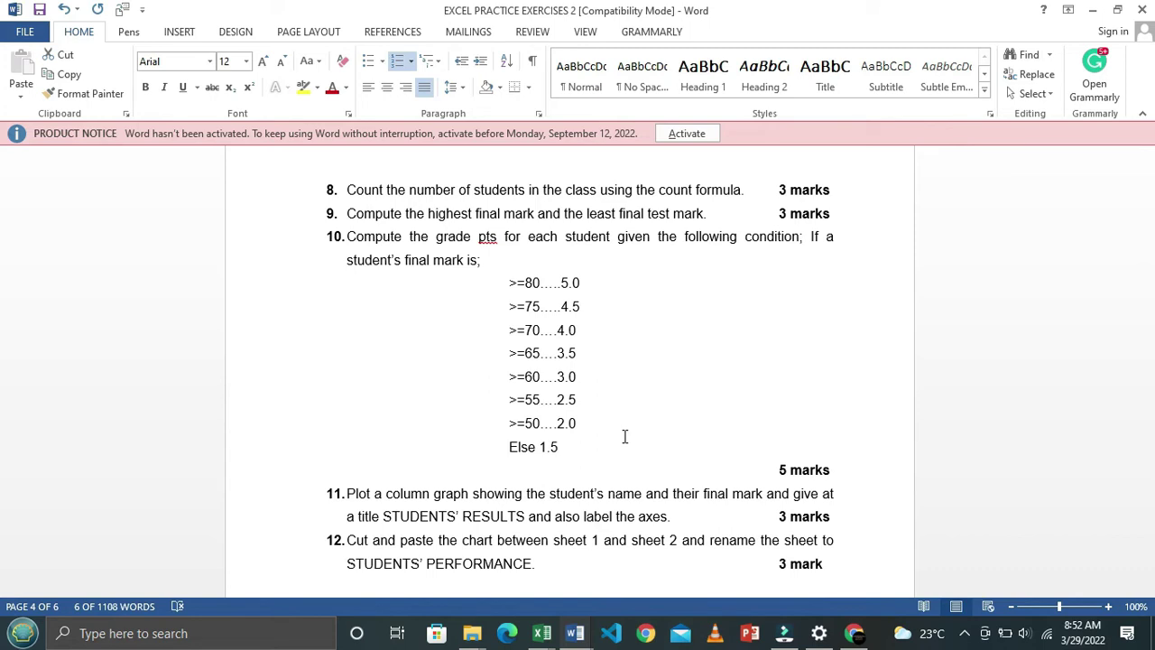
pyautogui.hotkey('alt', 'Tab')
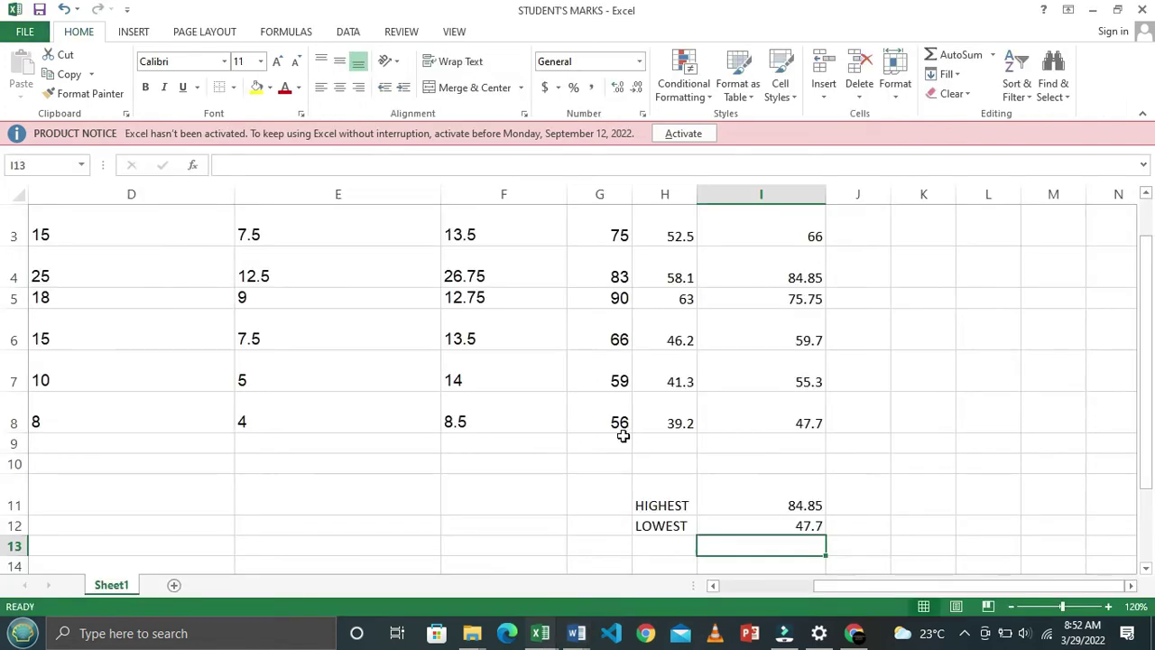
pyautogui.scroll(2, 622, 436)
pyautogui.click(840, 305)
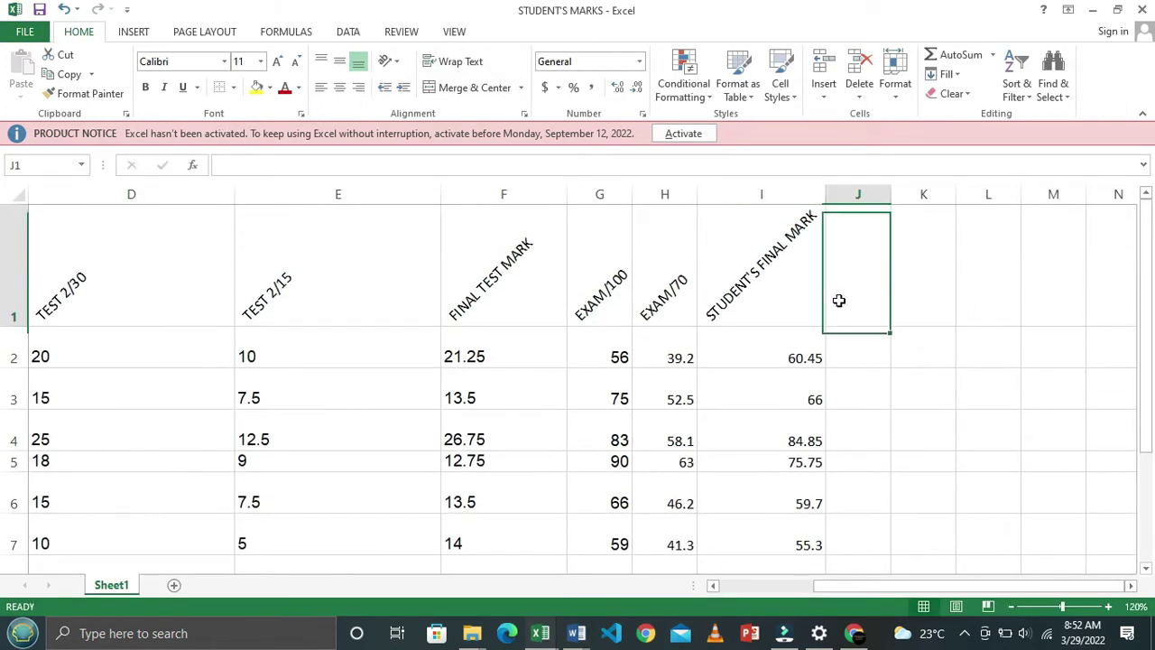
# Enter the heading GRADES in J1 and begin J2's grade formula with =IF(
pyautogui.hotkey('alt', 'Tab')
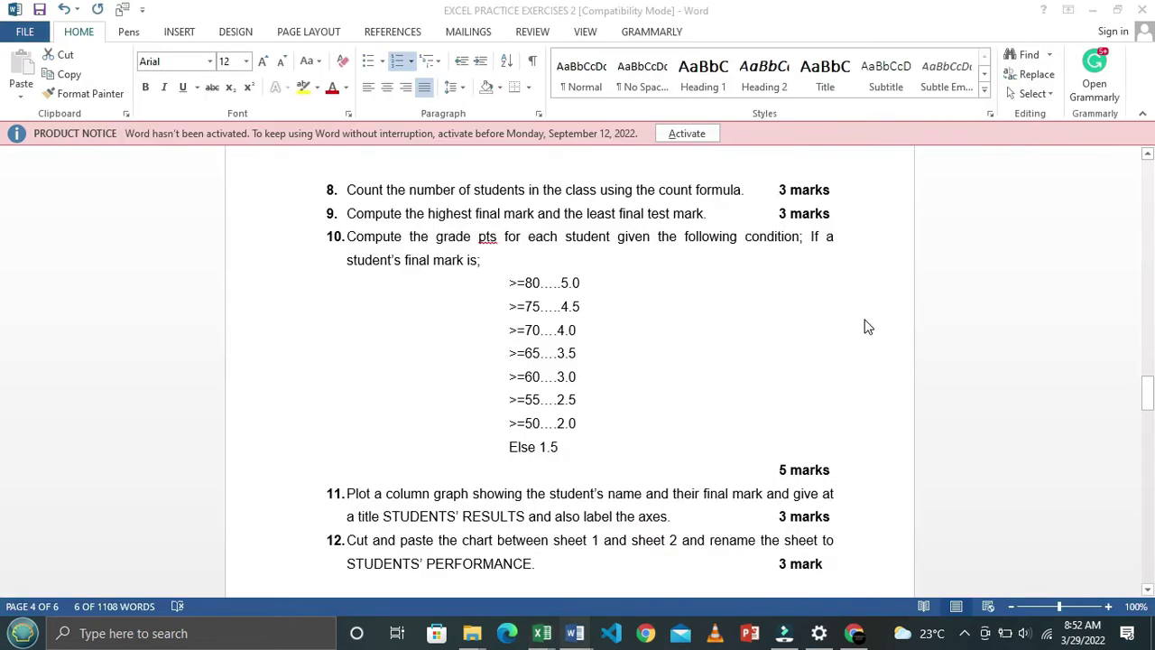
pyautogui.hotkey('alt', 'Tab')
pyautogui.write('G')
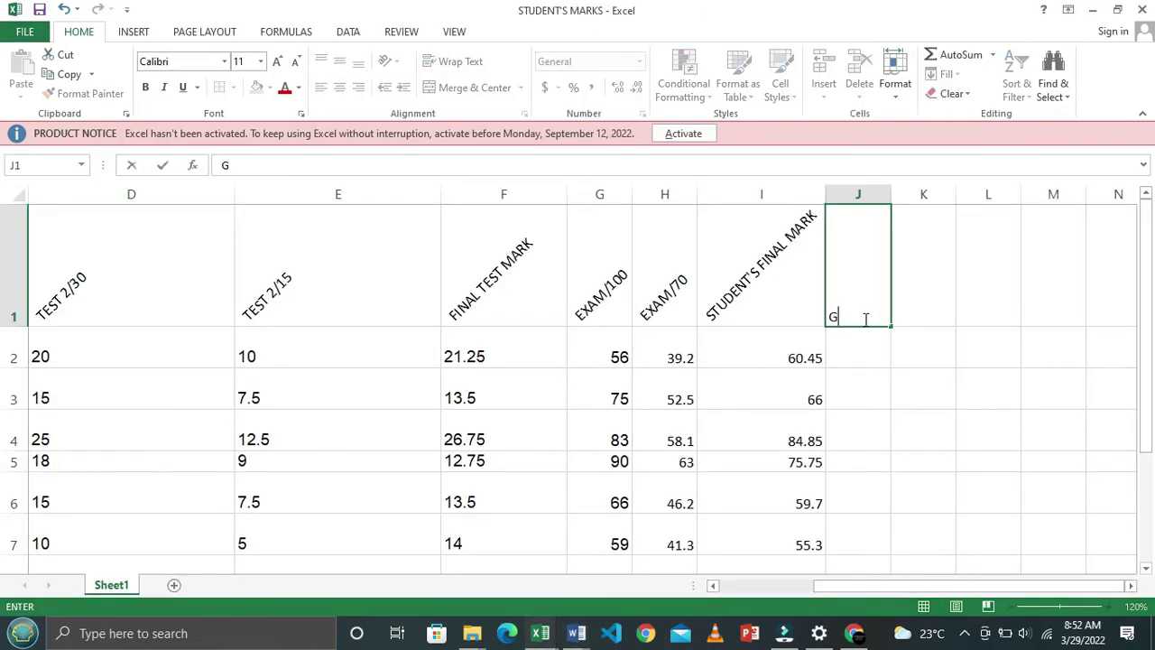
pyautogui.write('RADES')
pyautogui.press('Return')
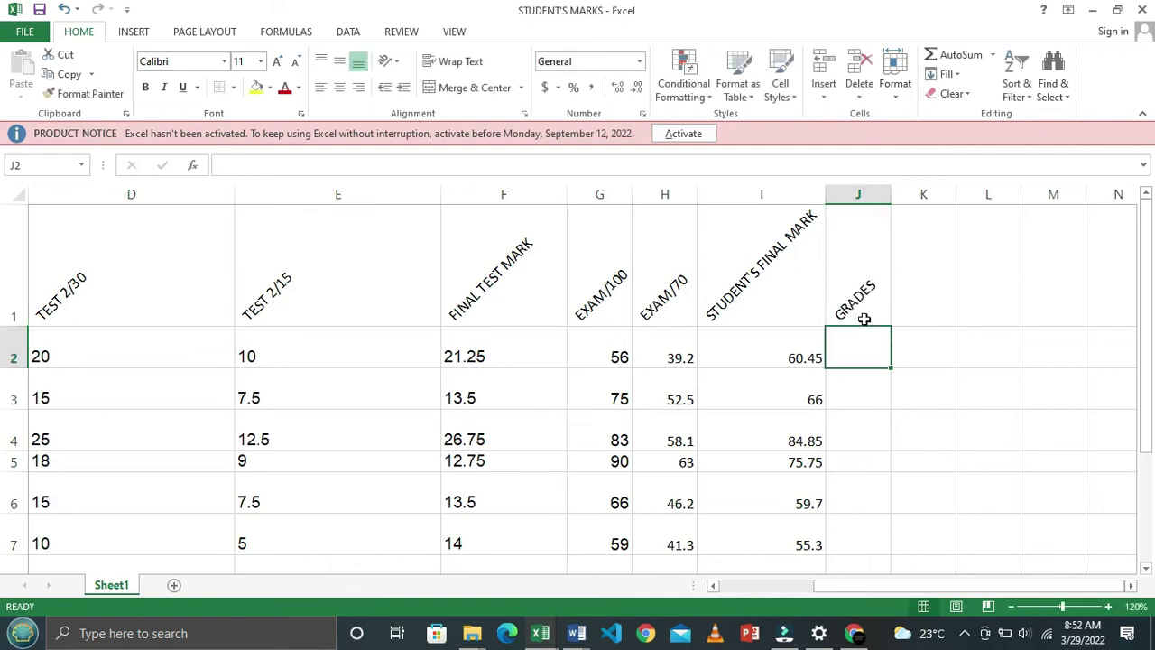
pyautogui.hotkey('alt', 'Tab')
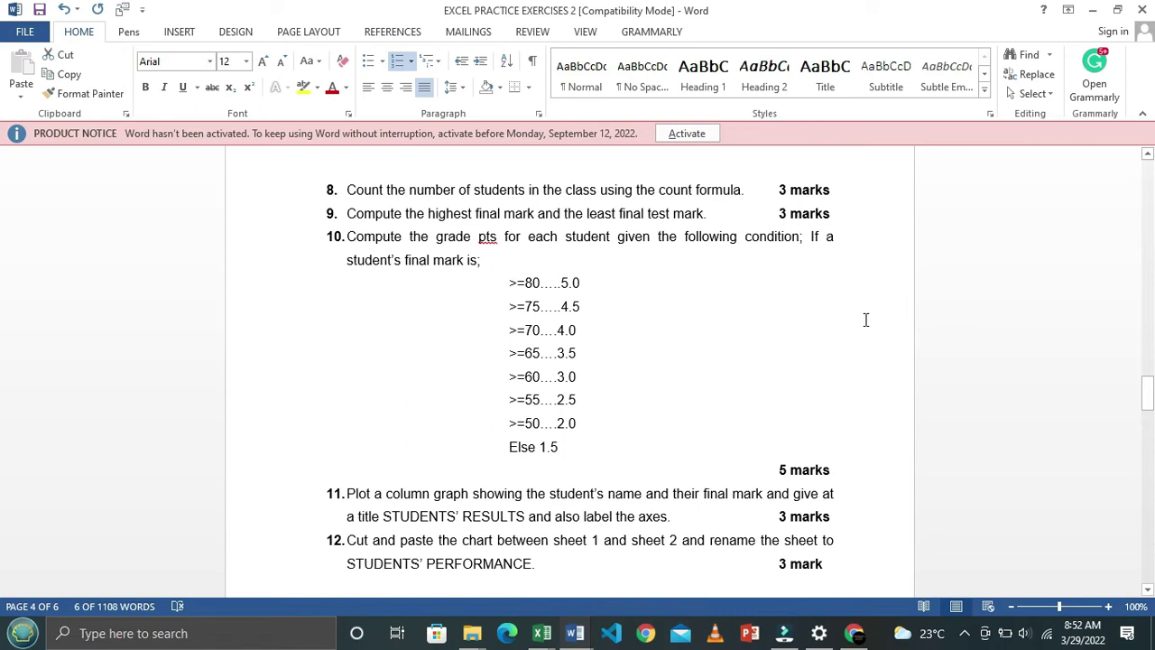
pyautogui.hotkey('alt', 'Tab')
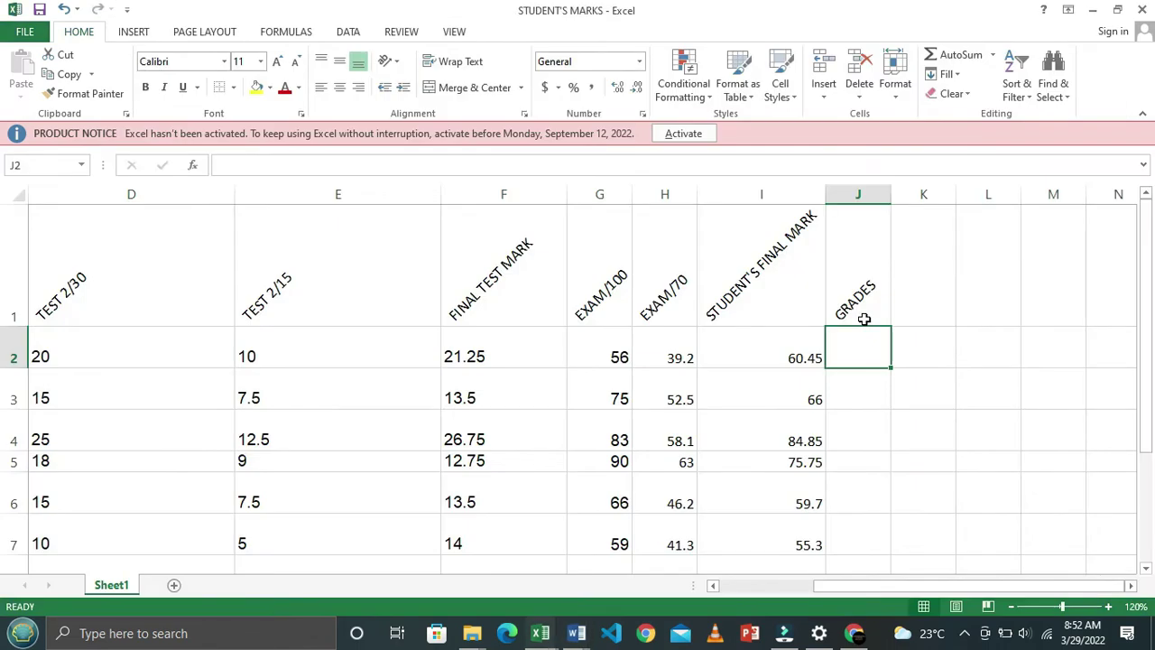
pyautogui.write('=')
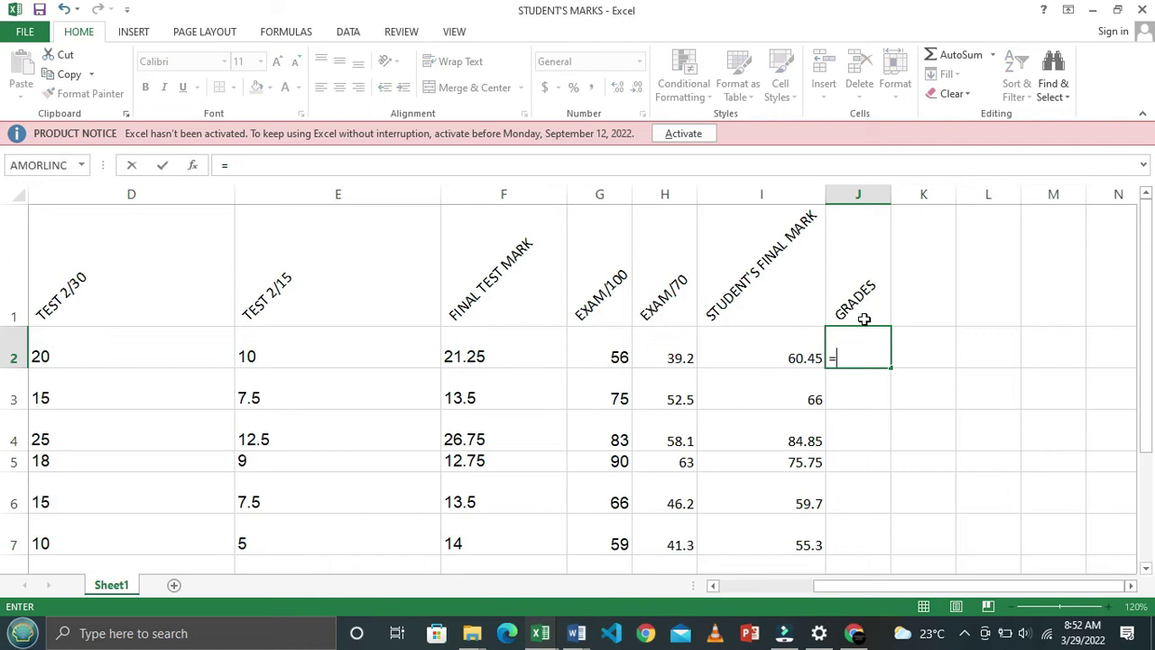
pyautogui.write('IF')
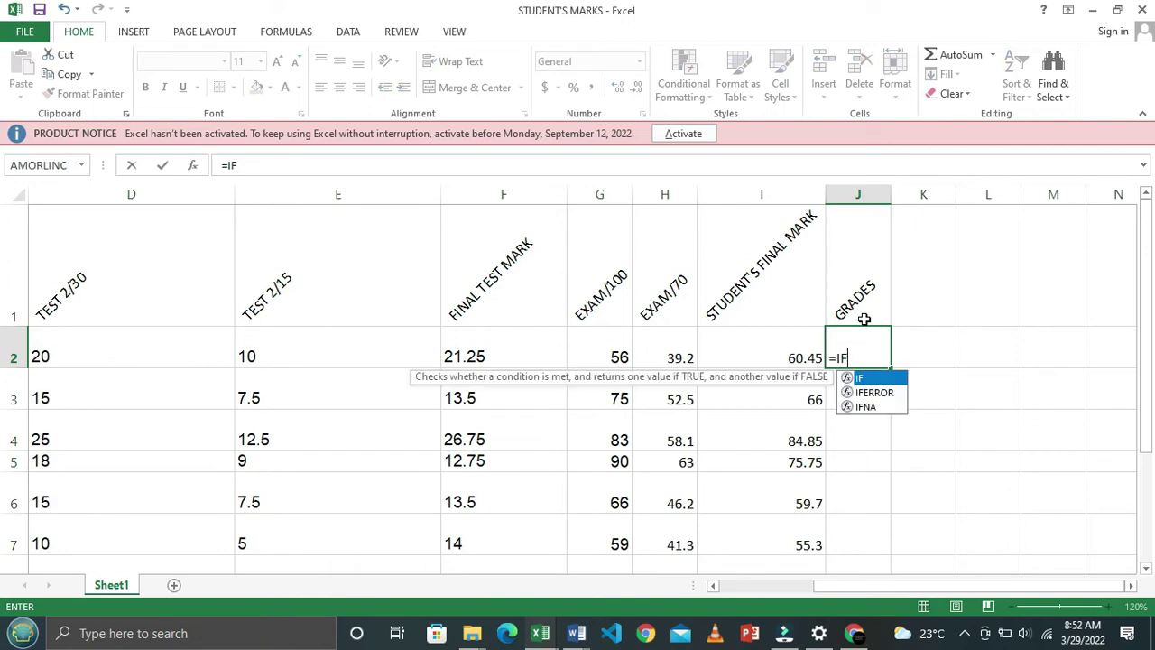
pyautogui.write('(')
# Start J2's formula as =IF(I2>=80,5.0,IF( per the exercise conditions
pyautogui.hotkey('alt', 'Tab')
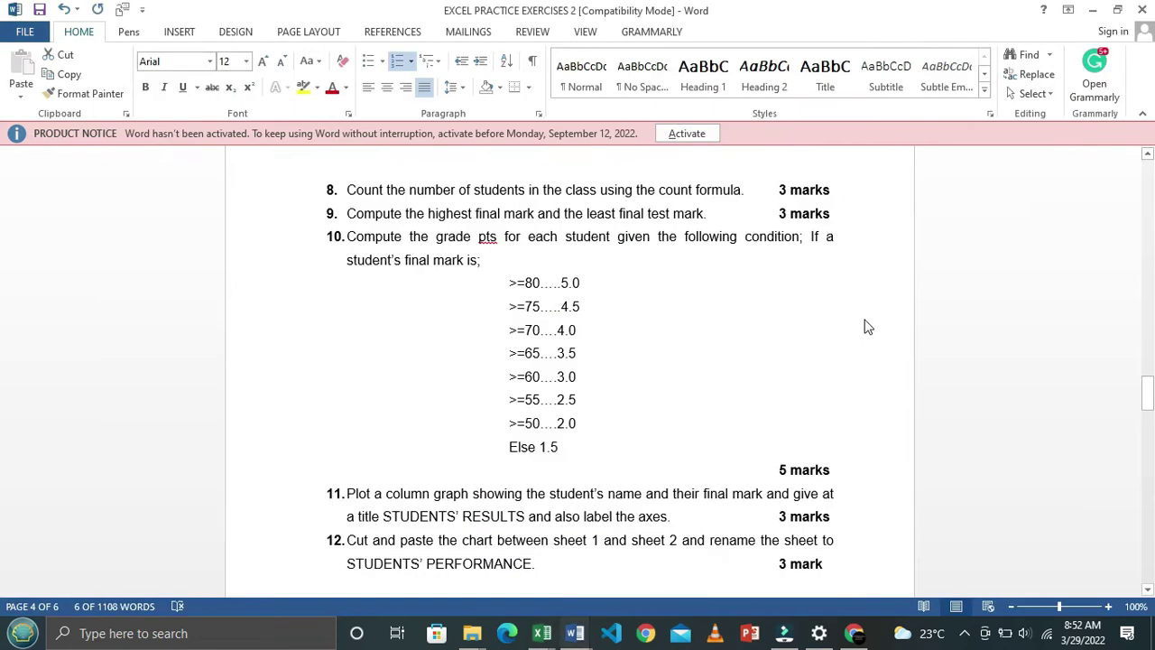
pyautogui.hotkey('alt', 'Tab')
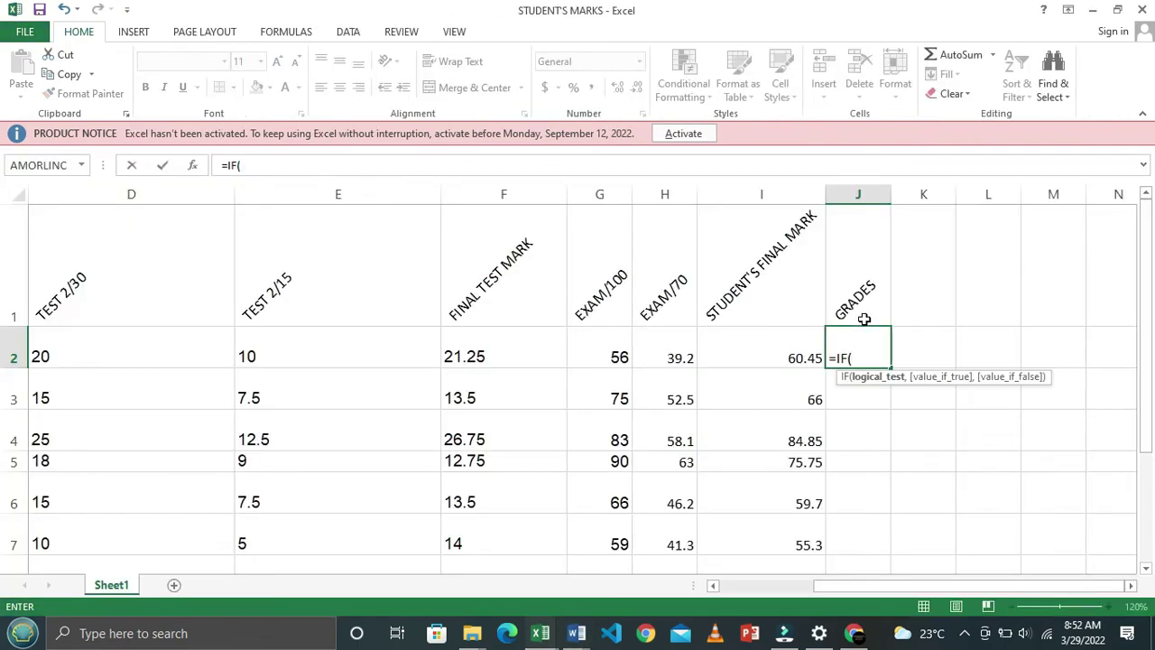
pyautogui.click(763, 345)
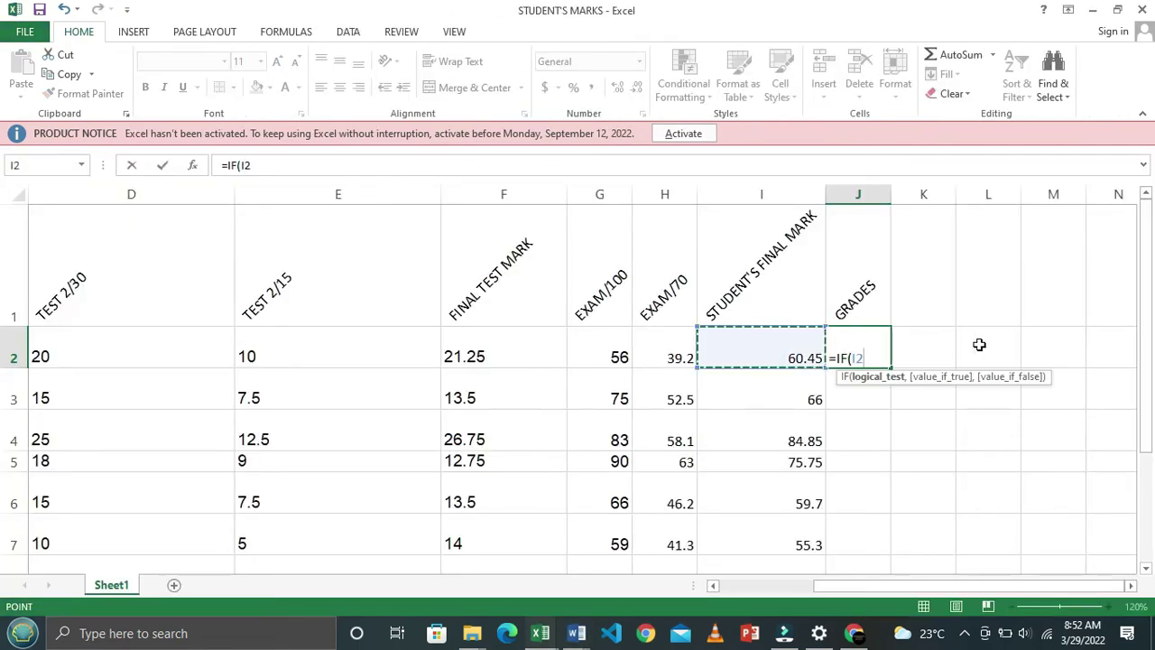
pyautogui.hotkey('alt', 'Tab')
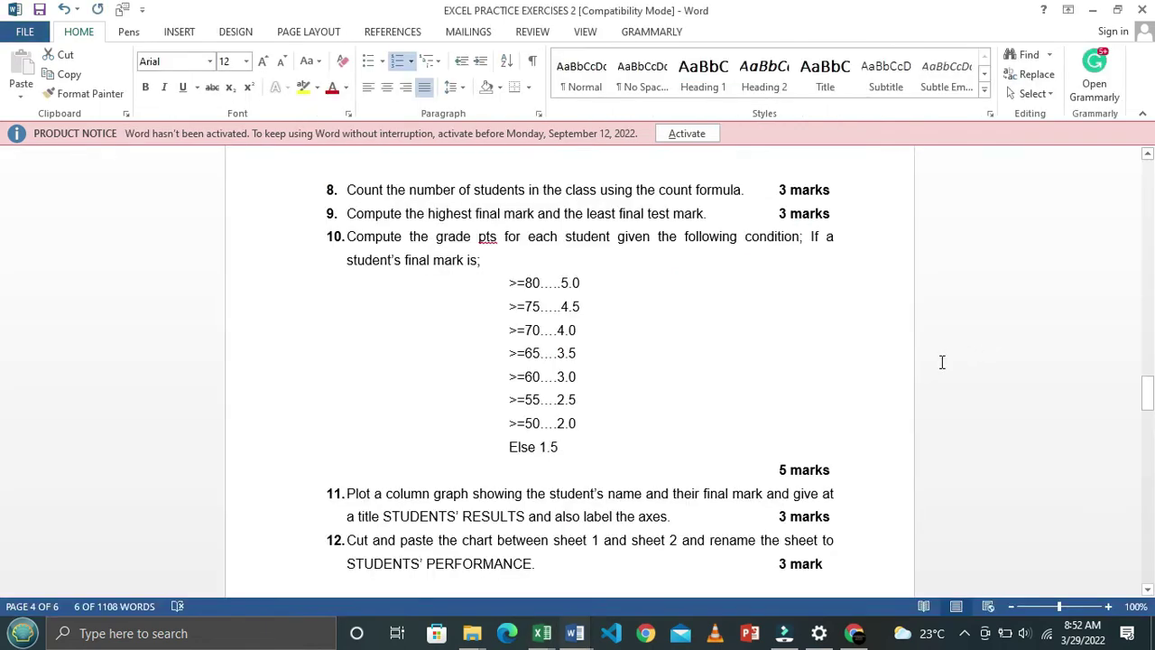
pyautogui.hotkey('alt', 'Tab')
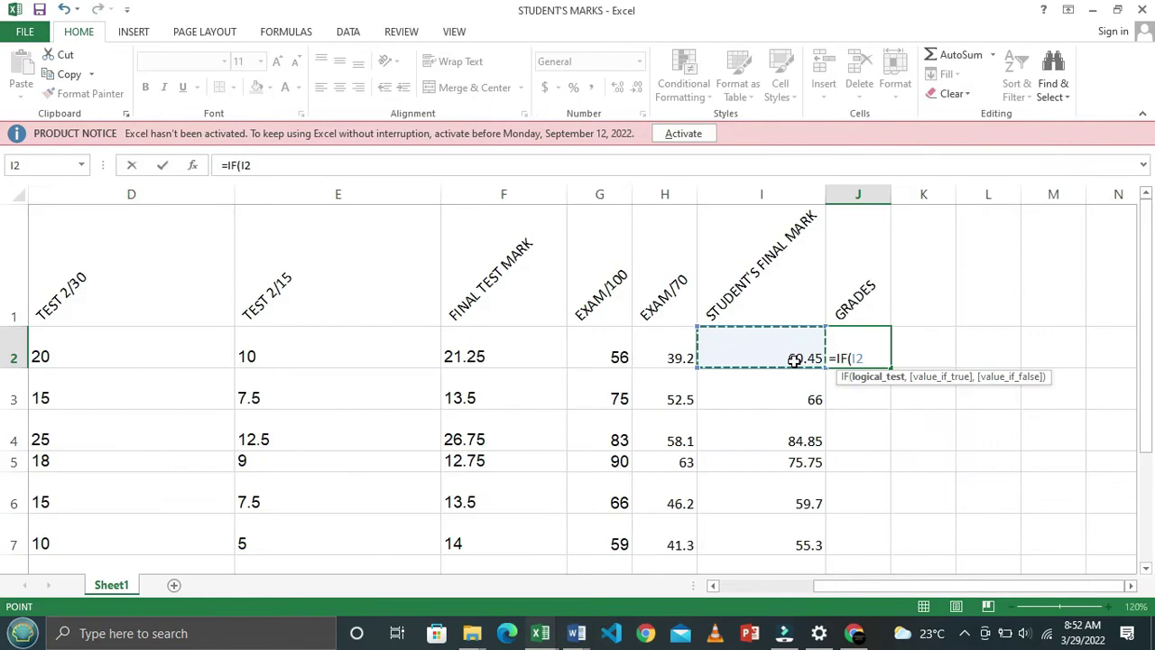
pyautogui.write('>')
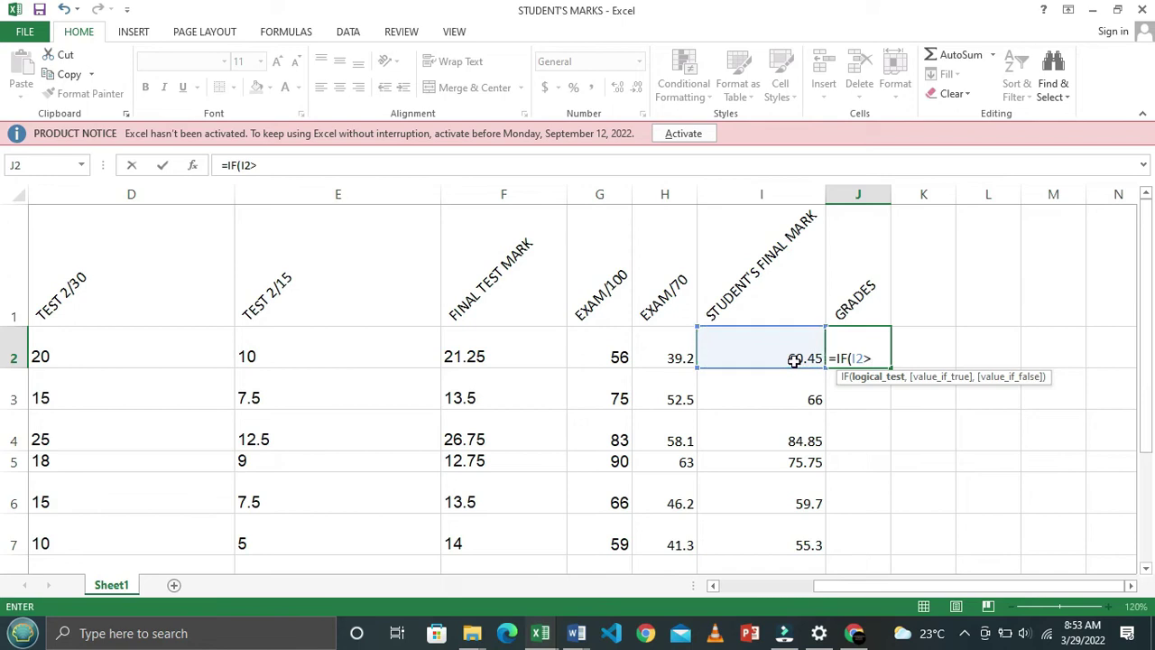
pyautogui.write('=80,')
pyautogui.hotkey('alt', 'Tab')
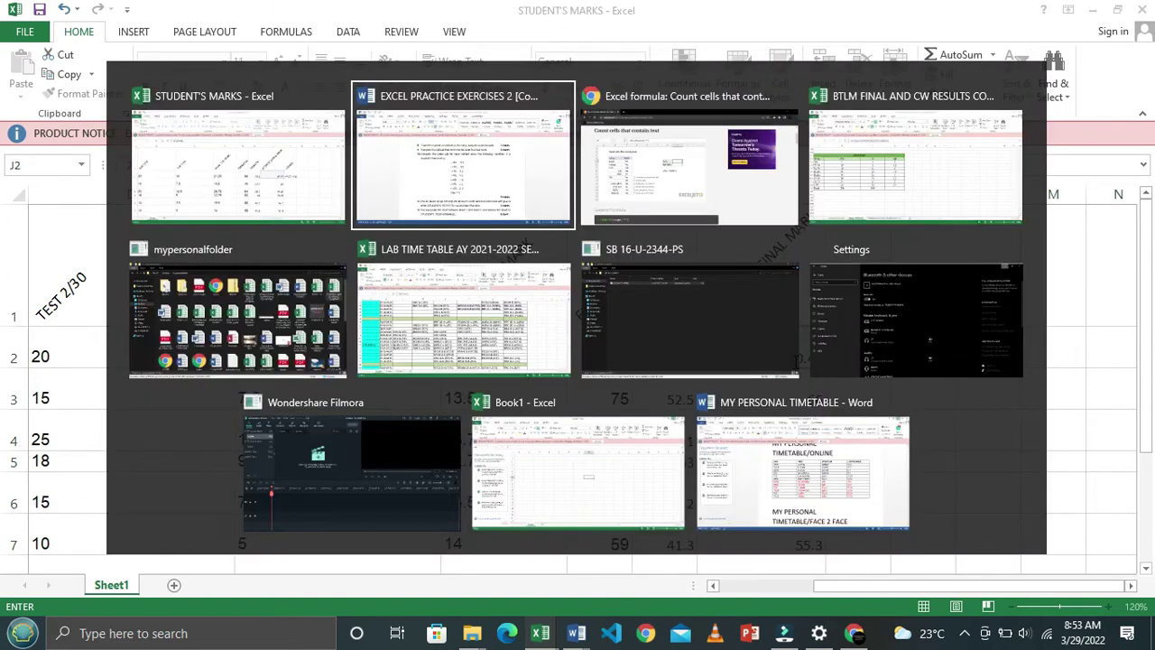
pyautogui.hotkey('alt', 'Tab')
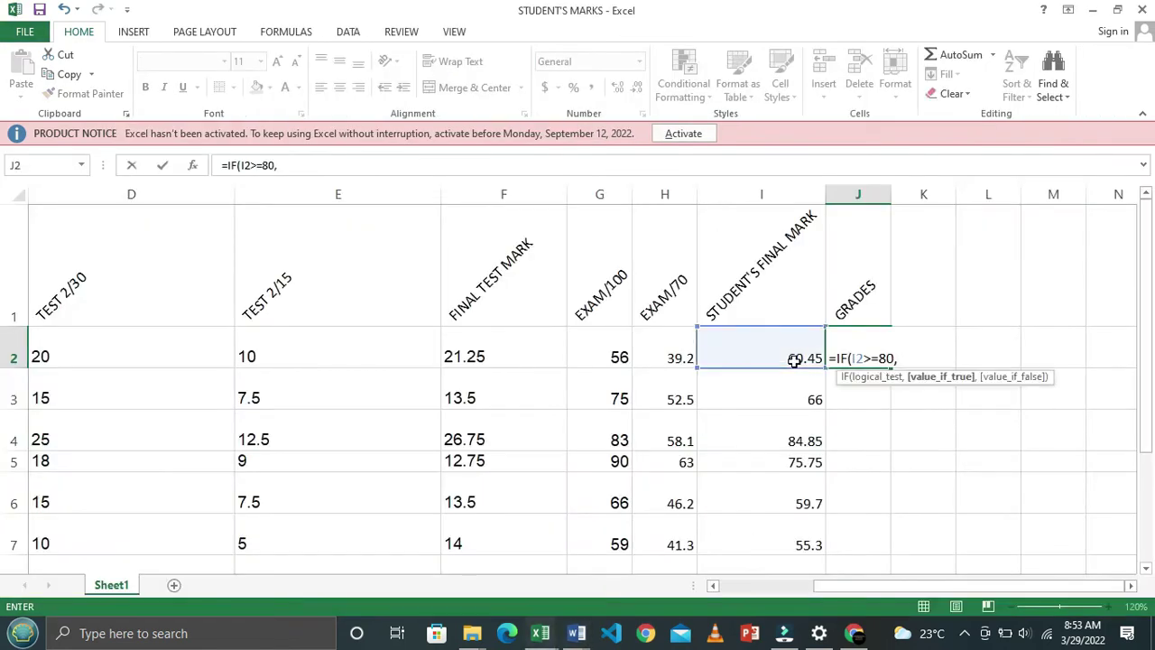
pyautogui.write('5.0,')
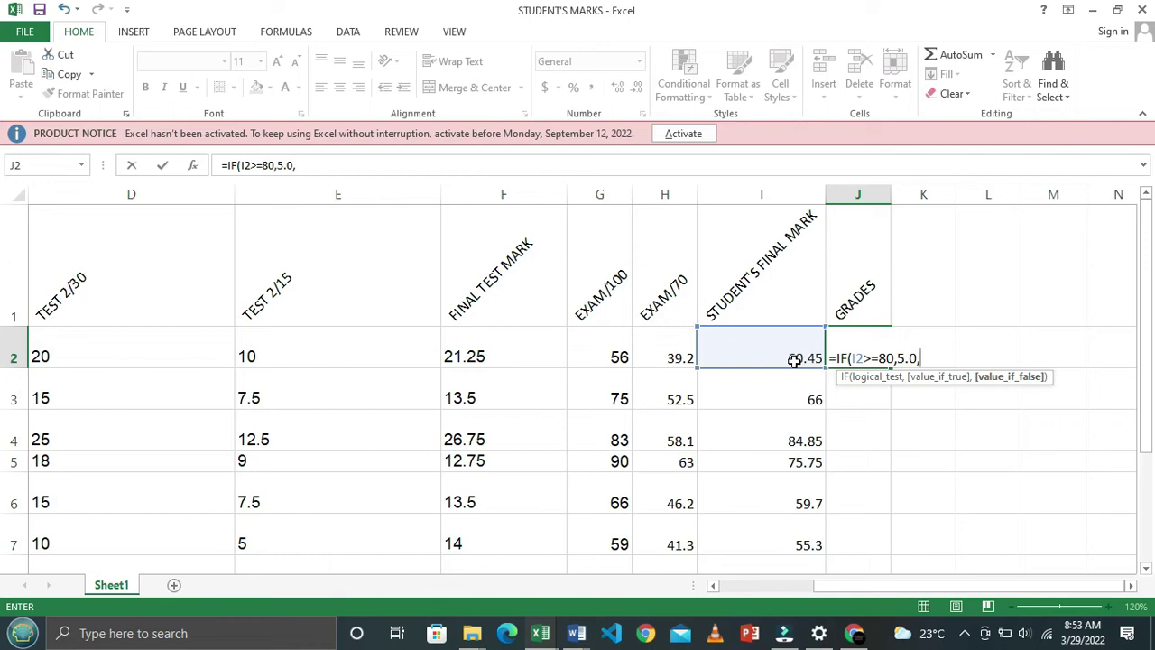
pyautogui.write('IF')
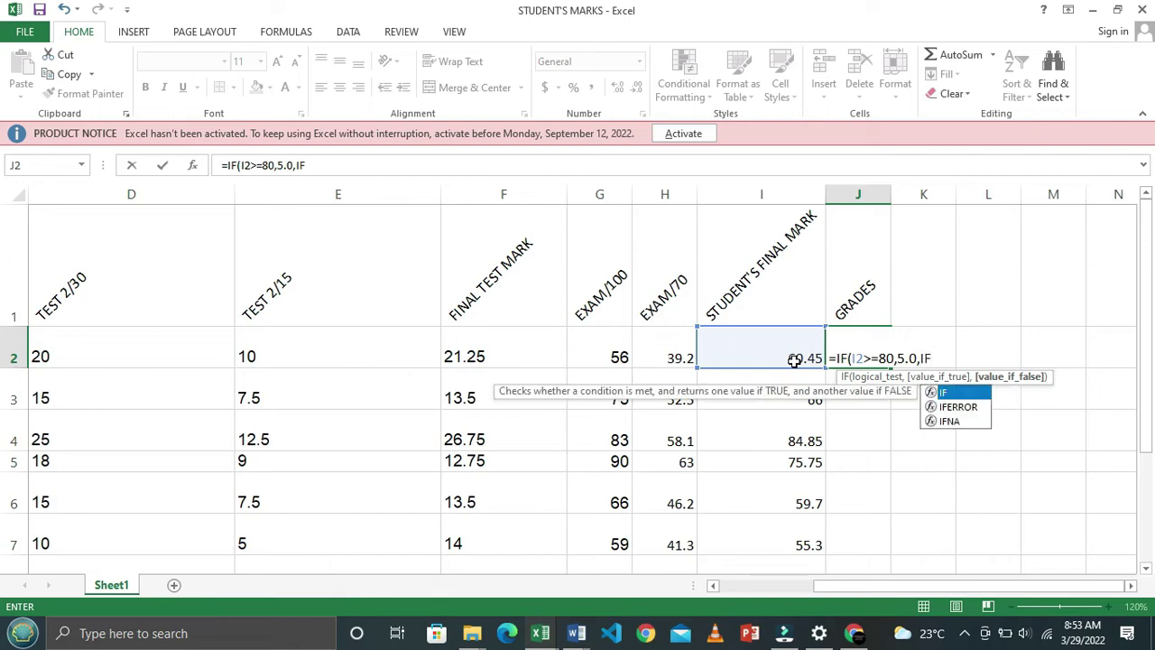
pyautogui.write('(')
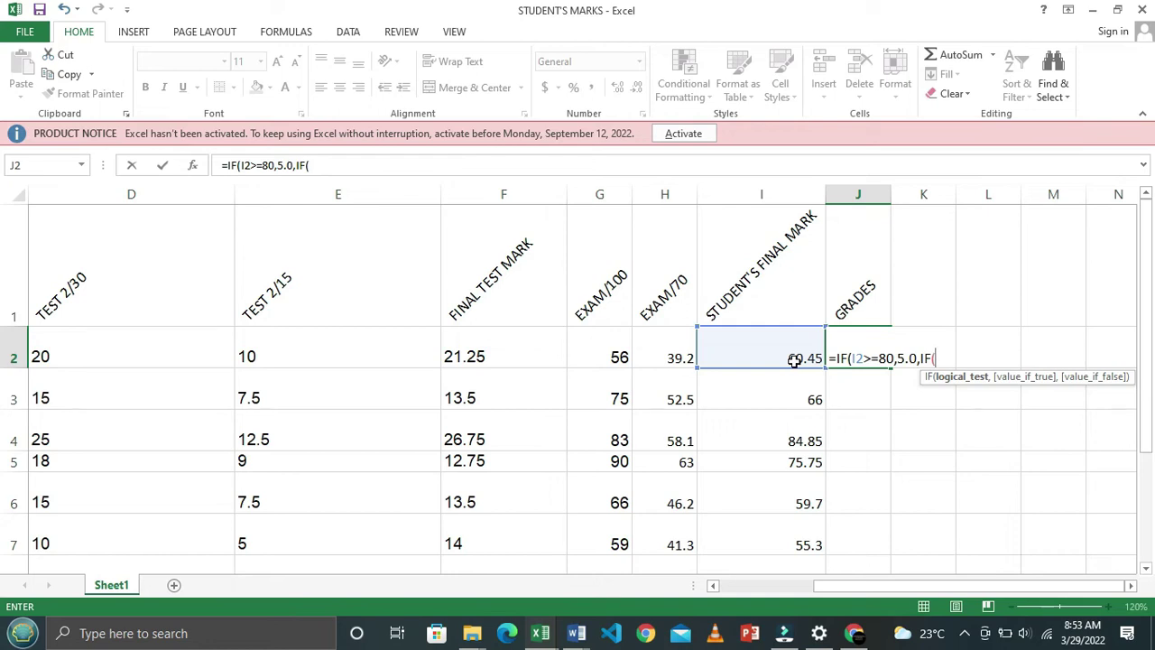
# Add the I2>=75 condition giving 4.5 and open the next IF
pyautogui.click(741, 343)
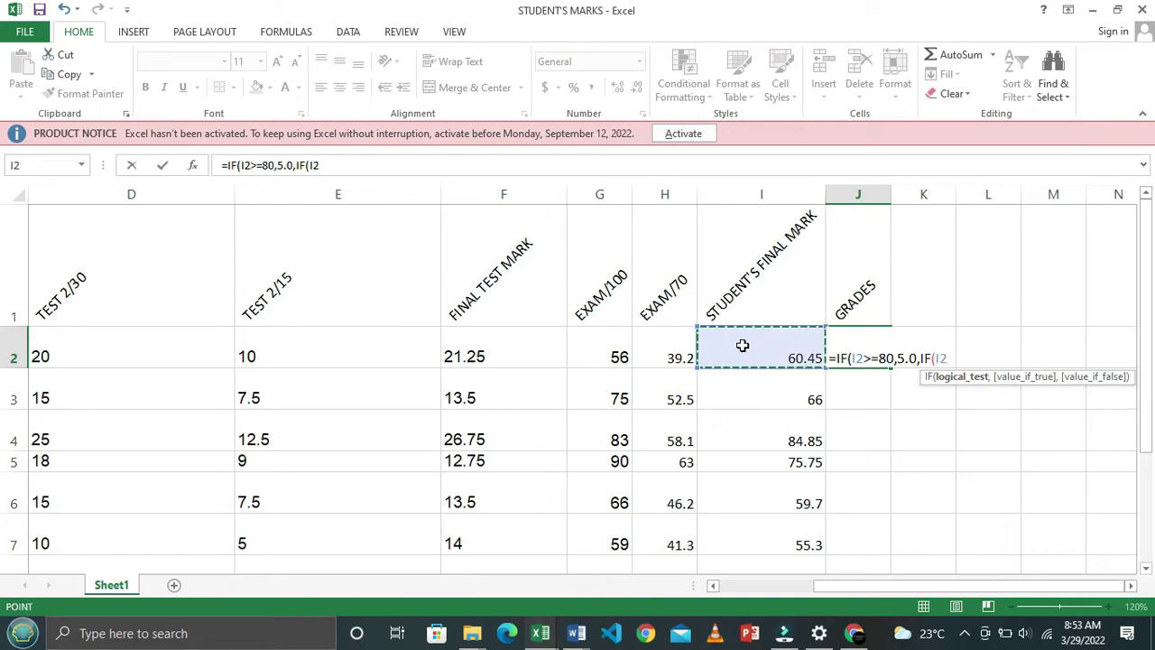
pyautogui.write('>=')
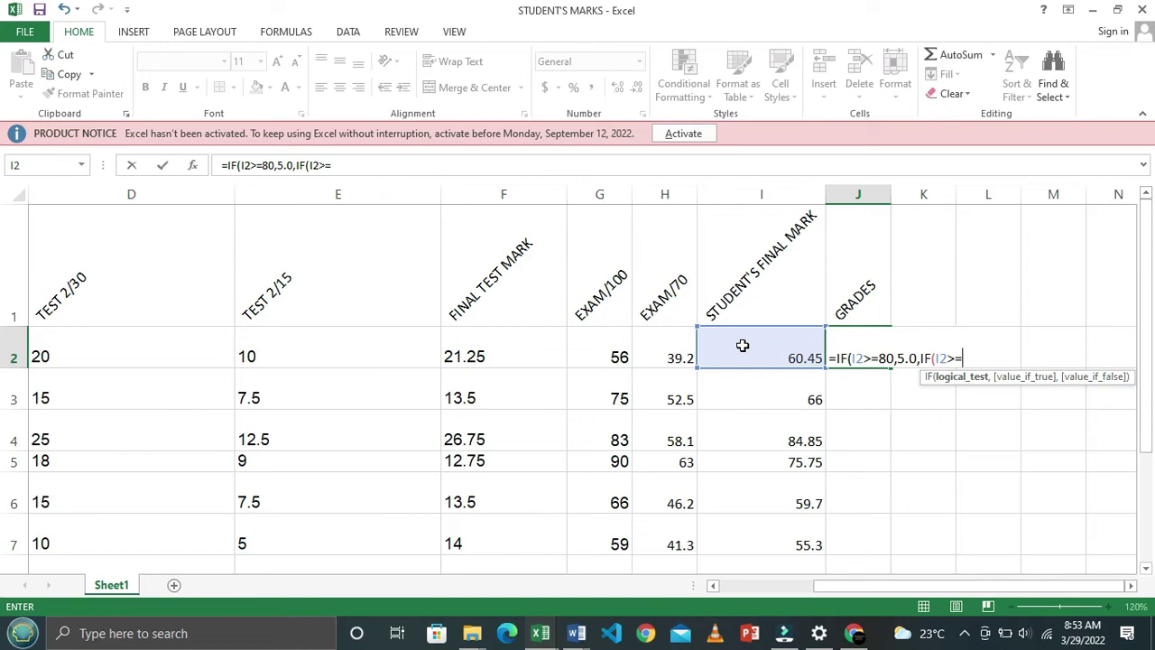
pyautogui.hotkey('alt', 'Tab')
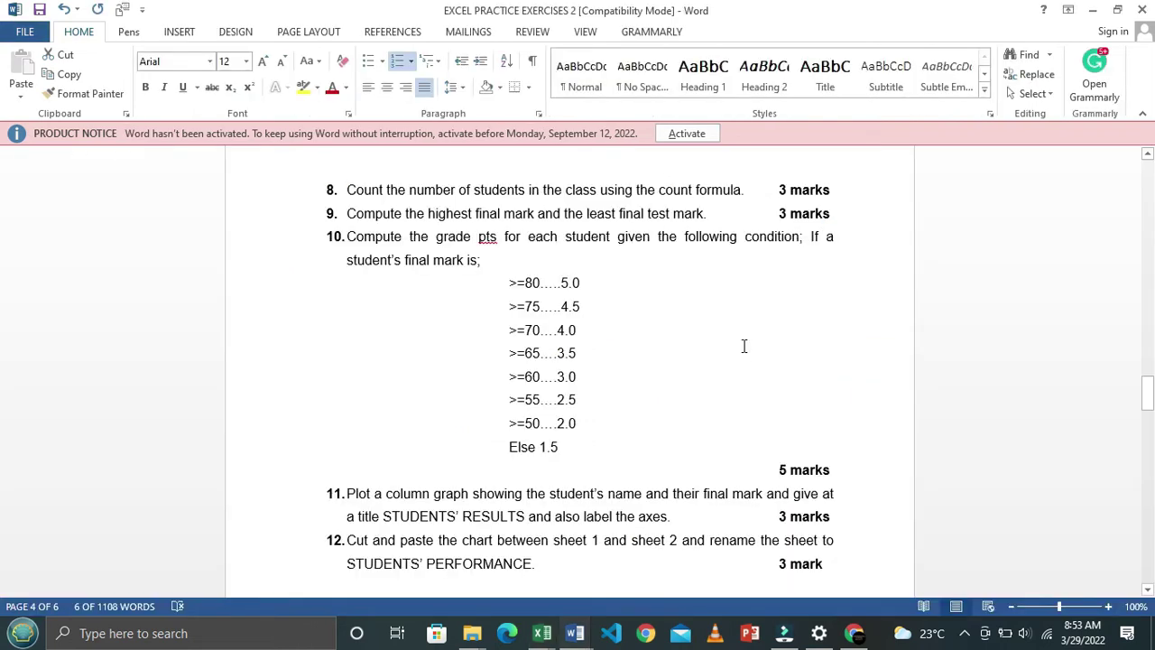
pyautogui.hotkey('alt', 'Tab')
pyautogui.write('75,')
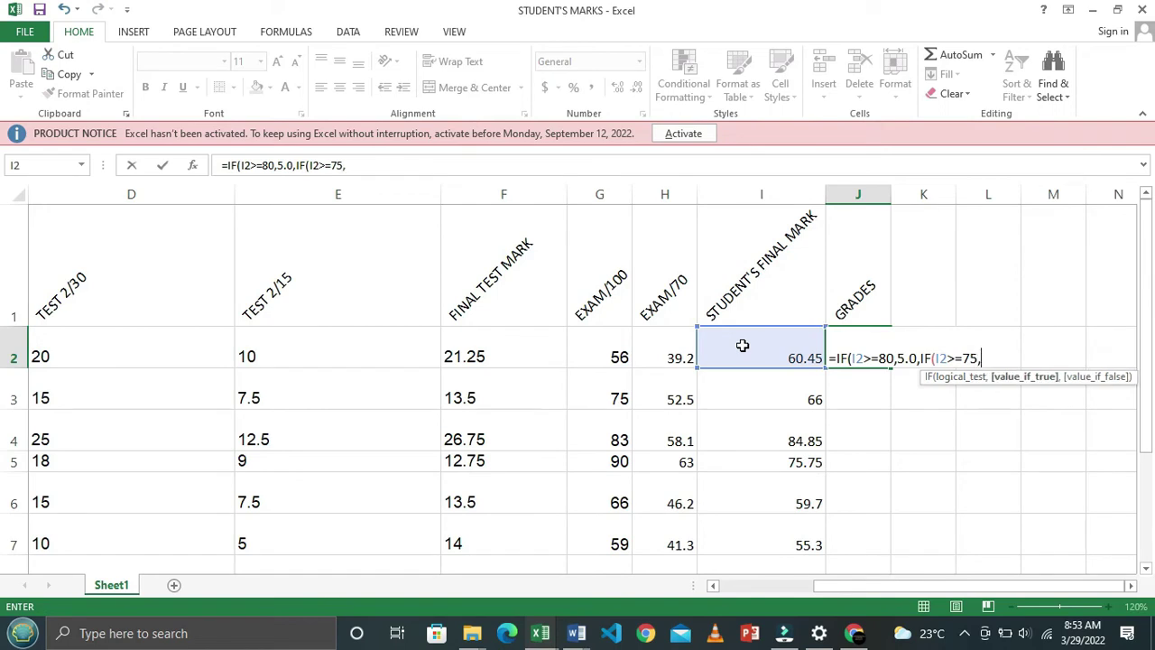
pyautogui.write('4.5,')
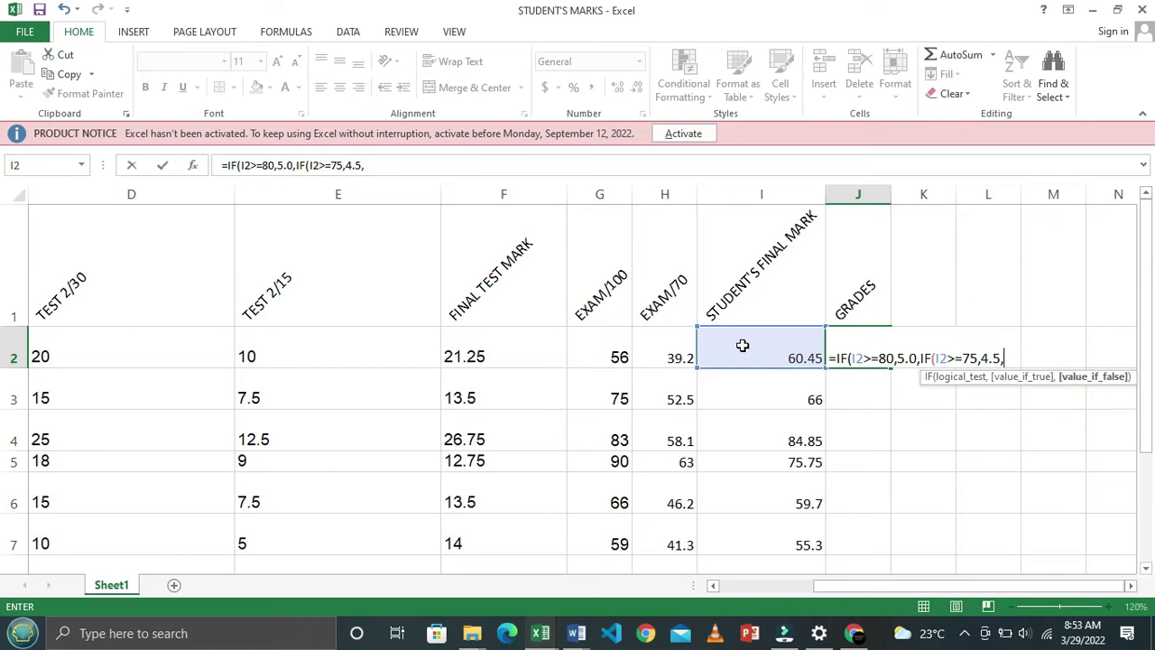
pyautogui.write('IF(')
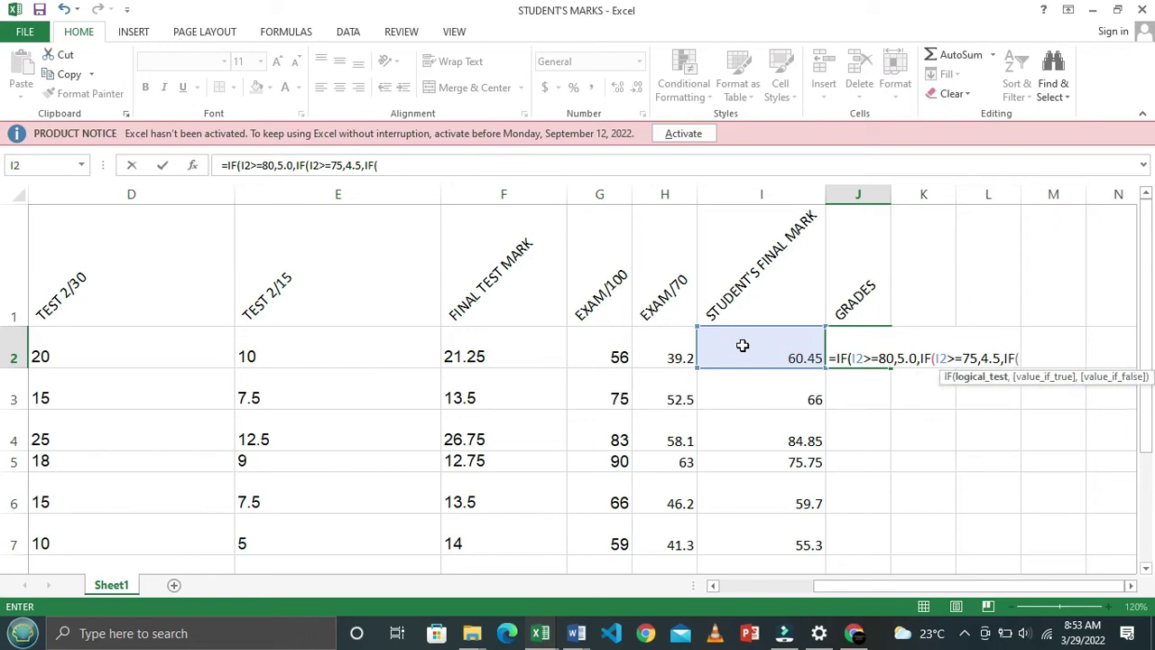
# Add the I2>=70 condition giving 4.0 and open the next IF
pyautogui.click(742, 345)
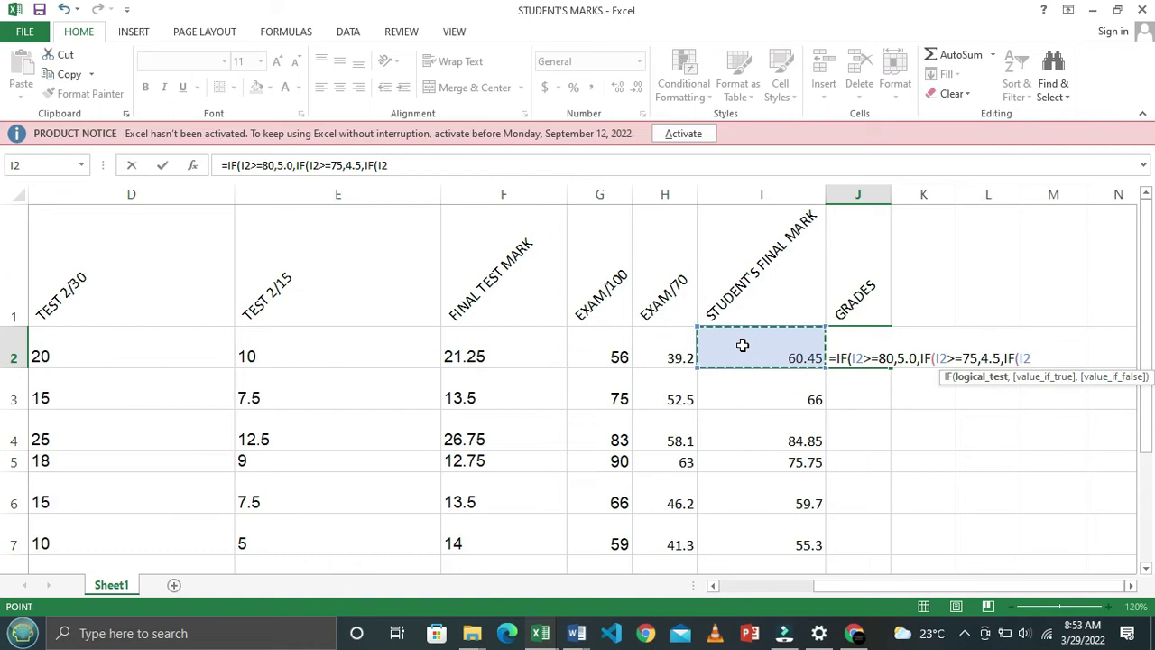
pyautogui.write('>=')
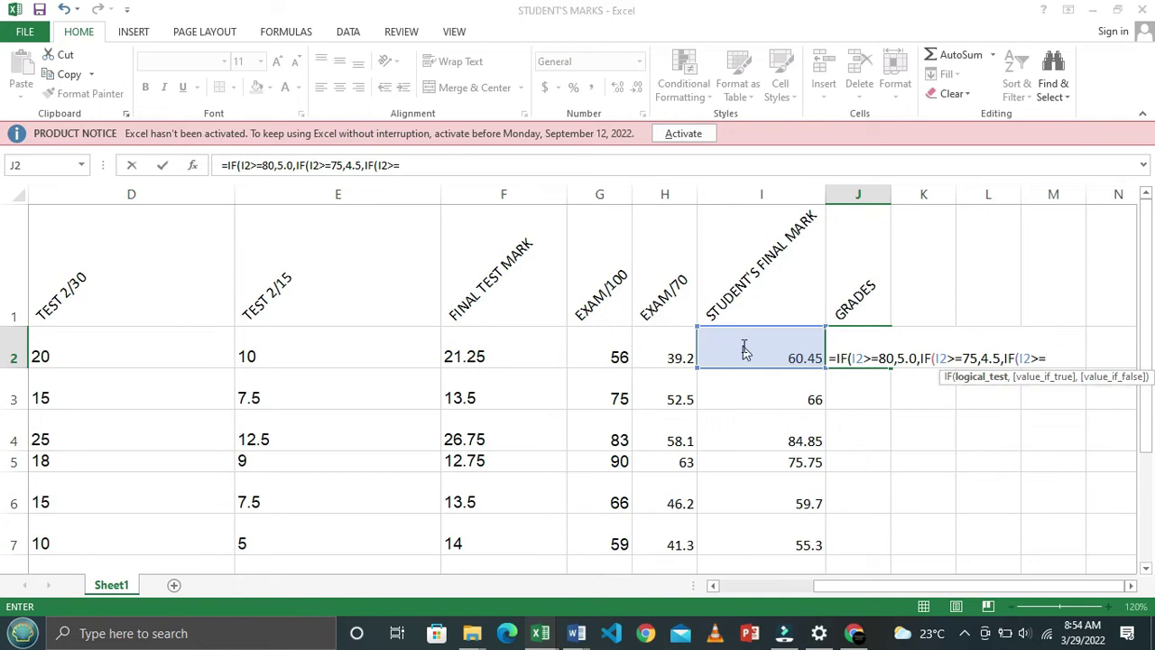
pyautogui.hotkey('alt', 'Tab')
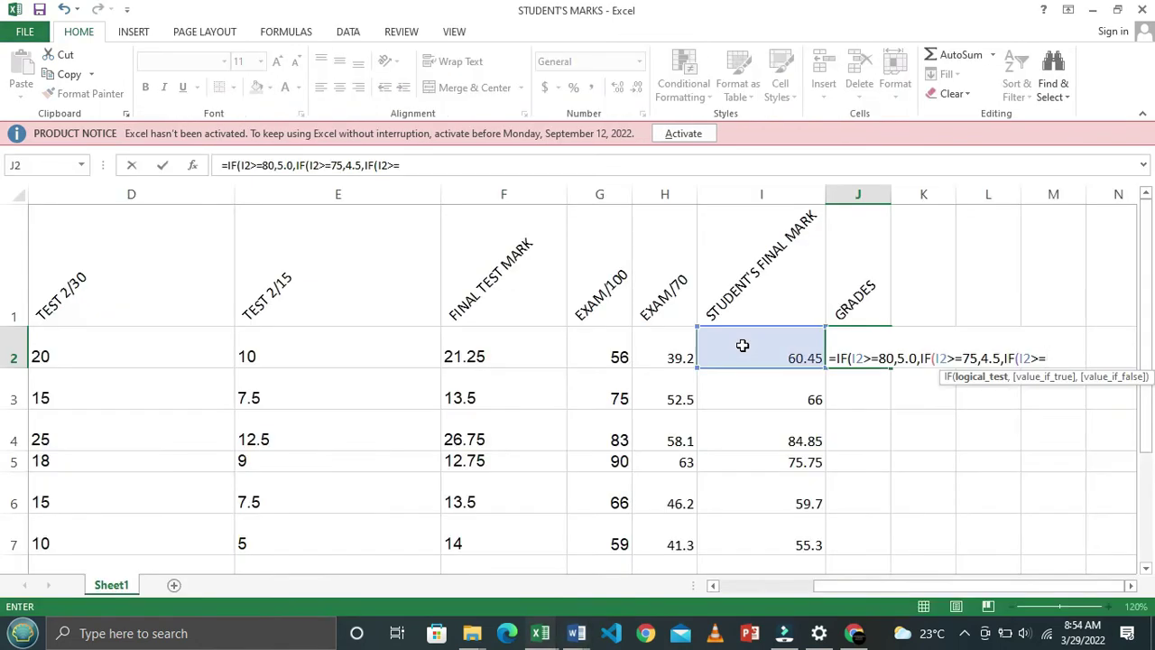
pyautogui.write('70,')
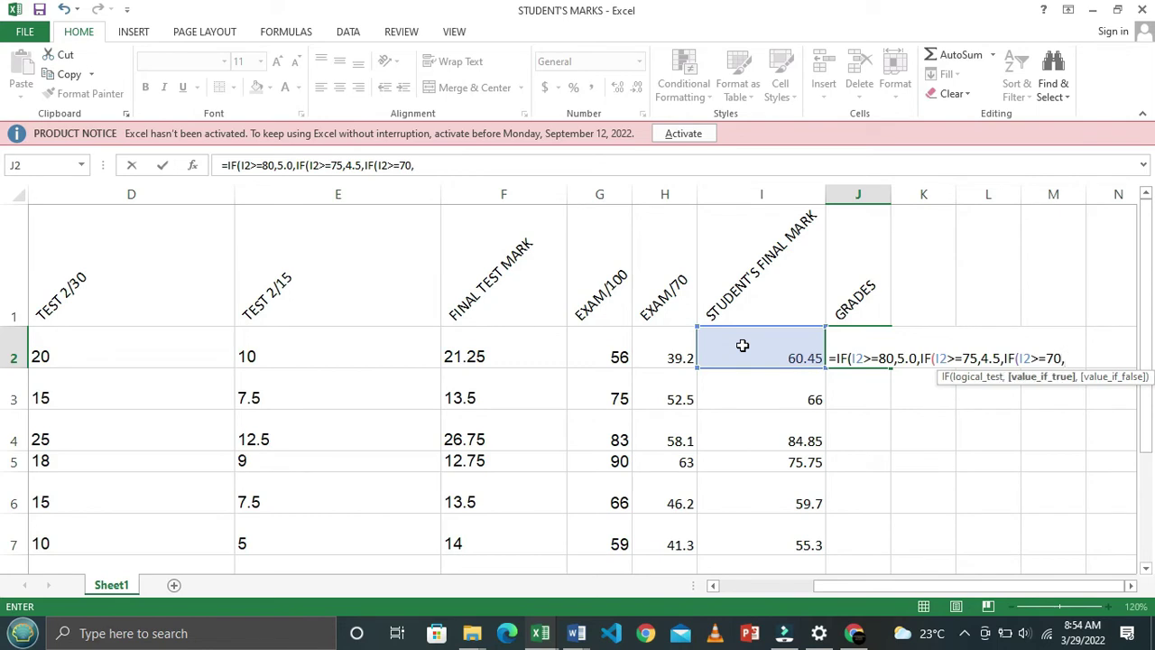
pyautogui.hotkey('alt', 'Tab')
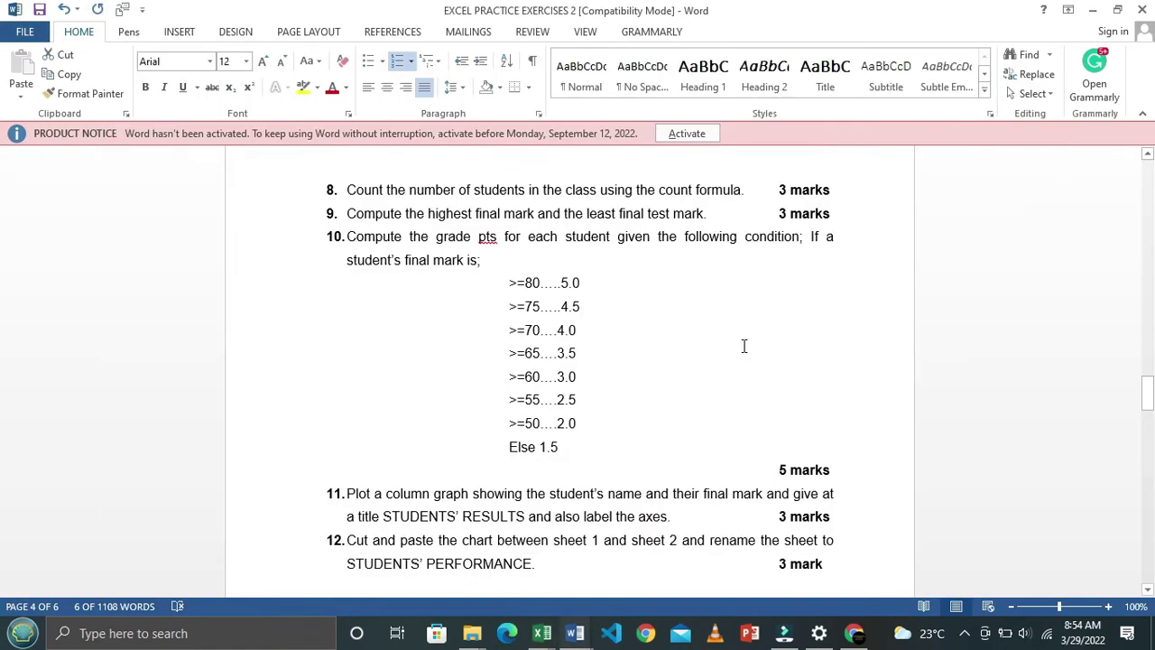
pyautogui.hotkey('alt', 'Tab')
pyautogui.write('4.')
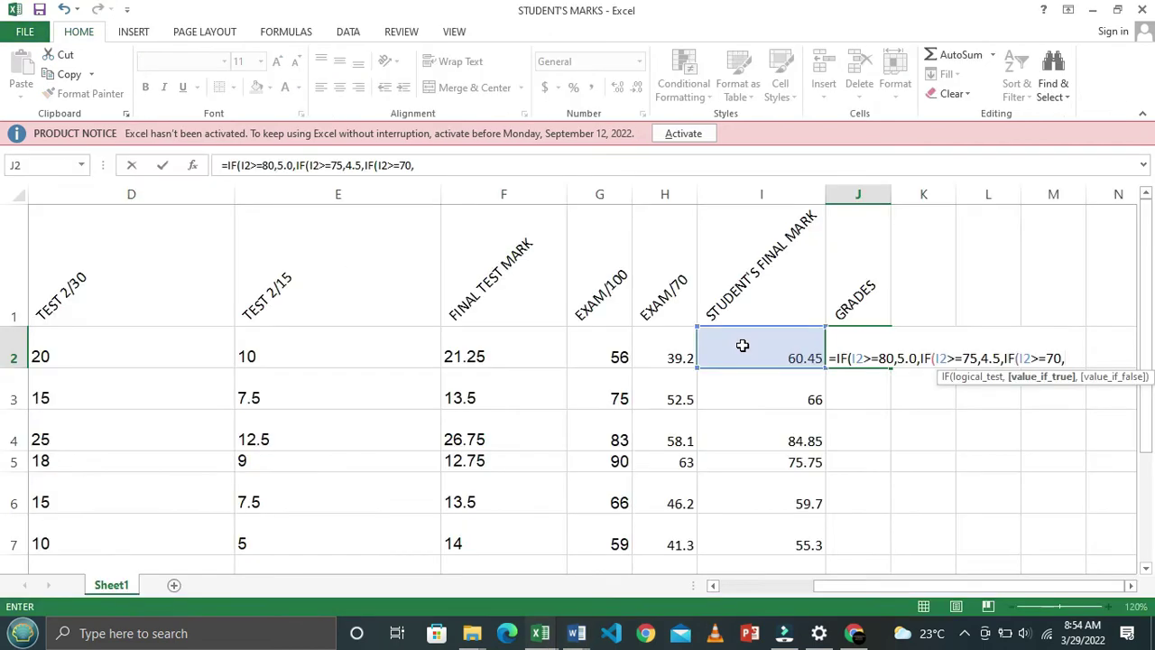
pyautogui.write('0,')
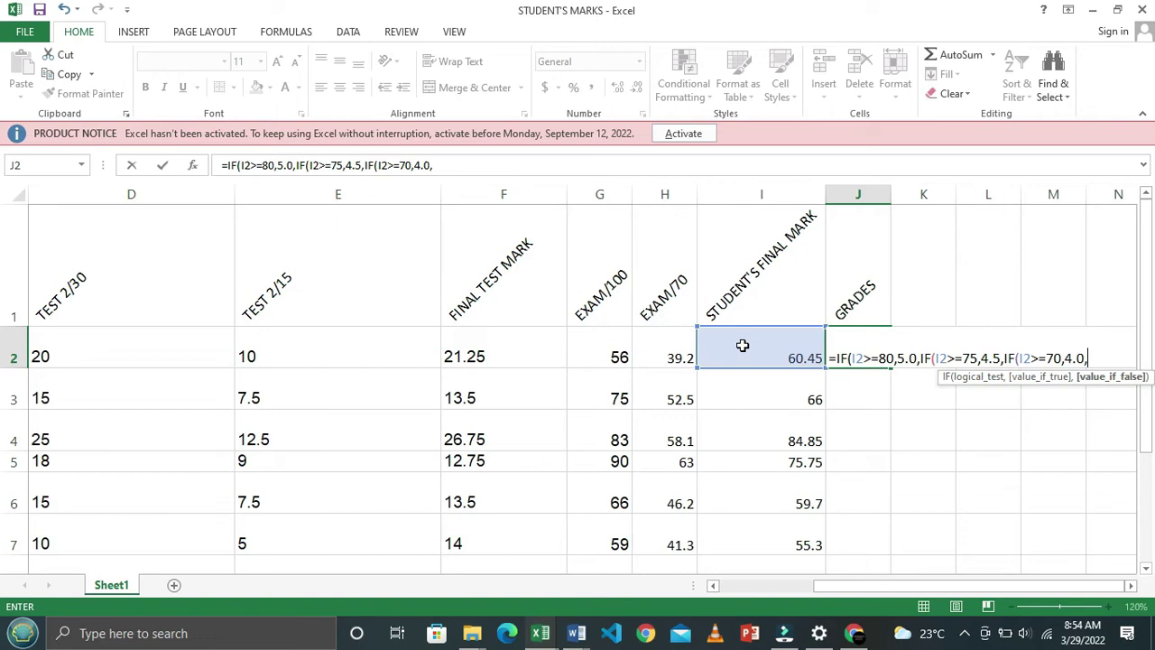
pyautogui.write('IF(')
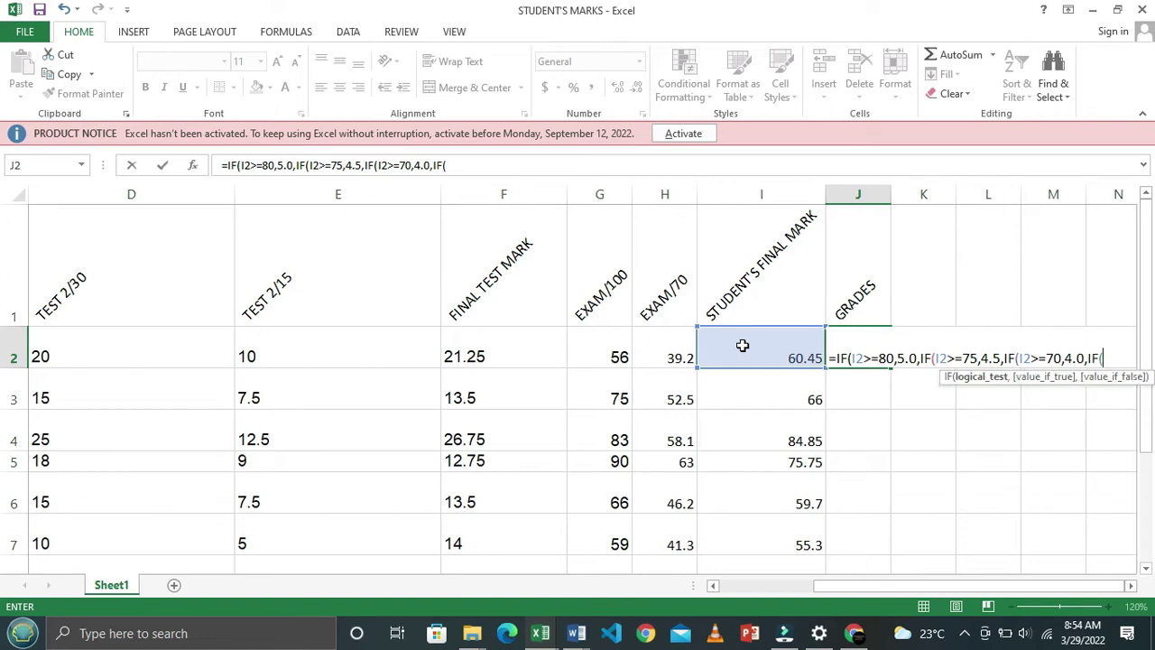
# Begin the next test in the formula as I2>=65
pyautogui.click(742, 346)
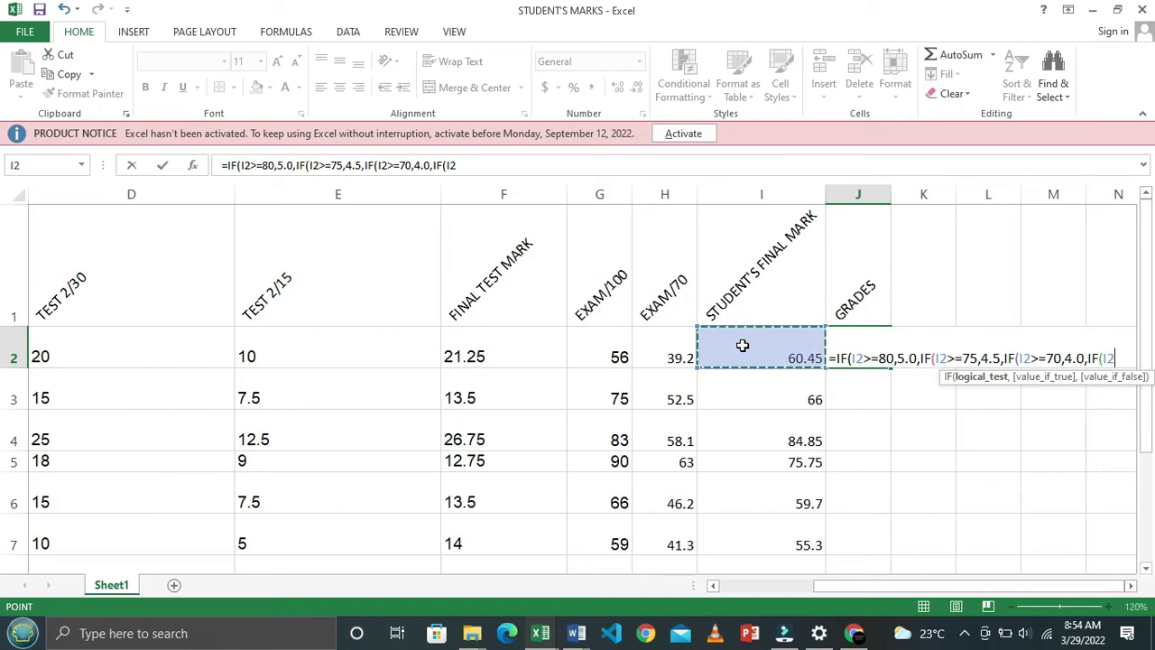
pyautogui.write('>=')
pyautogui.hotkey('alt', 'Tab')
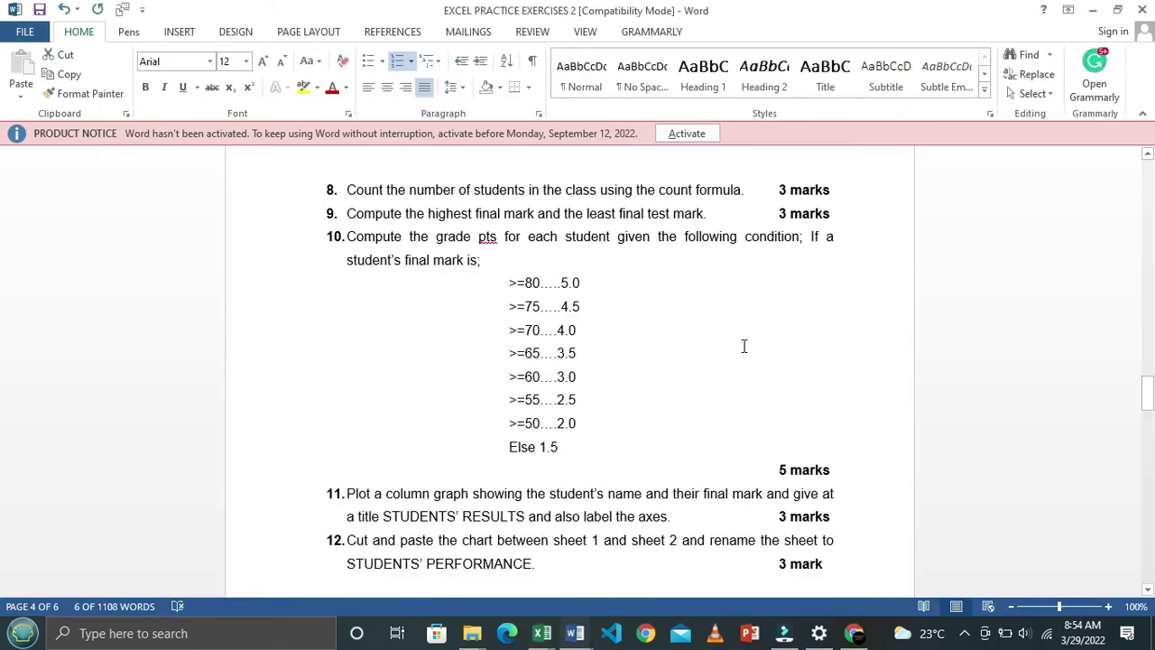
pyautogui.hotkey('alt', 'Tab')
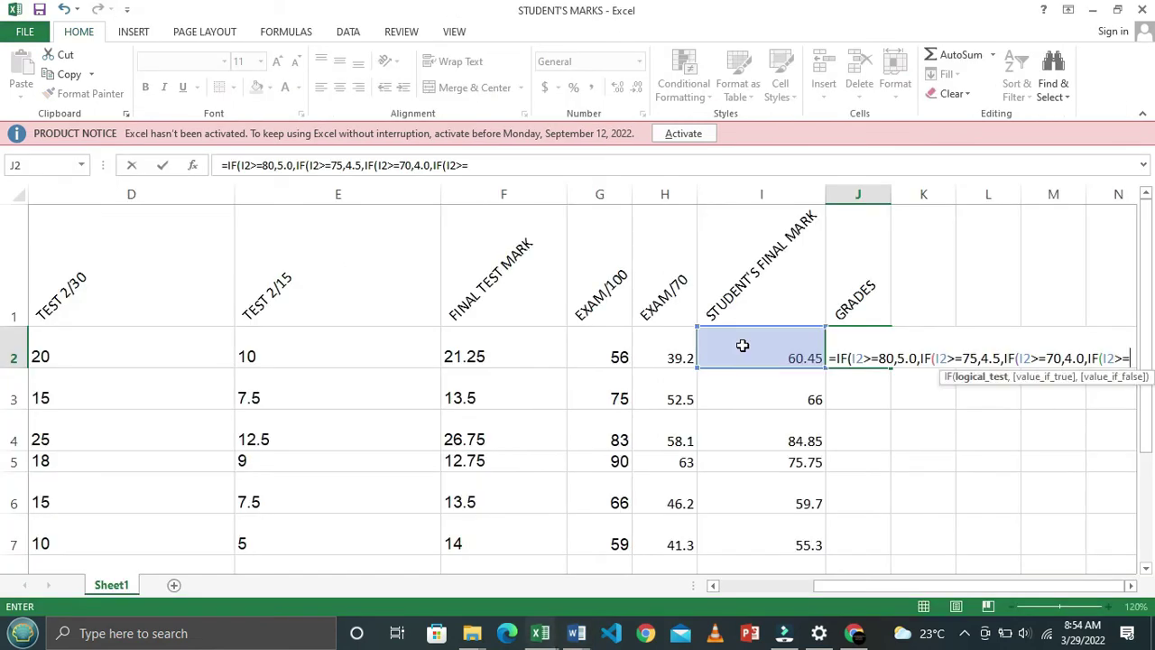
pyautogui.write('65')
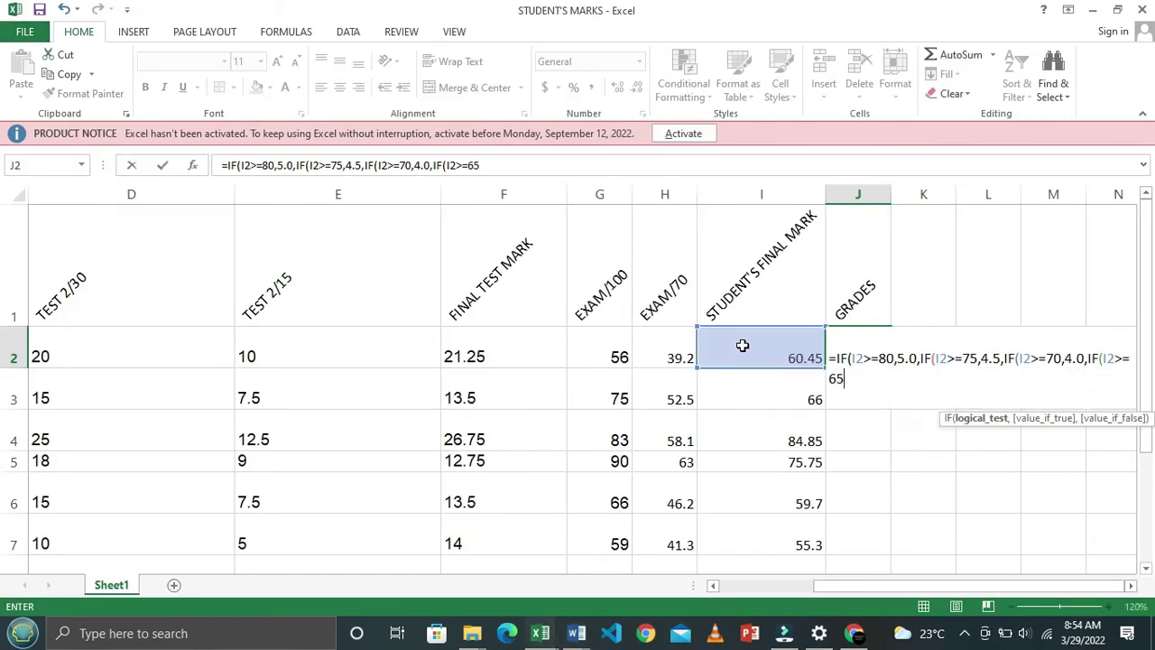
pyautogui.write(',')
# Give marks of 65 or more 3.5 and open the next IF
pyautogui.hotkey('alt', 'Tab')
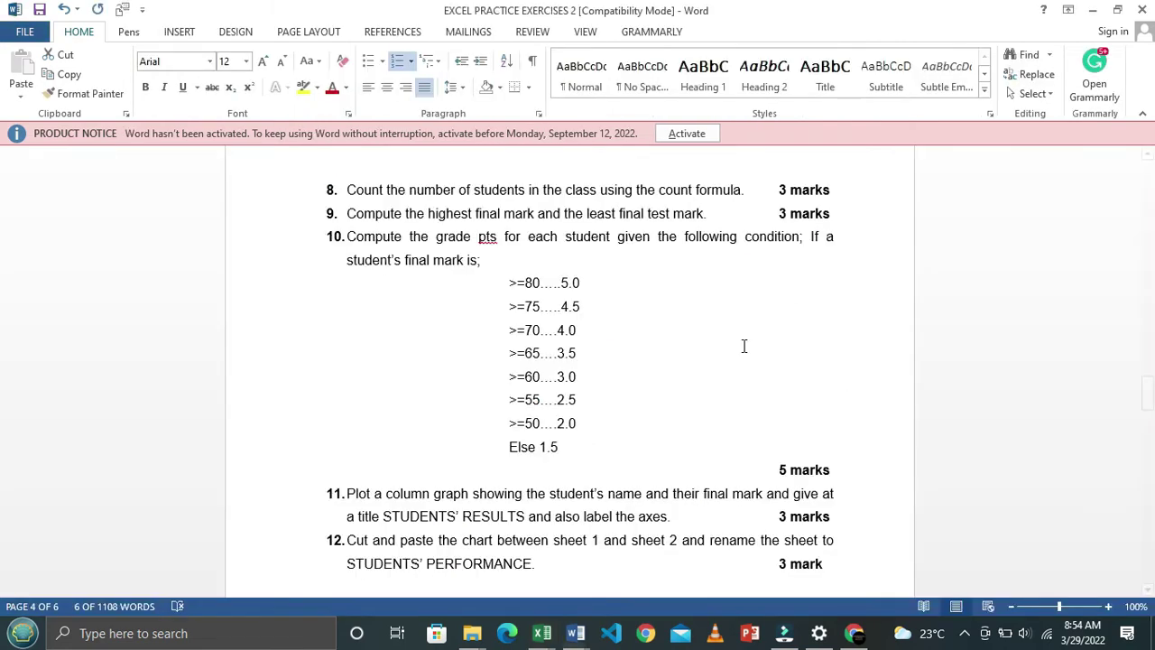
pyautogui.hotkey('alt', 'Tab')
pyautogui.click(742, 346)
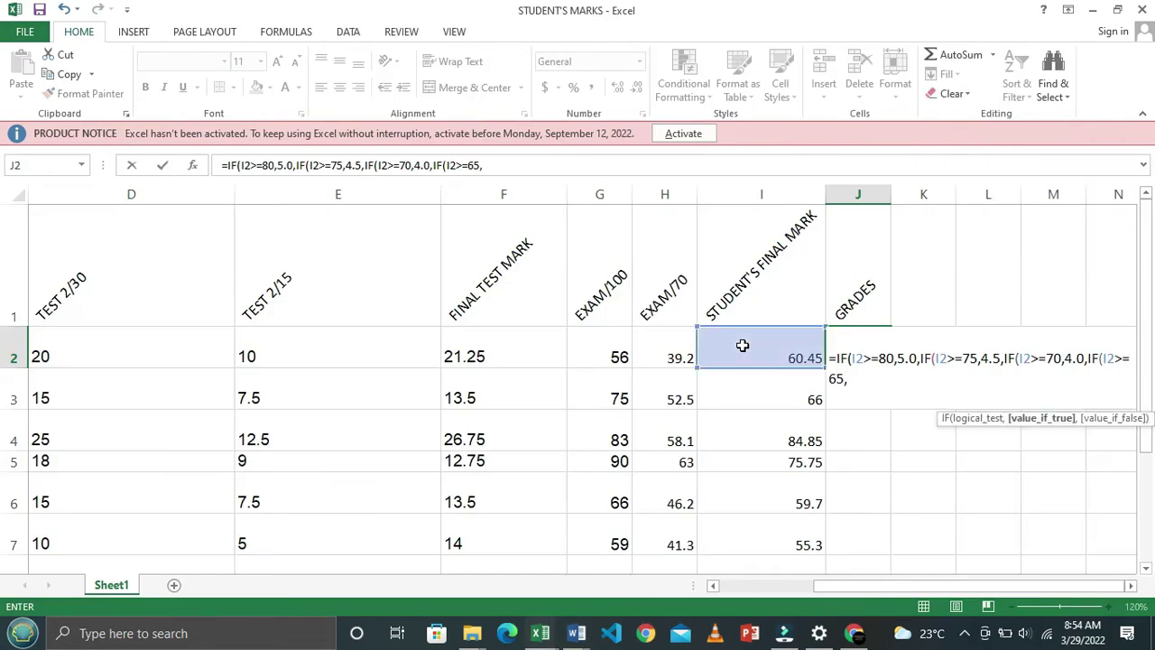
pyautogui.write('3.5,')
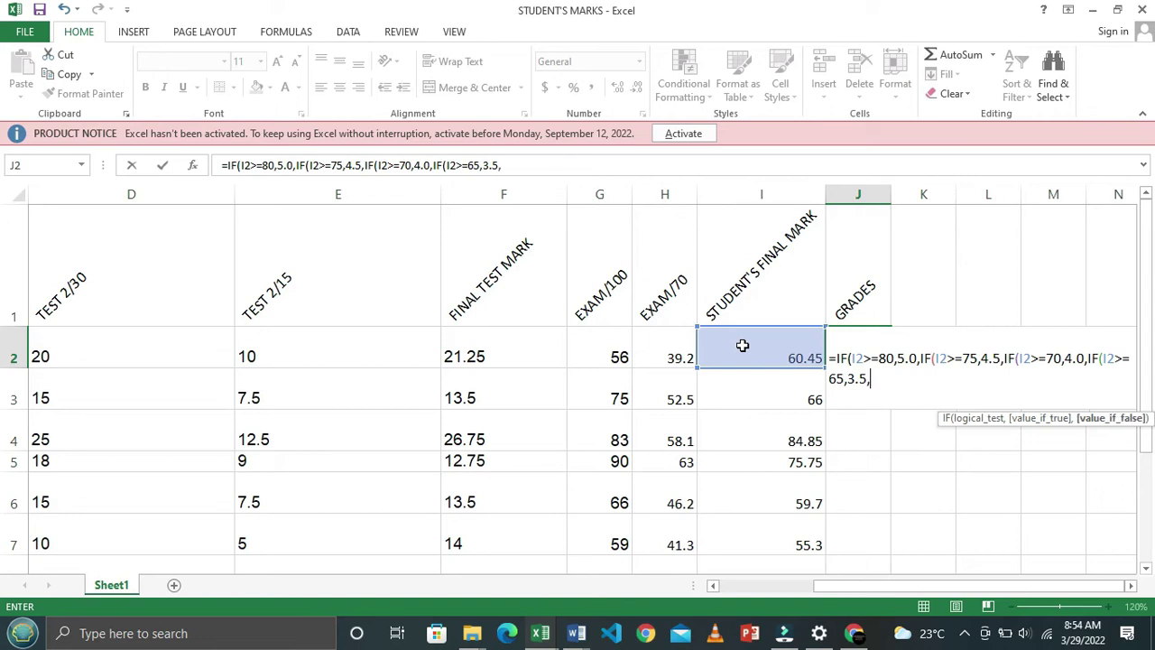
pyautogui.write('IF')
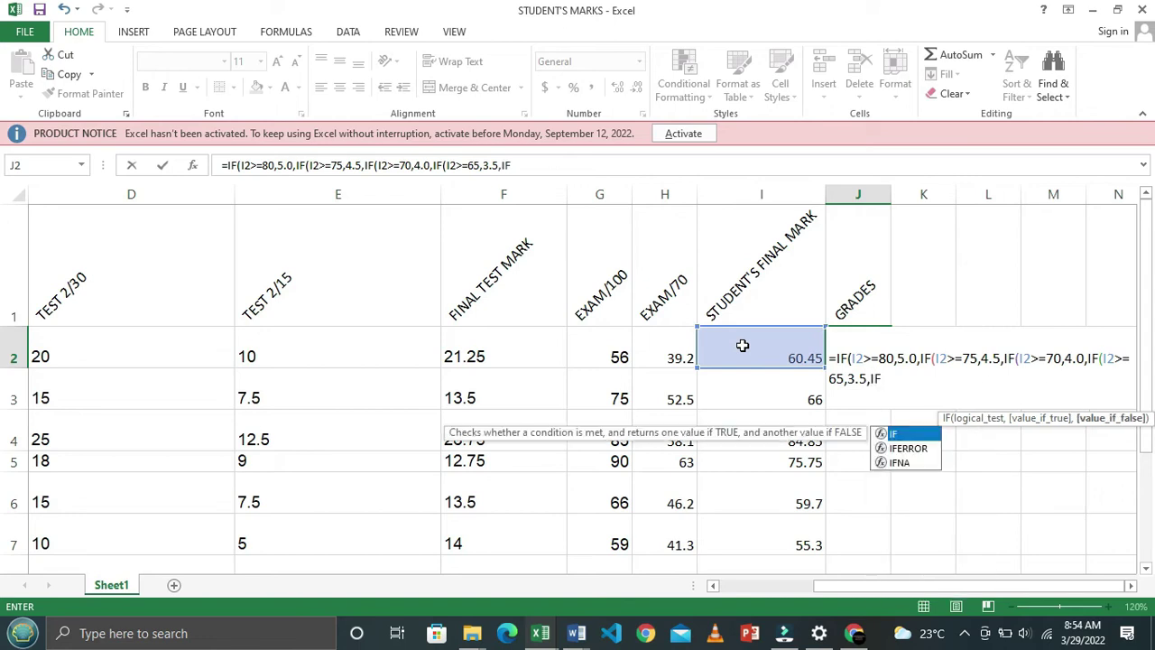
pyautogui.write('(')
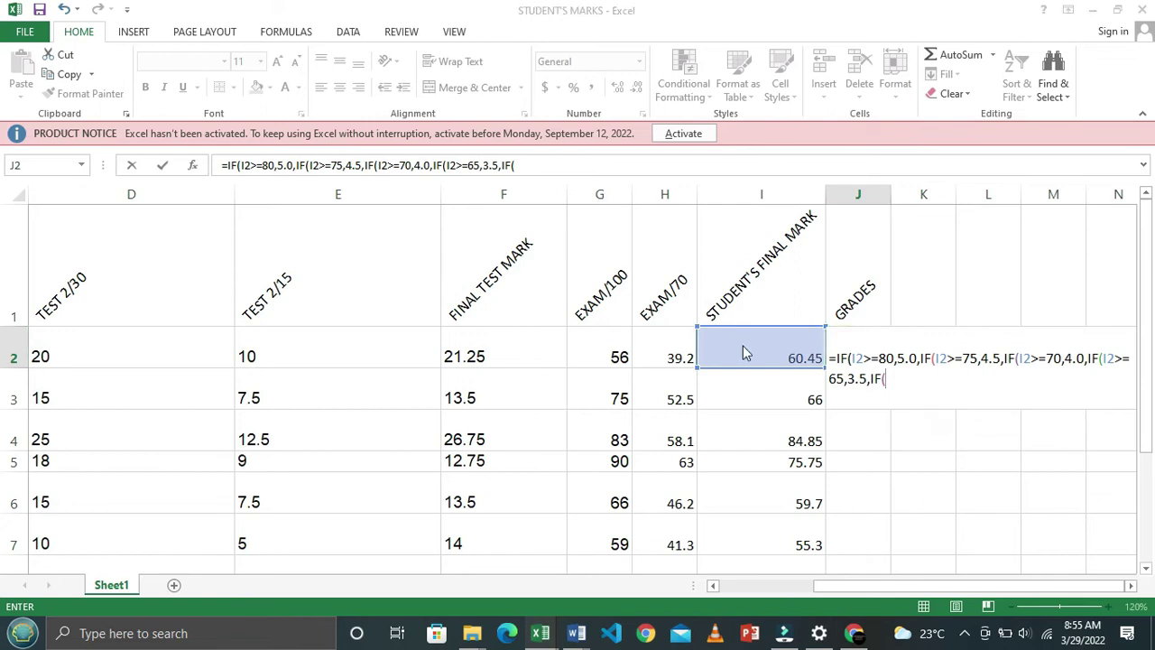
# Add the I2>=60 condition giving 3.0 and open the next IF
pyautogui.hotkey('alt', 'Tab')
pyautogui.hotkey('alt', 'Tab')
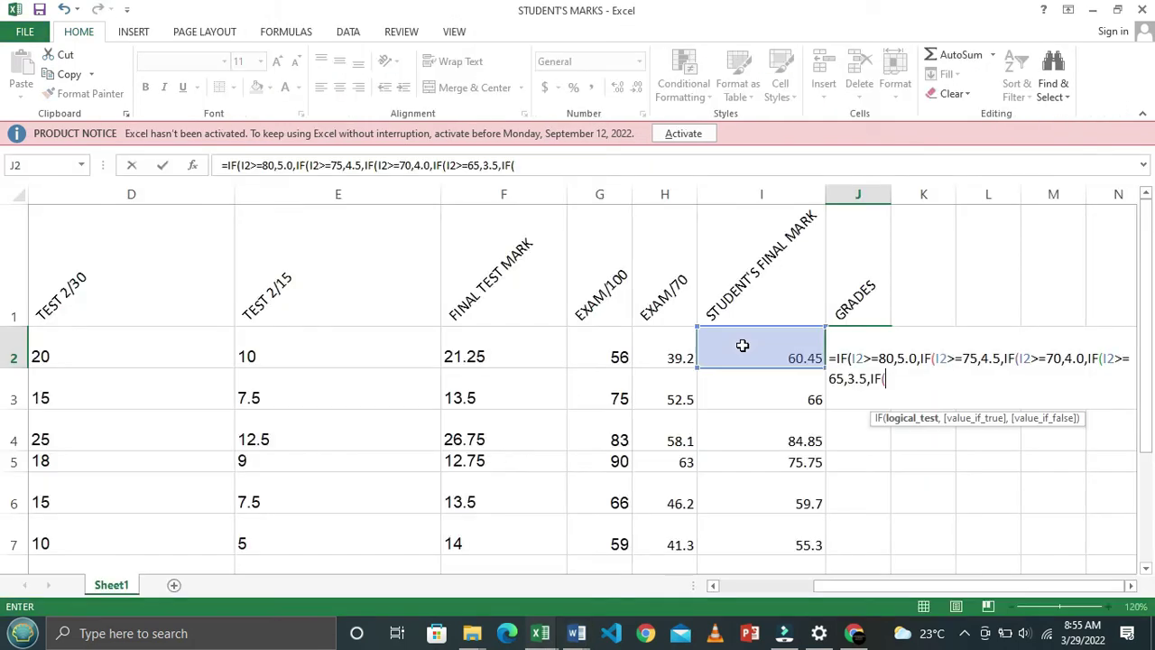
pyautogui.click(741, 345)
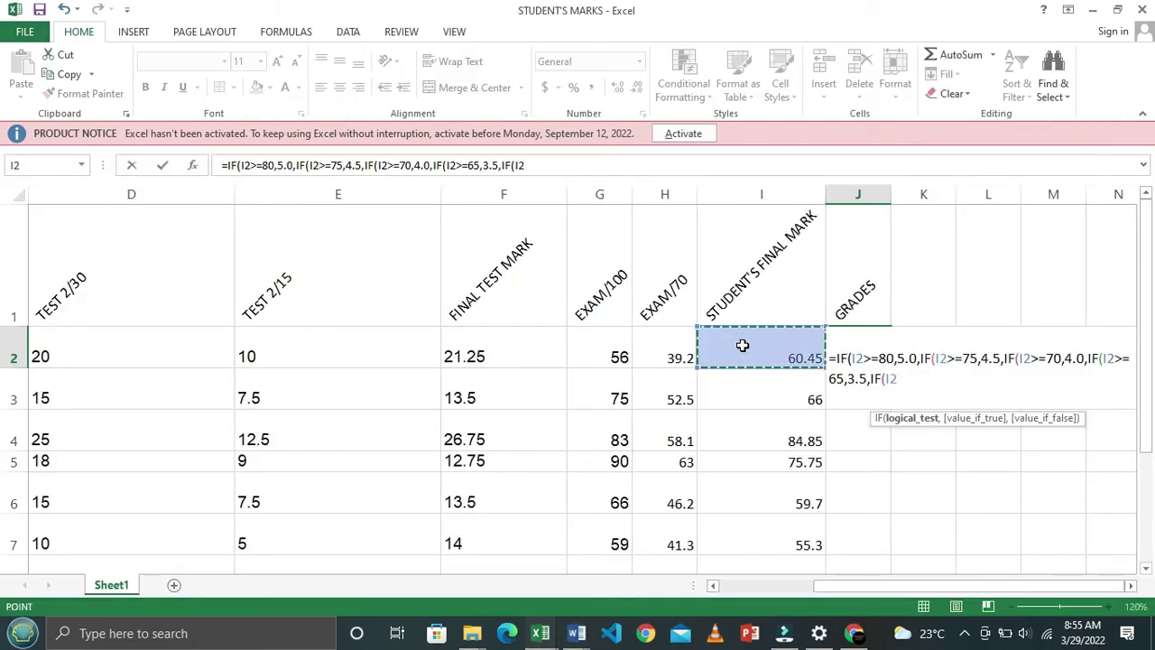
pyautogui.write('>=')
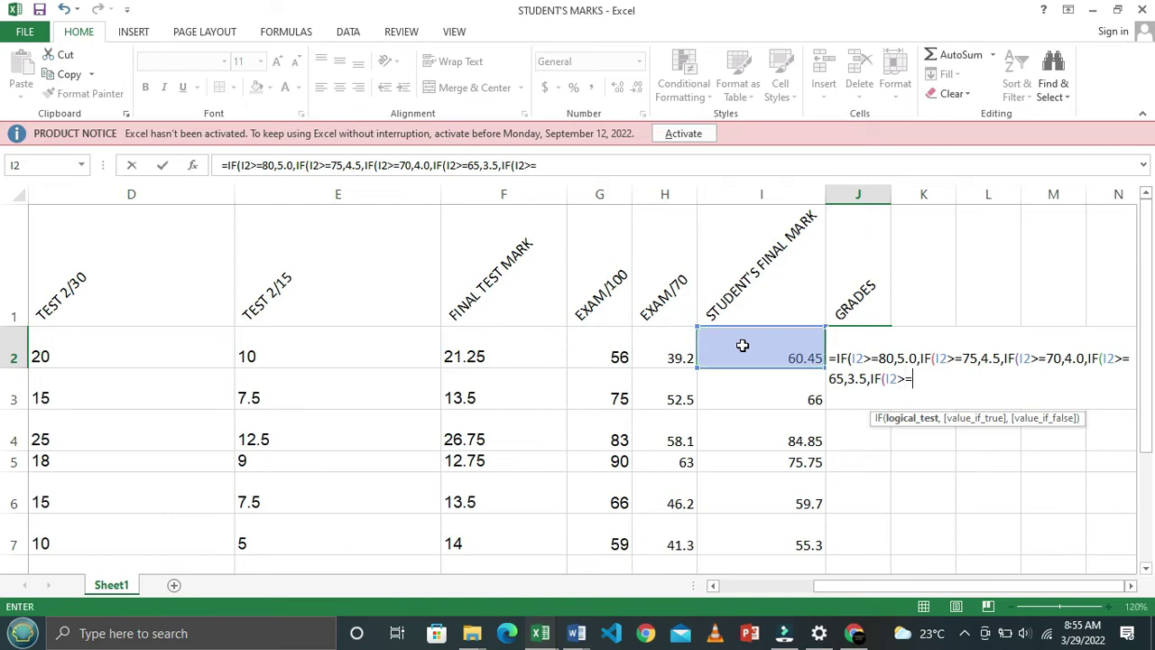
pyautogui.hotkey('alt', 'Tab')
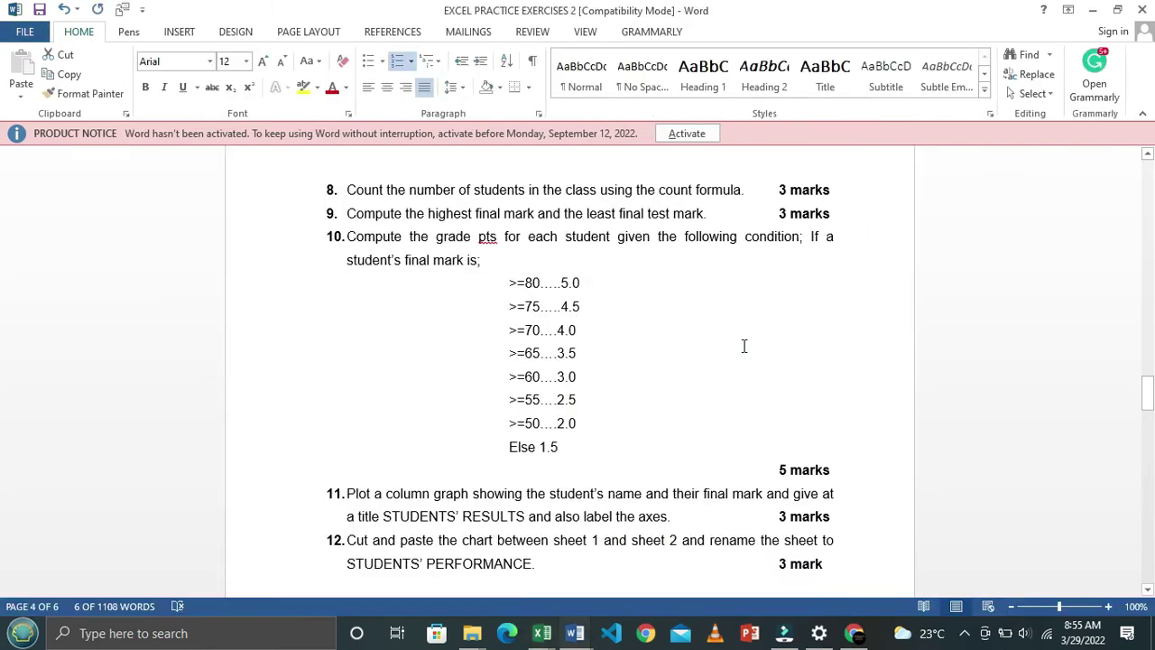
pyautogui.hotkey('alt', 'Tab')
pyautogui.write('60,')
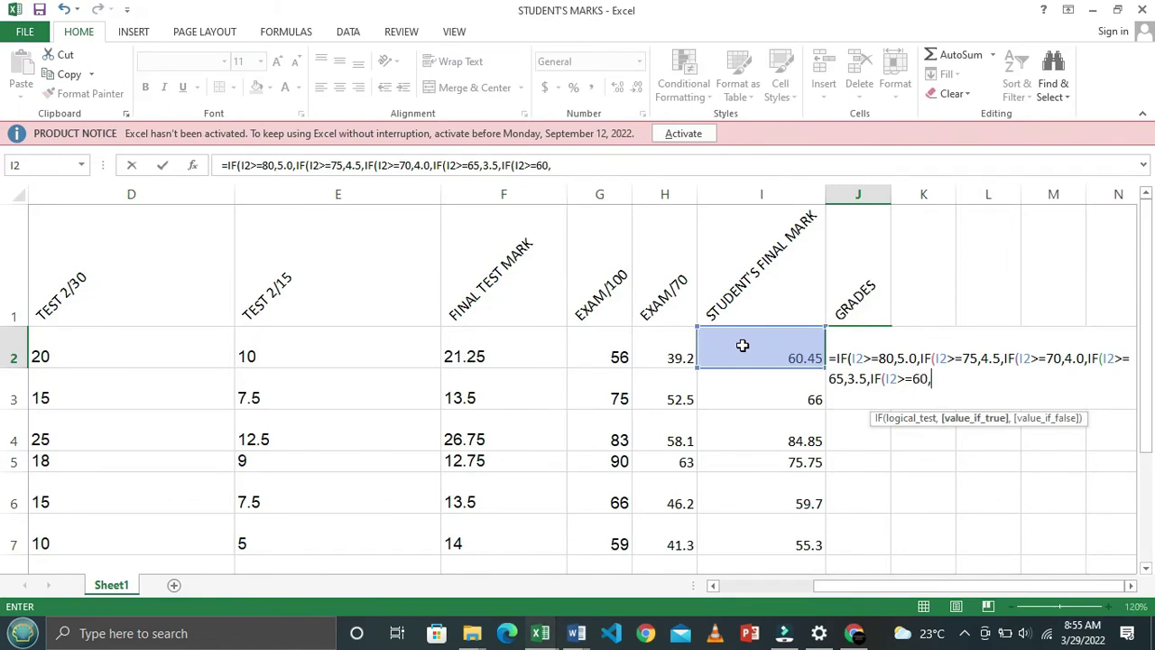
pyautogui.hotkey('alt', 'Tab')
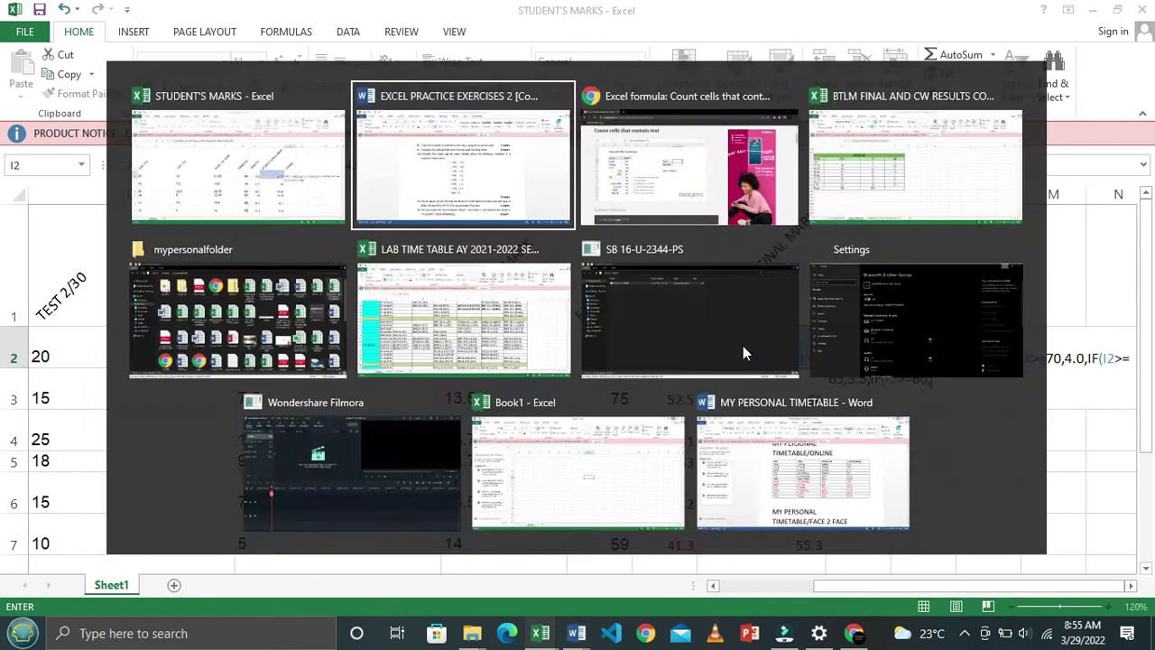
pyautogui.hotkey('alt', 'Tab')
pyautogui.write('3.0,')
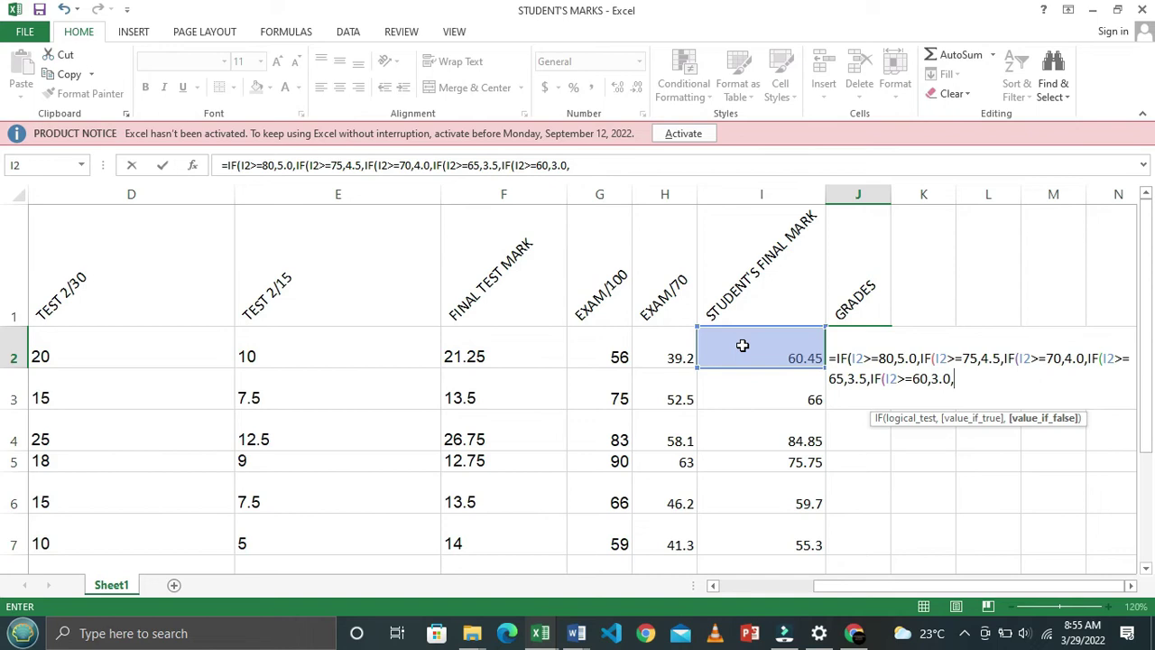
pyautogui.write('IF')
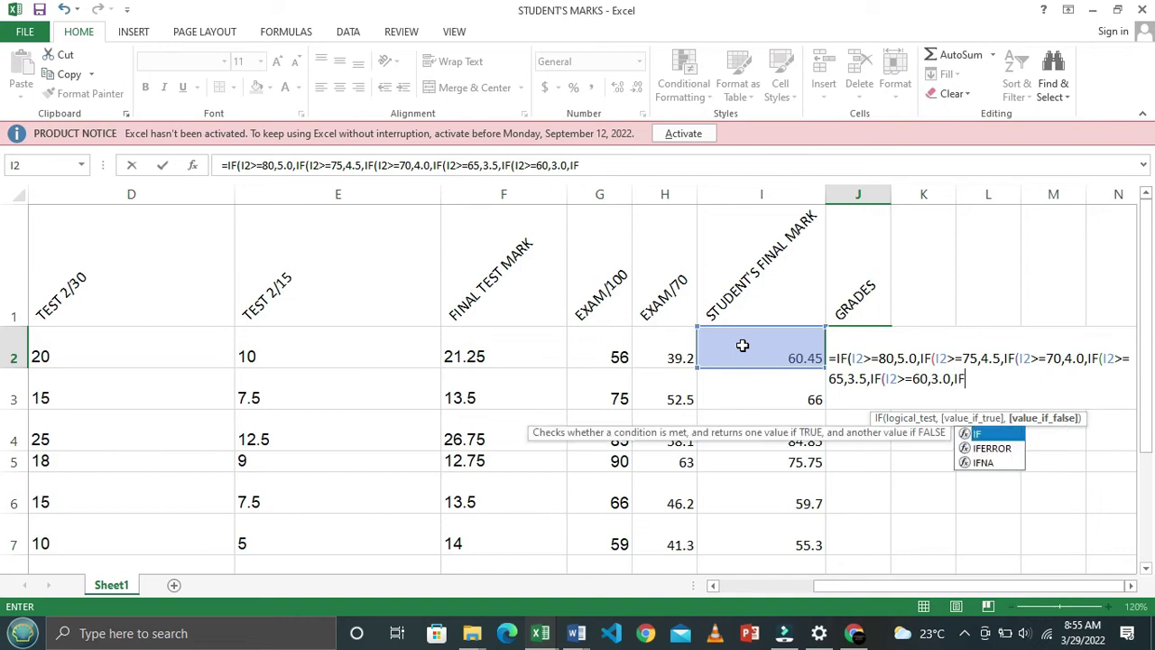
pyautogui.write('(')
# Add the I2>=55 condition giving 2.5 and open another IF
pyautogui.click(742, 346)
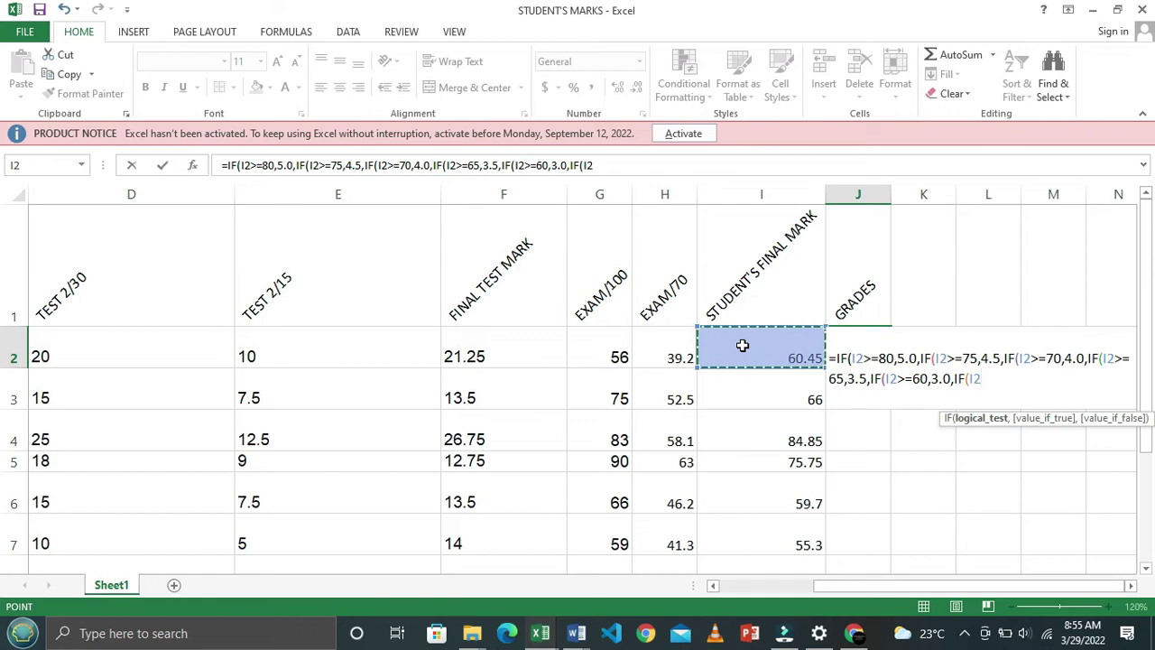
pyautogui.write('>=')
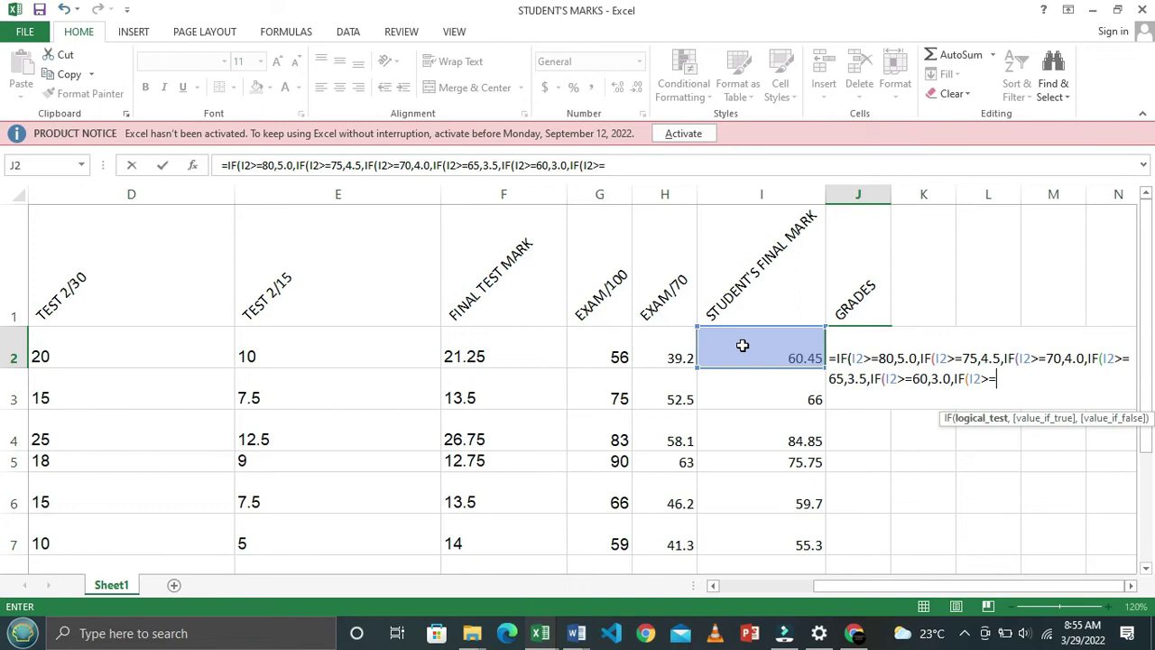
pyautogui.hotkey('alt', 'Tab')
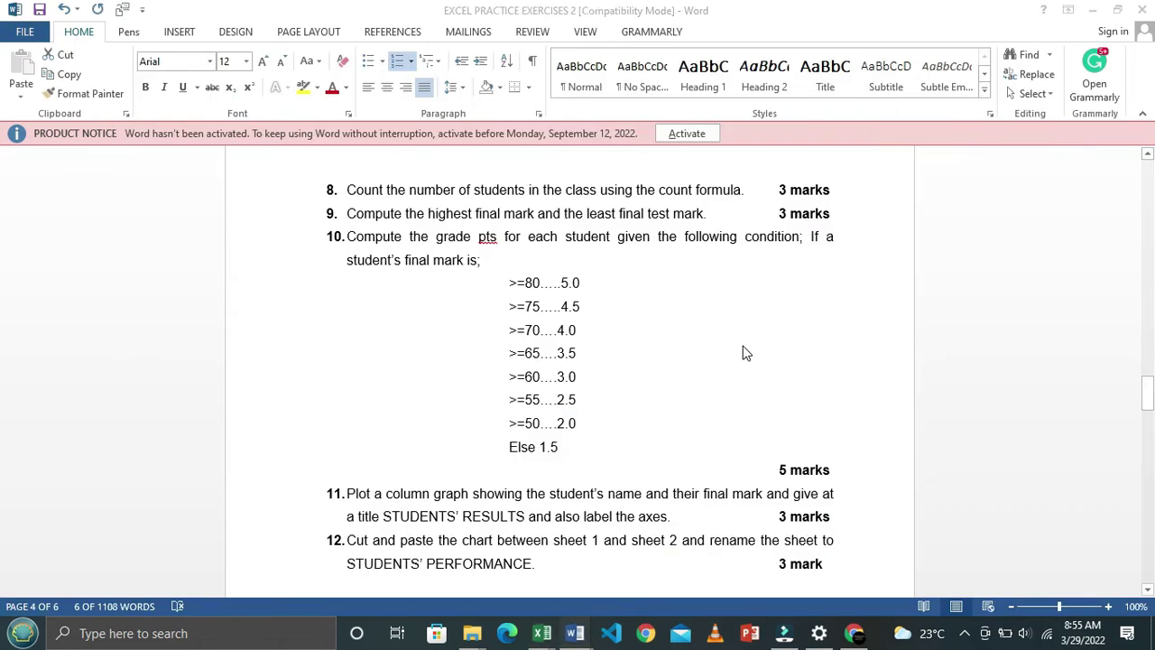
pyautogui.hotkey('alt', 'Tab')
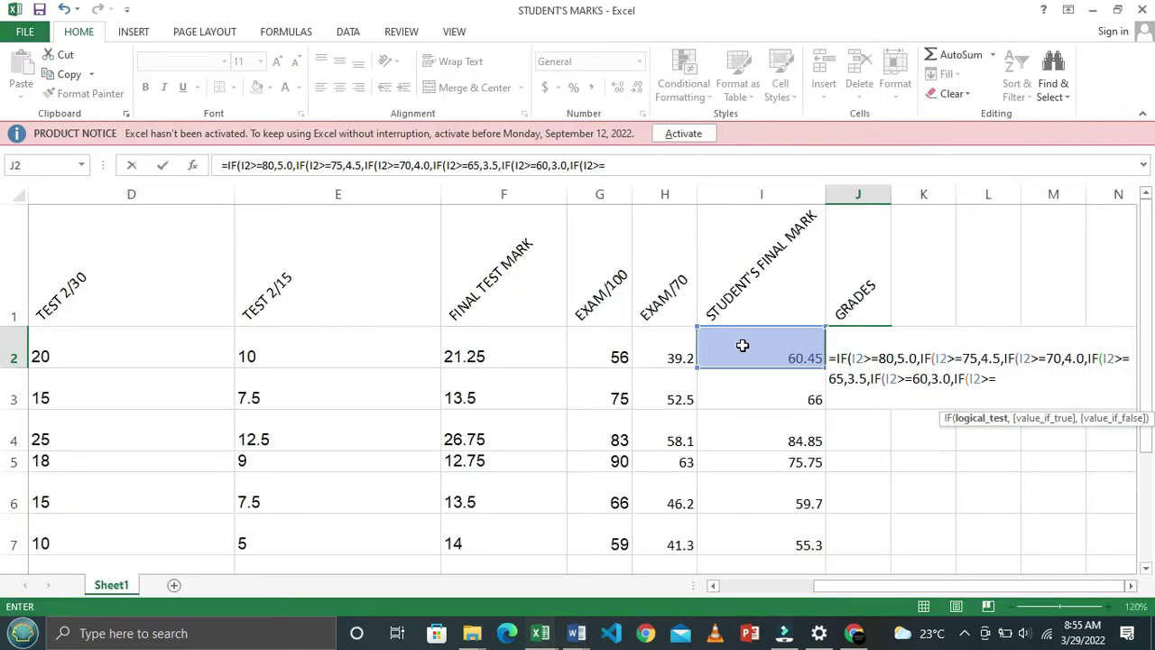
pyautogui.write('55,')
pyautogui.hotkey('alt', 'Tab')
pyautogui.hotkey('alt', 'Tab')
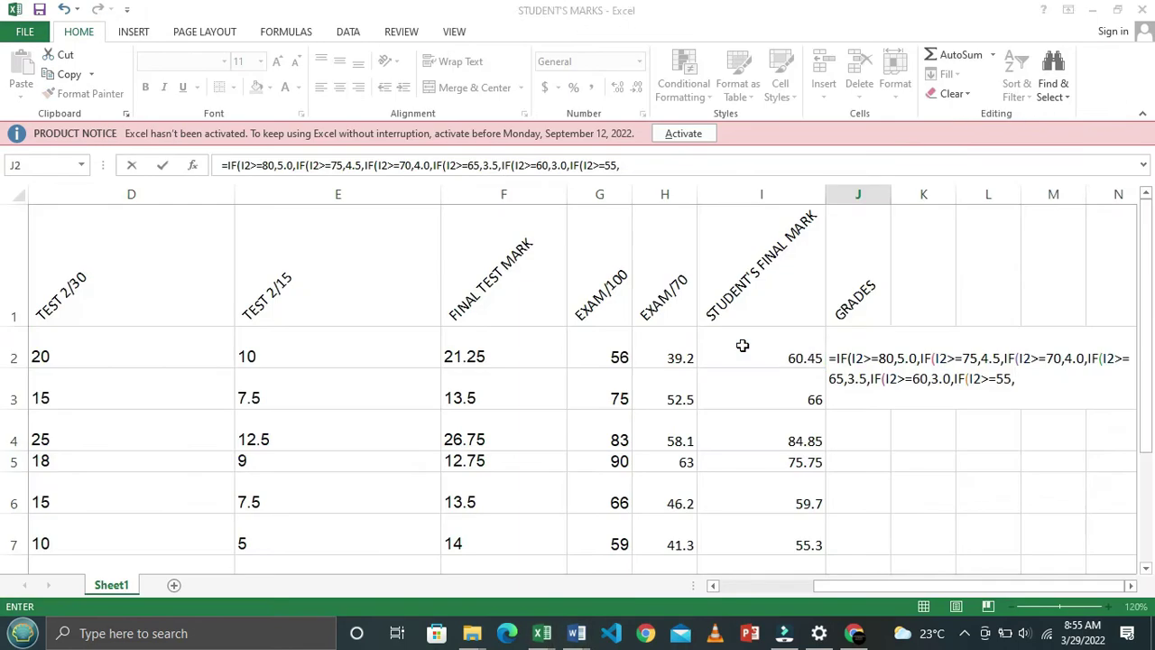
pyautogui.write('2.')
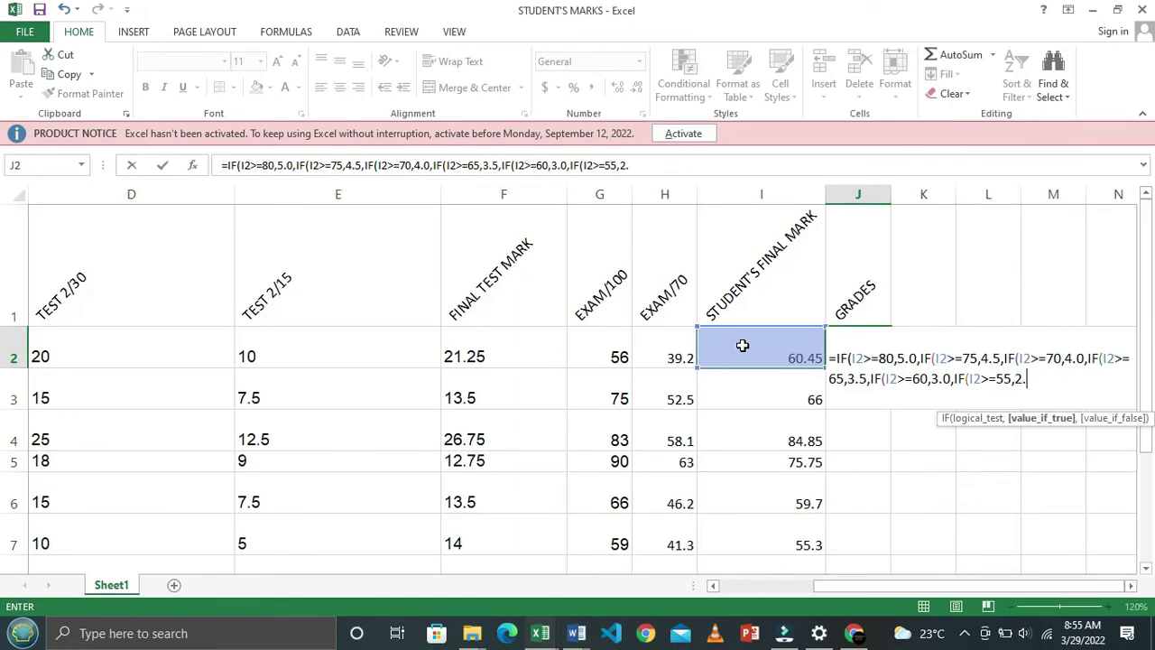
pyautogui.write('5,IF')
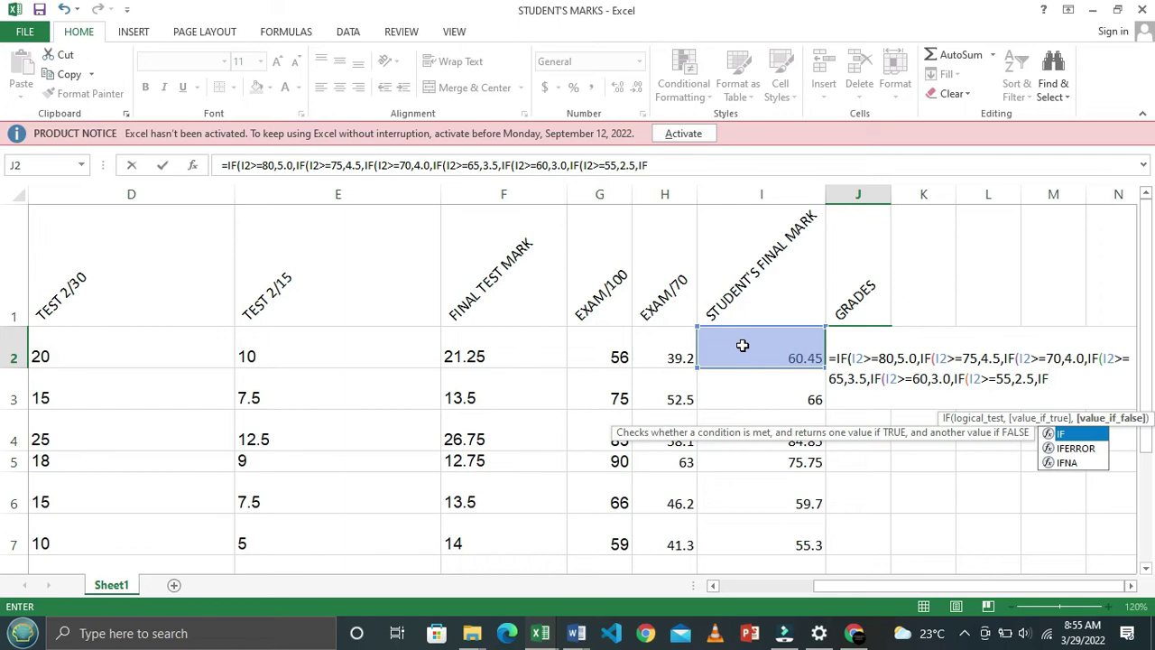
pyautogui.write('(')
pyautogui.hotkey('alt', 'Tab')
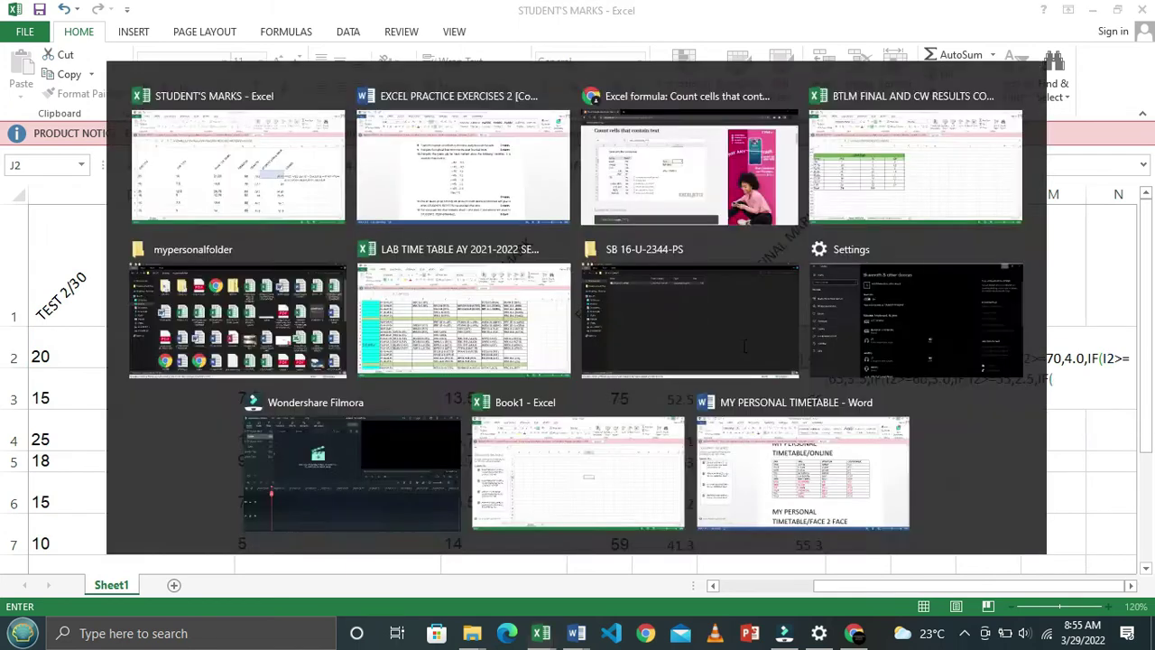
pyautogui.hotkey('alt', 'Tab')
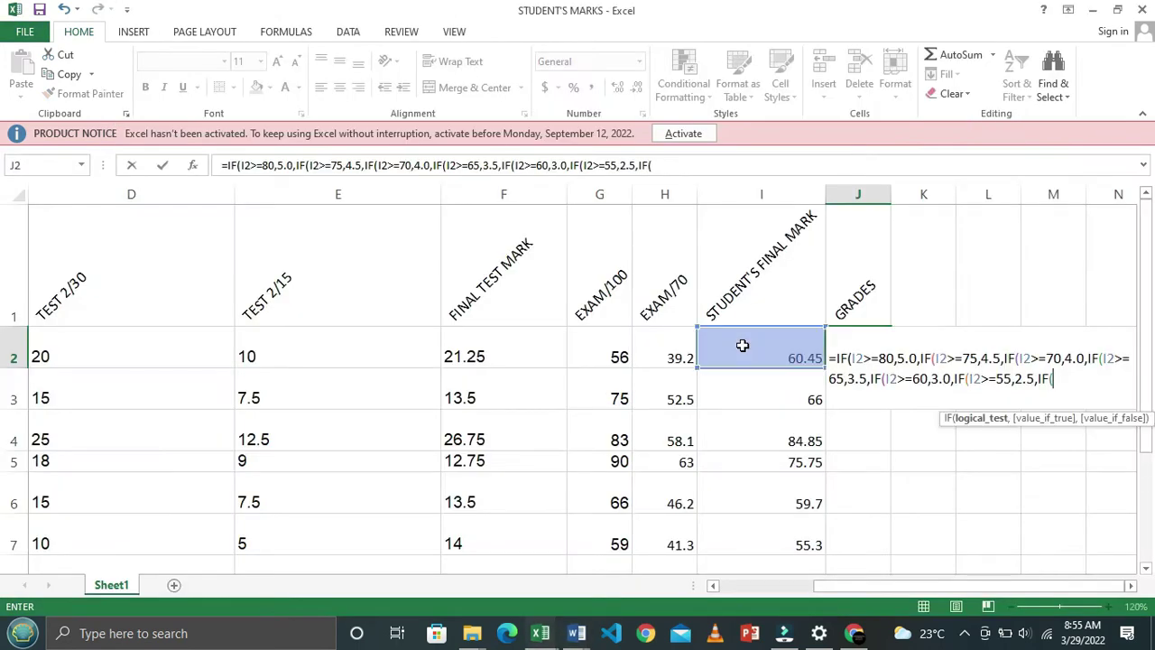
# Finish J2 with I2>=50,2.0 plus closing parentheses and confirm the formula
pyautogui.click(741, 346)
pyautogui.write('>=')
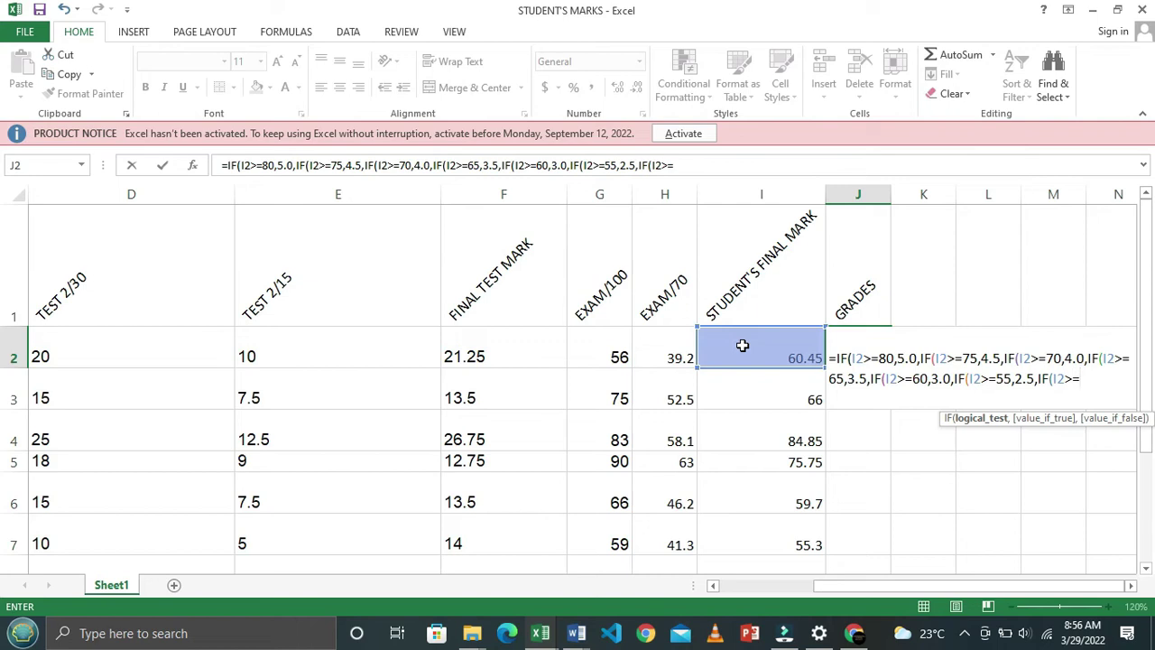
pyautogui.hotkey('alt', 'Tab')
pyautogui.hotkey('alt', 'Tab')
pyautogui.hotkey('alt', 'Tab')
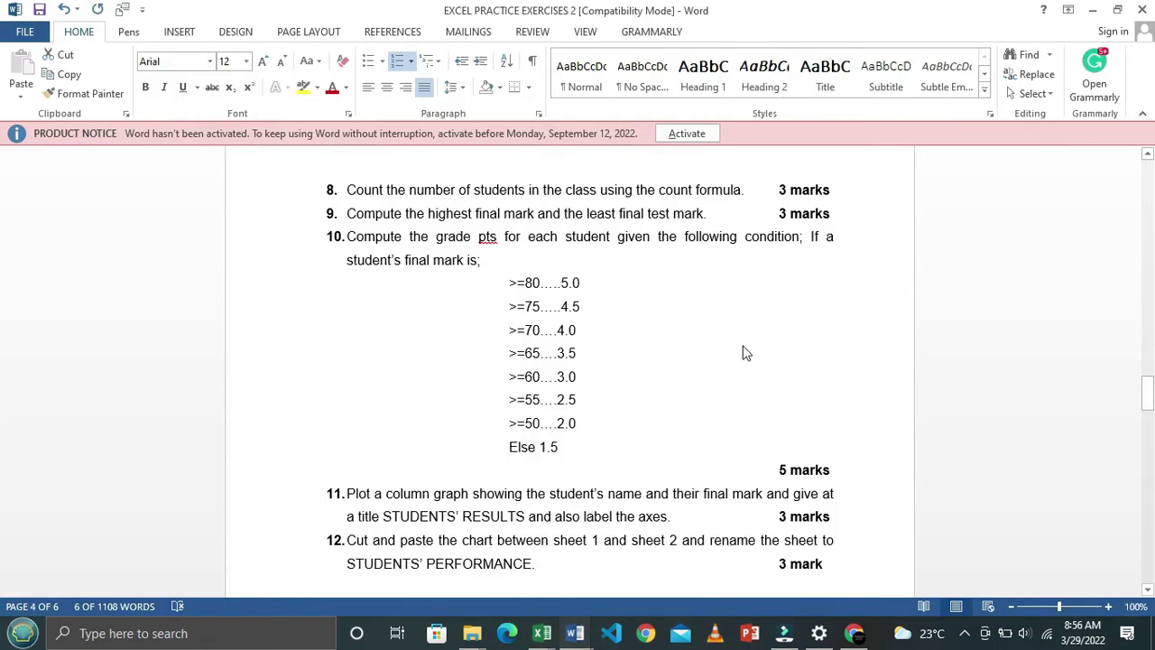
pyautogui.hotkey('alt', 'Tab')
pyautogui.write('50,')
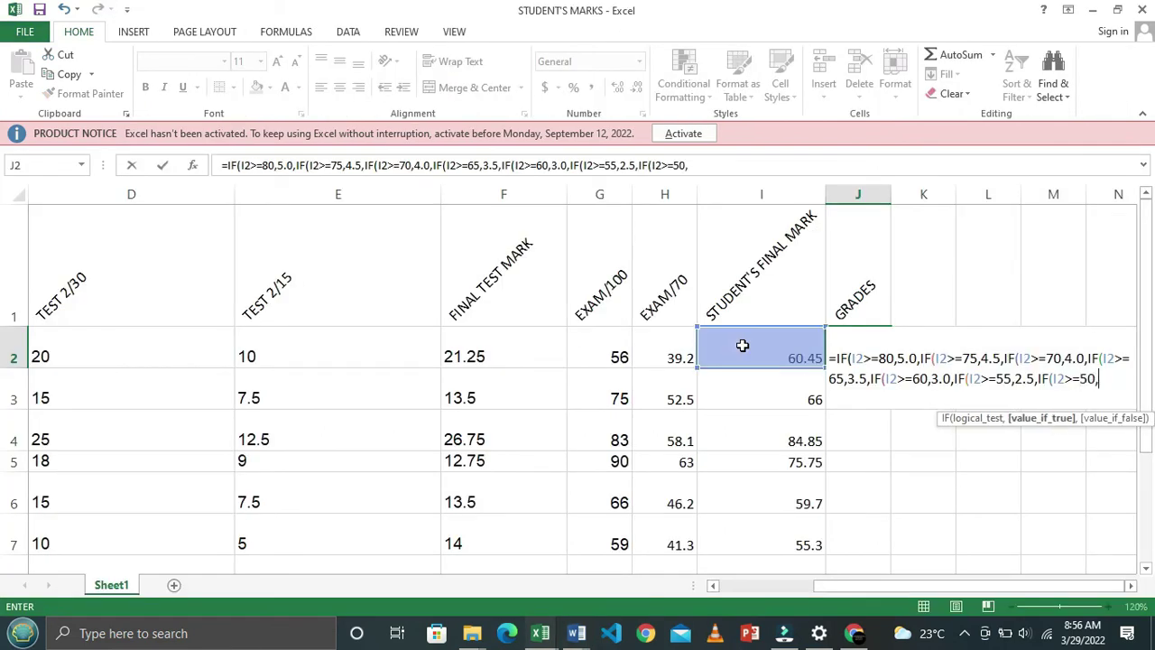
pyautogui.hotkey('alt', 'Tab')
pyautogui.hotkey('alt', 'Tab')
pyautogui.write('2.0')
pyautogui.write(')))')
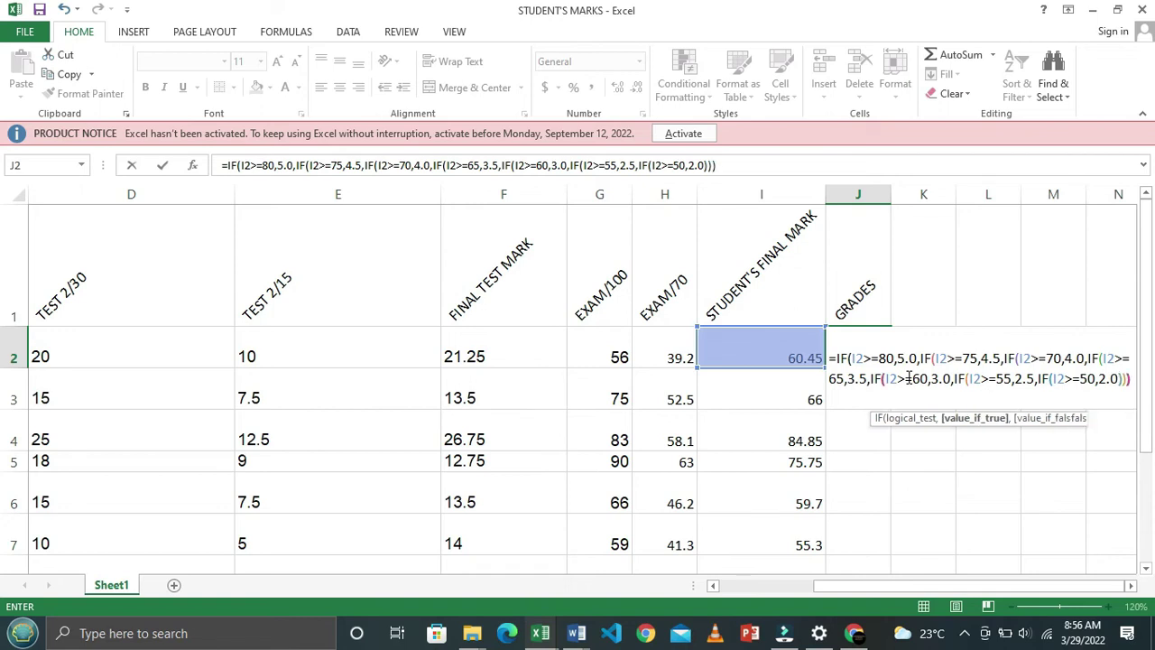
pyautogui.write('))')
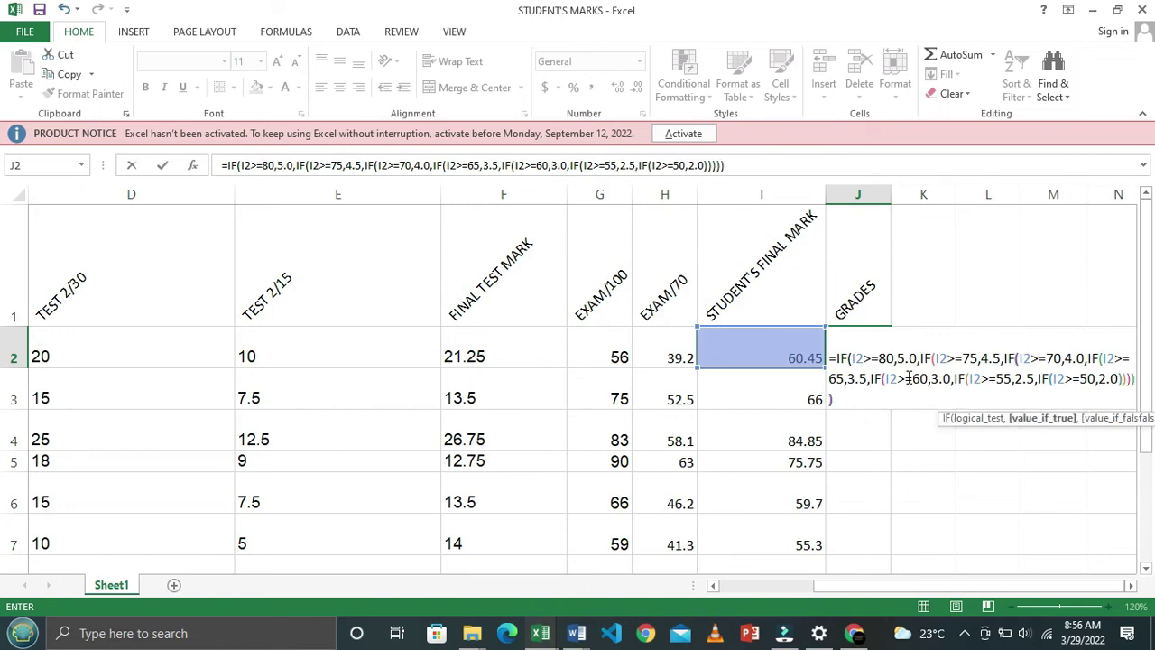
pyautogui.write(')')
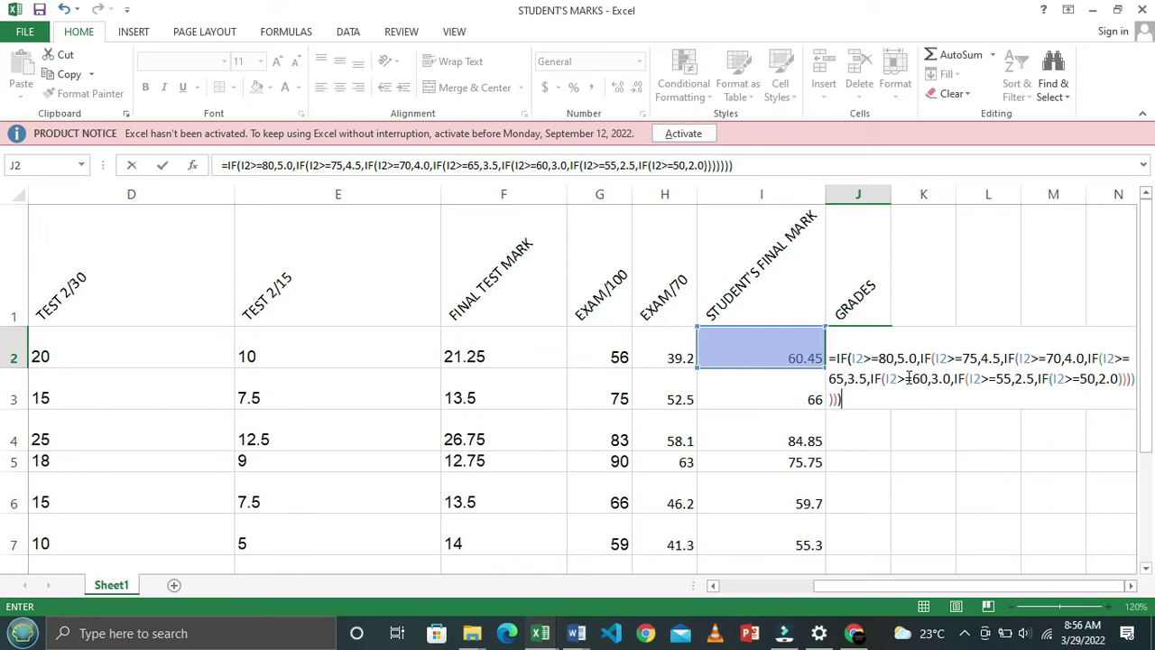
pyautogui.press('Return')
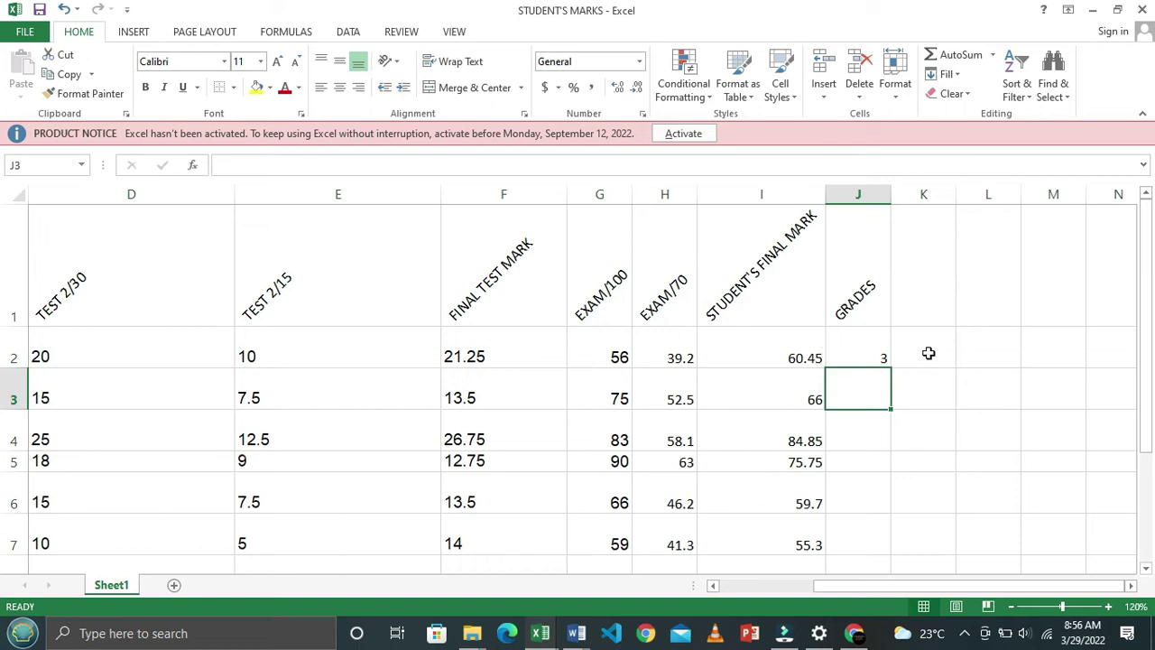
# Fill the grade formula from J2 down to J8, where 47.7 returns FALSE
pyautogui.click(854, 343)
pyautogui.moveTo(895, 371); pyautogui.dragTo(908, 475)
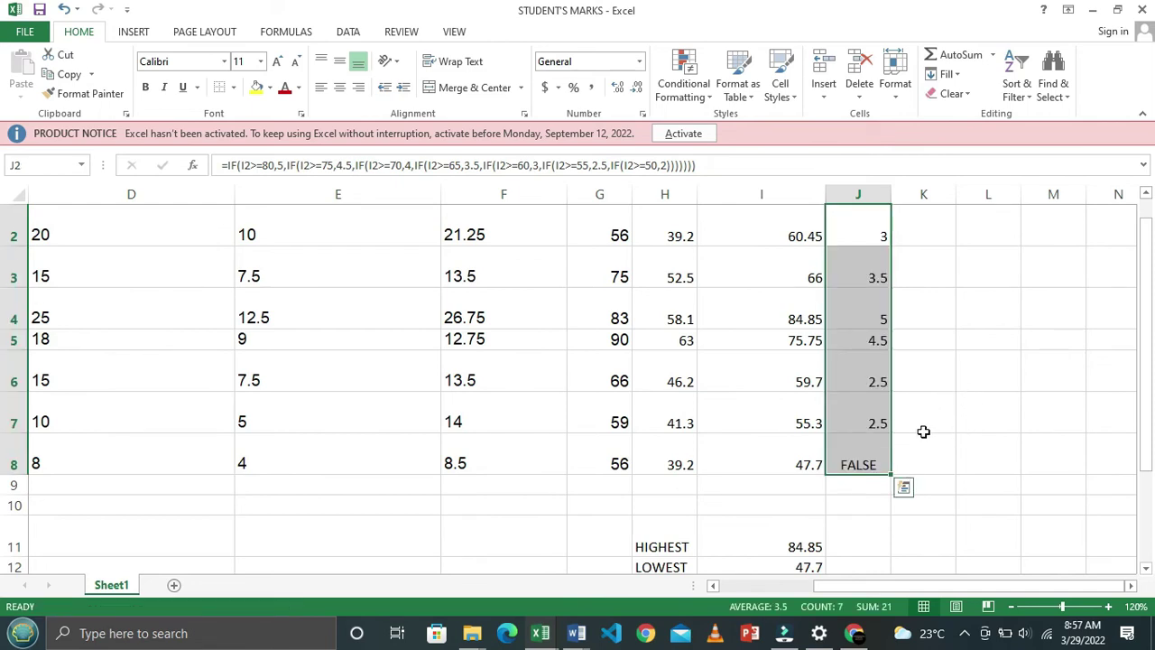
pyautogui.doubleClick(865, 449)
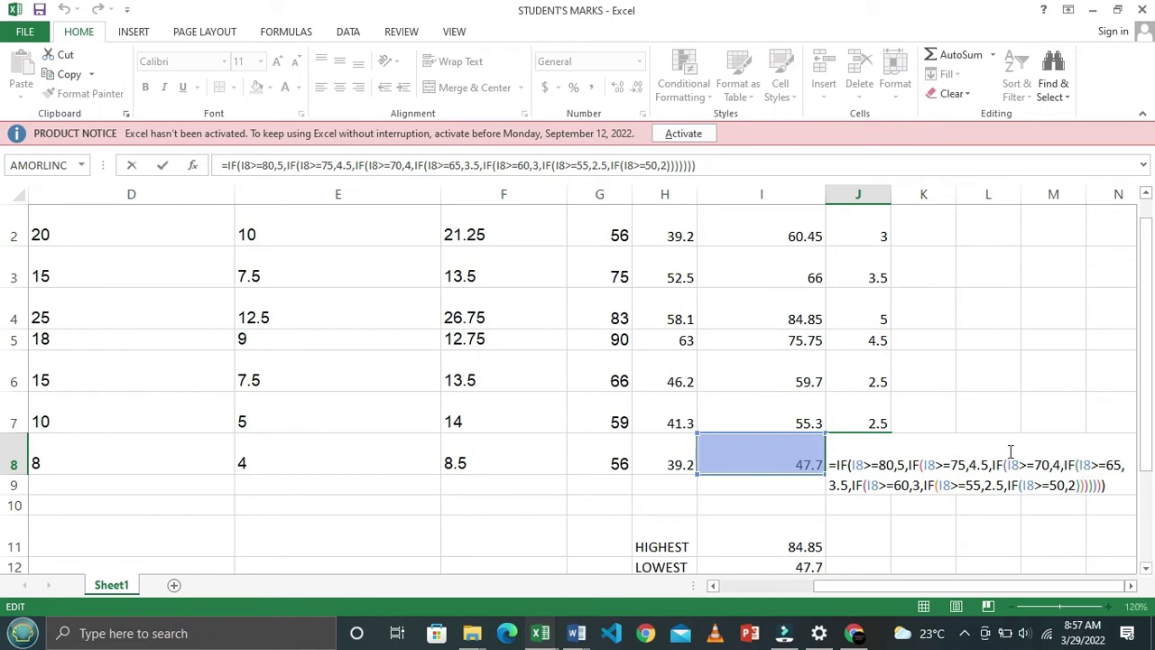
pyautogui.press('Return')
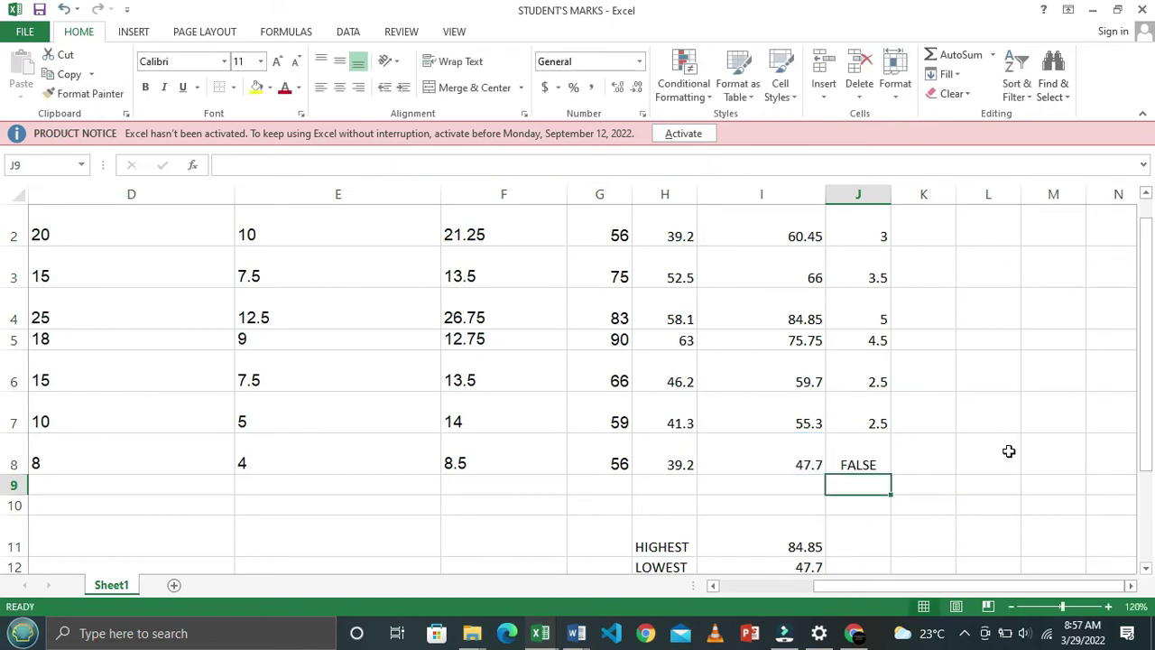
# Highlight the Else 1.5 condition in the Word exercise, then reselect J2
pyautogui.hotkey('alt', 'Tab')
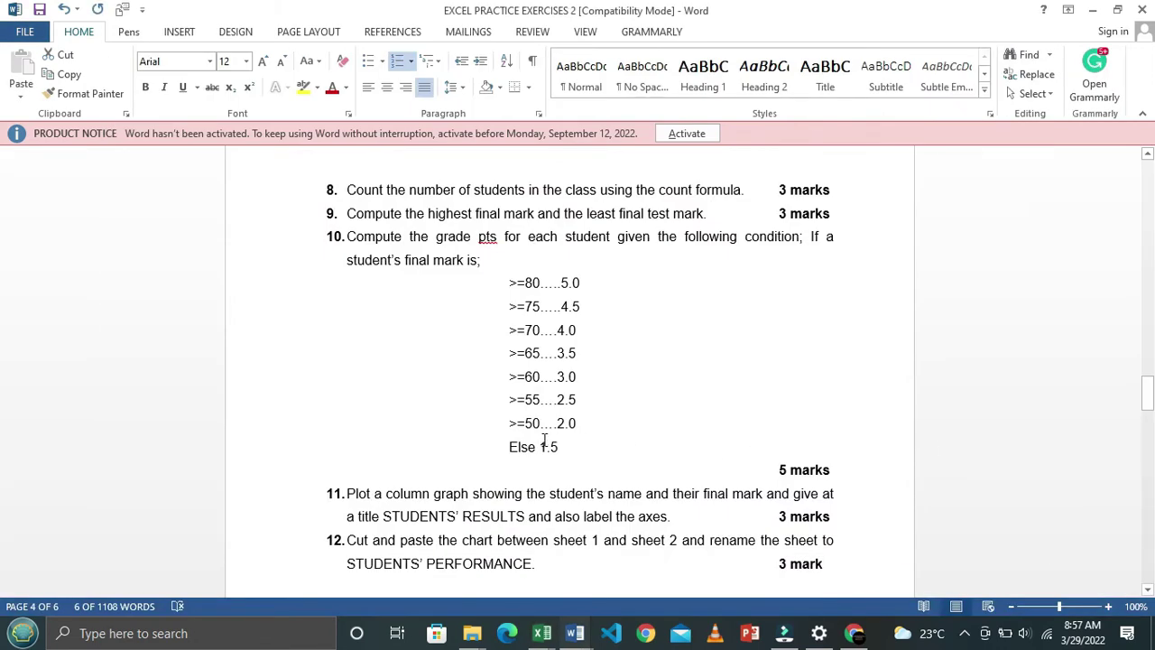
pyautogui.moveTo(510, 447); pyautogui.dragTo(579, 452)
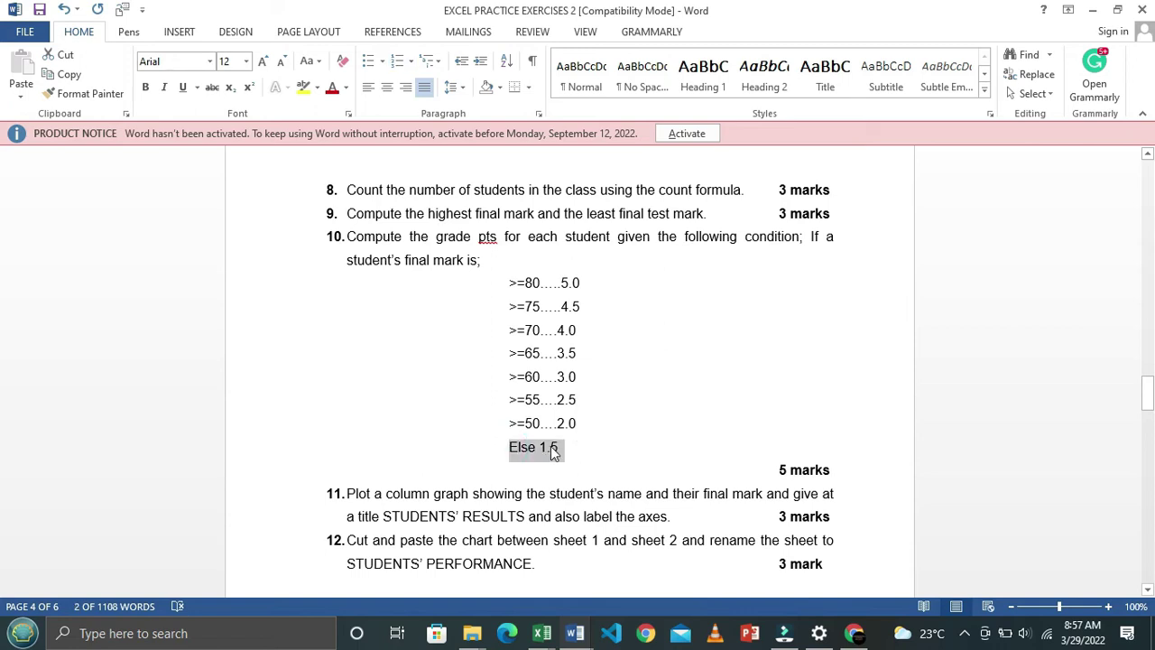
pyautogui.hotkey('alt', 'Tab')
pyautogui.scroll(2, 876, 435)
pyautogui.click(877, 351)
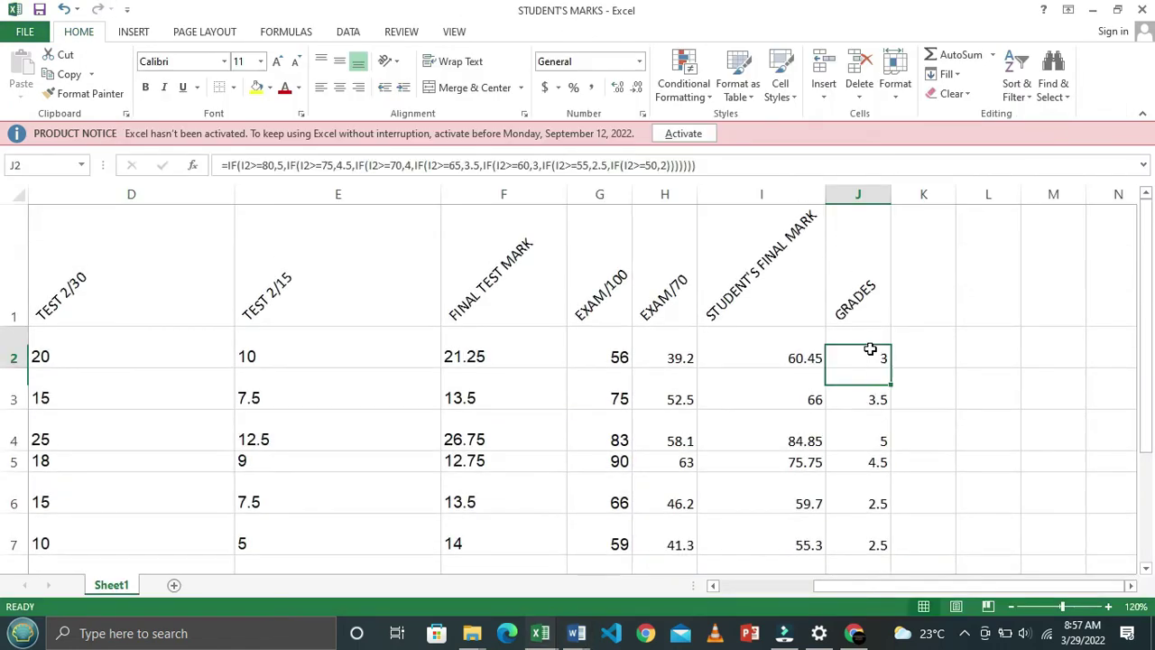
# Edit J2's formula to end with 2.0,1.5 so marks below 50 get 1.5
pyautogui.doubleClick(877, 351)
pyautogui.click(1105, 379)
pyautogui.click(1108, 379)
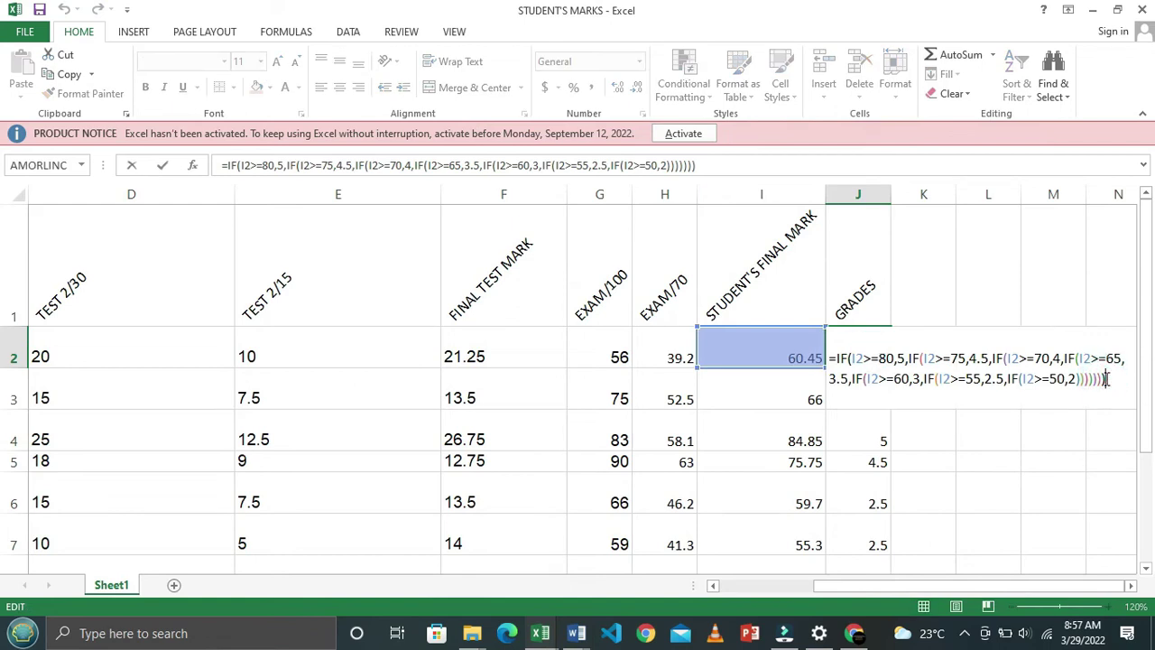
pyautogui.press('BackSpace')
pyautogui.press('BackSpace')
pyautogui.press('BackSpace')
pyautogui.press('BackSpace')
pyautogui.press('BackSpace')
pyautogui.press('BackSpace')
pyautogui.press('BackSpace')
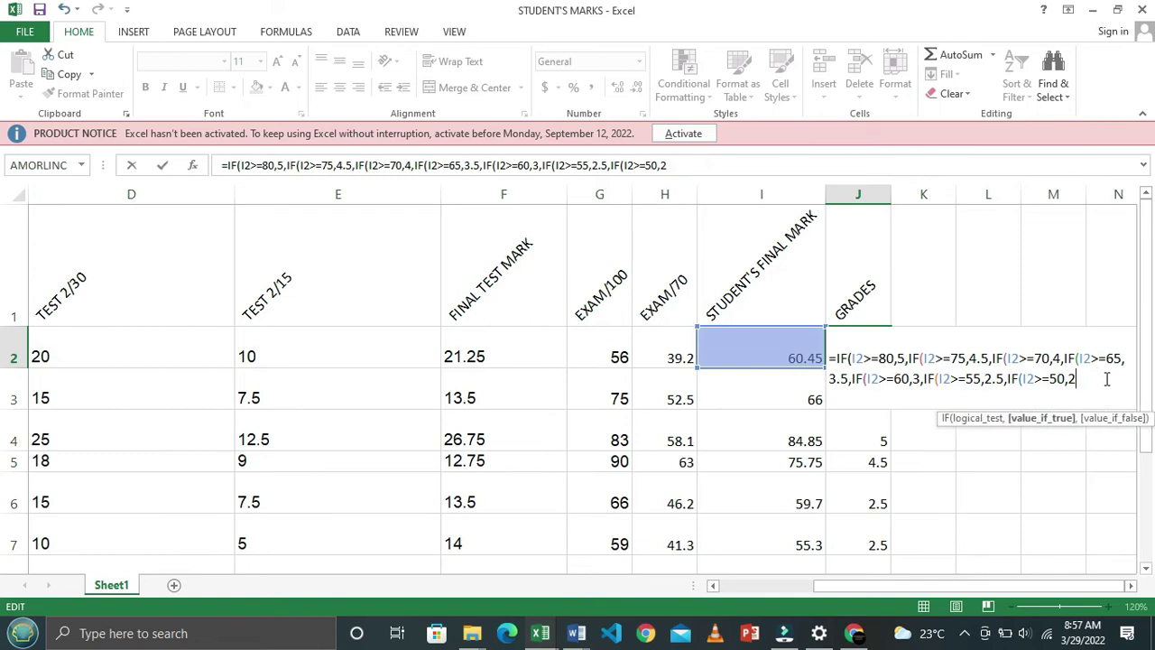
pyautogui.press('BackSpace')
pyautogui.hotkey('alt', 'Tab')
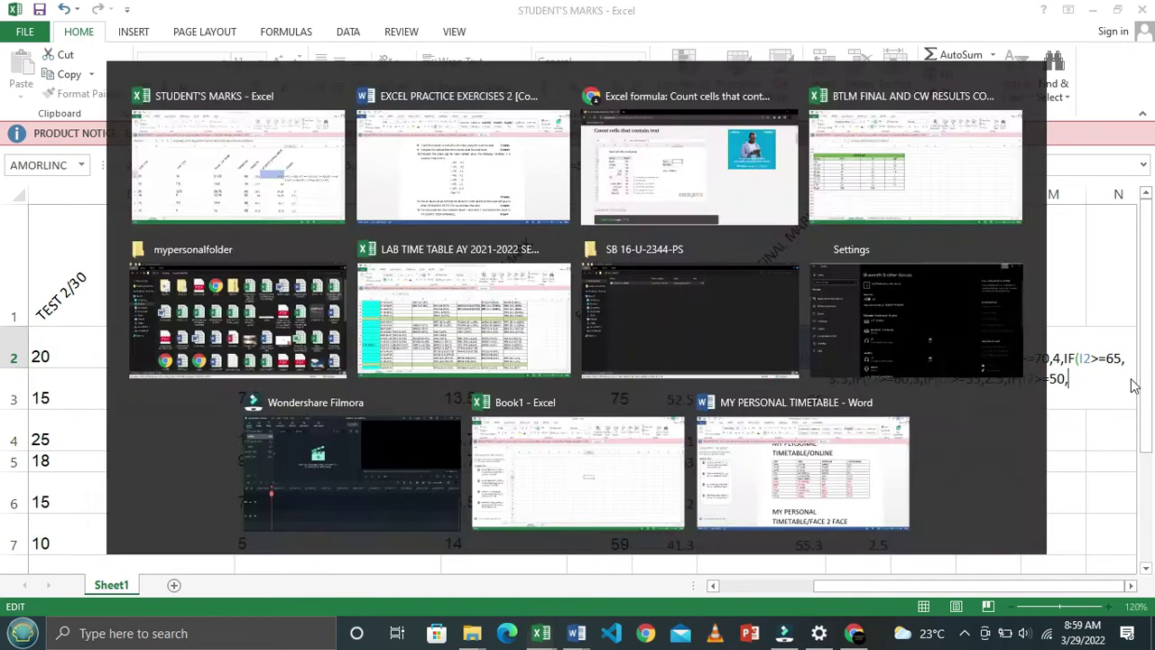
pyautogui.hotkey('alt', 'Tab')
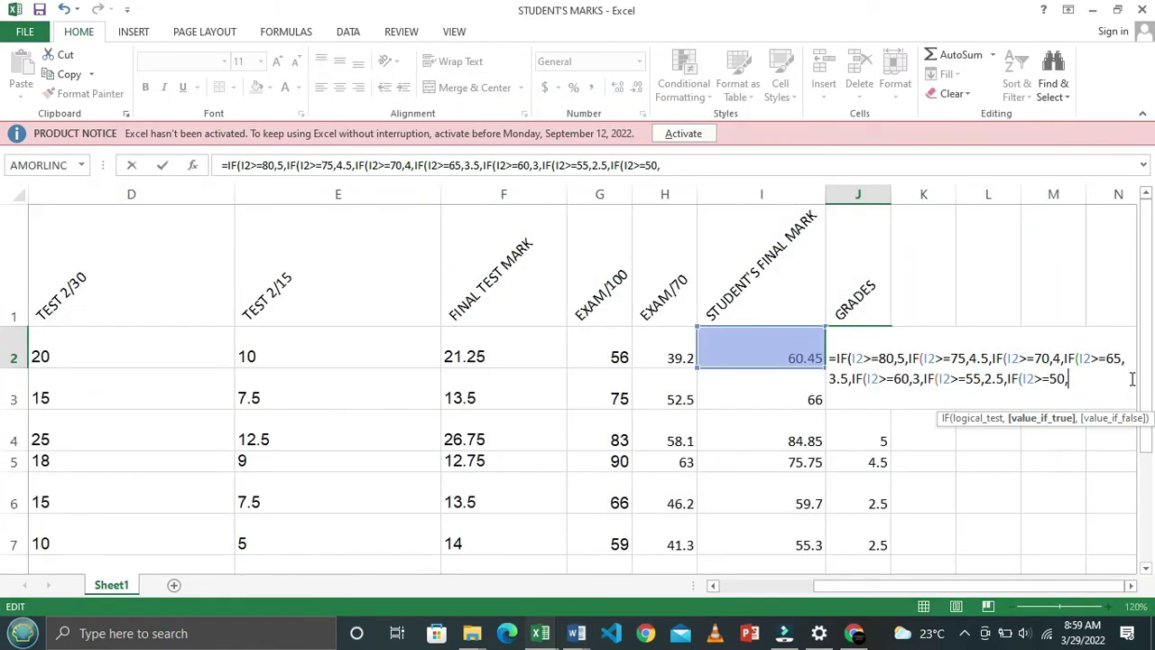
pyautogui.write('2.0,')
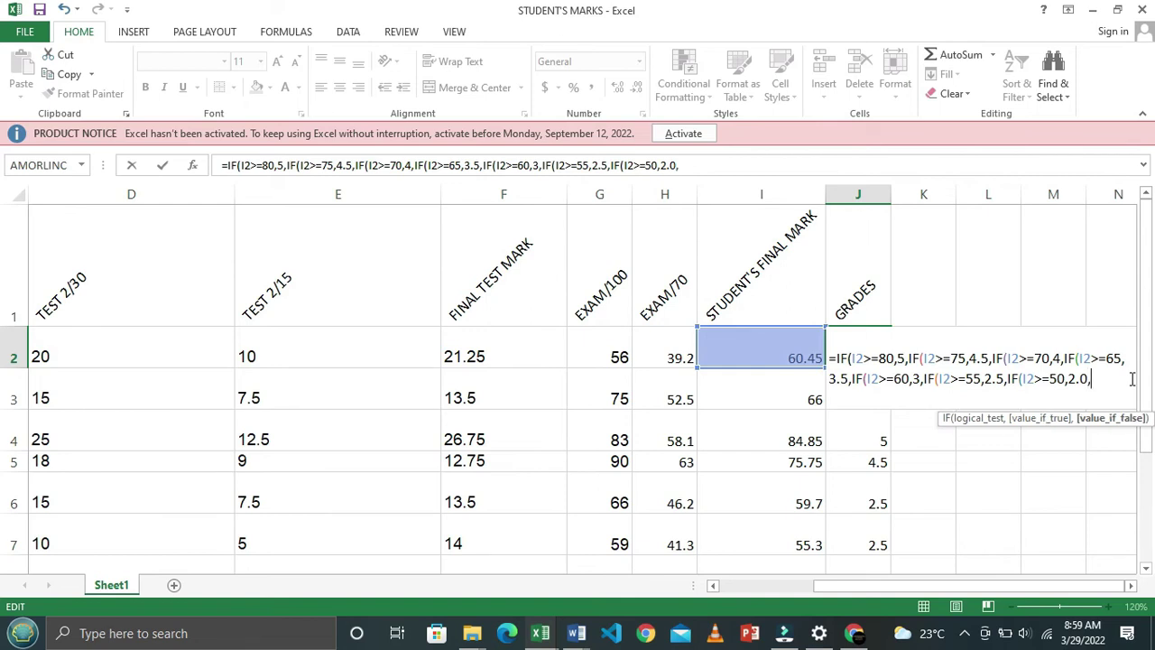
pyautogui.write('1.5)))))')
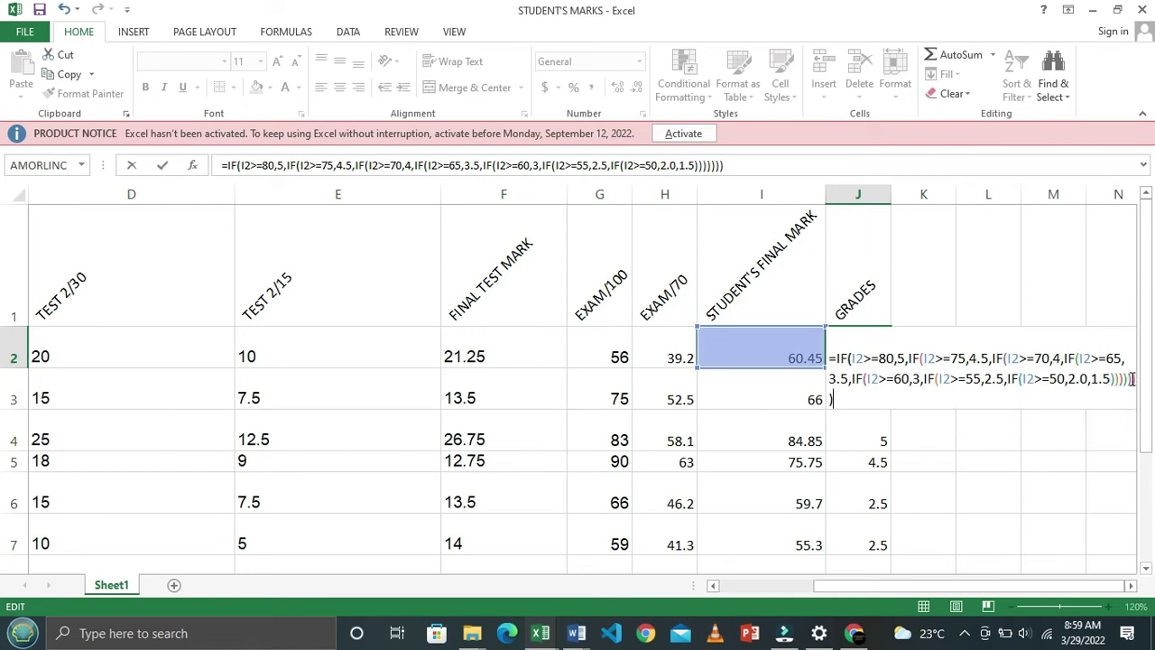
pyautogui.press('Return')
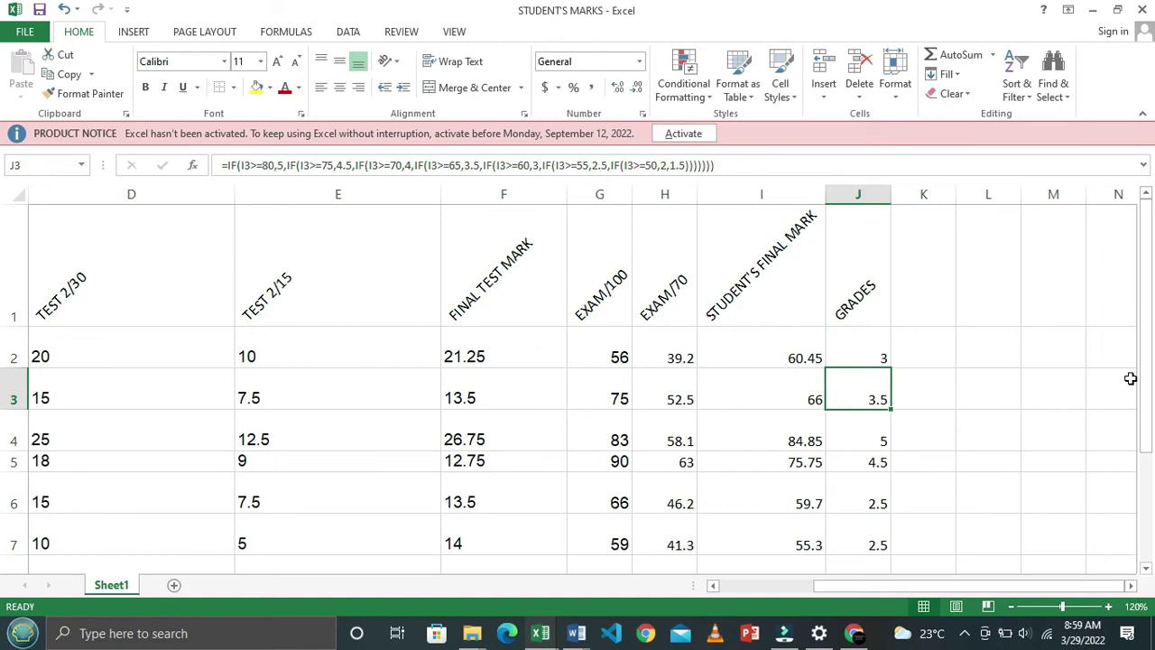
pyautogui.click(868, 339)
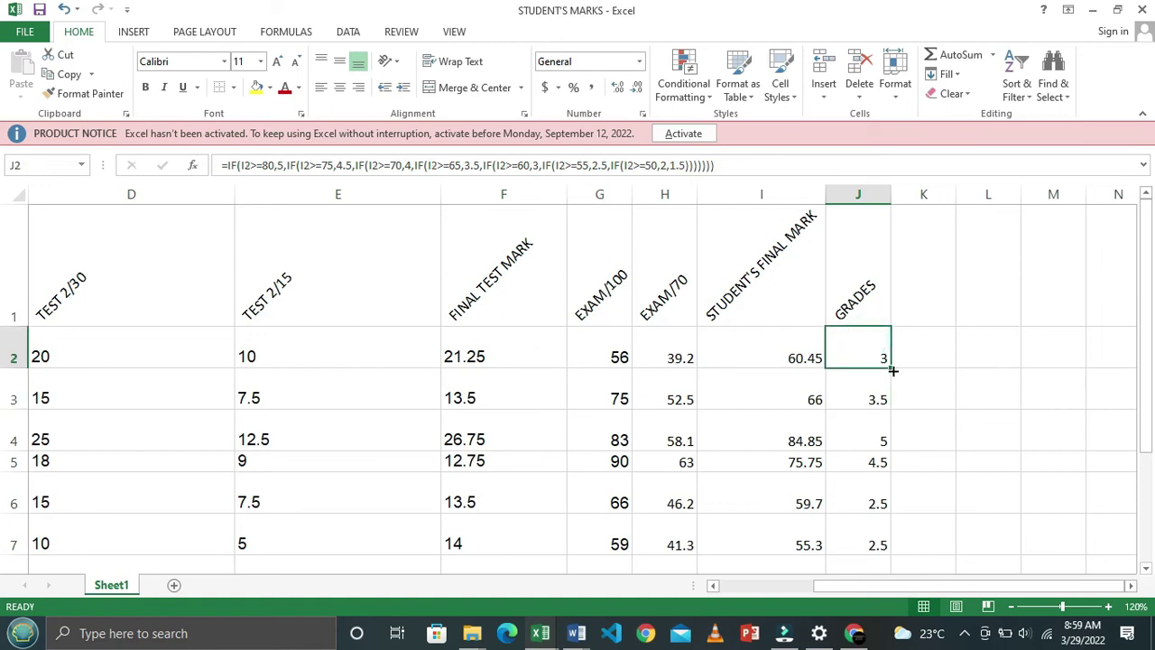
# Refill J2's corrected grade formula down to J8 and confirm J8 now shows 1.5
pyautogui.moveTo(891, 368); pyautogui.dragTo(898, 479)
pyautogui.click(876, 459)
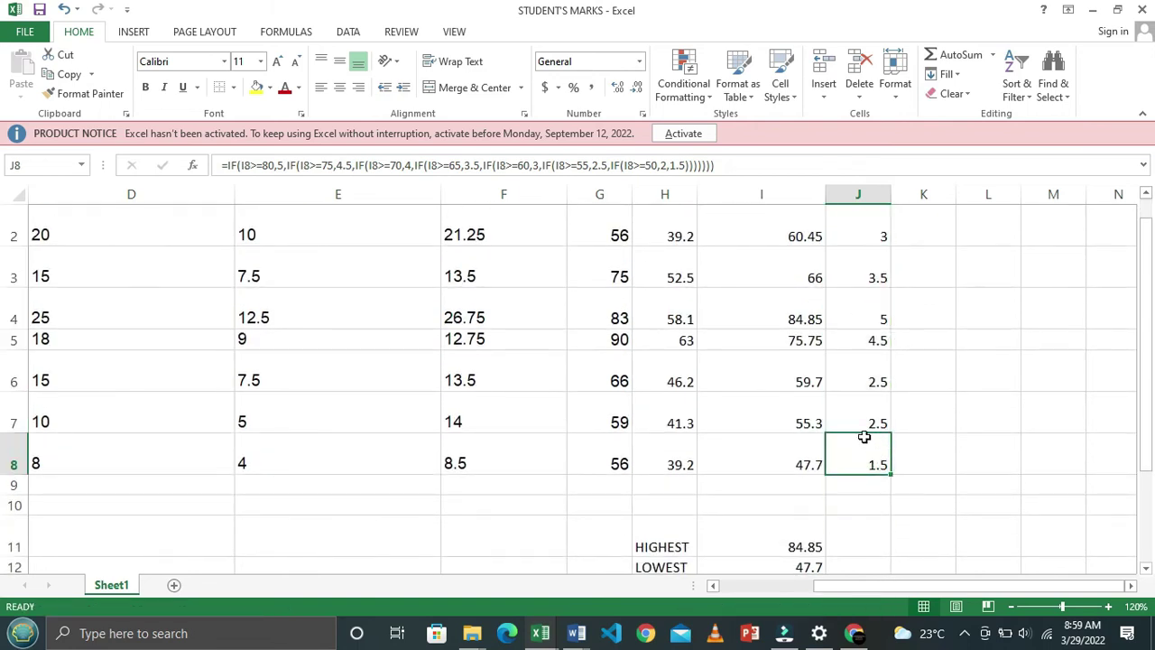
pyautogui.click(873, 390)
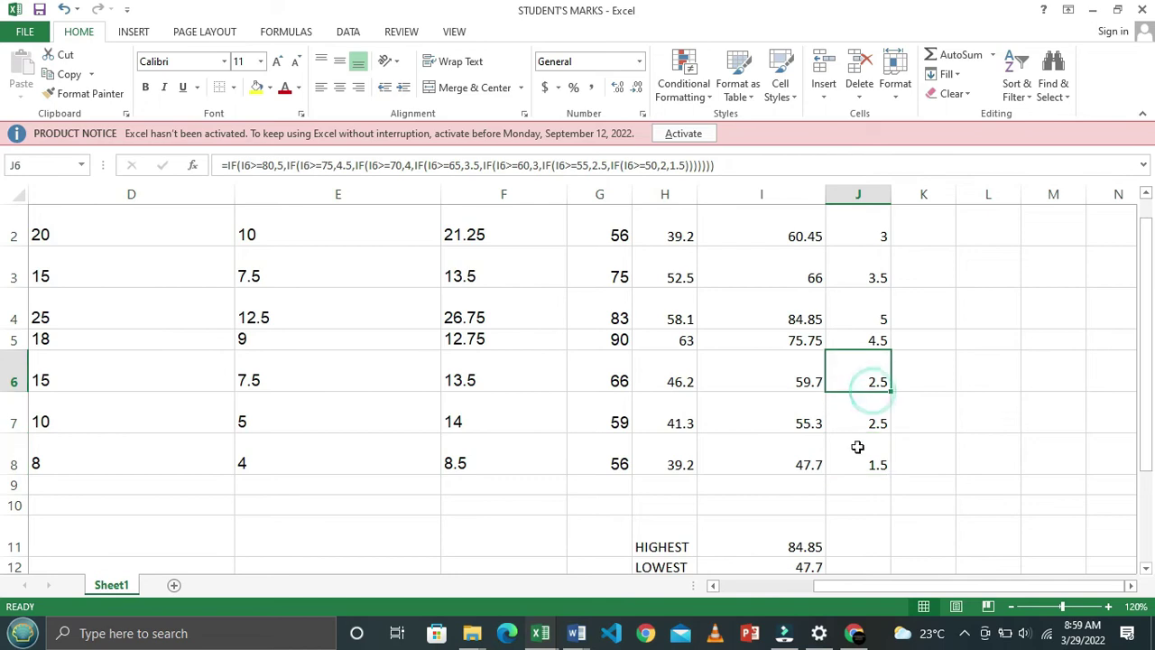
pyautogui.click(867, 456)
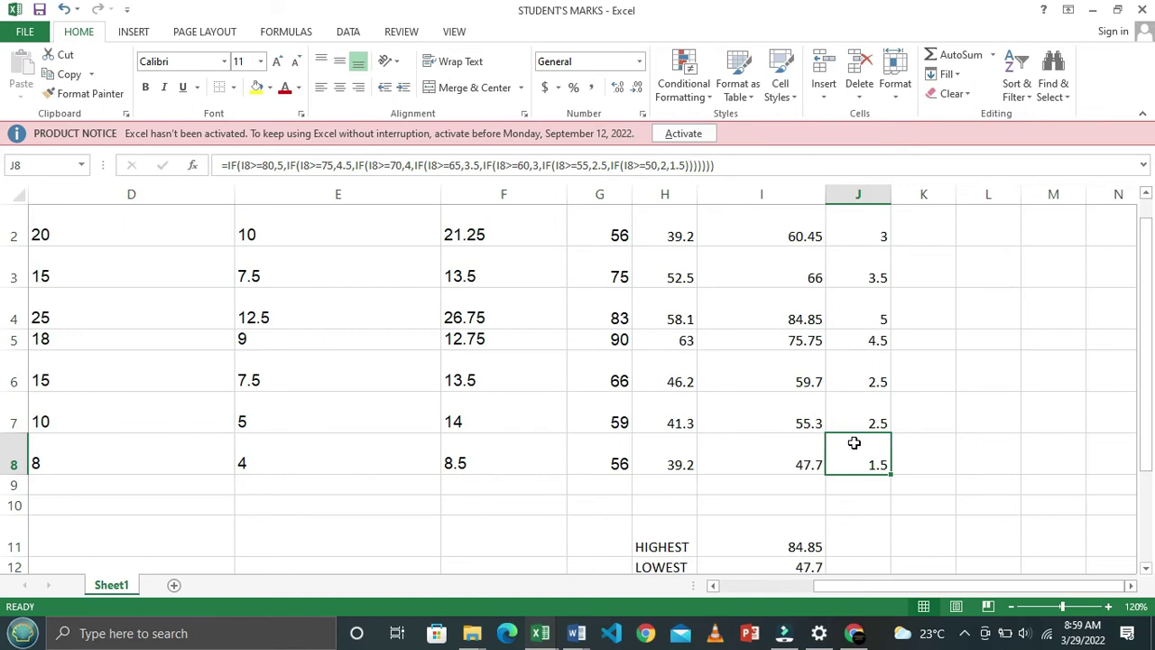
pyautogui.hotkey('alt', 'Tab')
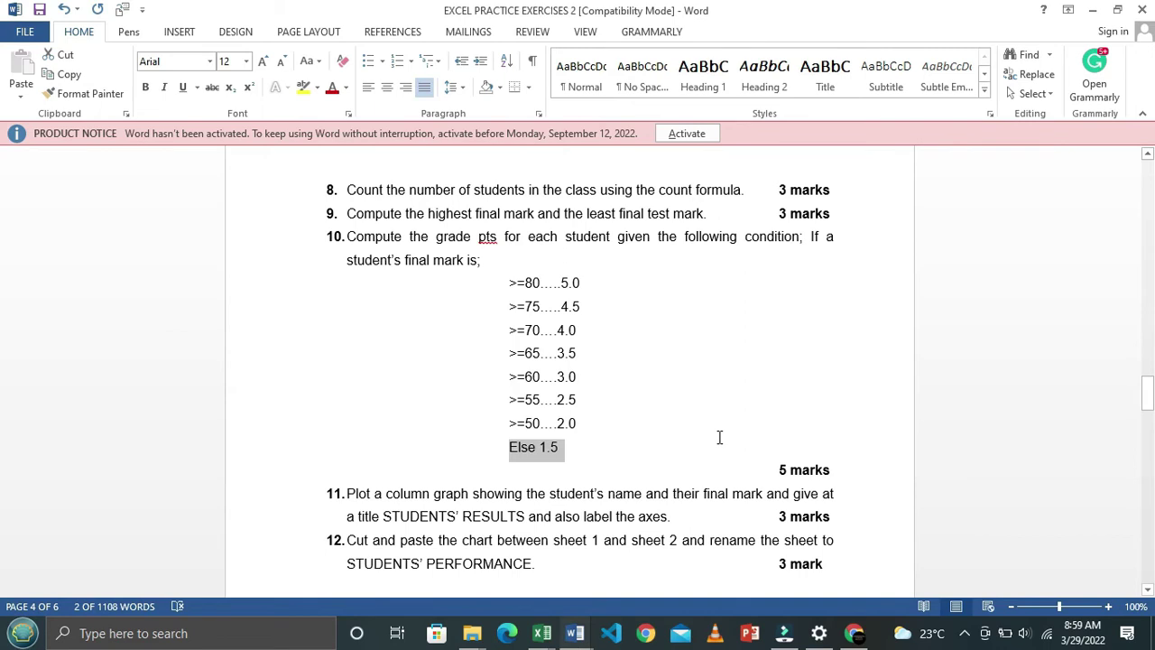
# Check the grade-point conditions in Word, then re-commit J2's nested-IF formula, which shows 3
pyautogui.scroll(-1, 719, 437)
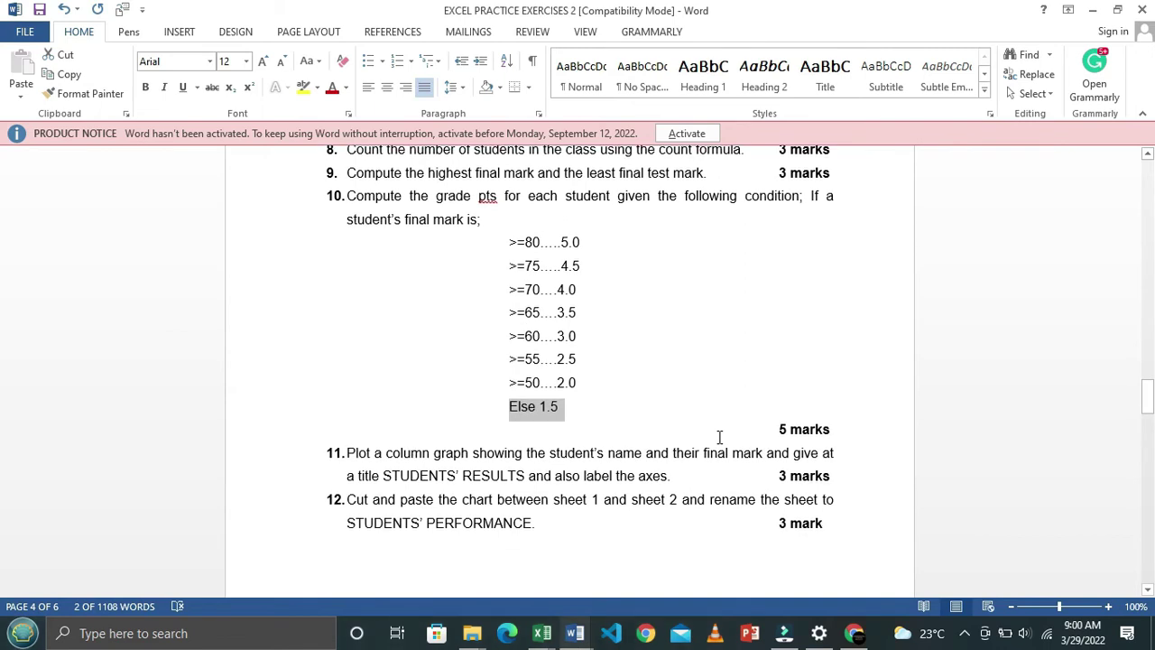
pyautogui.hotkey('alt', 'Tab')
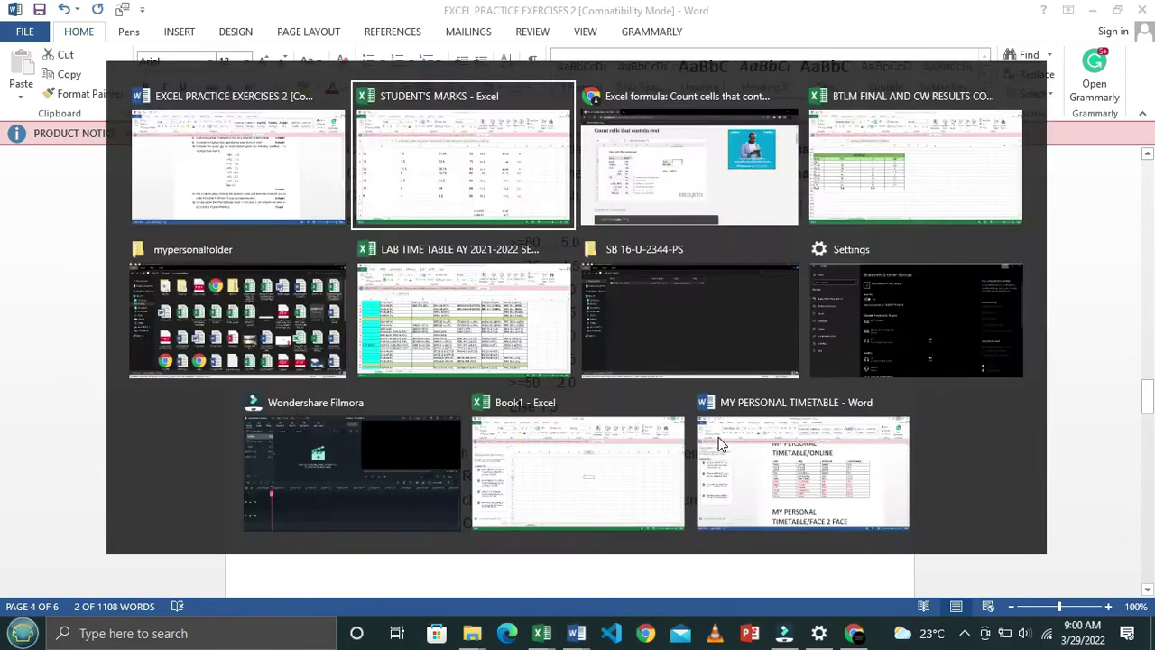
pyautogui.scroll(1, 771, 404)
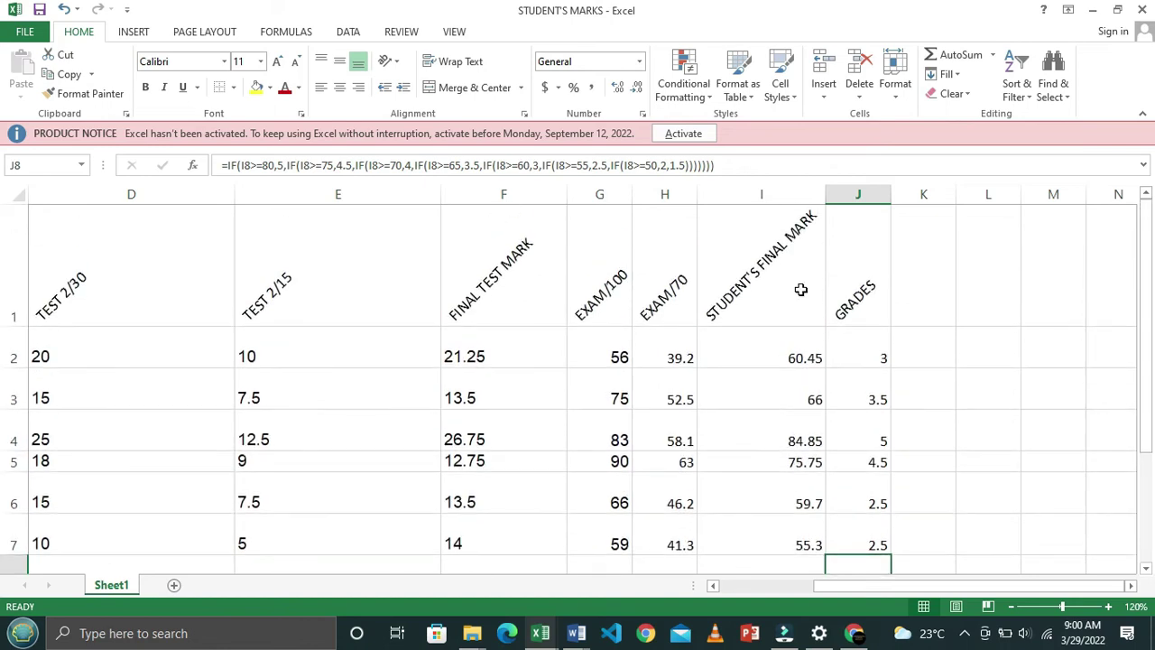
pyautogui.doubleClick(868, 355)
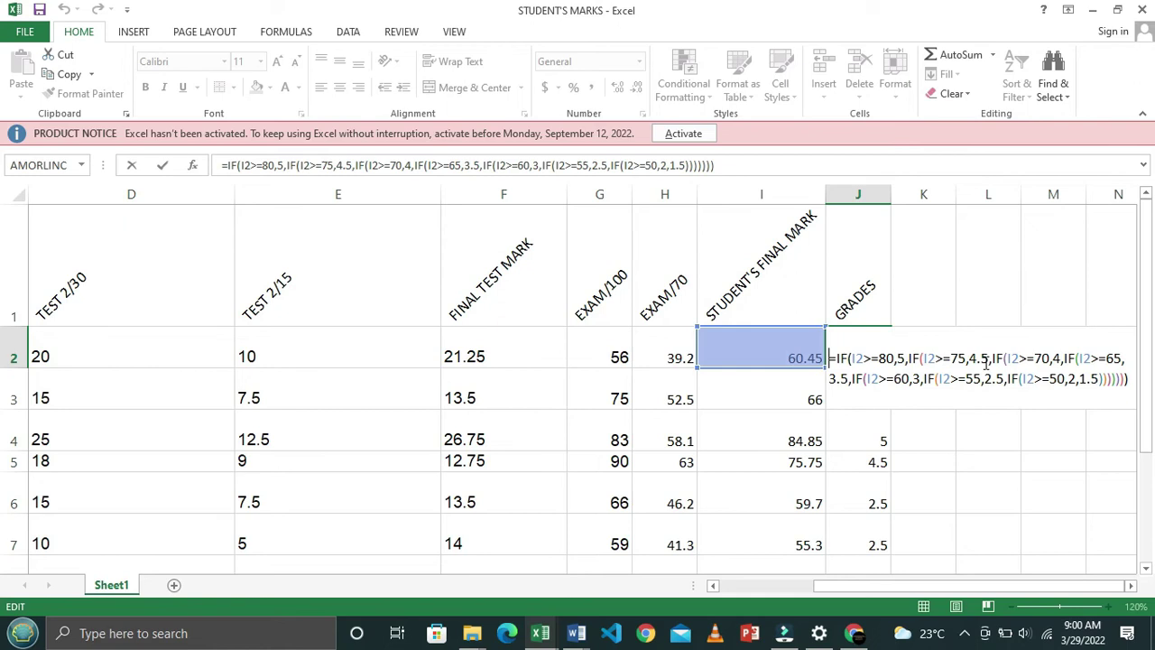
pyautogui.press('Return')
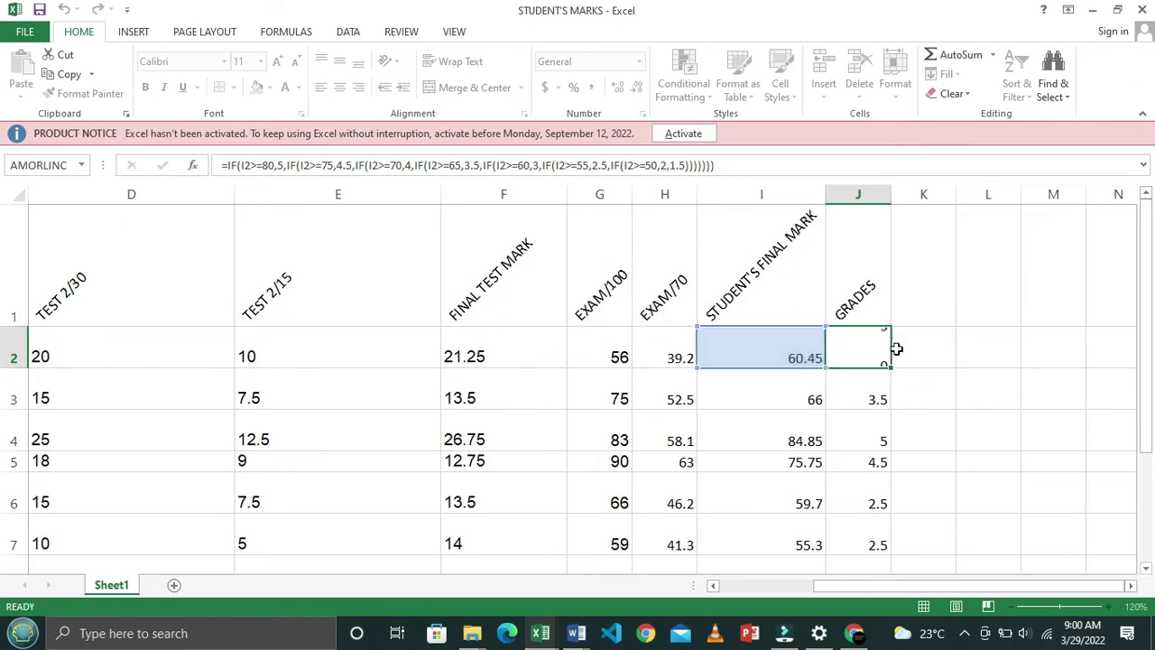
# Read the charting tasks 10–12 in Word and return to the STUDENT'S MARKS workbook
pyautogui.hotkey('alt', 'Tab')
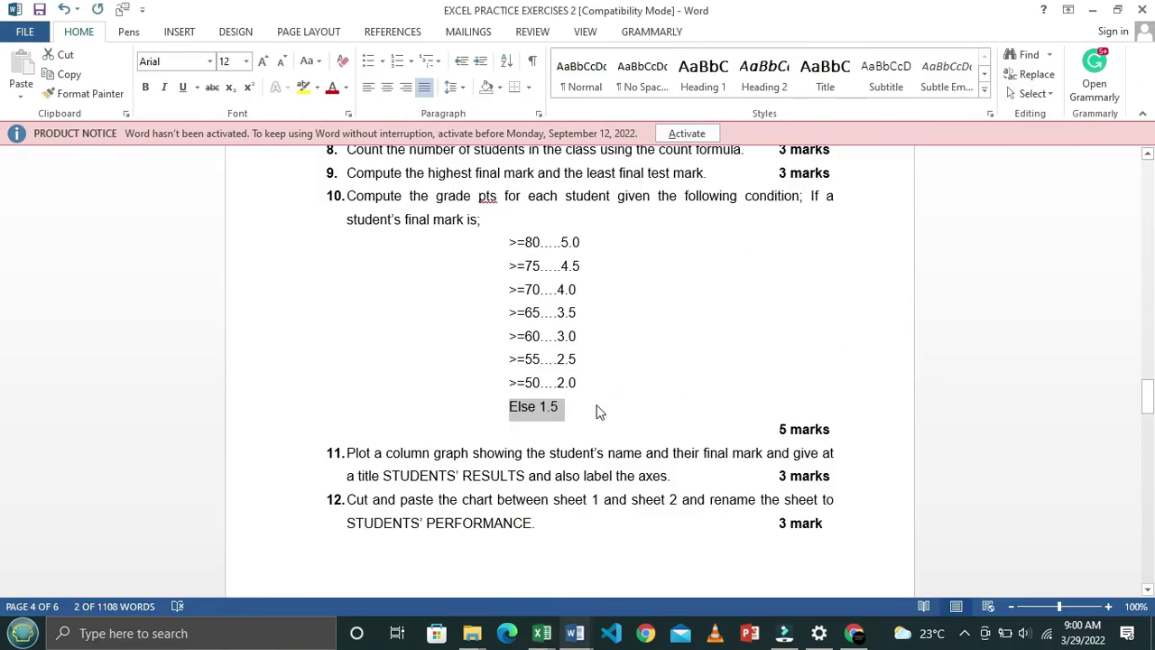
pyautogui.scroll(-1, 477, 399)
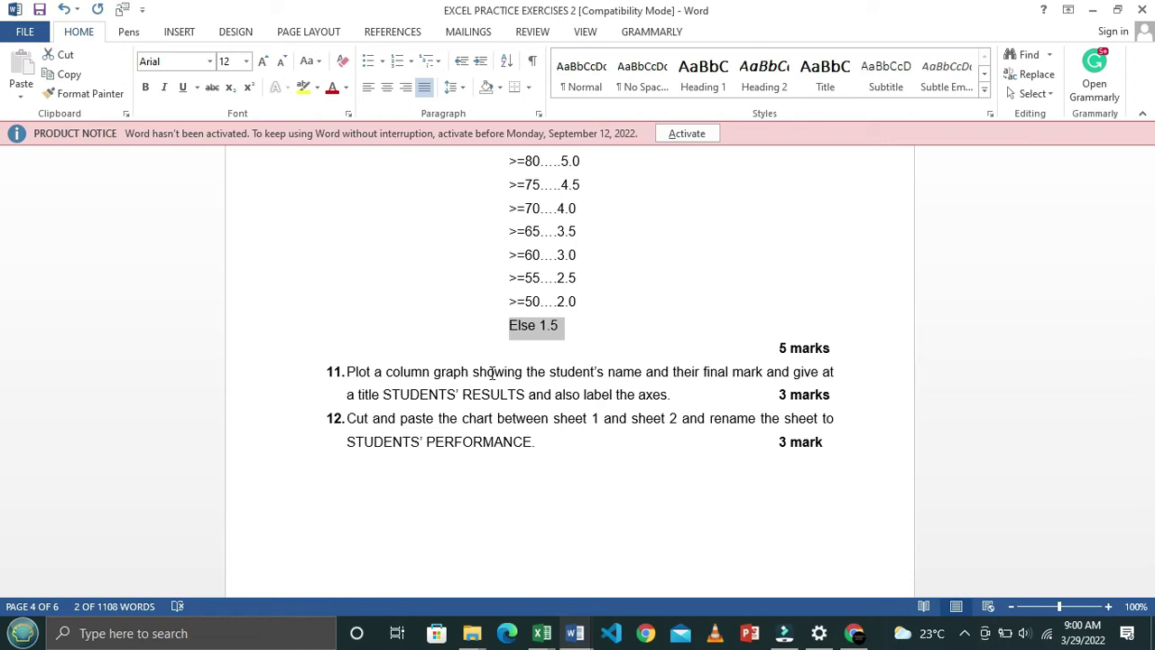
pyautogui.hotkey('alt', 'Tab')
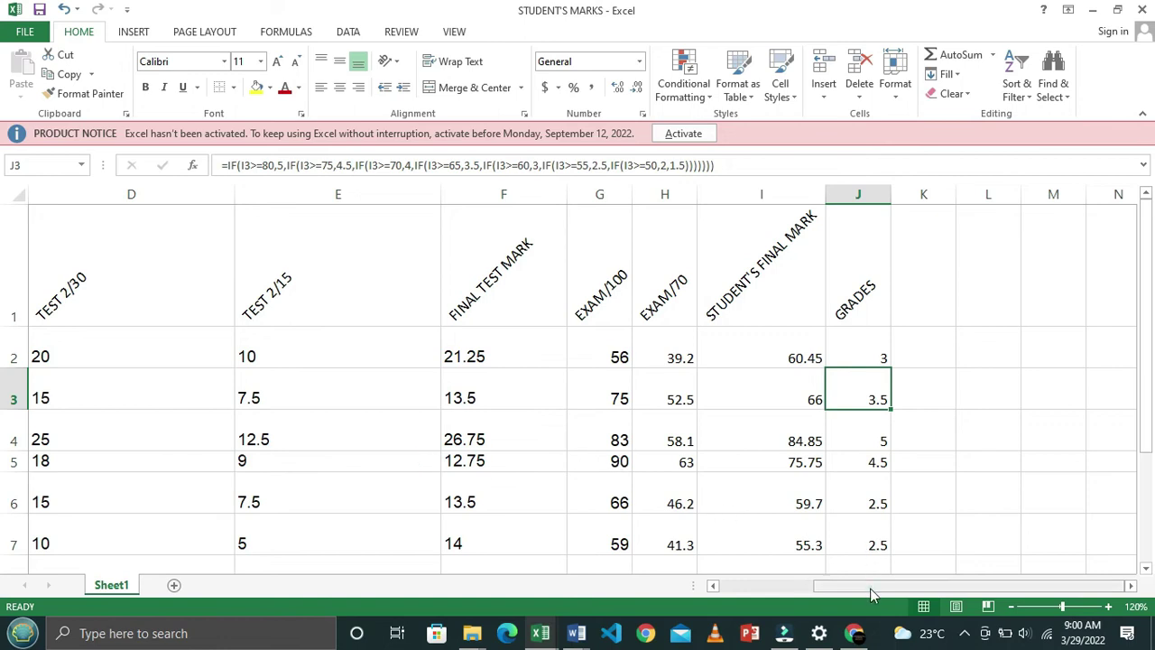
# Recheck the task in Word, then select the student names in A2:A8
pyautogui.moveTo(871, 585); pyautogui.dragTo(765, 607)
pyautogui.hotkey('alt', 'Tab')
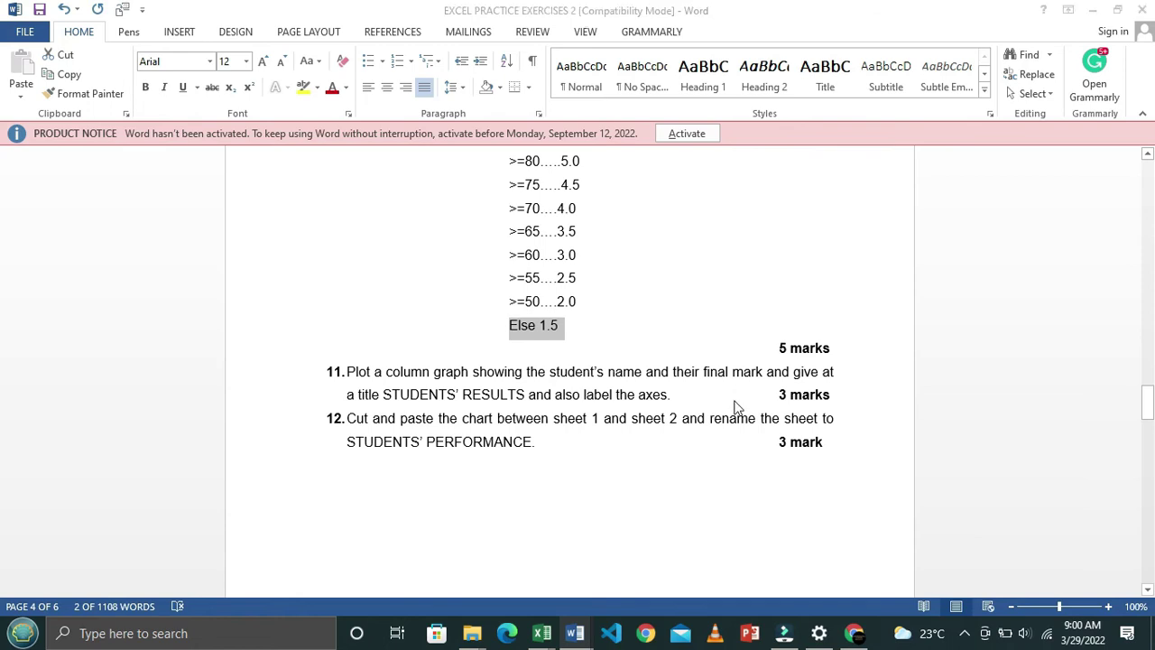
pyautogui.hotkey('alt', 'Tab')
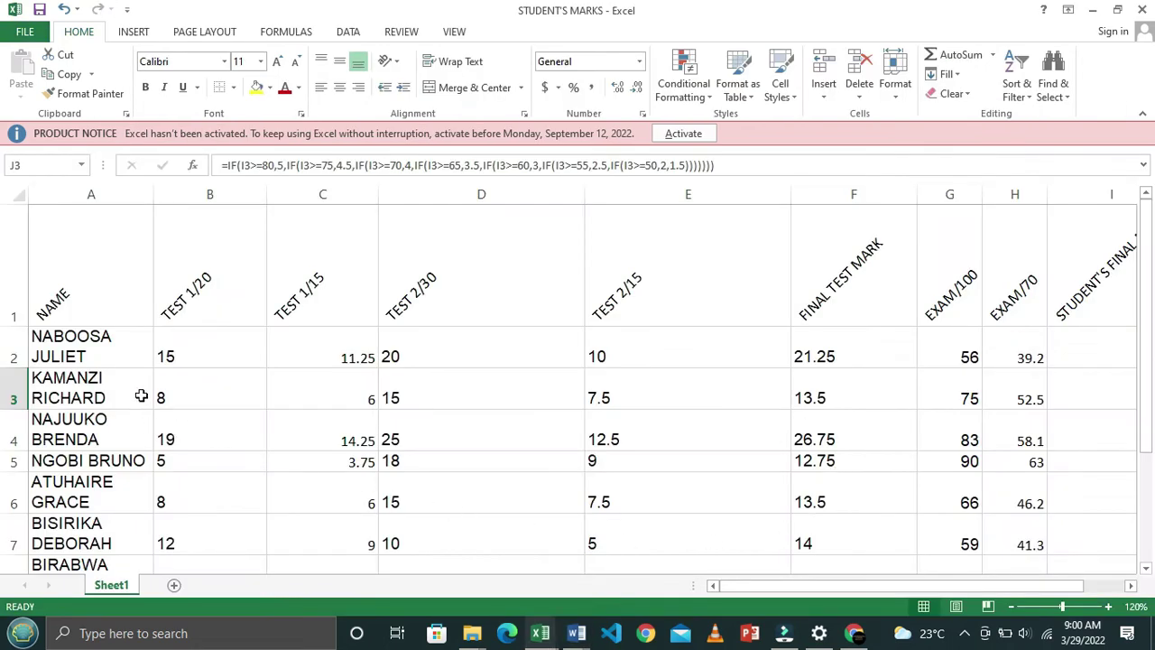
pyautogui.moveTo(104, 336); pyautogui.dragTo(108, 466)
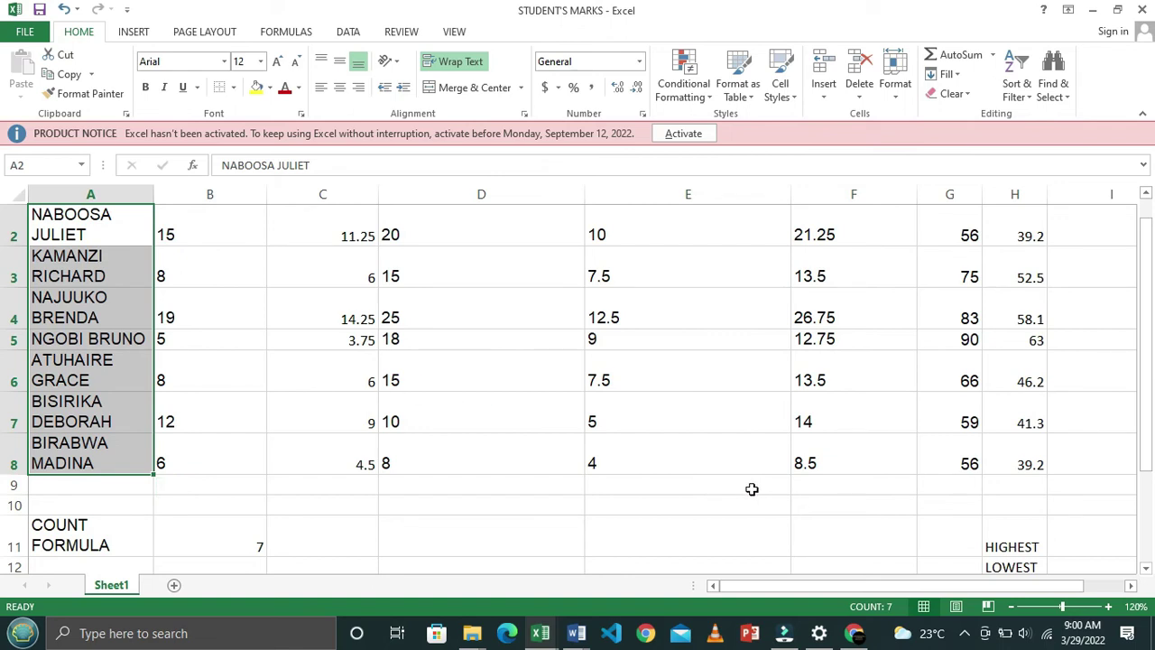
pyautogui.moveTo(815, 587); pyautogui.dragTo(981, 582)
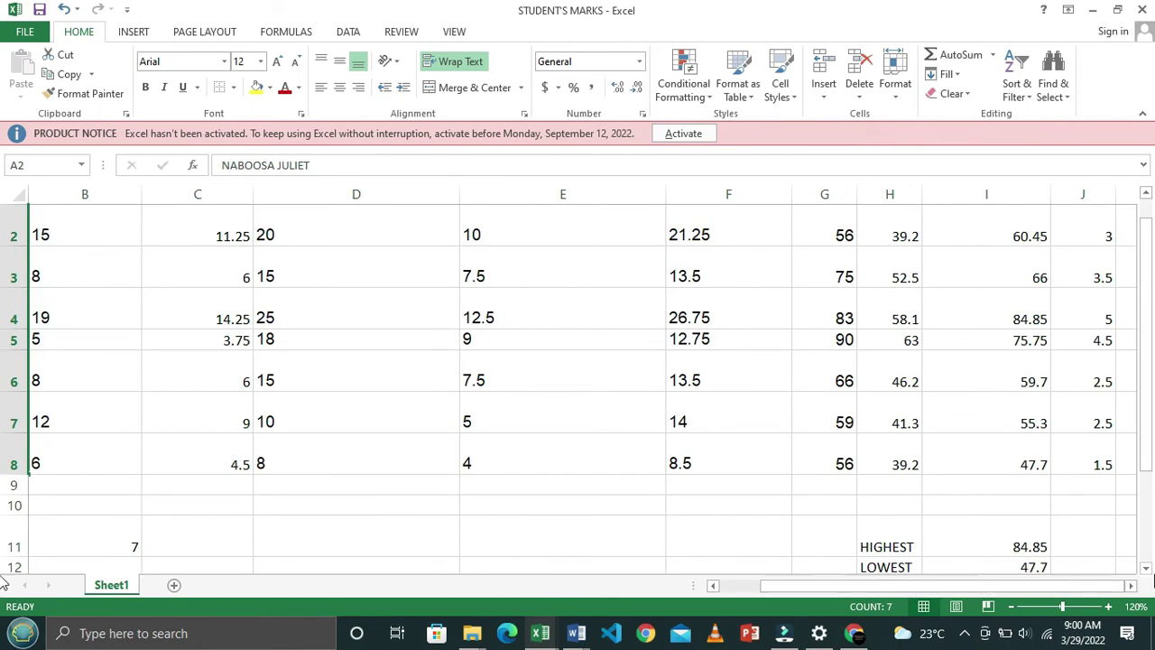
pyautogui.click(1130, 585)
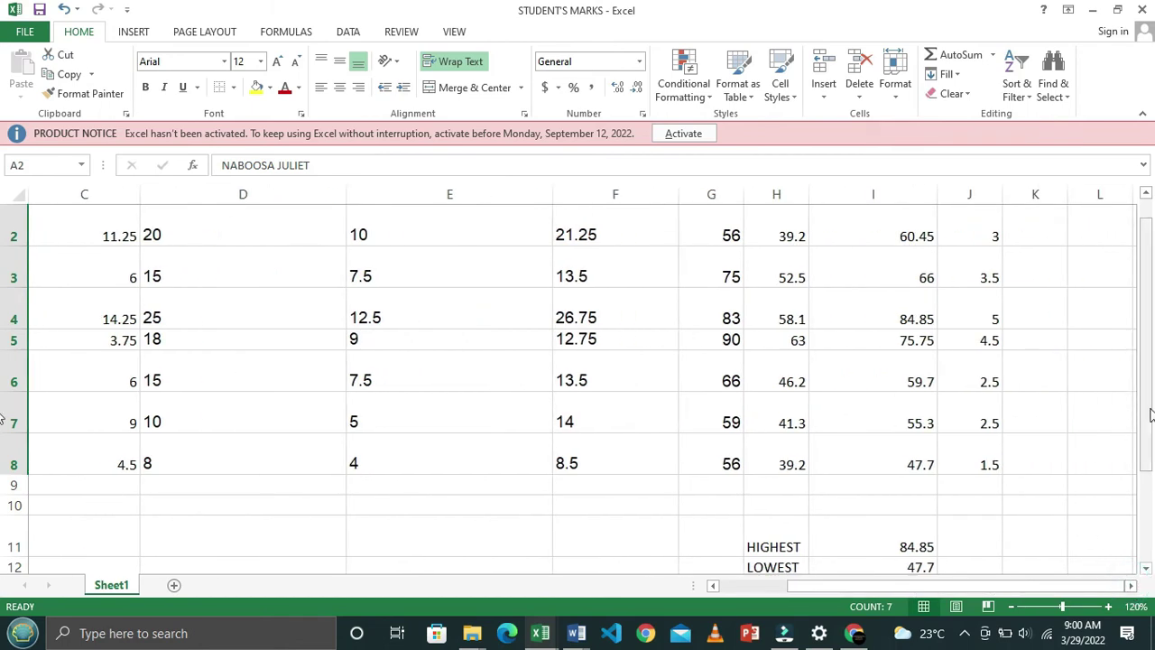
pyautogui.moveTo(1148, 430); pyautogui.dragTo(1151, 397)
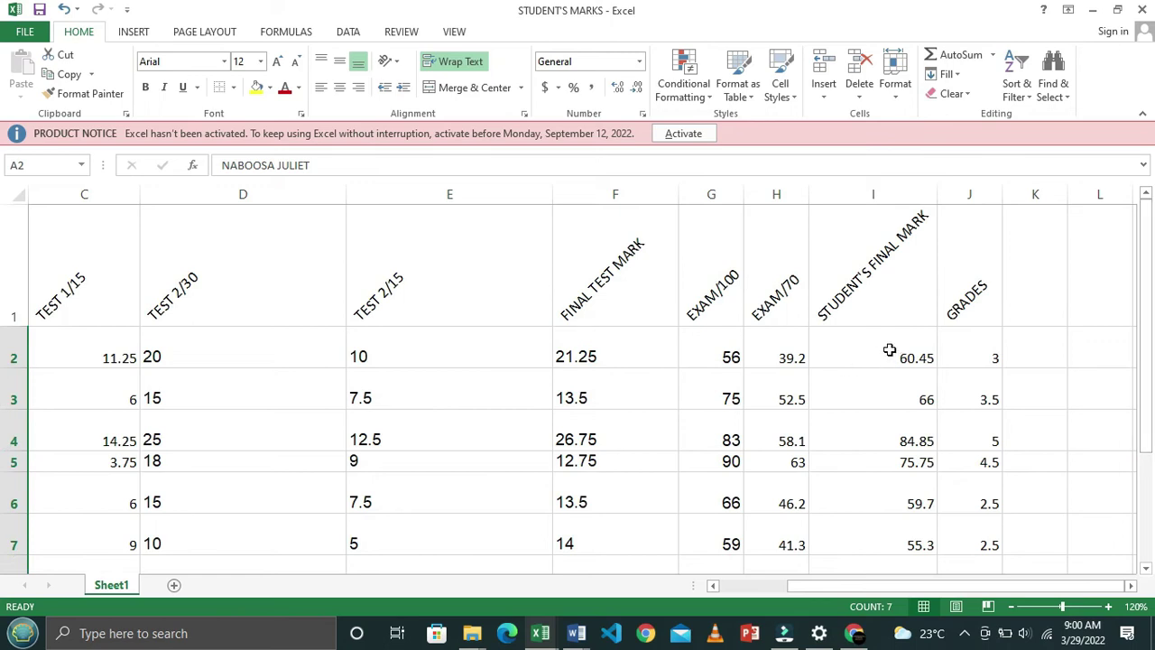
# Add the final marks in I2:I8 to the selection and zoom the sheet to 100%
pyautogui.moveTo(889, 350); pyautogui.dragTo(893, 465)
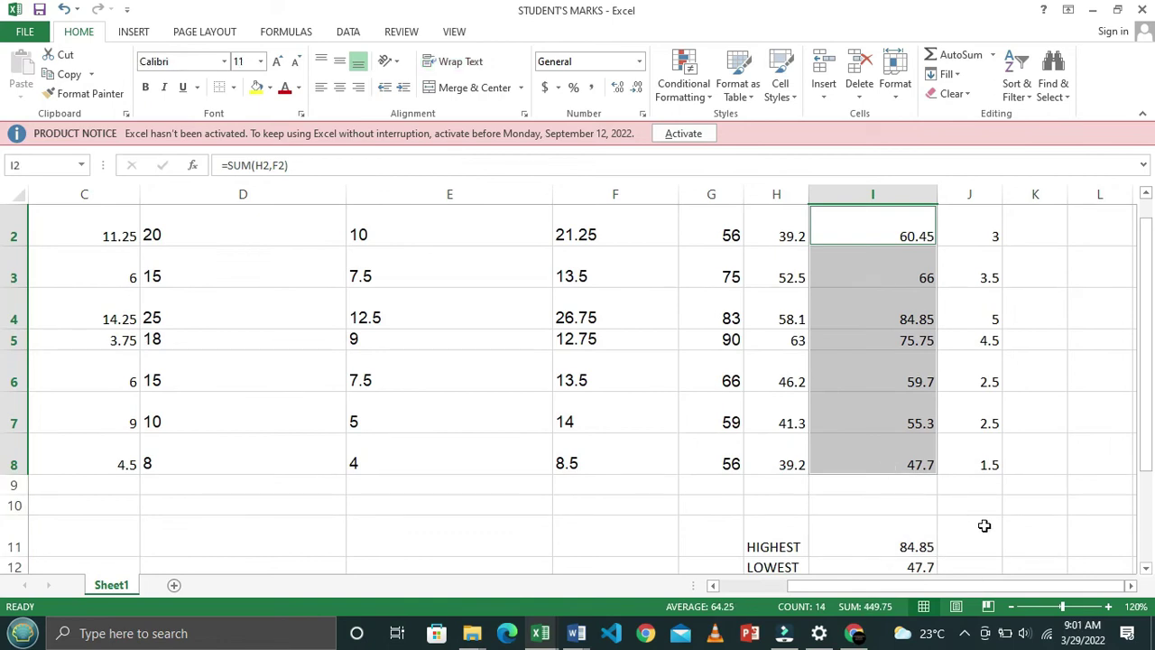
pyautogui.click(1010, 607)
pyautogui.click(1012, 608)
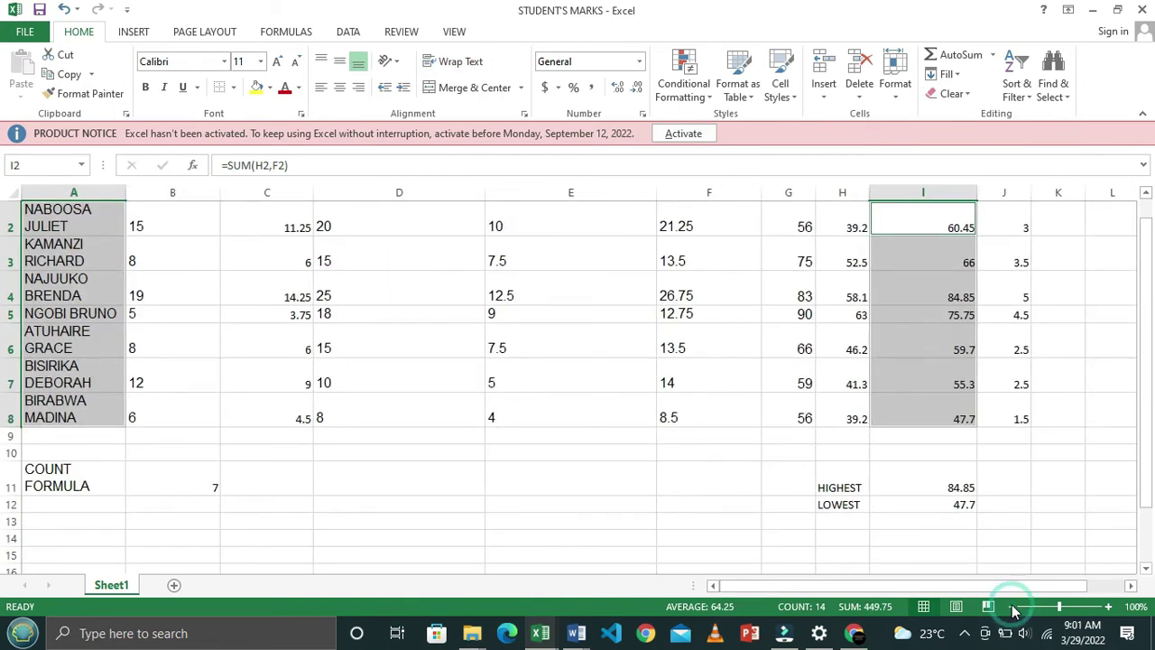
pyautogui.moveTo(1148, 397)
pyautogui.mouseDown()
pyautogui.moveTo(1150, 384)
pyautogui.moveTo(1150, 395)
pyautogui.mouseUp()
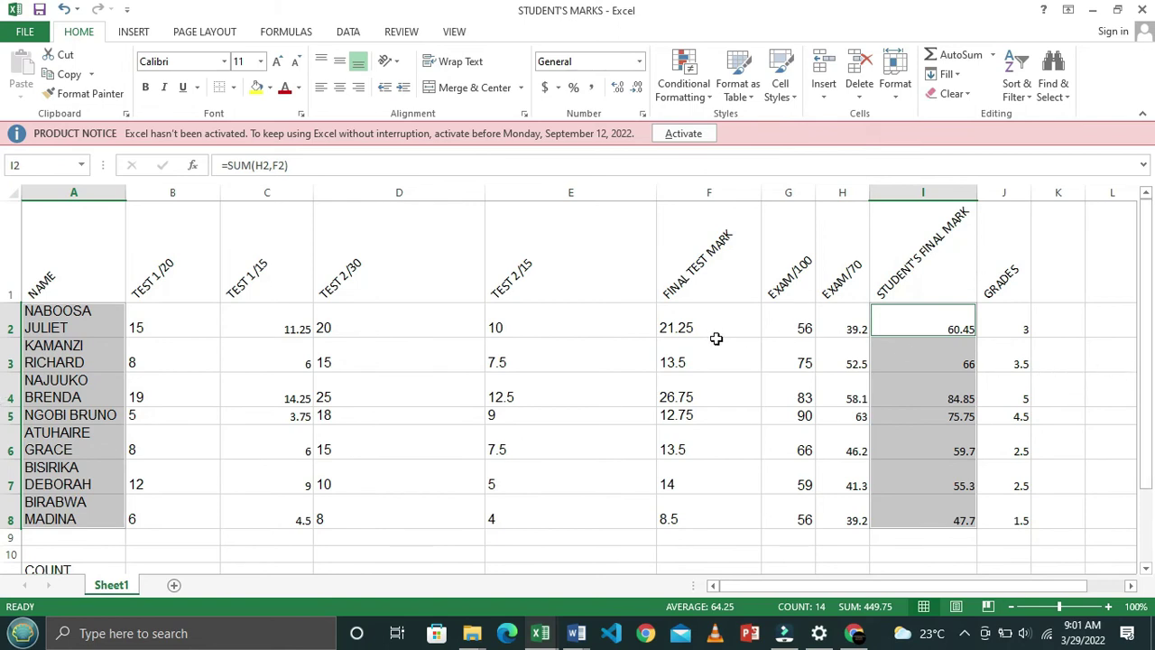
pyautogui.click(134, 32)
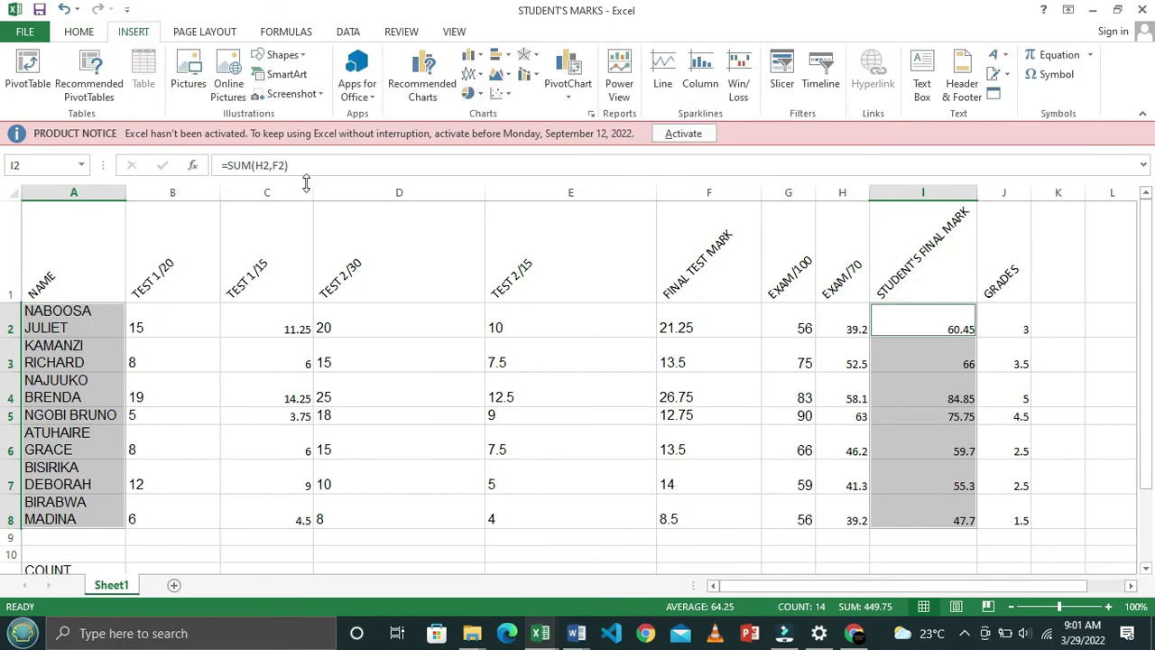
# Open the Insert Chart dialog from the Charts group and show All Charts
pyautogui.click(79, 32)
pyautogui.click(130, 32)
pyautogui.click(591, 115)
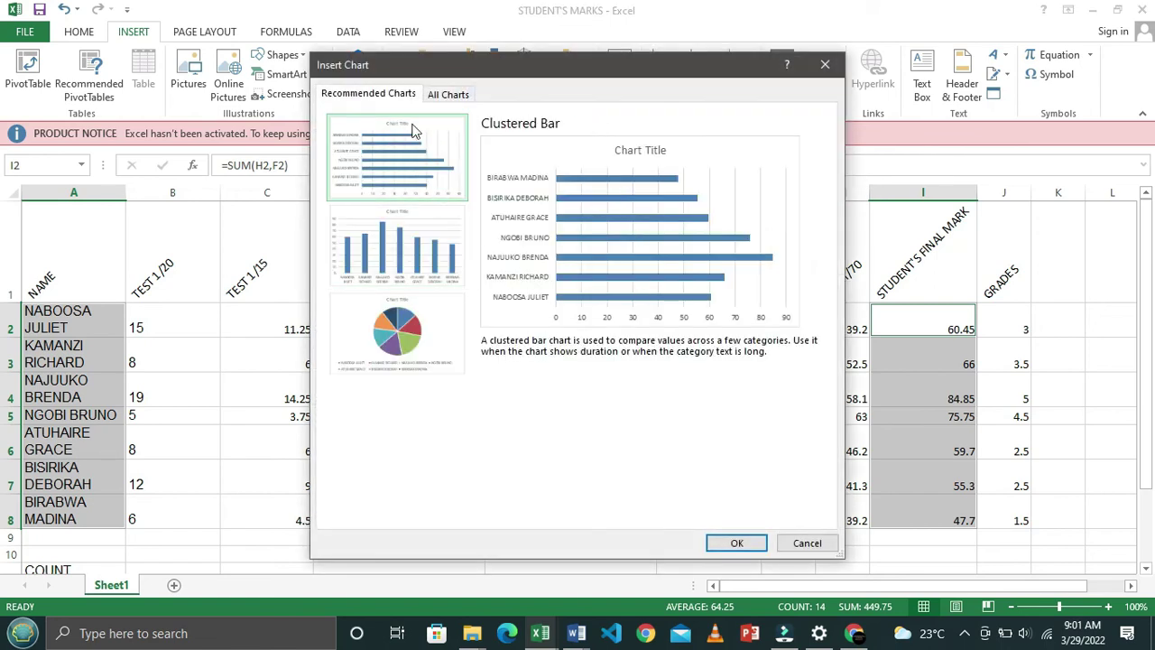
pyautogui.click(448, 96)
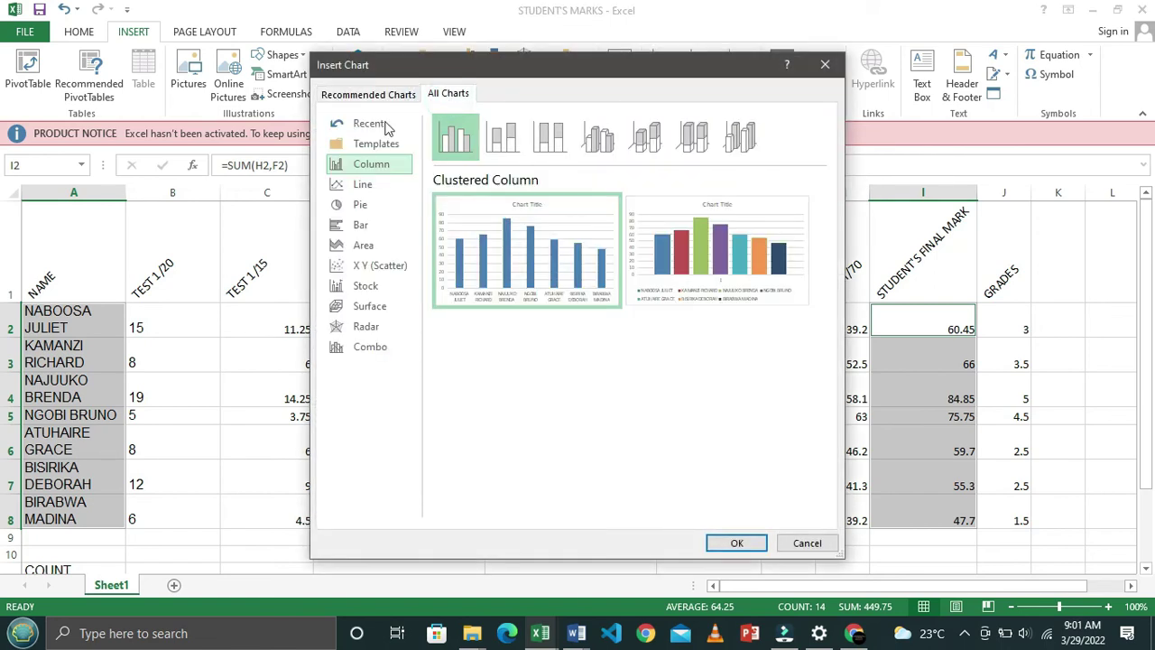
pyautogui.moveTo(467, 280)
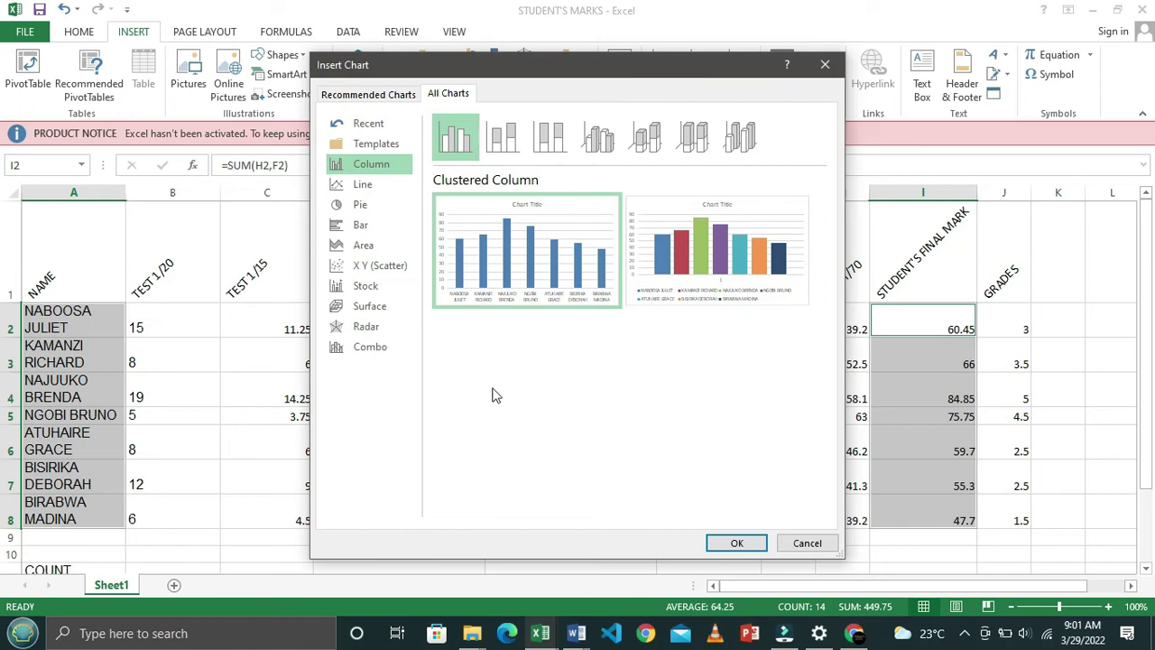
# Compare pie and scatter options, then insert a Clustered Column chart of names against final marks
pyautogui.click(366, 207)
pyautogui.click(359, 265)
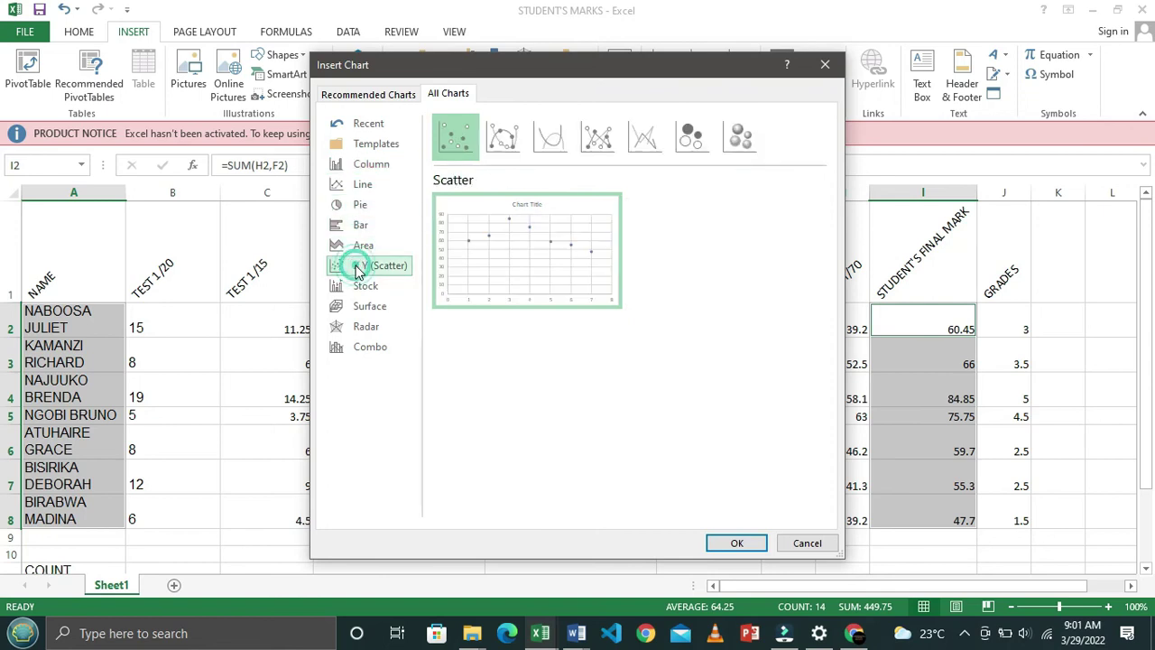
pyautogui.click(374, 168)
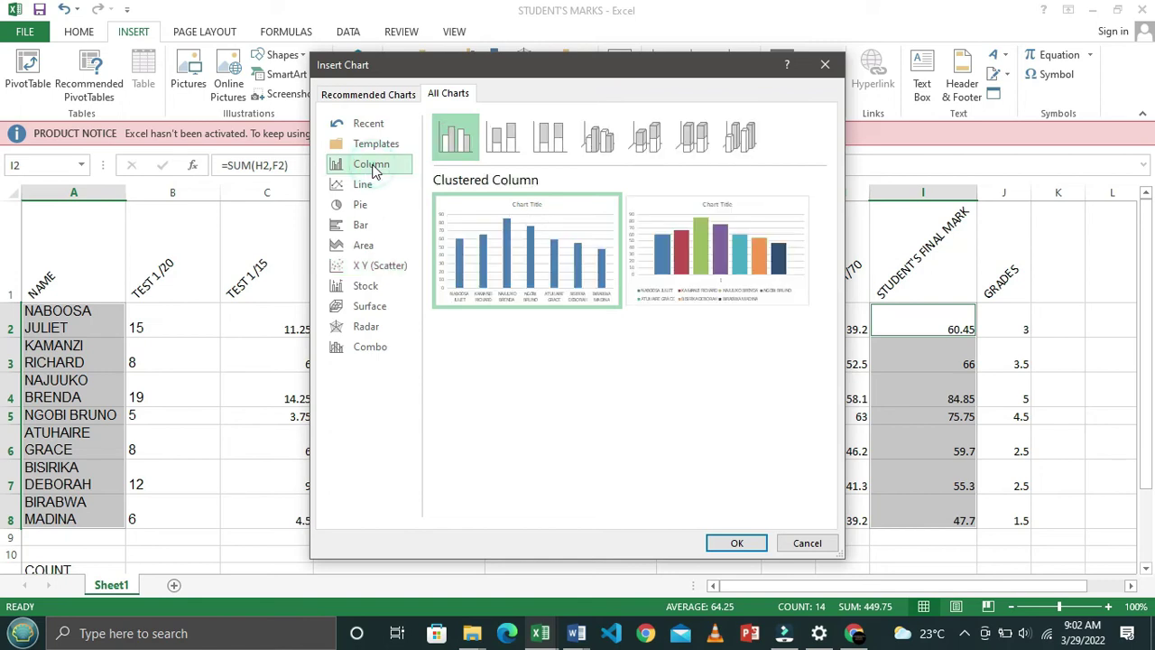
pyautogui.moveTo(503, 244)
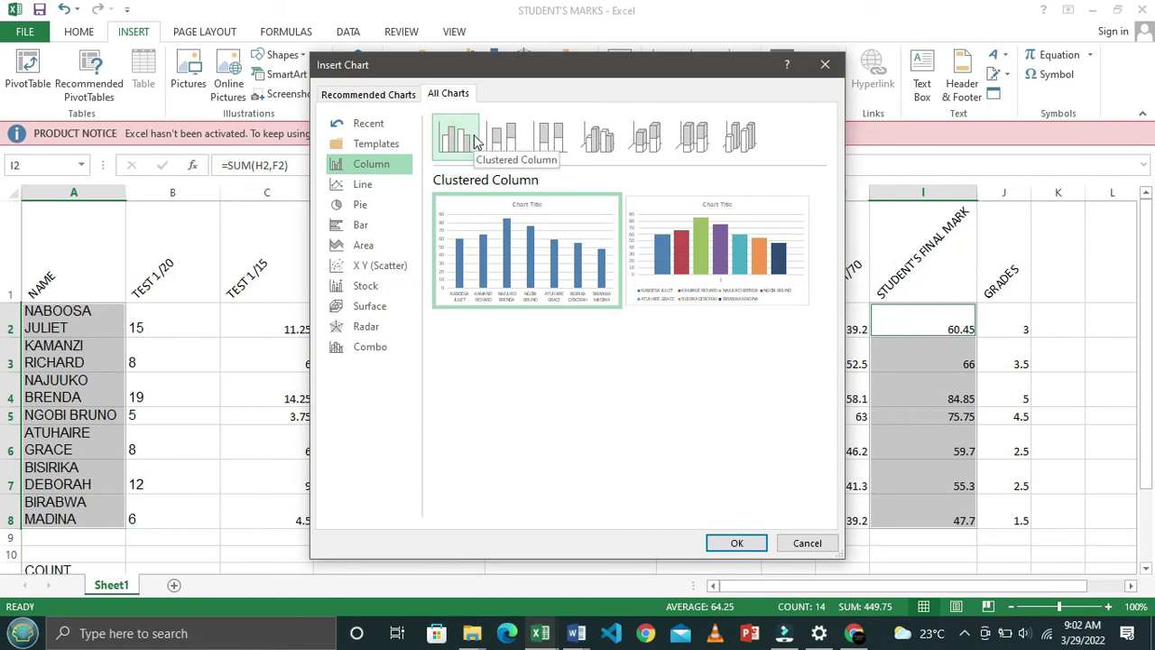
pyautogui.hotkey('alt', 'Tab')
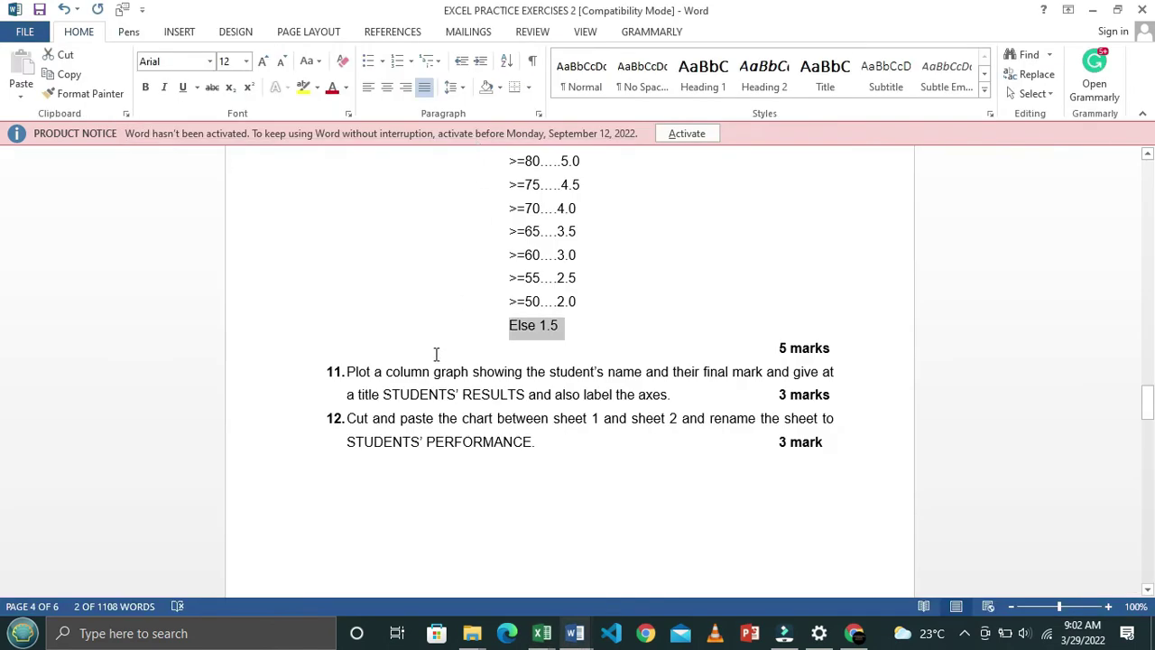
pyautogui.hotkey('alt', 'Tab')
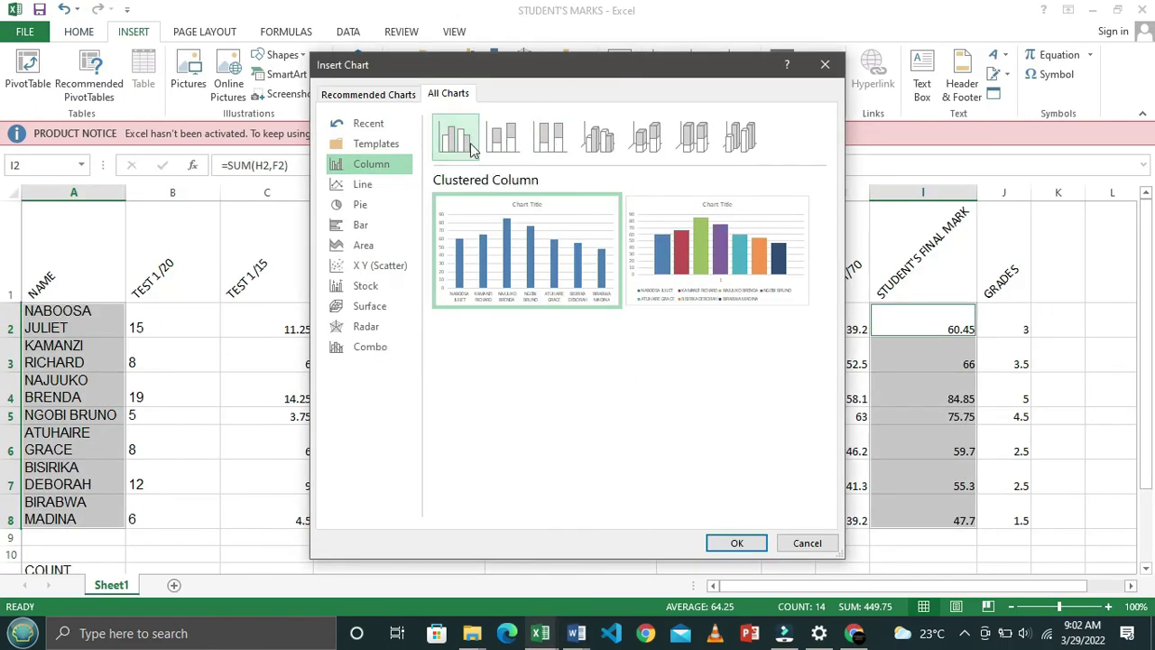
pyautogui.click(736, 542)
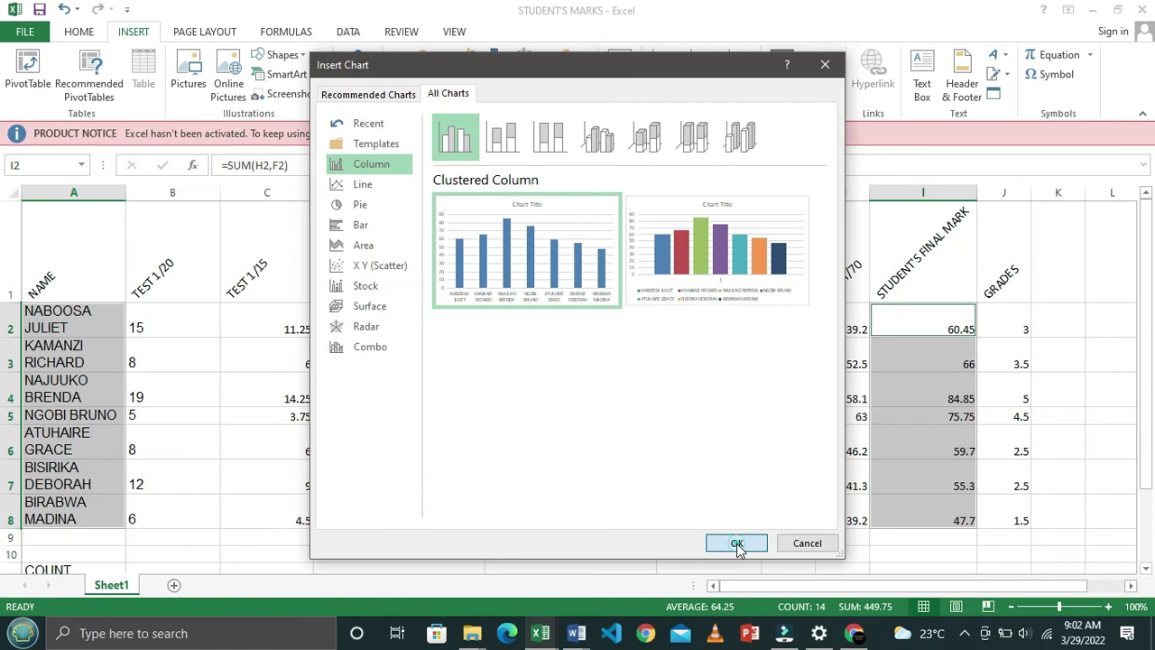
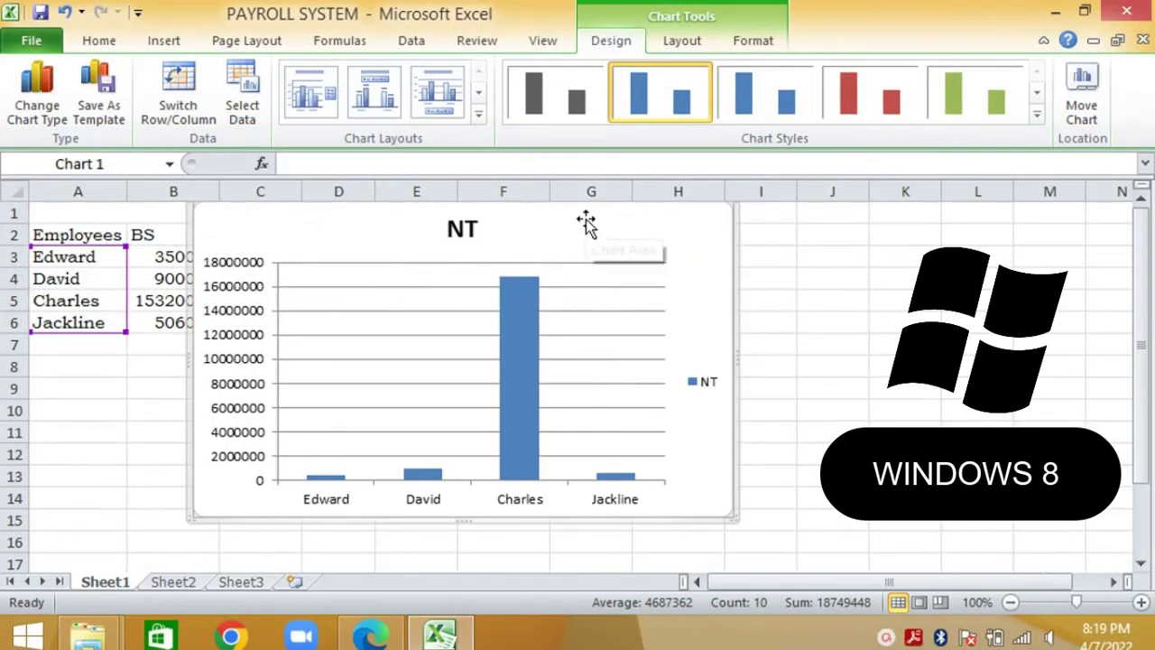
# Move the chart down-right off the company heading and place its NT title above the chart
pyautogui.moveTo(586, 223); pyautogui.dragTo(618, 260)
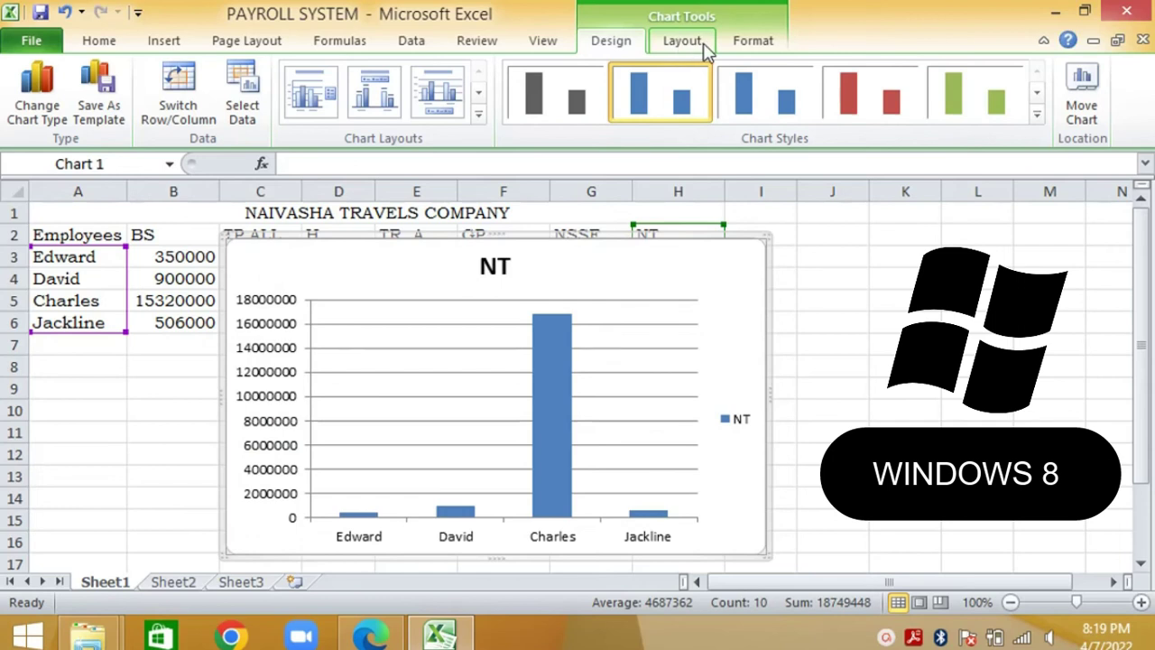
pyautogui.click(708, 51)
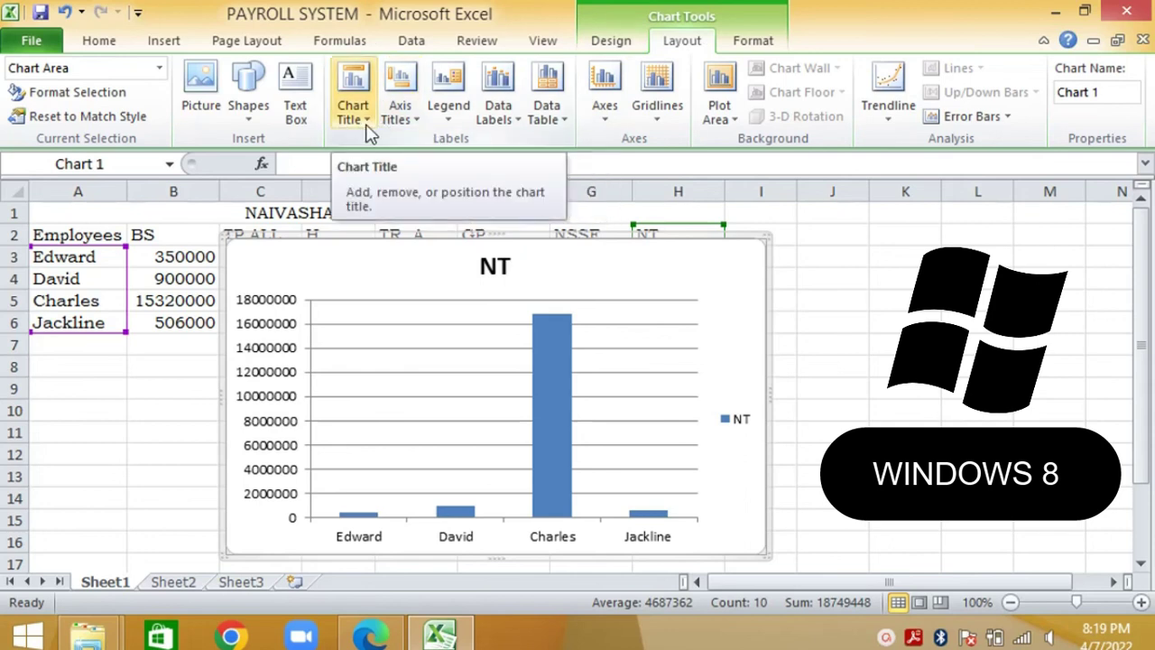
pyautogui.click(369, 131)
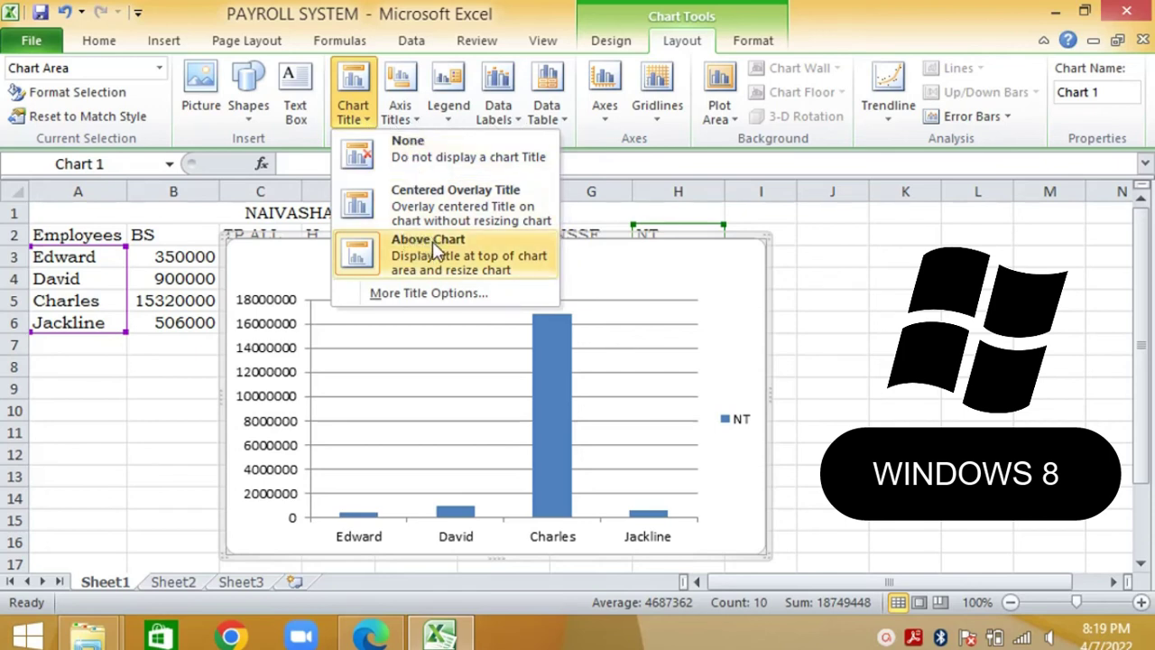
pyautogui.click(434, 249)
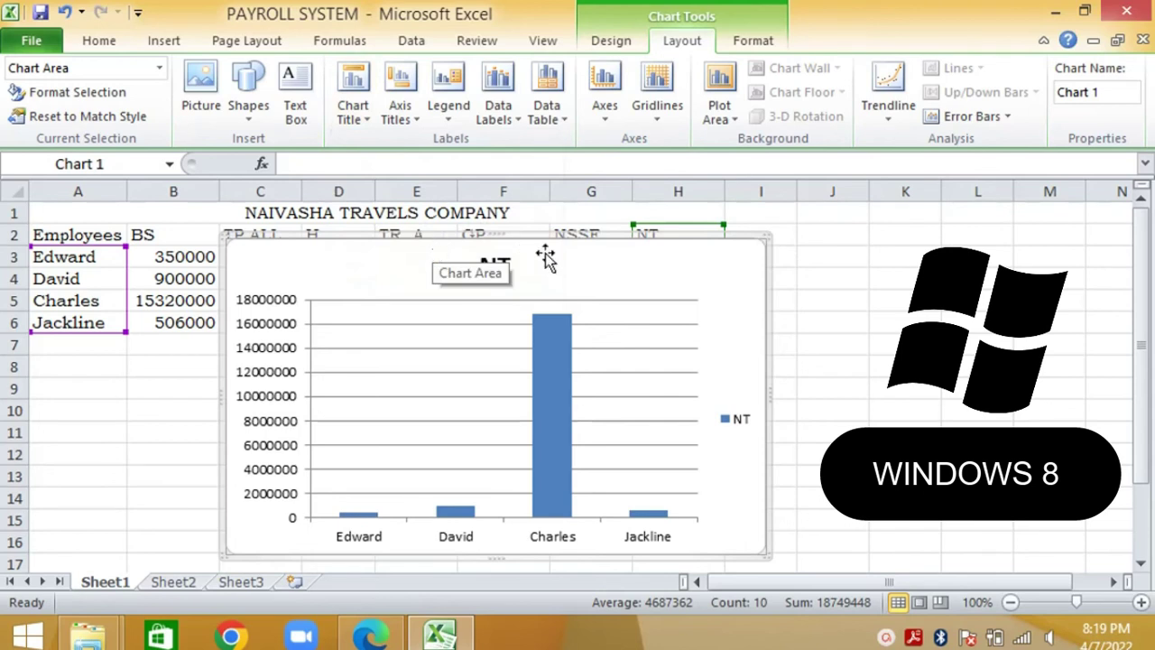
pyautogui.click(503, 271)
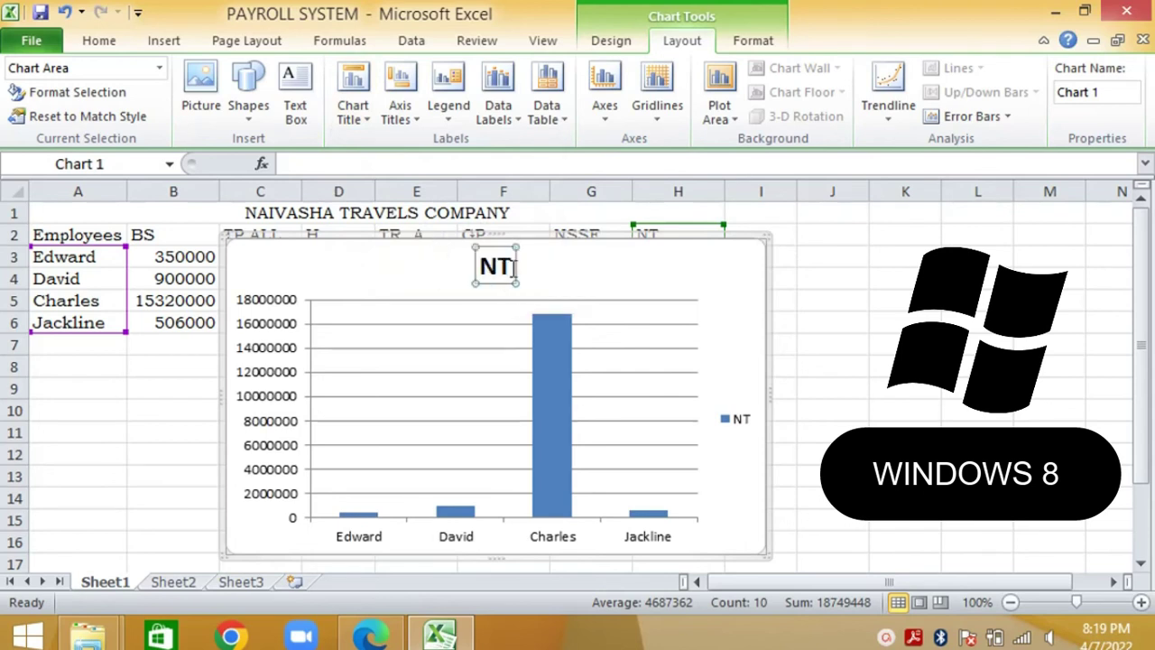
pyautogui.doubleClick(511, 264)
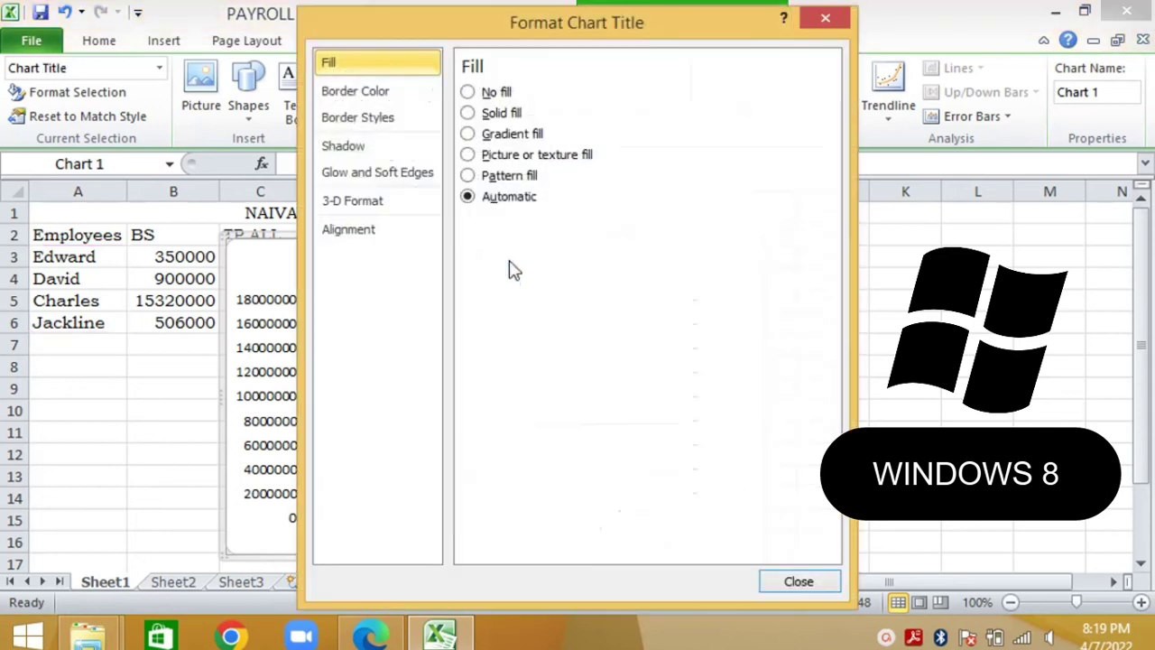
pyautogui.click(825, 16)
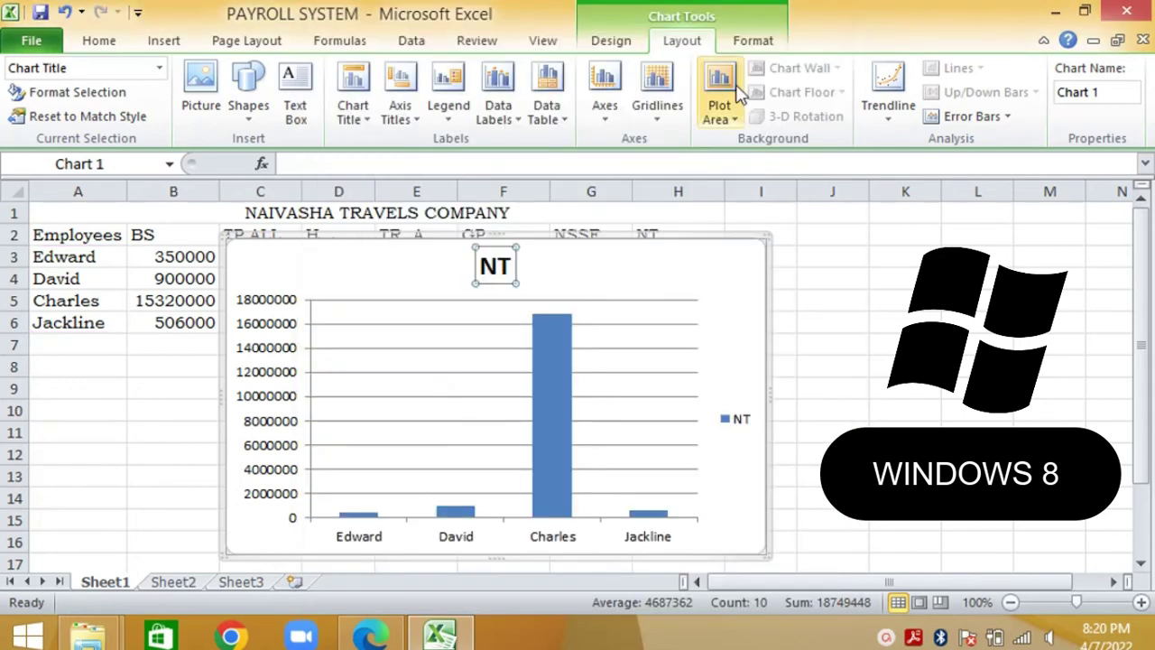
# Add a title below the horizontal axis reading 'employees'
pyautogui.click(415, 125)
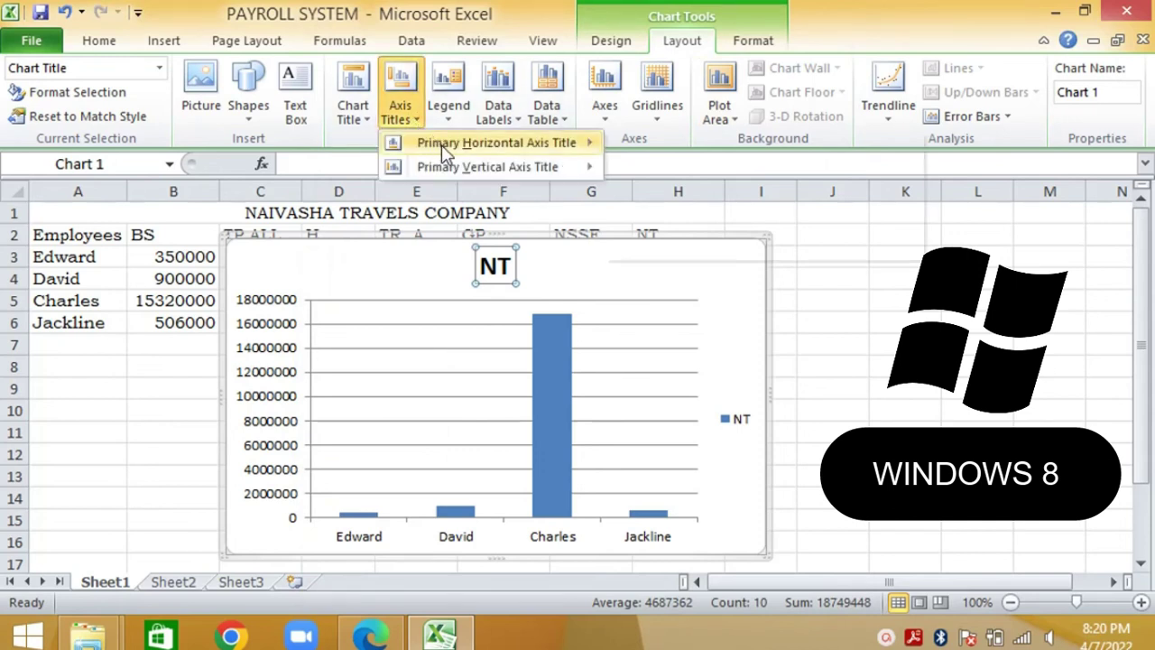
pyautogui.moveTo(447, 144)
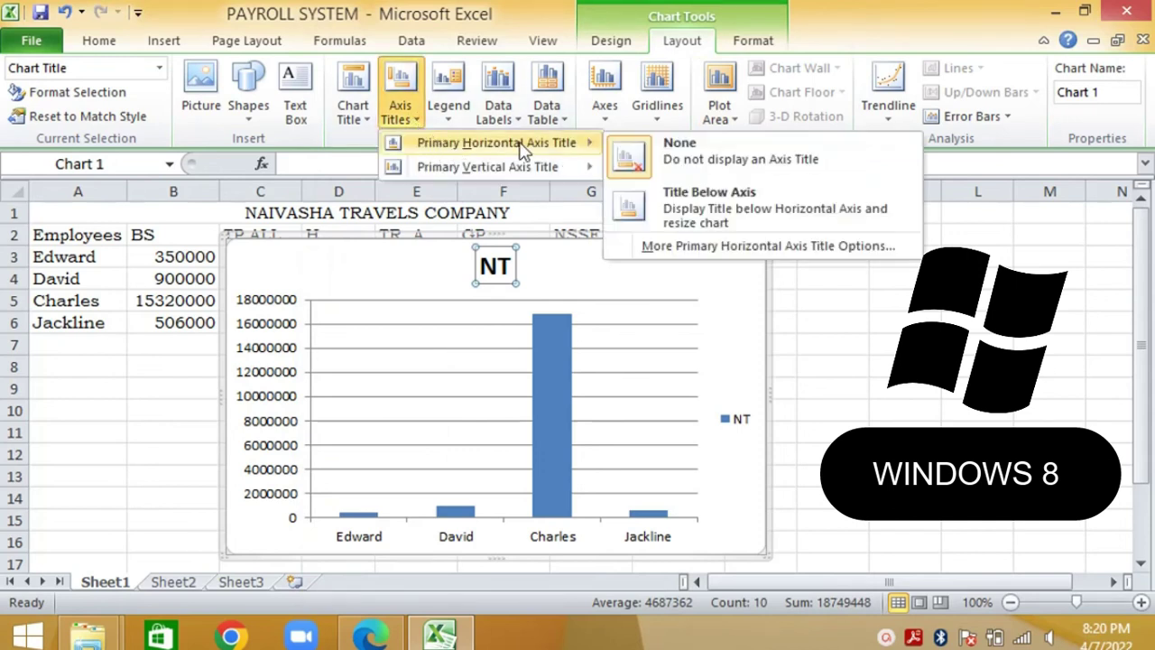
pyautogui.click(671, 201)
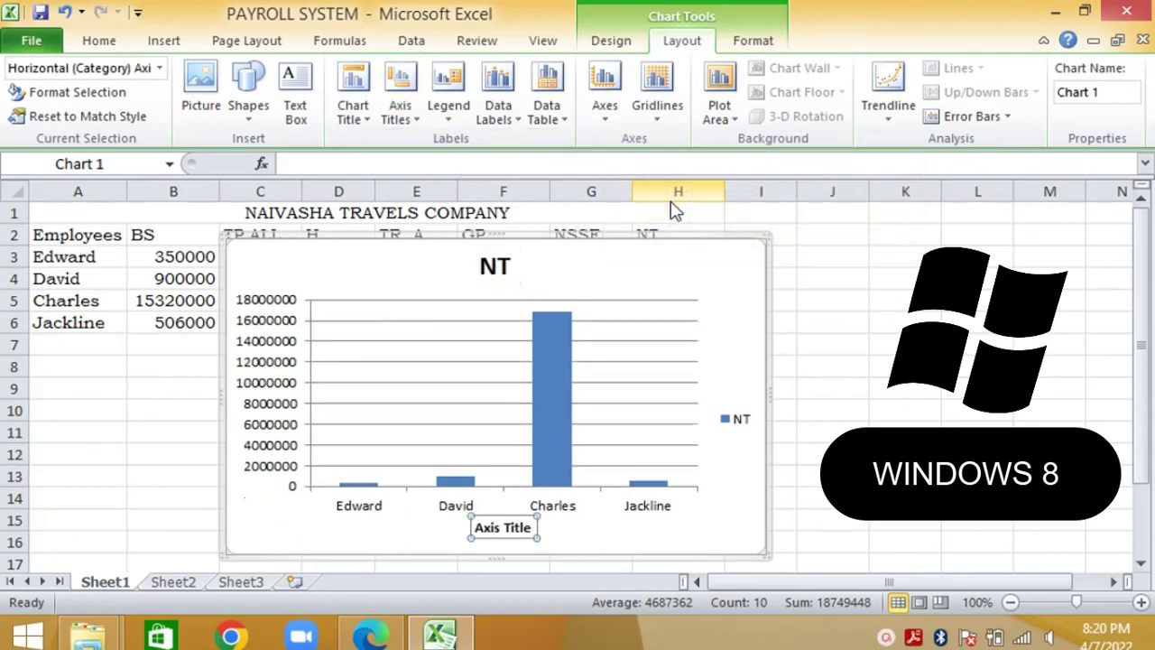
pyautogui.click(529, 528)
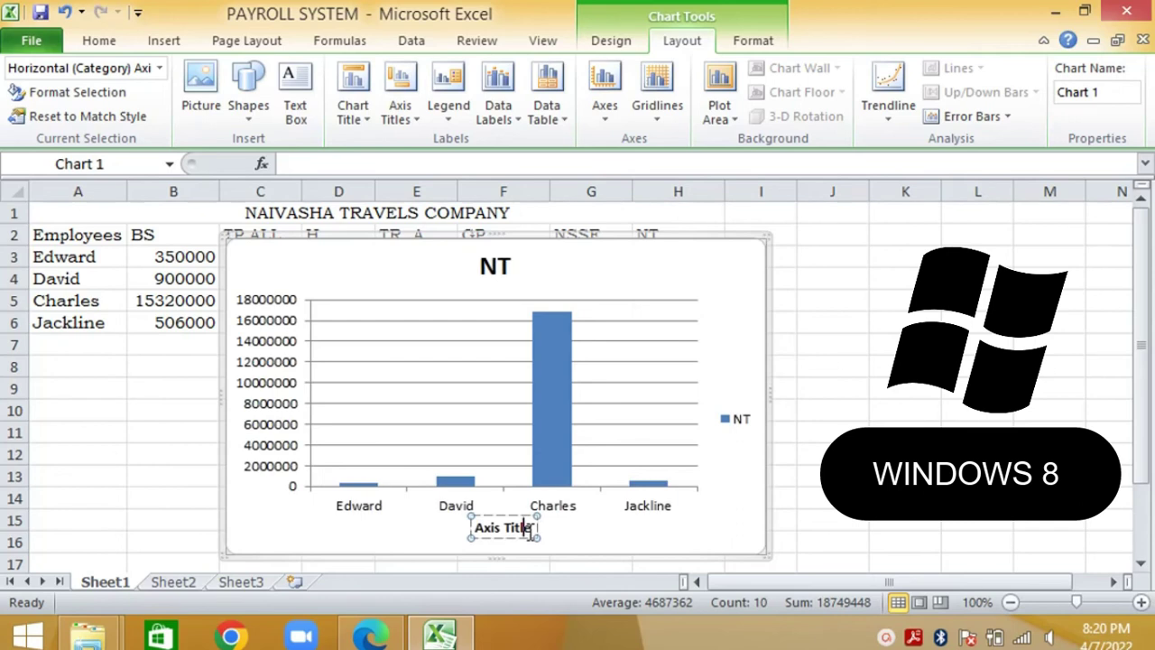
pyautogui.scroll(-5, 530, 531)
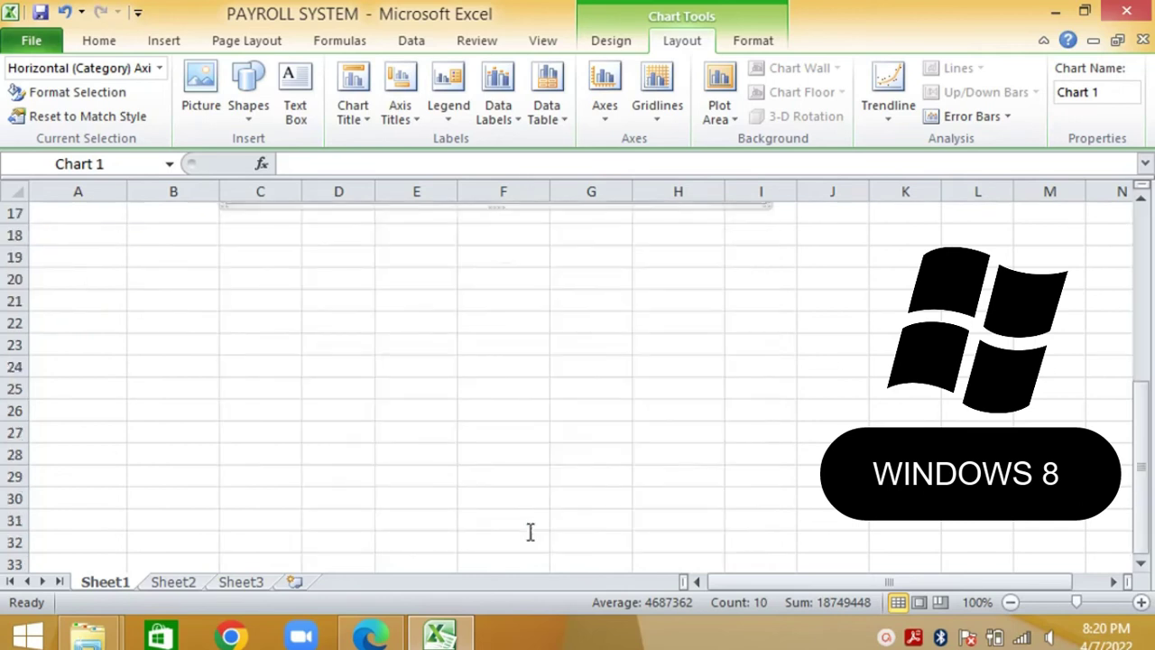
pyautogui.moveTo(1139, 468); pyautogui.dragTo(1142, 359)
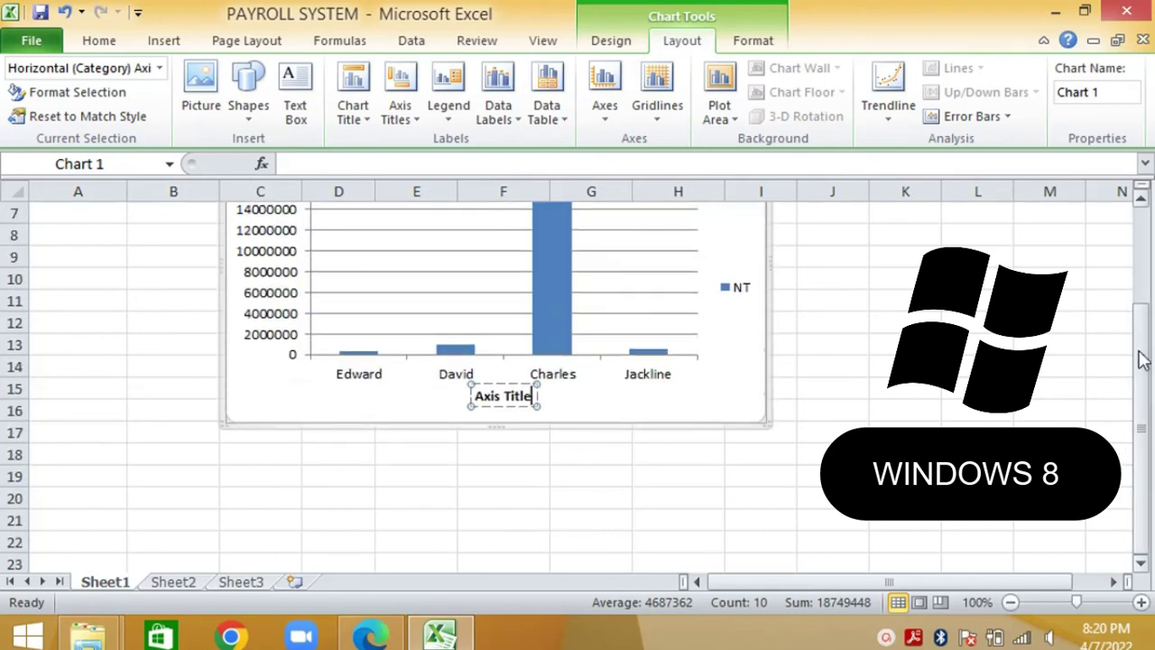
pyautogui.press('BackSpace')
pyautogui.press('BackSpace')
pyautogui.press('BackSpace')
pyautogui.press('BackSpace')
pyautogui.press('BackSpace')
pyautogui.press('BackSpace')
pyautogui.press('BackSpace')
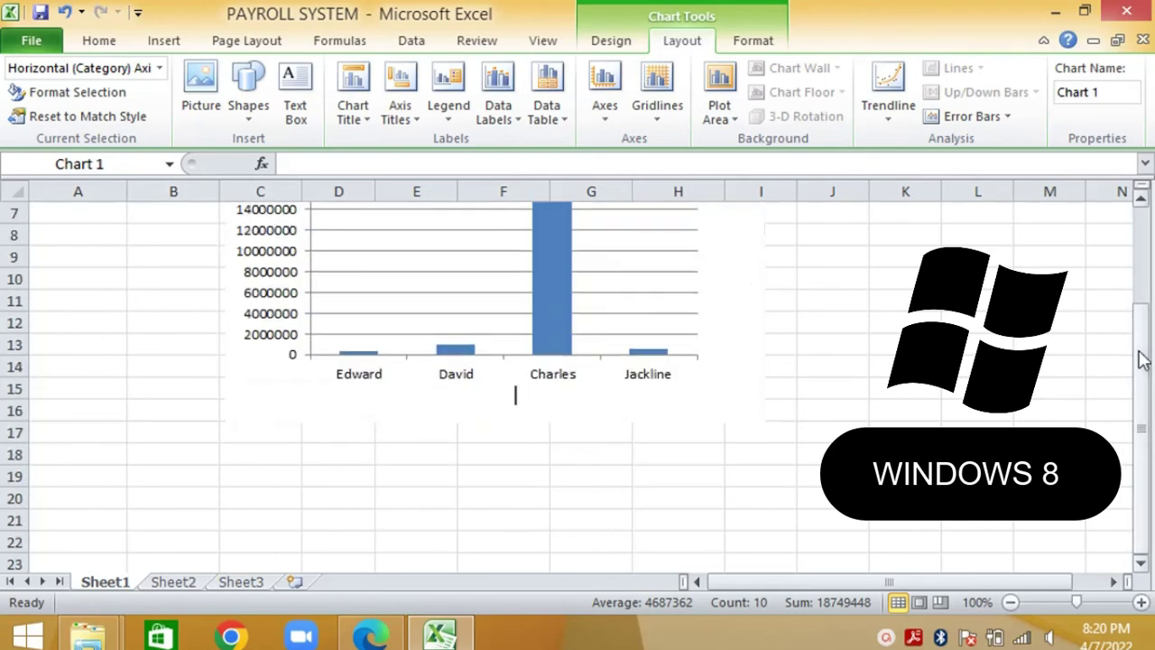
pyautogui.press('BackSpace')
pyautogui.press('BackSpace')
pyautogui.press('BackSpace')
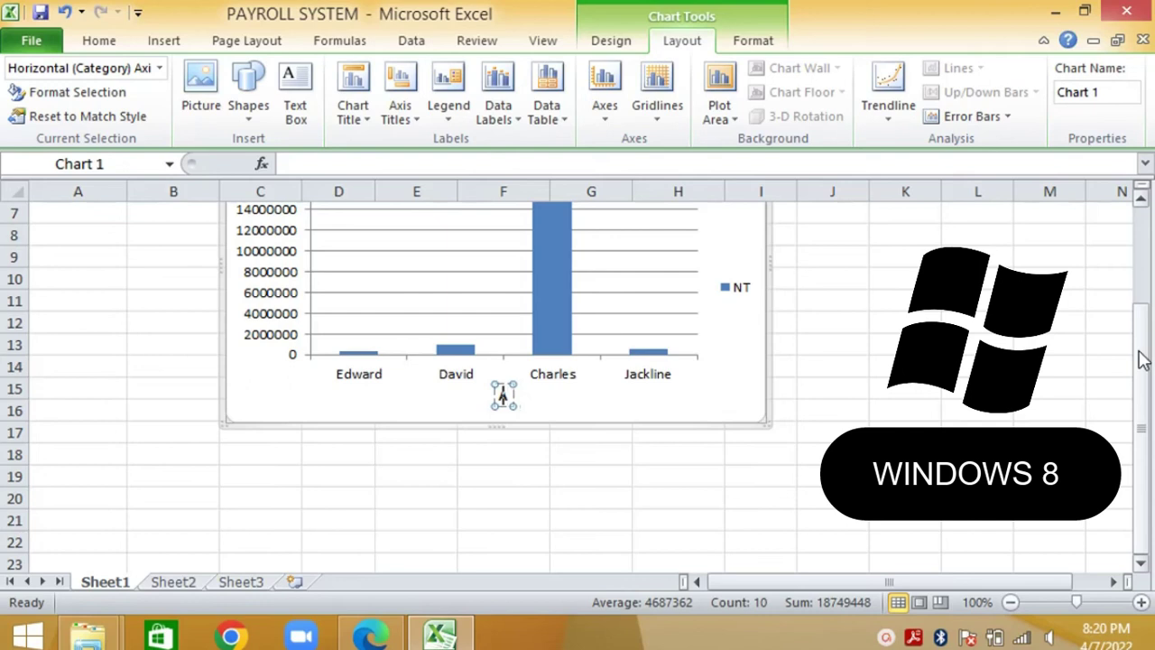
pyautogui.write('emp')
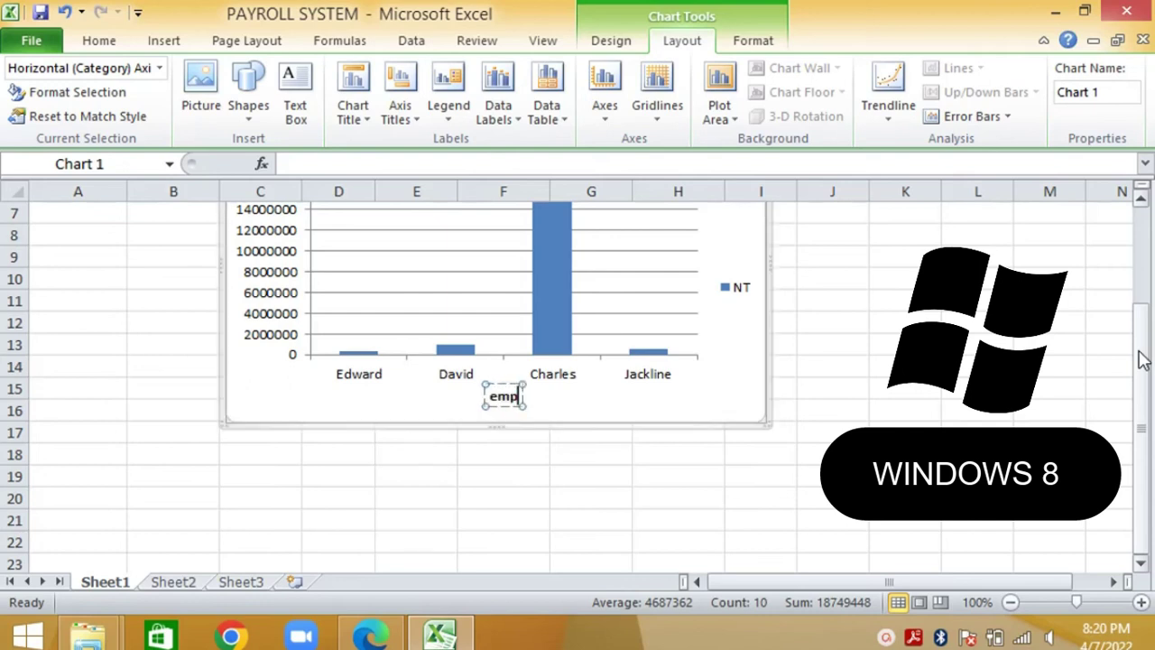
pyautogui.write('loyees')
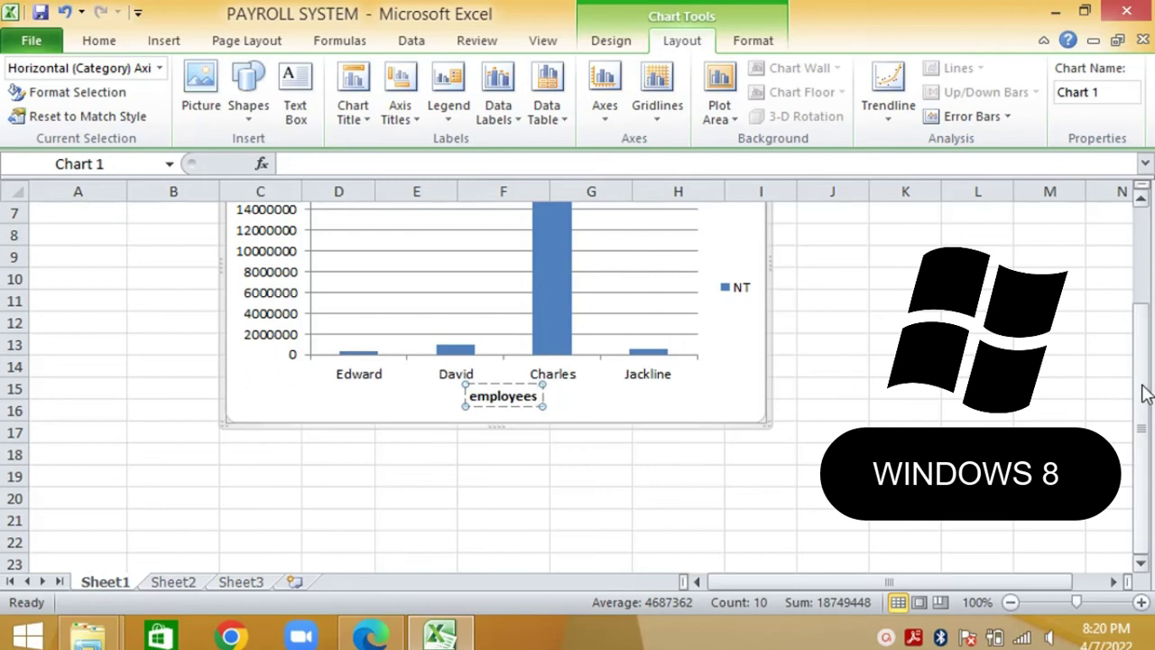
pyautogui.moveTo(1145, 394); pyautogui.dragTo(1144, 331)
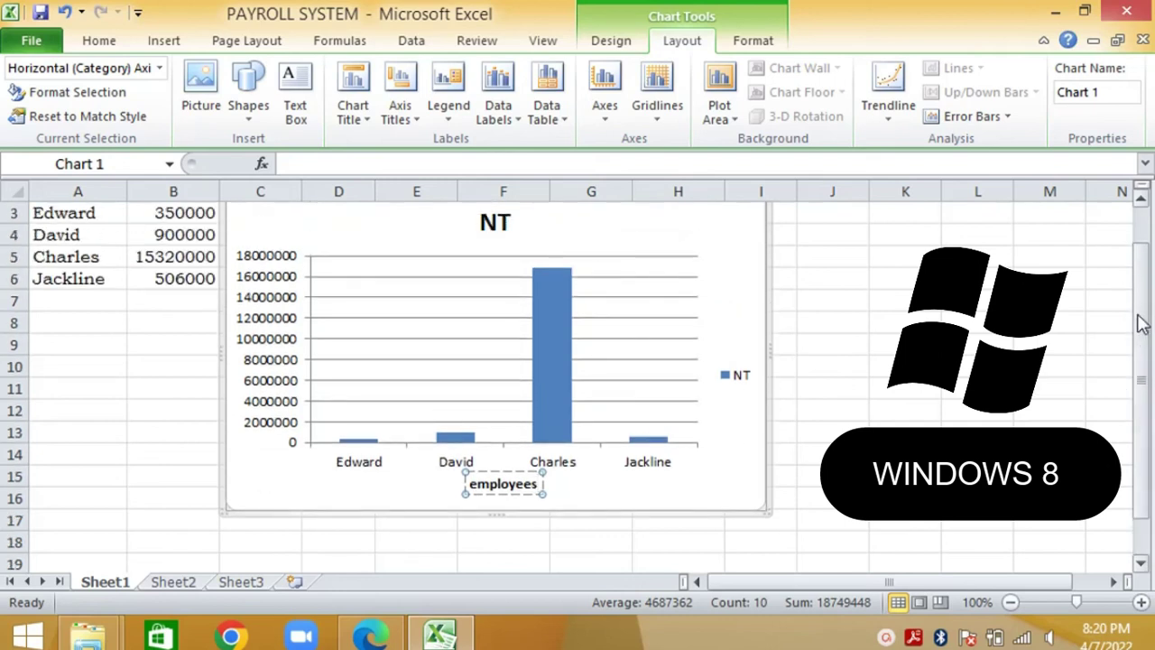
pyautogui.click(732, 312)
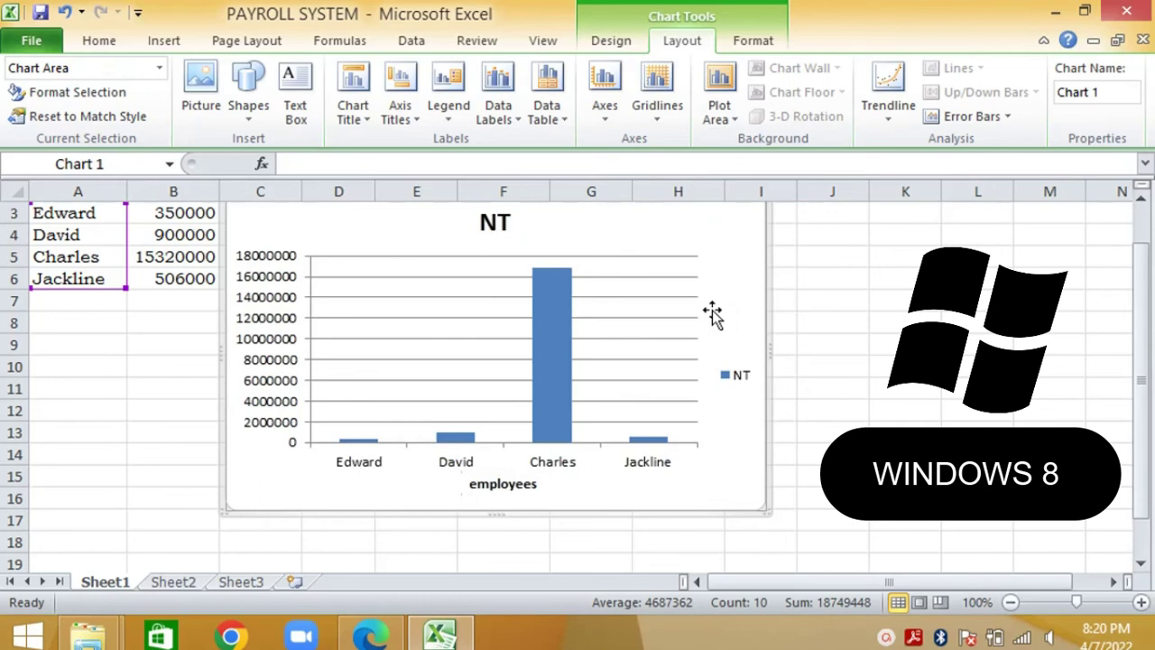
# Add a horizontal value-axis title, clear 'Axis Title' and start typing 'netp'
pyautogui.click(417, 122)
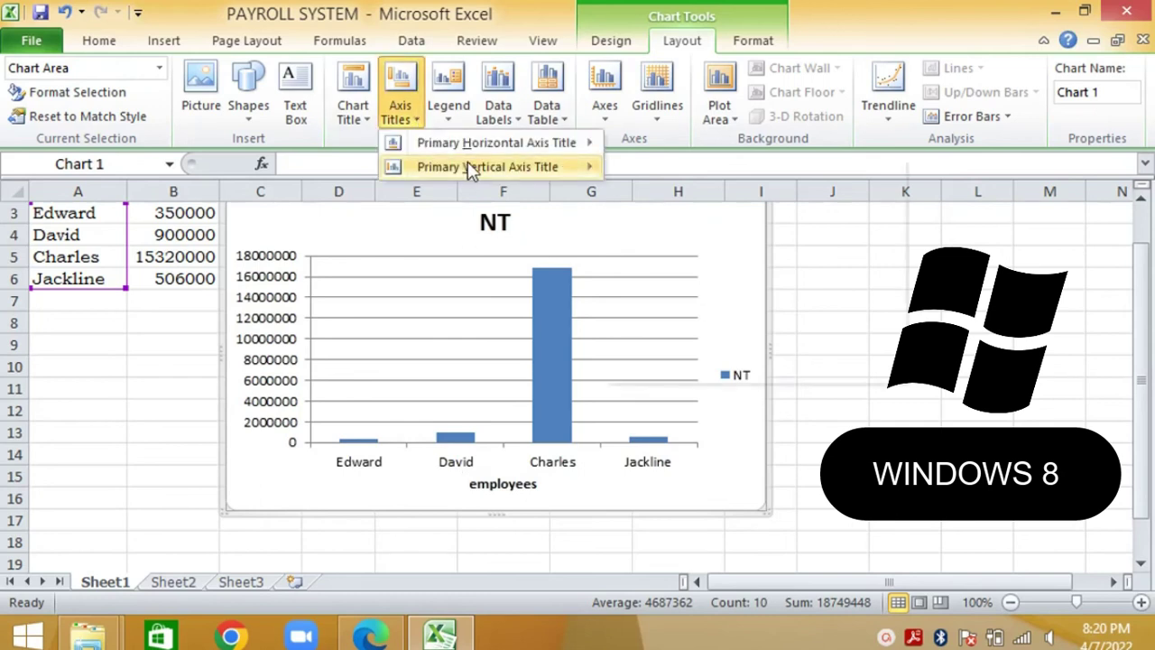
pyautogui.moveTo(472, 171)
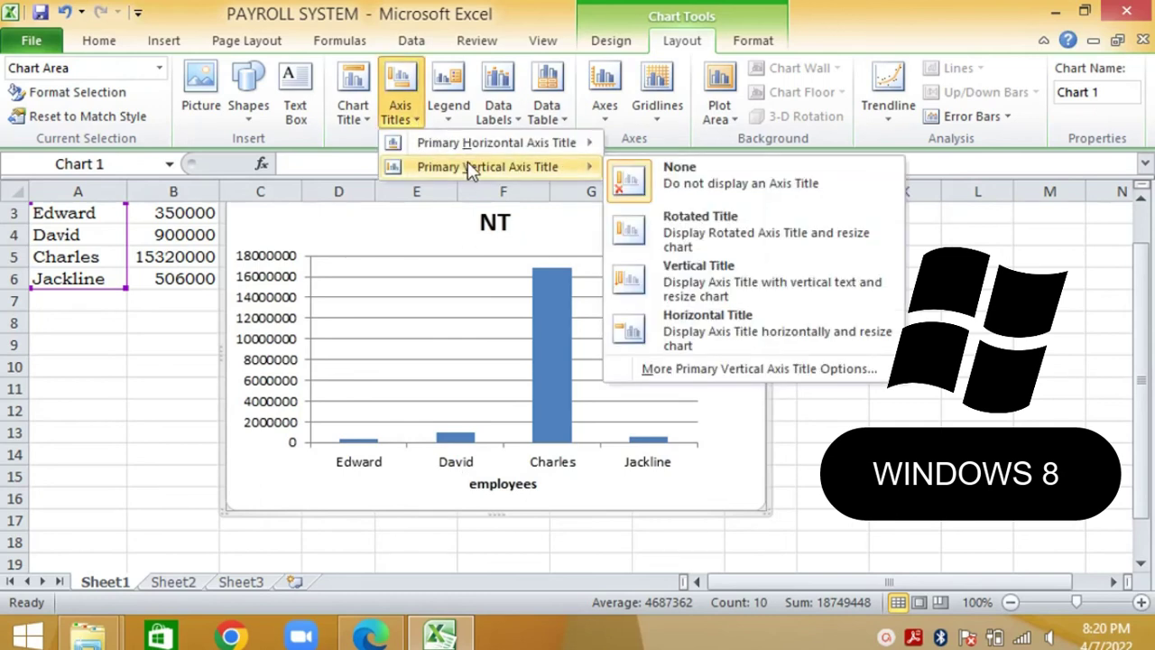
pyautogui.click(702, 326)
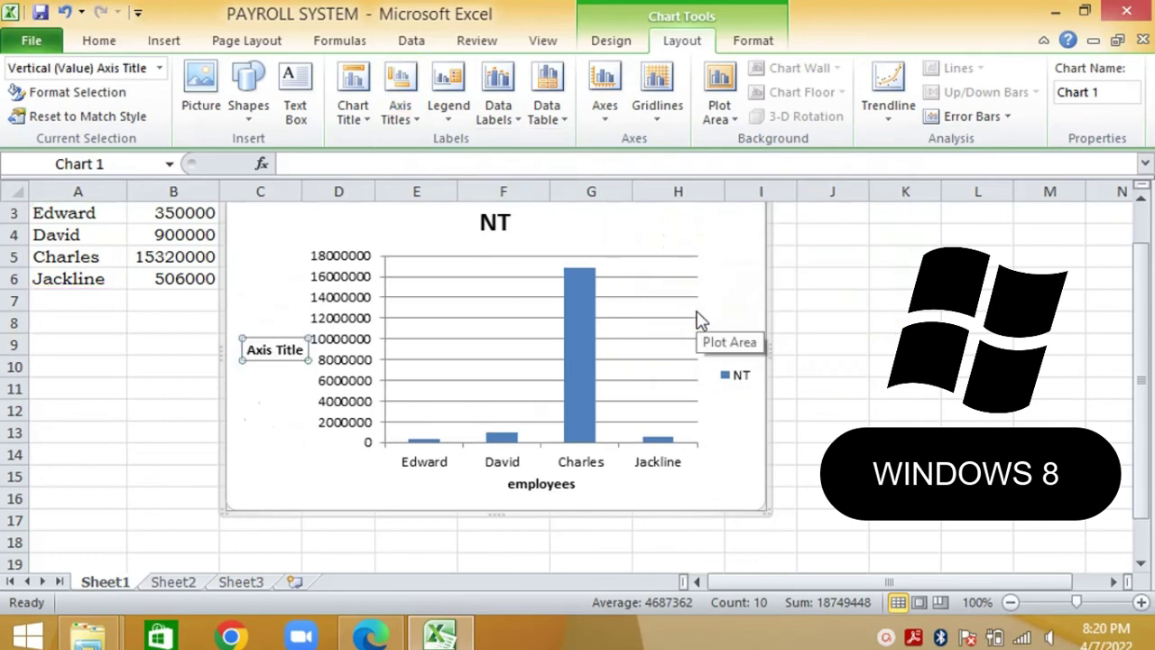
pyautogui.click(298, 350)
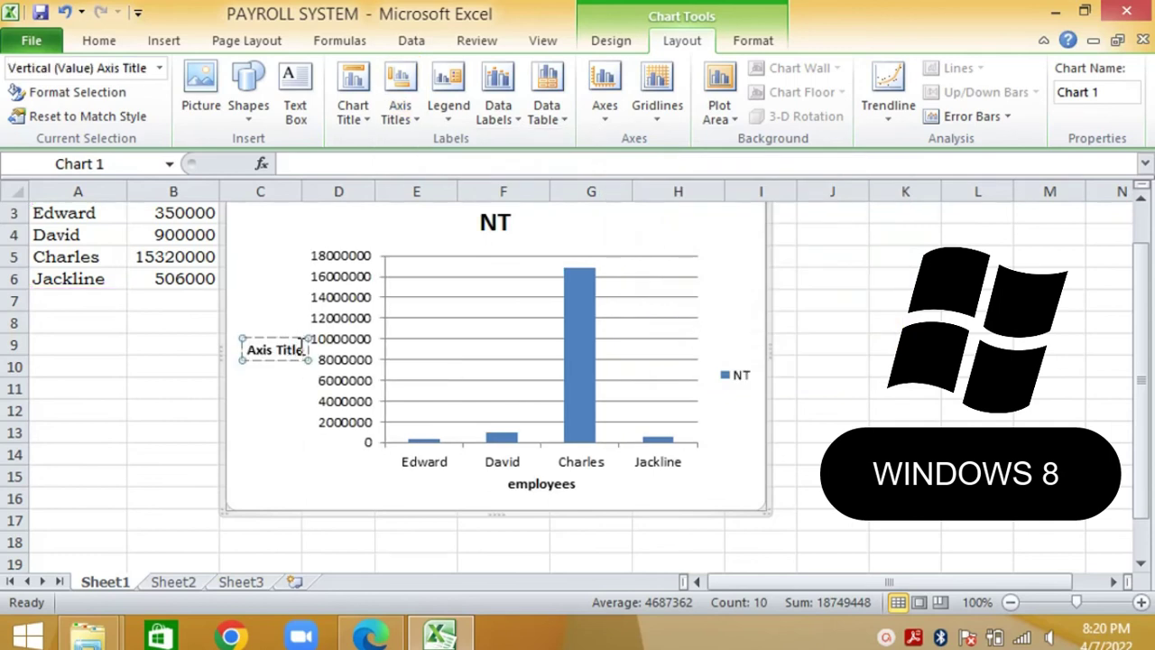
pyautogui.press('BackSpace')
pyautogui.press('BackSpace')
pyautogui.press('BackSpace')
pyautogui.press('BackSpace')
pyautogui.press('BackSpace')
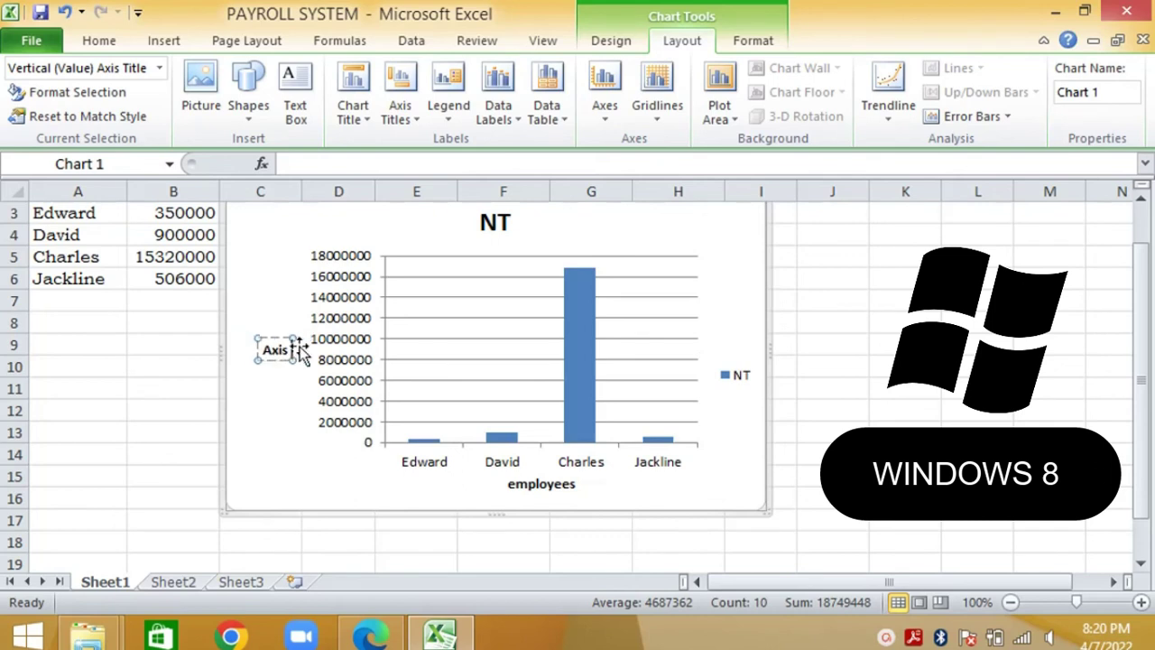
pyautogui.press('BackSpace')
pyautogui.press('BackSpace')
pyautogui.press('BackSpace')
pyautogui.press('BackSpace')
pyautogui.write('netp')
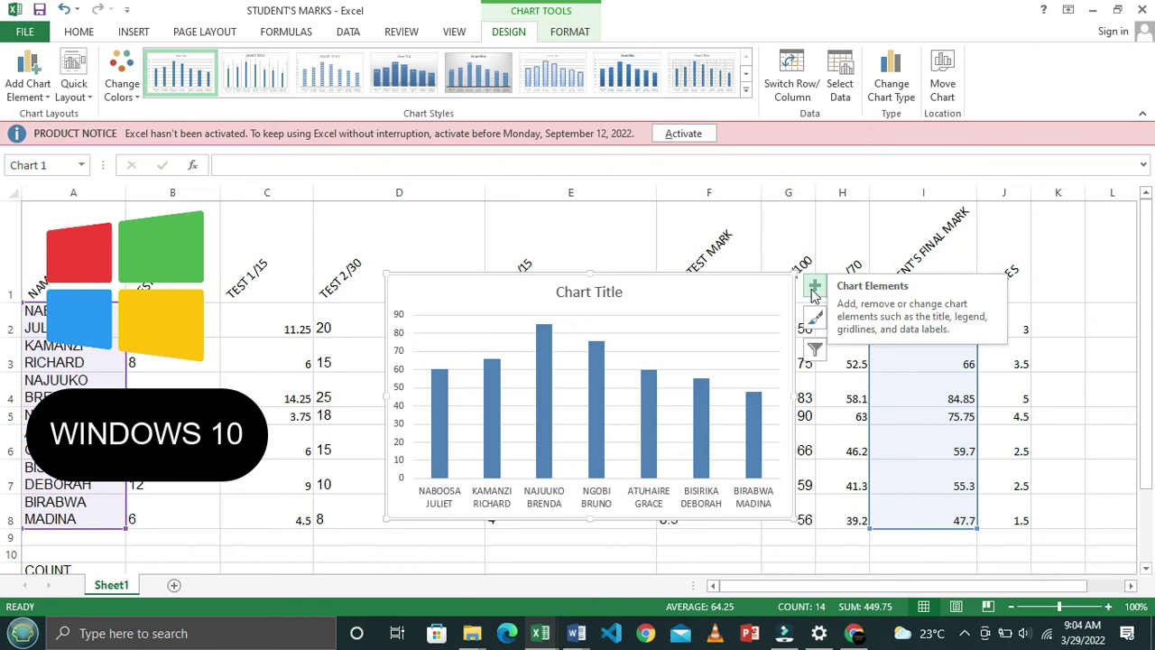
# Turn on Axis Titles from Chart Elements and select the chart title for editing
pyautogui.click(814, 287)
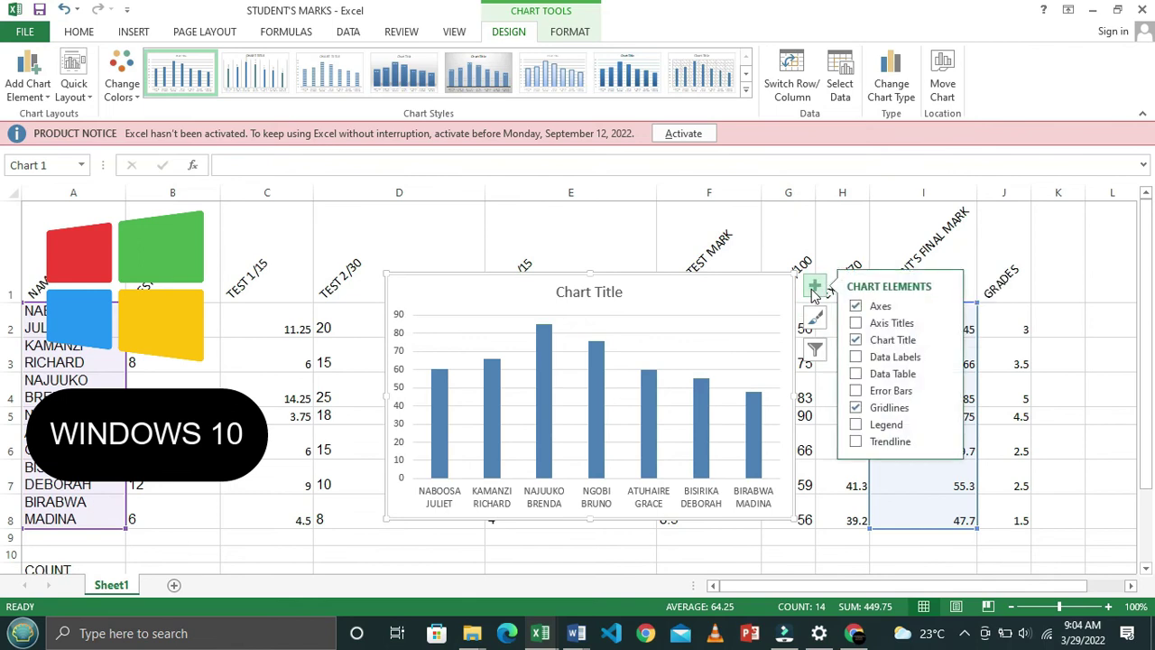
pyautogui.click(855, 325)
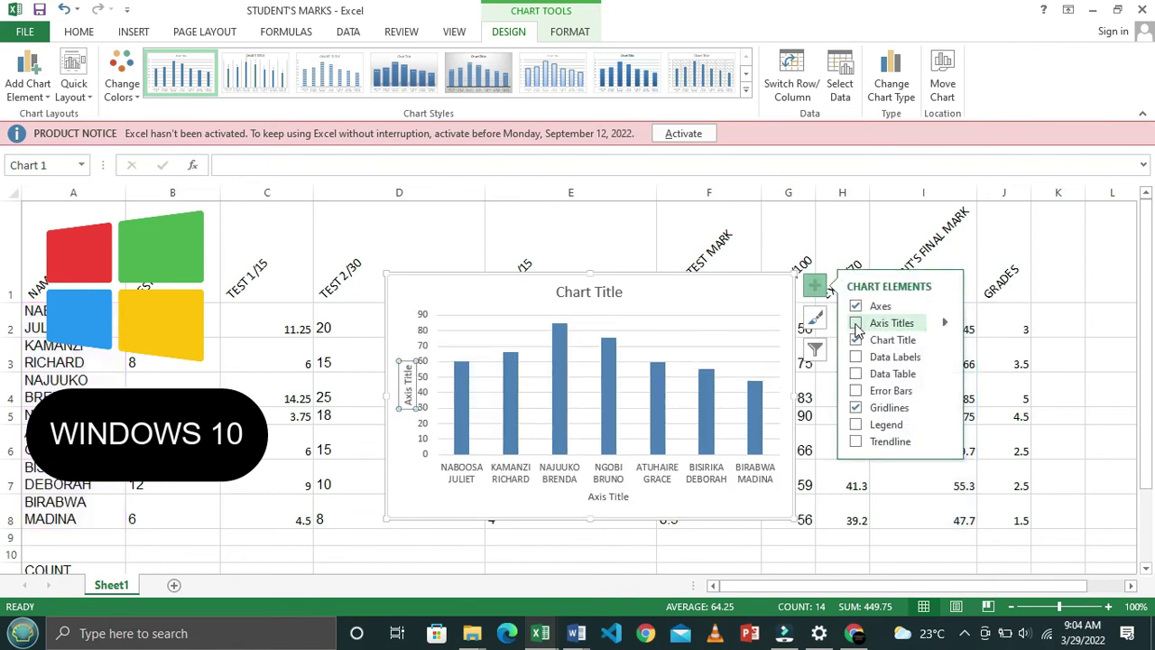
pyautogui.click(855, 325)
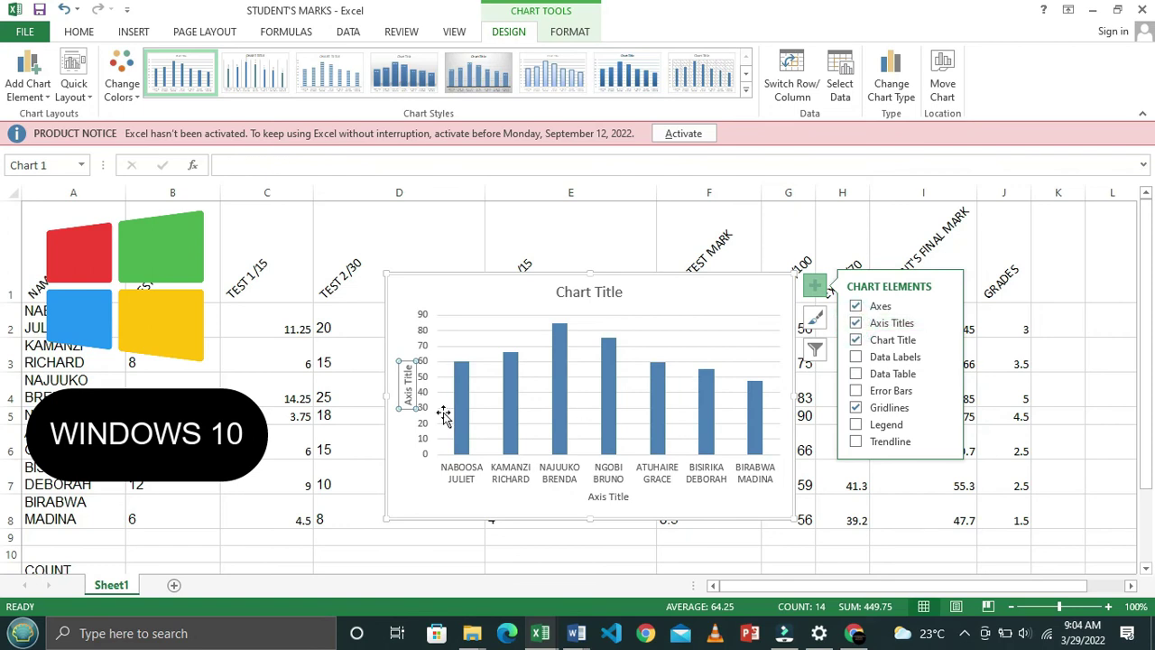
pyautogui.doubleClick(612, 298)
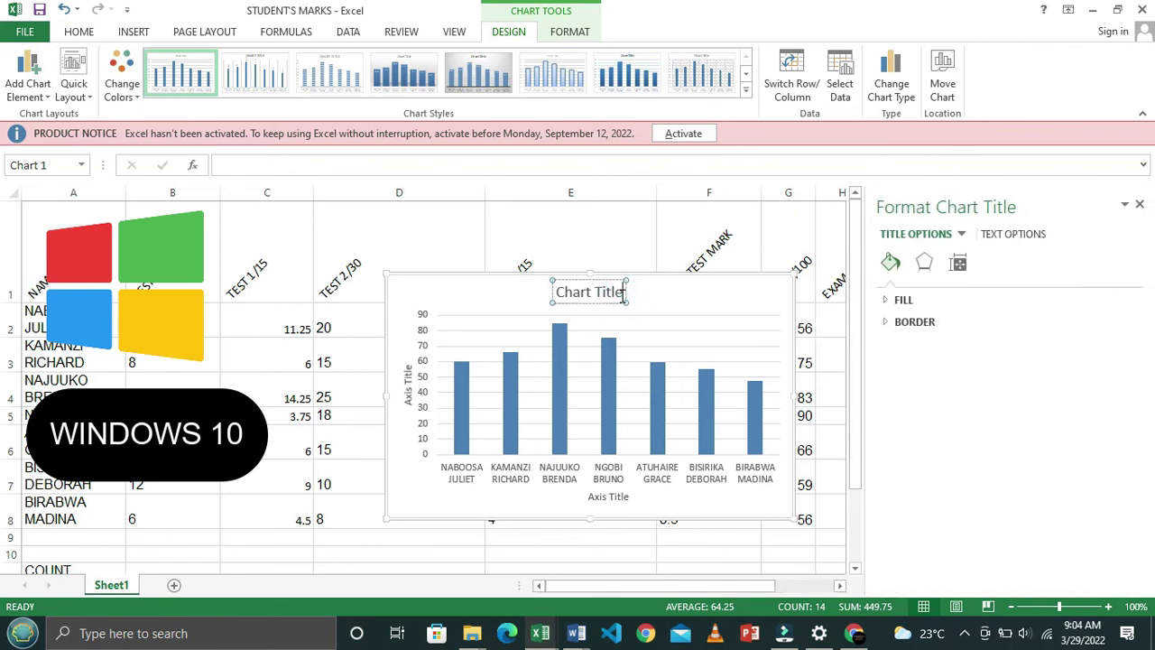
# Replace the chart title placeholder with 'STUDENT'S RESULTS'
pyautogui.hotkey('alt', 'Tab')
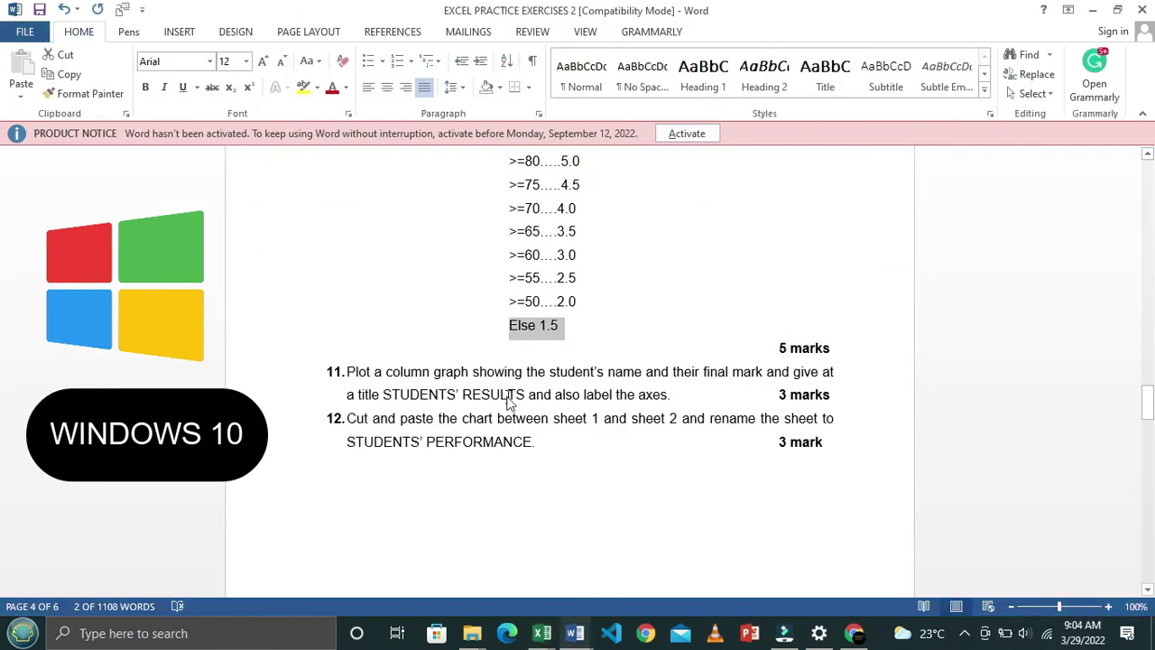
pyautogui.hotkey('alt', 'Tab')
pyautogui.press('BackSpace')
pyautogui.press('BackSpace')
pyautogui.press('BackSpace')
pyautogui.press('BackSpace')
pyautogui.press('BackSpace')
pyautogui.press('BackSpace')
pyautogui.press('BackSpace')
pyautogui.press('BackSpace')
pyautogui.press('BackSpace')
pyautogui.press('BackSpace')
pyautogui.press('BackSpace')
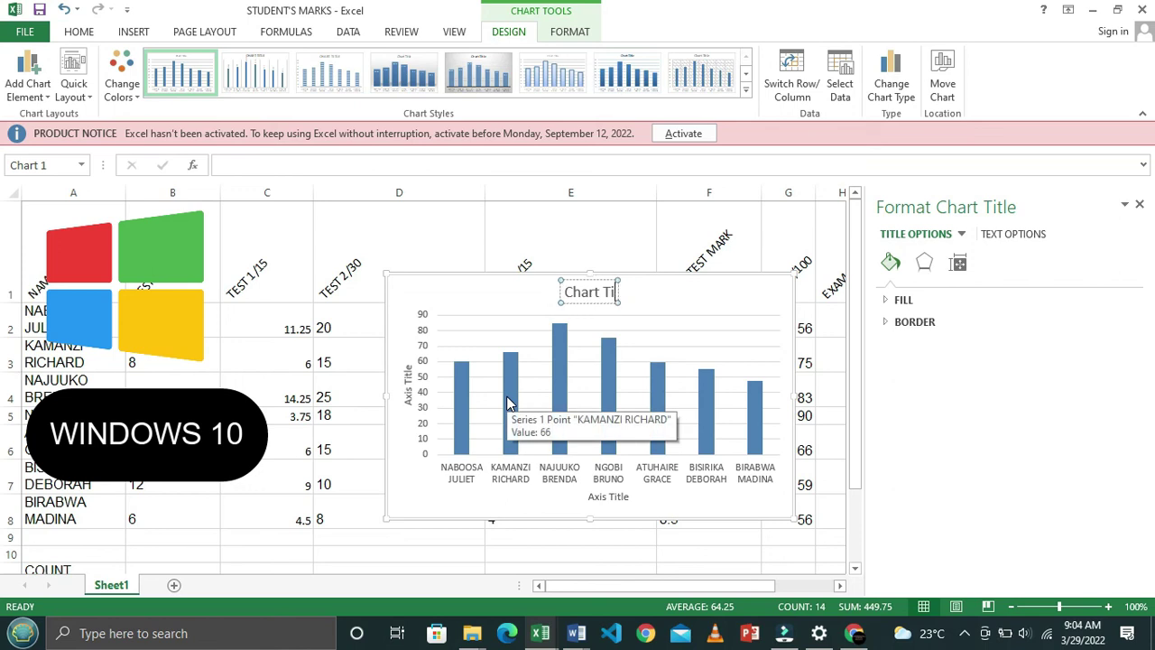
pyautogui.write("STUDENT'S RES")
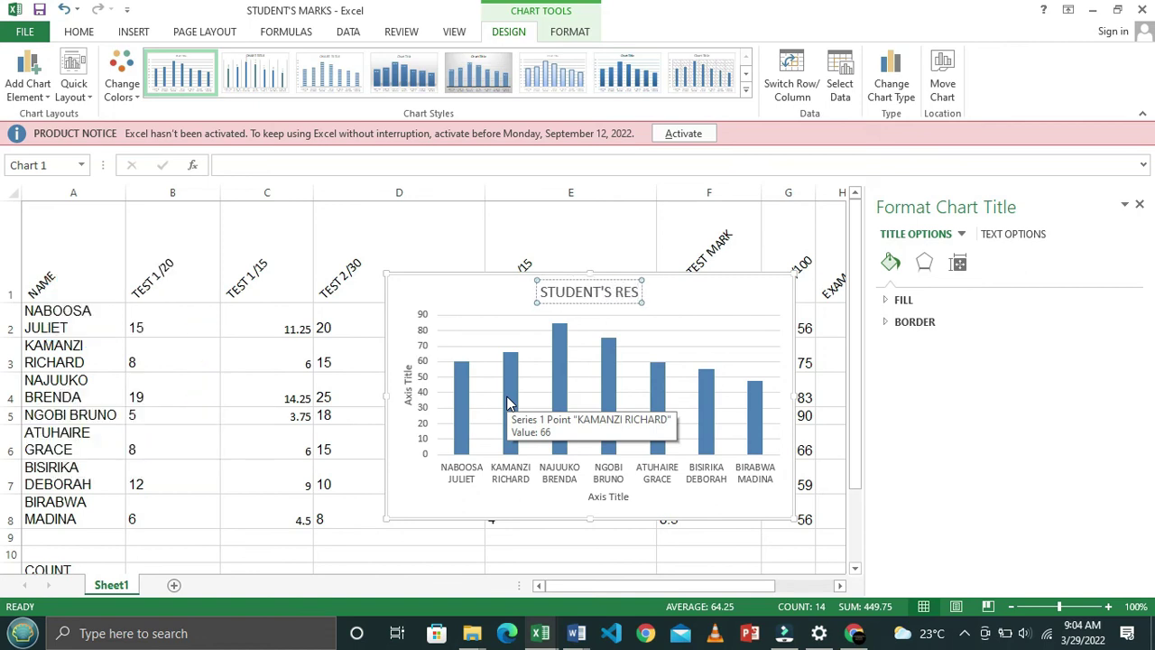
pyautogui.write('ULTS')
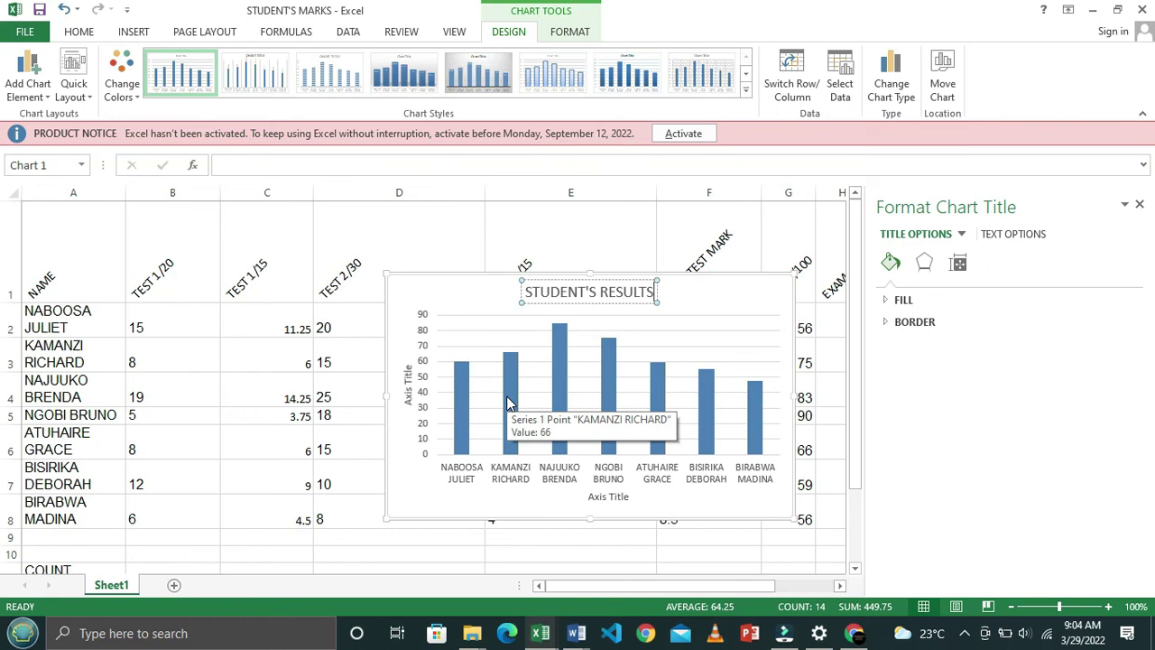
pyautogui.click(607, 497)
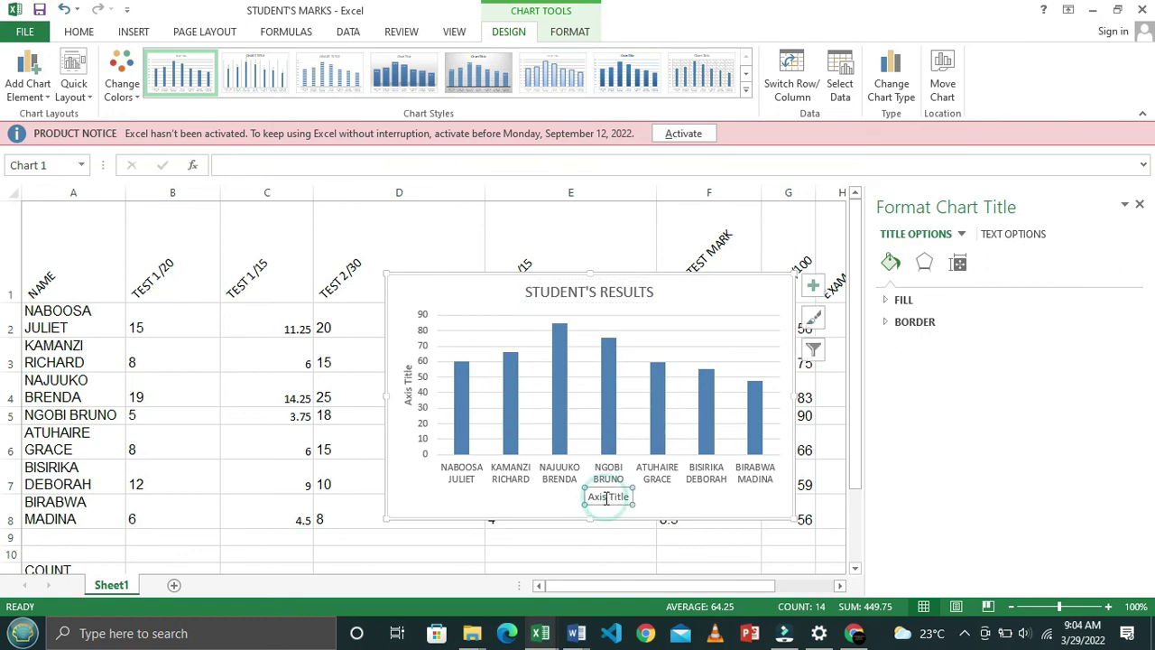
# Change the horizontal axis title to 'STUDENT'S NAMES', checking the Word instructions first
pyautogui.hotkey('alt', 'Tab')
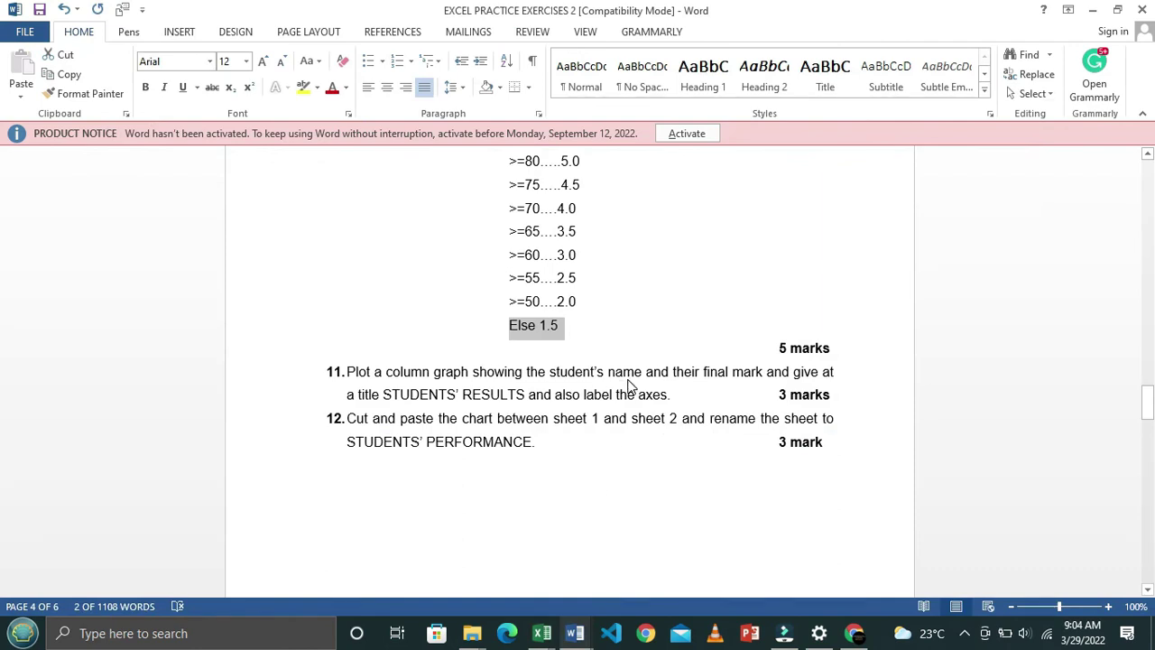
pyautogui.hotkey('alt', 'Tab')
pyautogui.click(603, 503)
pyautogui.doubleClick(617, 499)
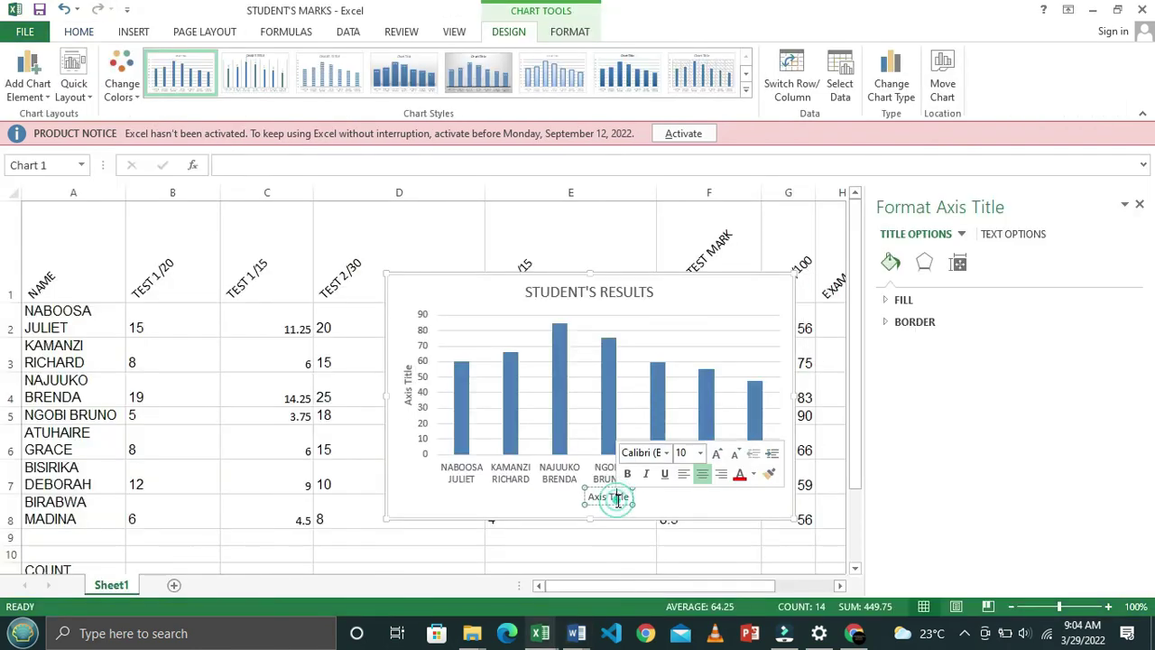
pyautogui.press('BackSpace')
pyautogui.press('BackSpace')
pyautogui.press('BackSpace')
pyautogui.press('BackSpace')
pyautogui.press('BackSpace')
pyautogui.press('BackSpace')
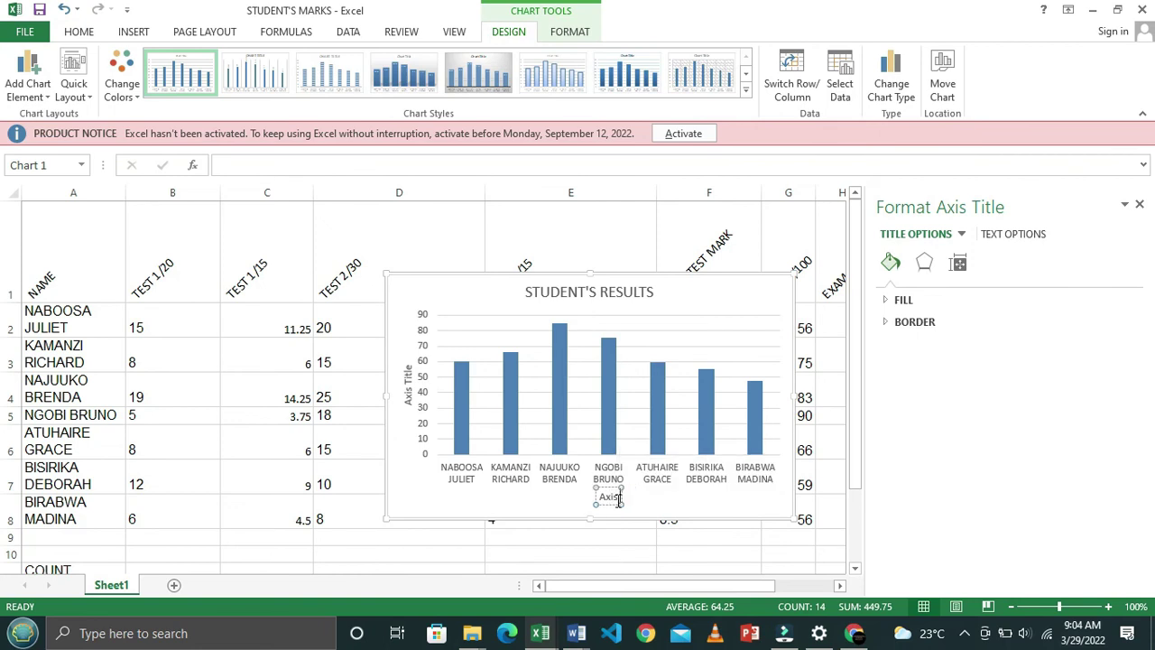
pyautogui.write('STUDENT')
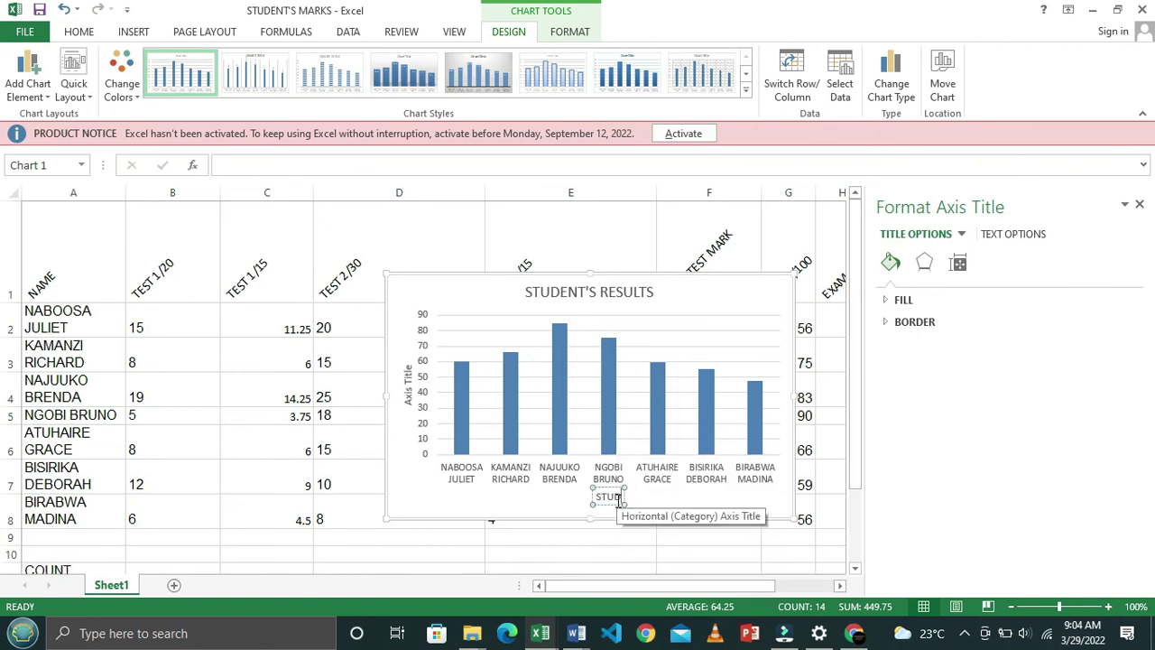
pyautogui.write("'S")
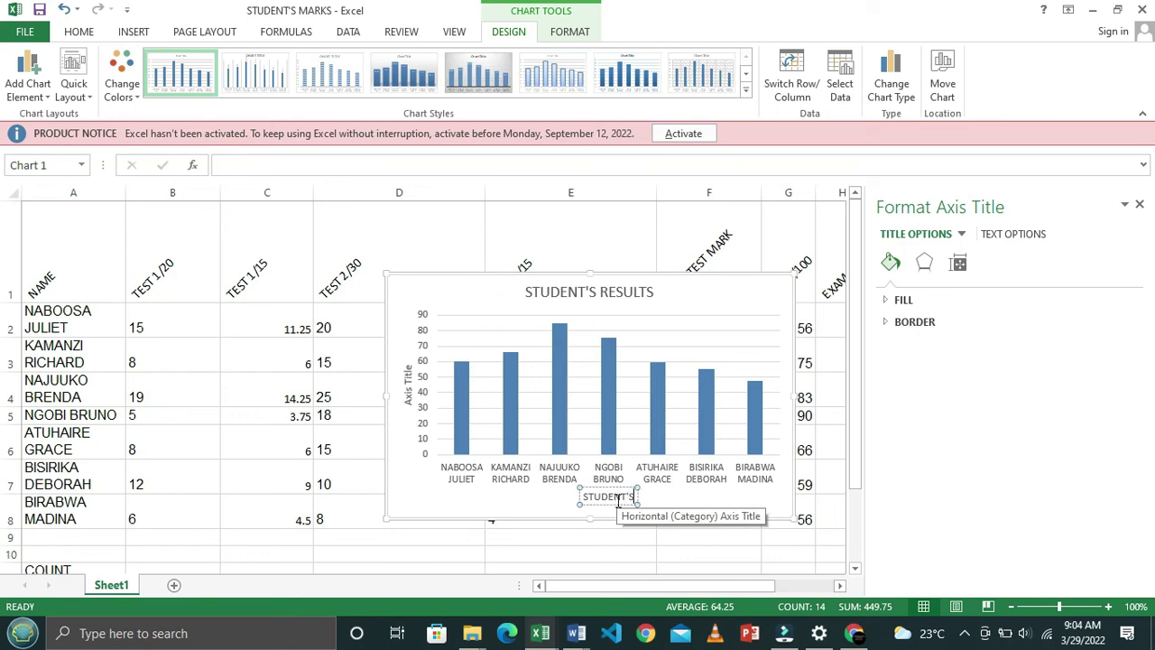
pyautogui.write(' NAMES')
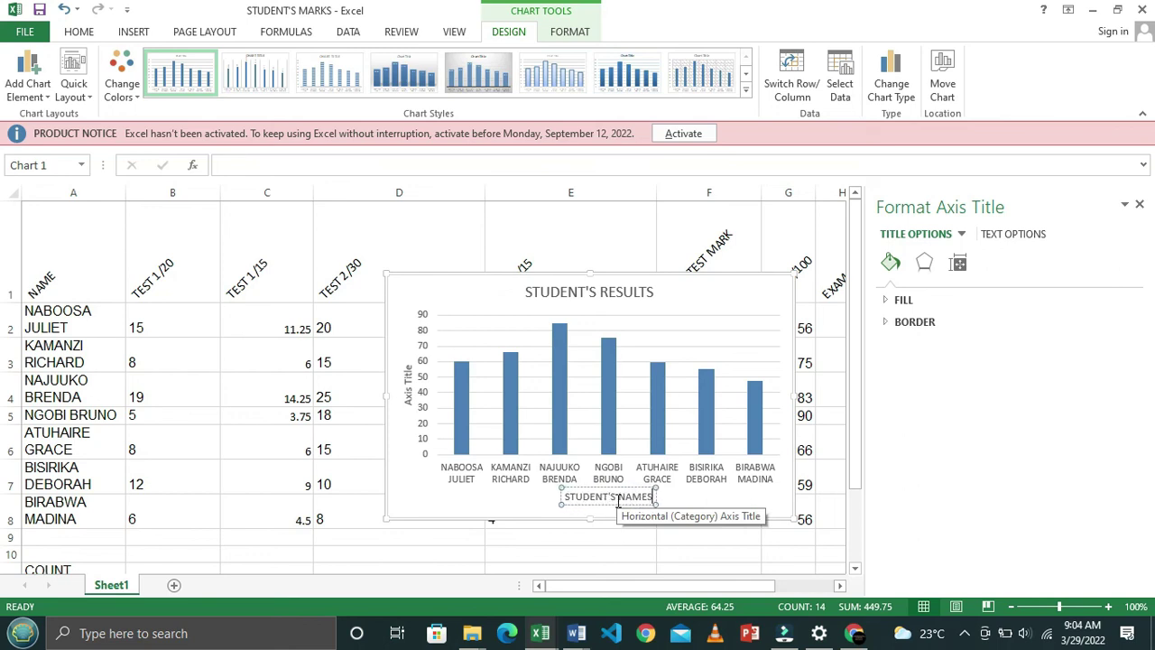
pyautogui.hotkey('alt', 'Tab')
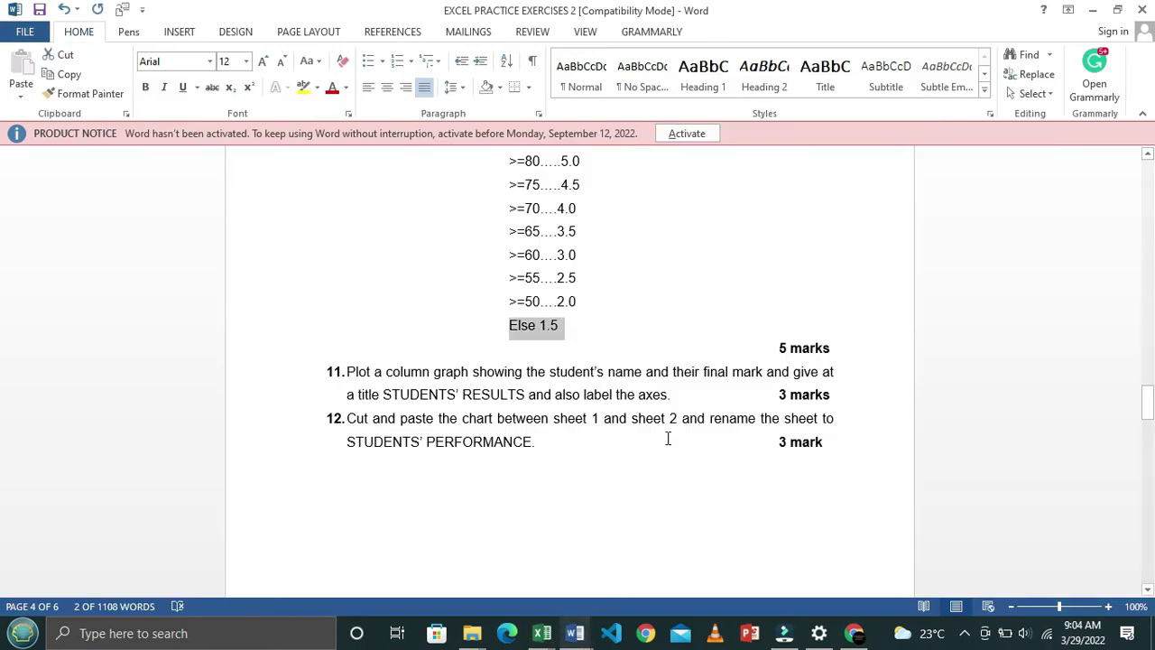
pyautogui.hotkey('alt', 'Tab')
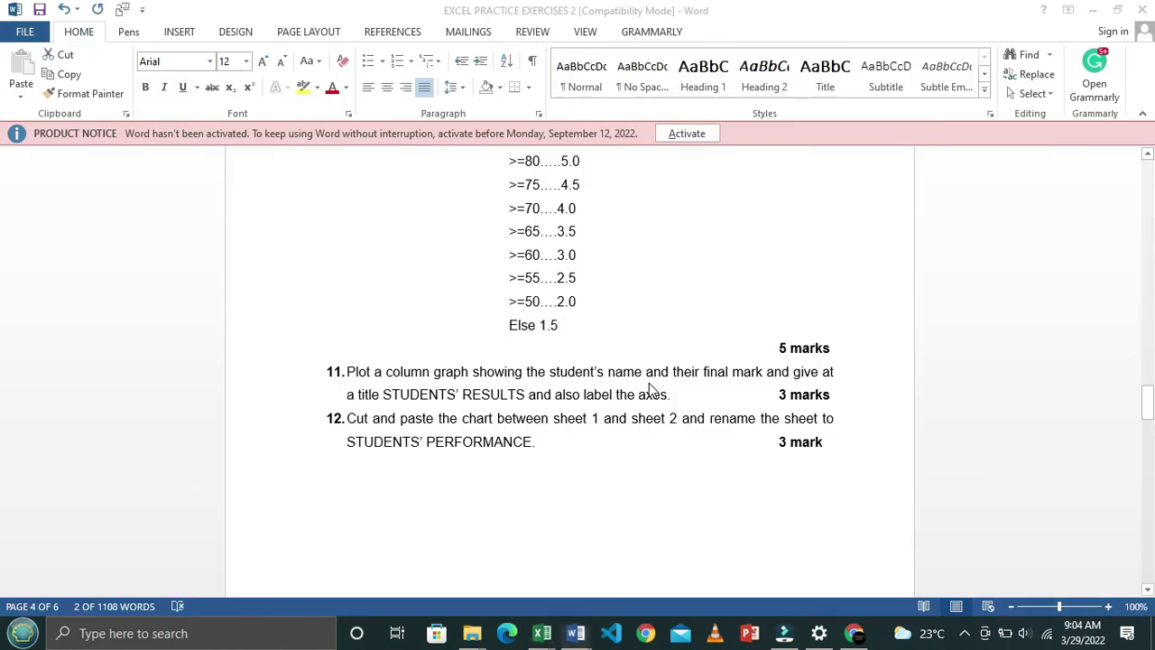
pyautogui.click(410, 395)
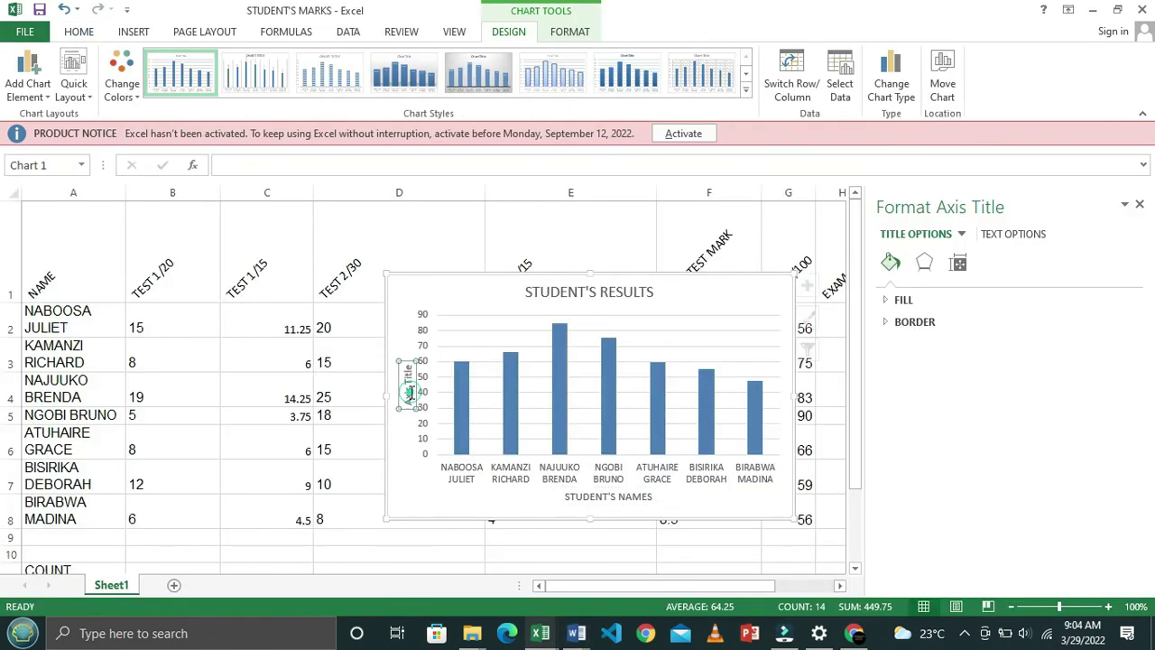
# Replace the vertical axis title placeholder with 'FINAL MARKS'
pyautogui.click(408, 371)
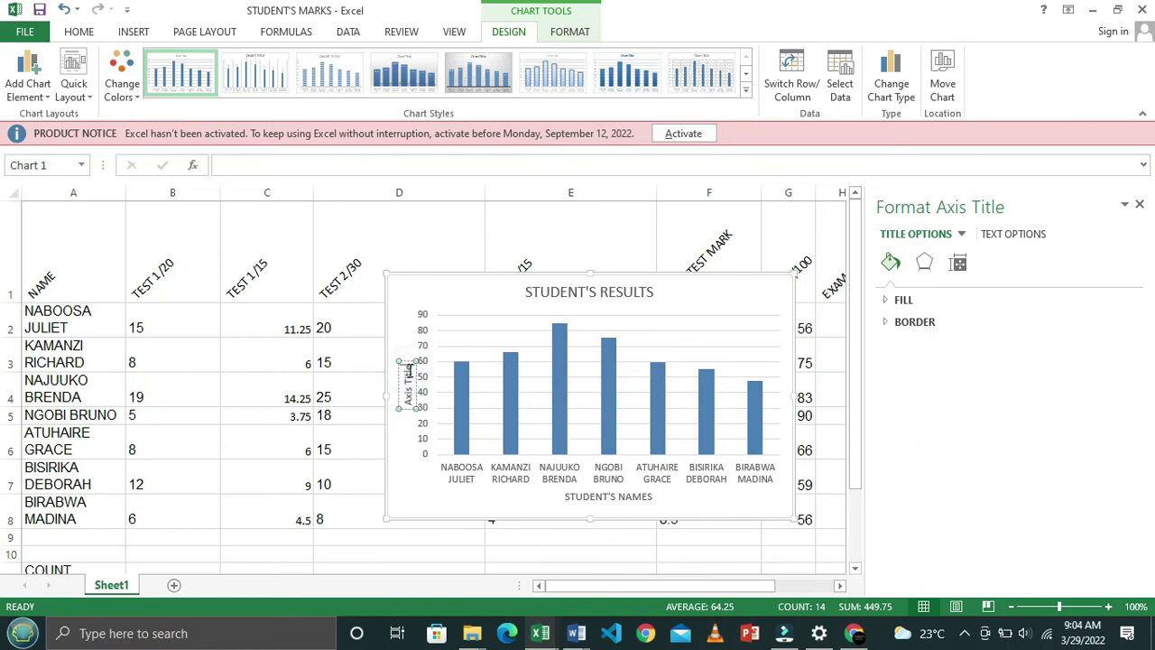
pyautogui.press('BackSpace')
pyautogui.press('BackSpace')
pyautogui.press('BackSpace')
pyautogui.press('BackSpace')
pyautogui.press('BackSpace')
pyautogui.press('BackSpace')
pyautogui.press('BackSpace')
pyautogui.press('BackSpace')
pyautogui.press('BackSpace')
pyautogui.press('BackSpace')
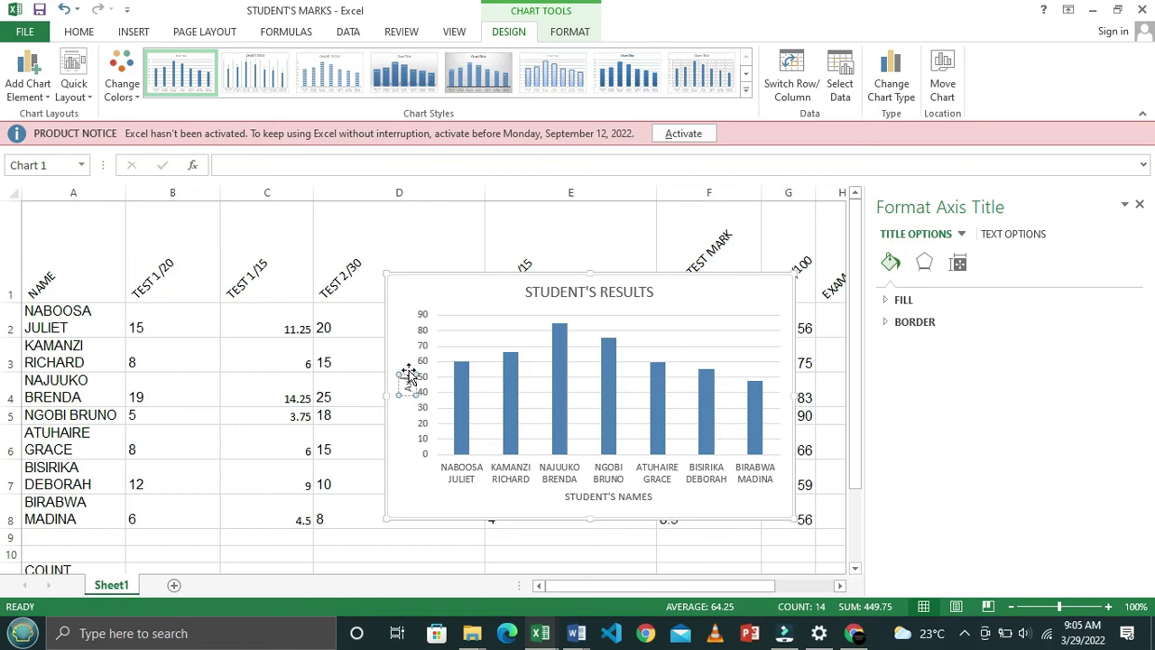
pyautogui.write('FINAL')
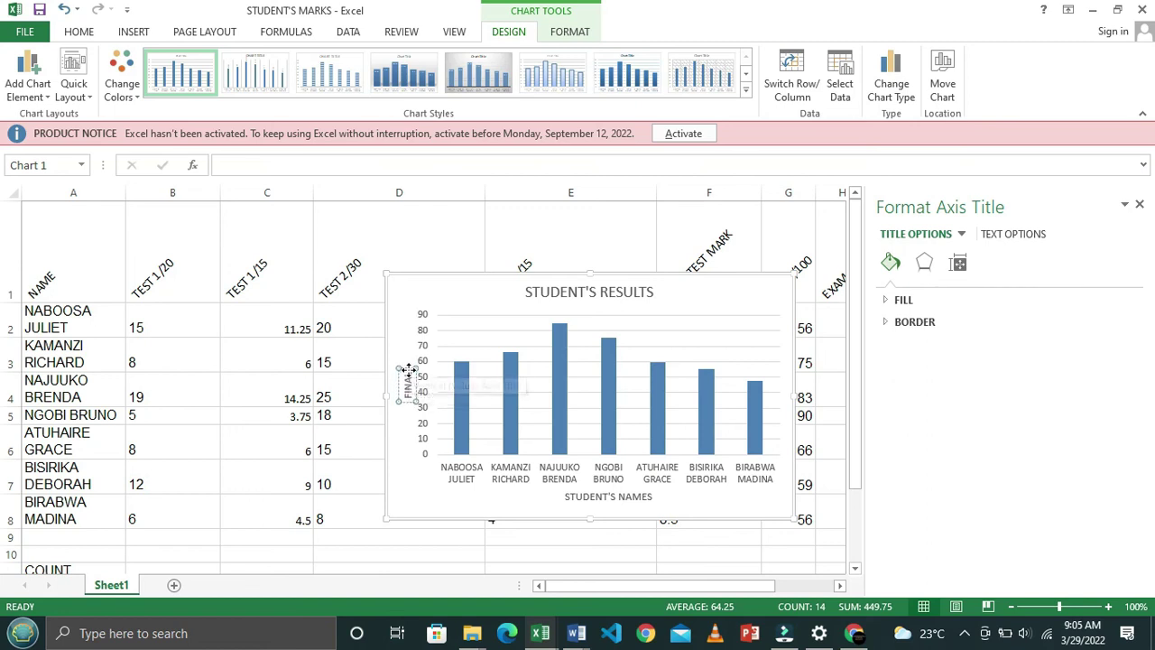
pyautogui.write(' MARKS')
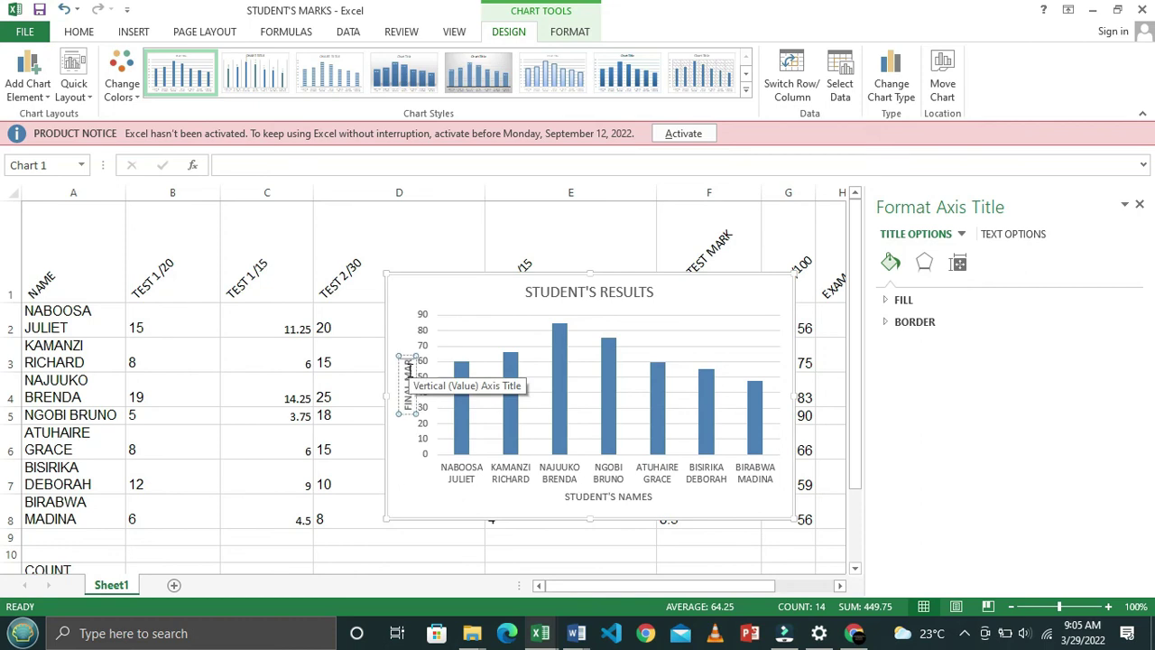
pyautogui.click(420, 487)
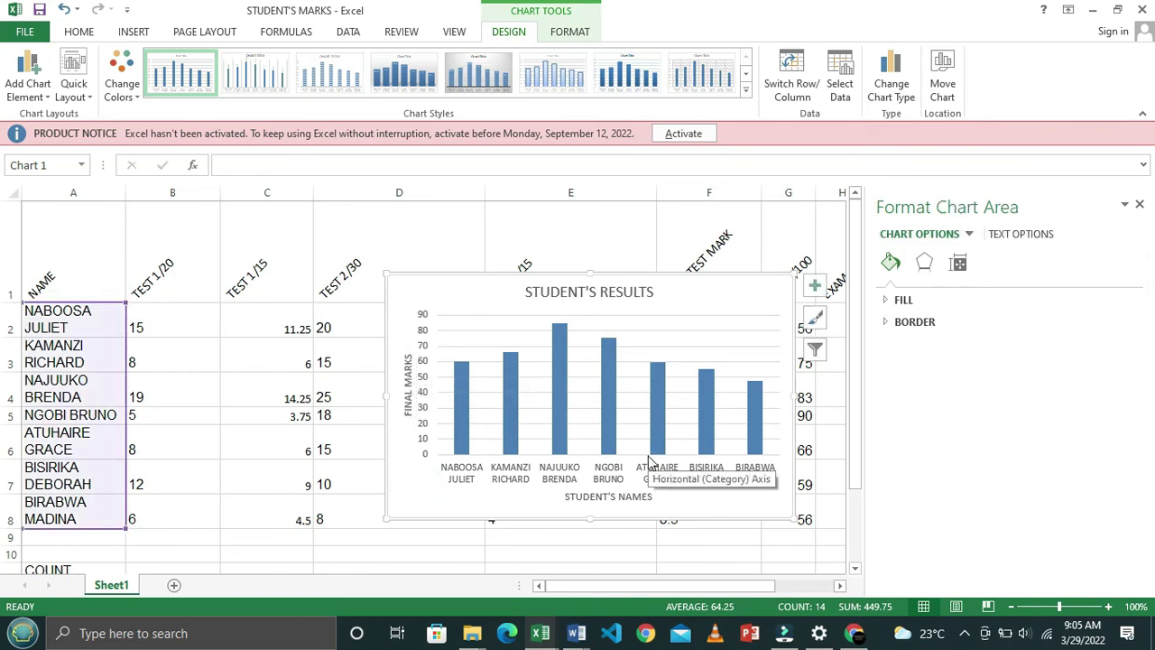
pyautogui.hotkey('alt', 'Tab')
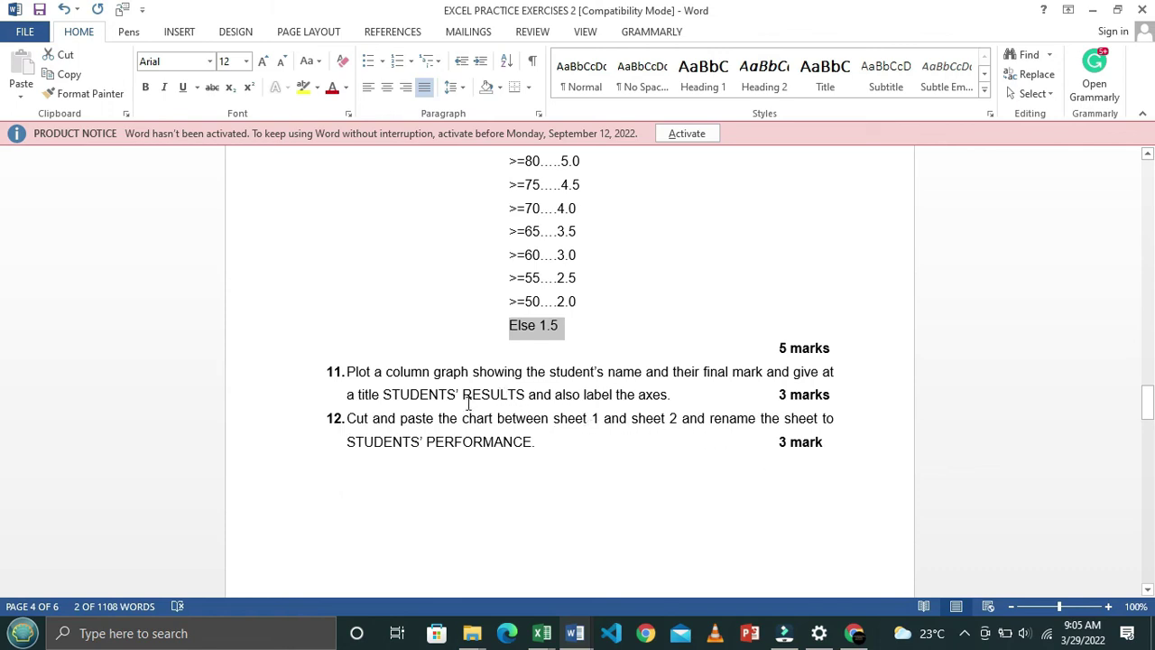
pyautogui.hotkey('alt', 'Tab')
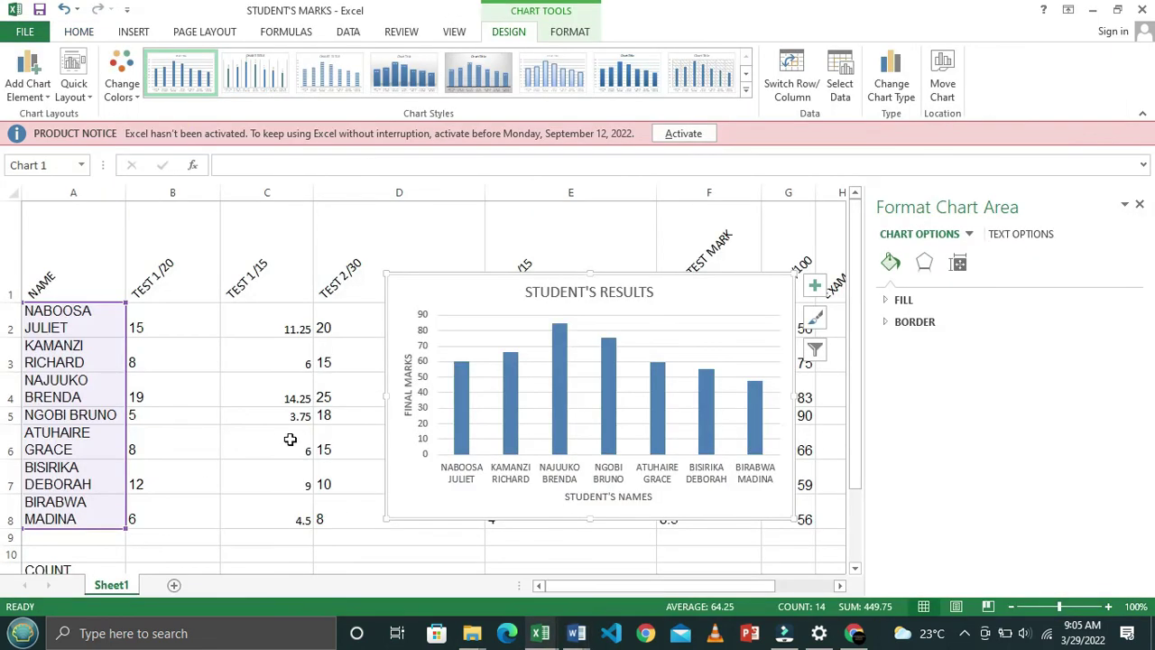
# Close the chart formatting pane, add two blank sheets and drag Sheet3 forward
pyautogui.click(1139, 204)
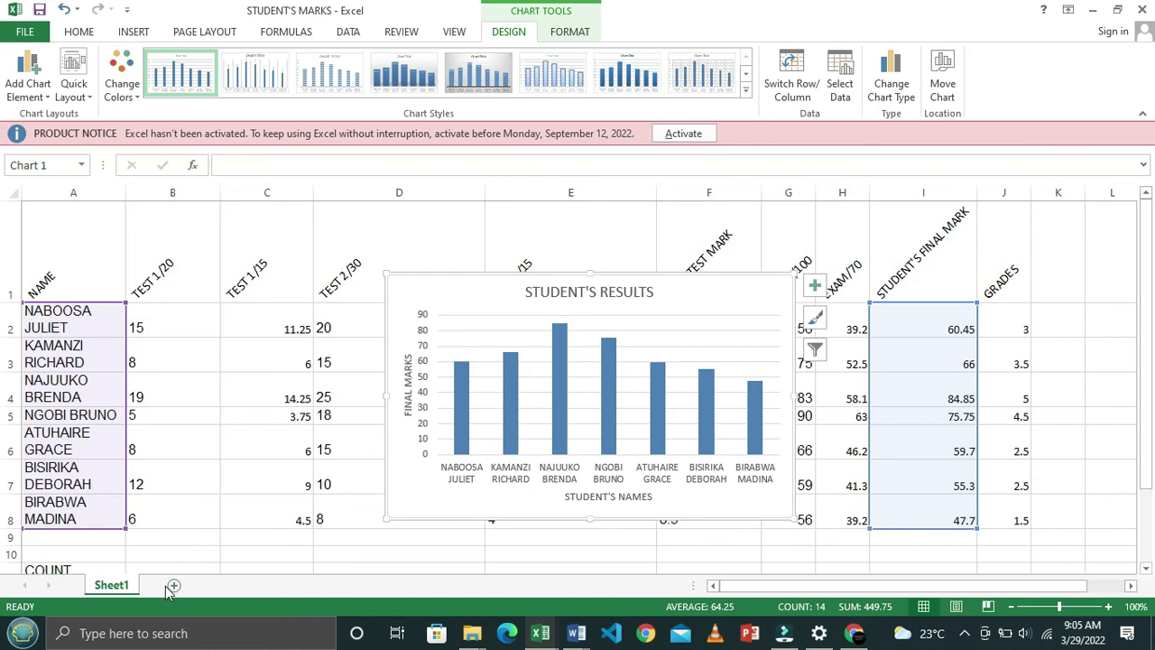
pyautogui.click(408, 474)
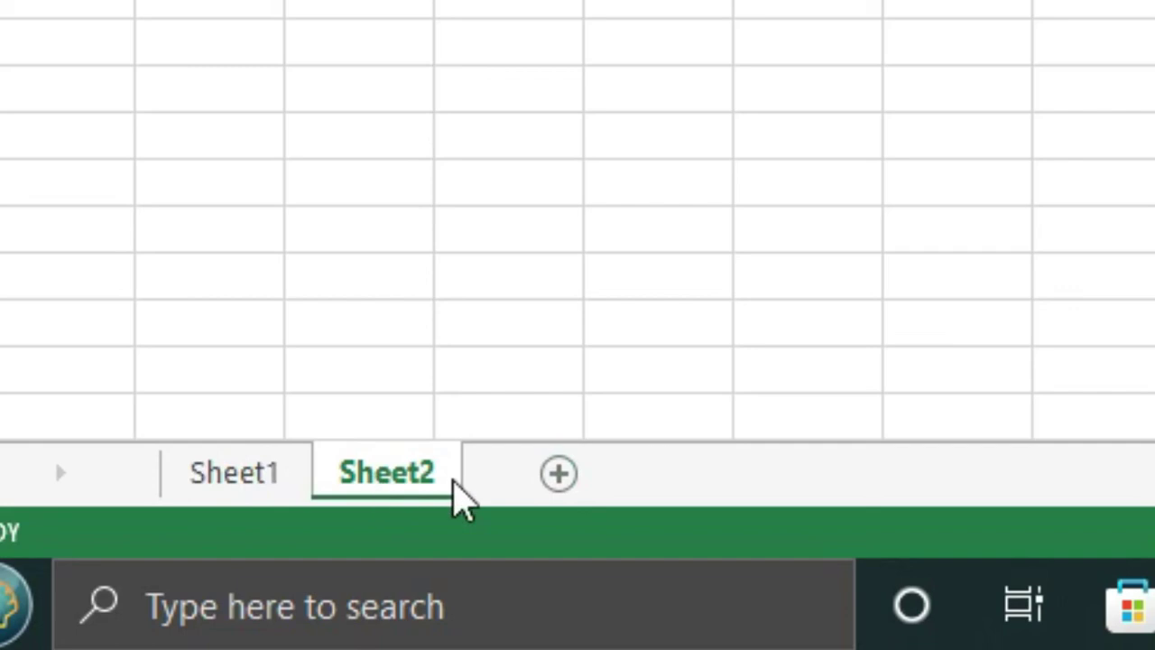
pyautogui.click(559, 475)
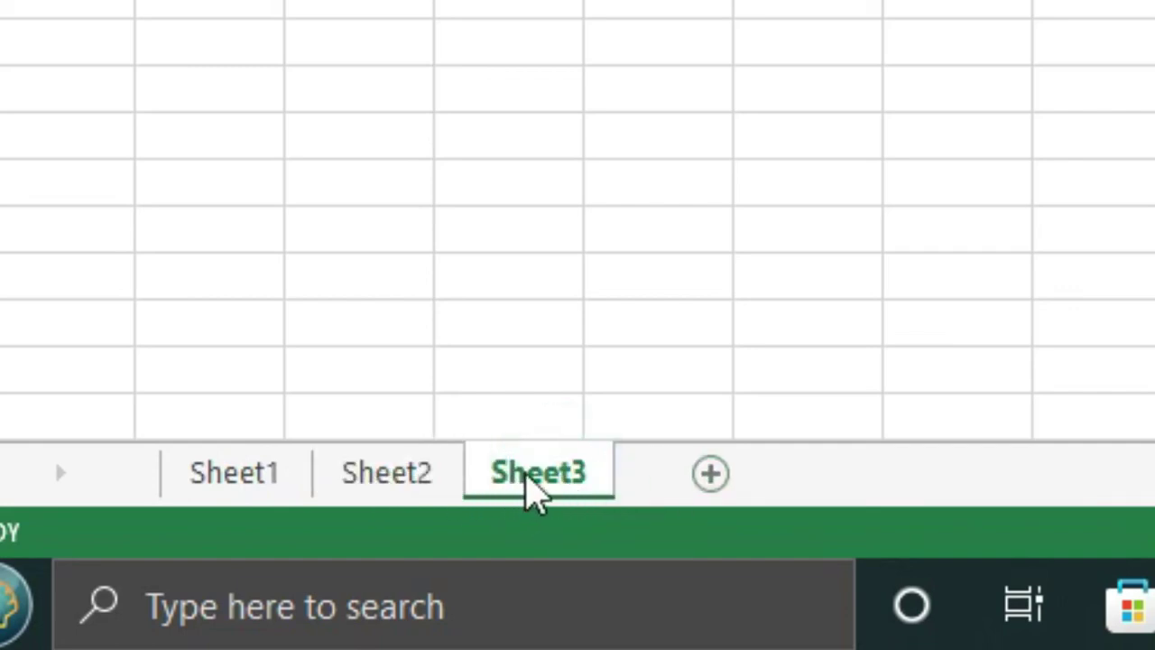
pyautogui.moveTo(545, 472); pyautogui.dragTo(373, 482)
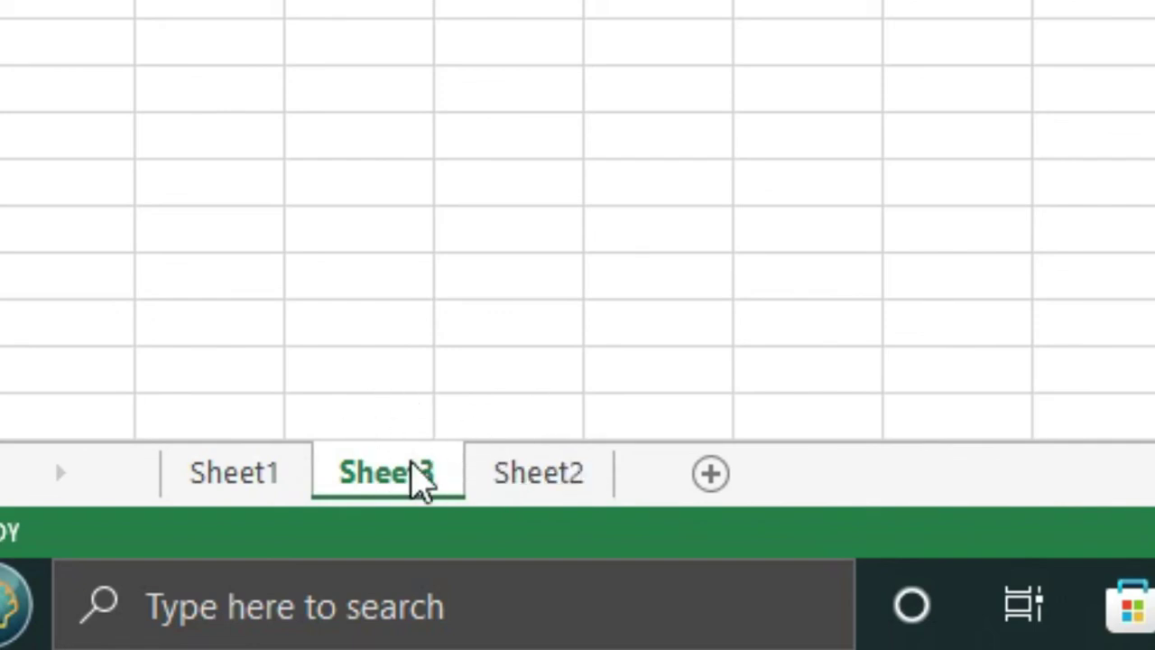
# Switch between Sheet1, Sheet2 and Sheet3 to check the tab order
pyautogui.click(418, 506)
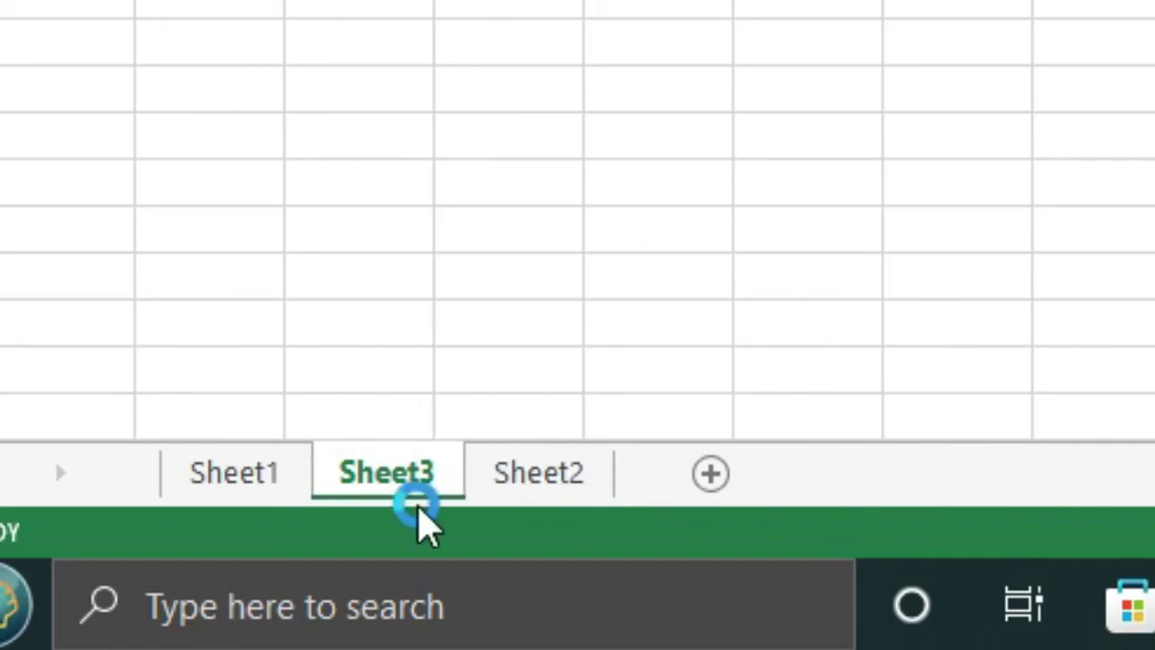
pyautogui.hotkey('ctrl', 'pageup')
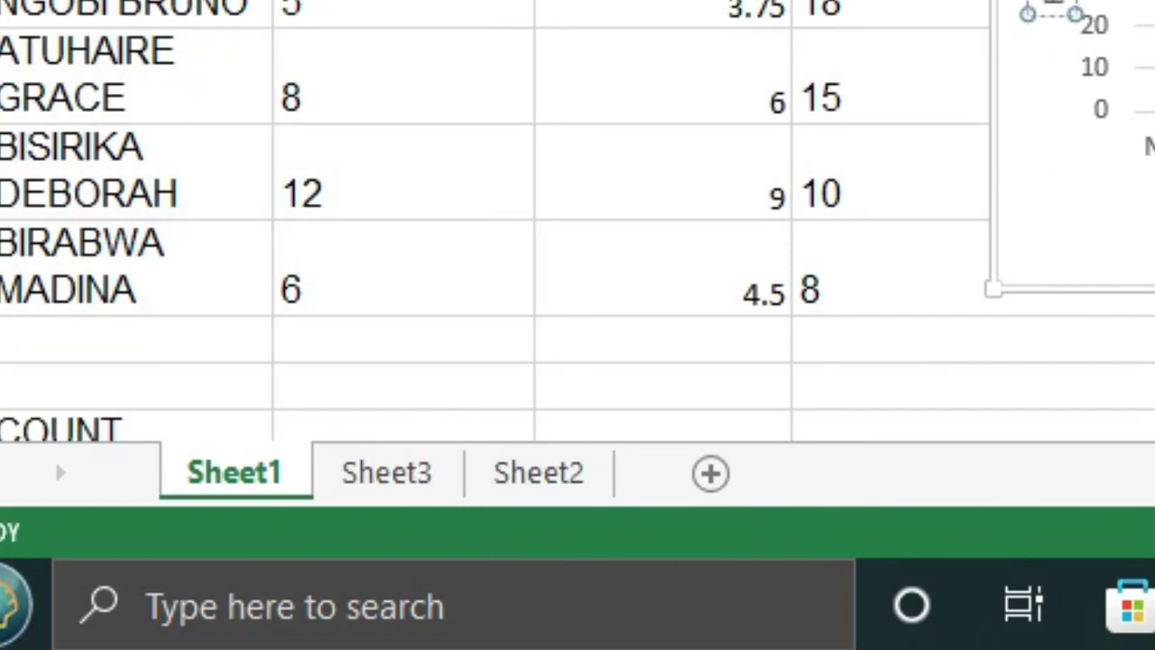
pyautogui.click(529, 470)
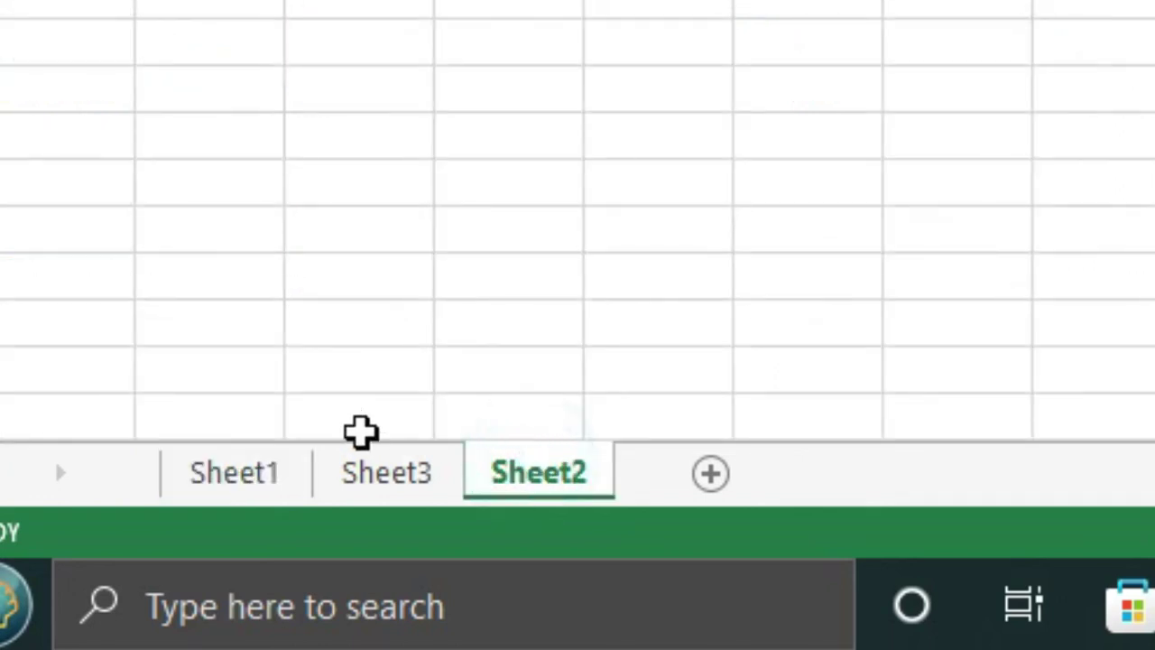
pyautogui.click(404, 471)
pyautogui.moveTo(236, 476); pyautogui.dragTo(381, 469)
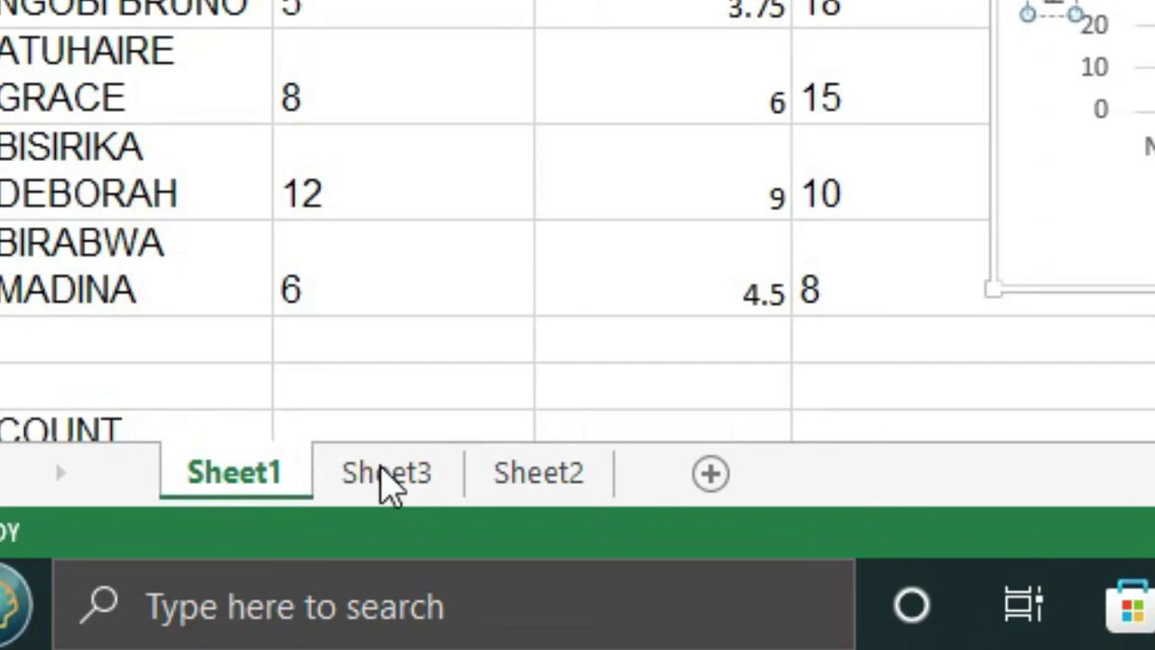
# Rearrange the tabs so the order reads Sheet1, Sheet3, Sheet2
pyautogui.click(568, 483)
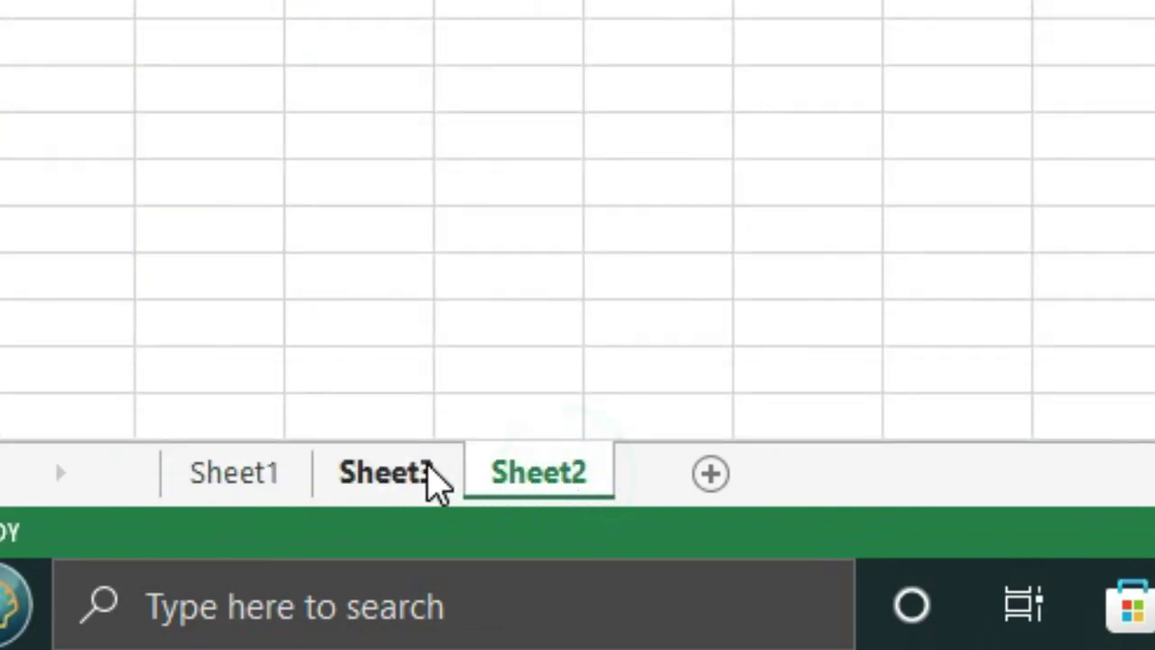
pyautogui.click(426, 479)
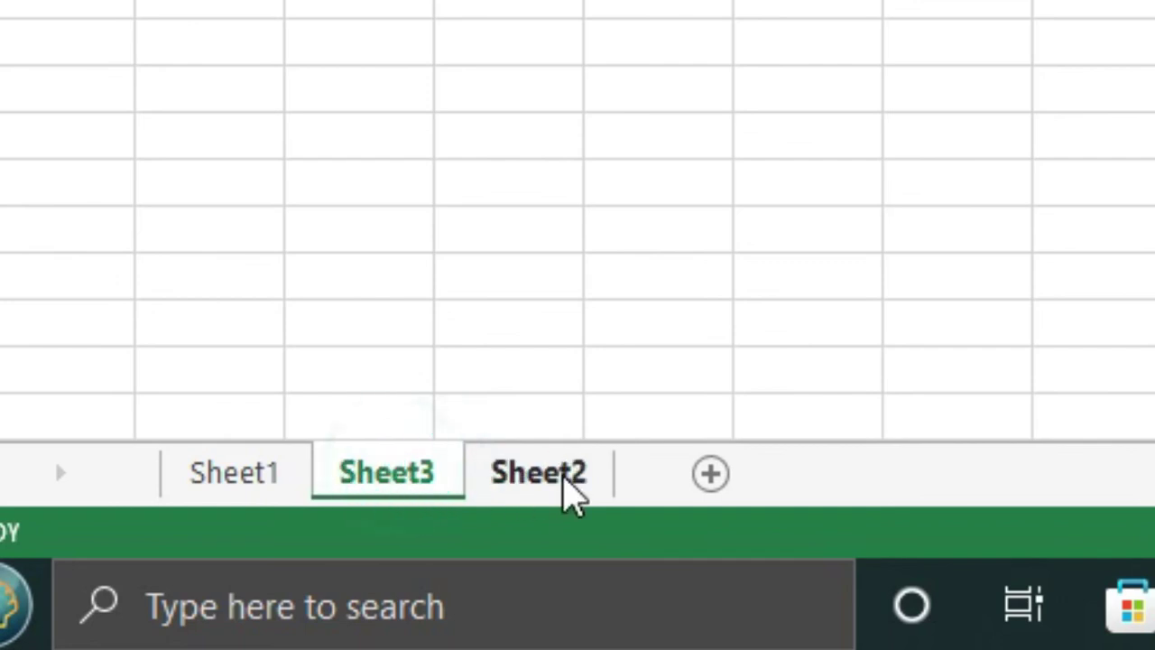
pyautogui.click(539, 487)
pyautogui.moveTo(539, 487); pyautogui.dragTo(379, 482)
pyautogui.click(716, 278)
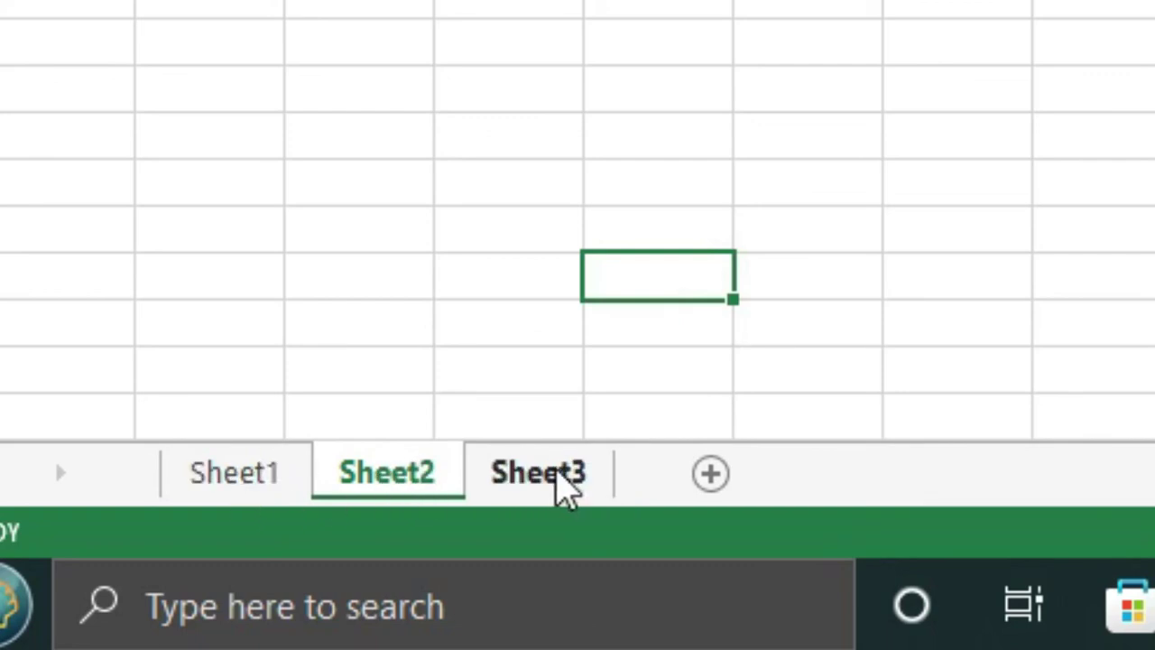
pyautogui.click(559, 477)
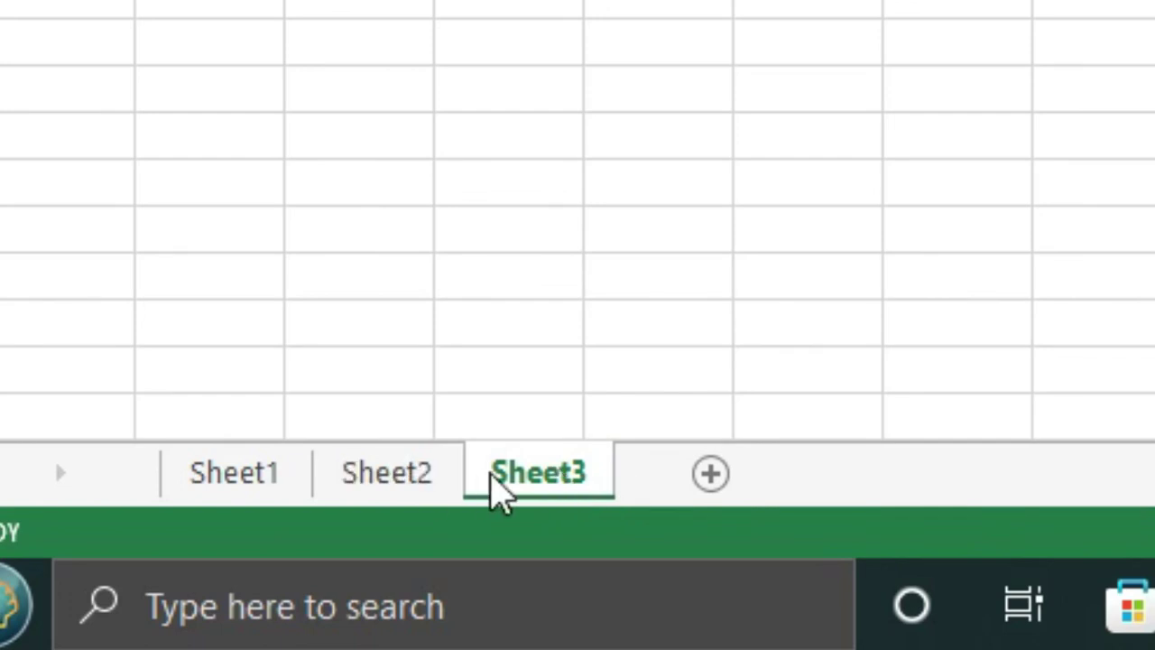
pyautogui.moveTo(544, 478); pyautogui.dragTo(398, 478)
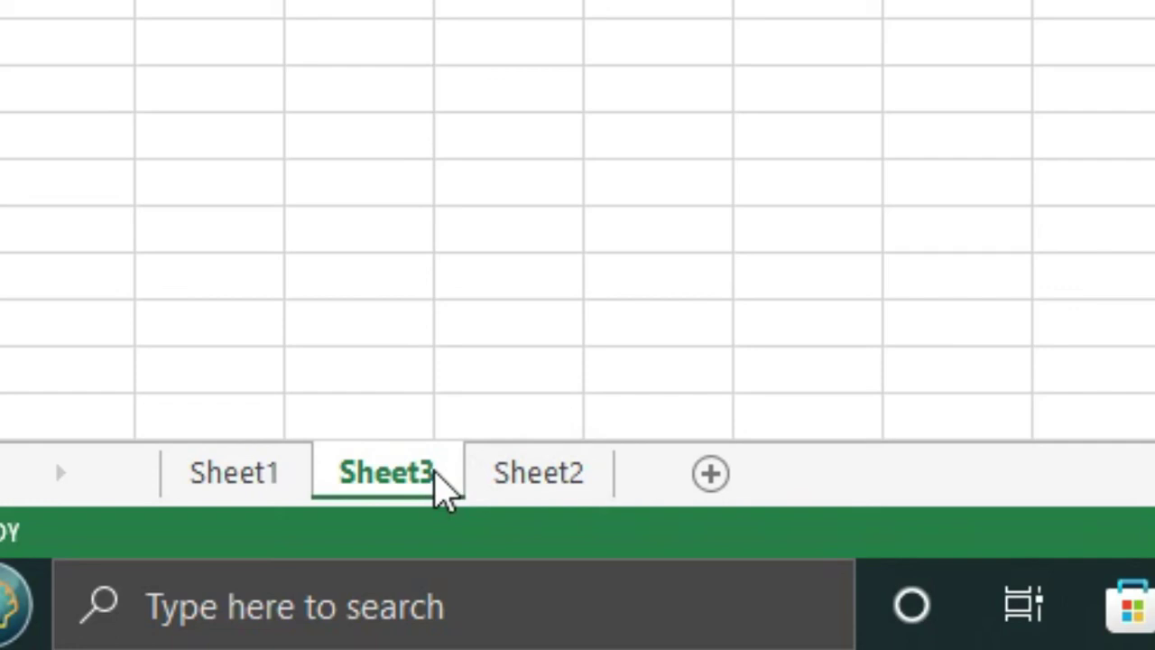
# Rename the Sheet3 tab to 'STUDENT'S PERFORMANCE'
pyautogui.doubleClick(435, 474)
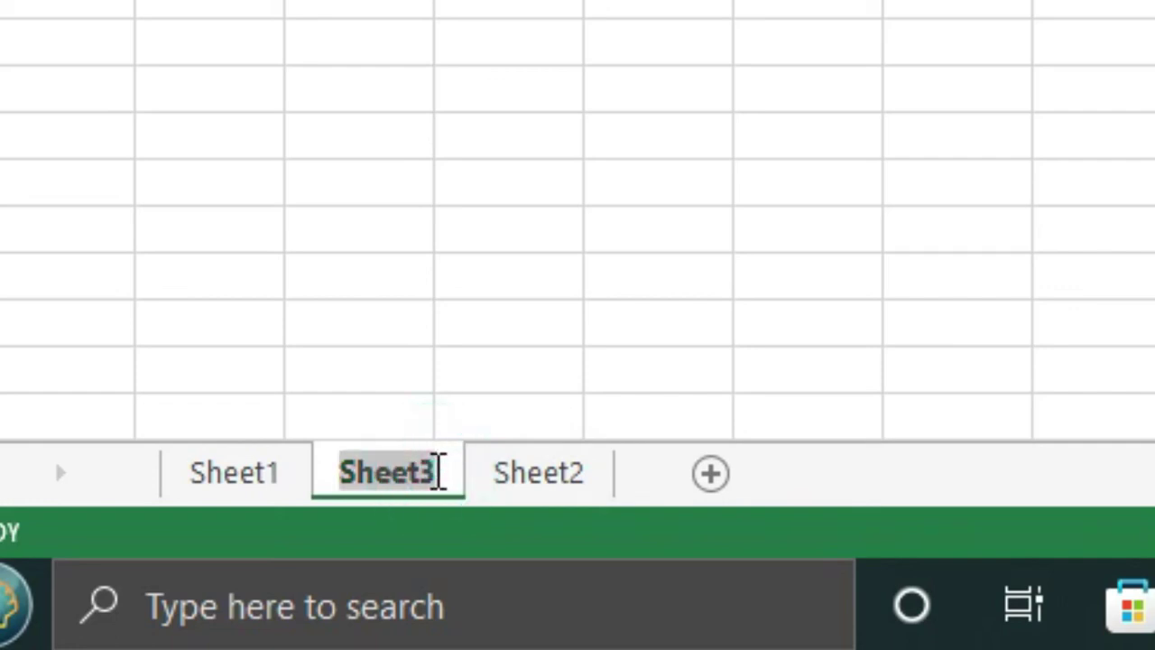
pyautogui.write('ST')
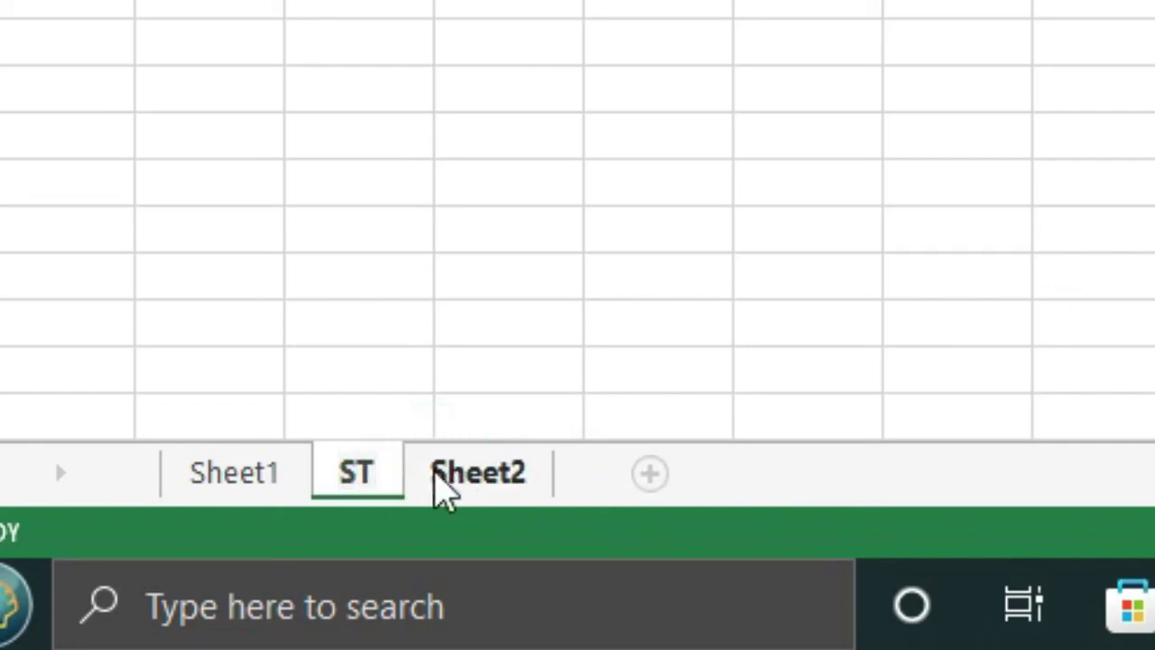
pyautogui.write("UDENT'S PERFORMANCE")
pyautogui.click(510, 135)
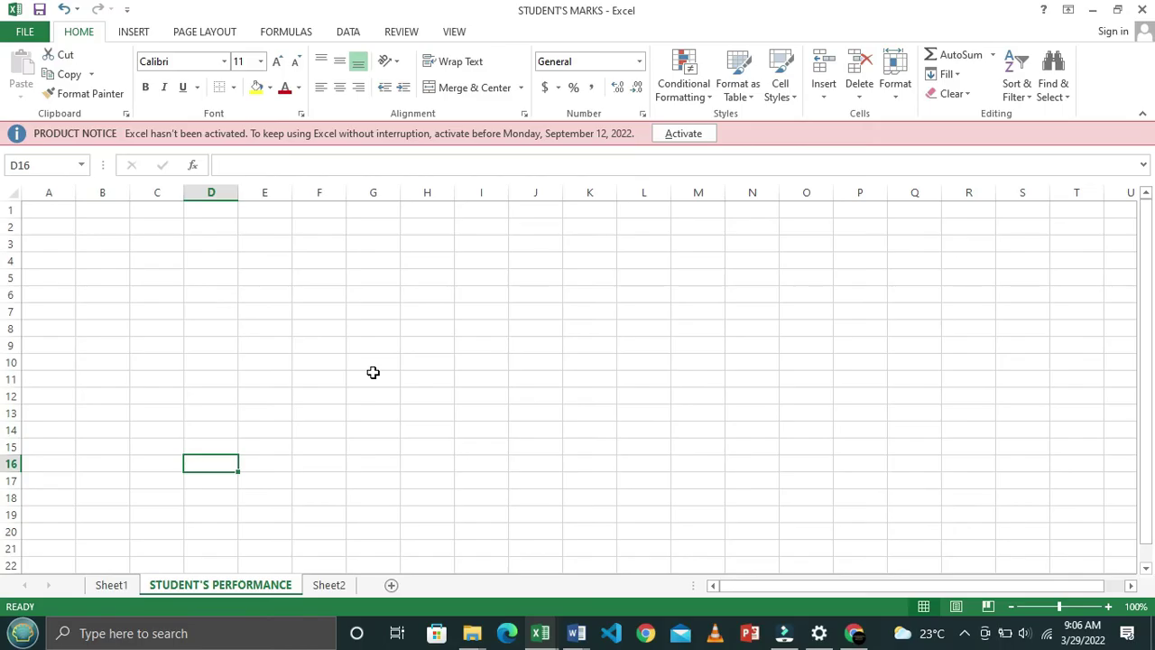
# Cut the STUDENT'S RESULTS chart out of Sheet1
pyautogui.click(113, 585)
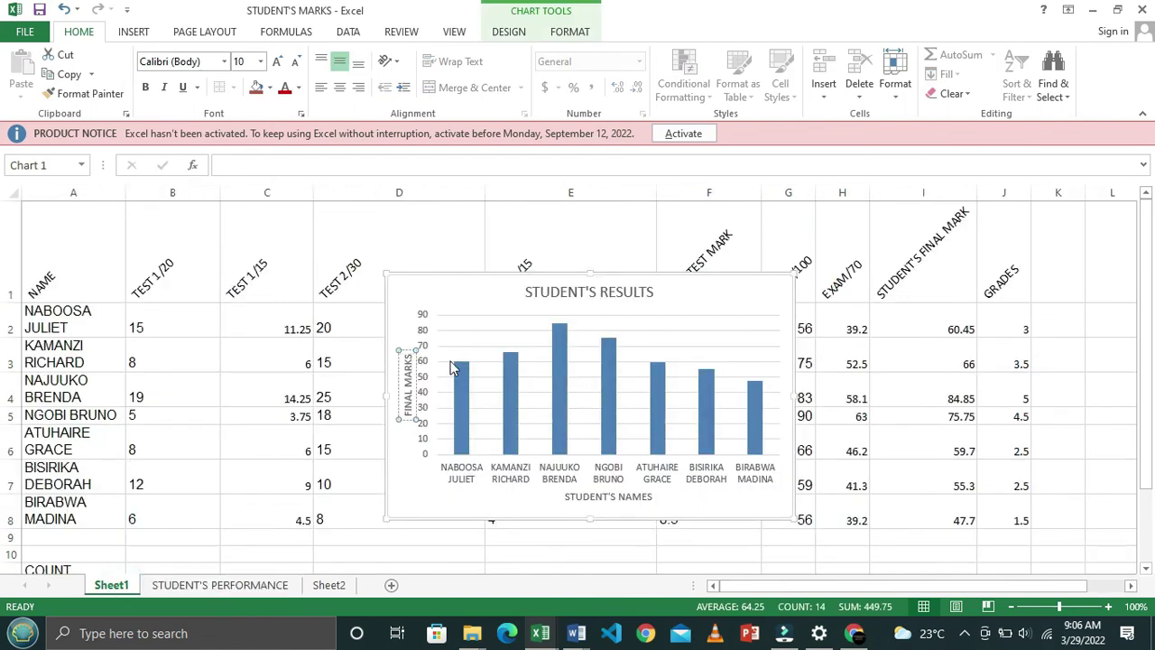
pyautogui.click(709, 298)
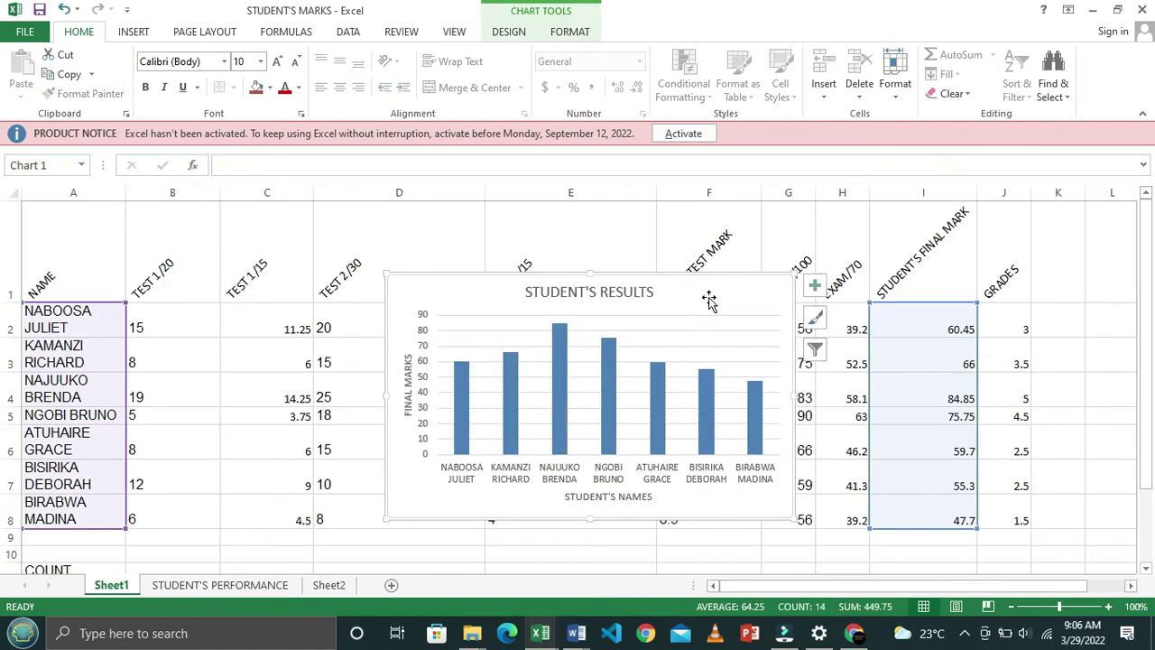
pyautogui.rightClick(709, 297)
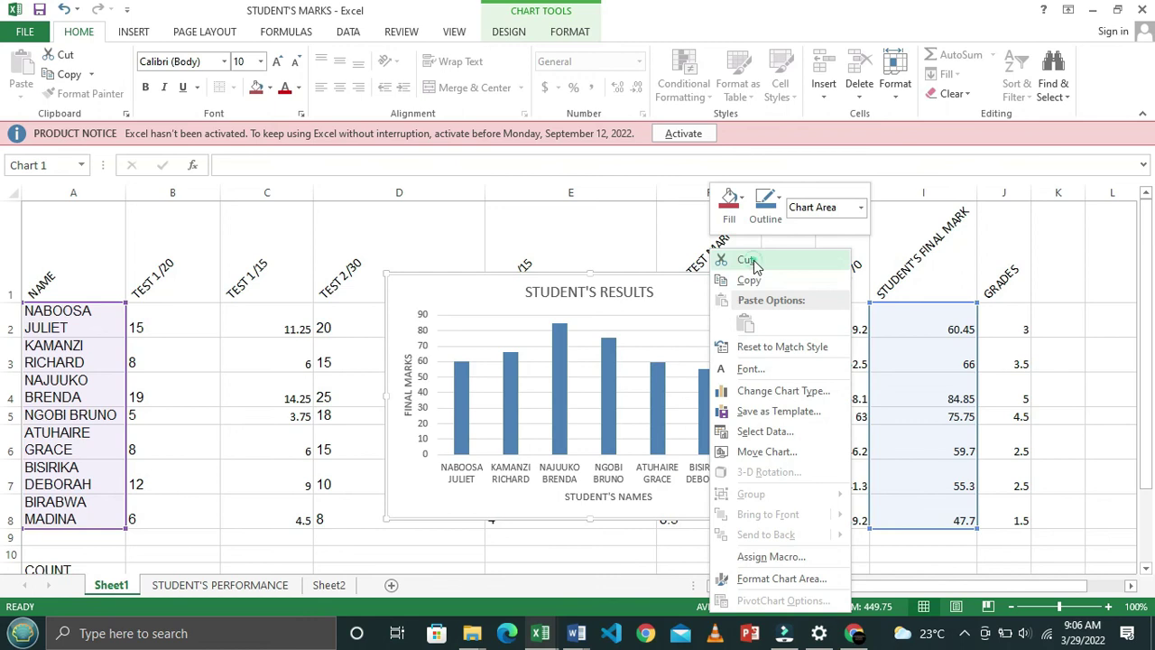
pyautogui.press('Escape')
pyautogui.press('Delete')
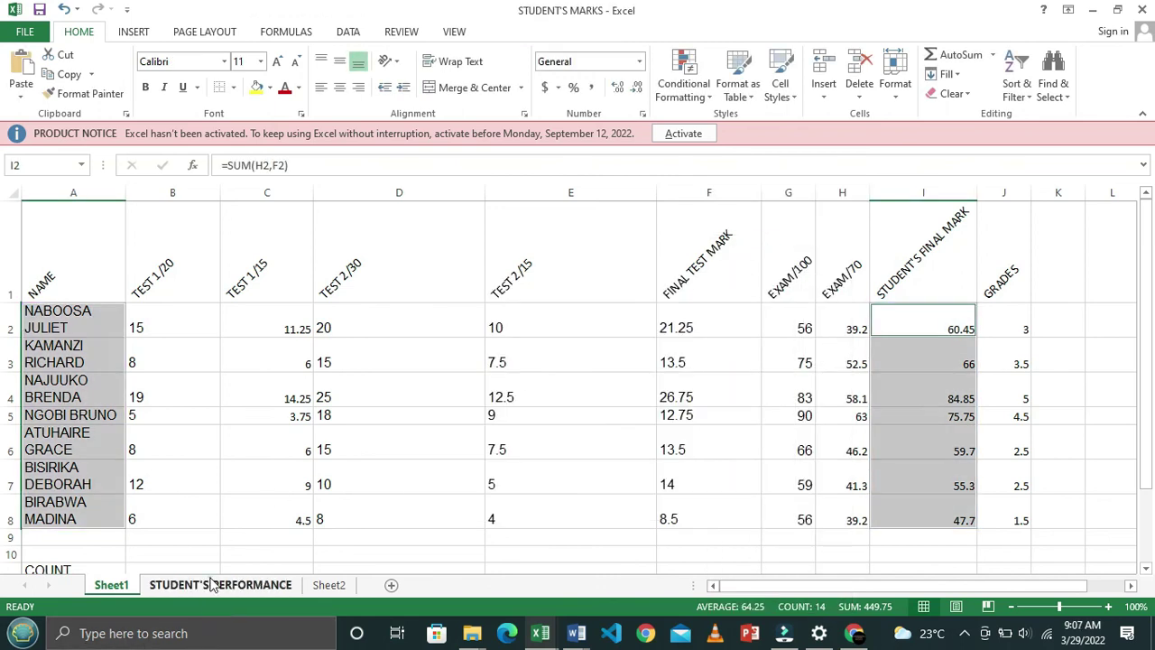
# Paste the chart at D7 on STUDENT'S PERFORMANCE and drag it toward the top
pyautogui.click(216, 584)
pyautogui.click(203, 305)
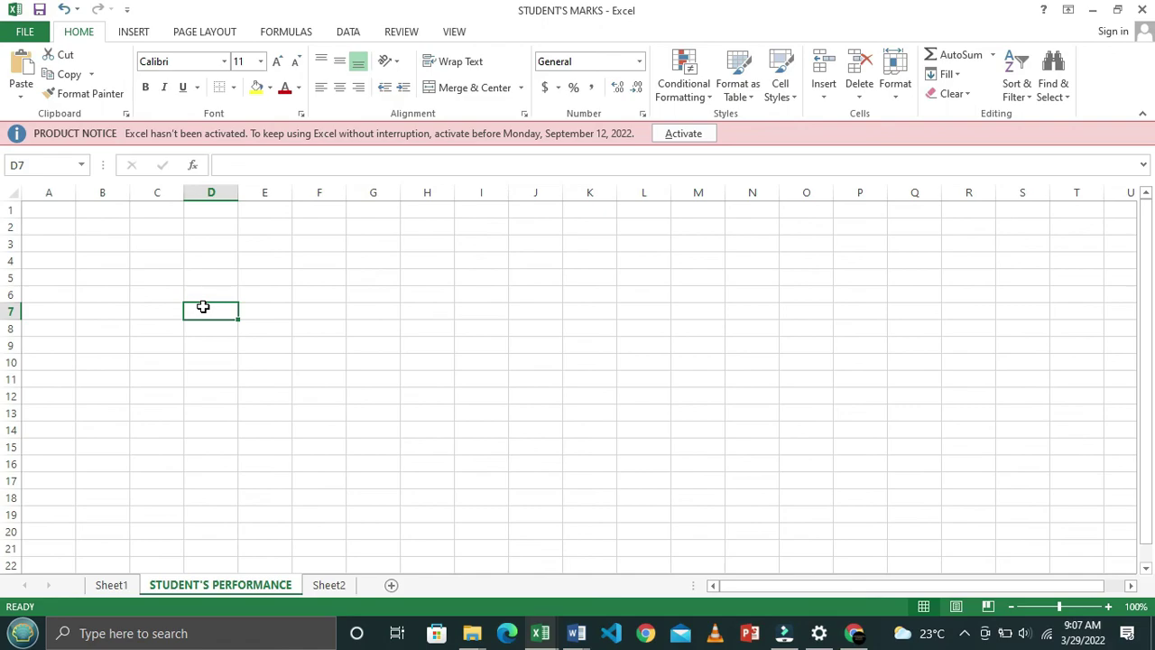
pyautogui.rightClick(203, 307)
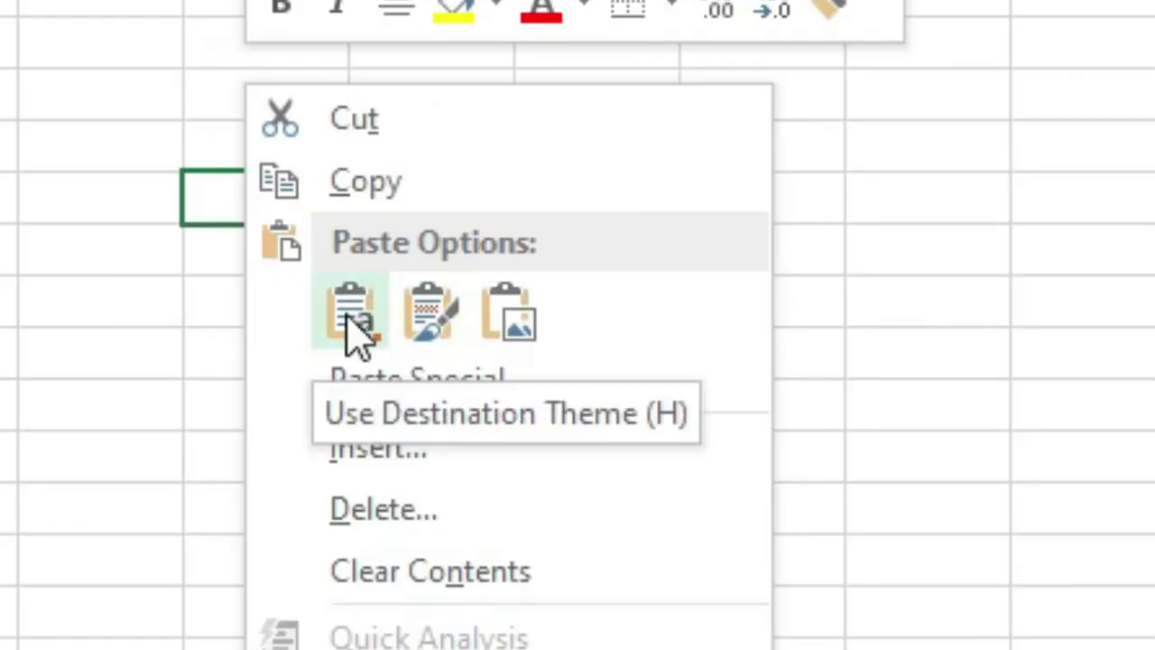
pyautogui.click(350, 321)
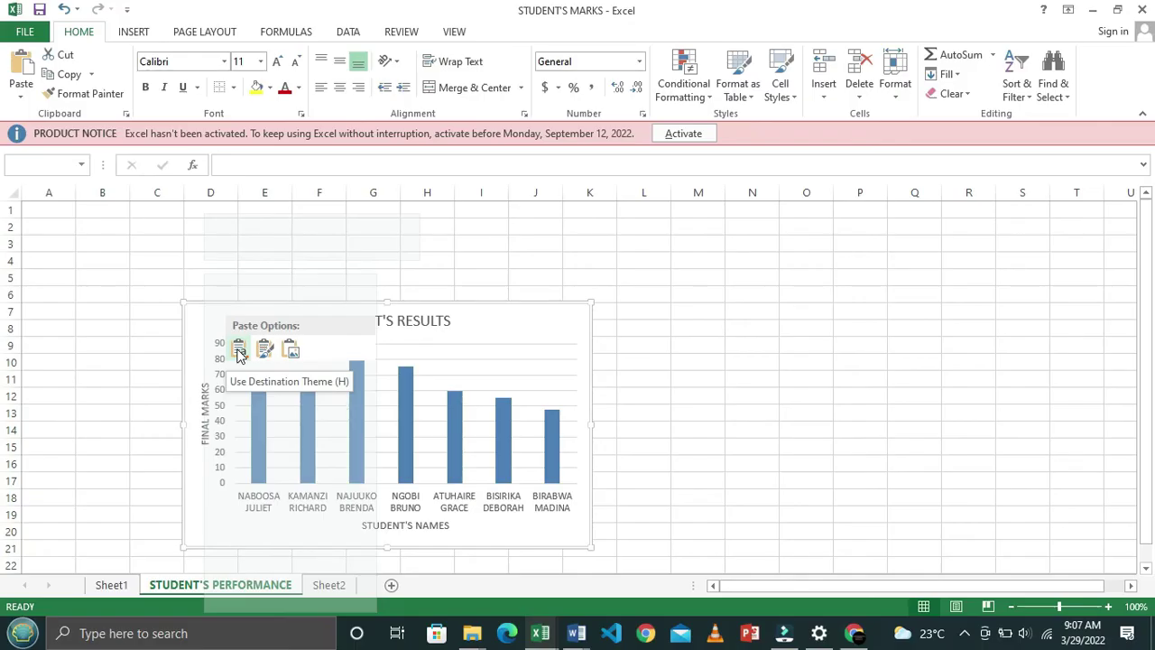
pyautogui.click(238, 352)
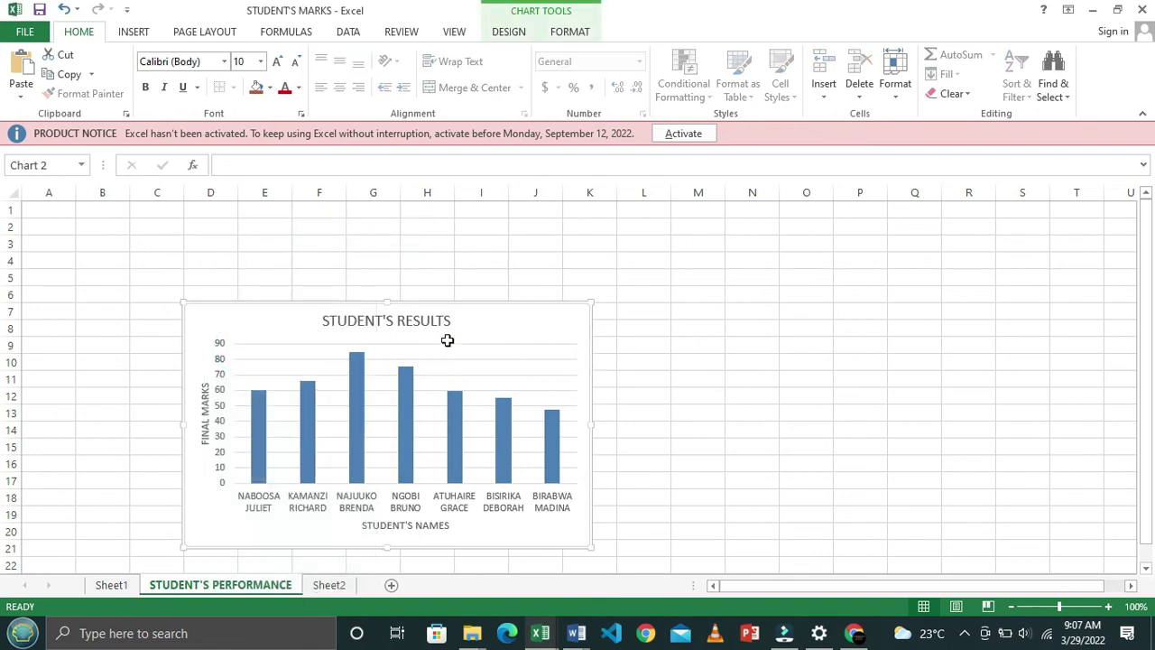
pyautogui.press('Delete')
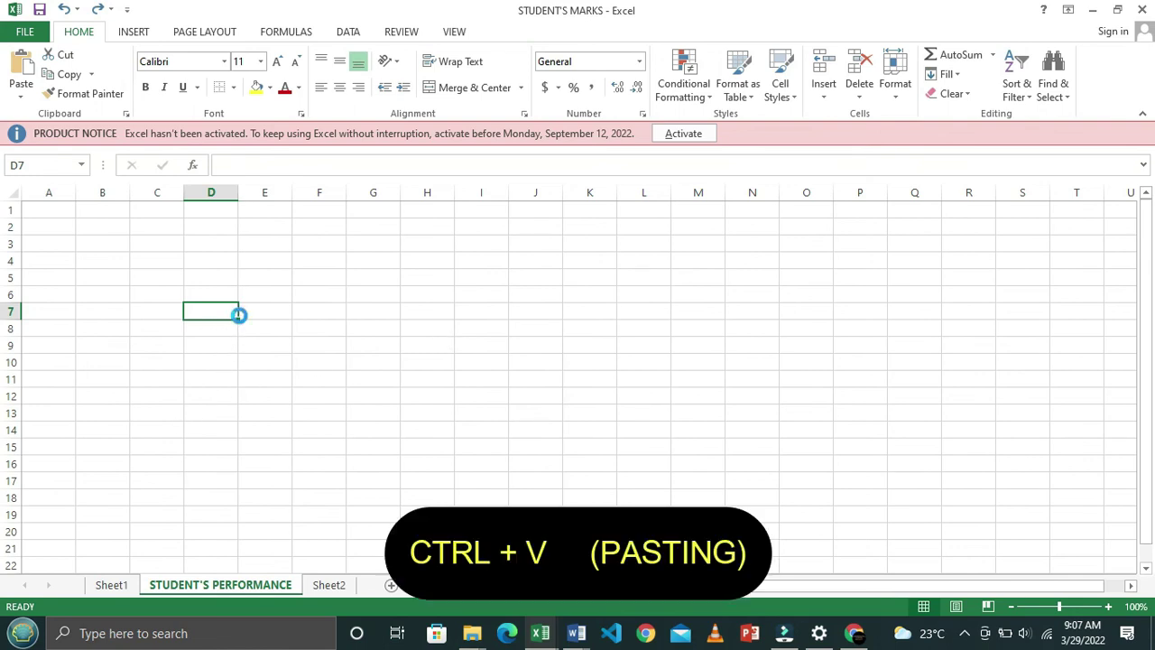
pyautogui.hotkey('ctrl', 'v')
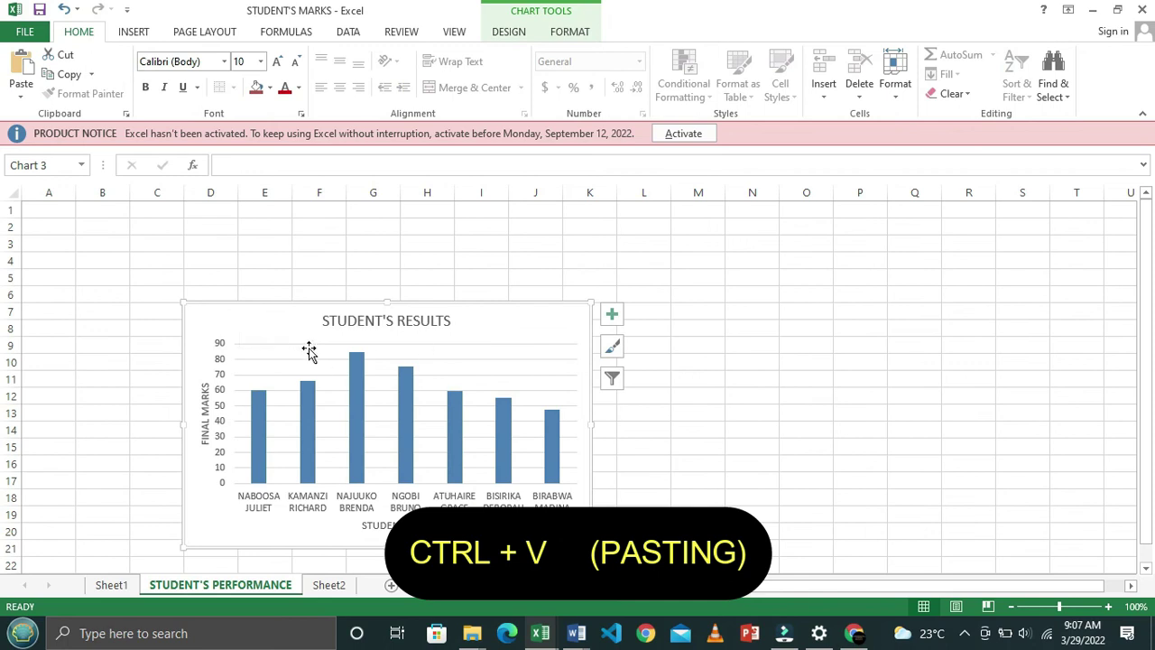
pyautogui.moveTo(312, 312); pyautogui.dragTo(343, 257)
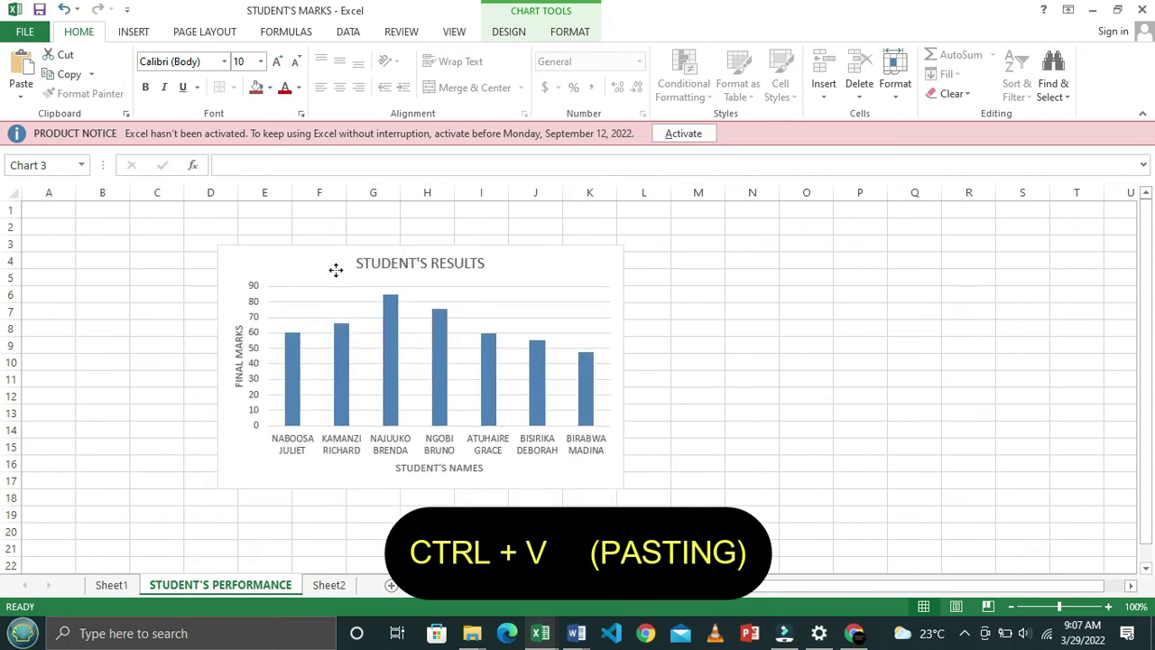
pyautogui.click(773, 449)
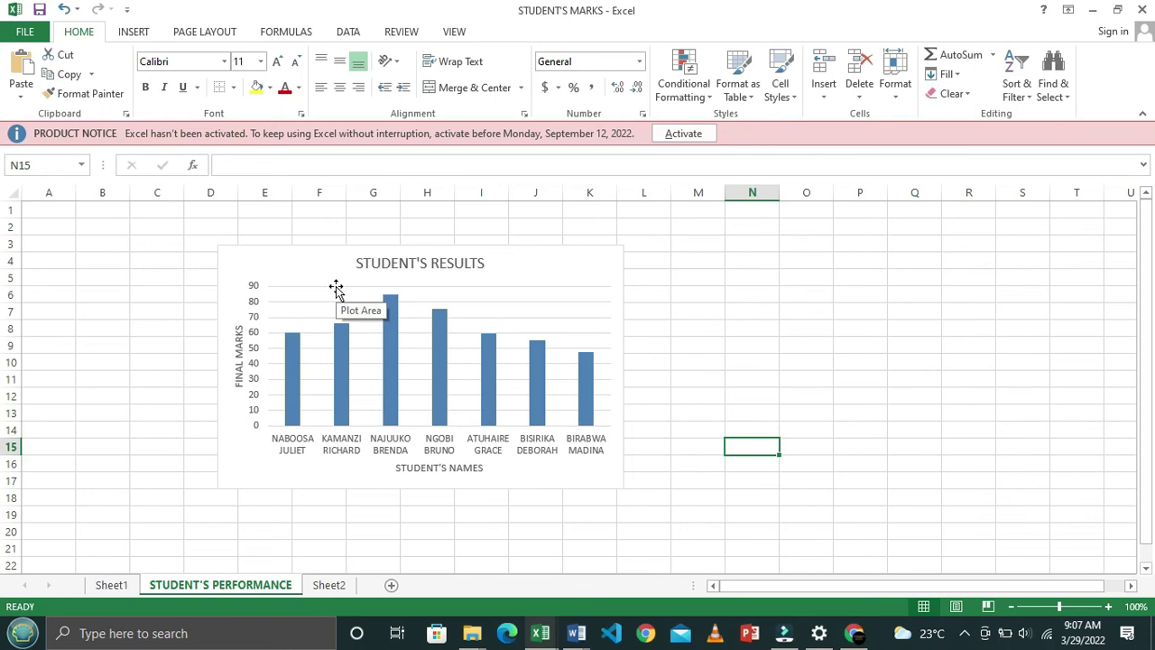
pyautogui.hotkey('alt', 'Tab')
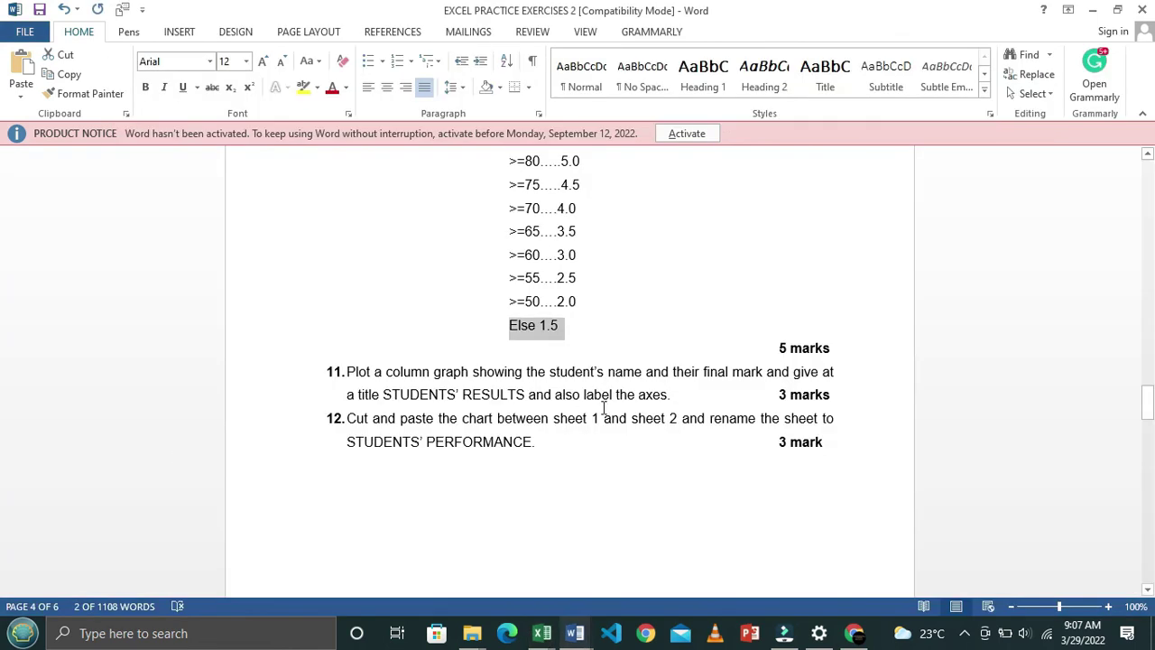
pyautogui.scroll(-2, 604, 408)
pyautogui.scroll(10, 603, 408)
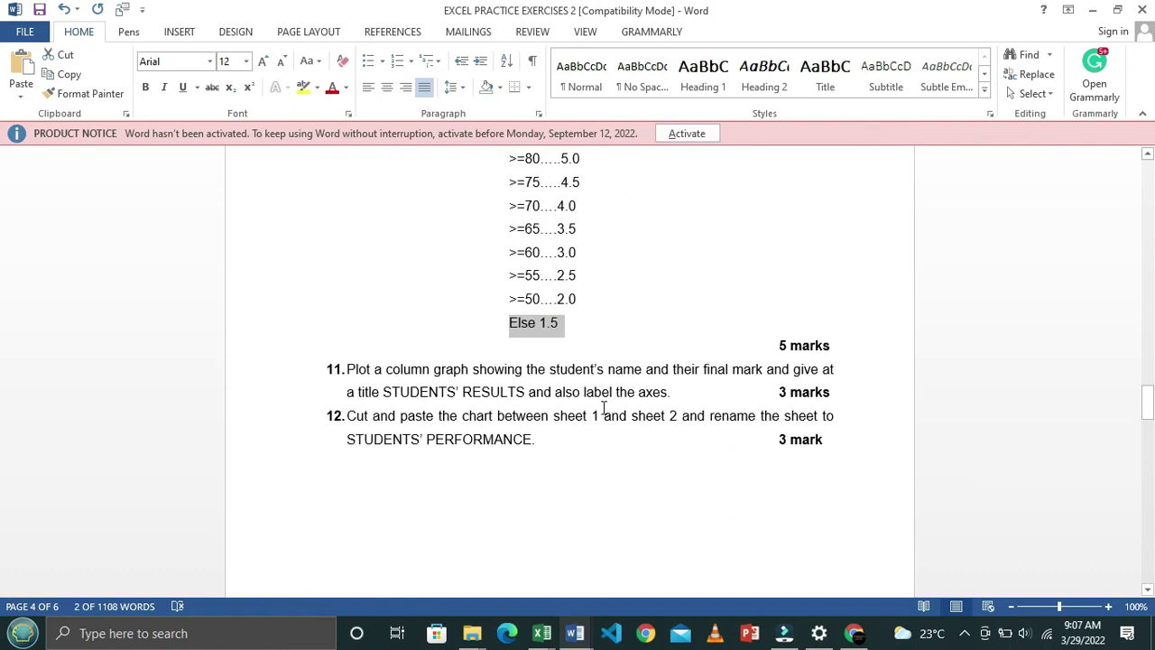
pyautogui.scroll(8, 604, 408)
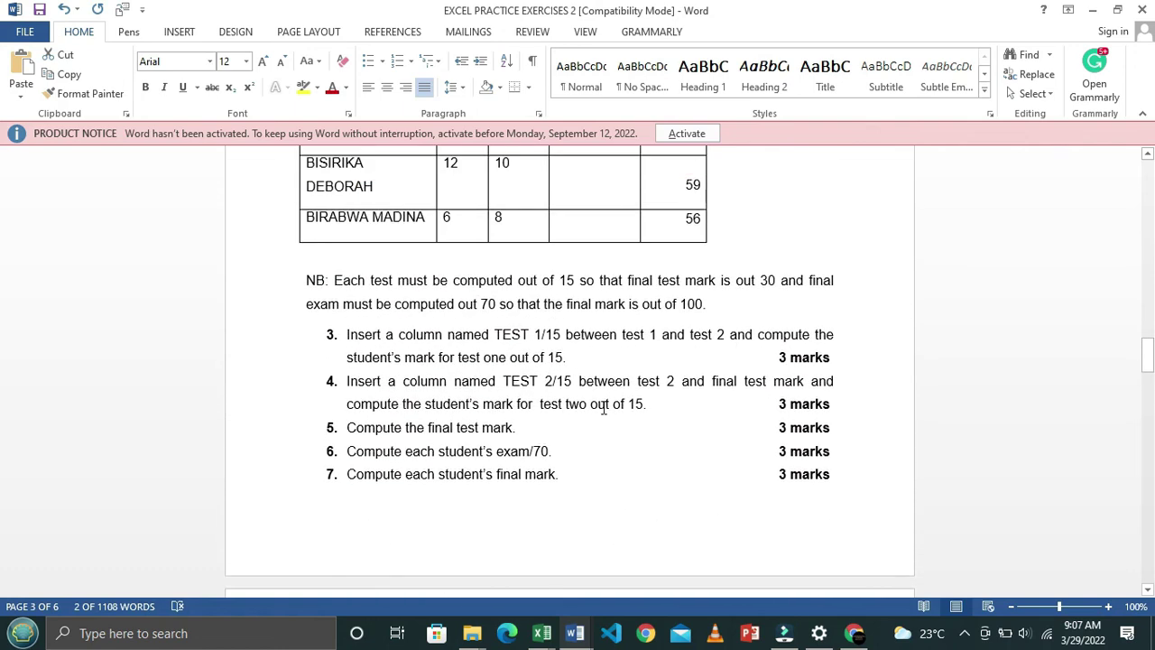
pyautogui.hotkey('alt', 'Tab')
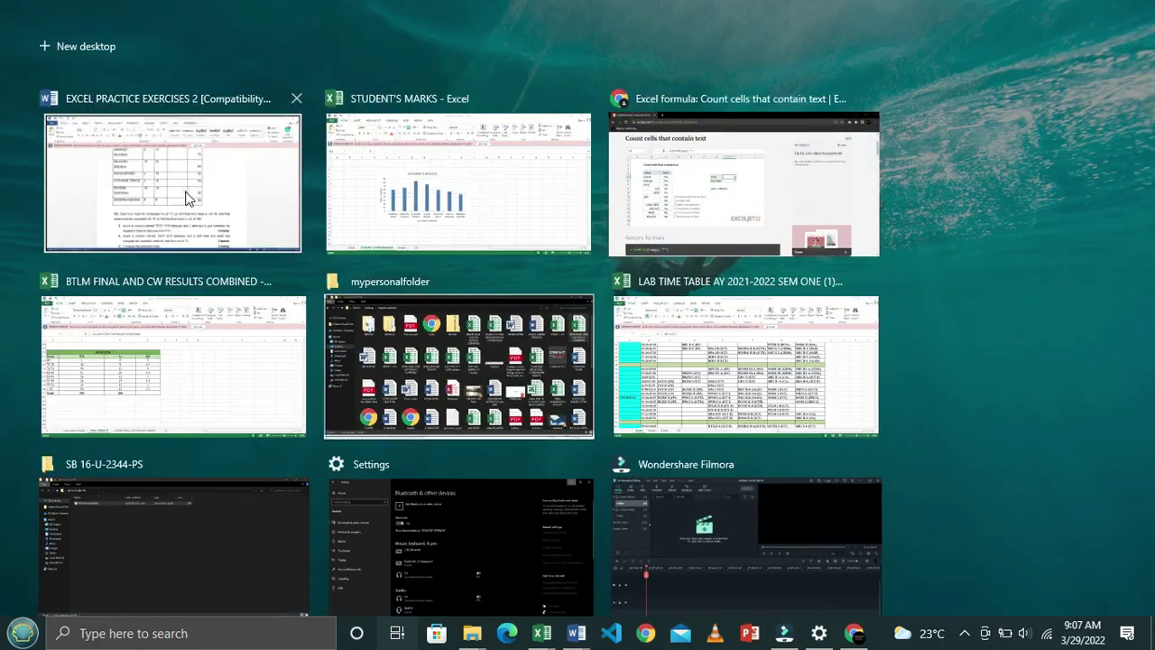
pyautogui.click(185, 198)
pyautogui.press('super+Tab')
pyautogui.click(575, 633)
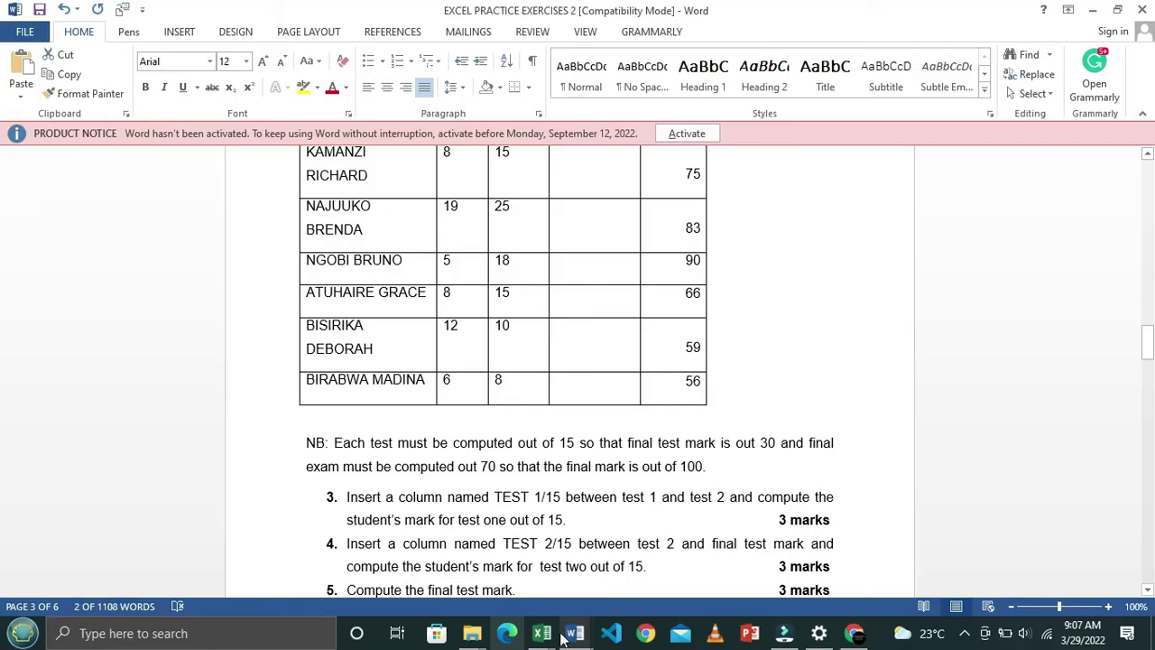
pyautogui.hotkey('alt', 'Tab')
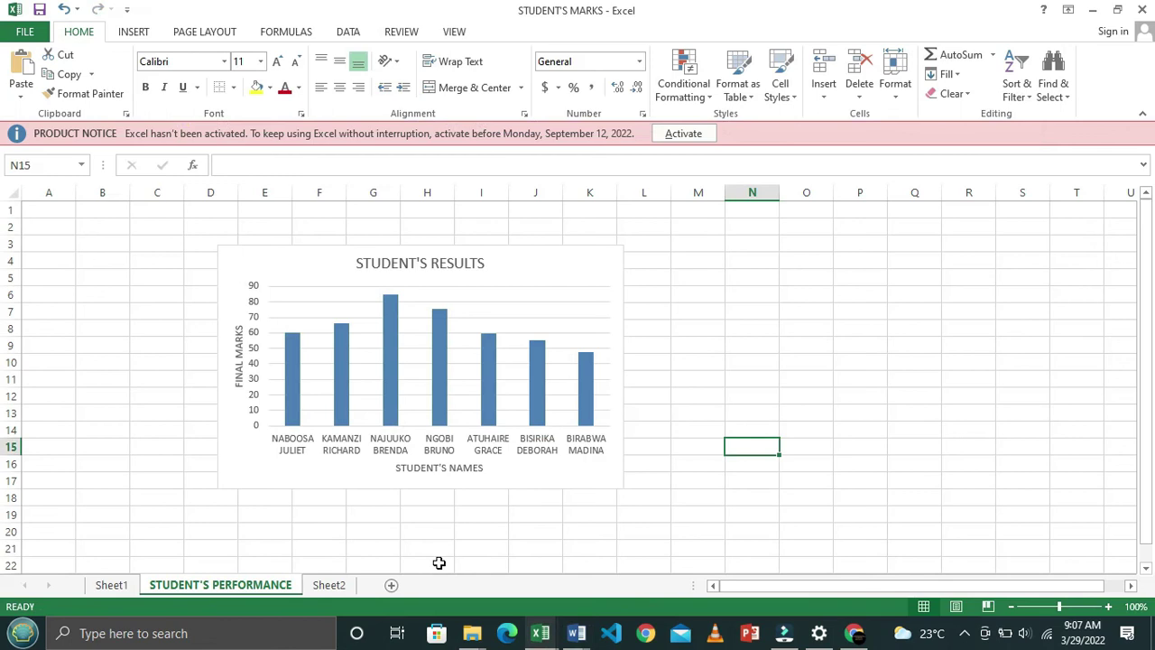
pyautogui.click(133, 587)
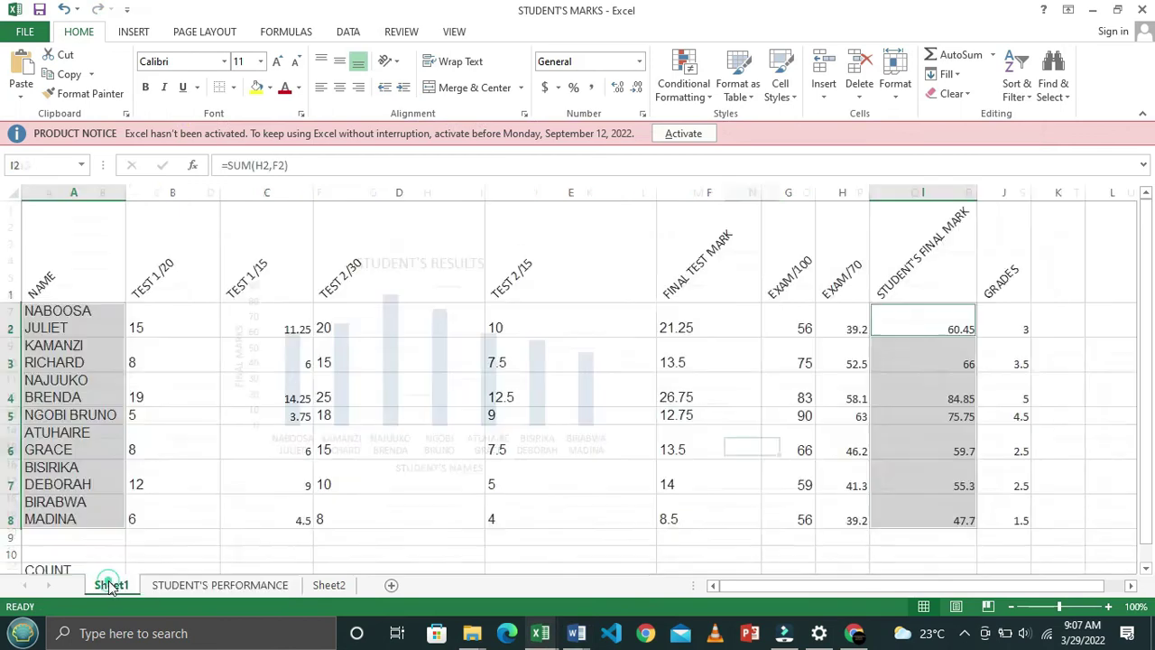
# Apply All Borders to the marks table A1:J8 on Sheet1
pyautogui.click(327, 445)
pyautogui.moveTo(109, 264); pyautogui.dragTo(1023, 515)
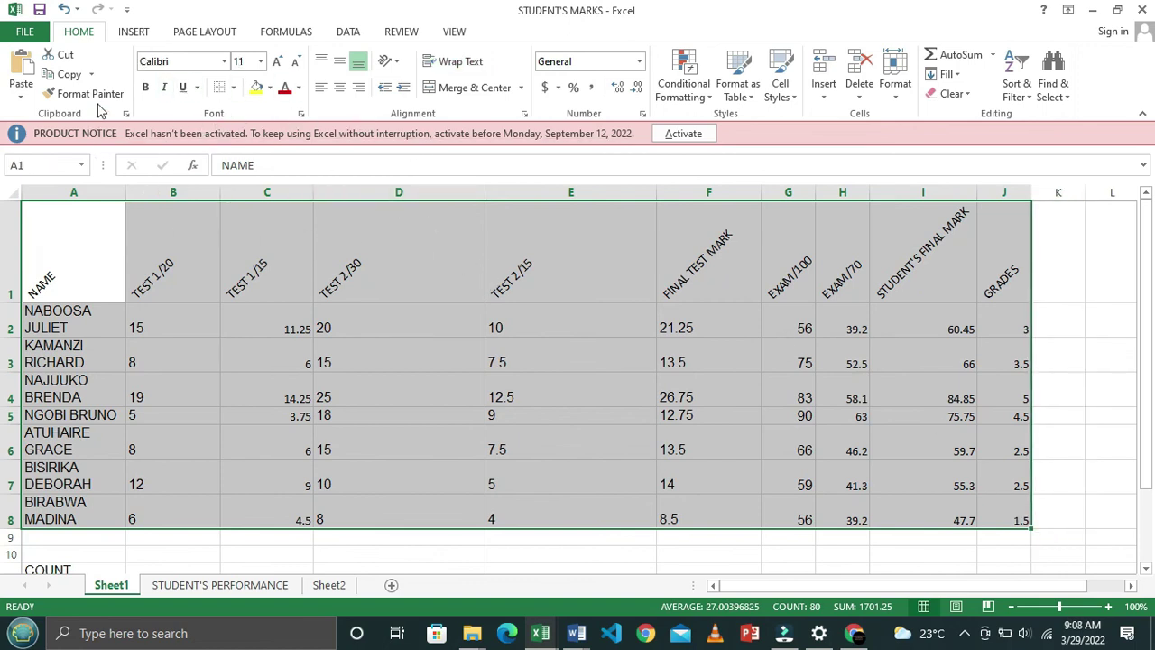
pyautogui.click(235, 89)
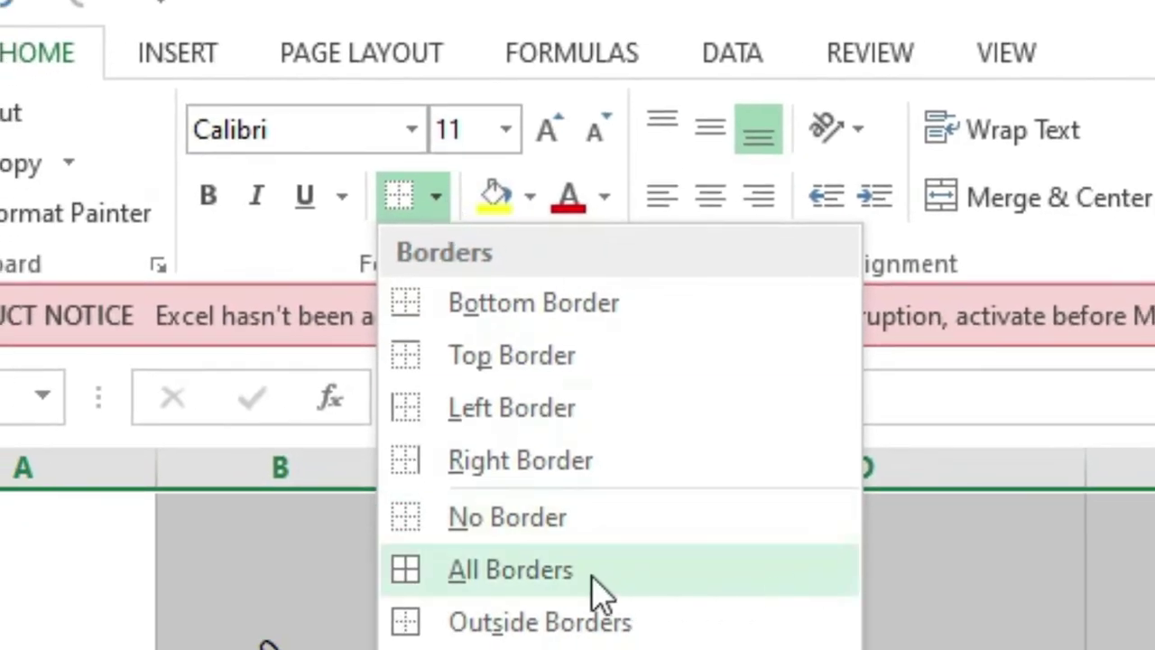
pyautogui.click(551, 569)
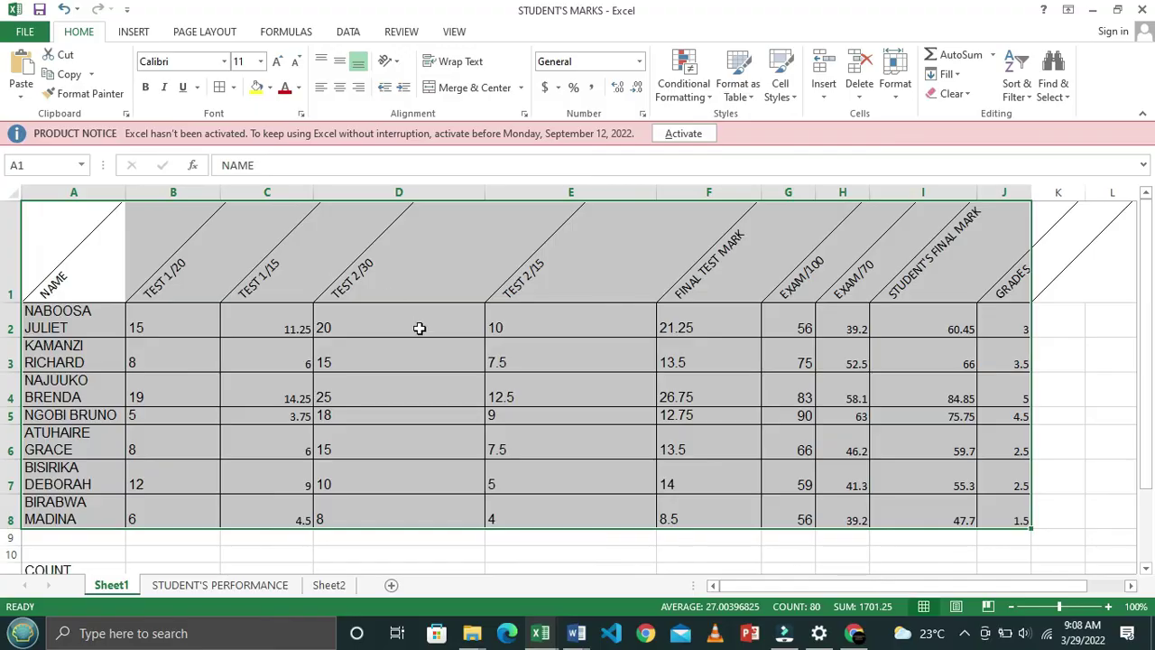
pyautogui.click(425, 385)
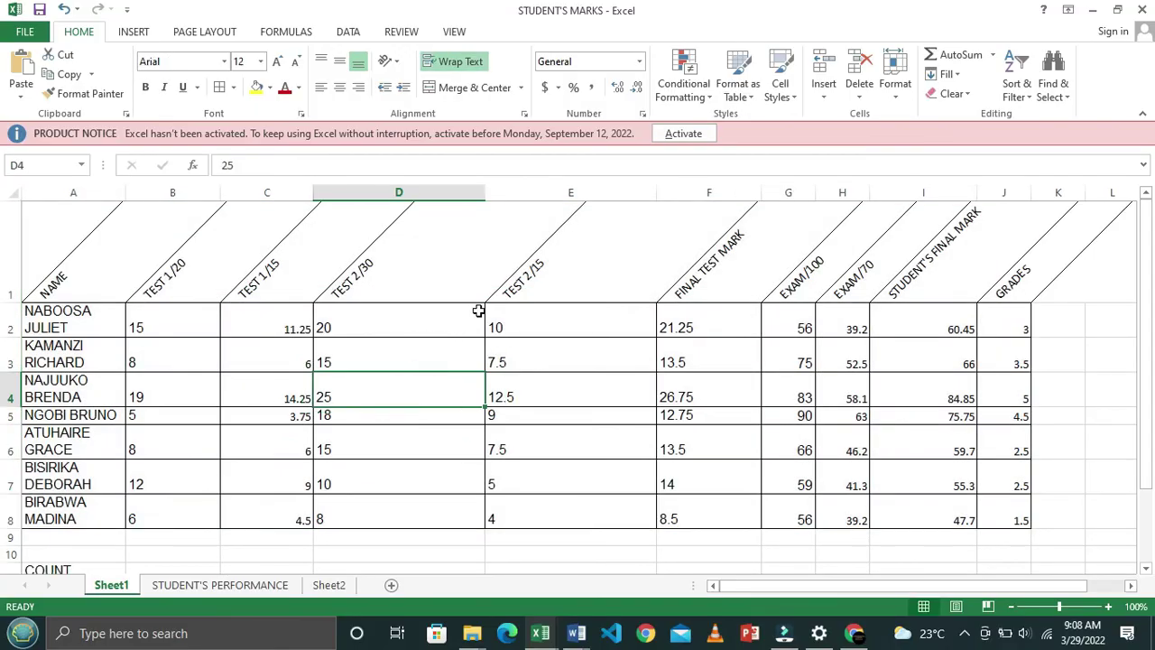
# Make the header row A1:J1, NAME through GRADES, bold
pyautogui.click(78, 256)
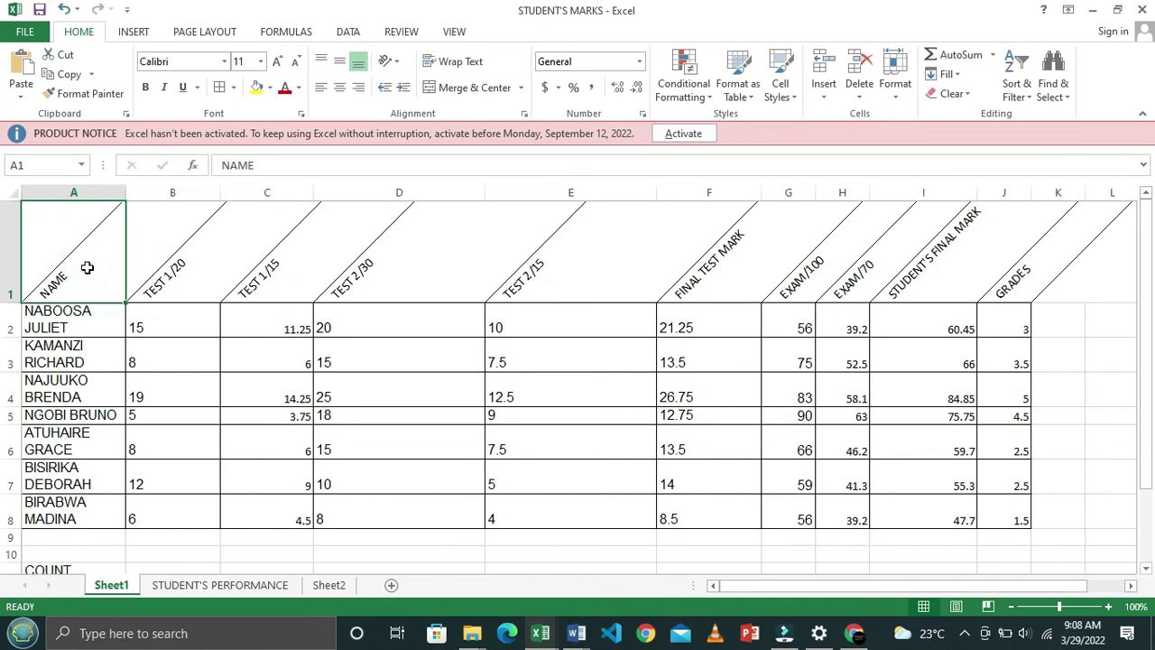
pyautogui.moveTo(134, 267); pyautogui.dragTo(1031, 261)
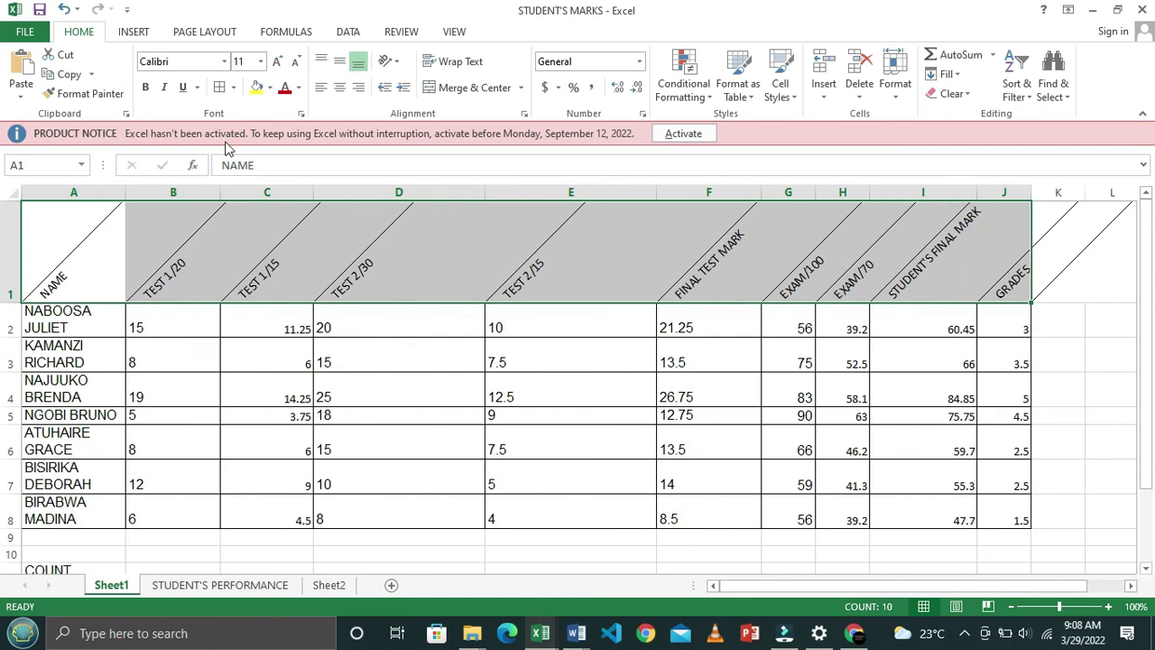
pyautogui.click(147, 88)
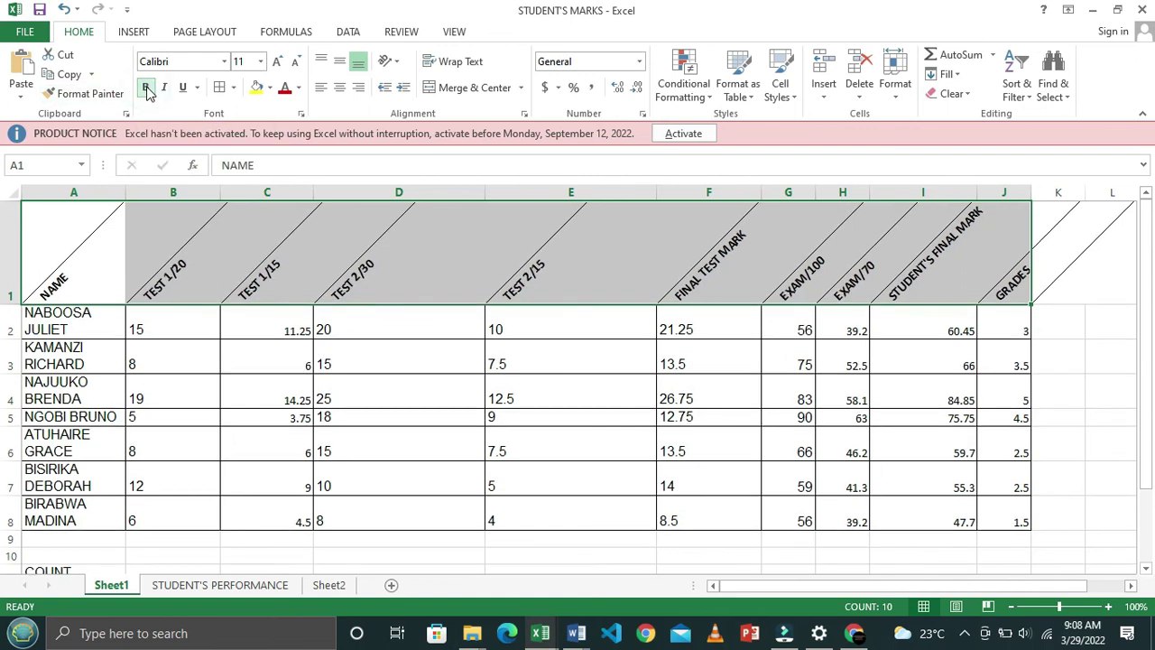
pyautogui.click(315, 374)
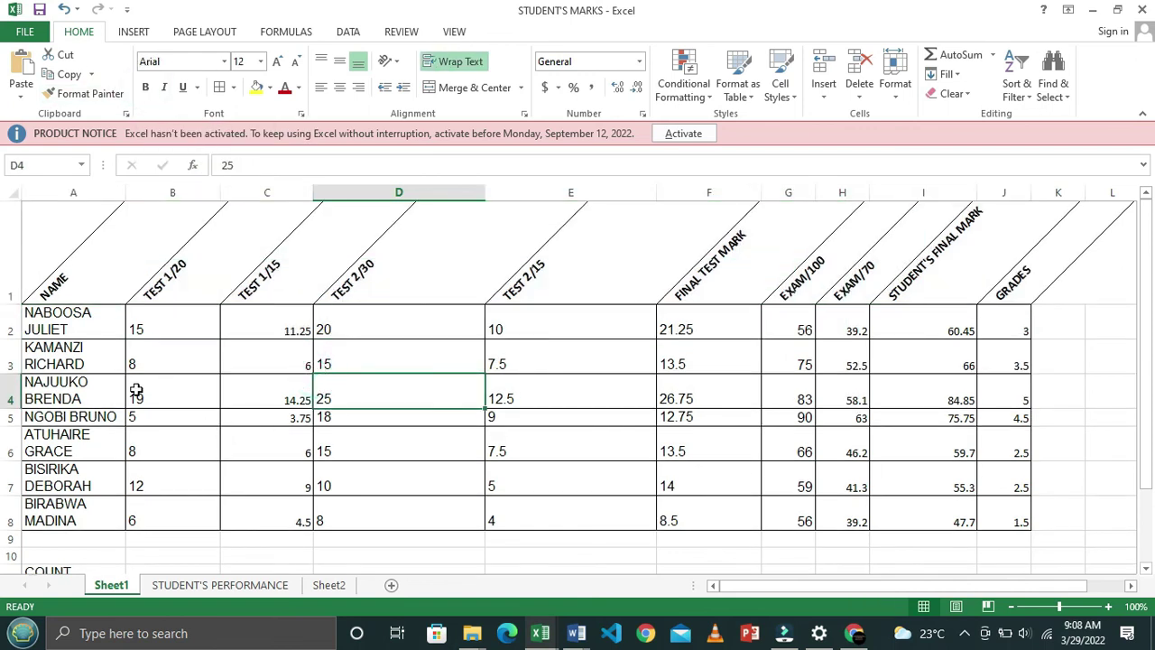
# Check the exercise document in Word, then return to the marks workbook
pyautogui.hotkey('alt', 'Tab')
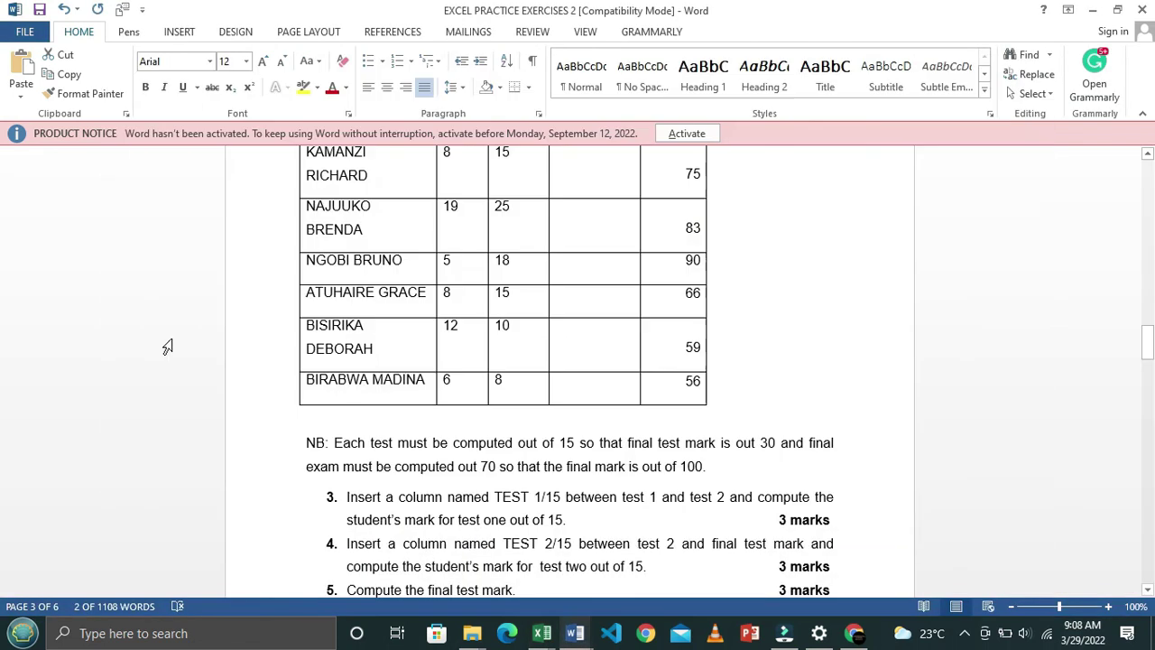
pyautogui.scroll(3, 445, 386)
pyautogui.hotkey('alt', 'Tab')
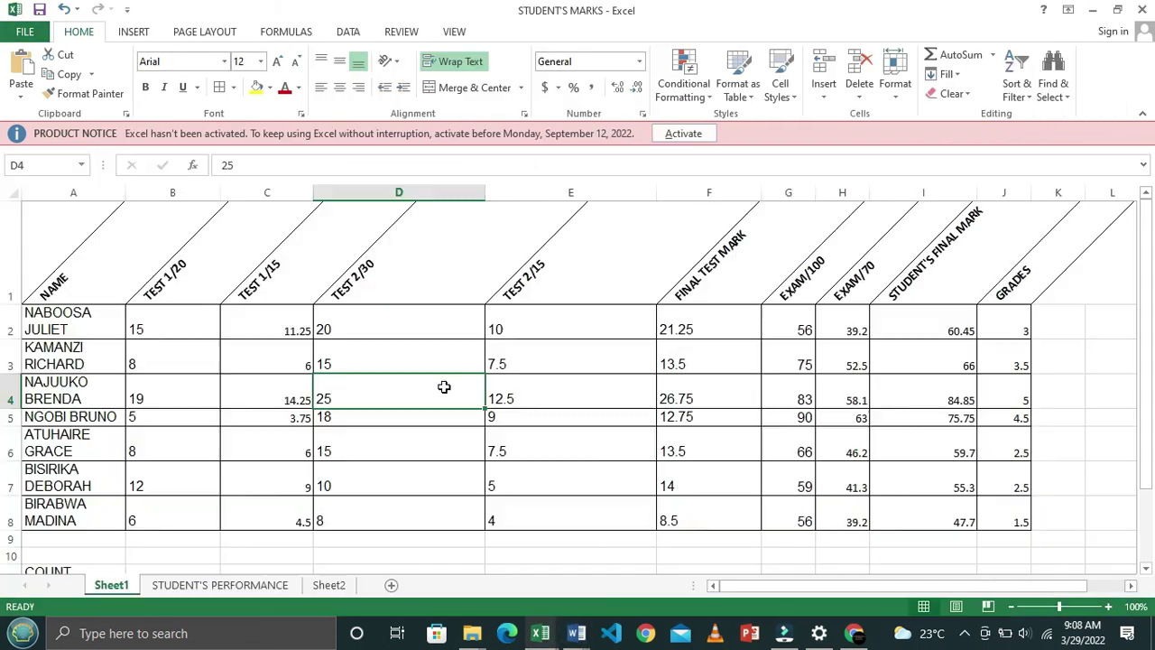